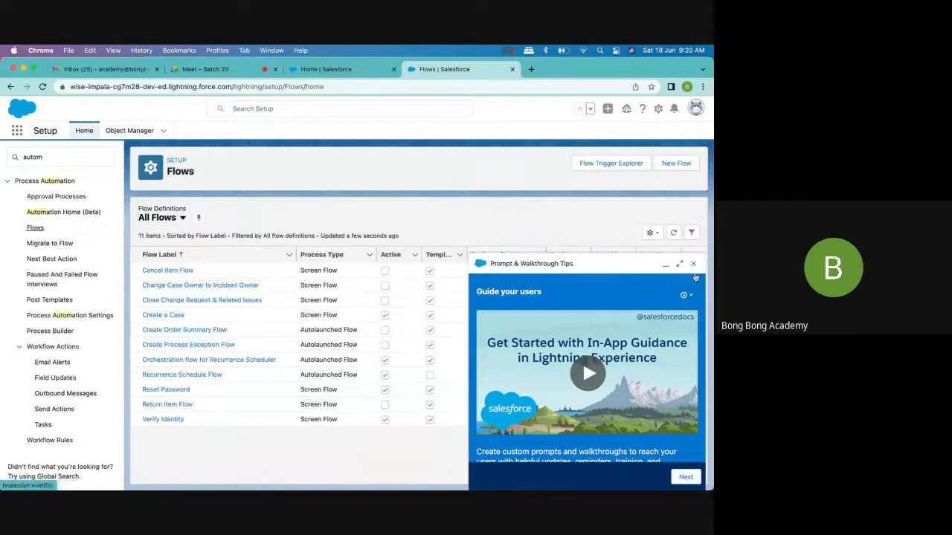
- Dismiss the walkthrough tips and create a new Record-Triggered Flow
click(693, 263)
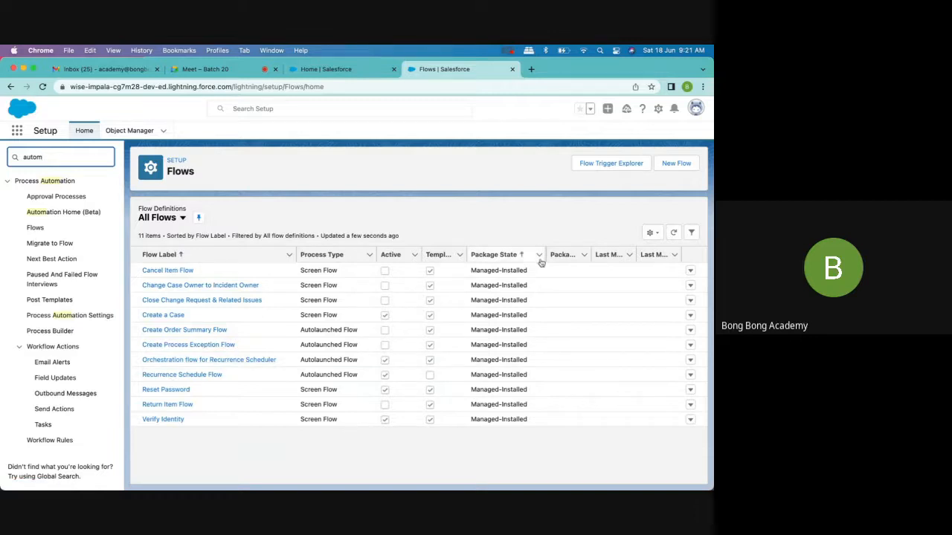
click(678, 163)
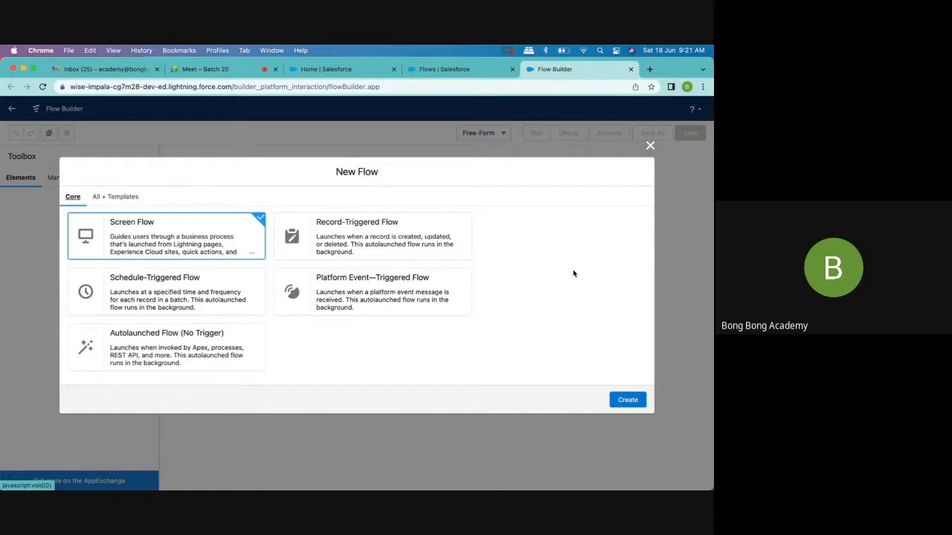
click(386, 245)
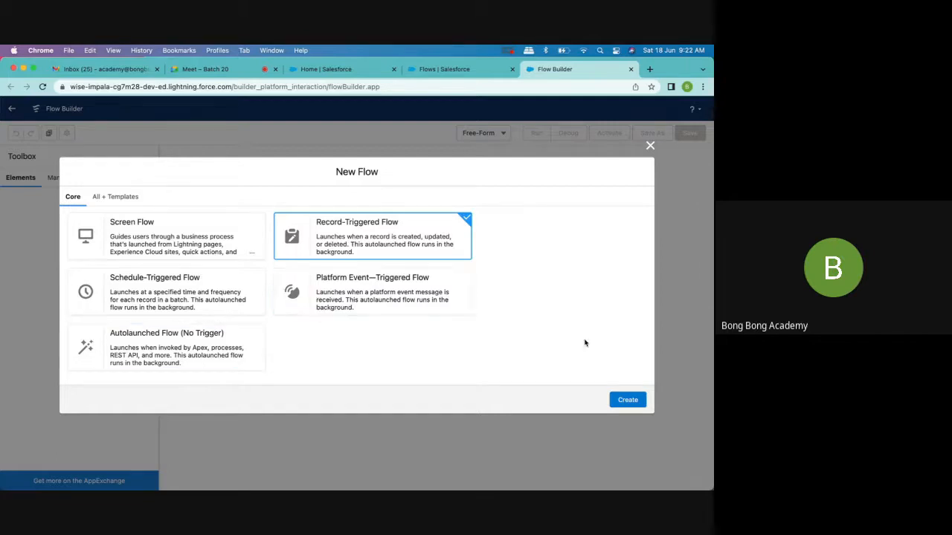
click(628, 400)
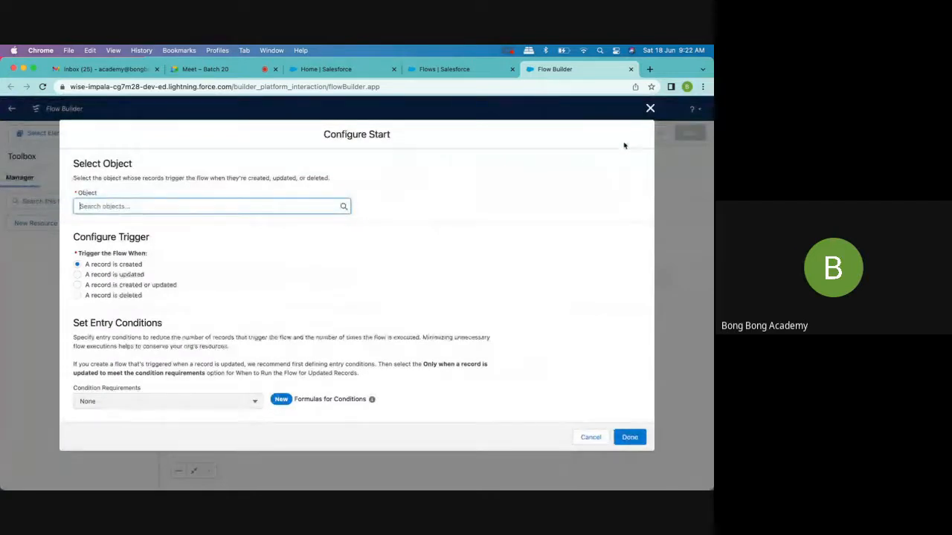
click(650, 115)
click(650, 109)
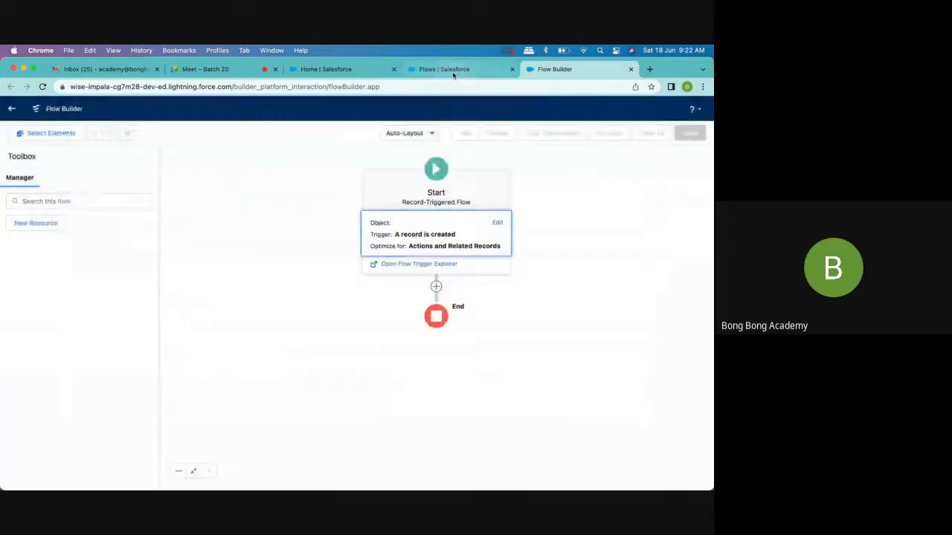
- Return to Setup, search for "process" and open the Process Builder page for comparison
click(453, 71)
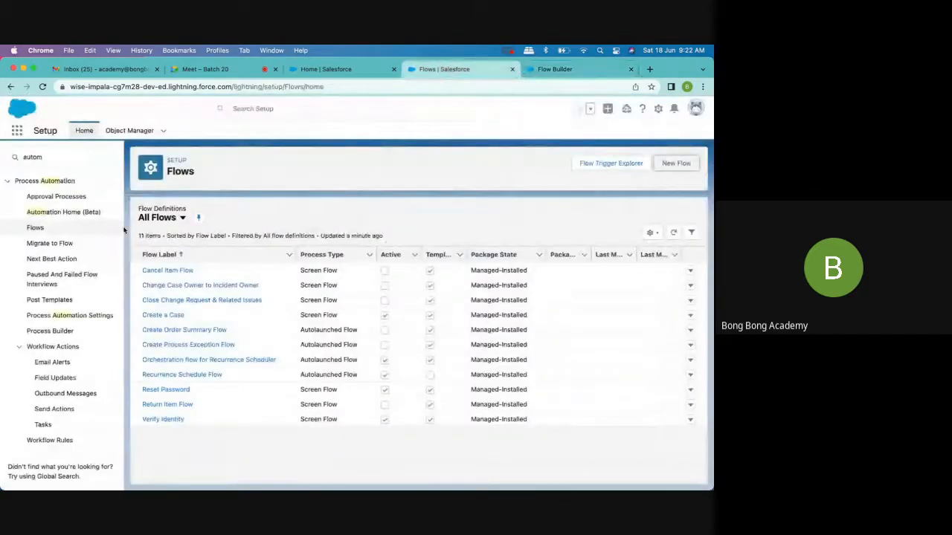
click(33, 159)
text(pr)
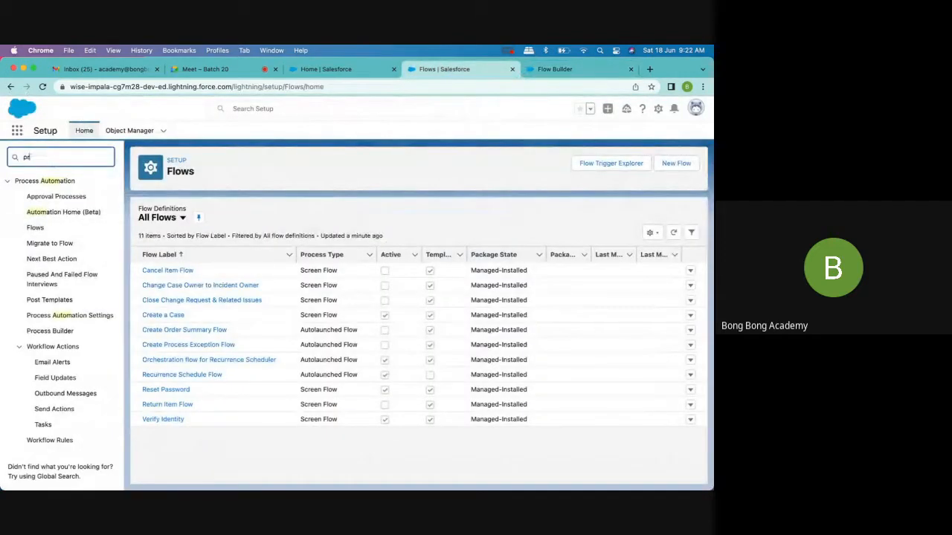
text(ocess)
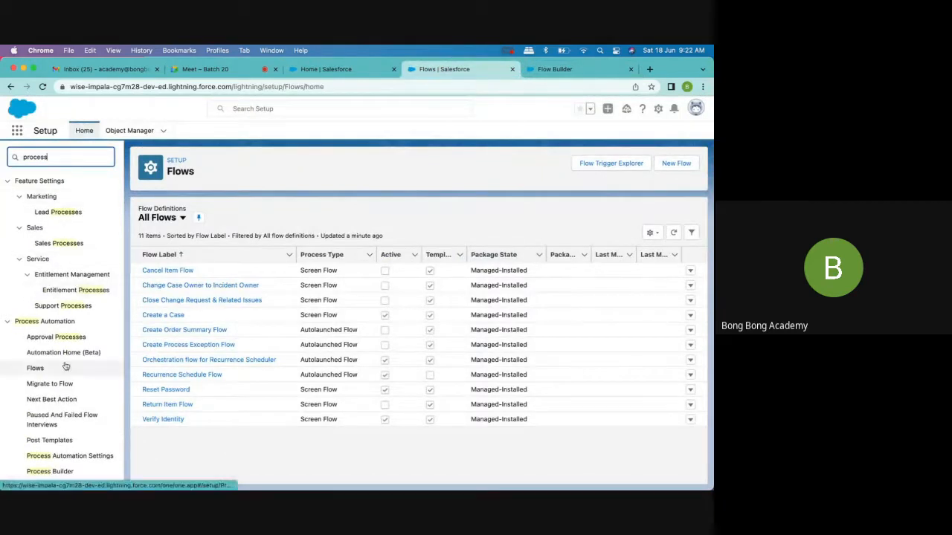
scroll(64, 365, down, 2)
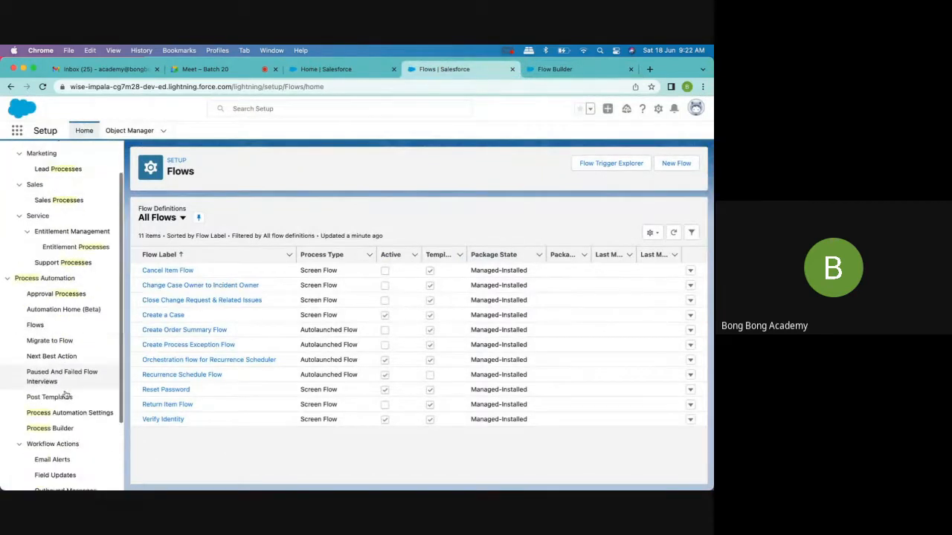
click(58, 430)
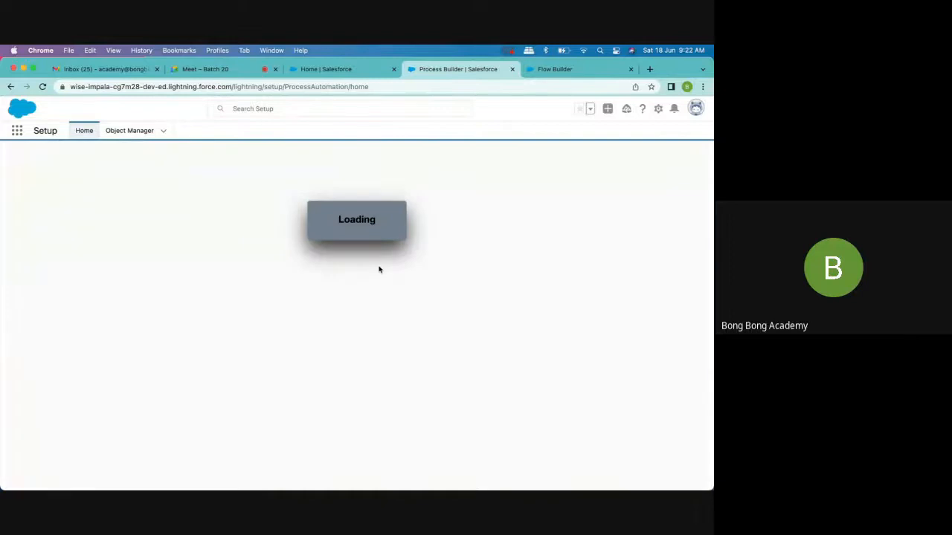
- Back in the new flow's start configuration, choose the Account object and trigger the flow when a record is created or updated
click(563, 69)
click(433, 234)
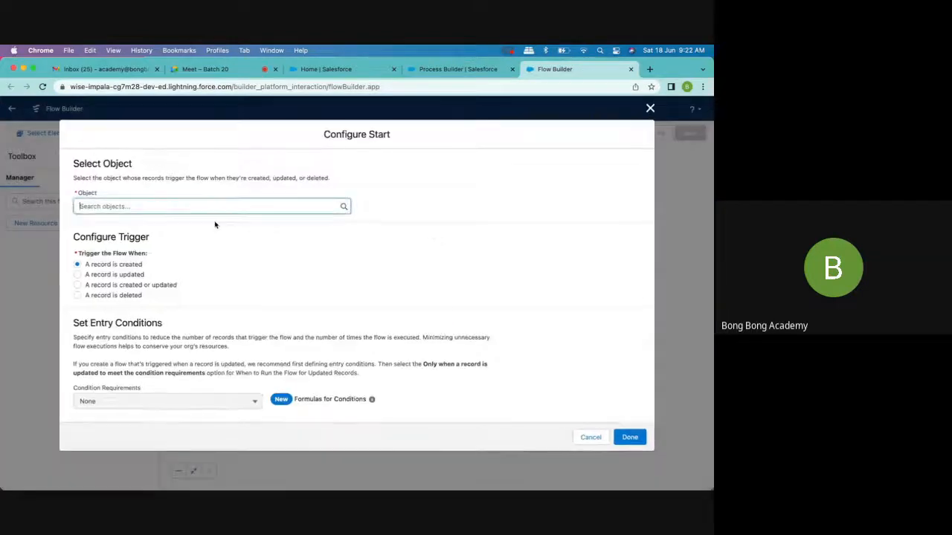
click(176, 201)
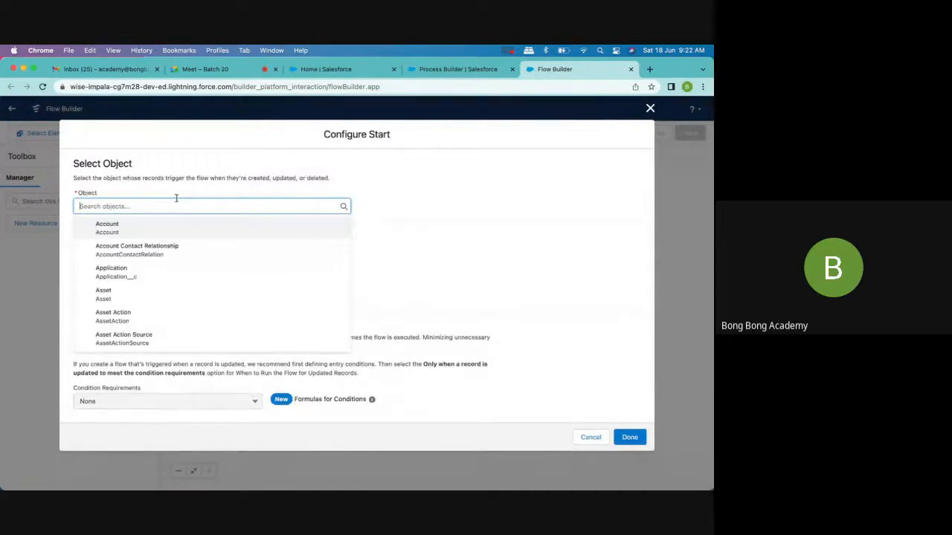
click(149, 229)
scroll(316, 295, down, 2)
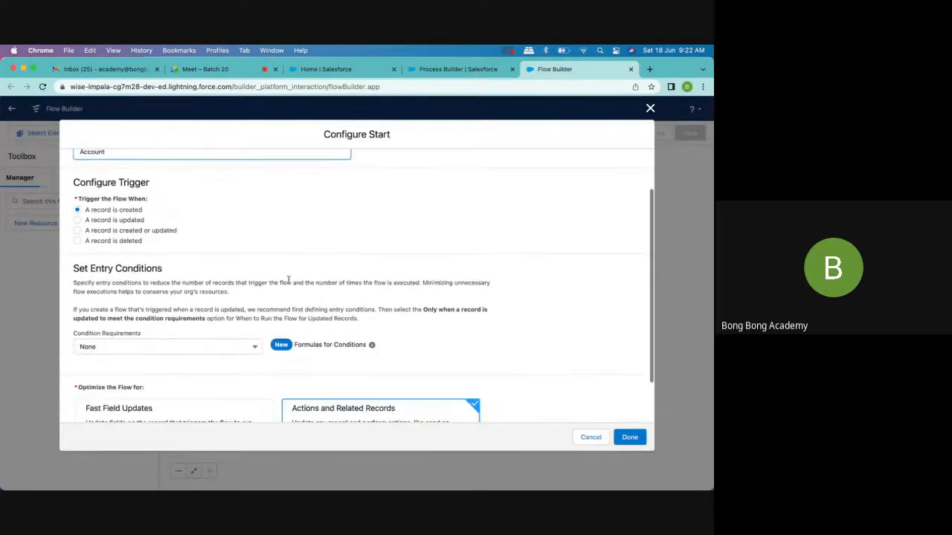
scroll(298, 290, up, 2)
click(138, 283)
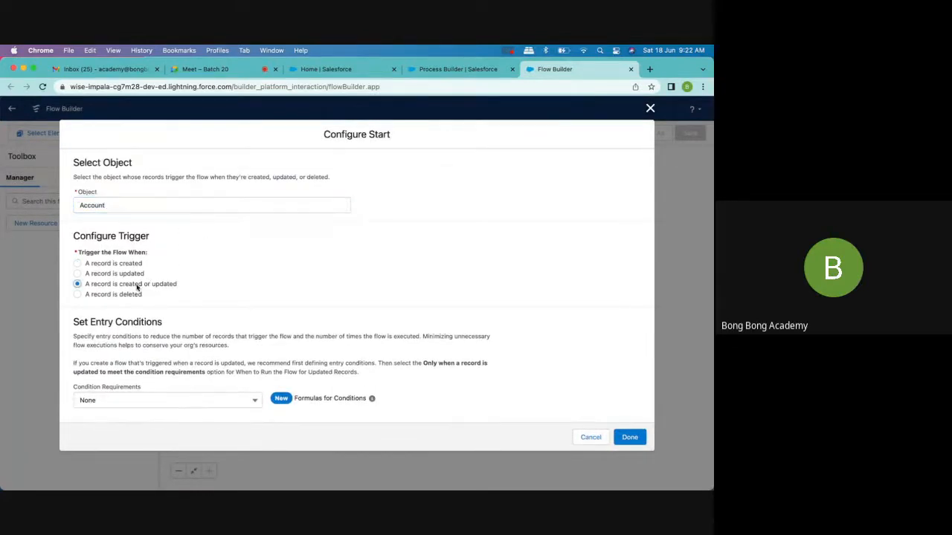
- Set the entry condition requirements to All Conditions Are Met (AND) and look over the other logic options
scroll(294, 302, down, 4)
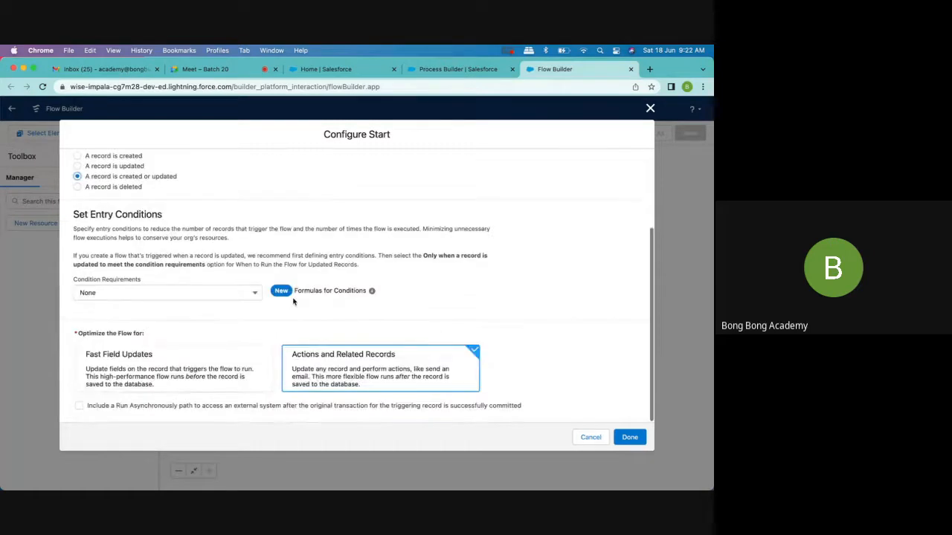
click(215, 297)
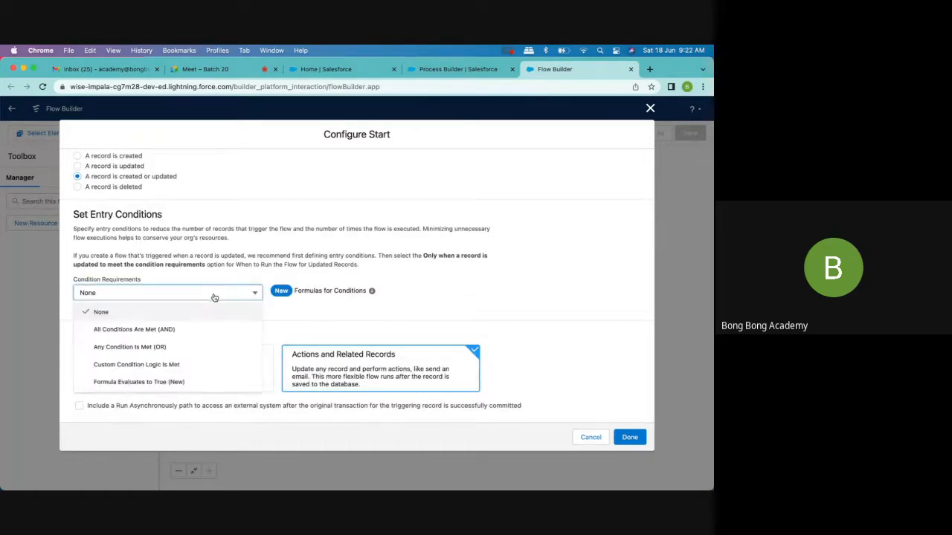
click(184, 329)
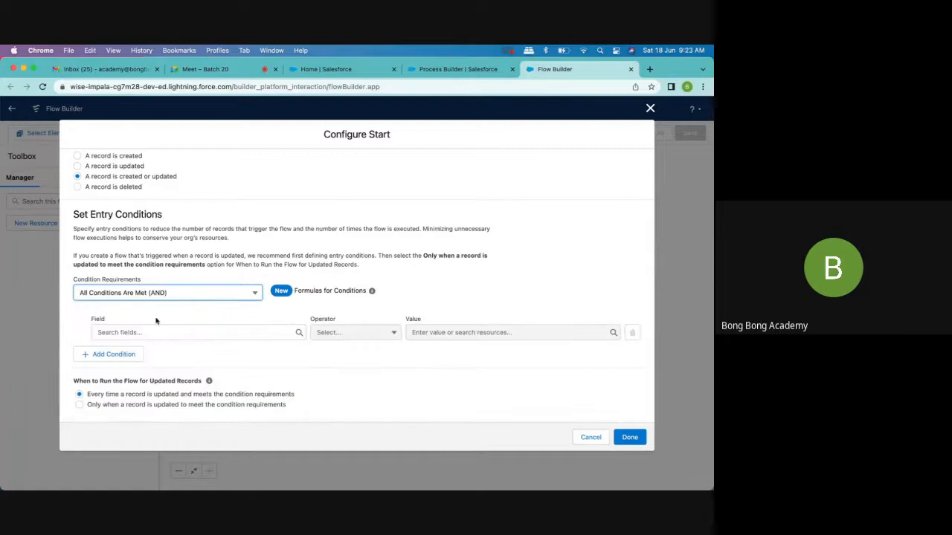
click(110, 296)
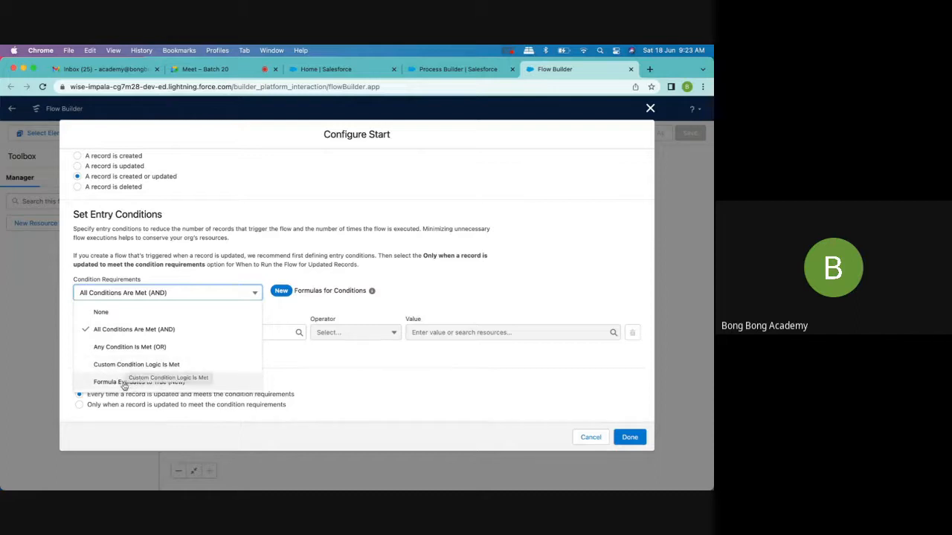
click(212, 244)
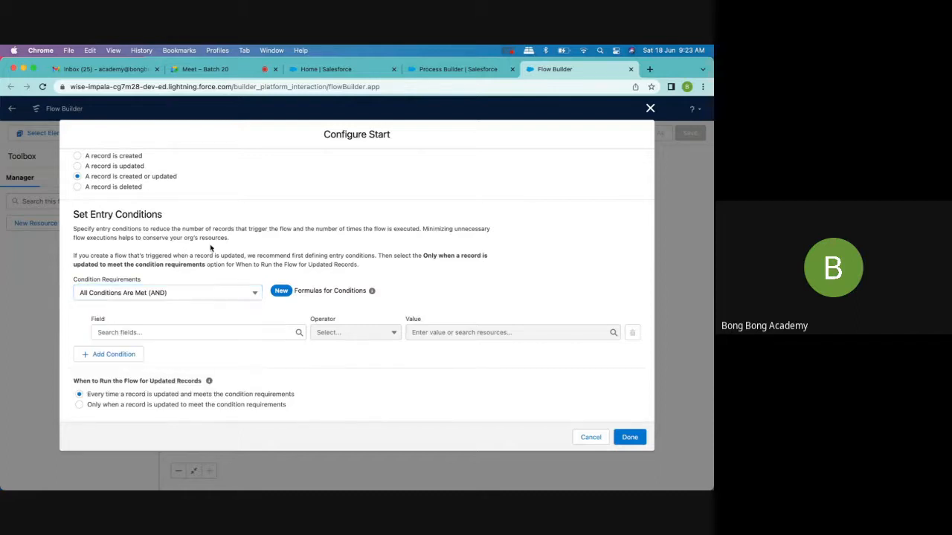
- Check the hint on formulas for conditions and define the entry condition as Active__c Equals Yes
scroll(210, 245, down, 2)
mouse_move(374, 211)
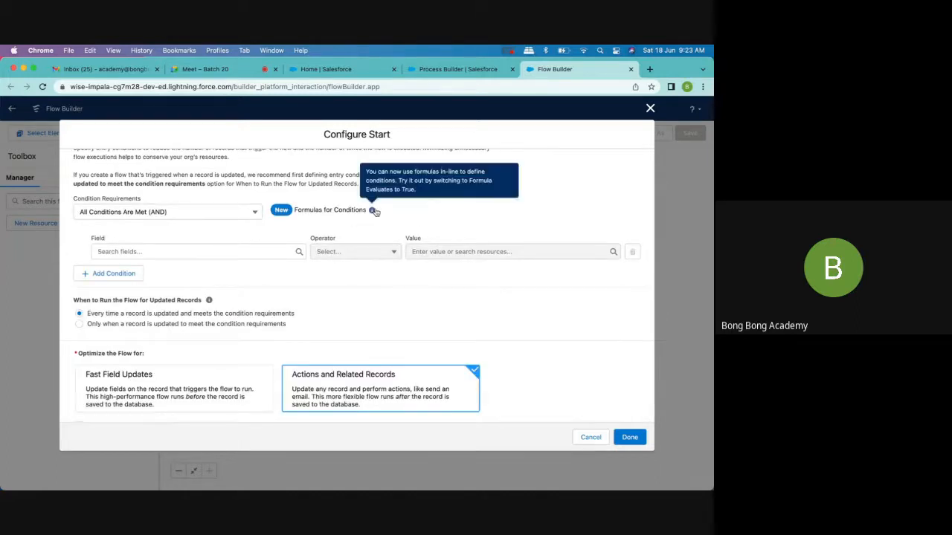
click(214, 252)
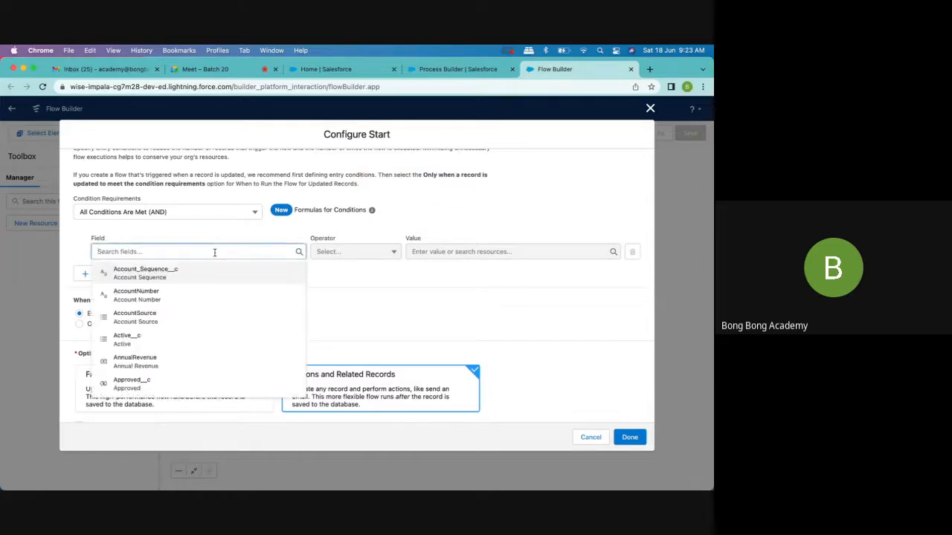
click(177, 341)
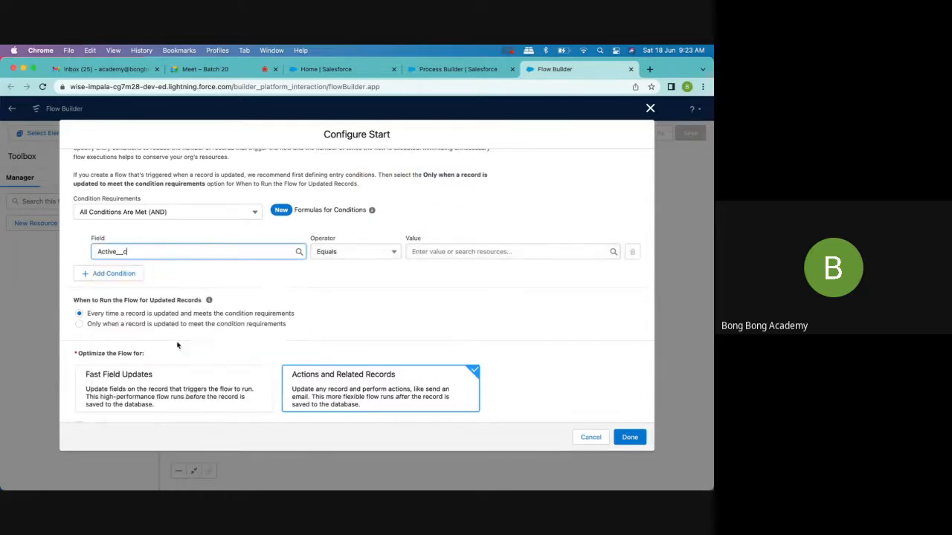
click(420, 255)
click(435, 314)
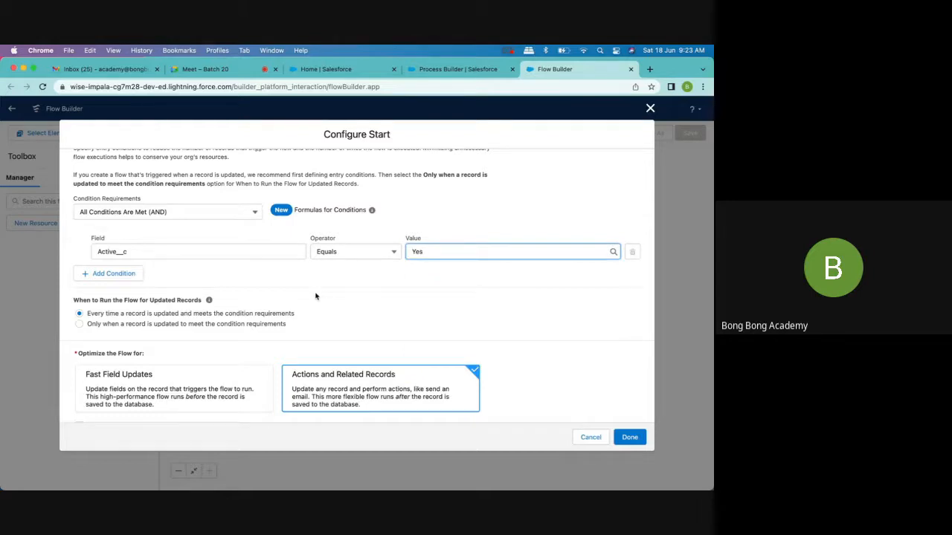
- Run the flow for updated records only when a record is updated to meet the condition requirements
scroll(315, 295, up, 2)
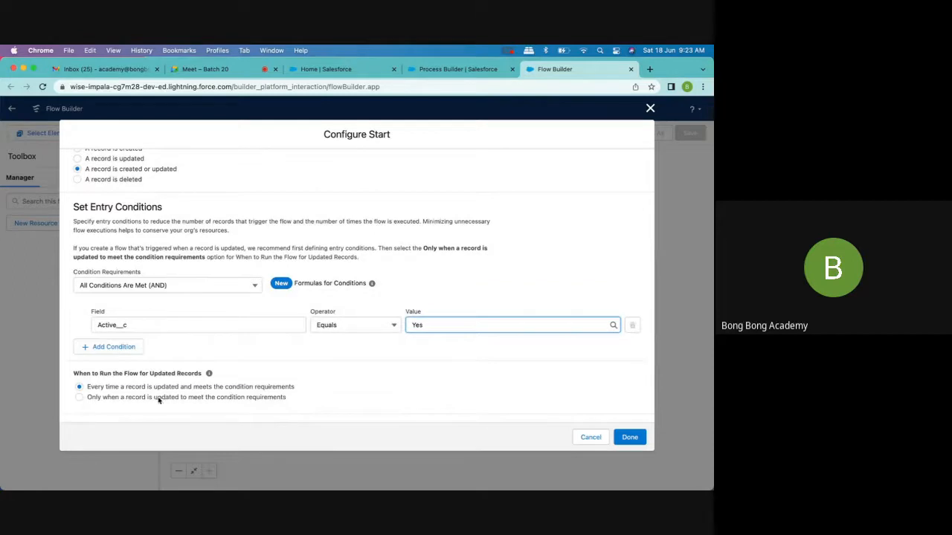
scroll(293, 399, down, 2)
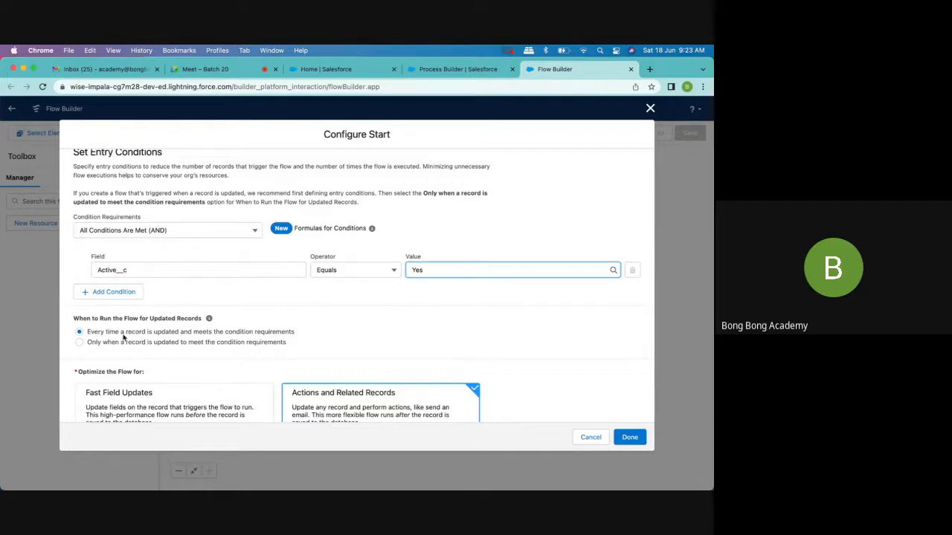
scroll(366, 305, down, 1)
click(272, 305)
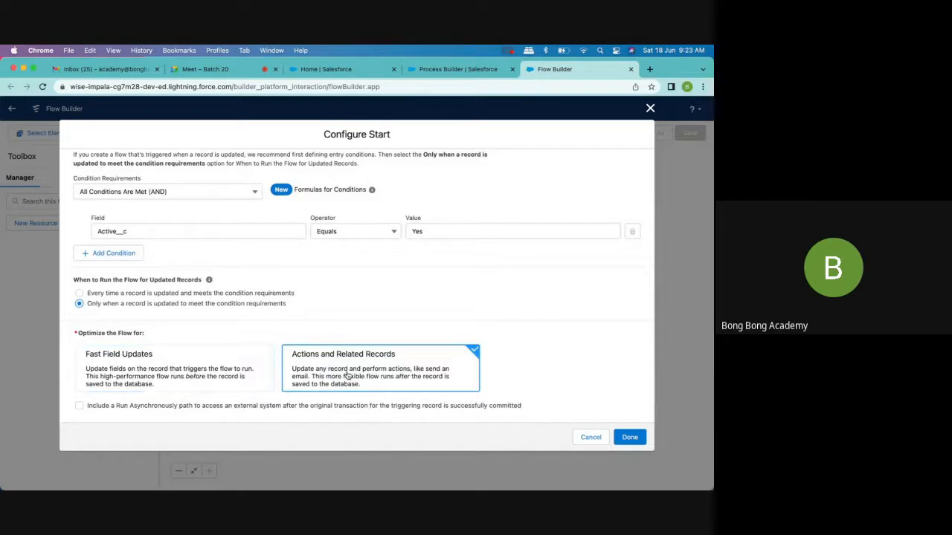
- Alternate the flow optimization between Fast Field Updates and Actions and Related Records, ending on Fast Field Updates
click(250, 379)
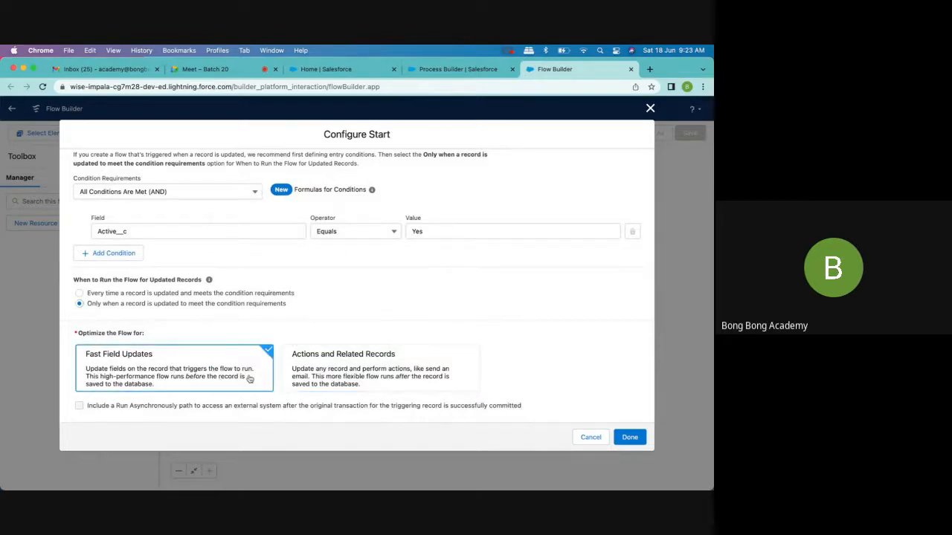
click(339, 374)
click(192, 373)
click(339, 372)
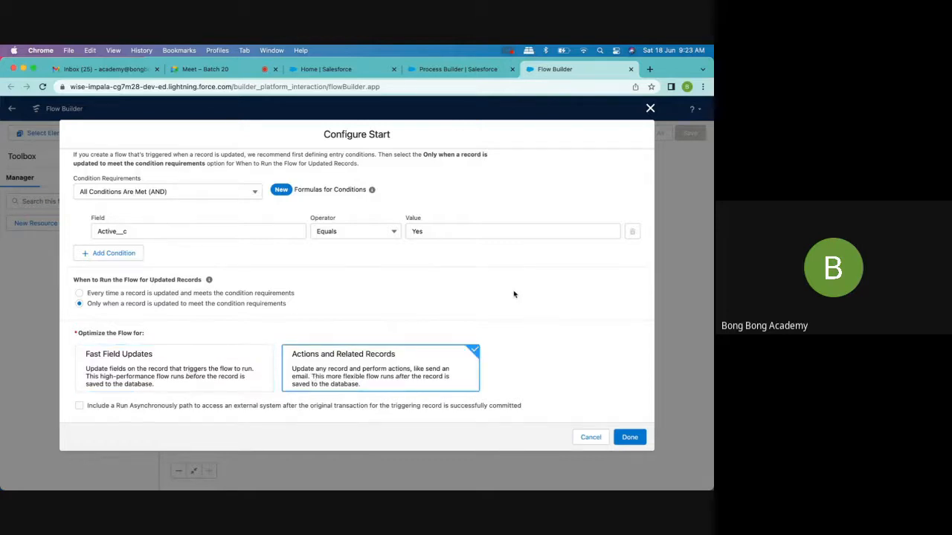
click(120, 385)
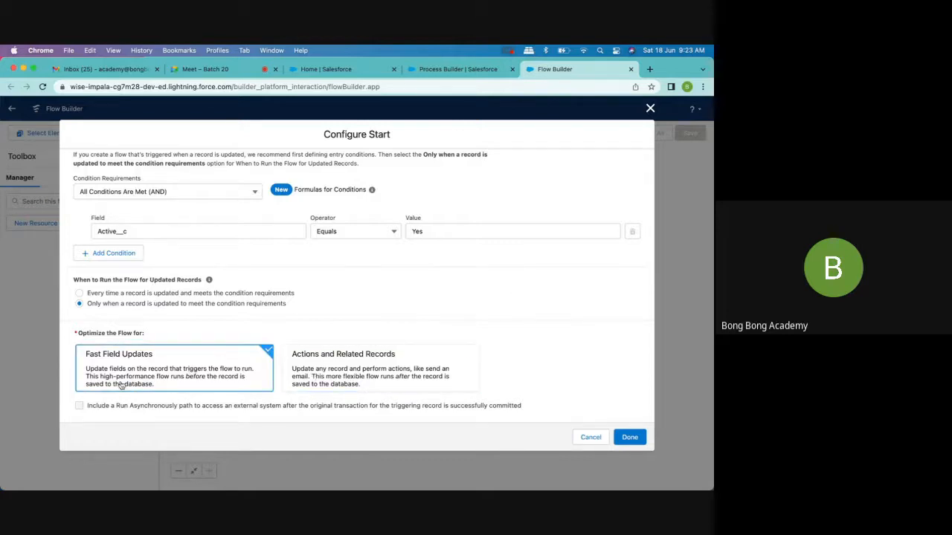
click(301, 381)
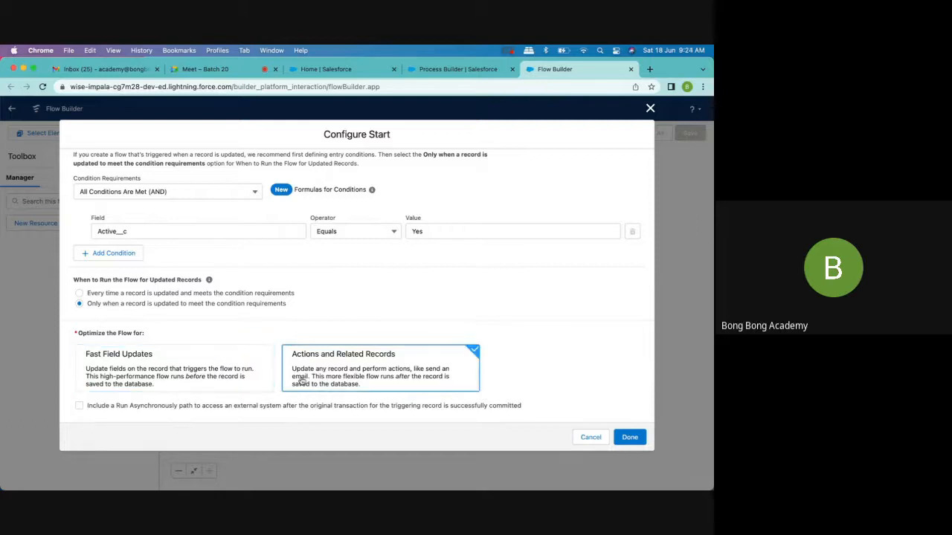
click(215, 377)
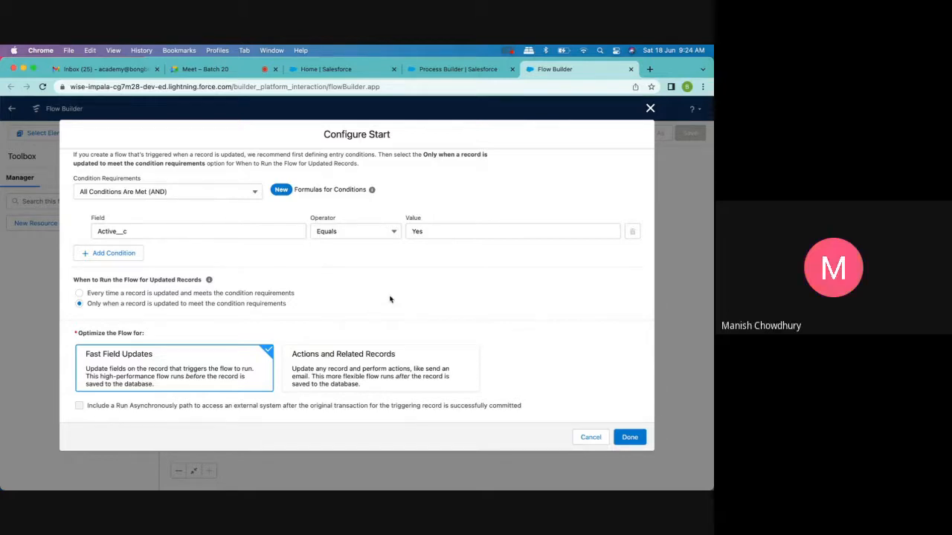
- Review the Account trigger settings and entry condition, and optimize the flow for Actions and Related Records
scroll(390, 299, up, 5)
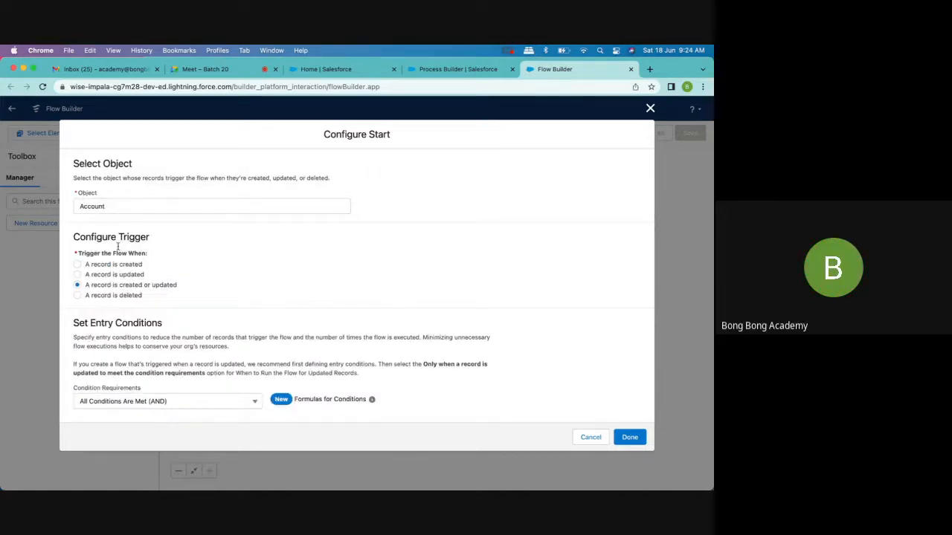
scroll(206, 295, down, 5)
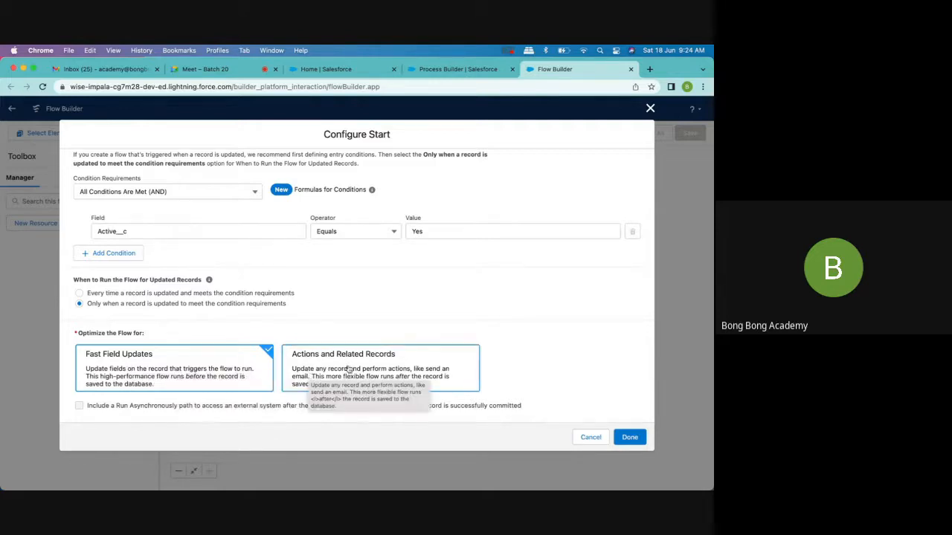
scroll(348, 369, up, 5)
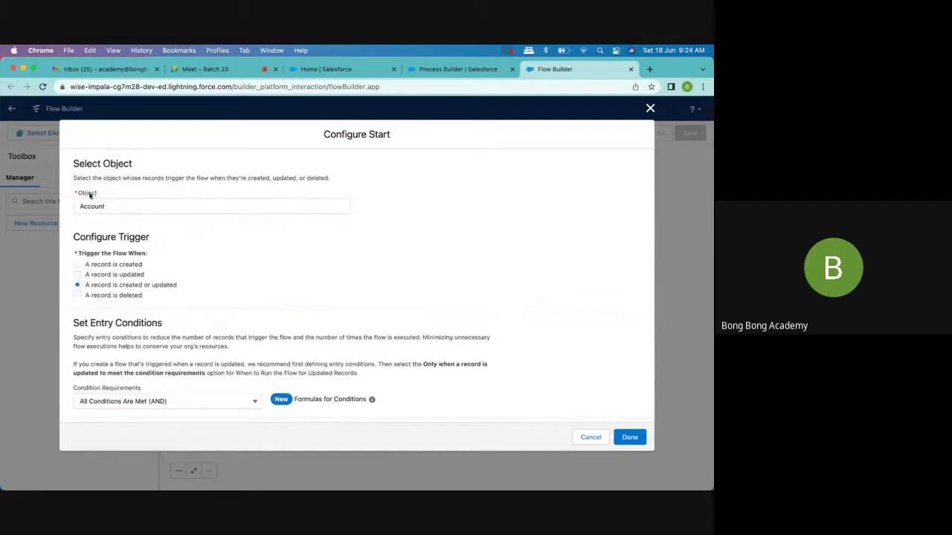
scroll(246, 312, down, 5)
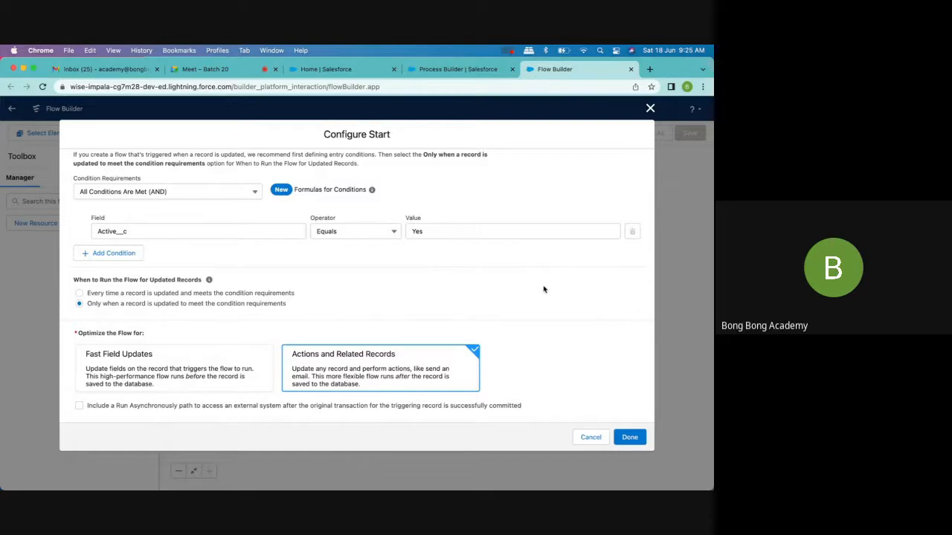
- Compare the two optimization options, keep Actions and Related Records, and finish the start configuration
click(187, 369)
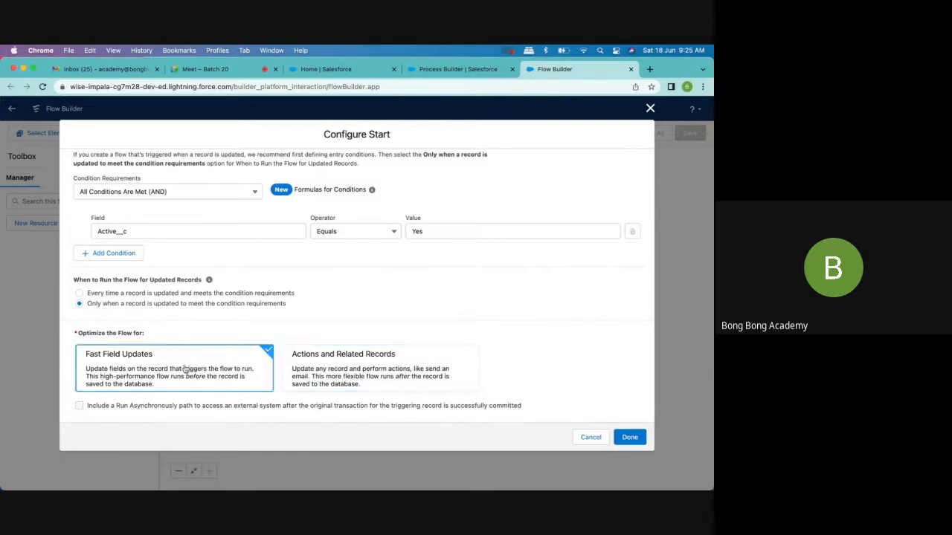
click(319, 364)
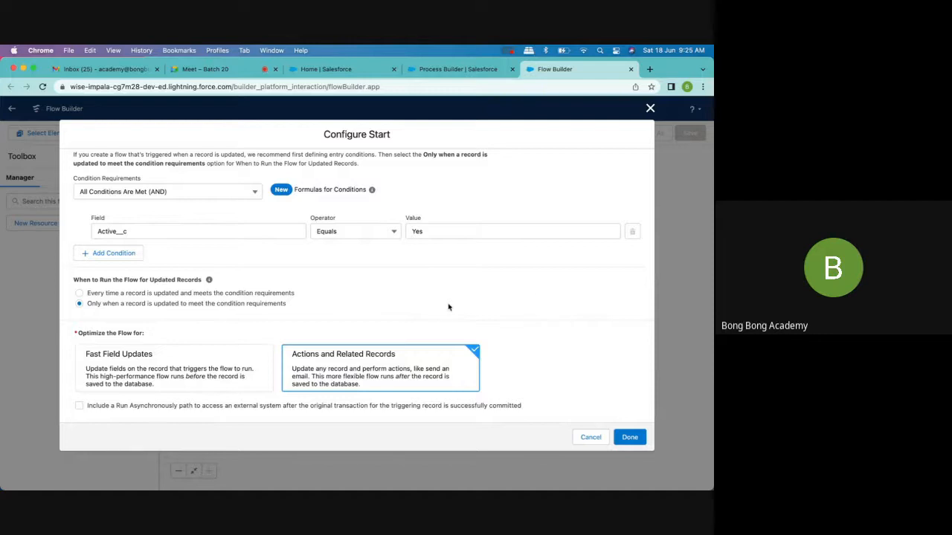
scroll(352, 293, up, 5)
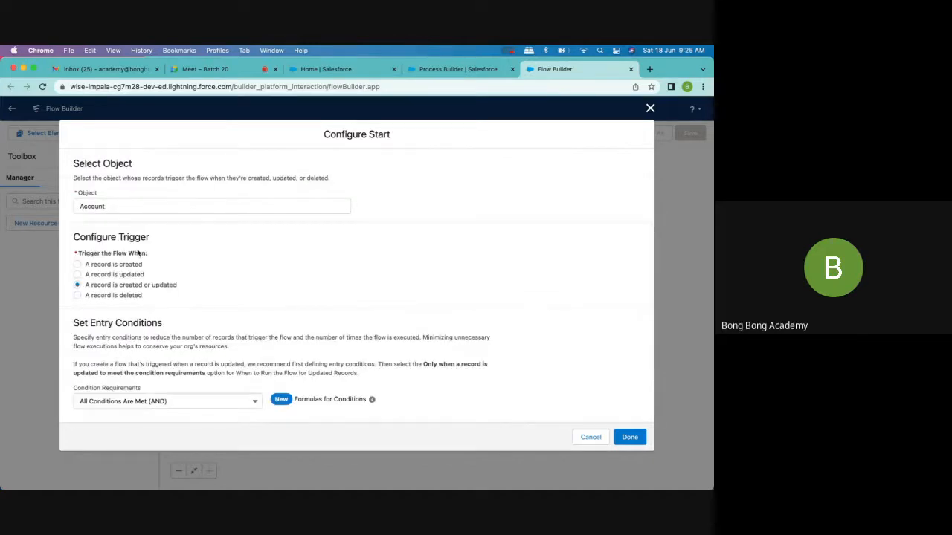
scroll(342, 372, down, 5)
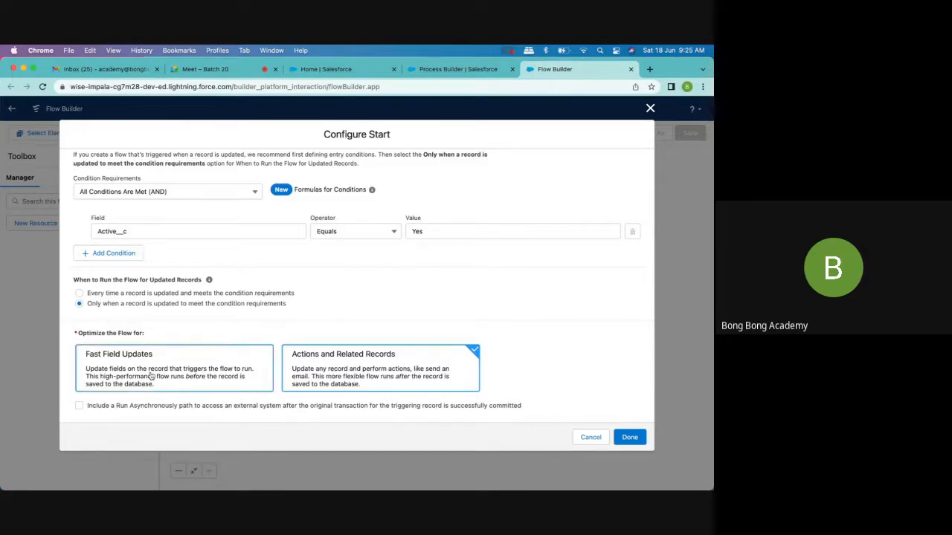
click(631, 440)
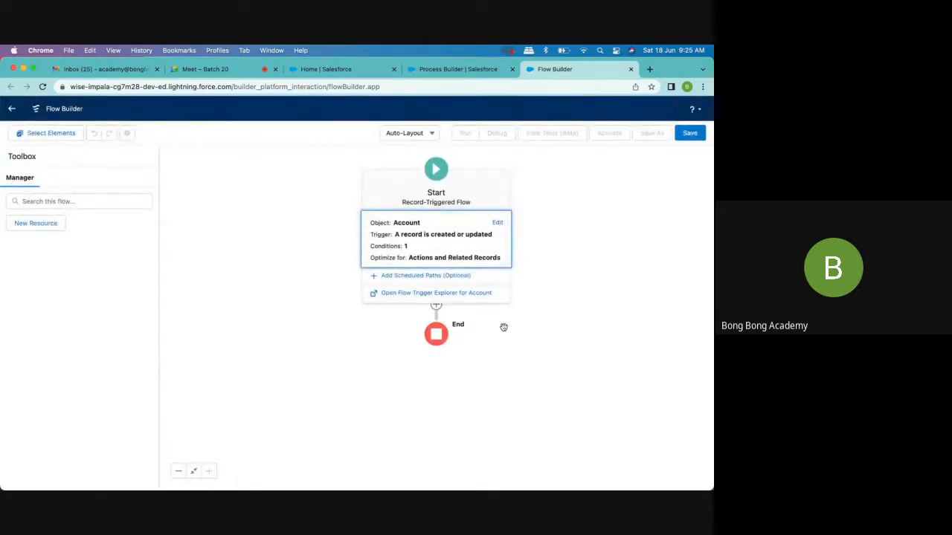
- Switch the canvas to Free-Form and back to Auto-Layout, accepting the existing Account start configuration
click(415, 135)
click(416, 172)
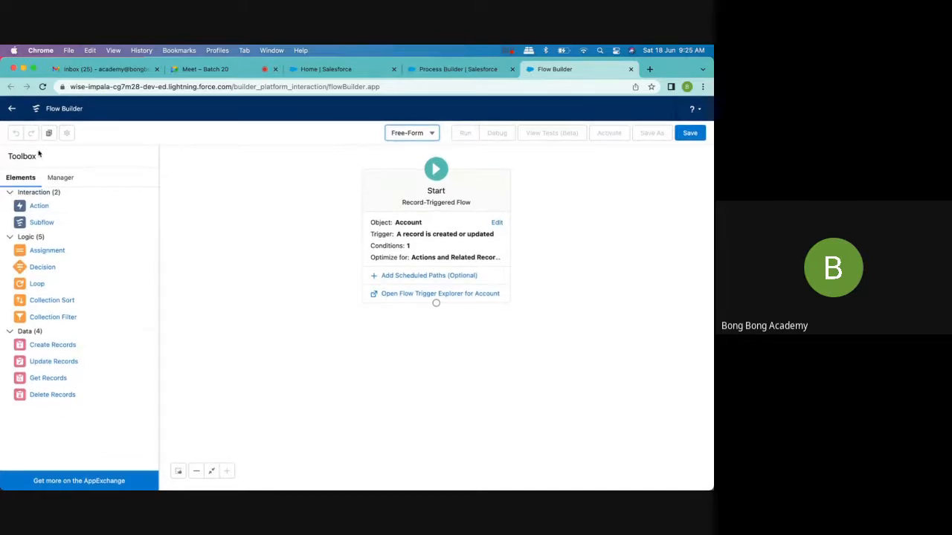
click(419, 138)
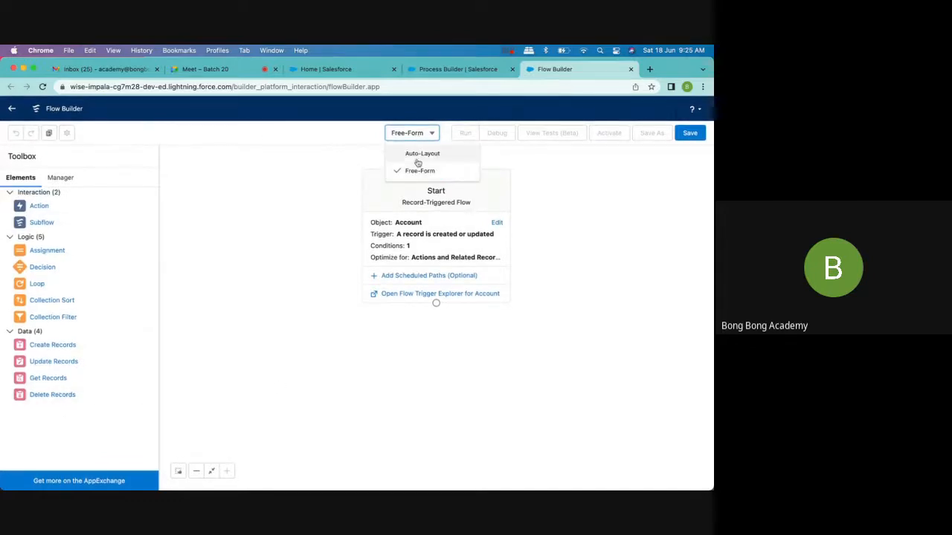
click(418, 155)
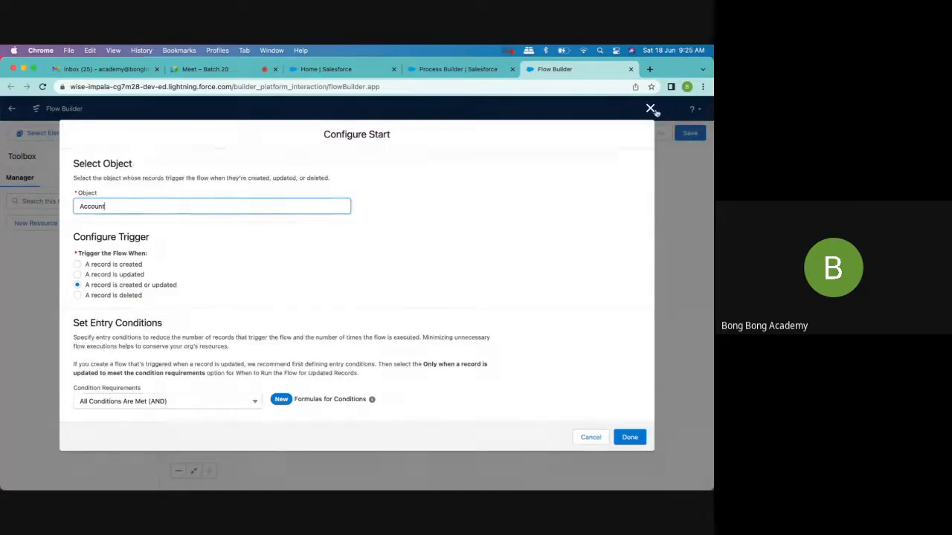
click(630, 439)
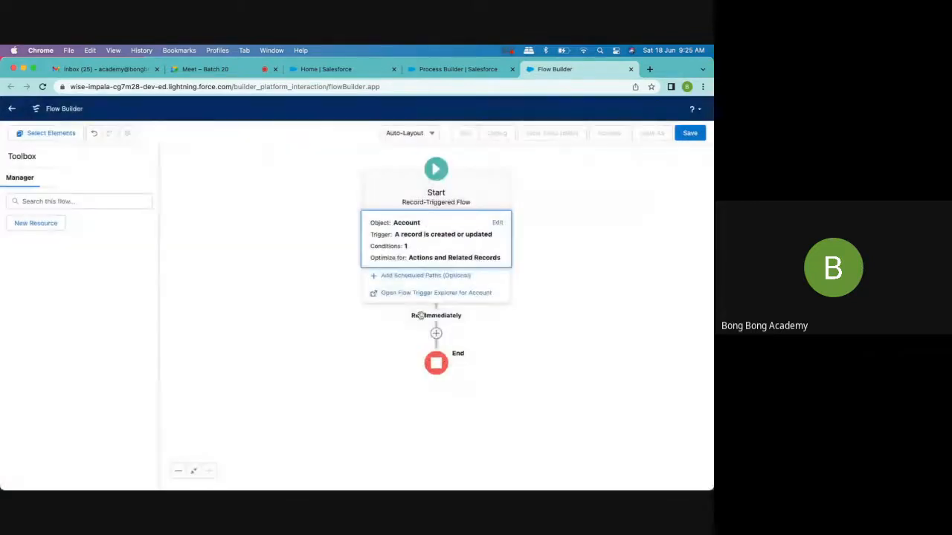
- Browse the shortcut, interaction and data elements that can be added on the Run Immediately path
click(436, 334)
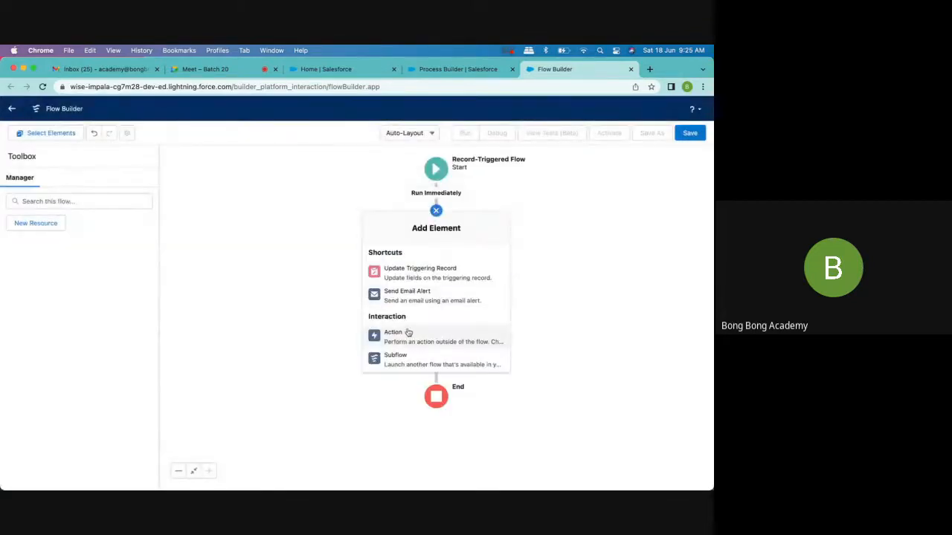
scroll(402, 335, down, 10)
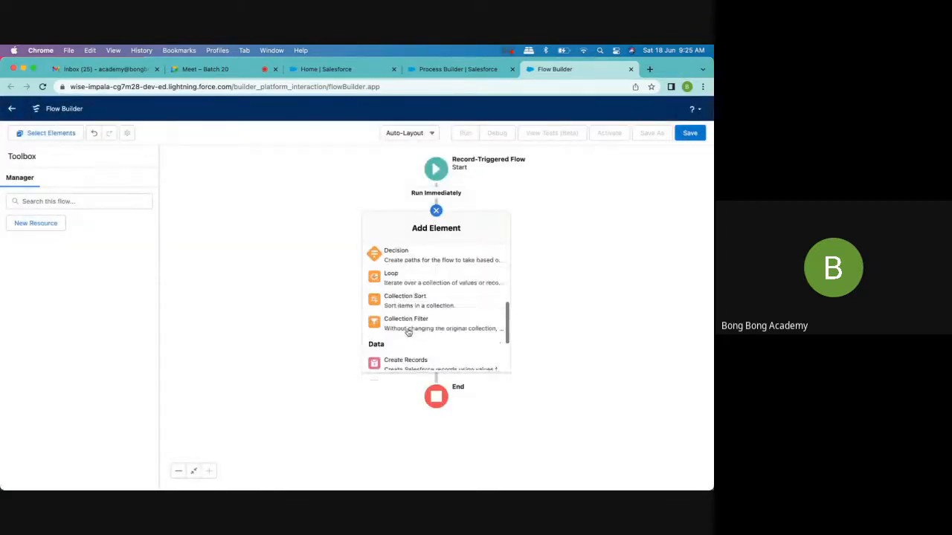
click(584, 280)
- Switch the flow canvas to Free-Form layout and make room around the Start element
click(416, 133)
click(414, 170)
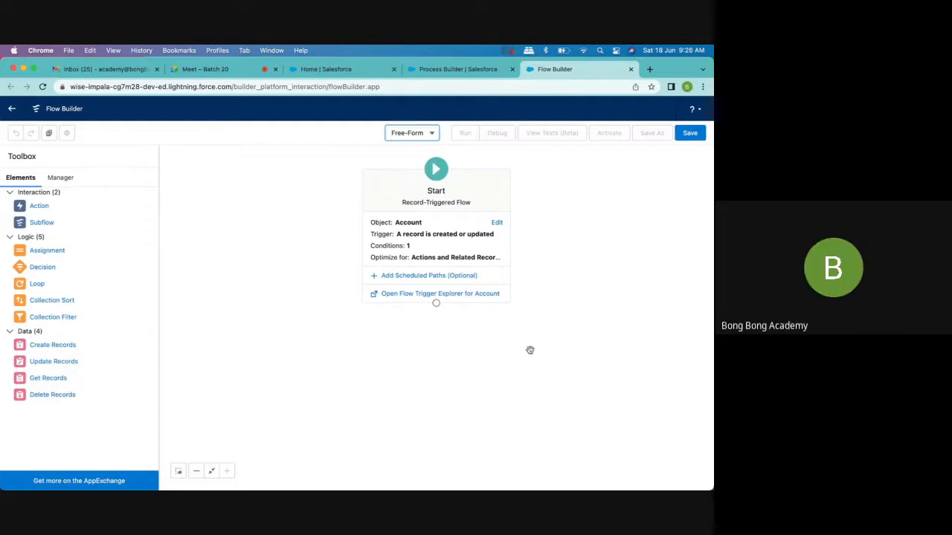
scroll(529, 349, right, 3)
drag(526, 328, 531, 327)
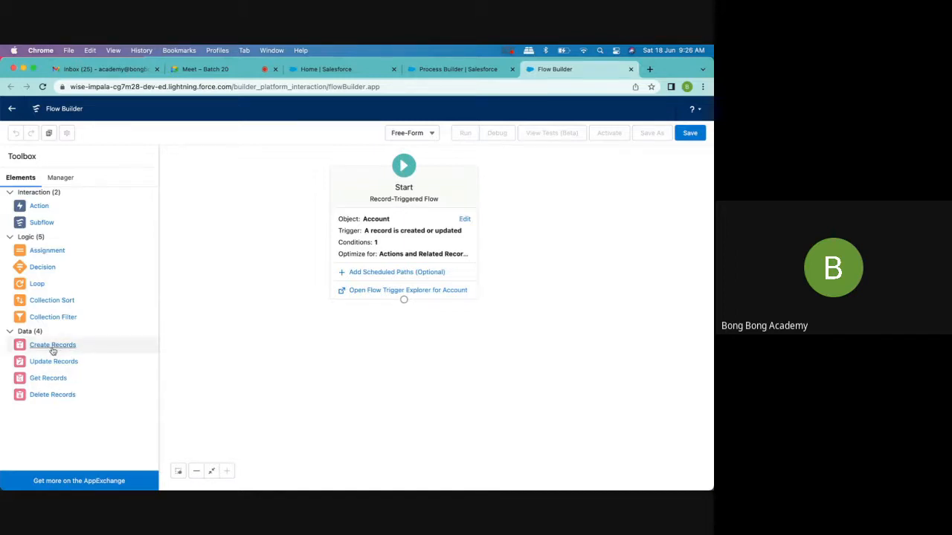
- Add a Create Records element below Start and label it Create Auto Contact
drag(53, 351, 385, 352)
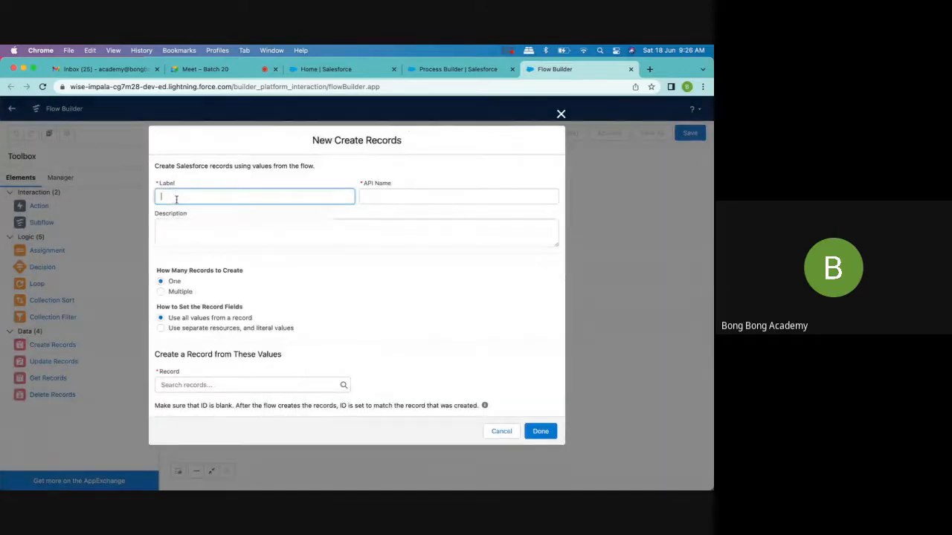
text(Cre)
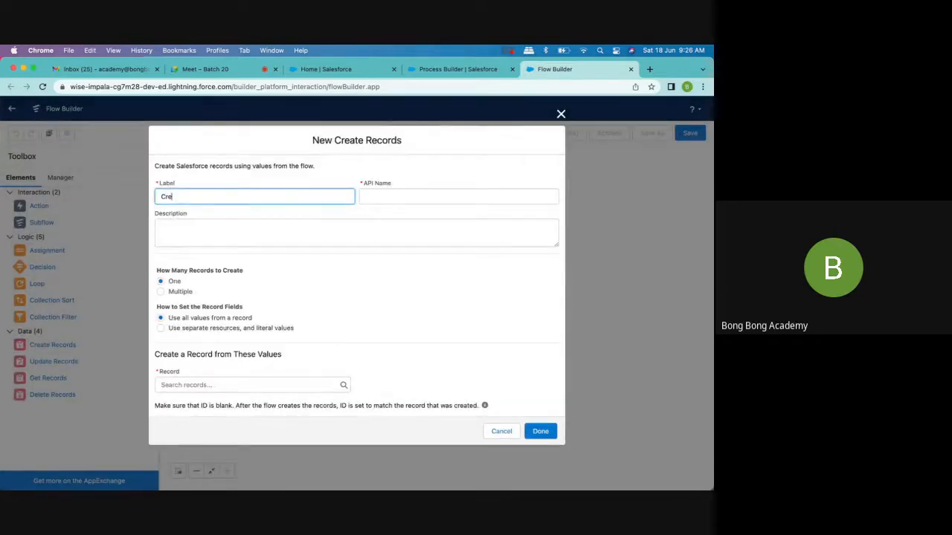
text(ate Auto Contact)
click(293, 236)
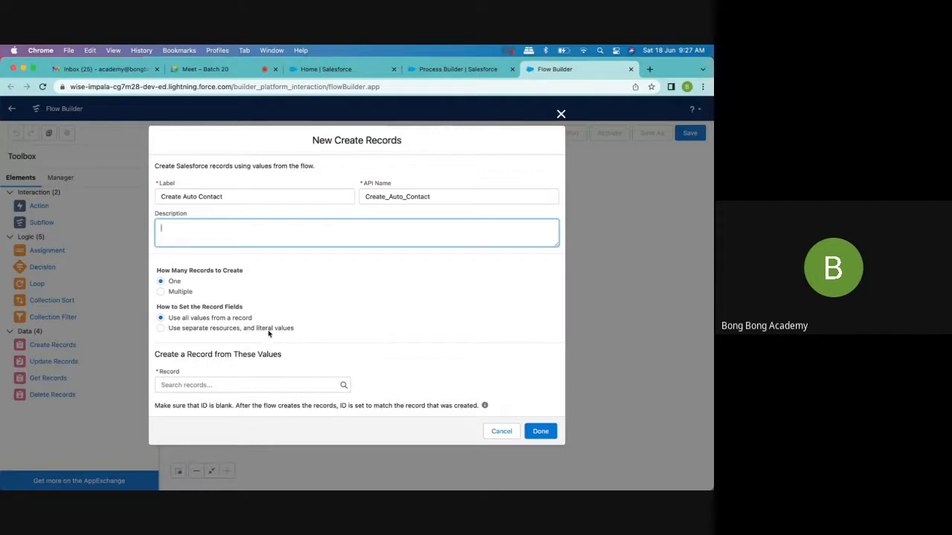
- Set the record fields to use separate resources and literal values, and choose Contact as the object to create
click(160, 329)
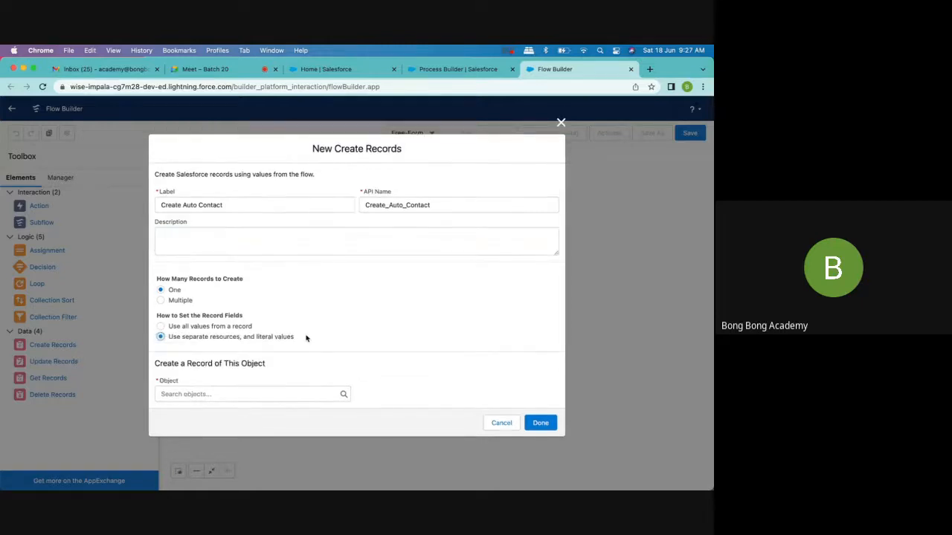
click(232, 392)
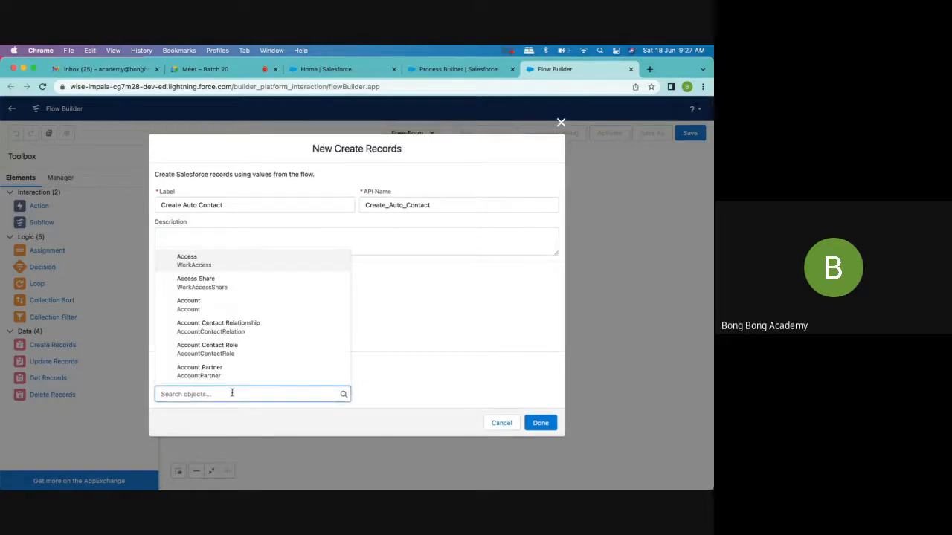
text(cont)
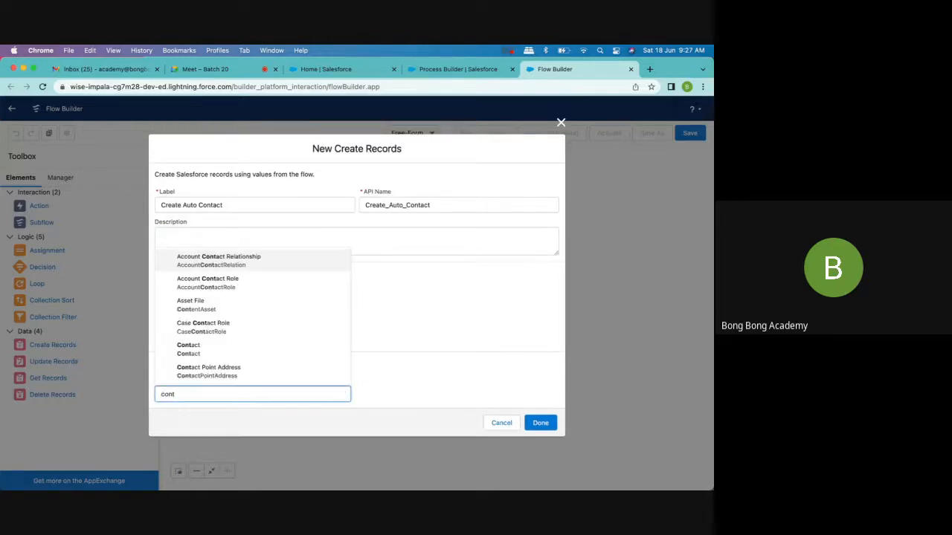
click(217, 351)
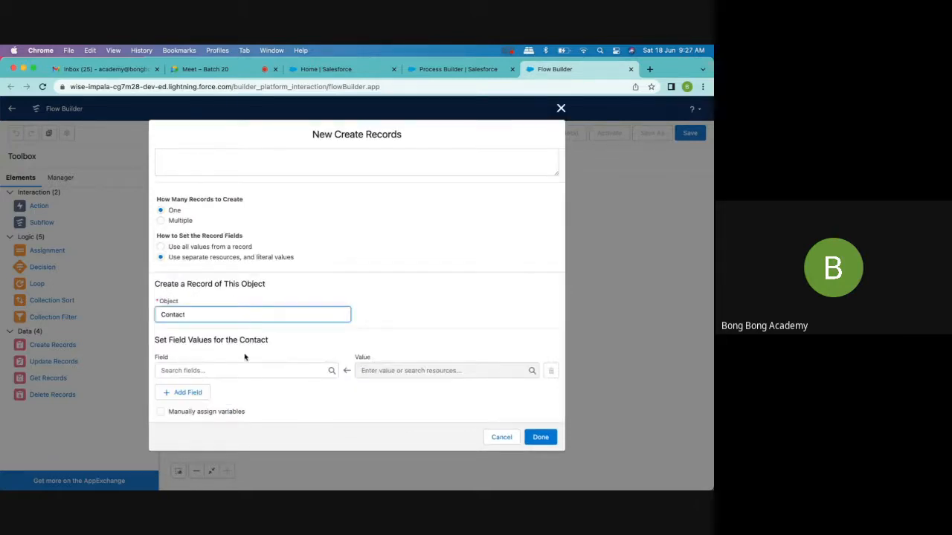
- Map the contact's LastName field to the triggering account's name, {!$Record.Name}
click(213, 366)
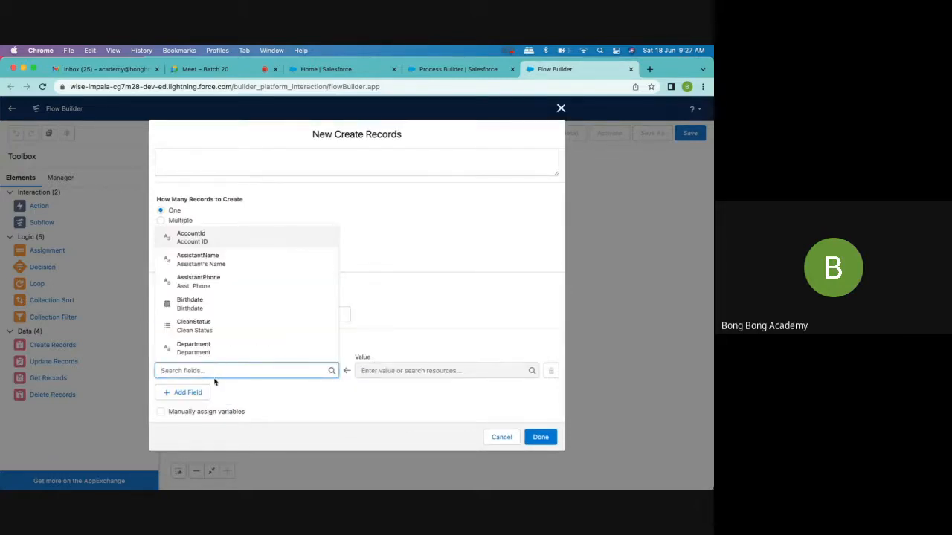
text(las)
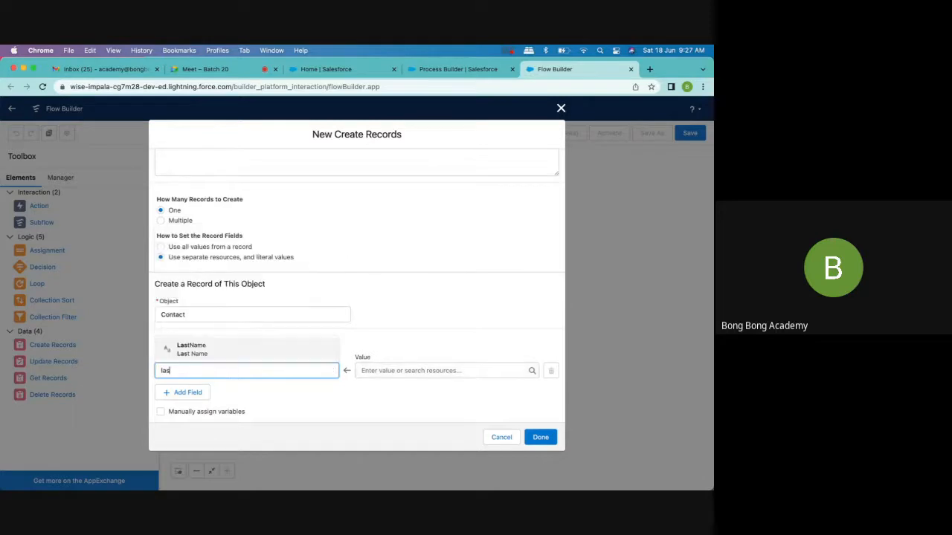
click(199, 354)
click(410, 371)
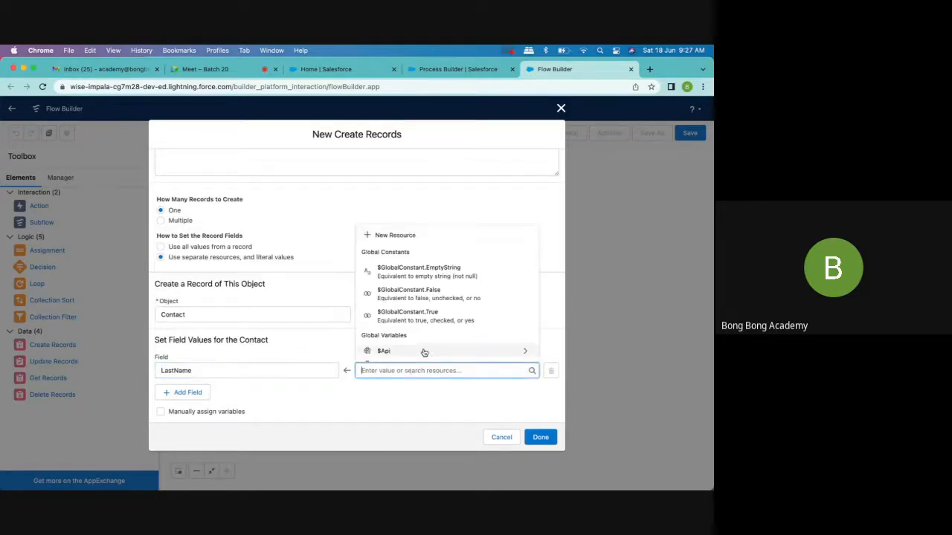
scroll(423, 353, down, 3)
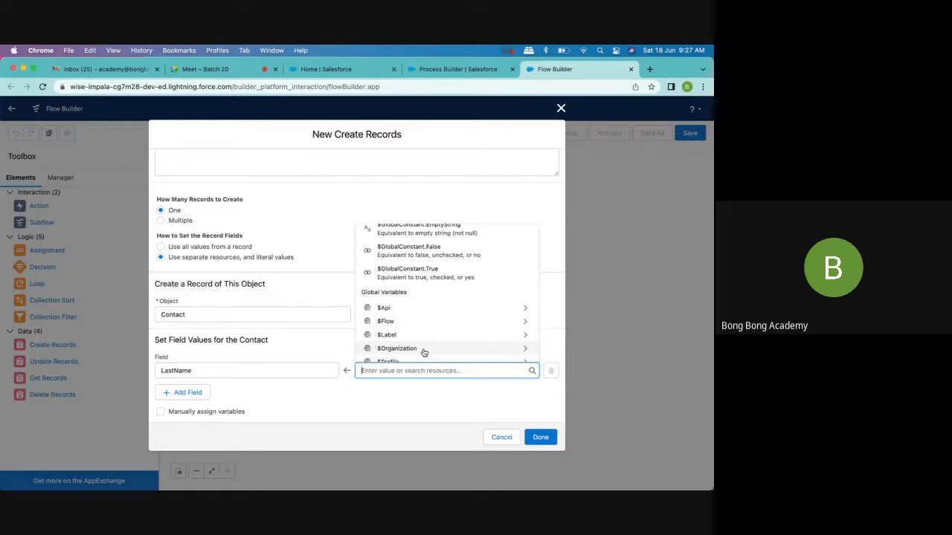
scroll(423, 352, up, 3)
scroll(423, 352, down, 5)
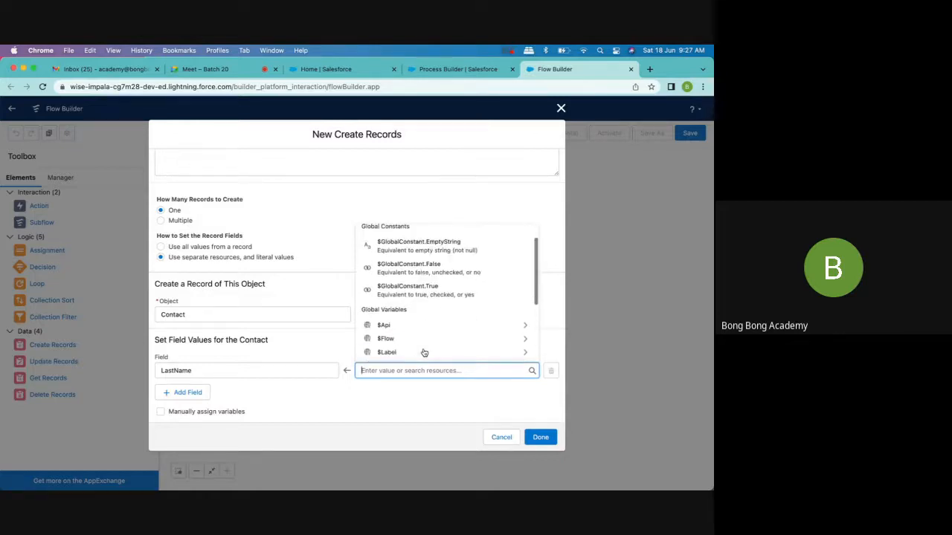
scroll(424, 353, down, 1)
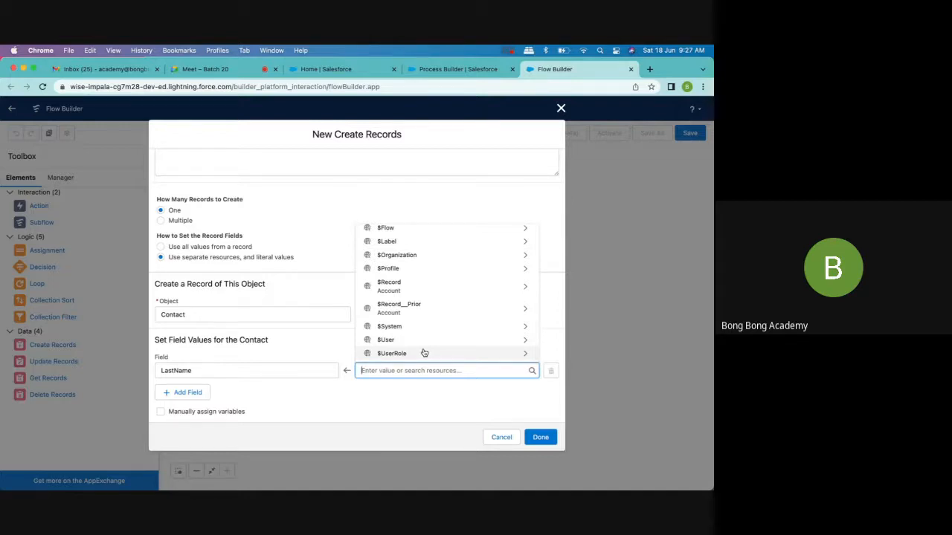
click(396, 286)
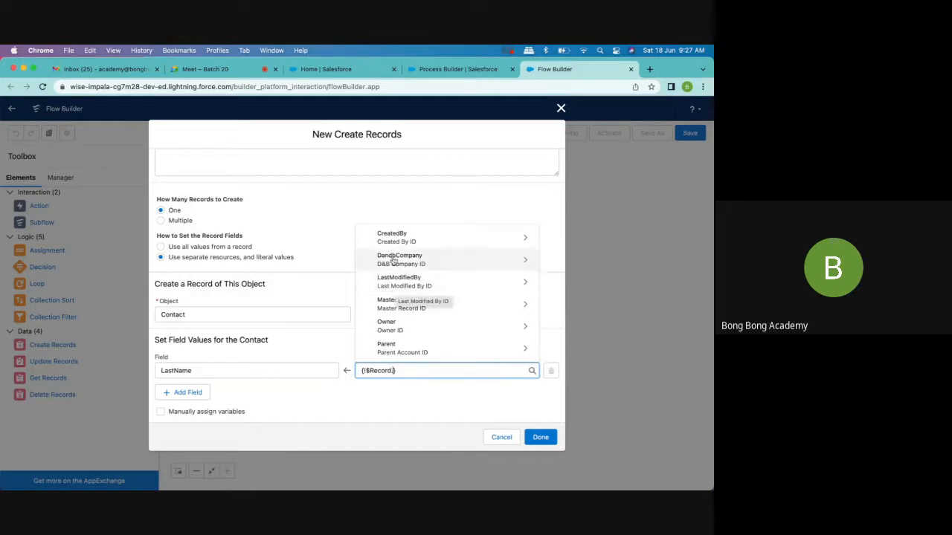
scroll(409, 287, down, 3)
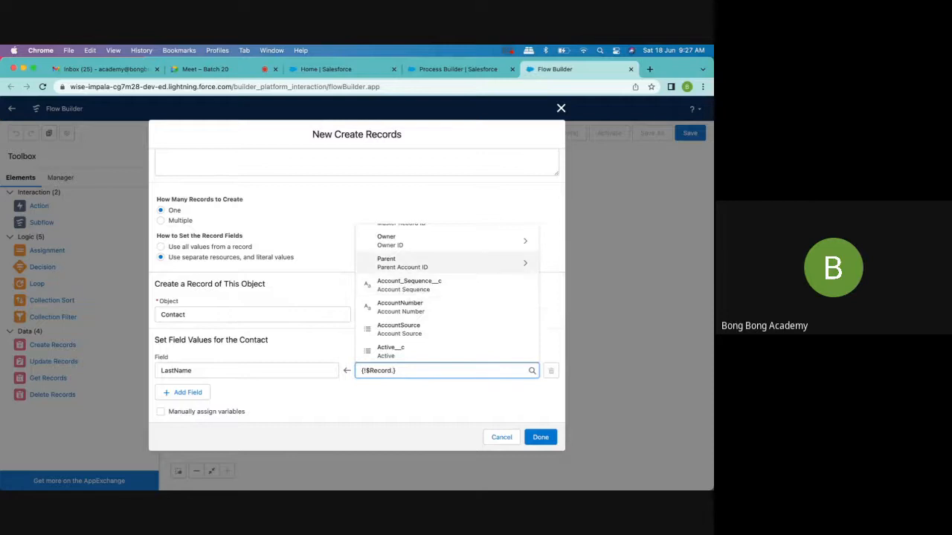
text(na)
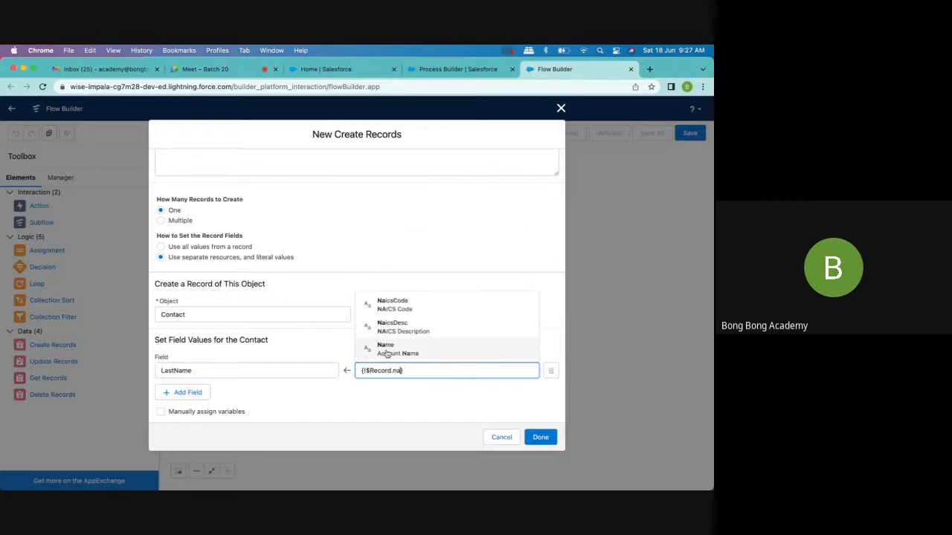
click(387, 350)
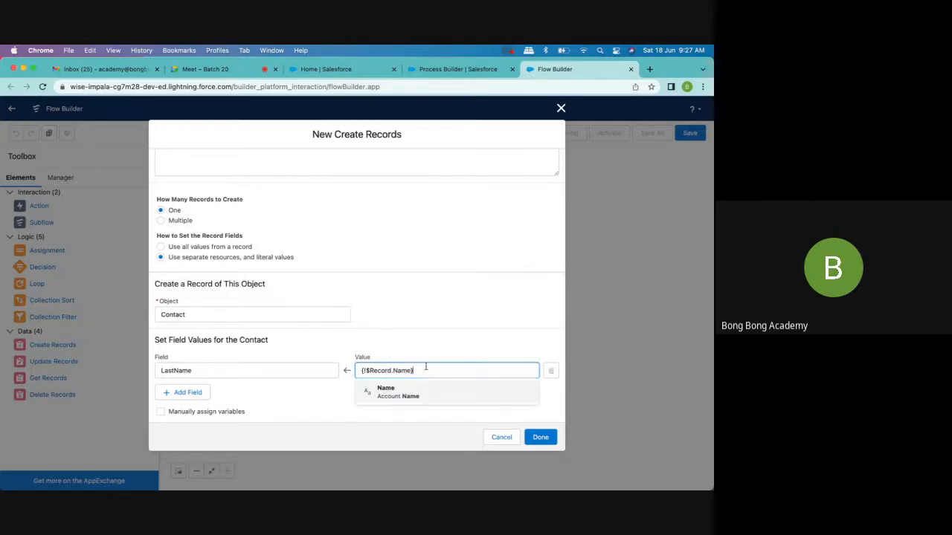
- Append -Contact to the LastName value so it reads {!$Record.Name}-Contact
text(-)
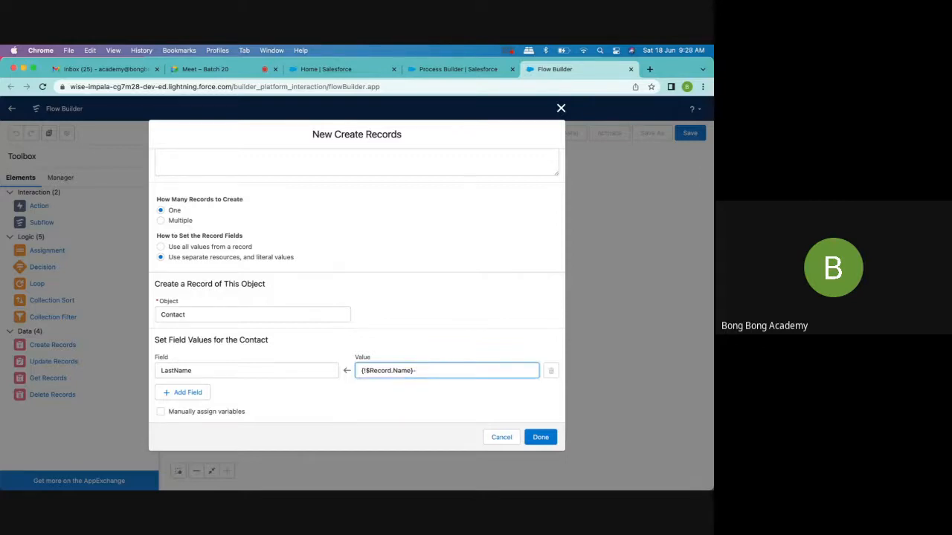
text(Contact)
click(433, 408)
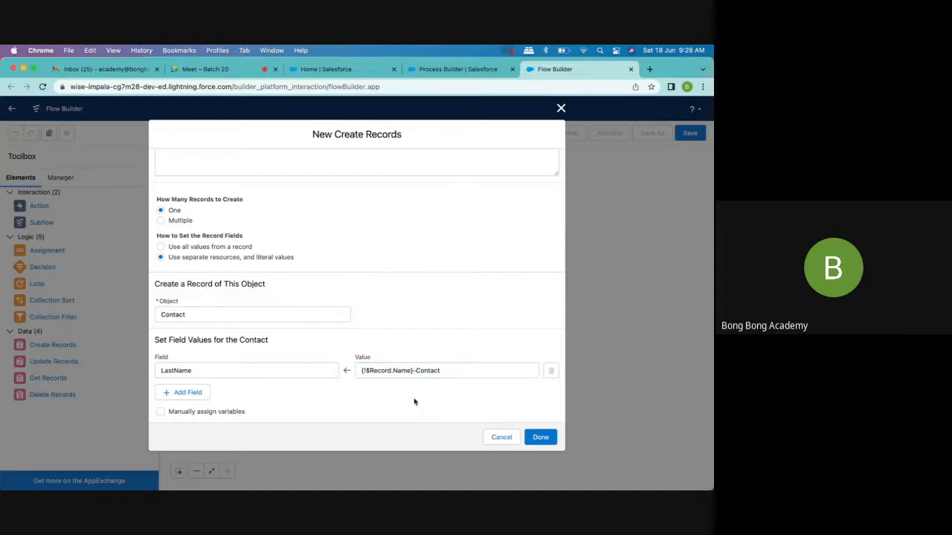
- Add a FirstName field with the value Auto for the contact, plus another empty field row
click(208, 394)
scroll(211, 394, down, 1)
click(201, 371)
text(fir)
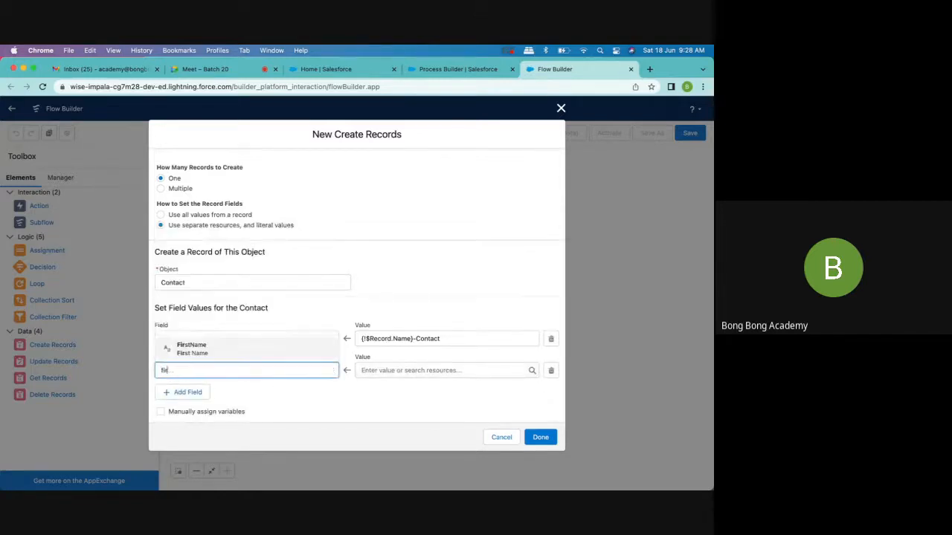
click(233, 346)
click(399, 370)
text(A)
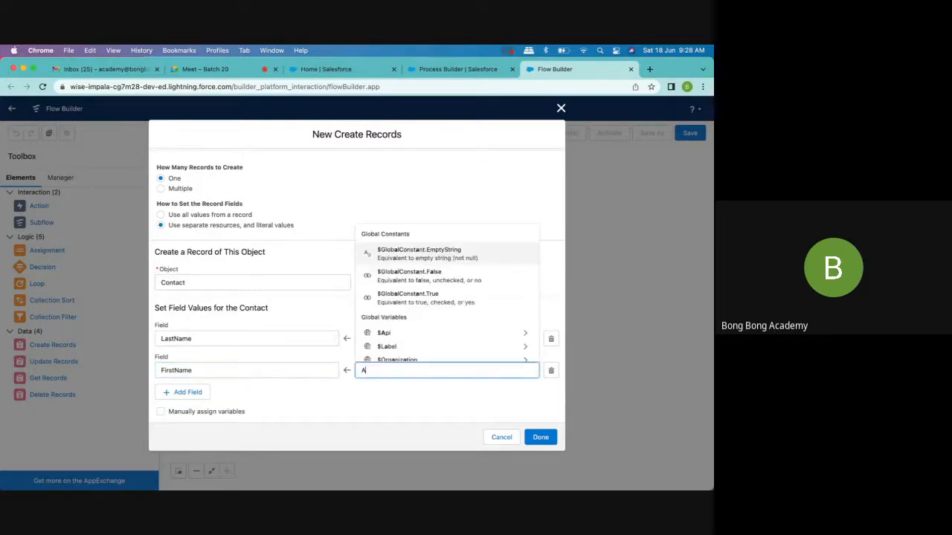
text(uto)
click(186, 392)
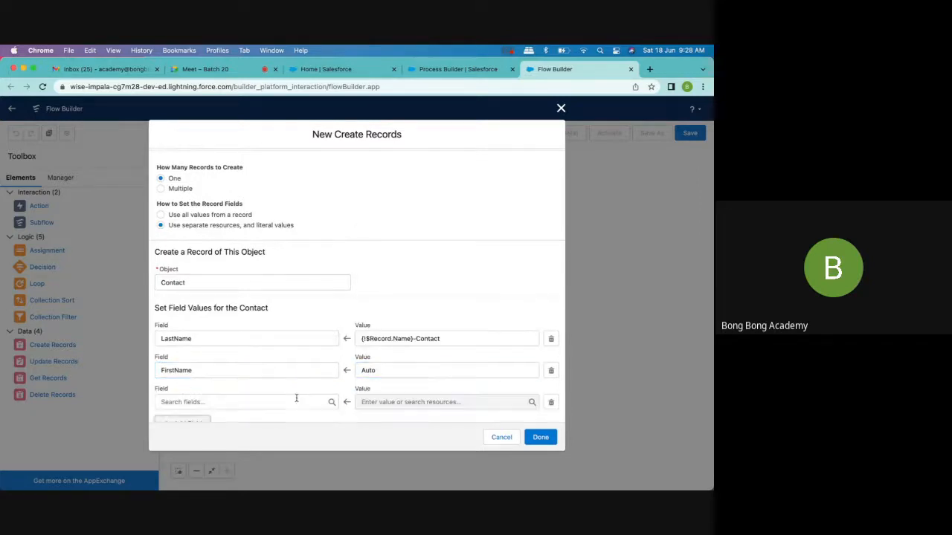
- Change the contact's FirstName value to Autoflow
scroll(296, 398, down, 1)
click(240, 371)
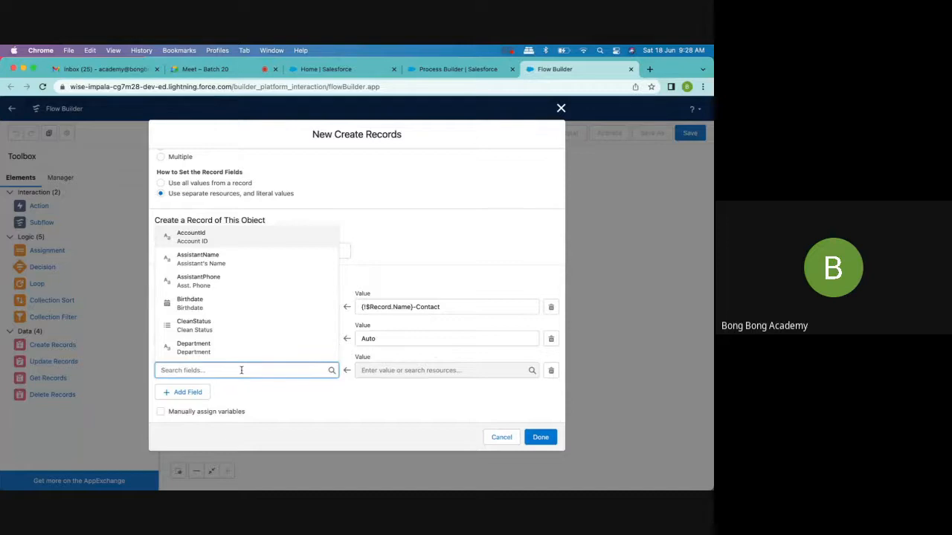
click(409, 339)
text(flow)
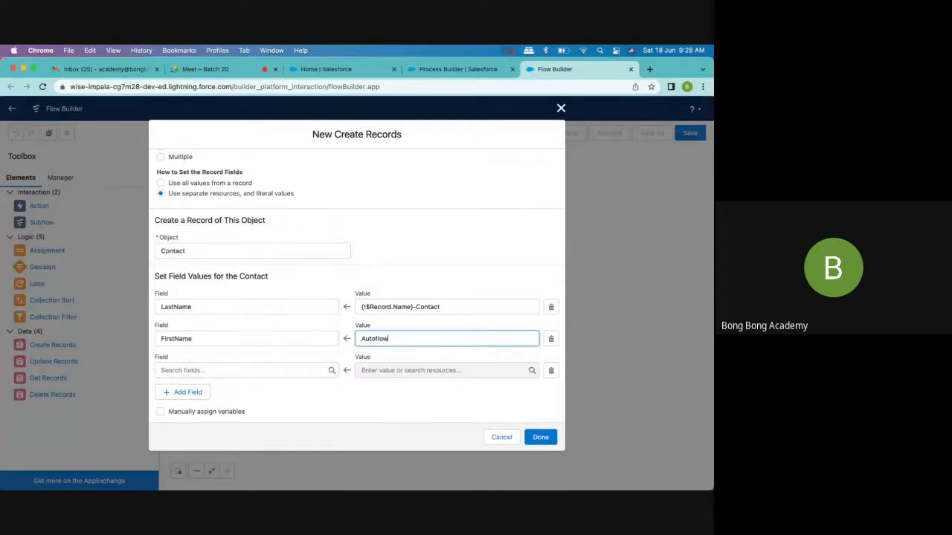
- Map the contact's AccountId field to the triggering record's Account ID and finish the Create Records element
click(232, 375)
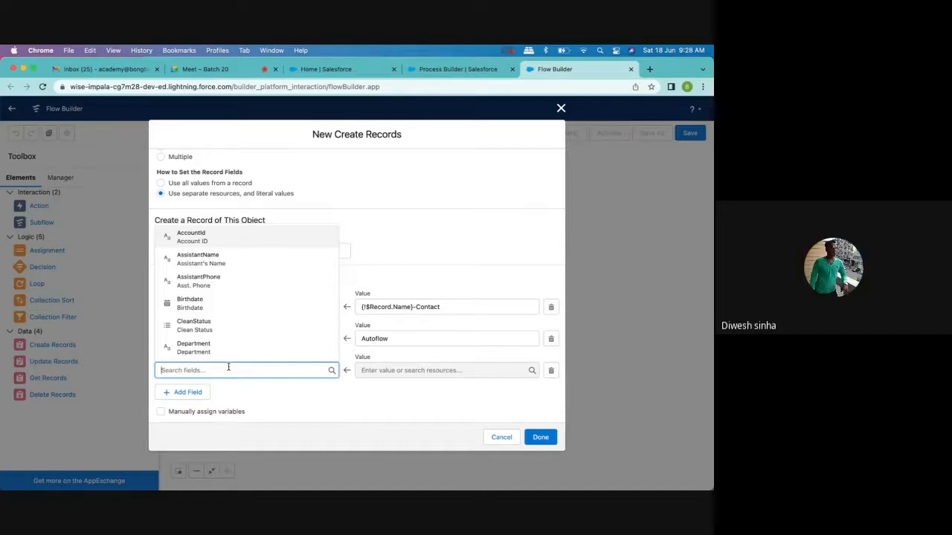
click(223, 238)
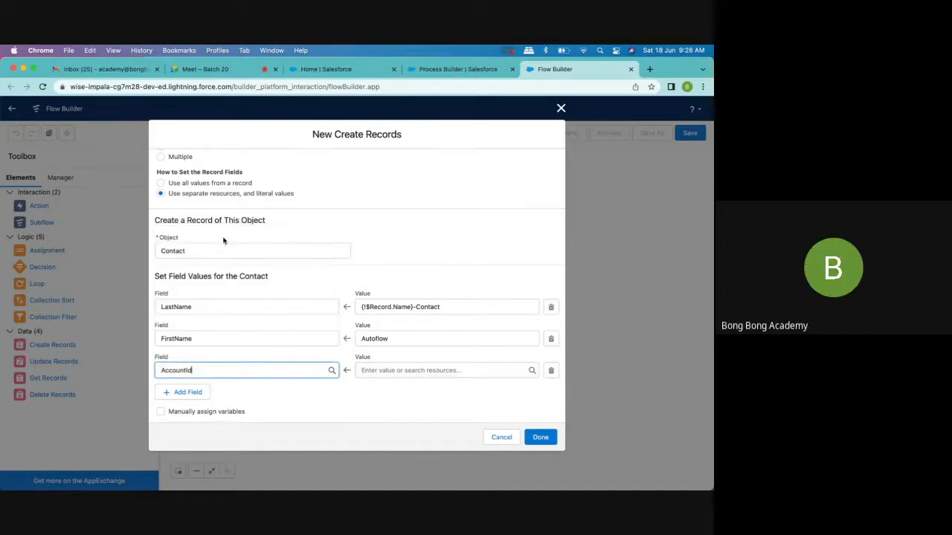
click(415, 370)
scroll(416, 347, down, 5)
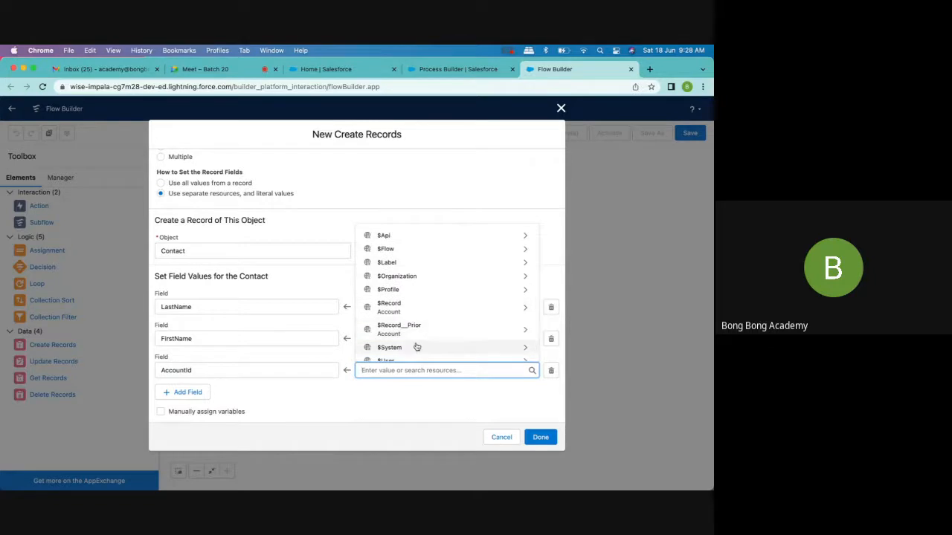
click(399, 309)
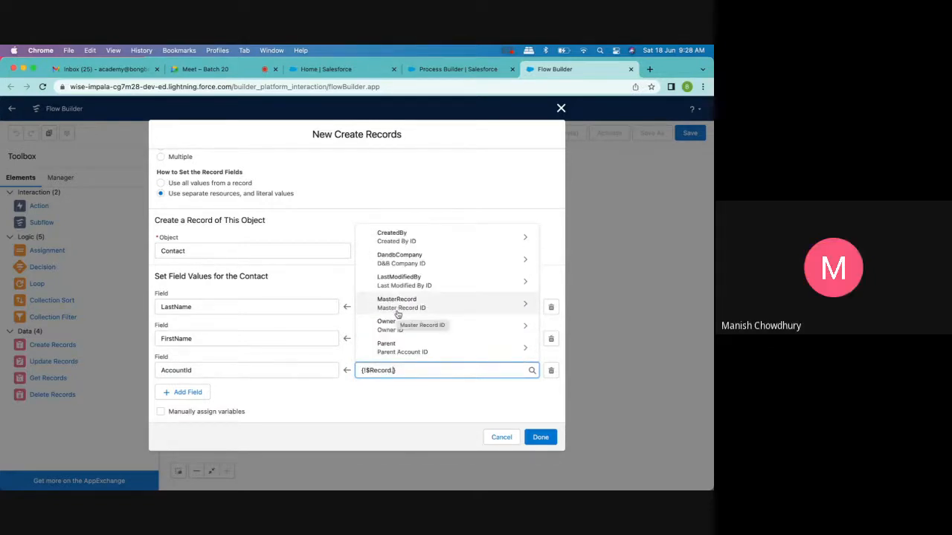
text(id)
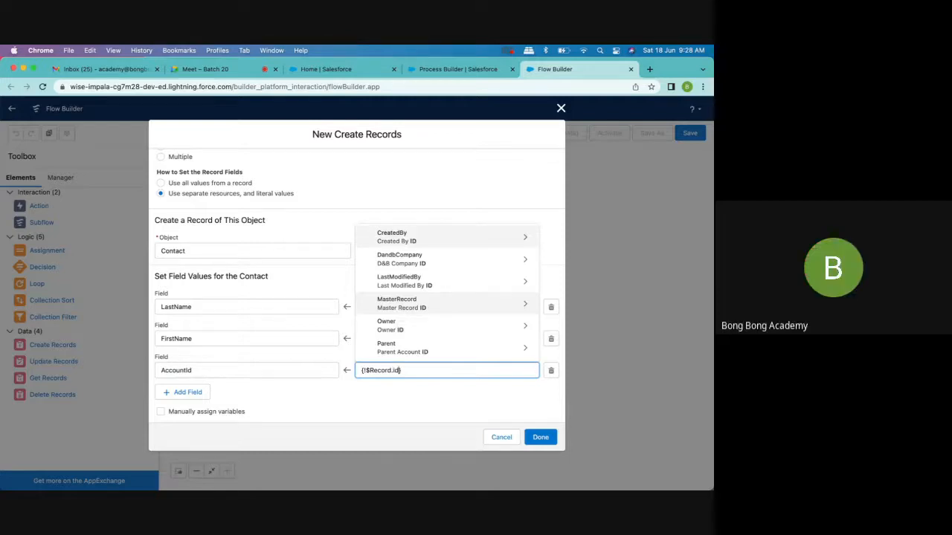
scroll(394, 298, down, 5)
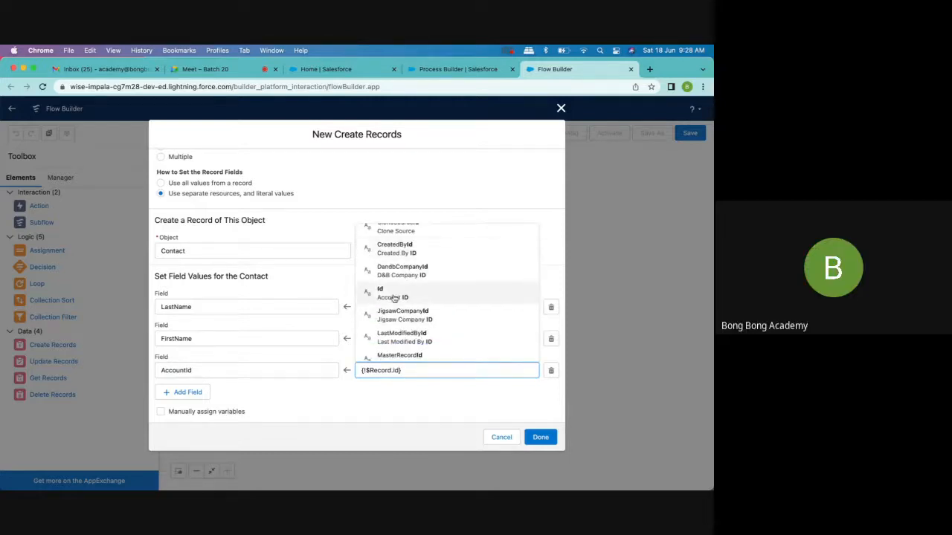
click(395, 295)
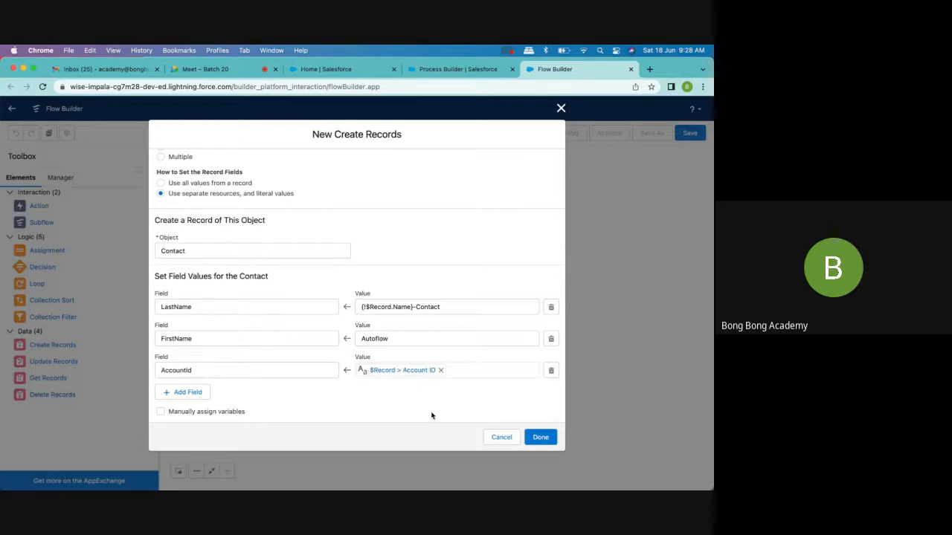
click(541, 439)
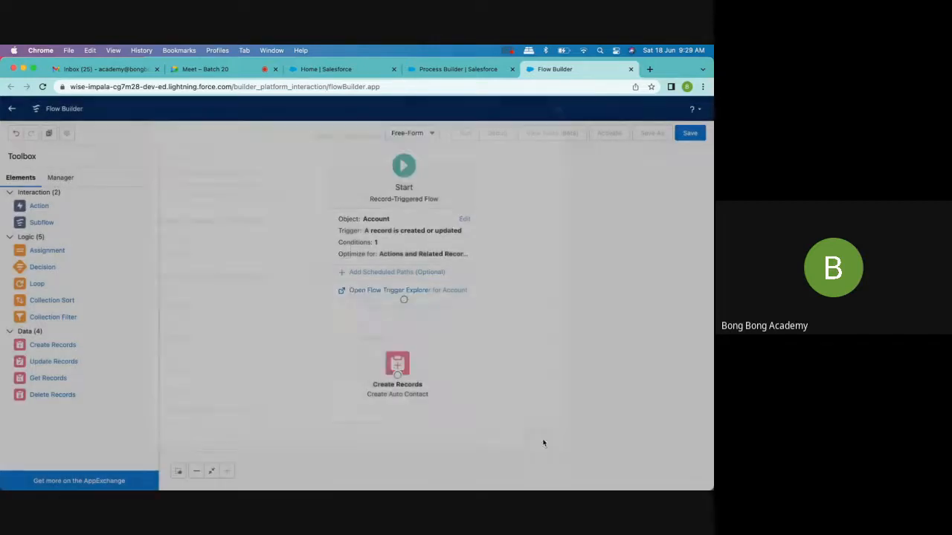
- Connect the Start element to Create Auto Contact and save the flow with the label Create Auto Contact using Flow
drag(403, 299, 398, 365)
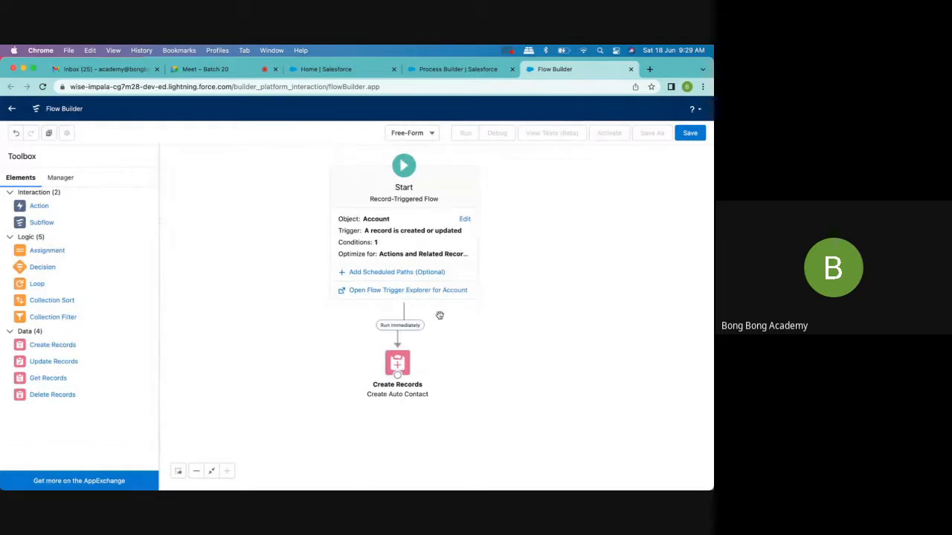
click(690, 136)
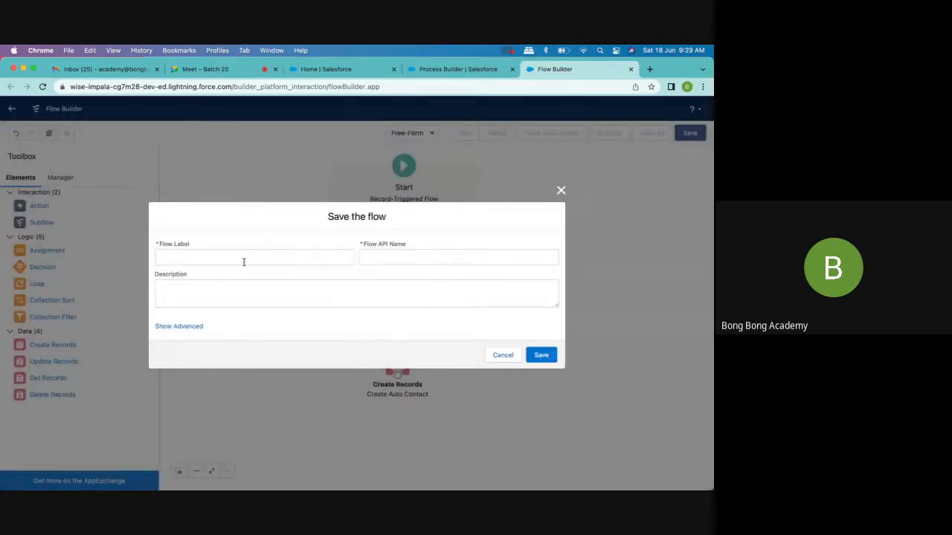
click(238, 257)
text(create Auto C)
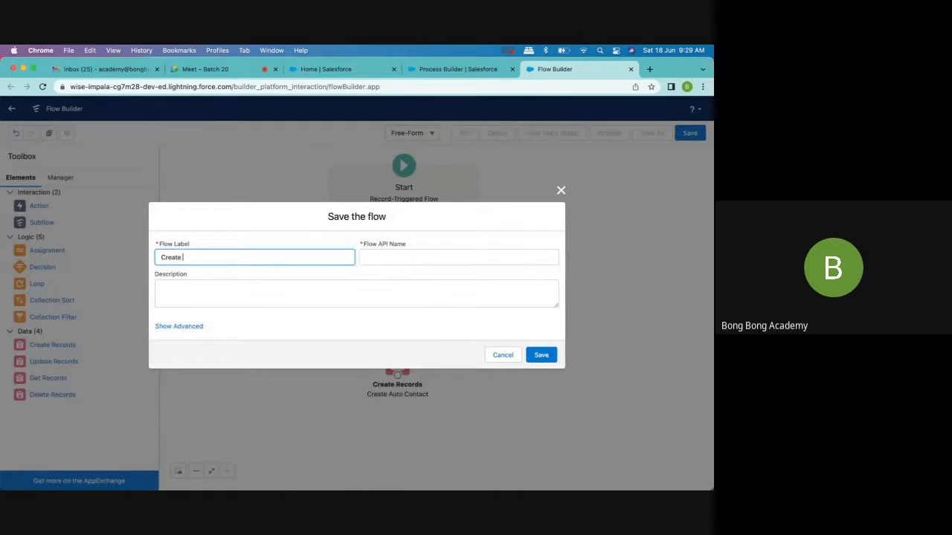
text(ontact using Flow)
click(376, 260)
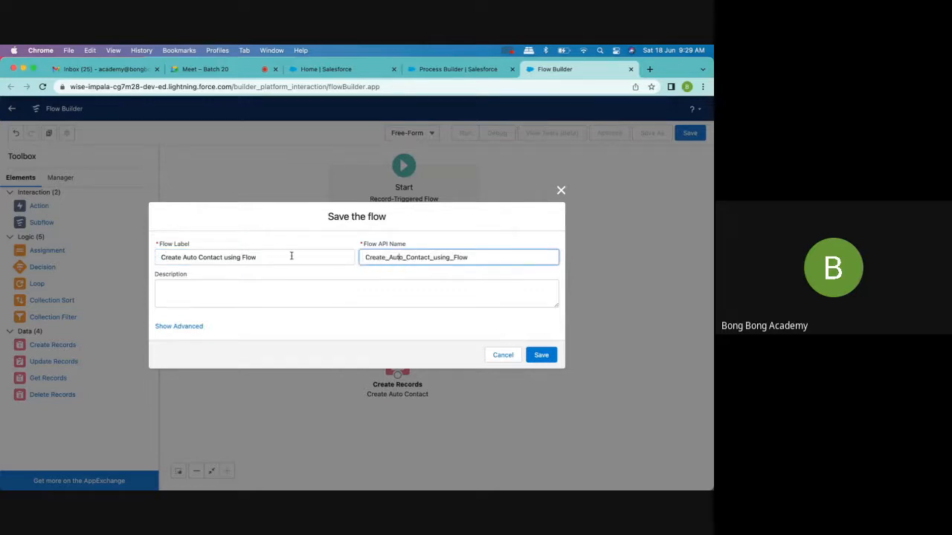
click(162, 258)
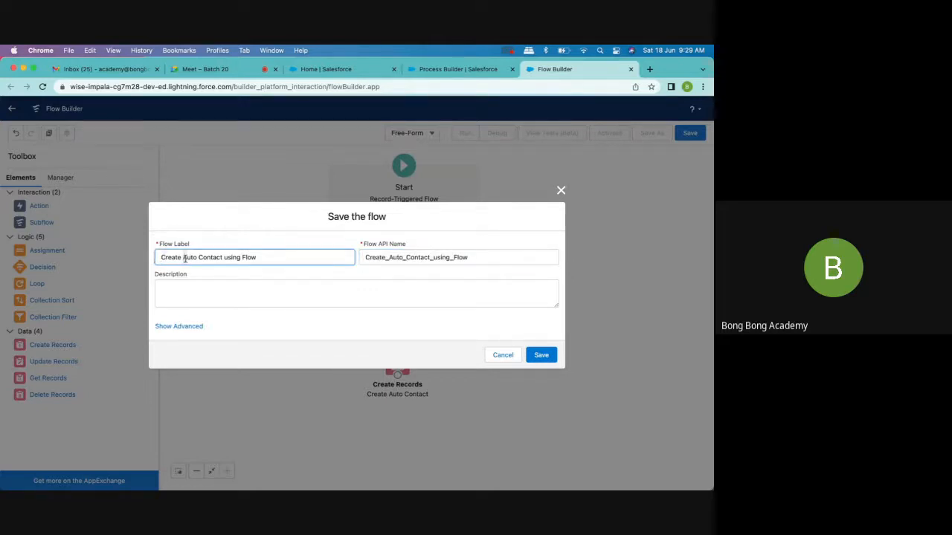
click(199, 258)
click(541, 356)
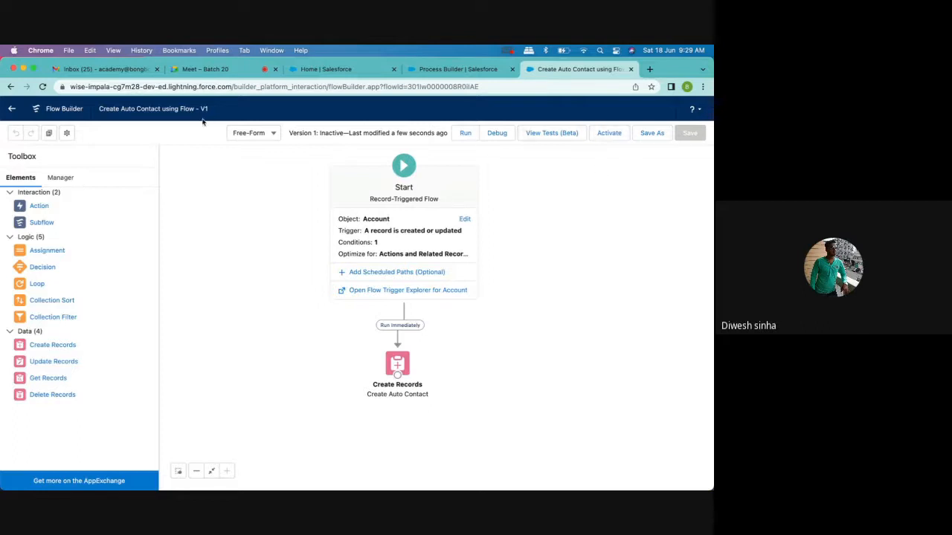
- Review the flow's version properties without changing them and activate the flow
click(66, 132)
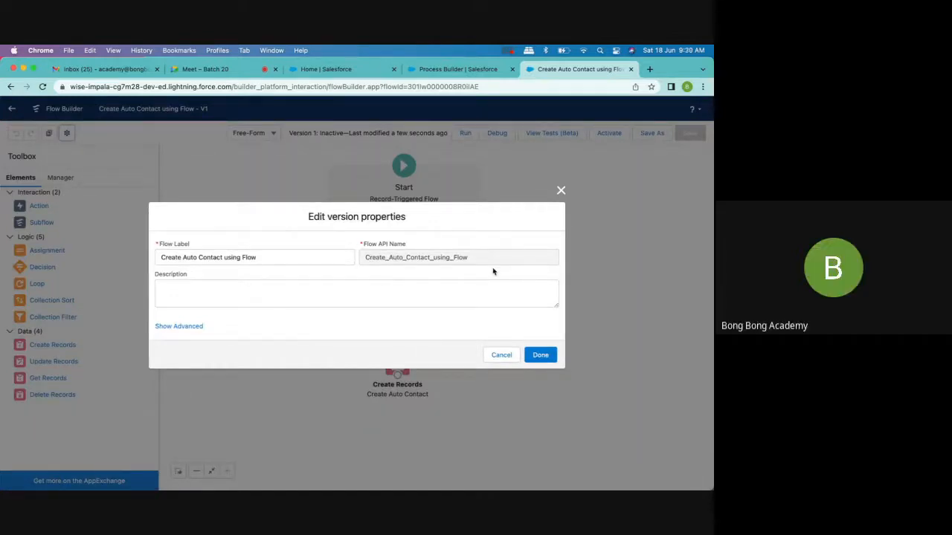
click(562, 192)
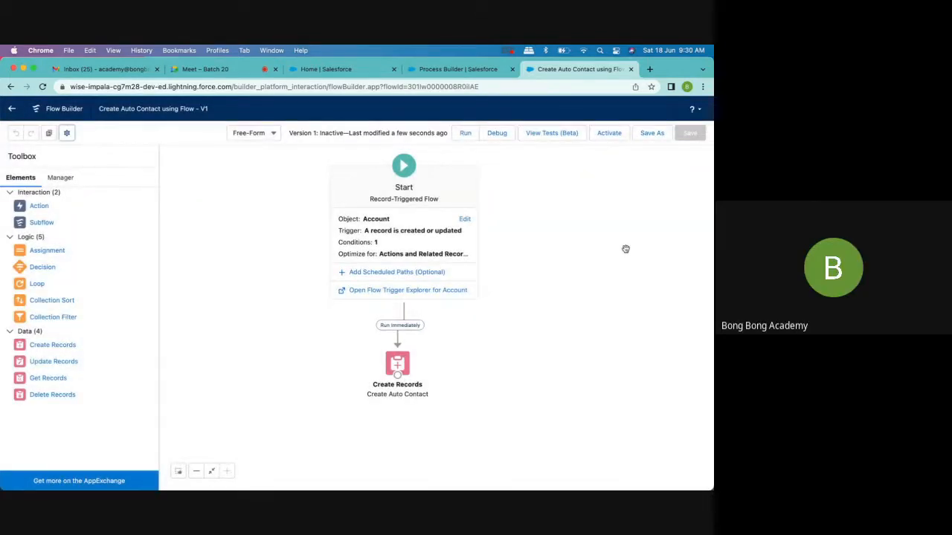
click(608, 137)
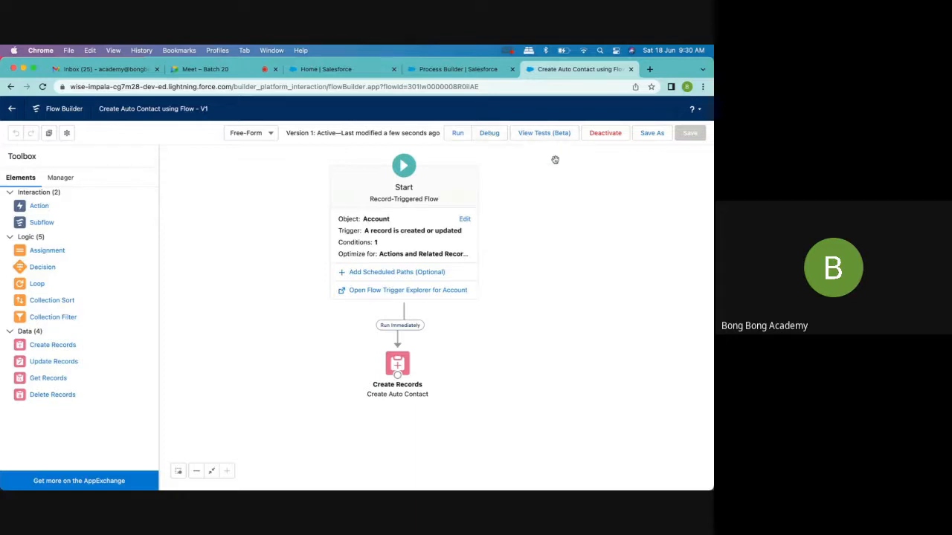
click(491, 134)
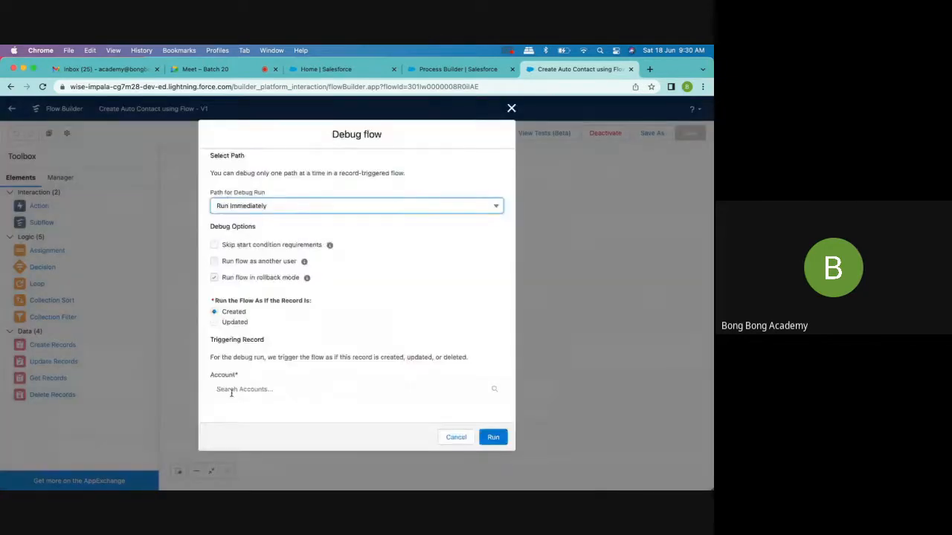
click(231, 390)
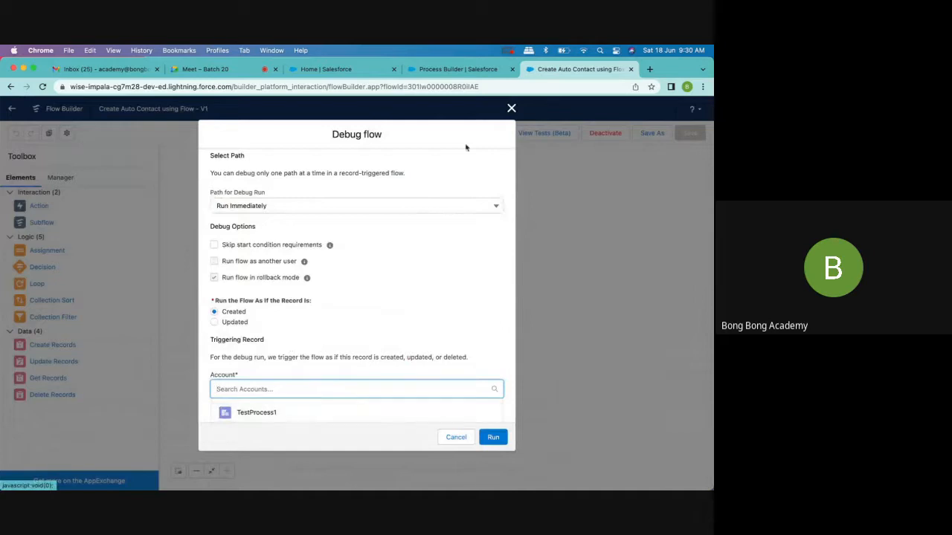
click(511, 109)
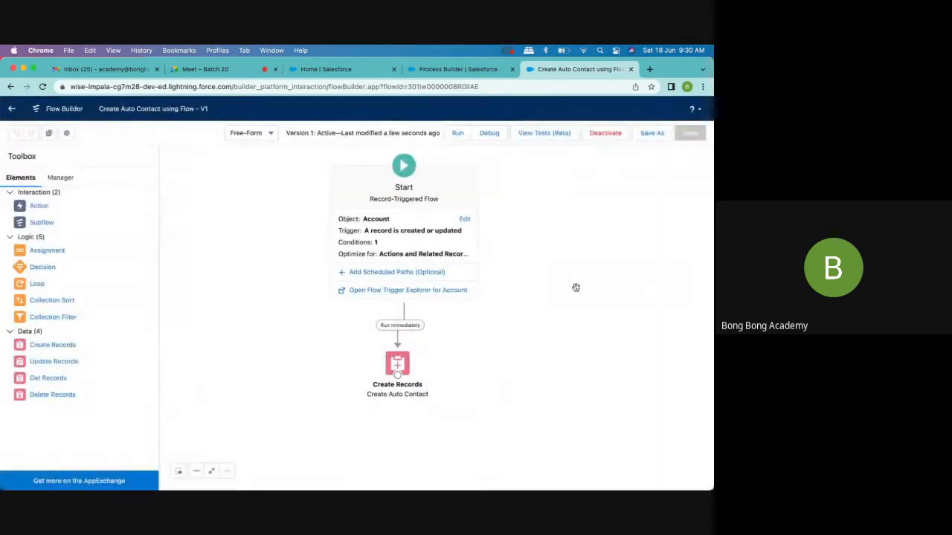
- Start a debug run of the flow and copy the record ID from the TestProcess1 account page's address
click(490, 134)
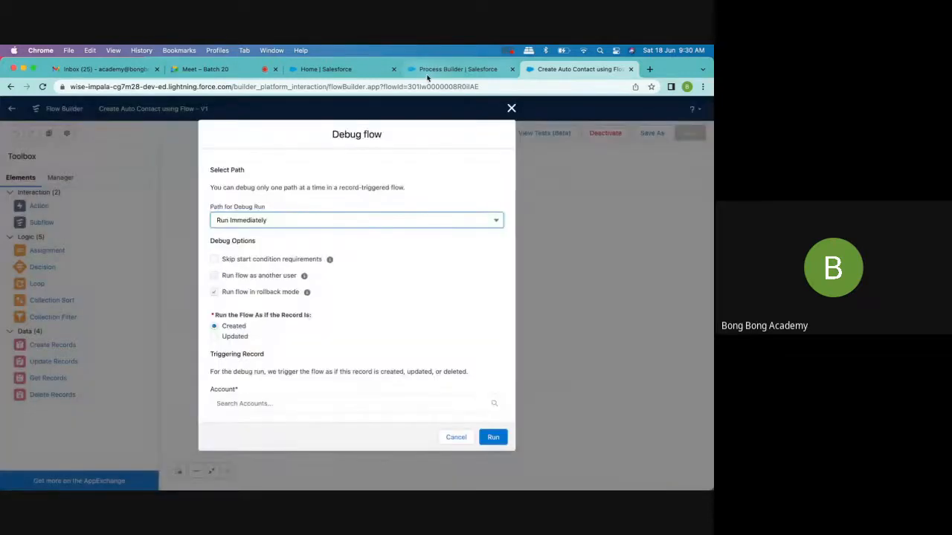
click(426, 69)
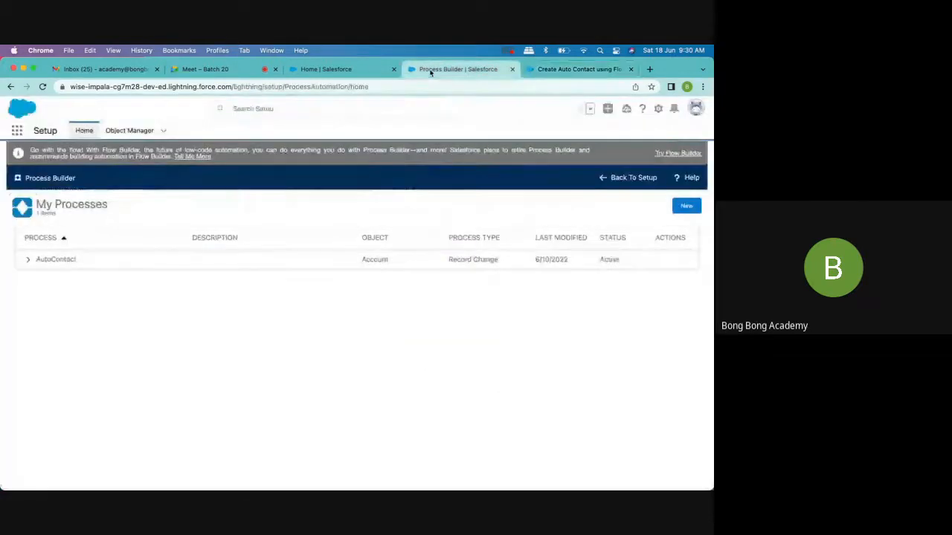
click(314, 69)
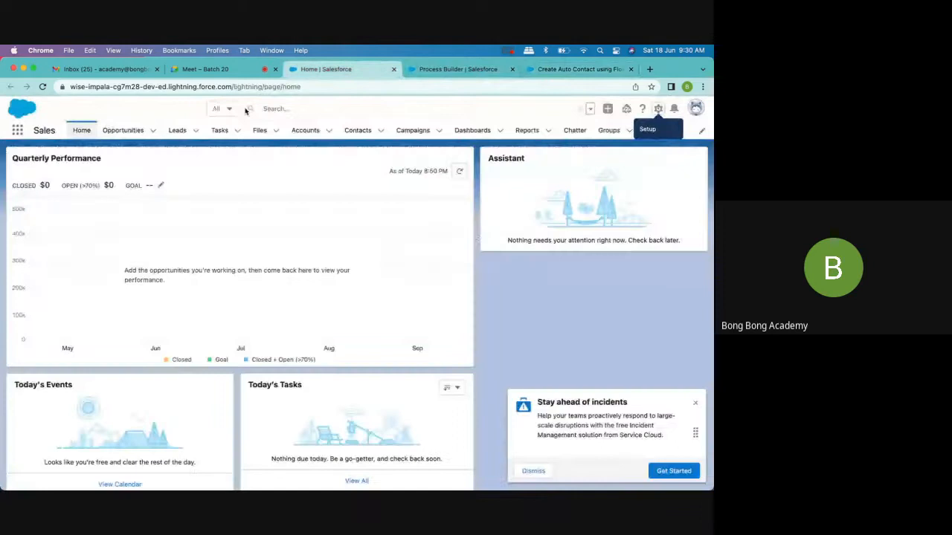
click(306, 130)
click(83, 221)
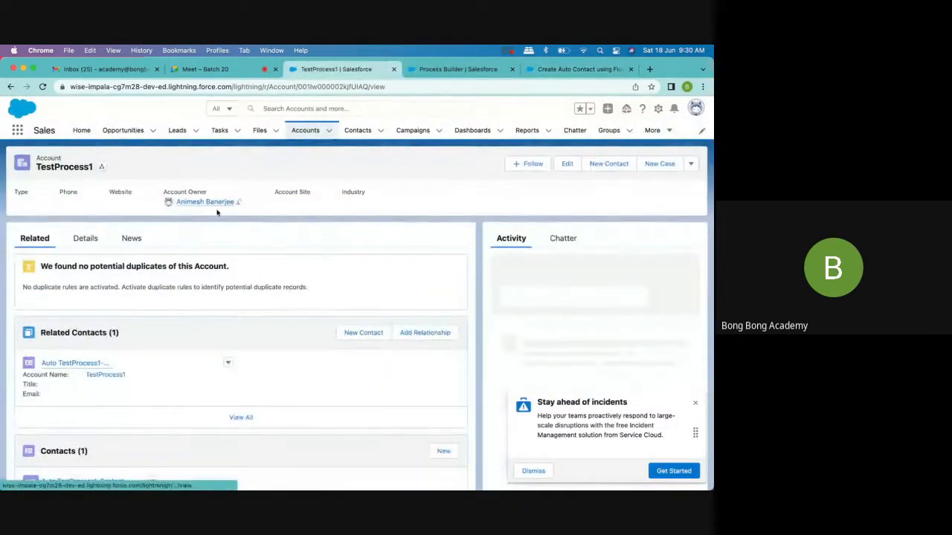
scroll(206, 310, down, 3)
scroll(206, 310, up, 1)
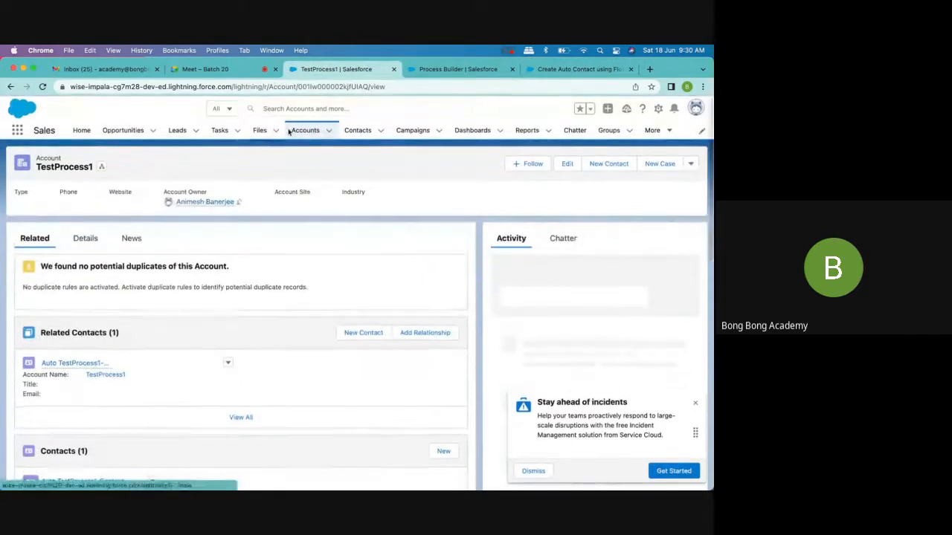
double_click(327, 86)
key(super+c)
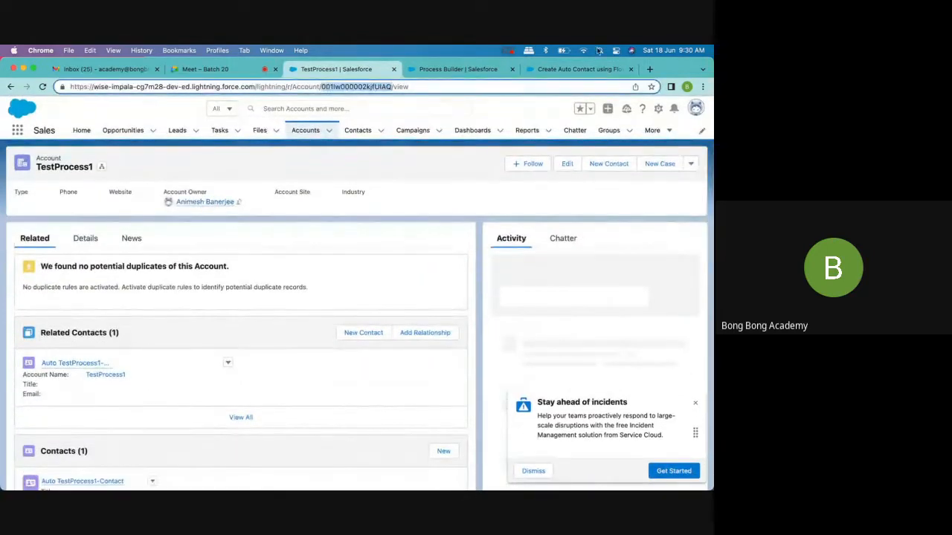
- Try to find the debug run's triggering account by searching for the copied record ID
click(573, 70)
click(293, 400)
key(super+v)
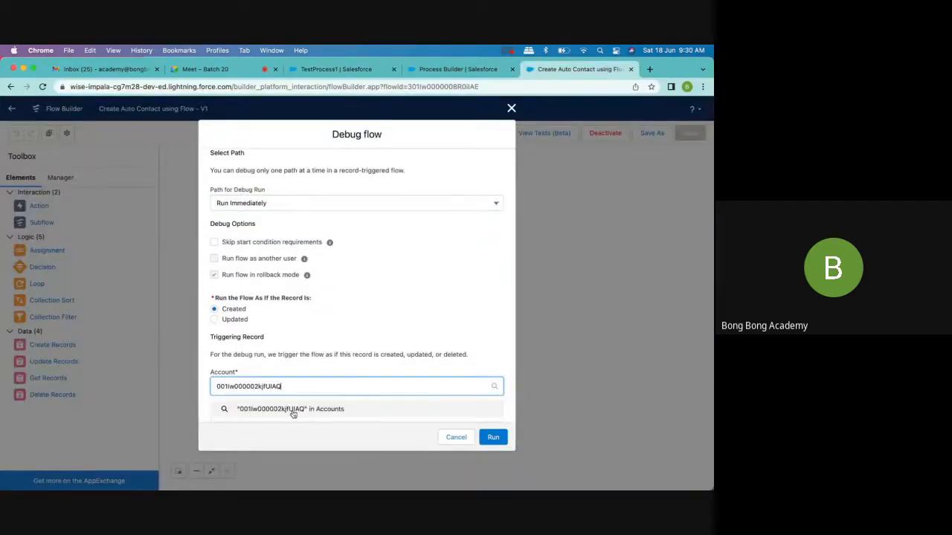
click(290, 412)
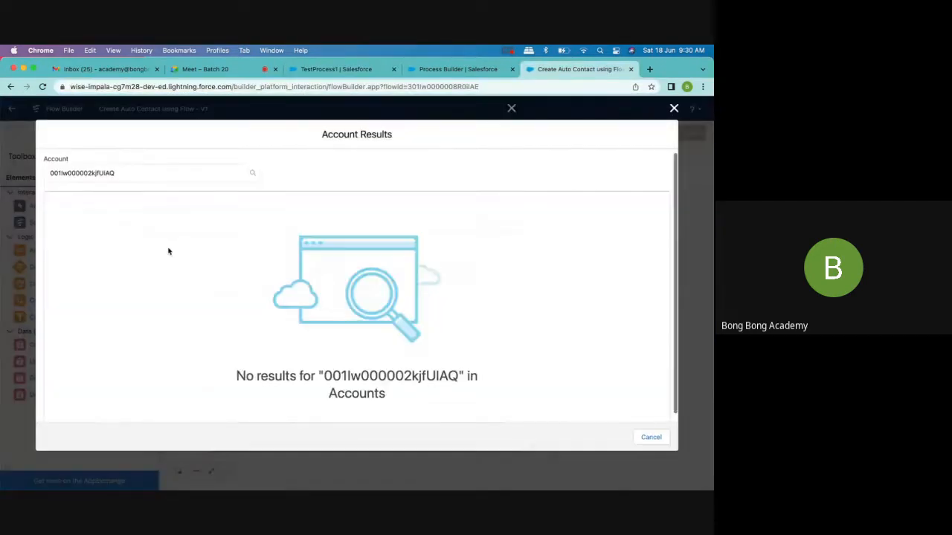
click(674, 108)
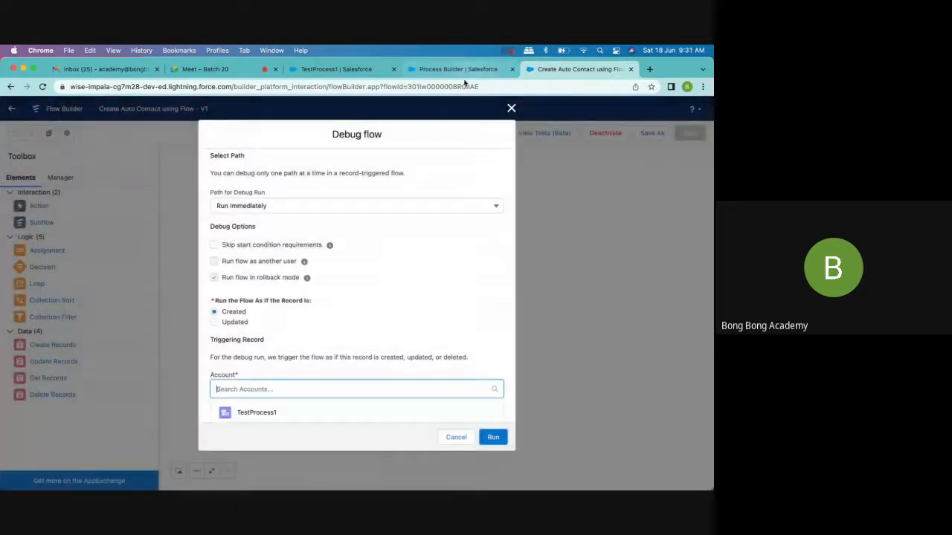
- Select TestProcess1 as the triggering account for the debug run, keeping the Run Immediately path
click(278, 414)
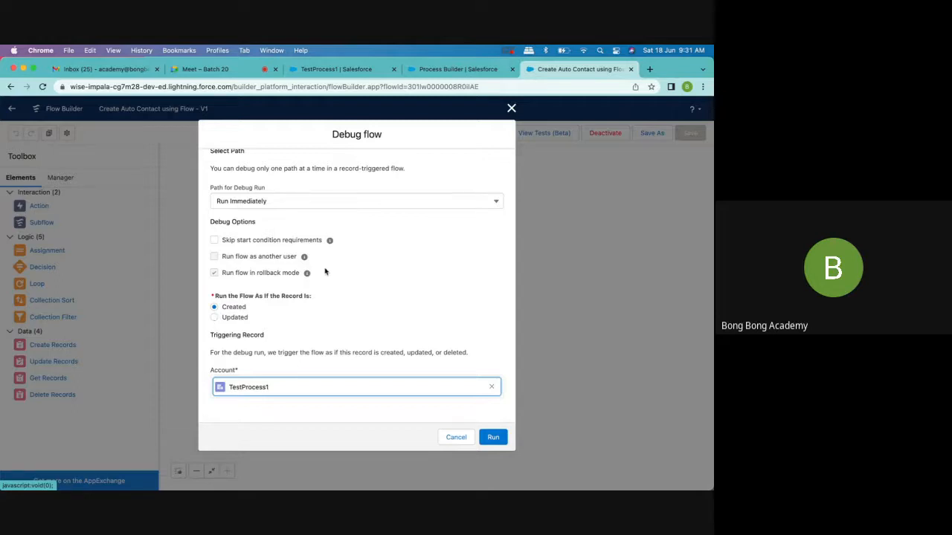
click(293, 203)
click(293, 202)
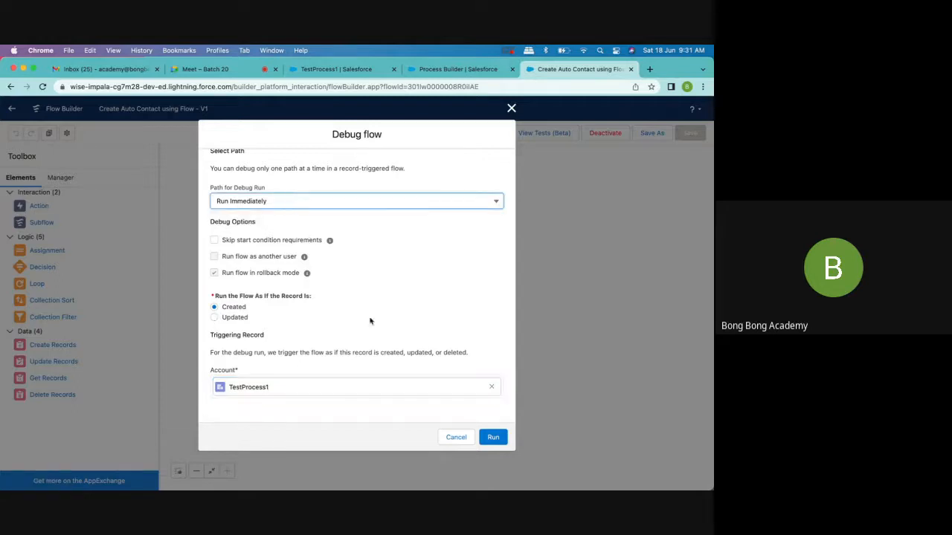
- Check the Active field in the details of the TestProcess1 account
click(336, 70)
click(84, 239)
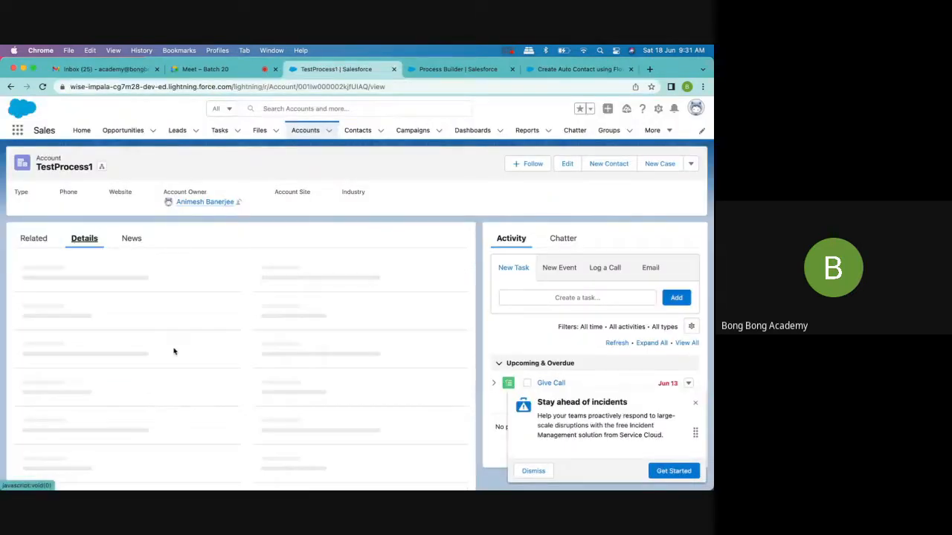
scroll(174, 351, down, 5)
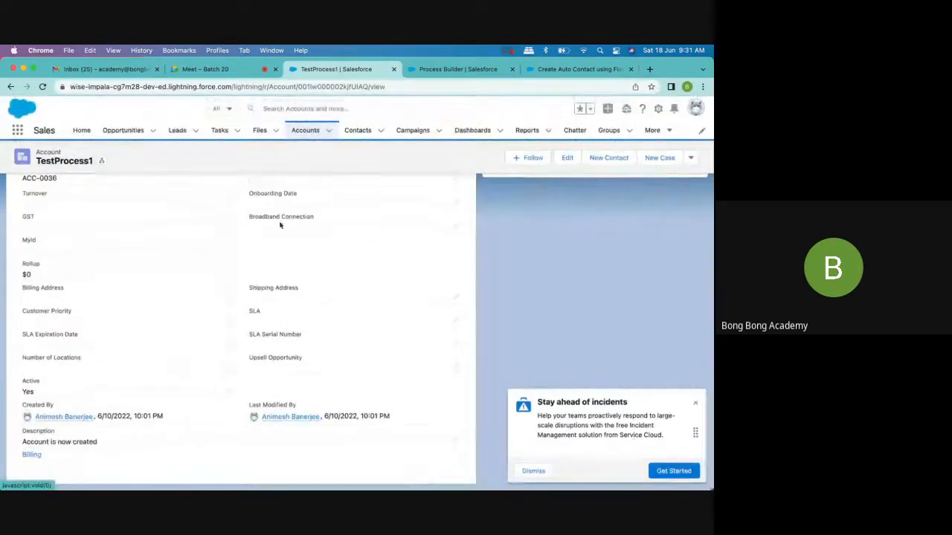
click(459, 75)
click(349, 72)
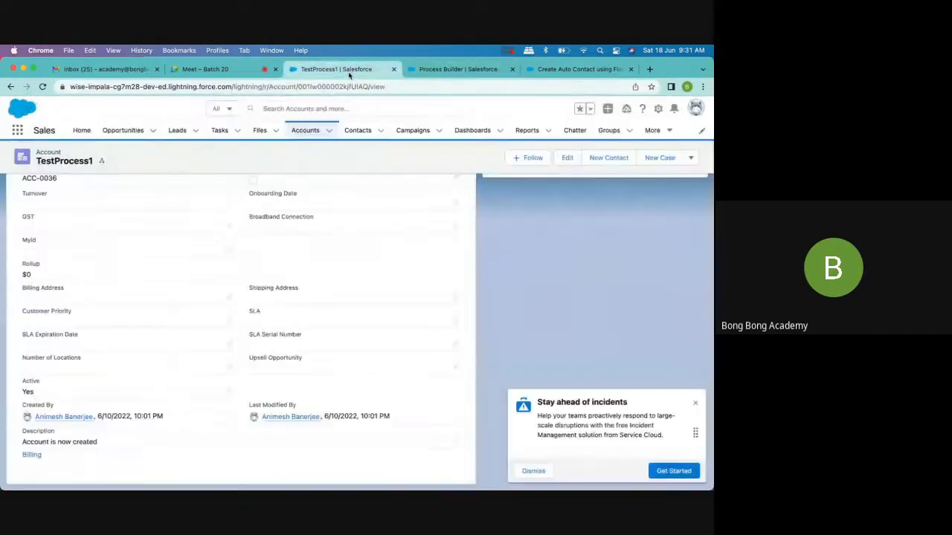
- Run the debug as if the TestProcess1 account is created, then expand the Rollback and Create Auto Contact results
click(554, 70)
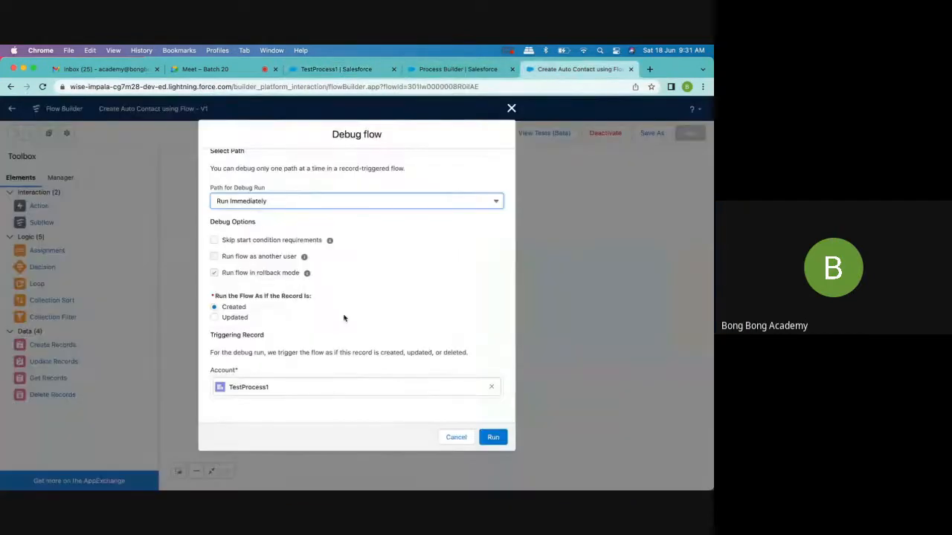
click(493, 438)
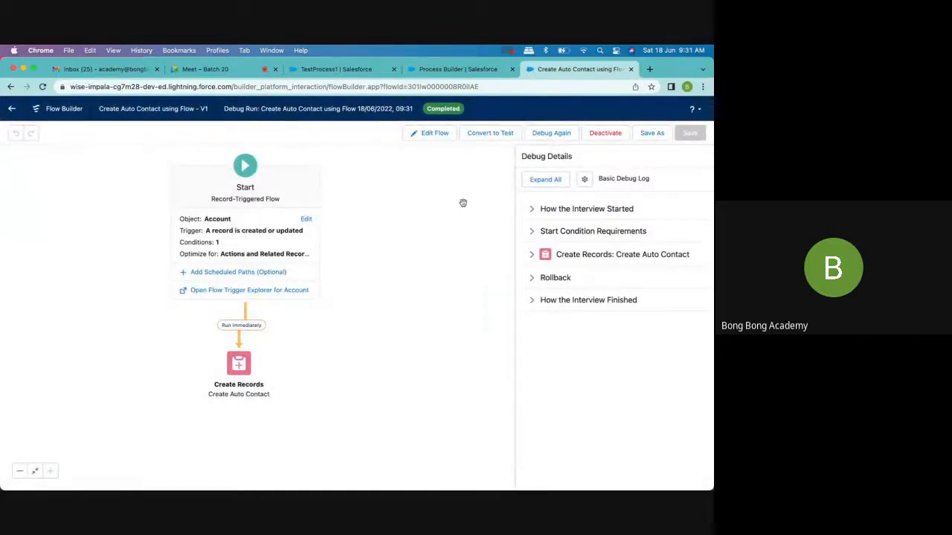
click(557, 278)
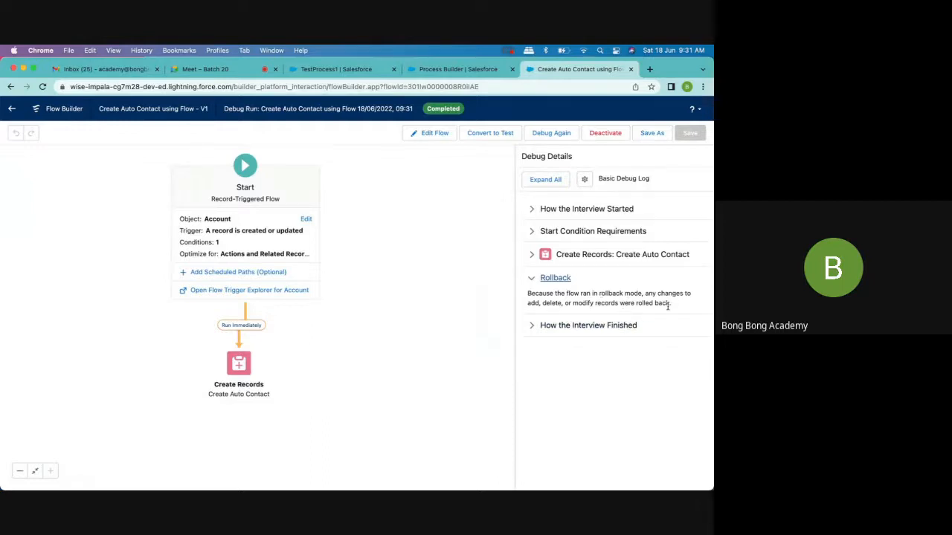
click(593, 255)
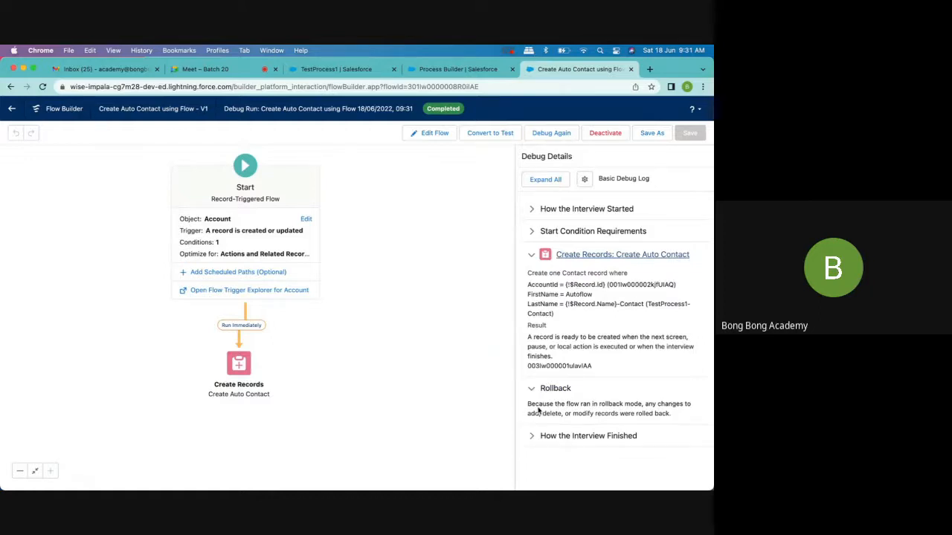
- Reload the TestProcess1 account page and check its related contacts
click(444, 69)
click(328, 69)
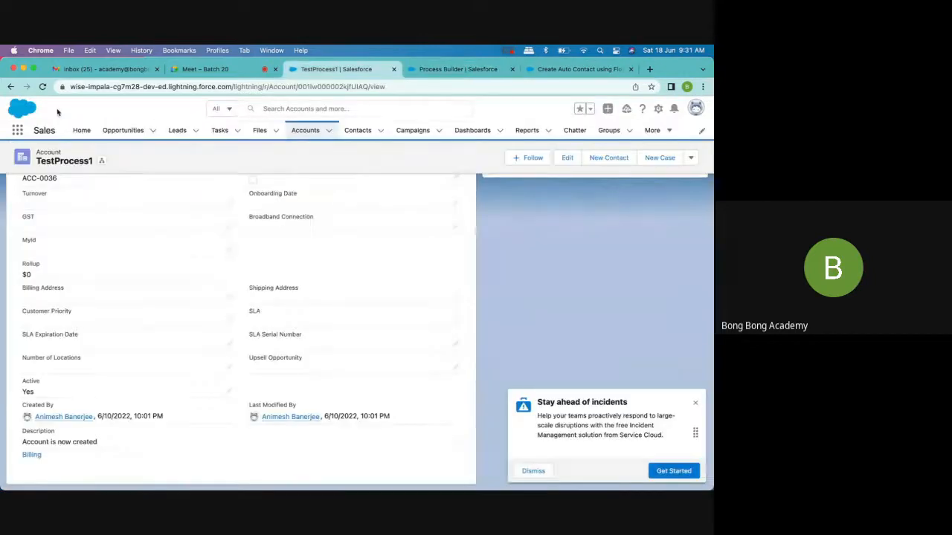
click(42, 87)
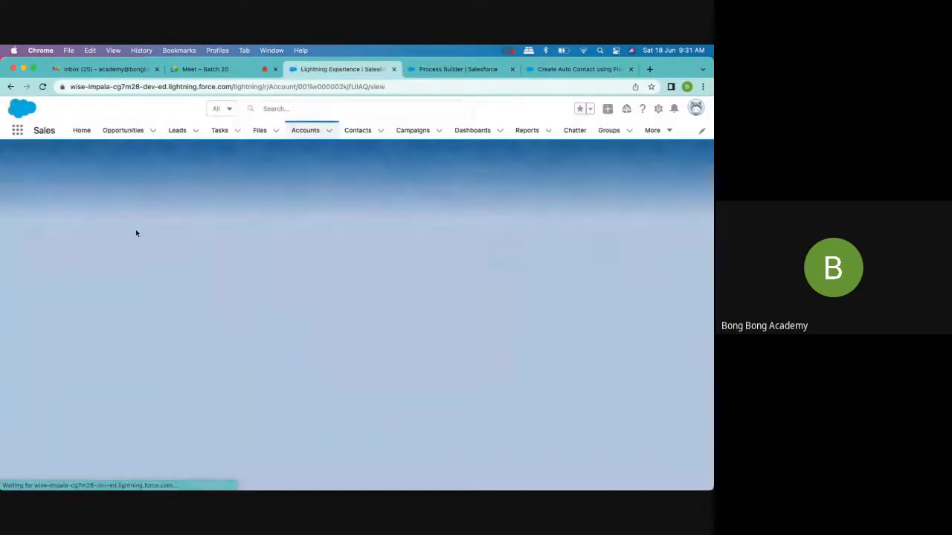
scroll(287, 344, down, 3)
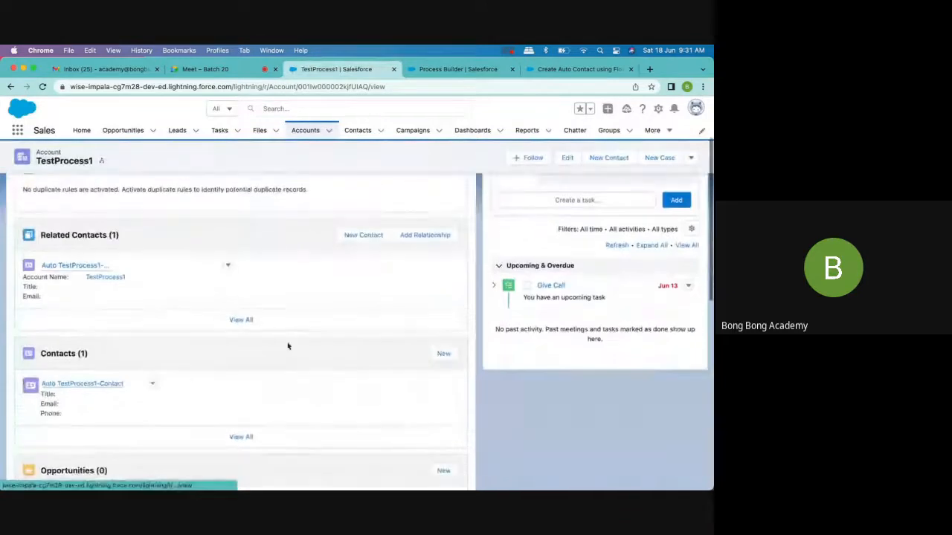
- Examine how the interview started, the start condition requirements and the contact creation details in the debug run
click(459, 69)
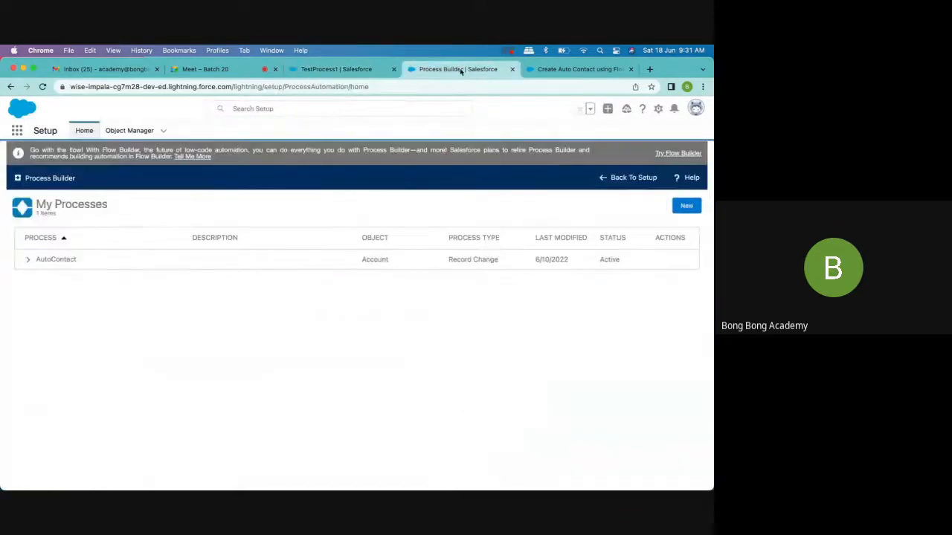
click(542, 74)
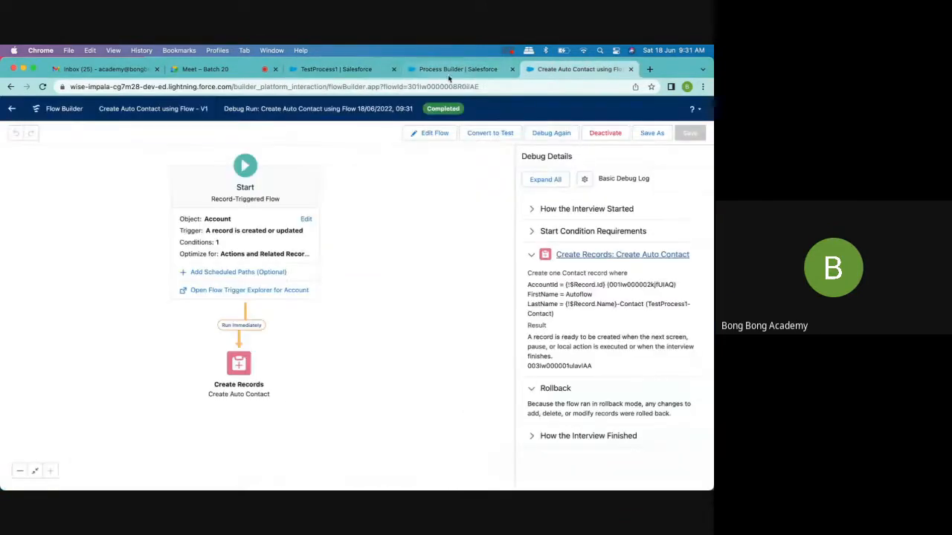
click(447, 77)
click(572, 69)
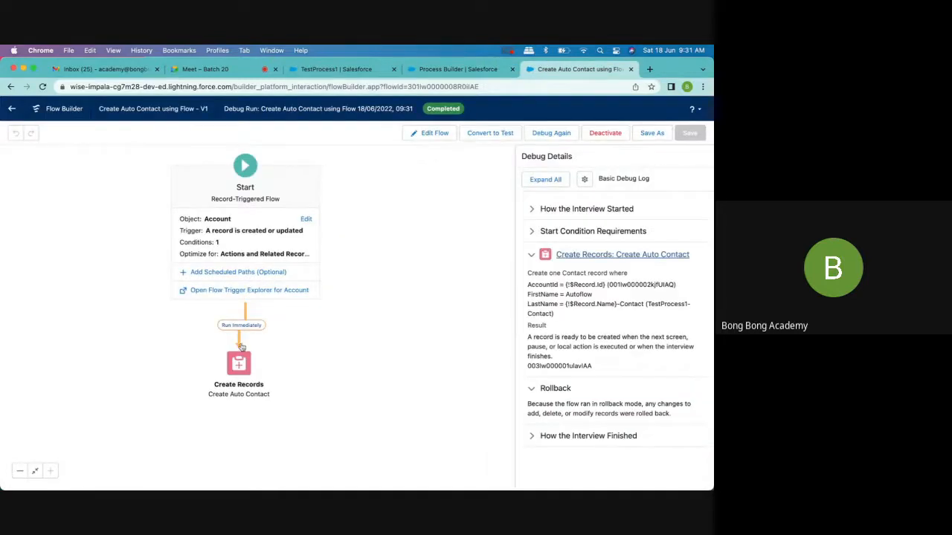
click(532, 232)
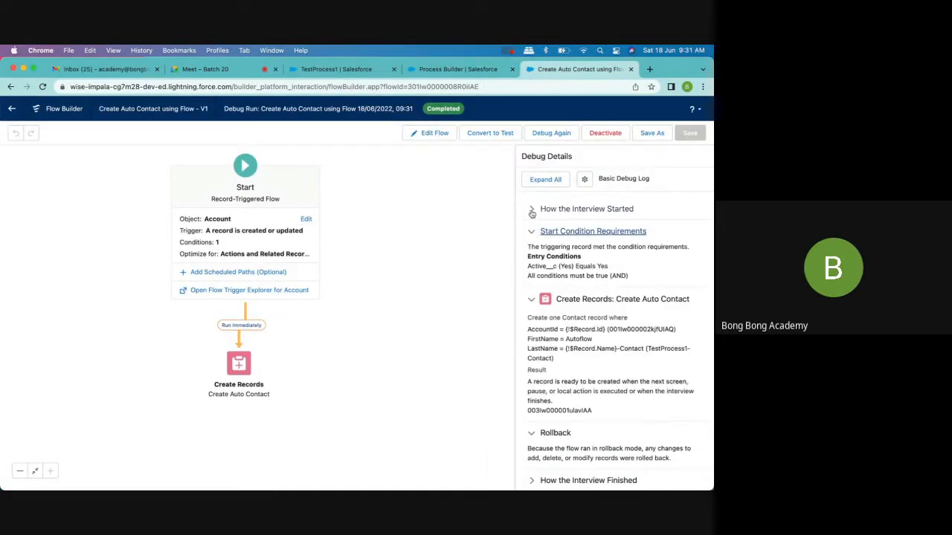
click(536, 216)
scroll(537, 223, down, 2)
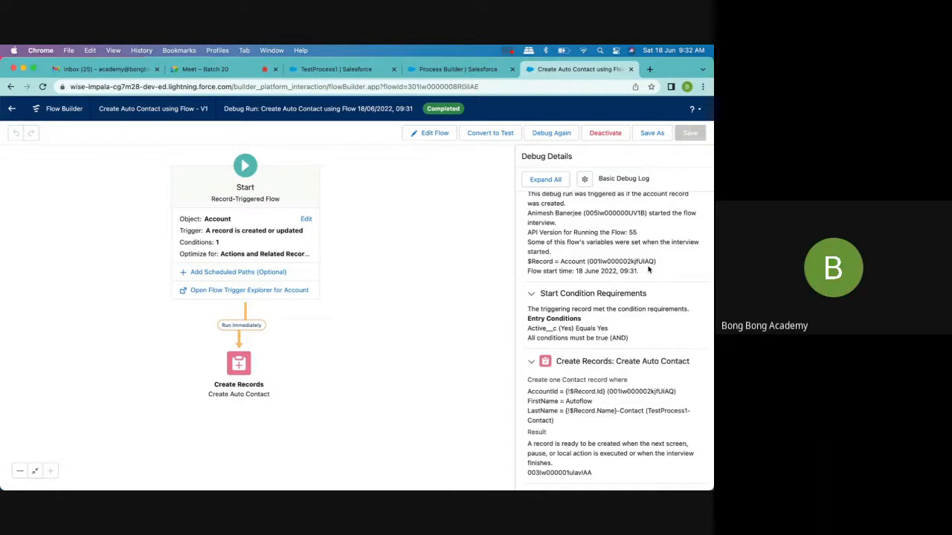
scroll(648, 271, down, 2)
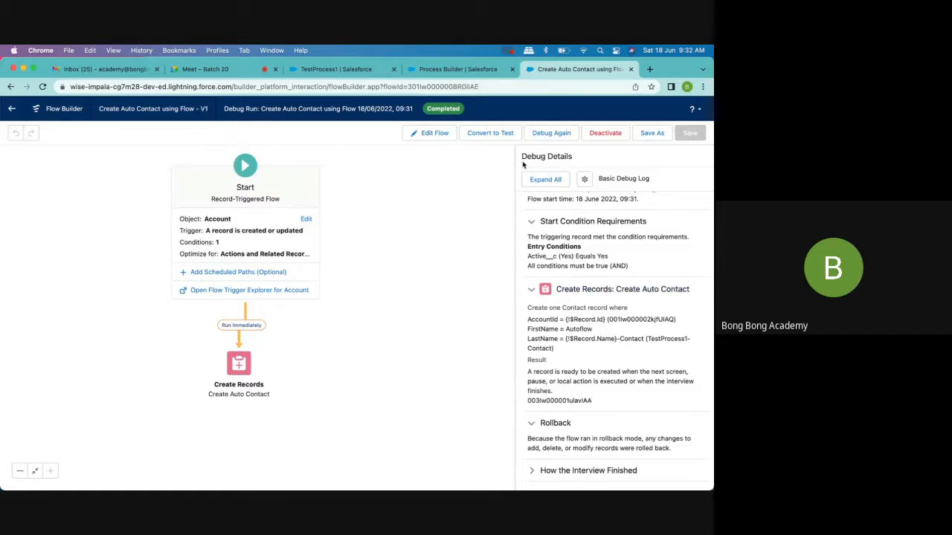
- Close the Process Builder page and start a new account named TestFlow
click(457, 71)
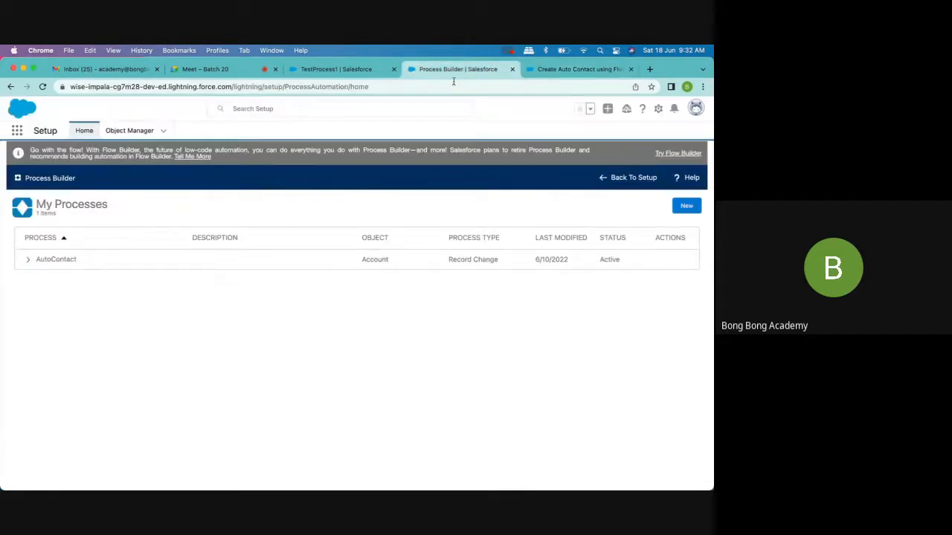
click(512, 69)
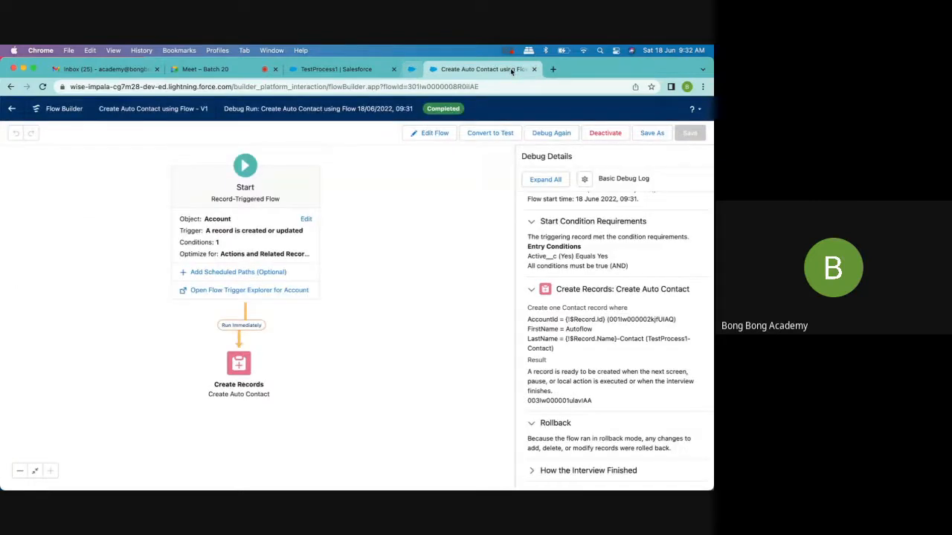
click(349, 71)
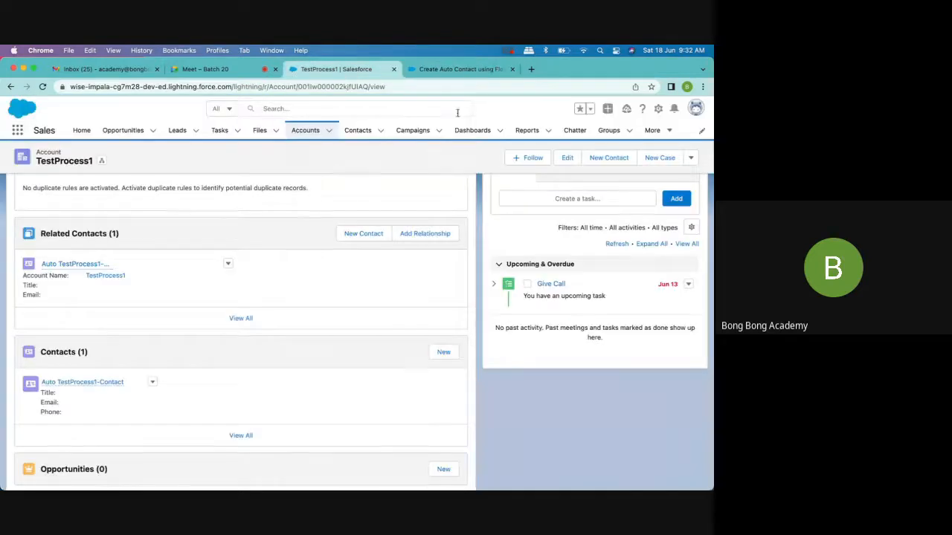
scroll(448, 246, up, 3)
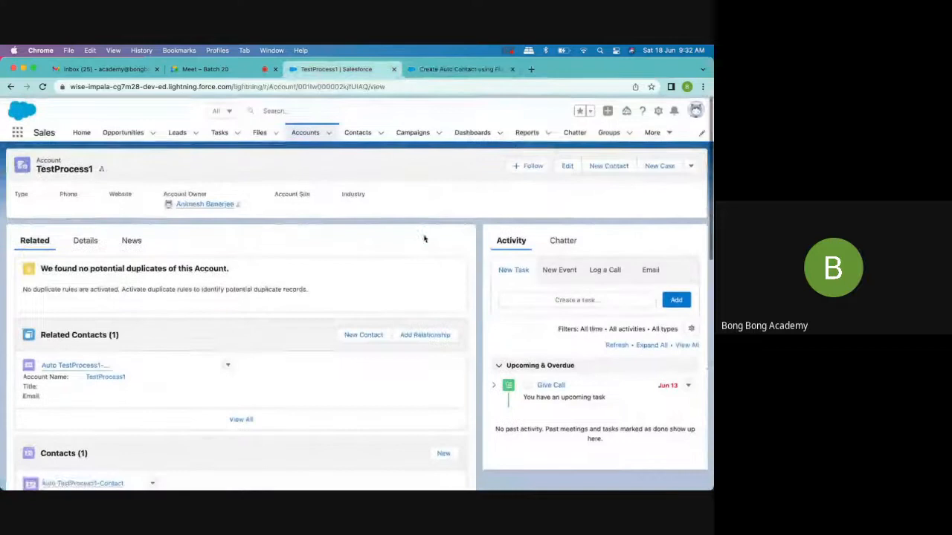
click(306, 132)
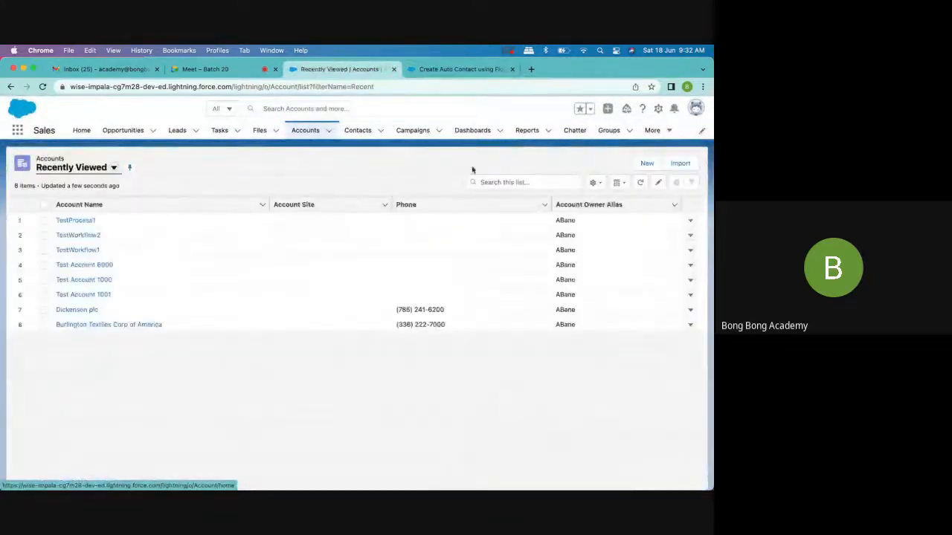
click(647, 163)
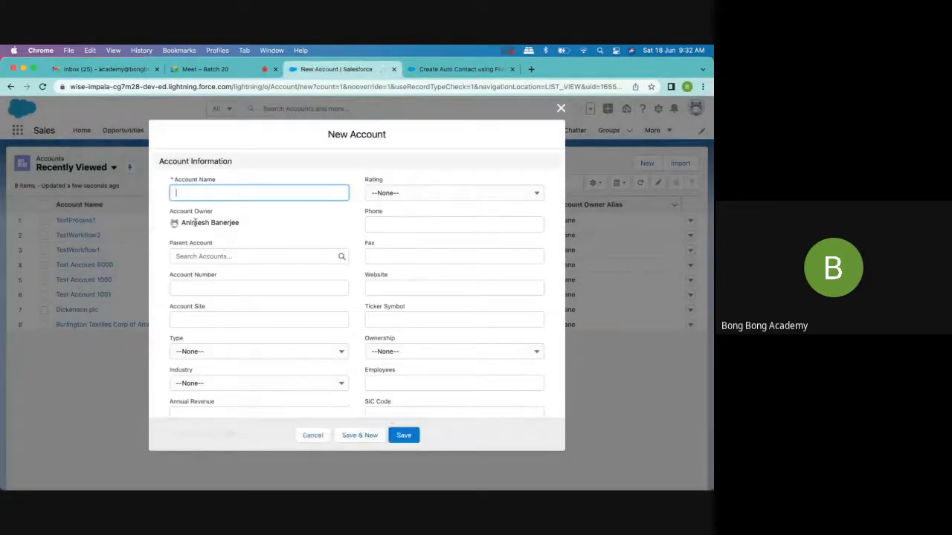
text(Tesd)
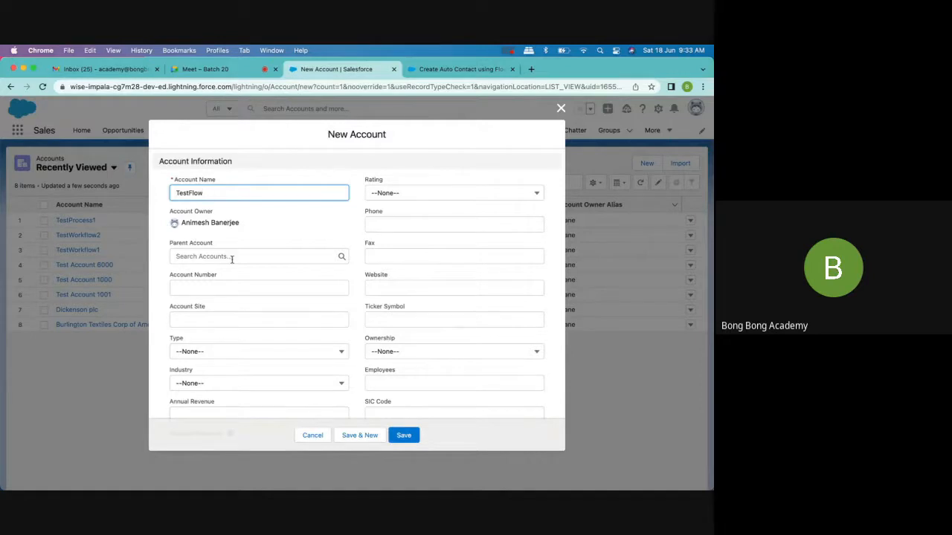
- Set Active to Yes and Annual Revenue to 131334 for the new account, and save it
scroll(315, 365, down, 10)
click(245, 321)
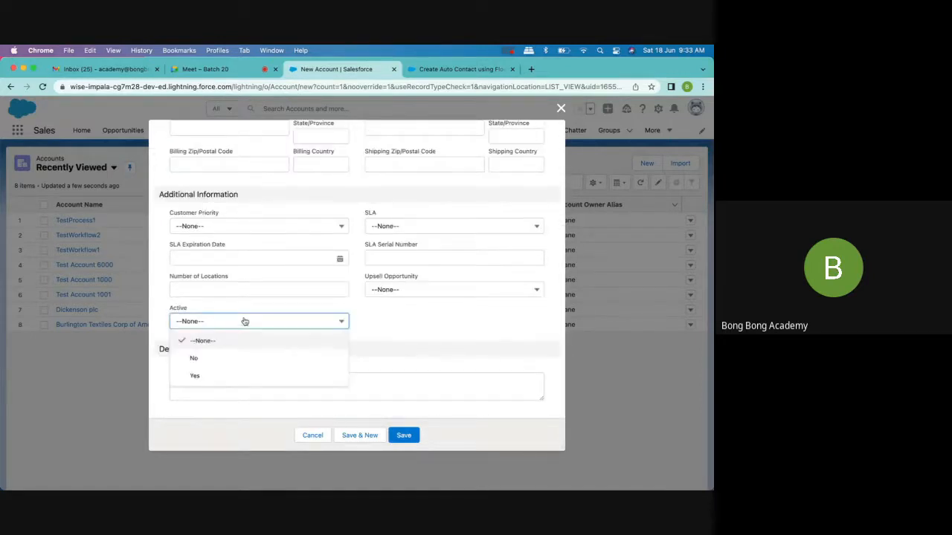
click(223, 375)
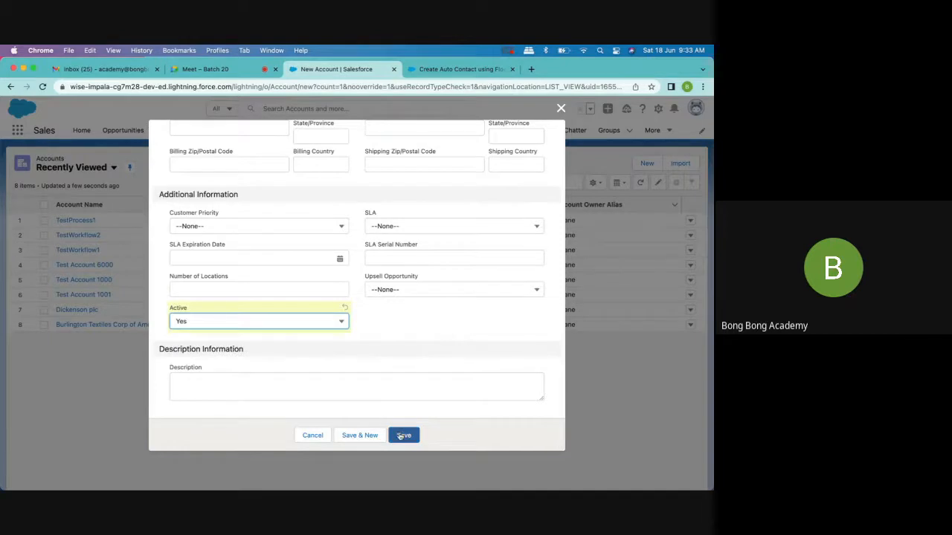
scroll(347, 285, up, 10)
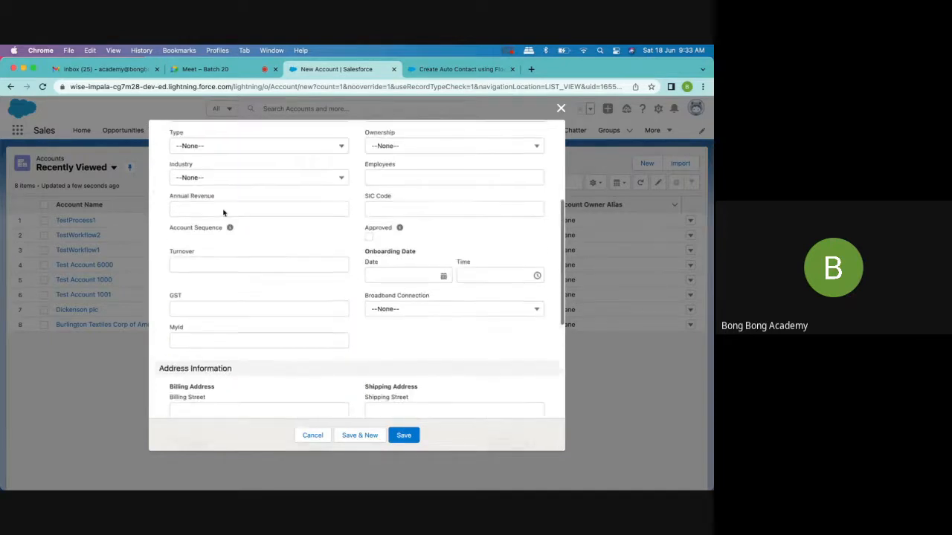
click(200, 214)
text(131334)
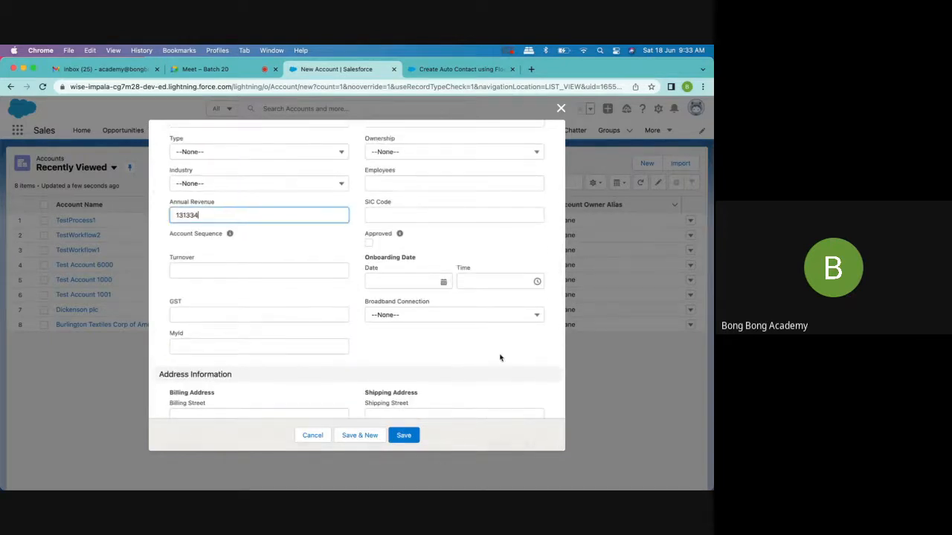
click(409, 434)
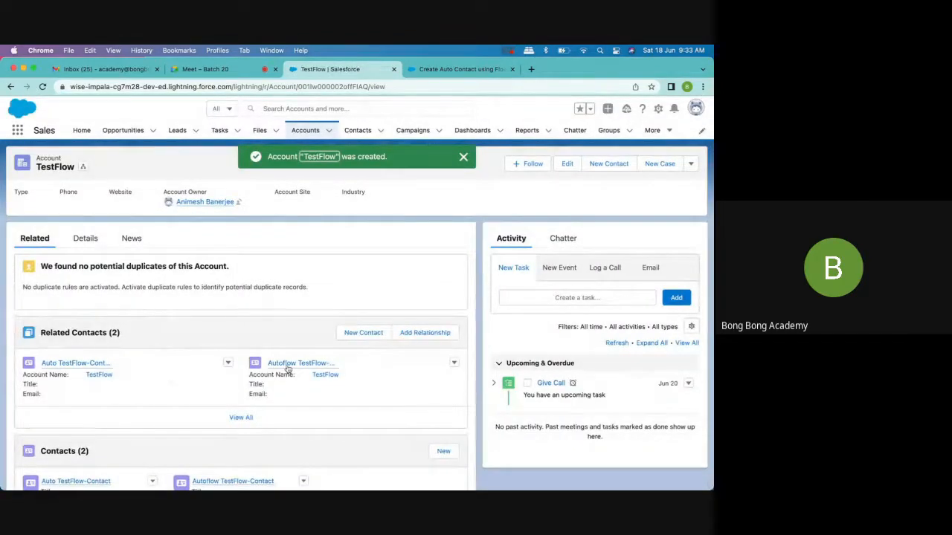
mouse_move(281, 368)
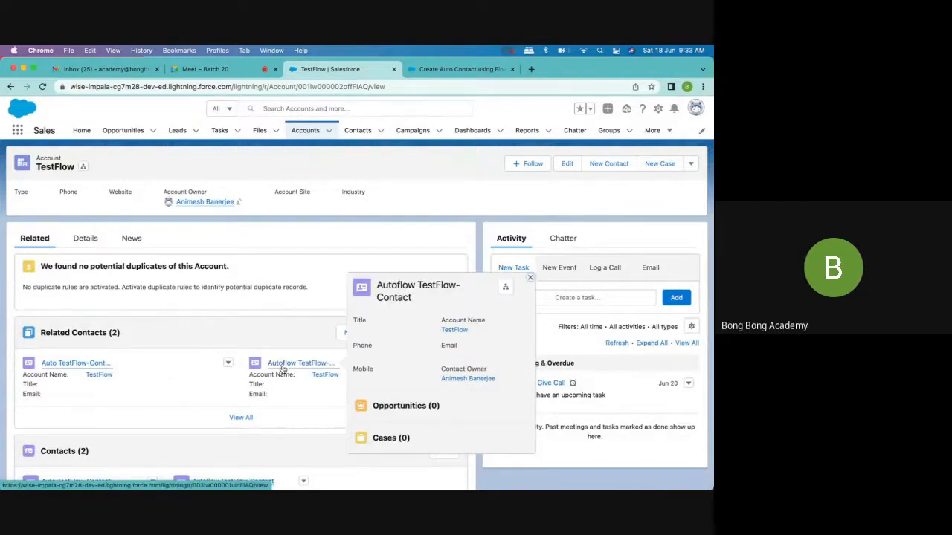
mouse_move(68, 368)
- Leave the debugged flow for the Flows list and create a new Record-Triggered Flow
click(438, 70)
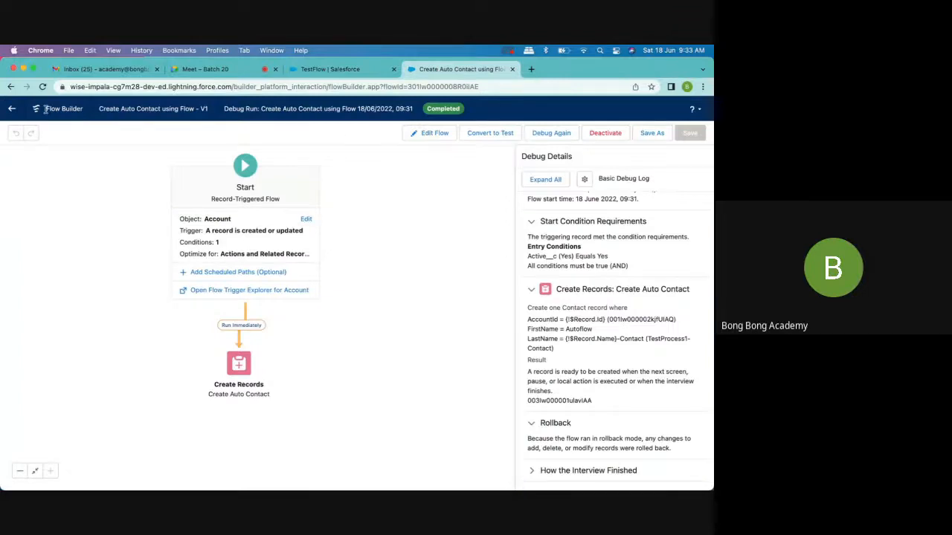
click(12, 109)
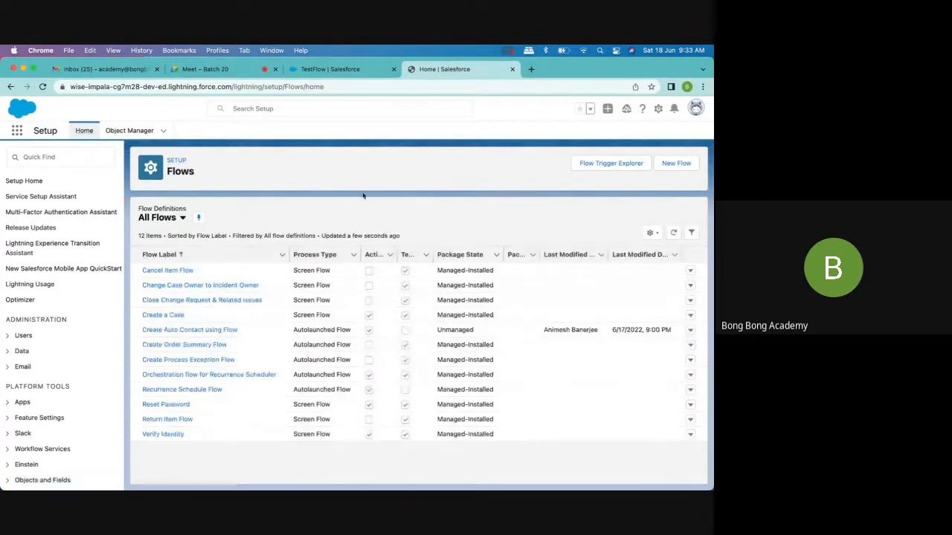
click(678, 165)
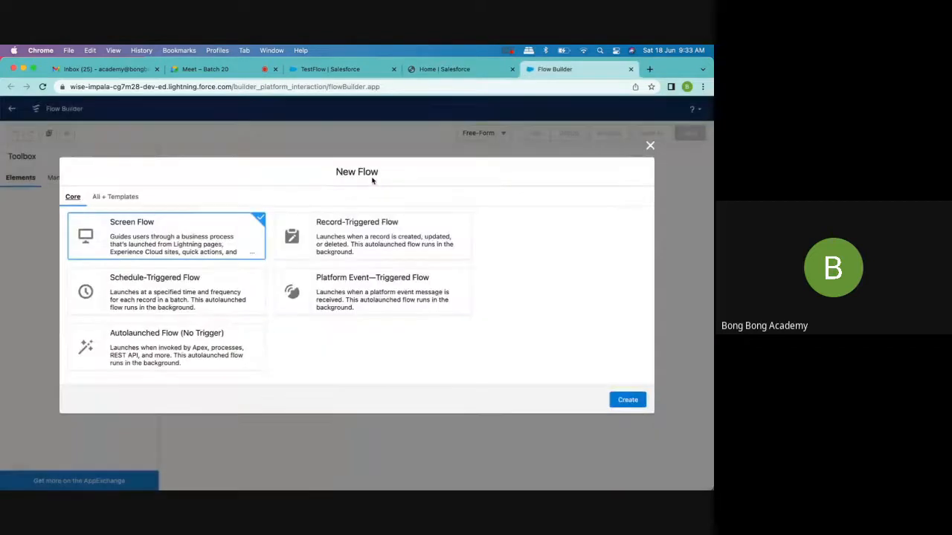
click(331, 224)
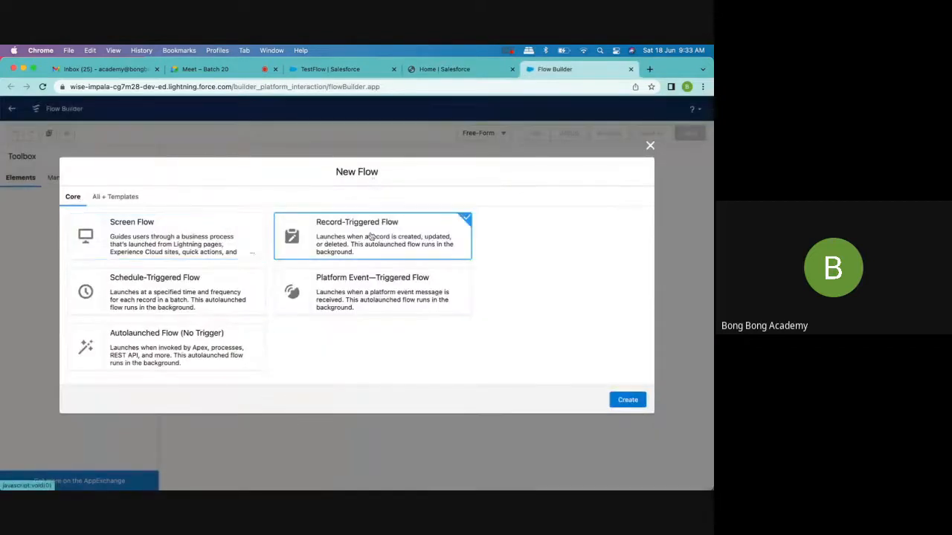
click(643, 405)
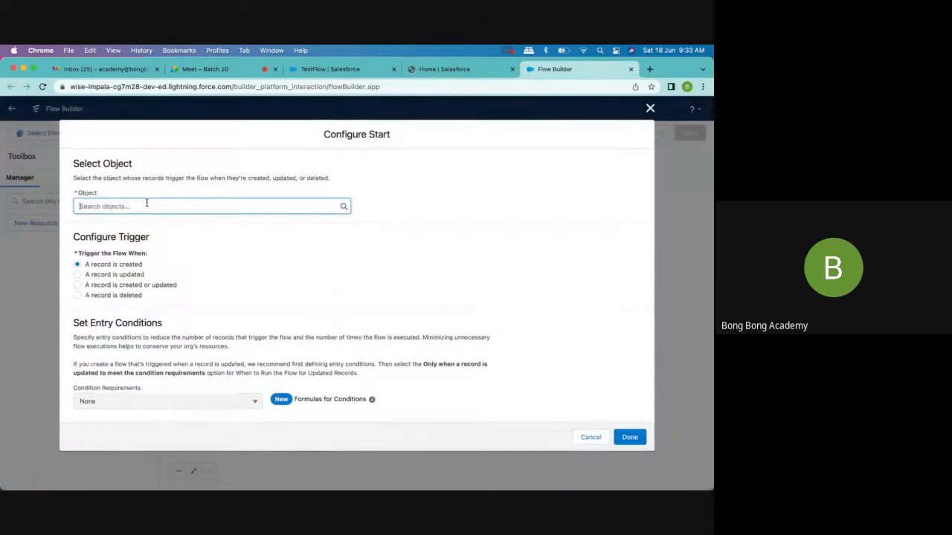
- Set the new flow's object to Account and trigger it when a record is created or updated
click(146, 206)
click(123, 223)
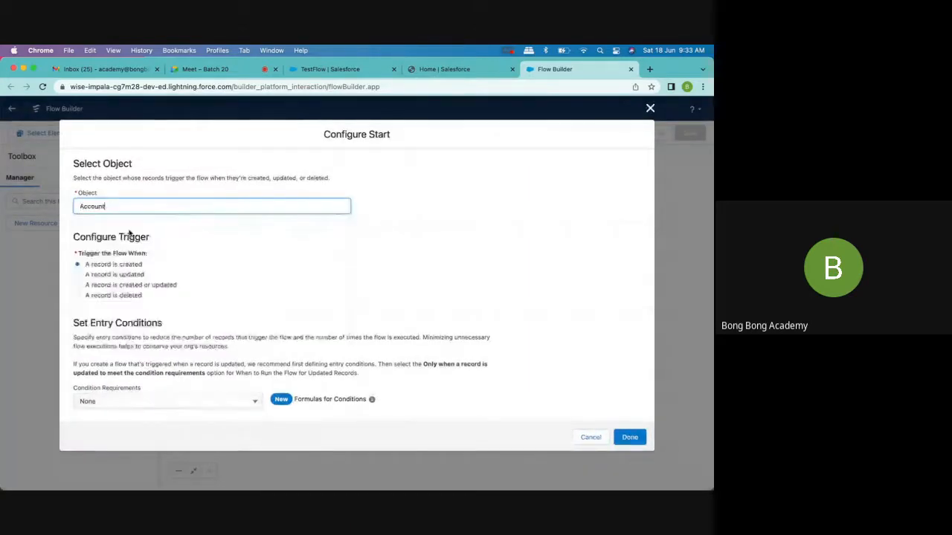
click(133, 286)
- Require all entry conditions to be met (AND), with the condition AnnualRevenue Is Null set to True
scroll(246, 316, down, 3)
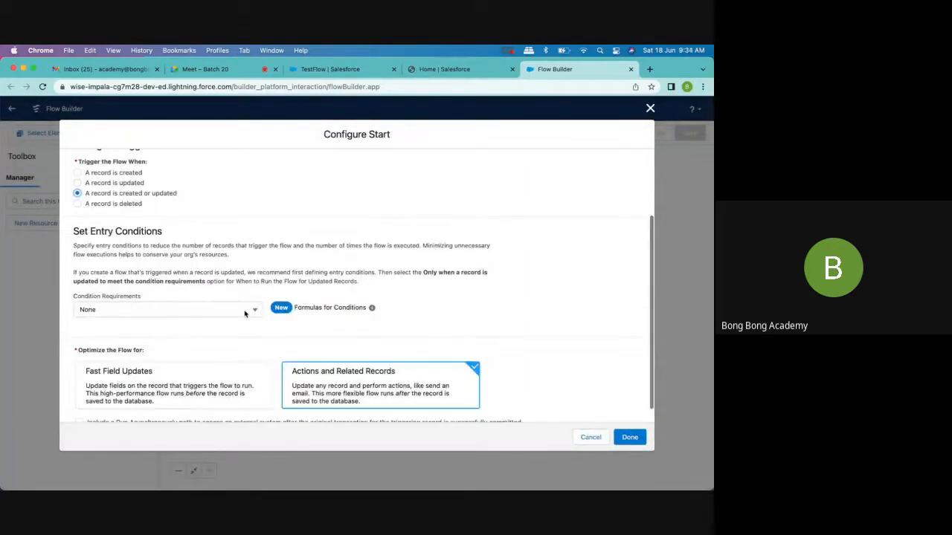
click(210, 311)
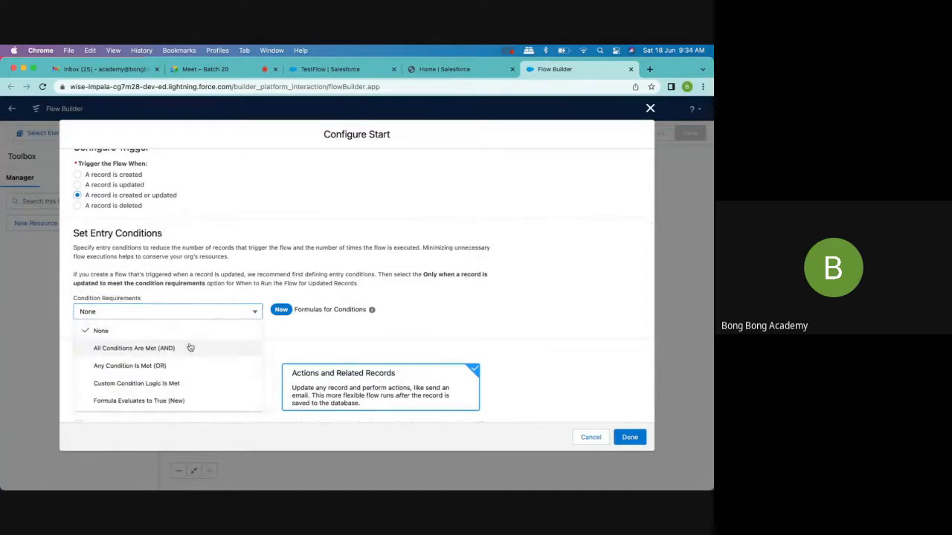
click(189, 345)
scroll(189, 343, down, 2)
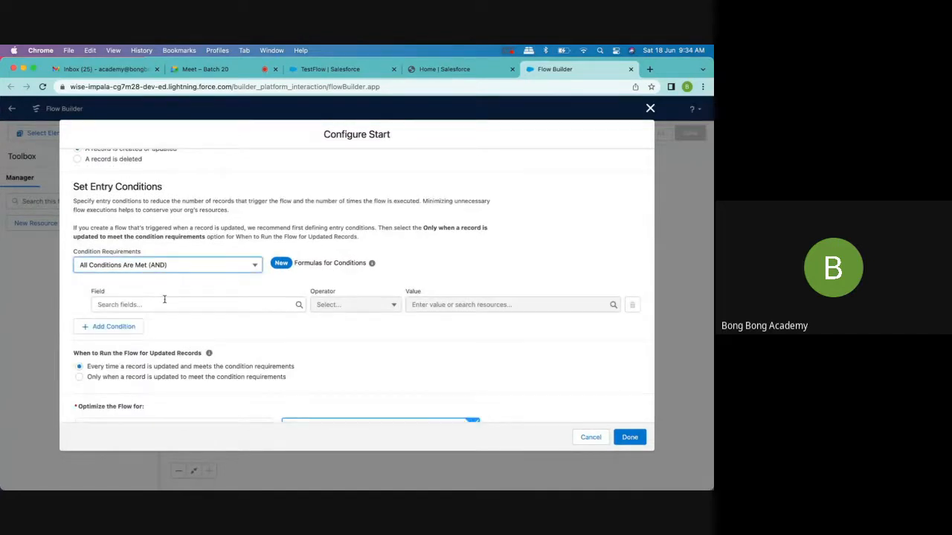
click(154, 305)
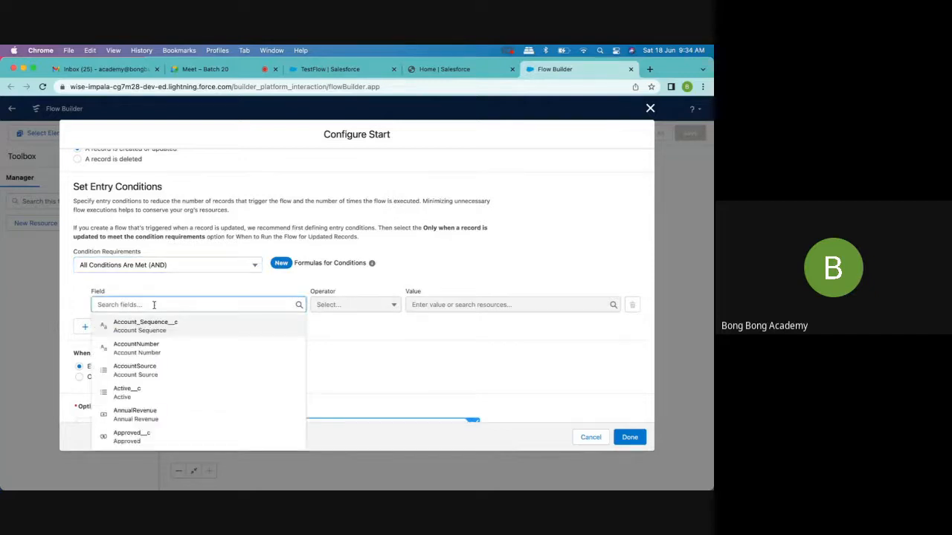
click(147, 412)
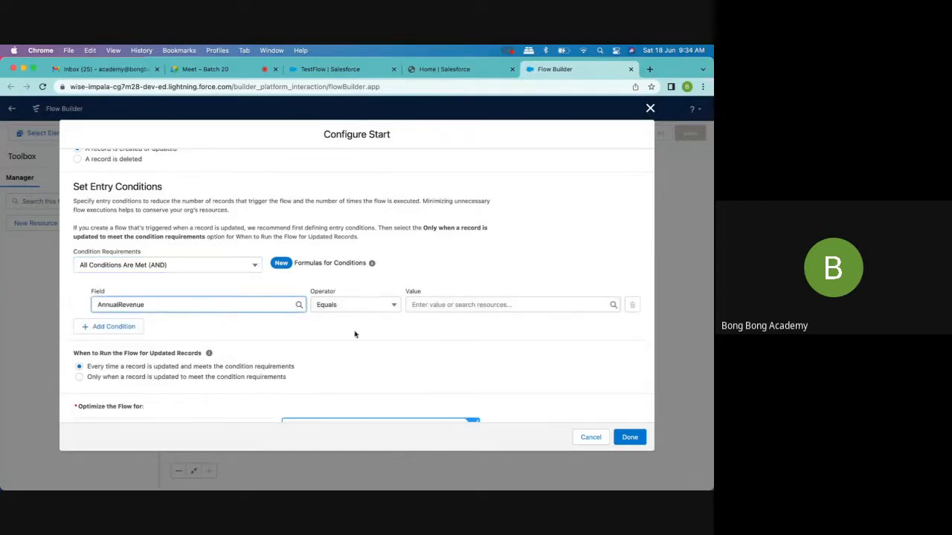
click(364, 306)
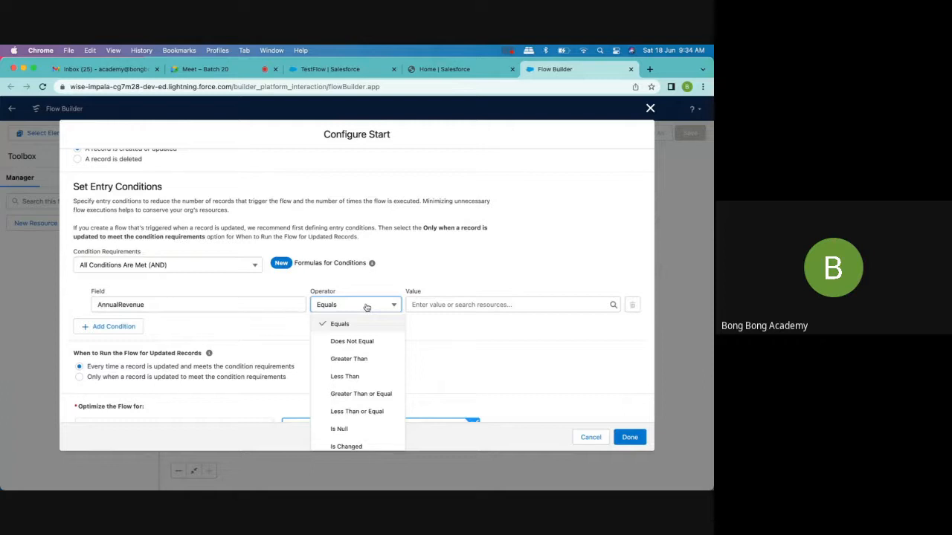
click(360, 429)
click(447, 304)
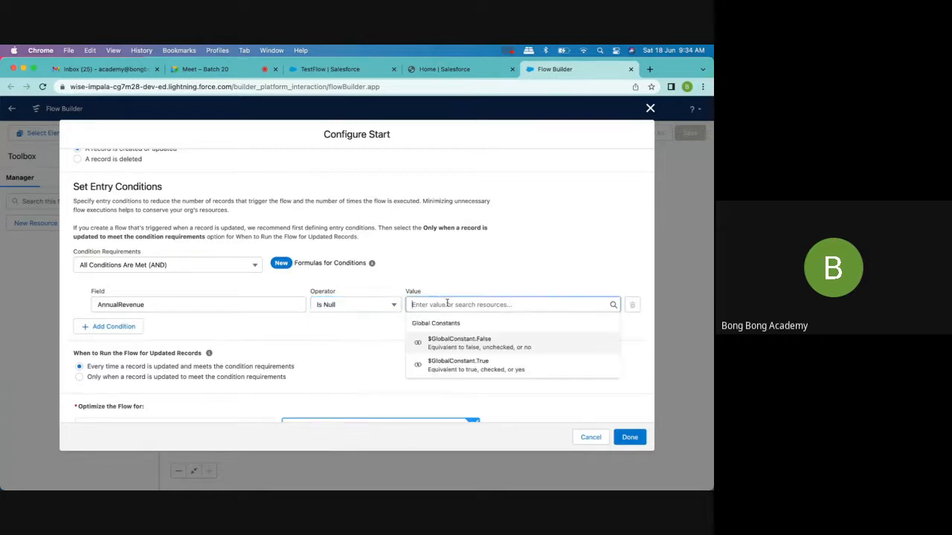
click(471, 366)
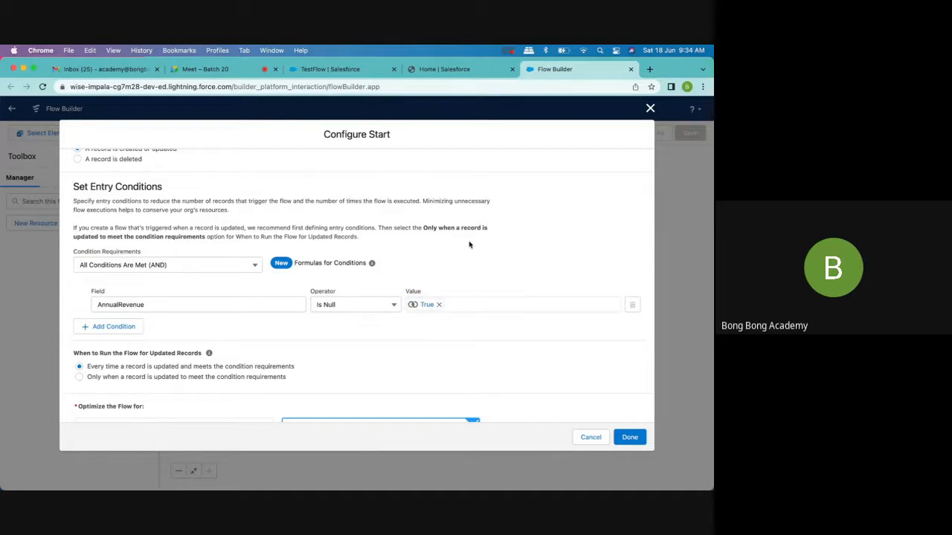
- Optimize the flow for Fast Field Updates, finish the start configuration and switch the canvas to Free-Form layout
scroll(469, 245, down, 2)
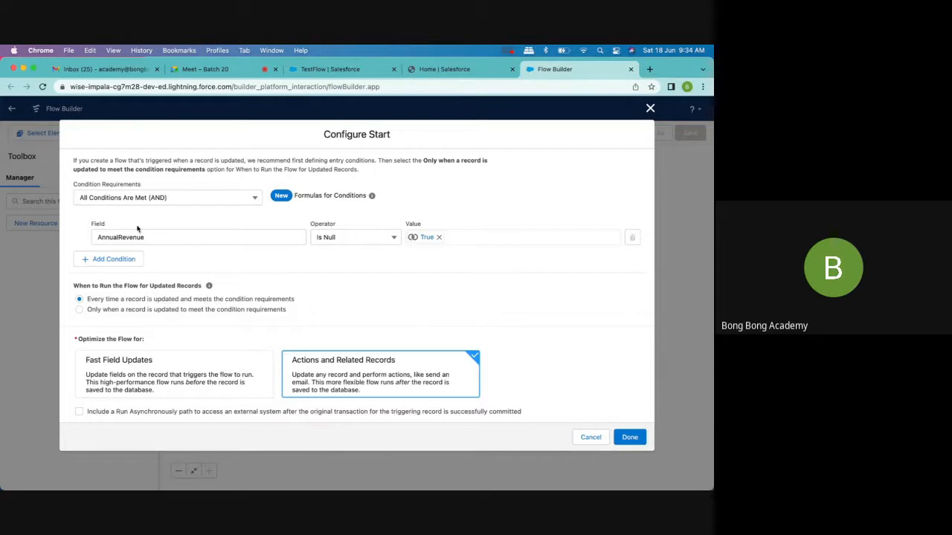
click(180, 369)
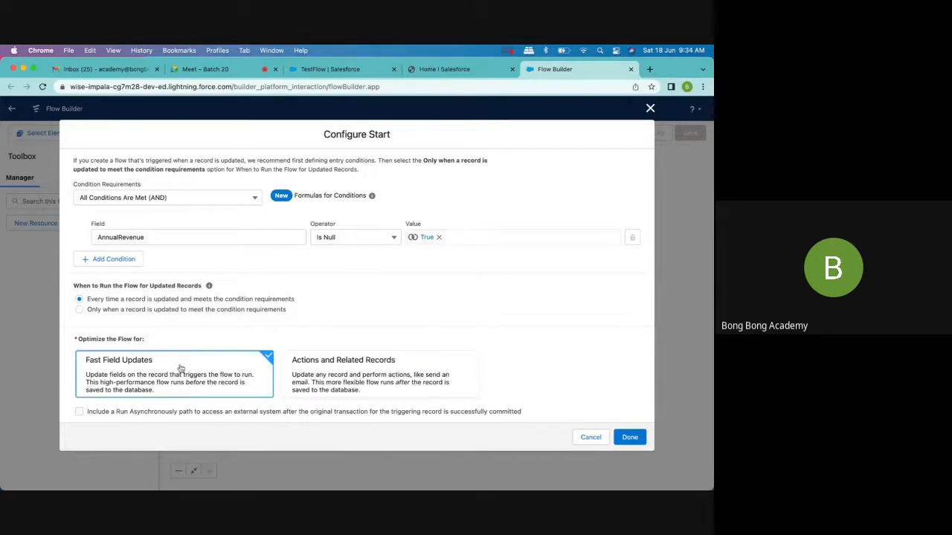
scroll(334, 357, down, 1)
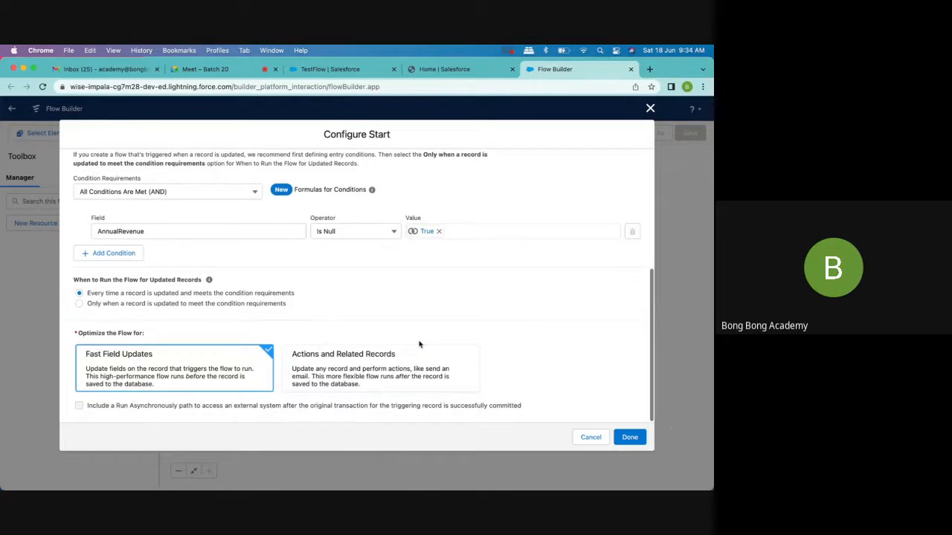
click(630, 438)
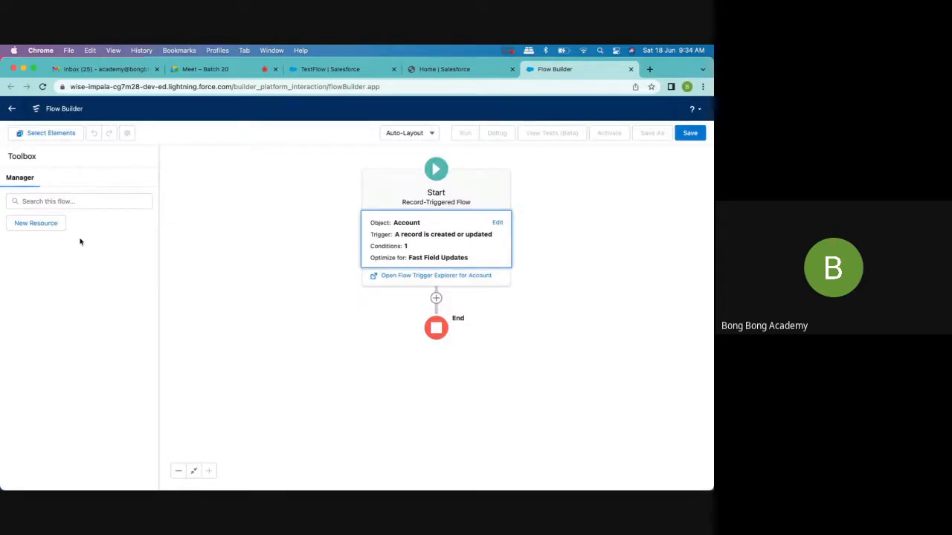
click(405, 133)
click(406, 173)
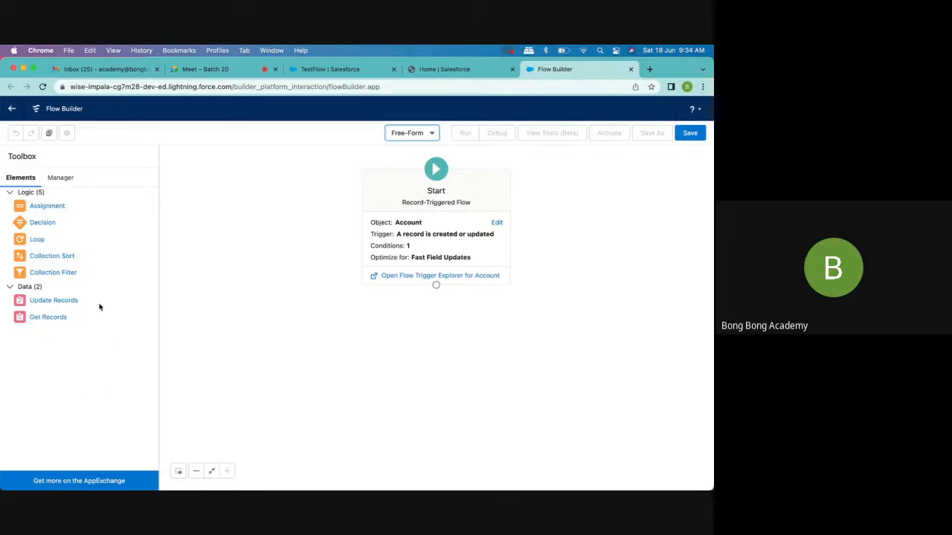
- Open the Create Auto Contact using Flow flow and compare its available elements with those of the new flow
click(454, 73)
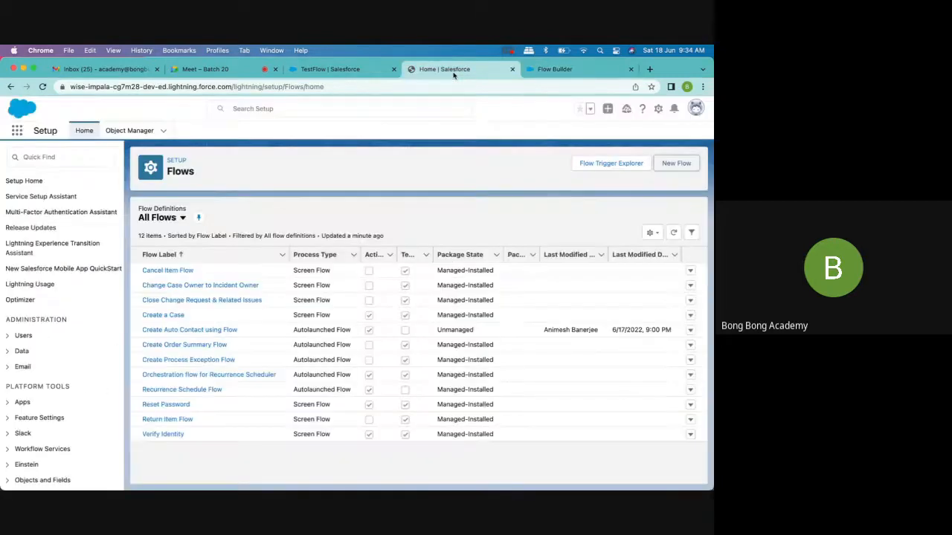
click(200, 331)
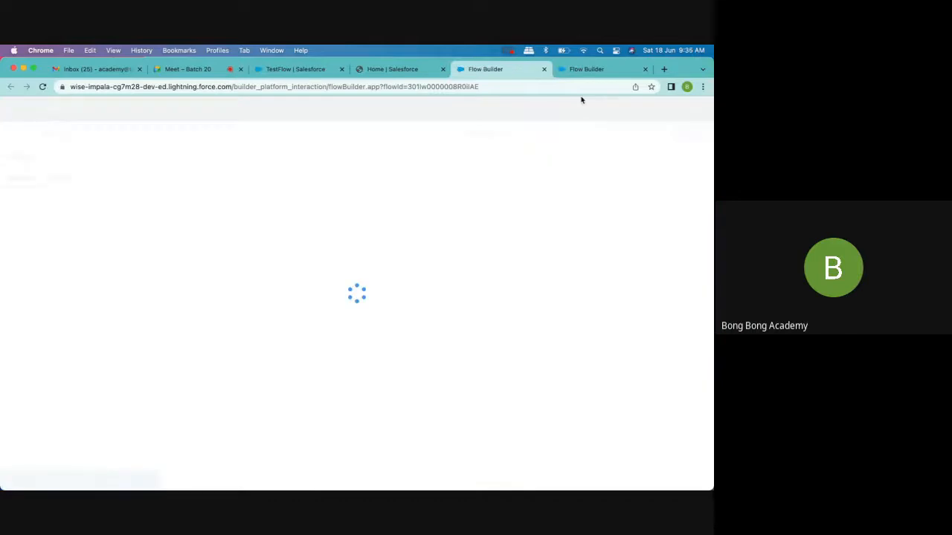
click(579, 72)
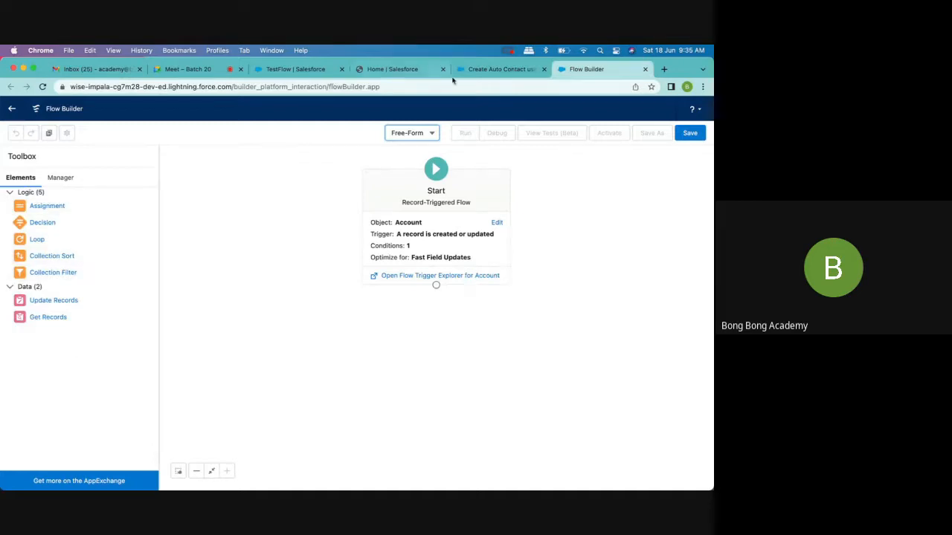
click(478, 73)
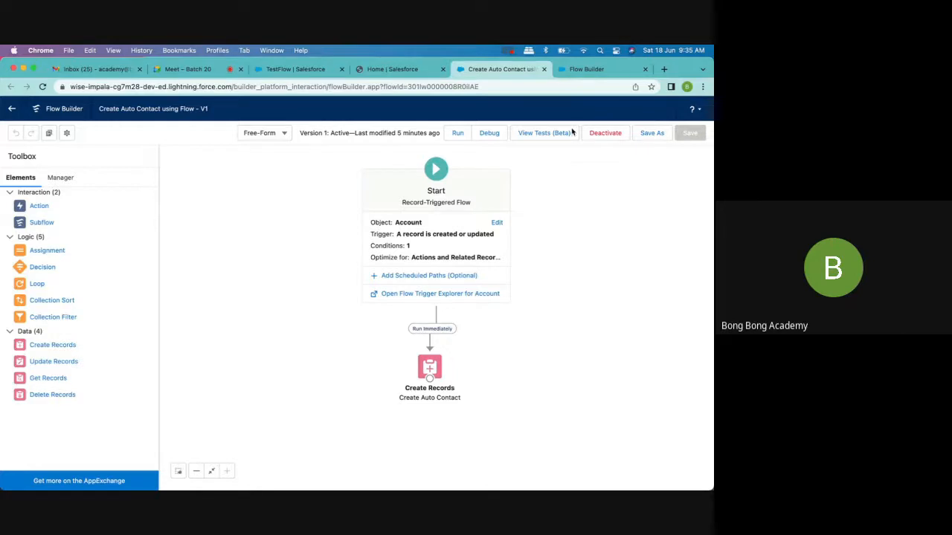
click(585, 74)
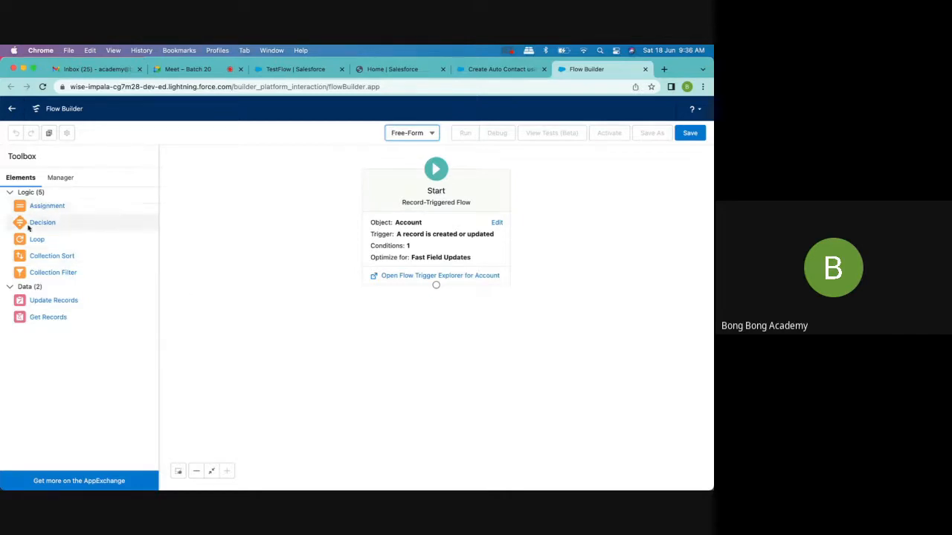
- Add an Assignment element below the Start element and label it Update Annual Revenue
drag(43, 210, 378, 322)
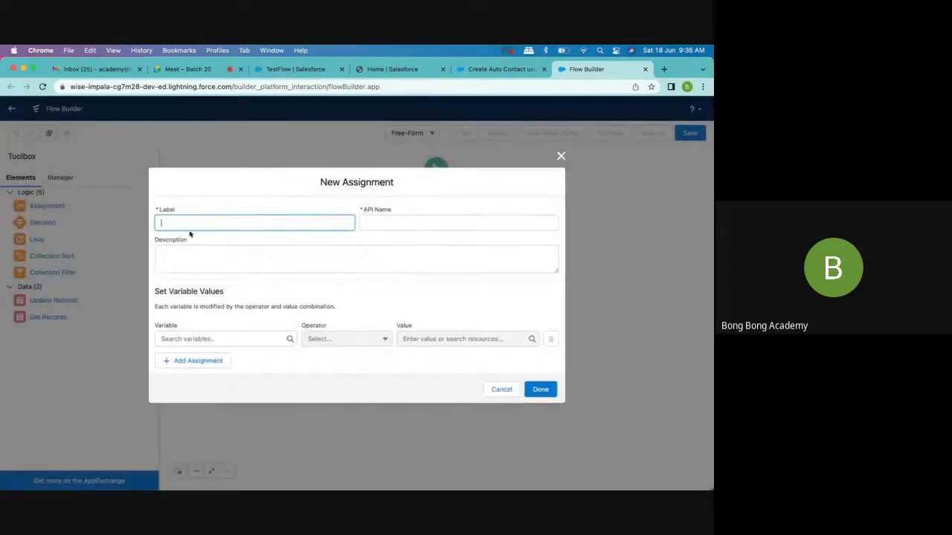
text(Updatye)
text(e A)
text(nnual Rev)
text(enue)
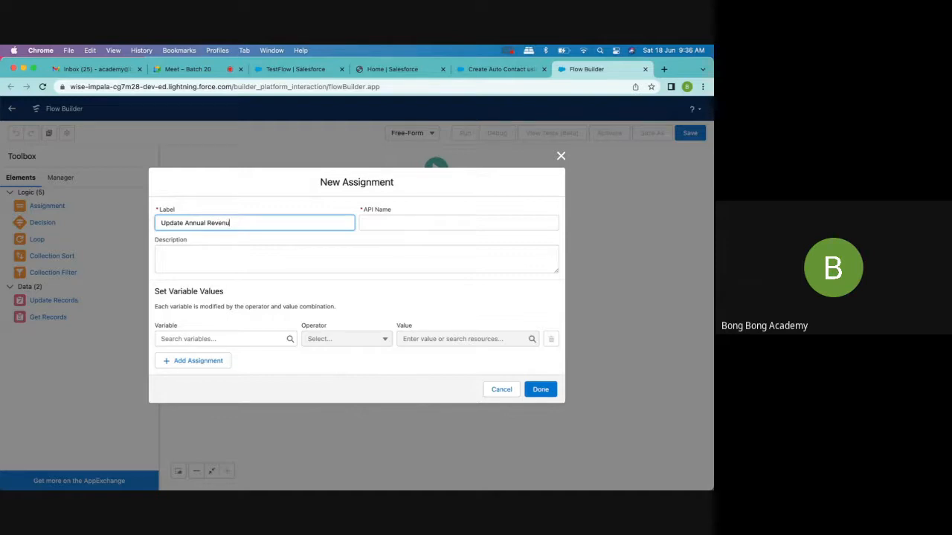
- Set $Record > Annual Revenue to equal 10000 in the assignment, and connect the Start element to it
click(179, 338)
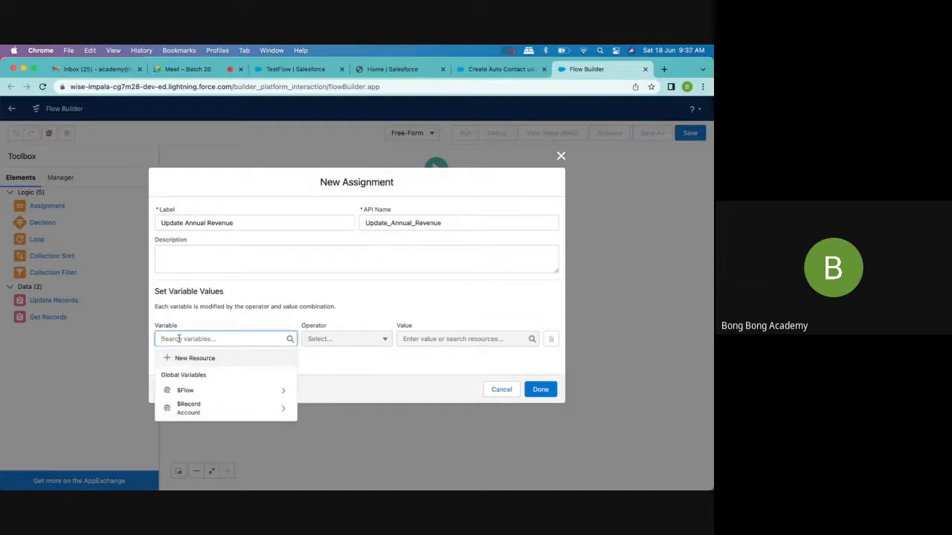
click(212, 411)
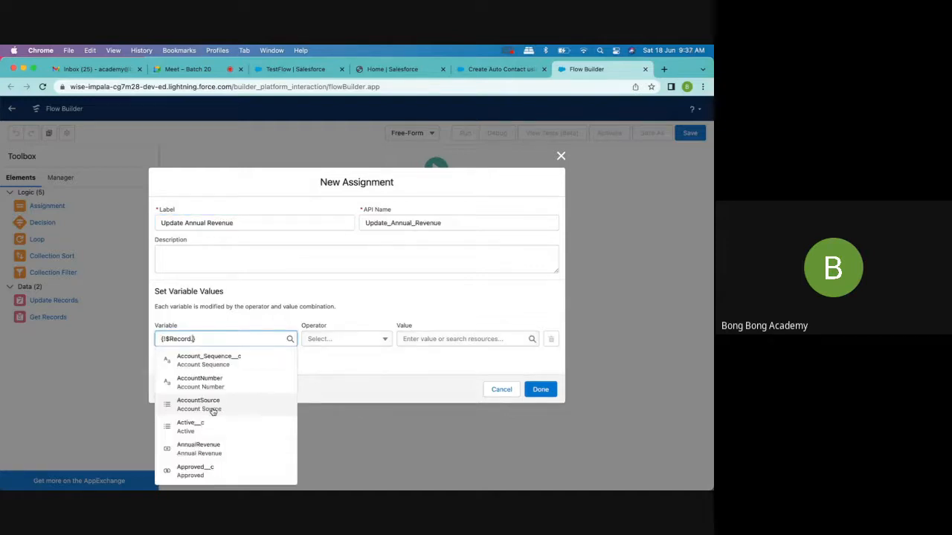
text(Annual)
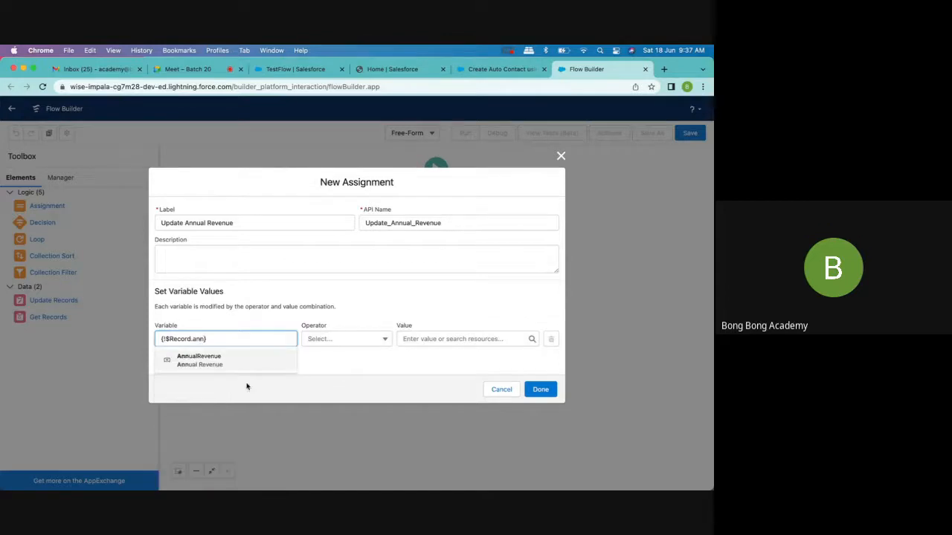
click(257, 360)
click(435, 338)
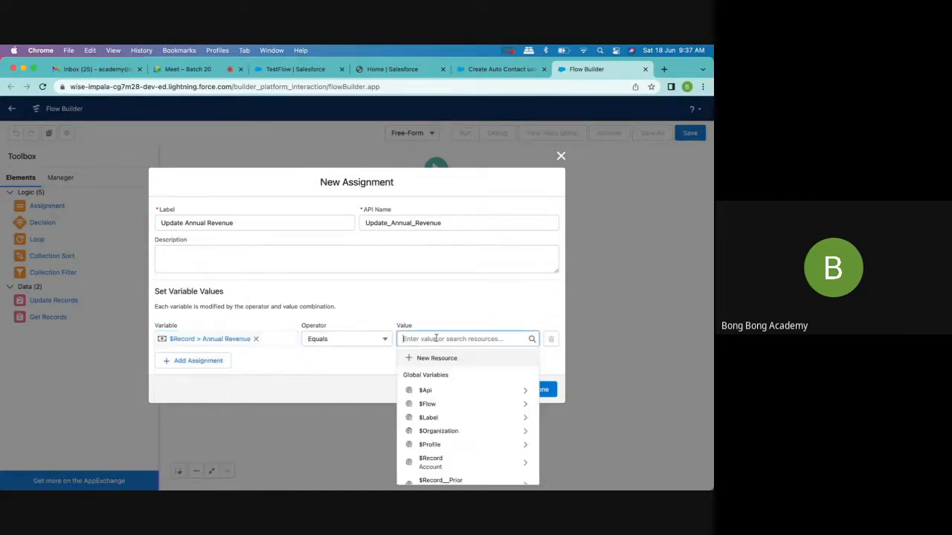
text(10000)
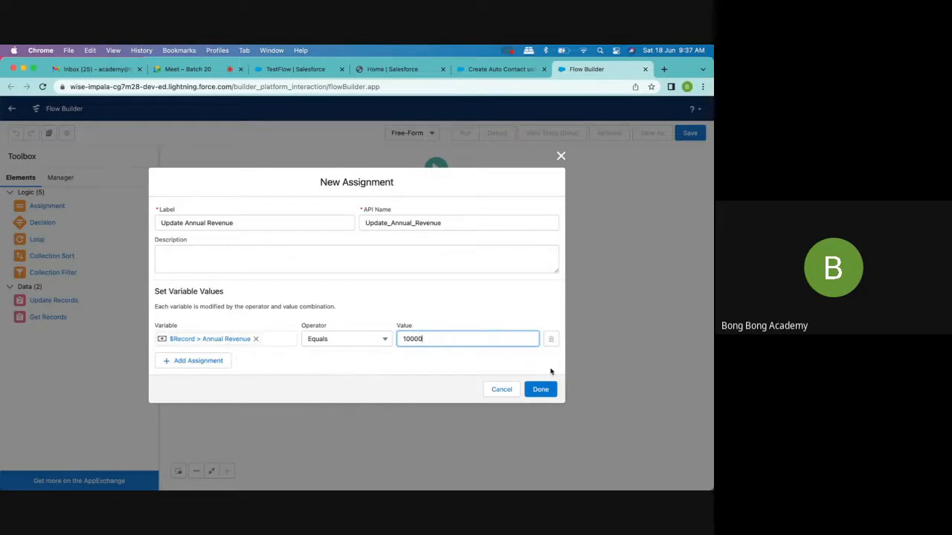
click(542, 389)
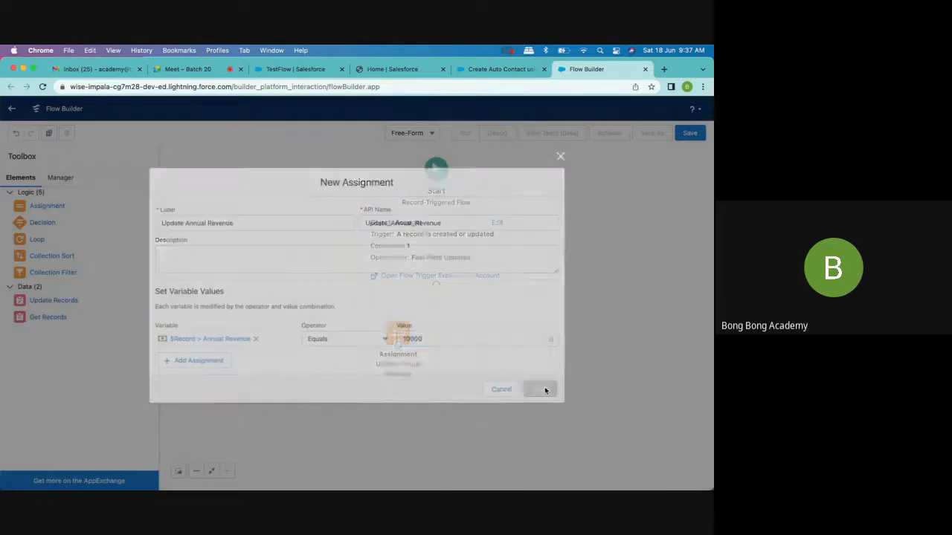
drag(436, 285, 431, 332)
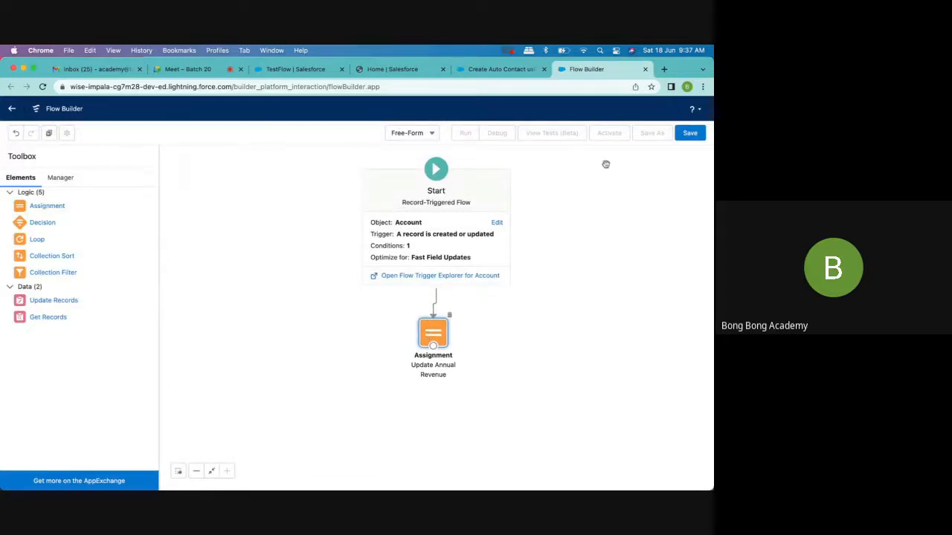
- Save the flow with the label Autopopulate AnnualReveneu when Blank and activate it
click(690, 134)
click(251, 258)
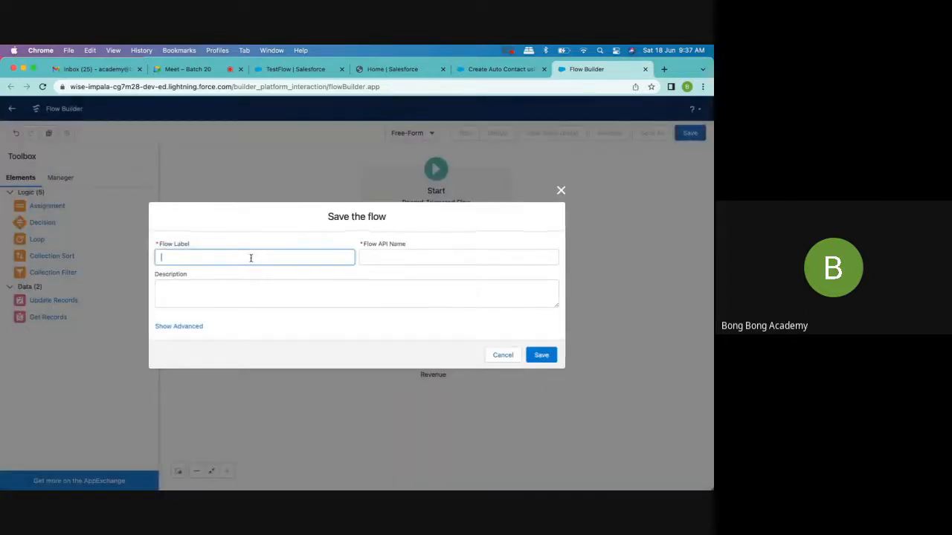
text(Autopo)
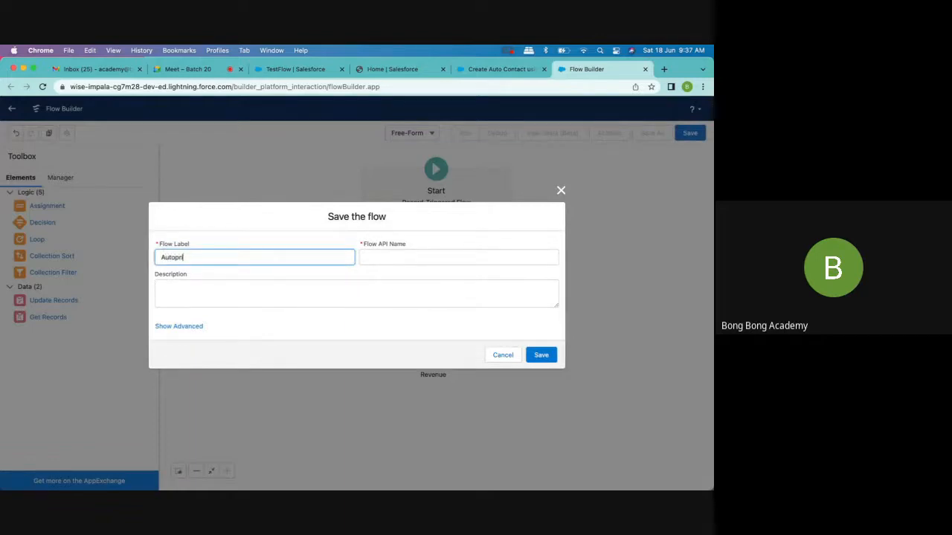
text(pulate Annual)
key(BackSpace)
text(Reveneu when B)
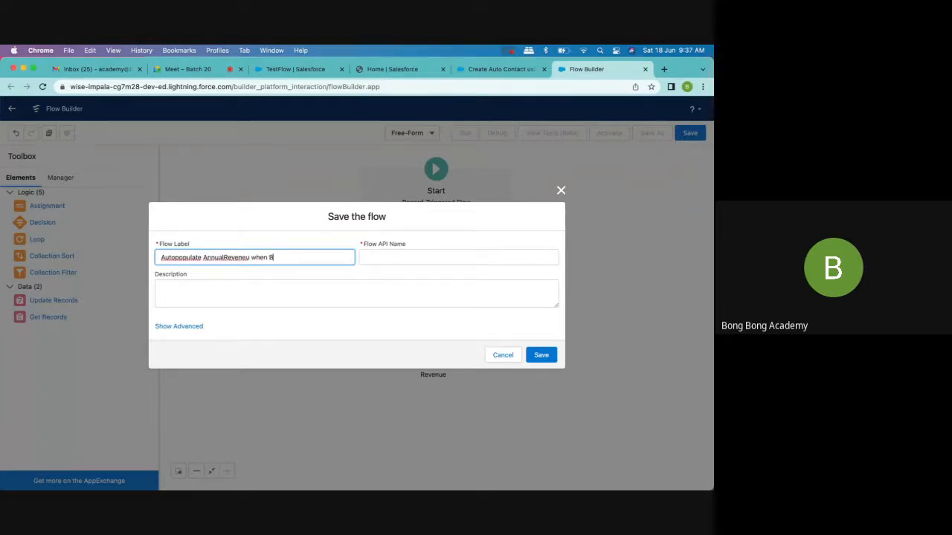
text(lank)
click(436, 254)
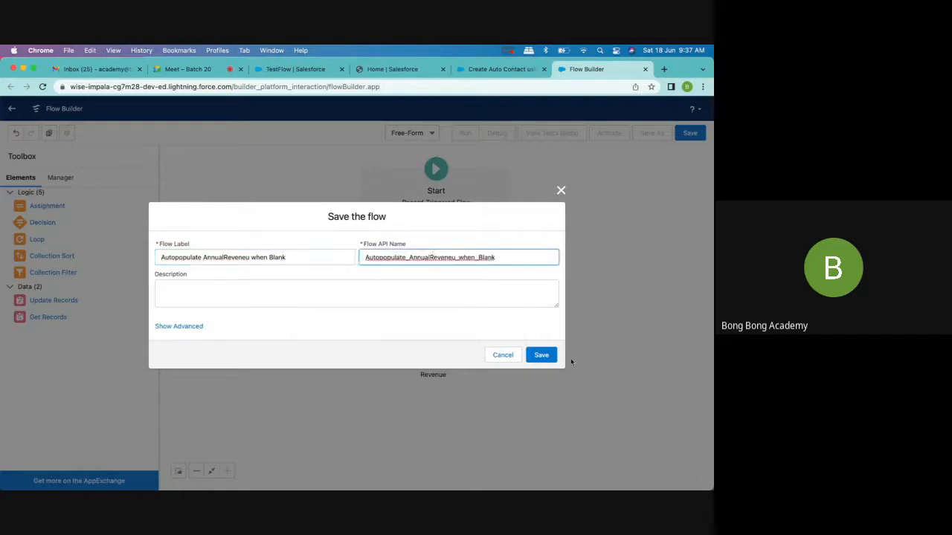
click(549, 359)
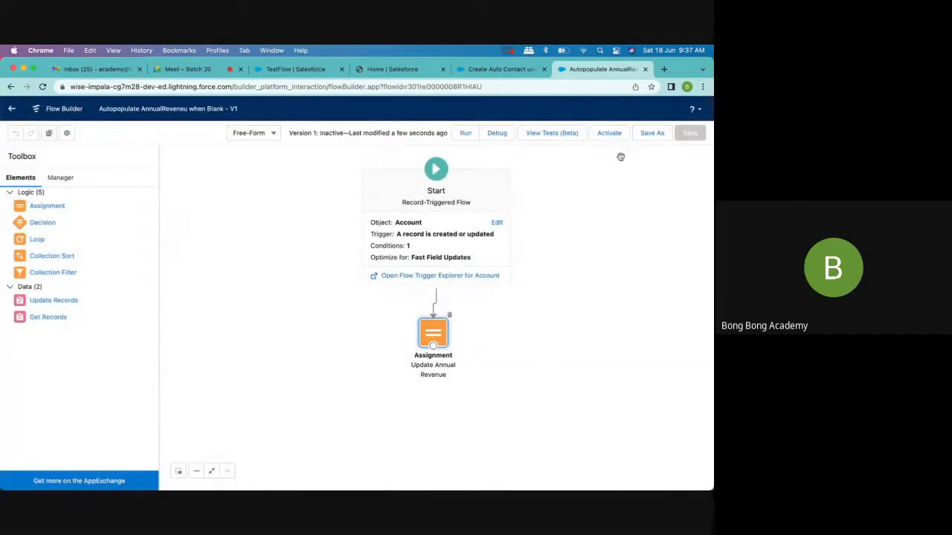
click(620, 138)
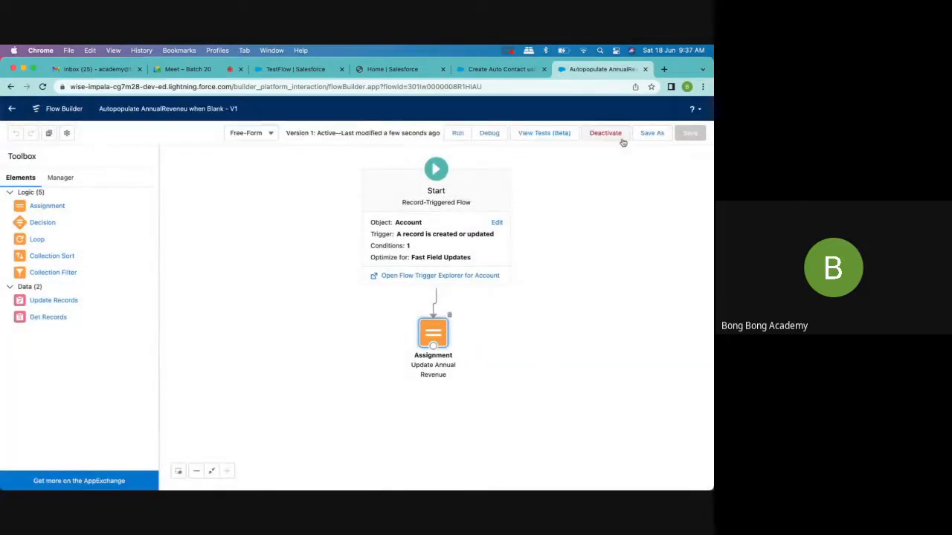
click(637, 256)
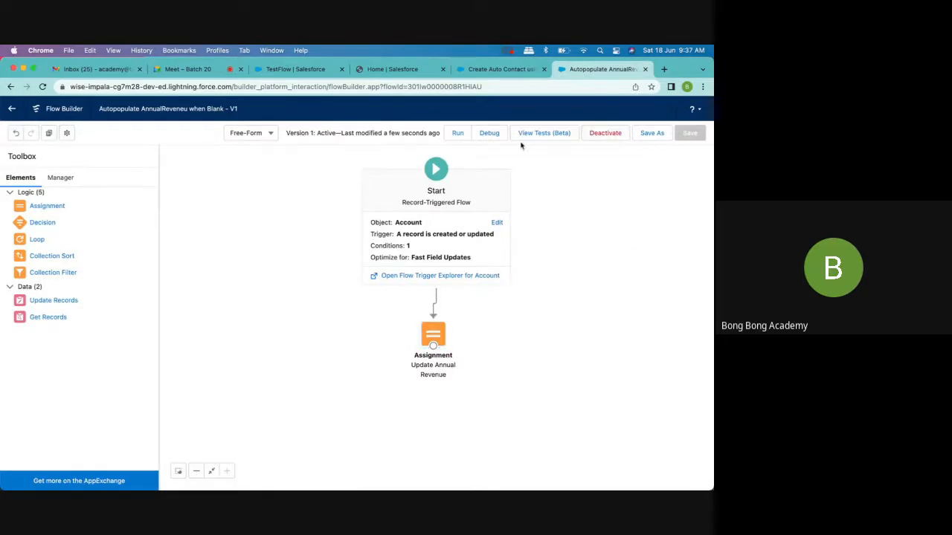
- Create and save an account named TestFlow2 with Active set to Yes, leaving Annual Revenue blank
click(488, 70)
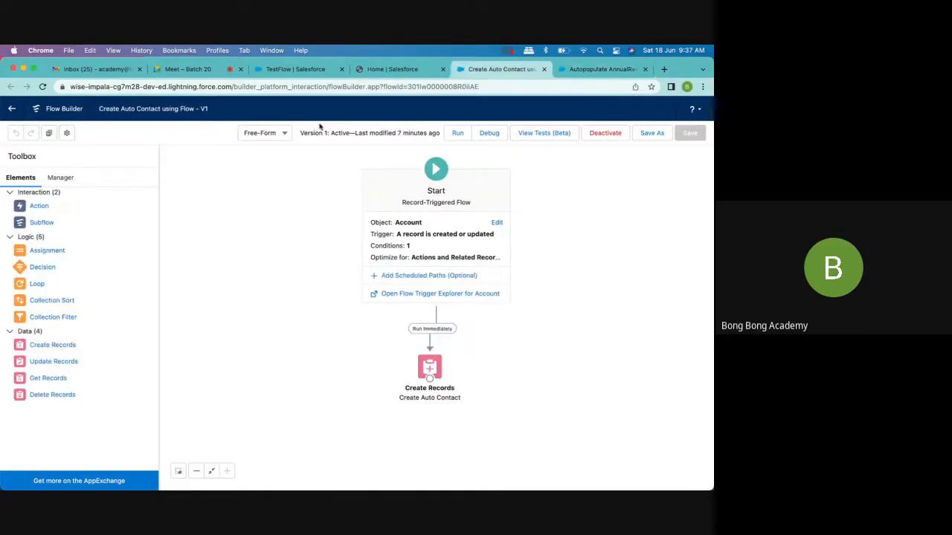
click(302, 69)
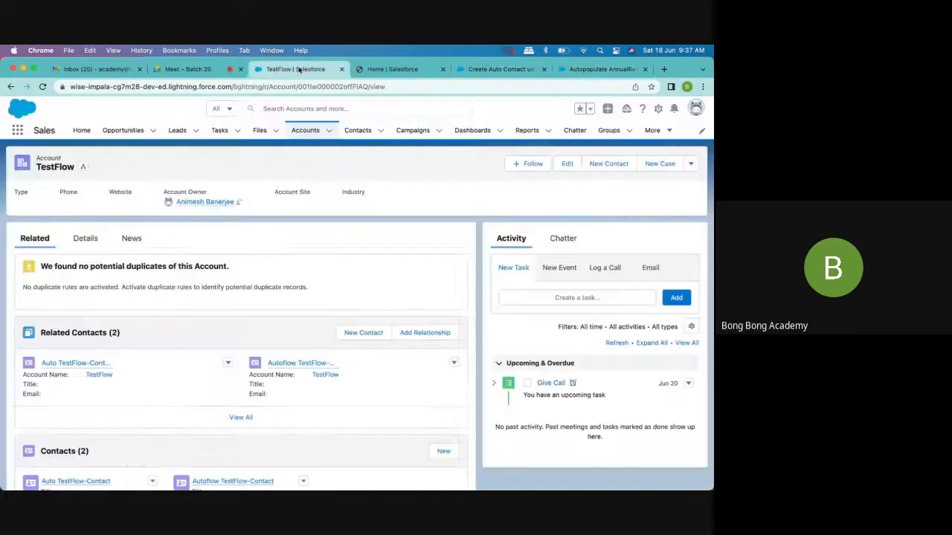
click(306, 130)
click(646, 163)
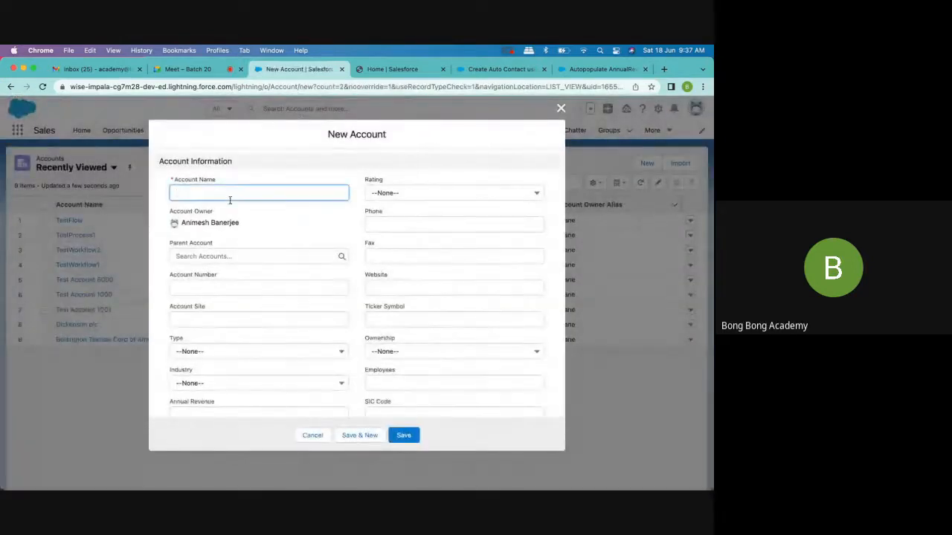
text(TestFl)
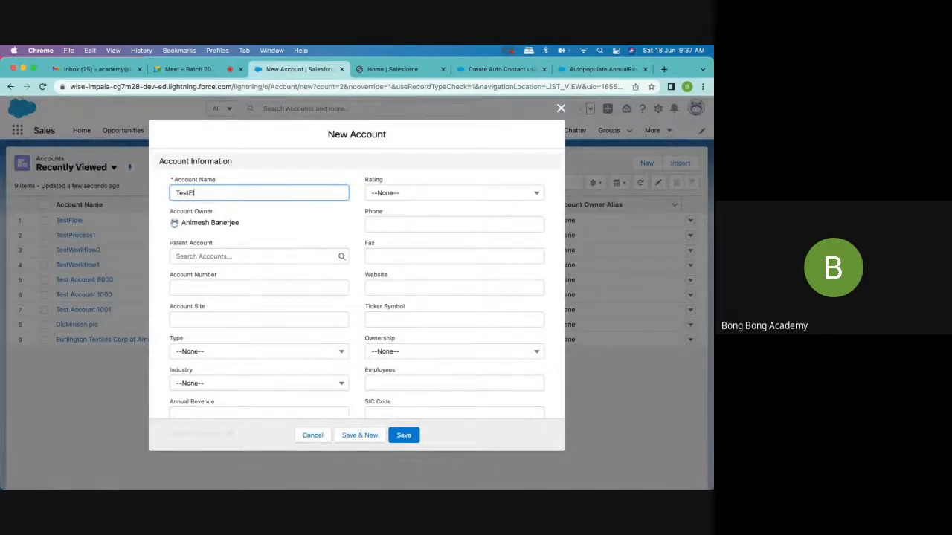
text(ow2)
scroll(321, 408, down, 15)
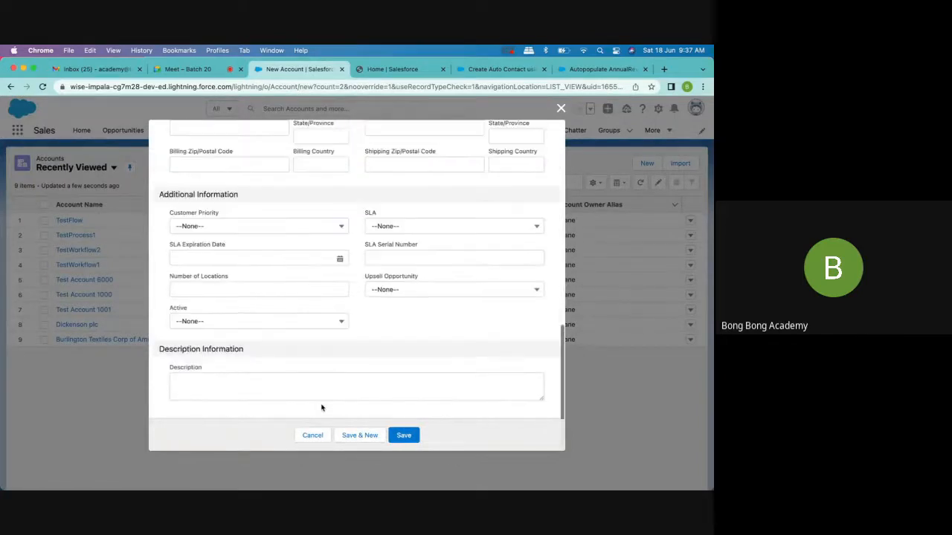
click(253, 321)
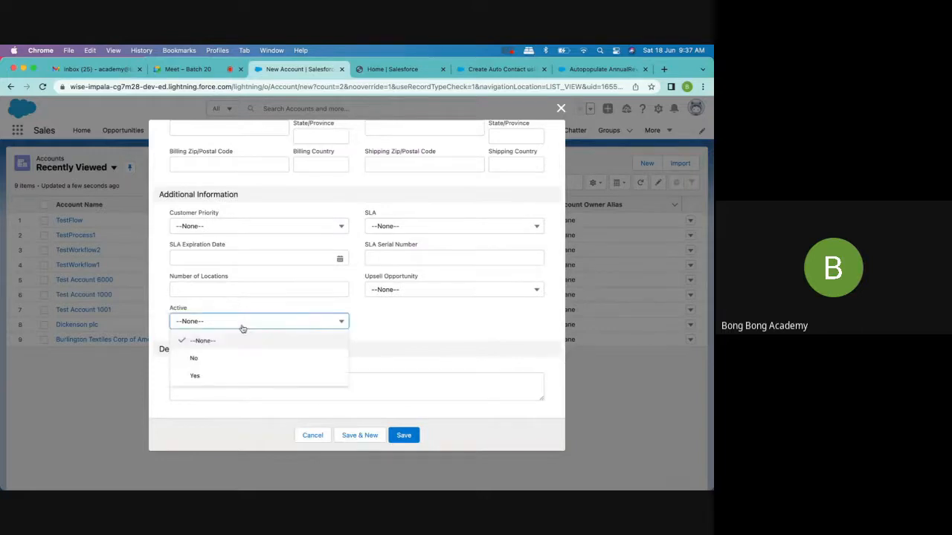
click(232, 376)
click(403, 436)
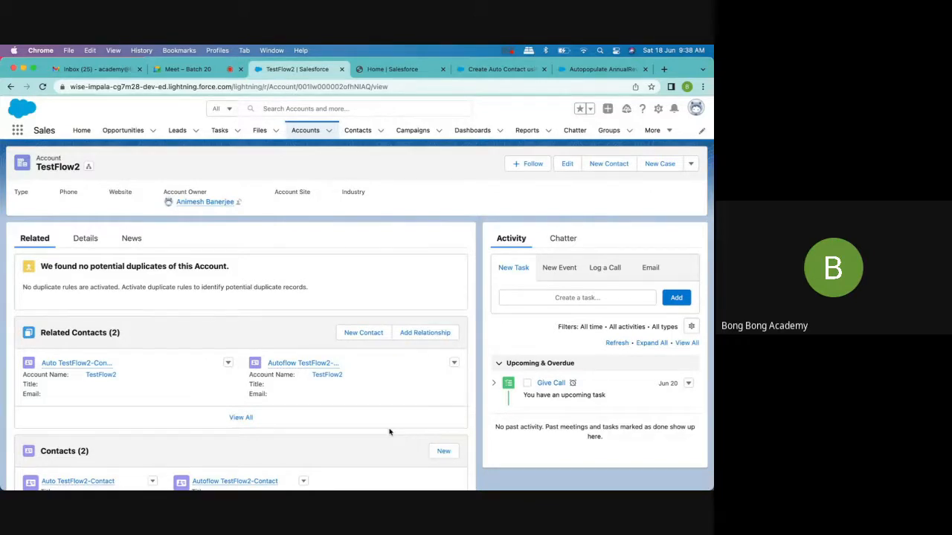
- Review the new account's detail fields, checking Annual Revenue and Active
click(83, 239)
scroll(159, 293, down, 3)
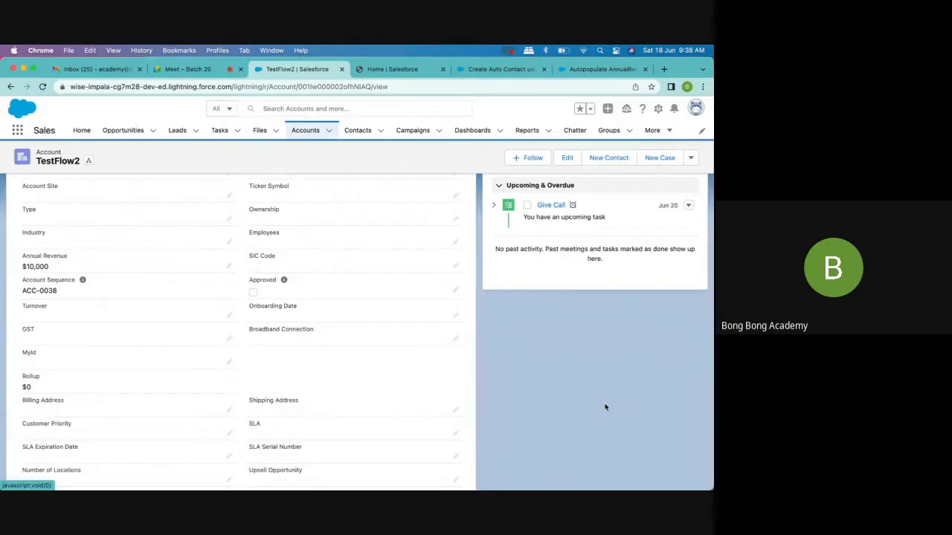
scroll(605, 407, down, 3)
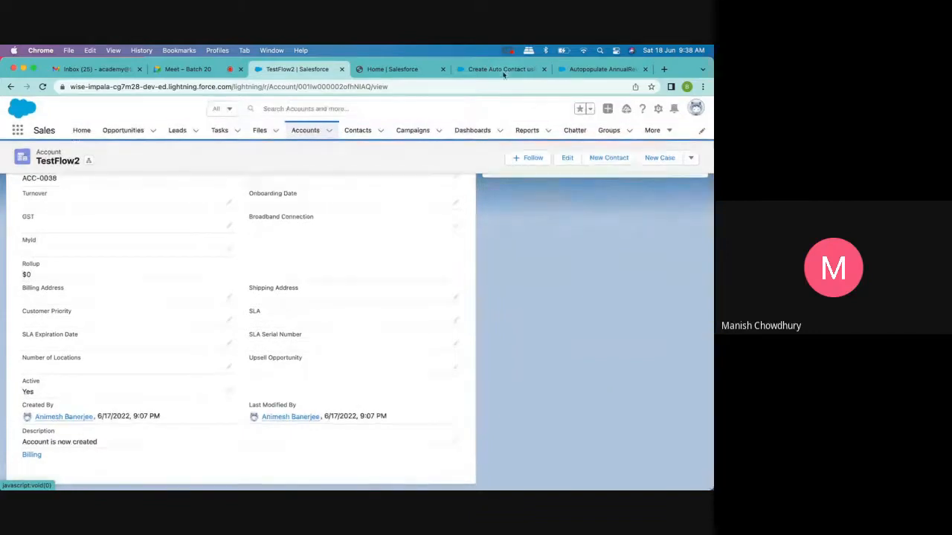
- In the Create Auto Contact using Flow flow, edit the Create Auto Contact element to use all values from a record
click(501, 69)
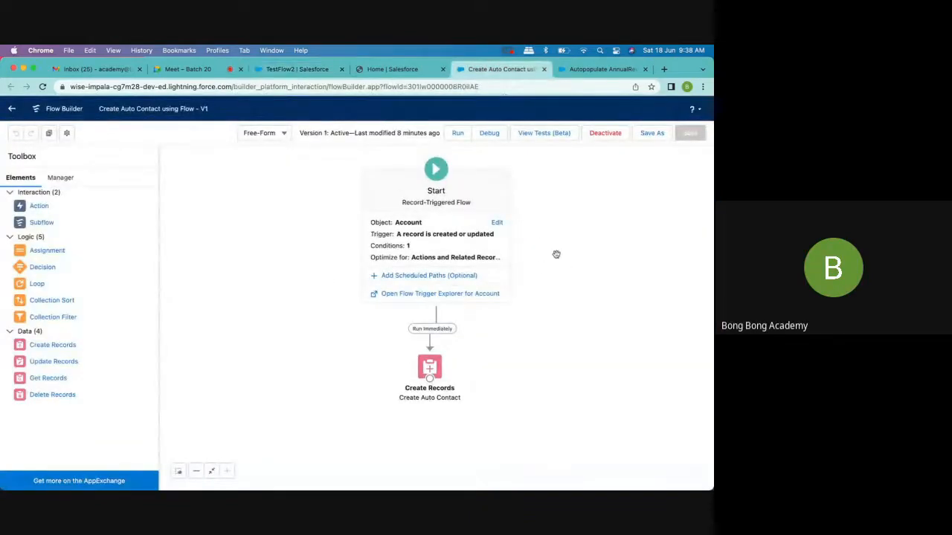
click(595, 70)
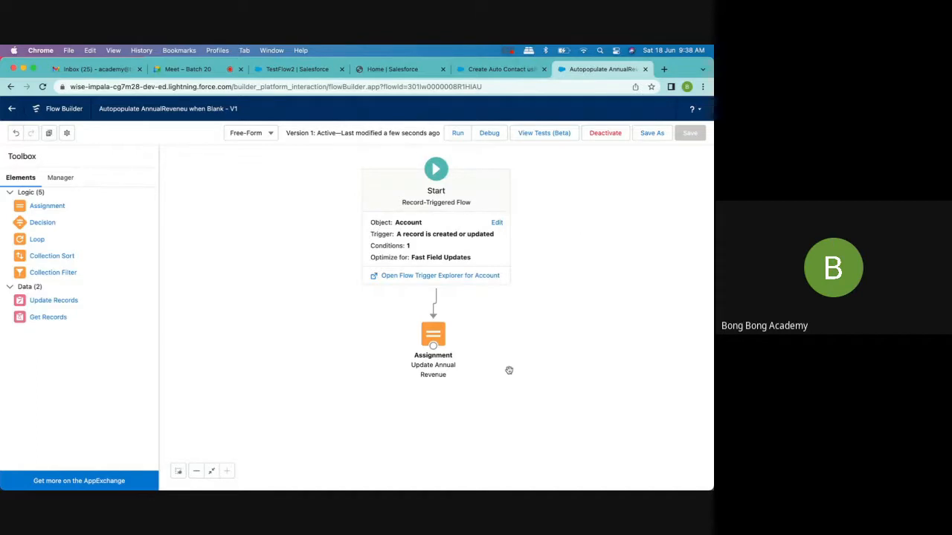
click(506, 69)
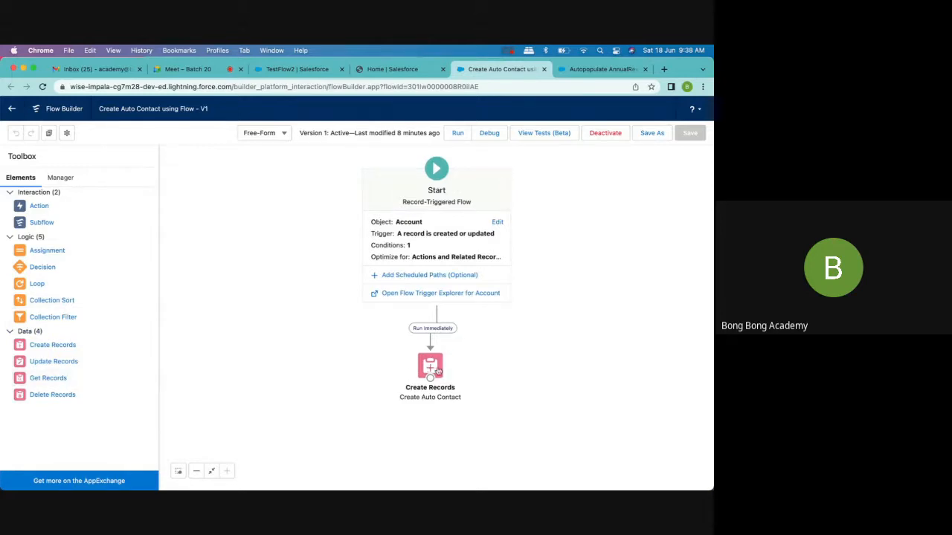
click(430, 369)
double_click(431, 370)
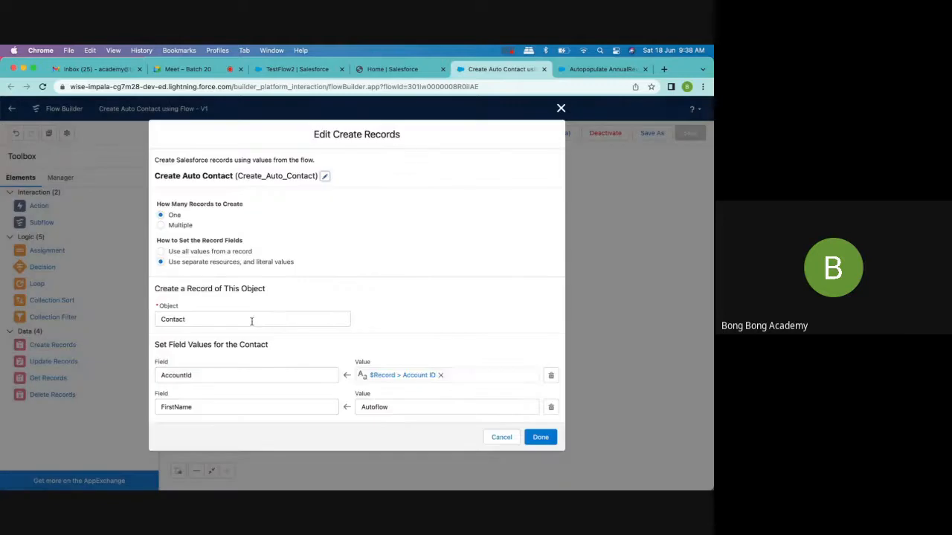
scroll(251, 320, down, 1)
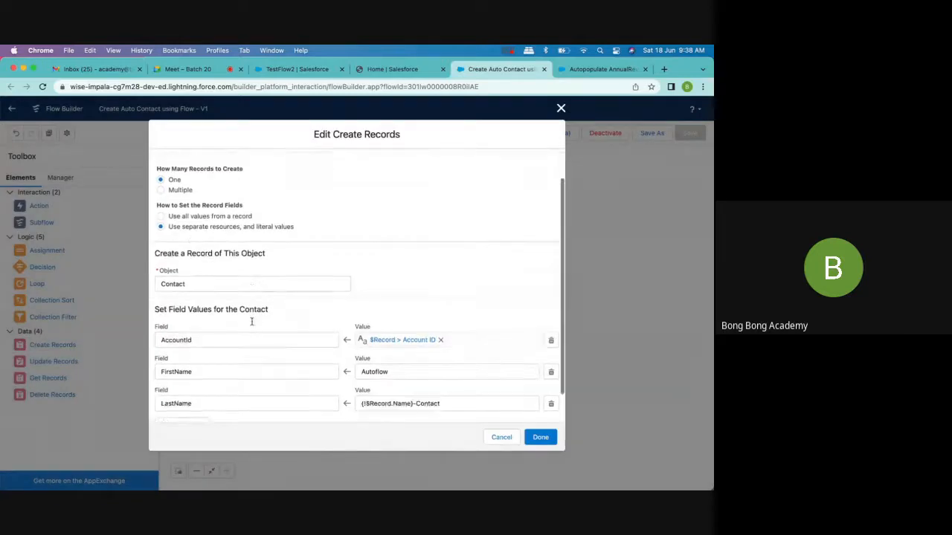
click(190, 218)
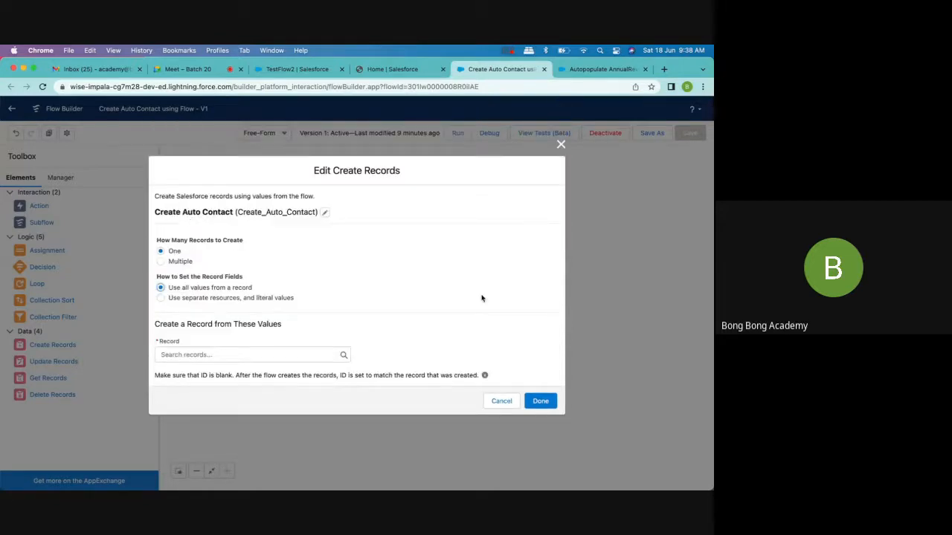
- Try $Record as the source record for the Create Auto Contact element, and clear that choice
click(241, 350)
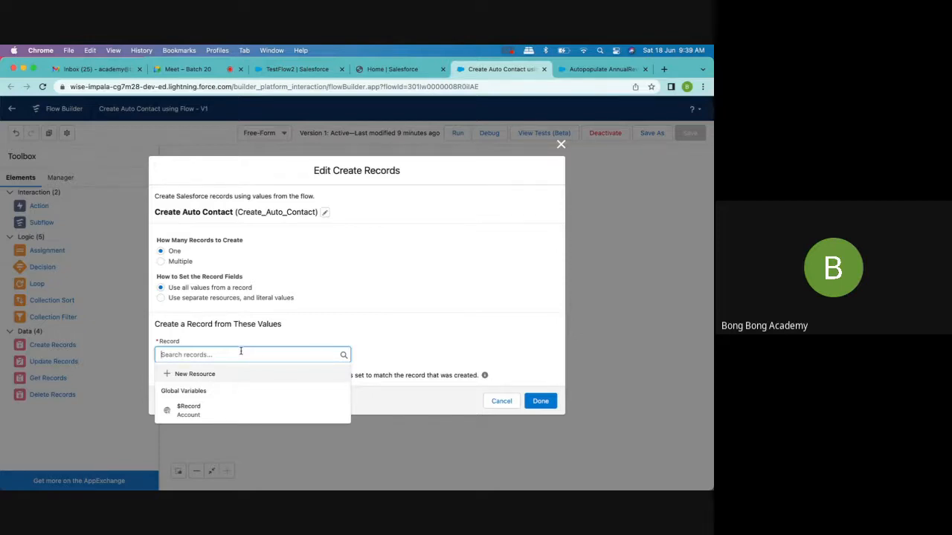
click(222, 414)
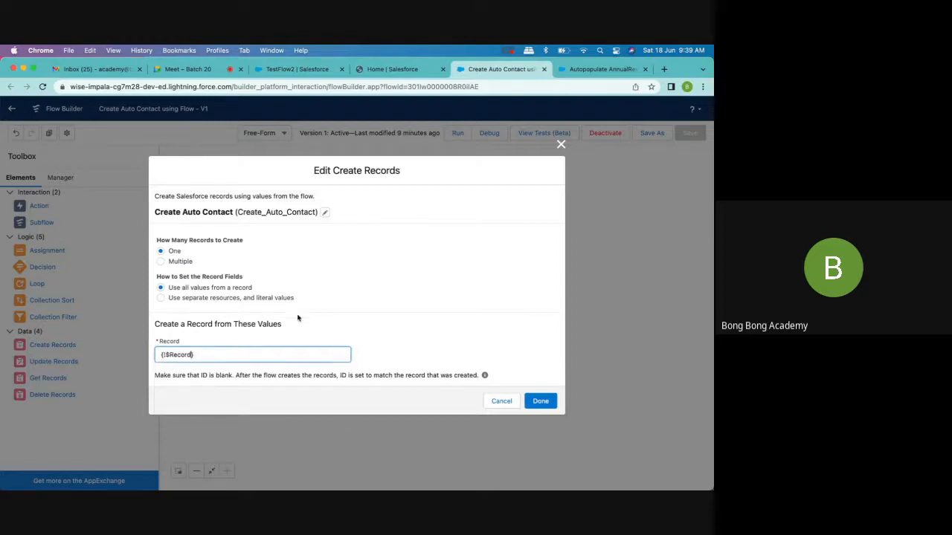
click(376, 329)
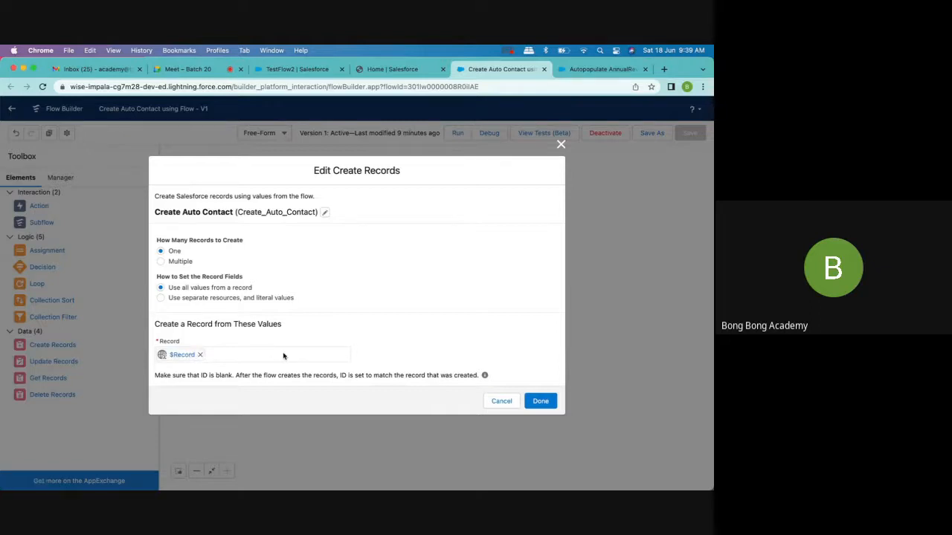
click(201, 356)
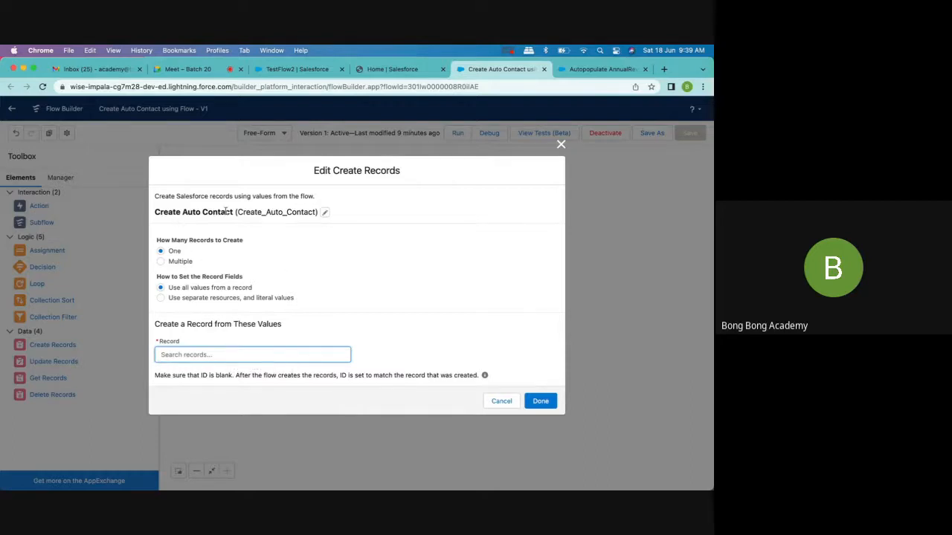
- Start a new Variable resource for the element's source record with the API name NewContact
click(186, 356)
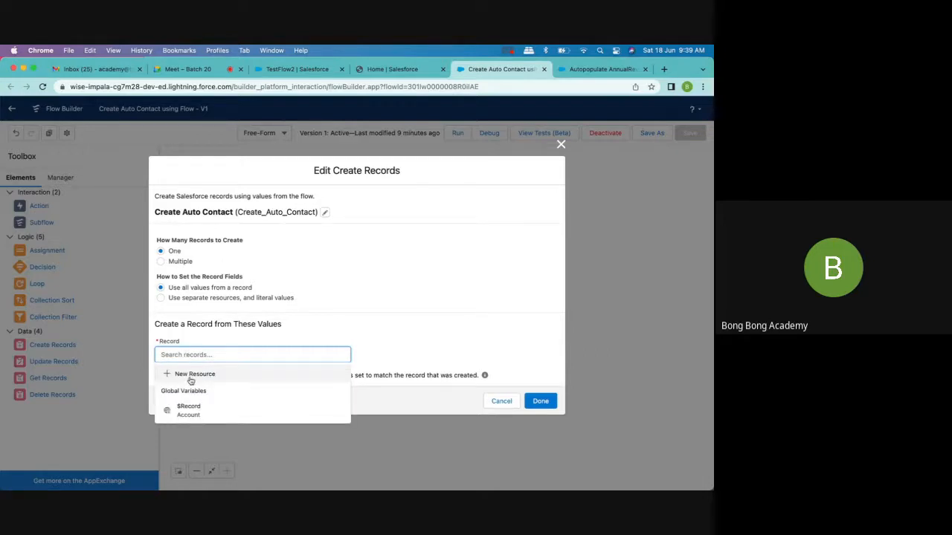
click(191, 376)
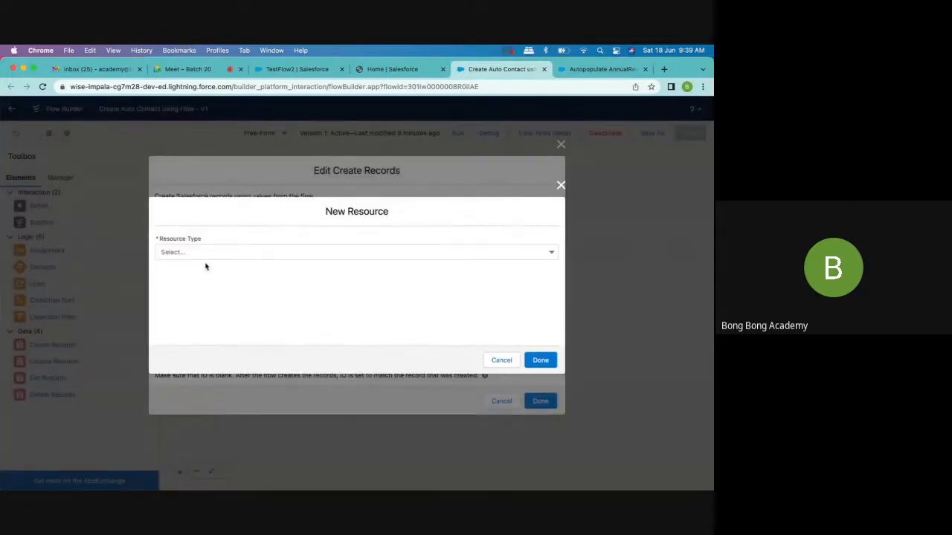
click(198, 258)
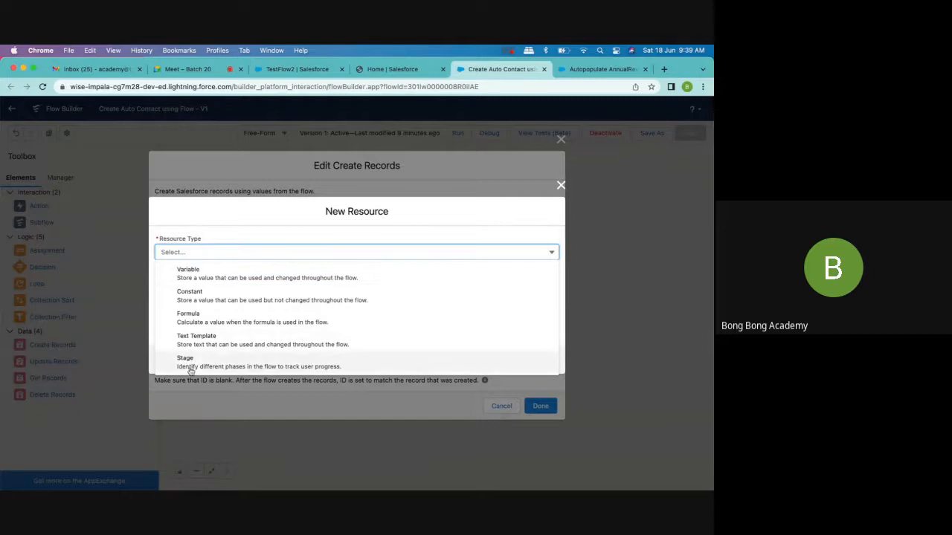
click(199, 273)
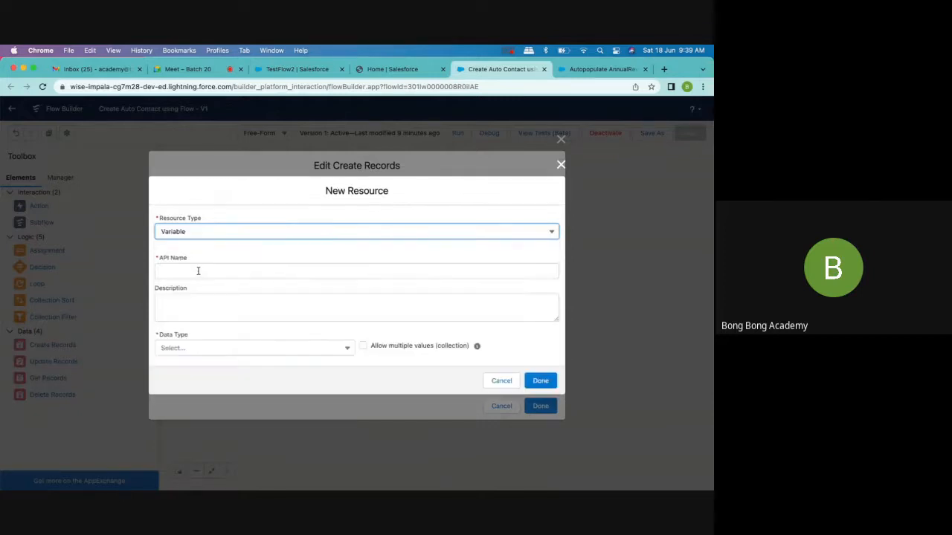
click(198, 271)
text(New COnt)
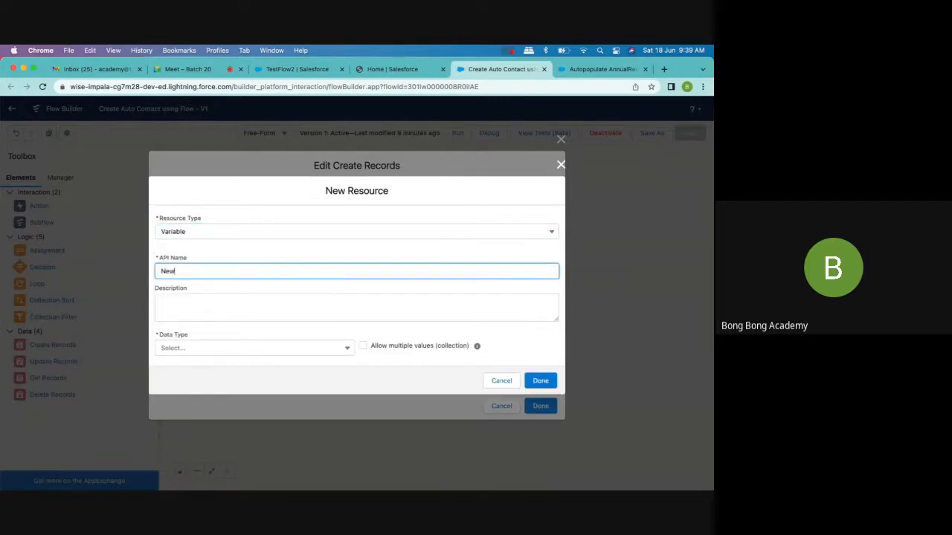
key(BackSpace)
key(BackSpace)
key(BackSpace)
text(Contact)
- Set the variable's data type to Record and its object to Contact
click(219, 348)
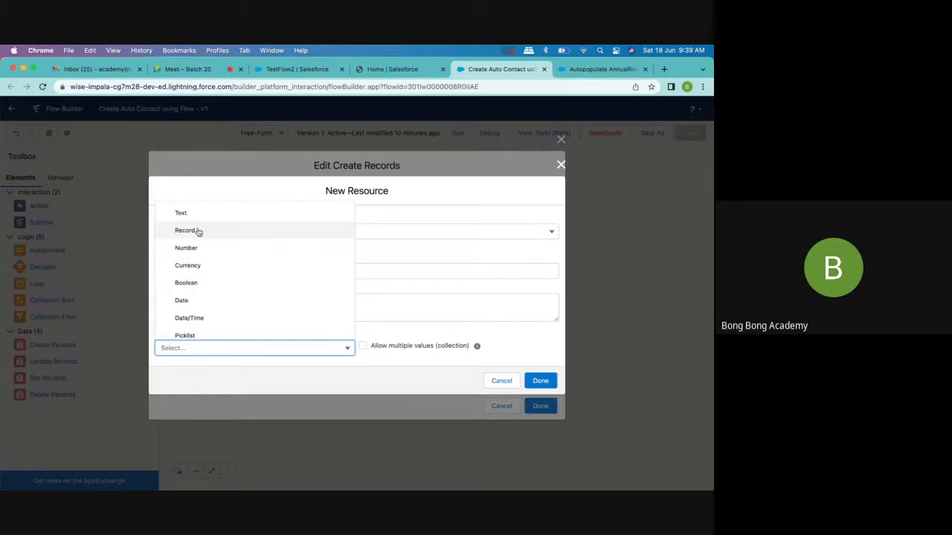
click(198, 232)
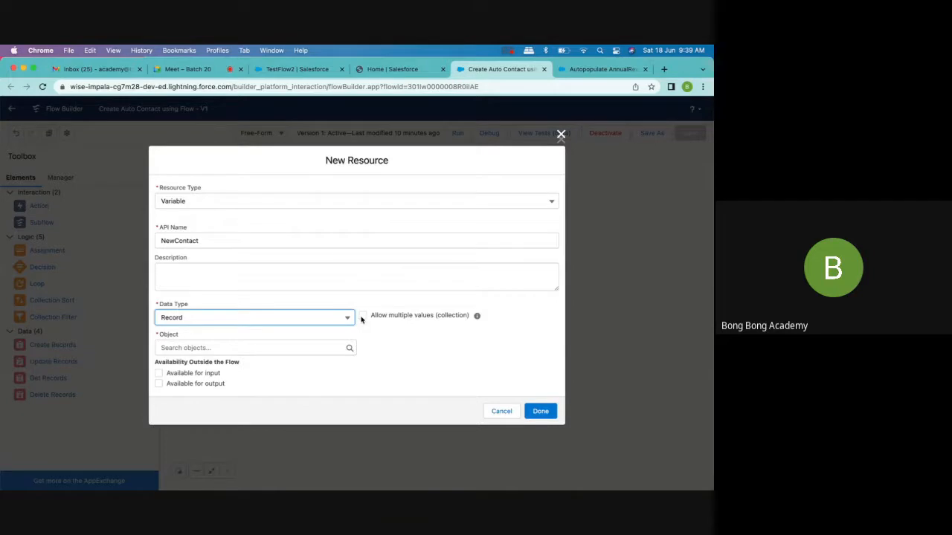
click(282, 343)
click(441, 343)
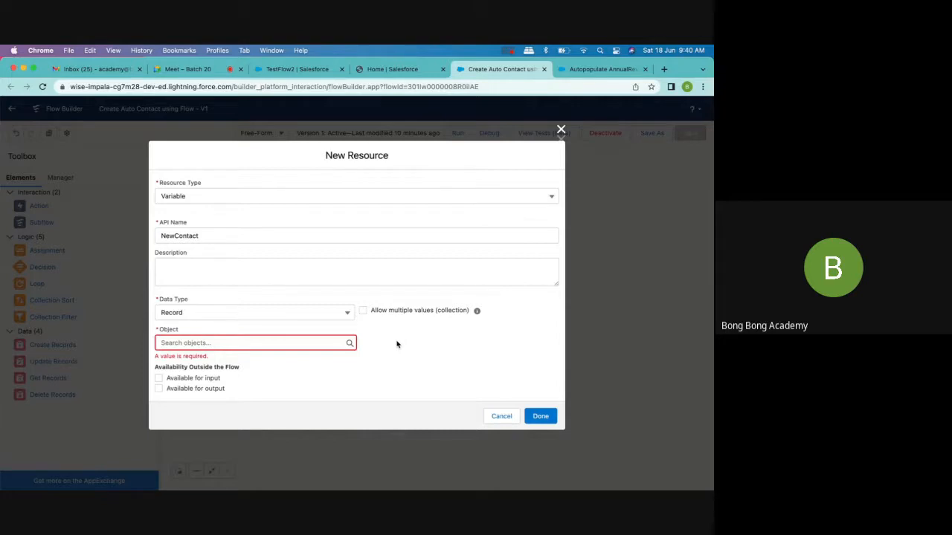
click(247, 342)
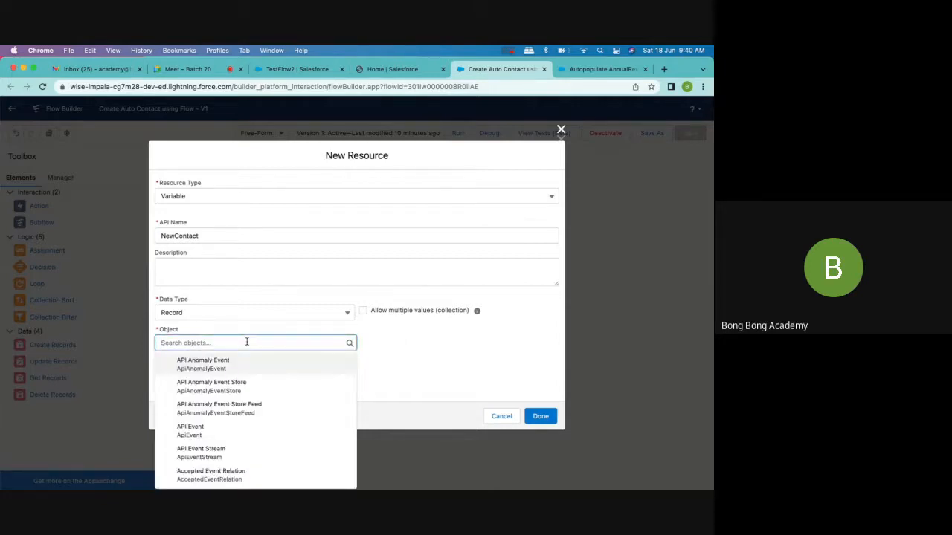
text(contact)
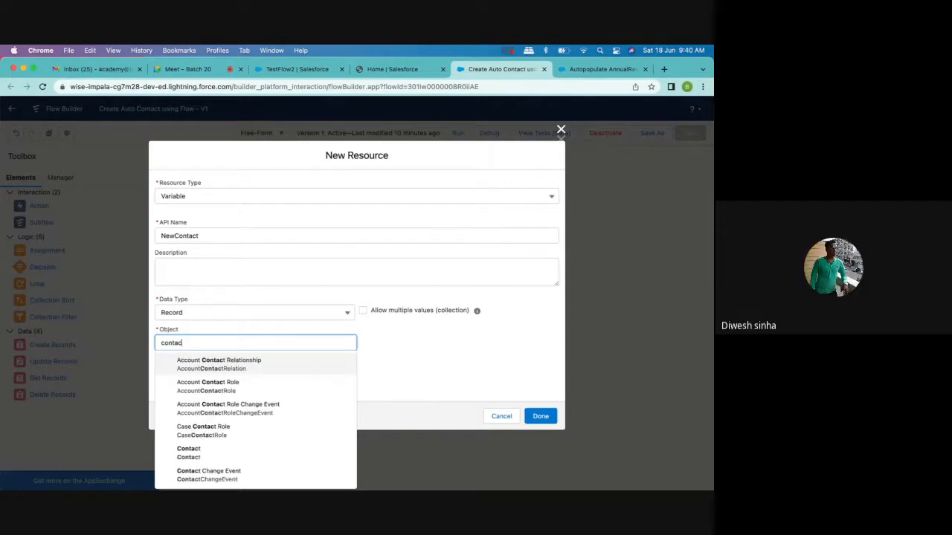
click(223, 451)
click(384, 361)
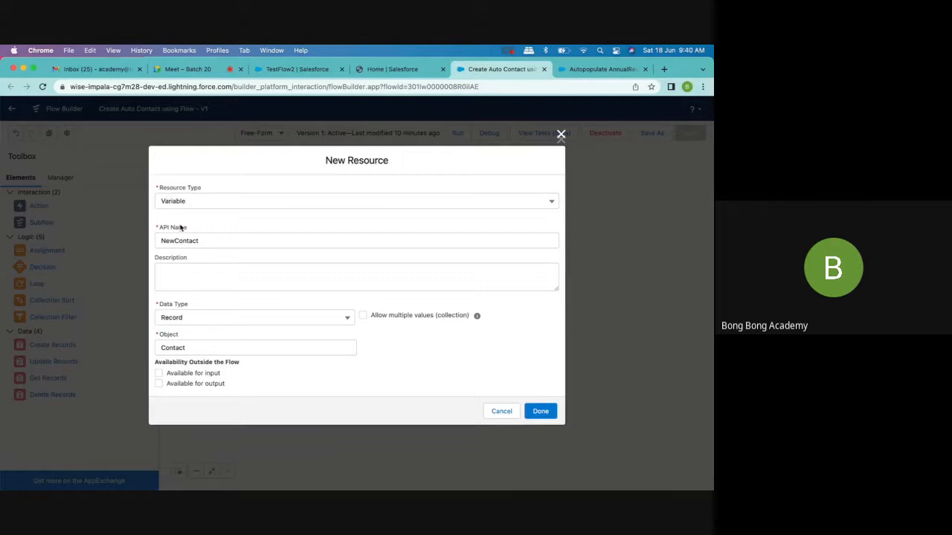
- Keep the Record data type, finish the NewContact variable, and apply it as the source record of the Create Auto Contact element
click(237, 320)
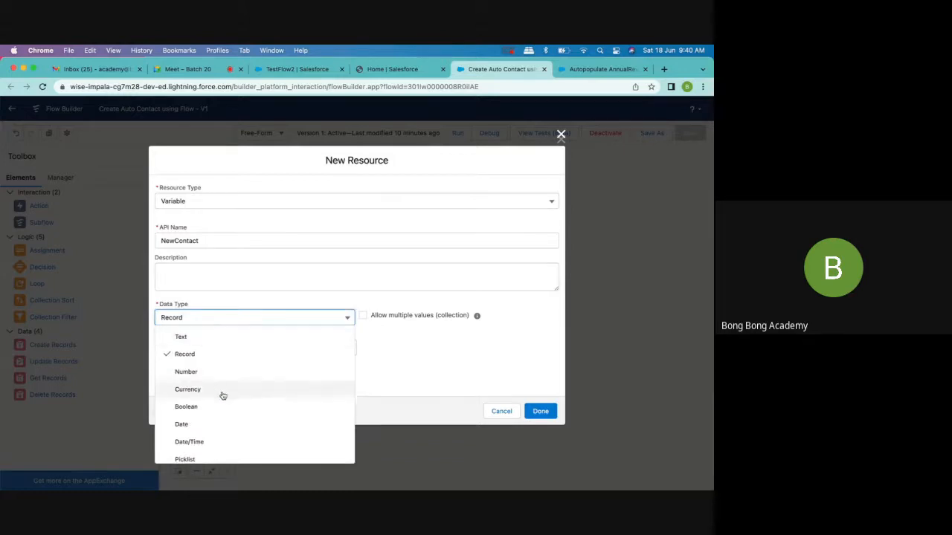
click(190, 355)
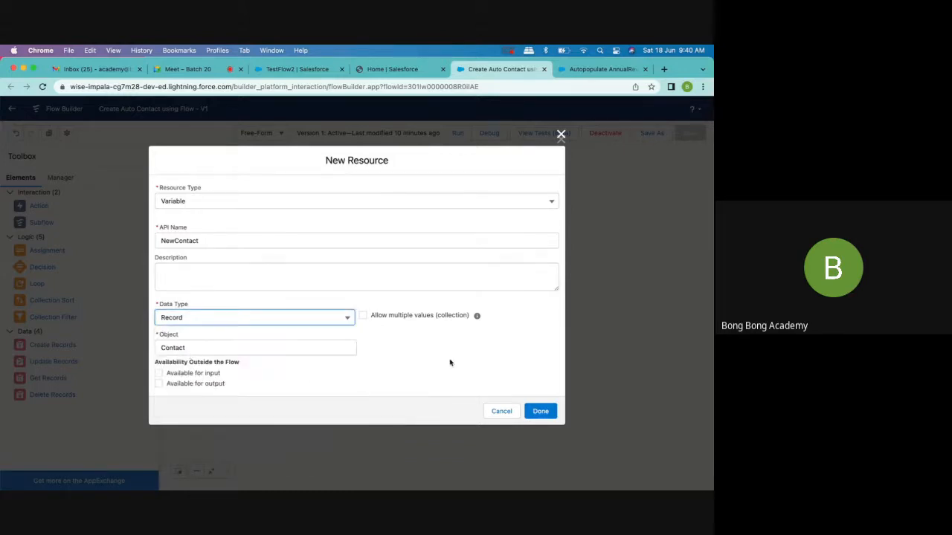
click(541, 411)
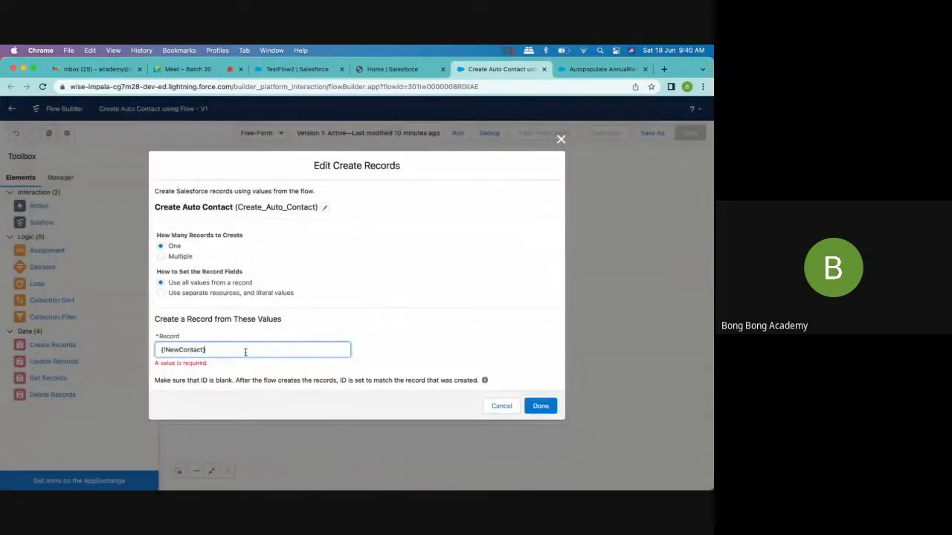
click(245, 376)
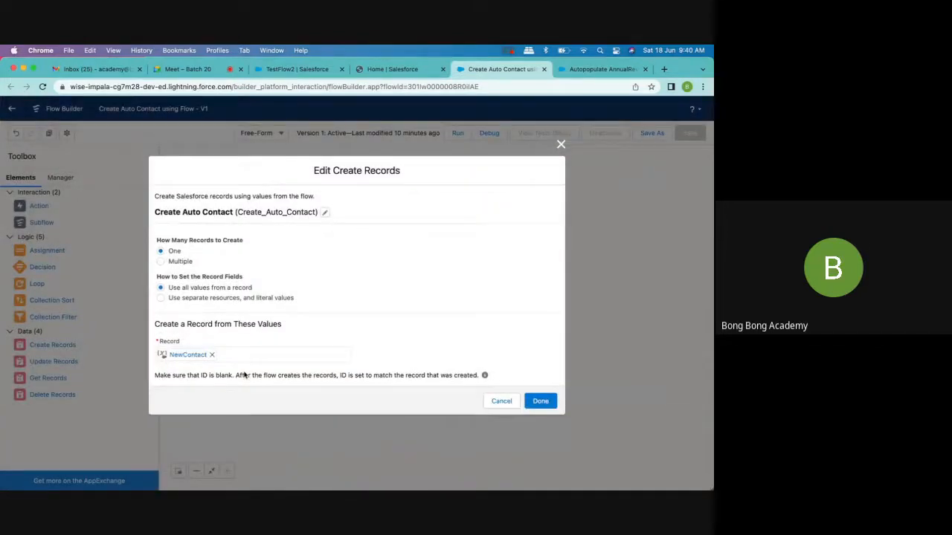
click(550, 406)
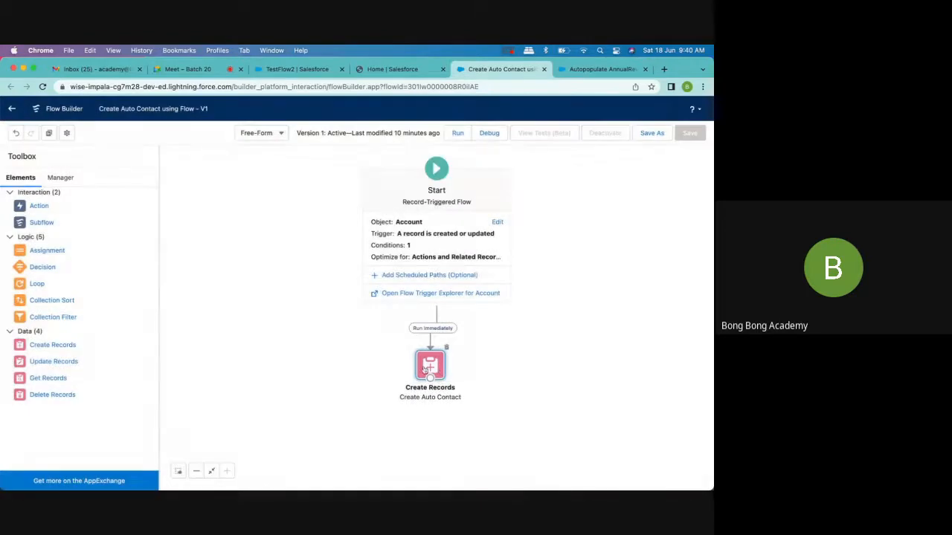
- Check the Create Auto Contact element's settings, and remove the connector between the Start element and Create Auto Contact
double_click(423, 370)
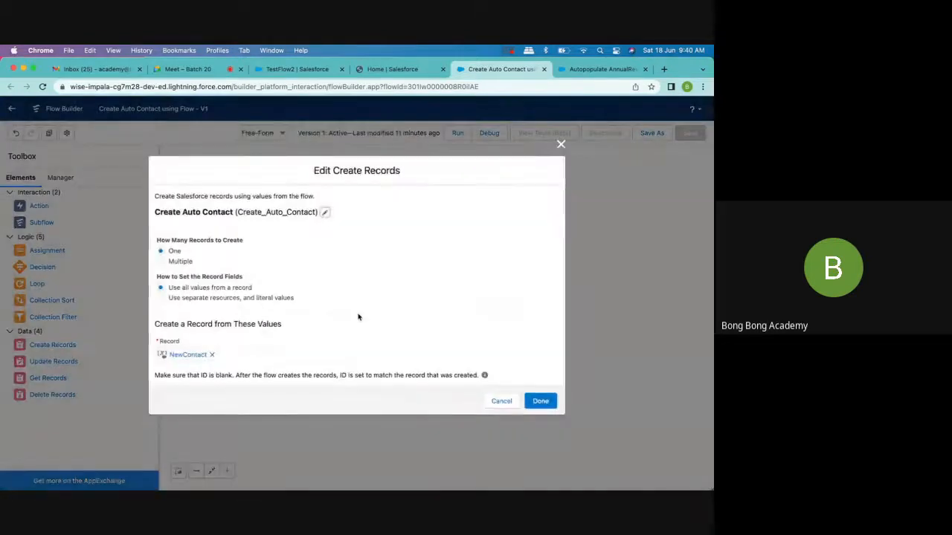
click(562, 144)
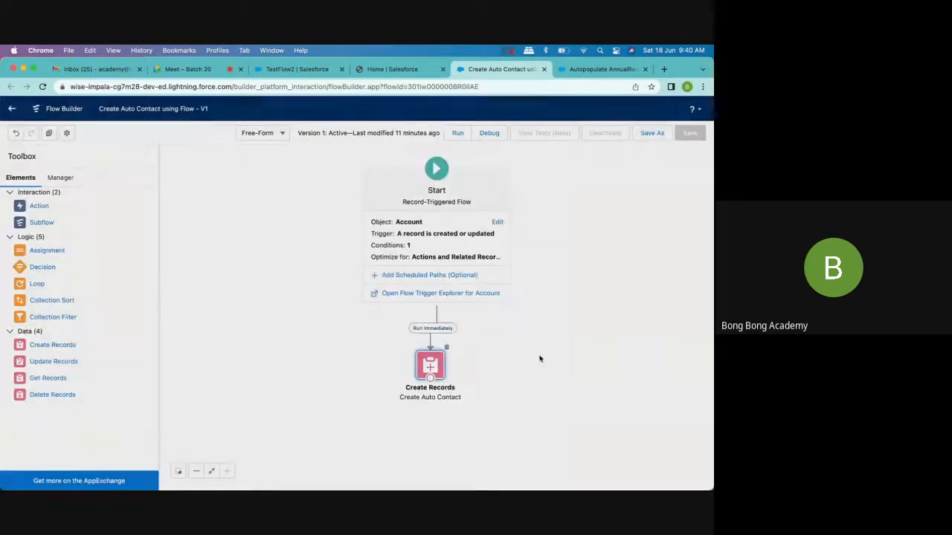
key(Delete)
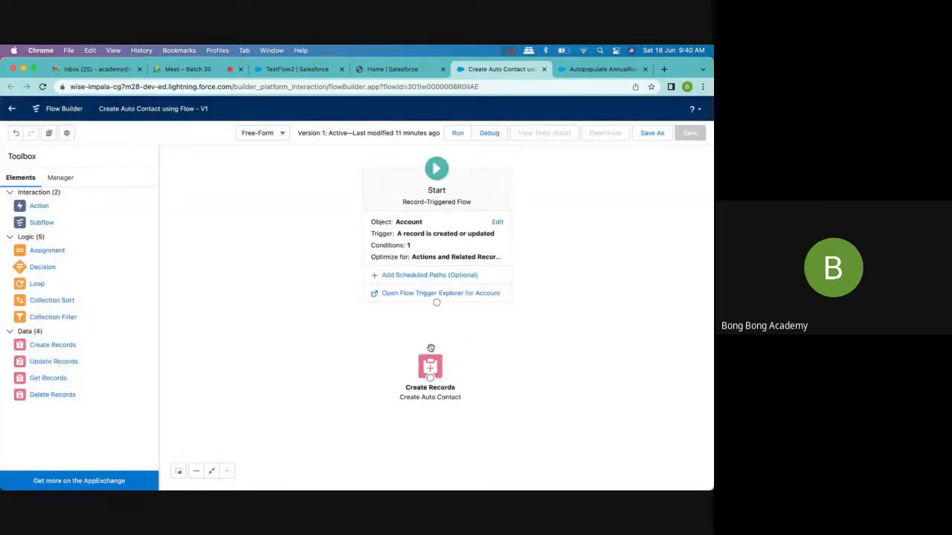
- Add an Assignment element to the flow canvas, labelled Populate Contact Fields with the API name Populate_Contact_Fields
drag(314, 320, 316, 321)
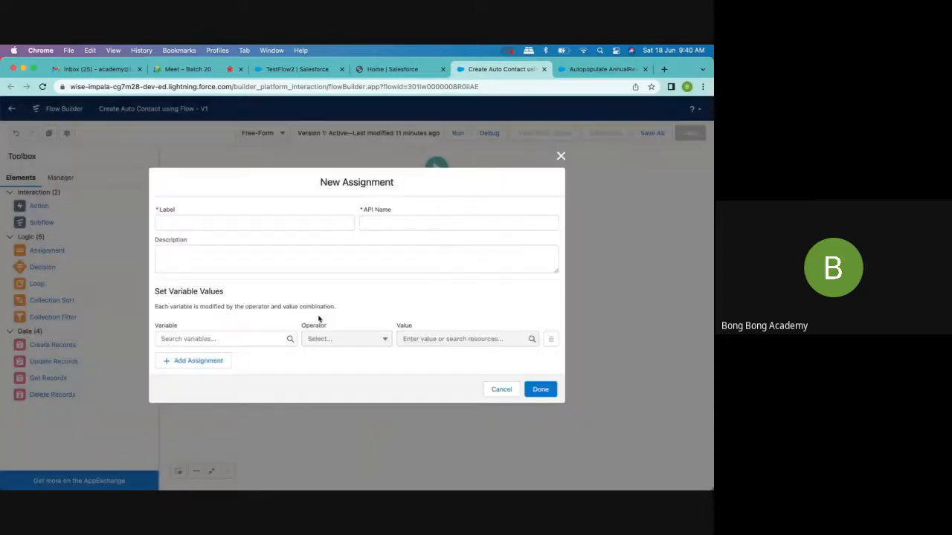
text(P)
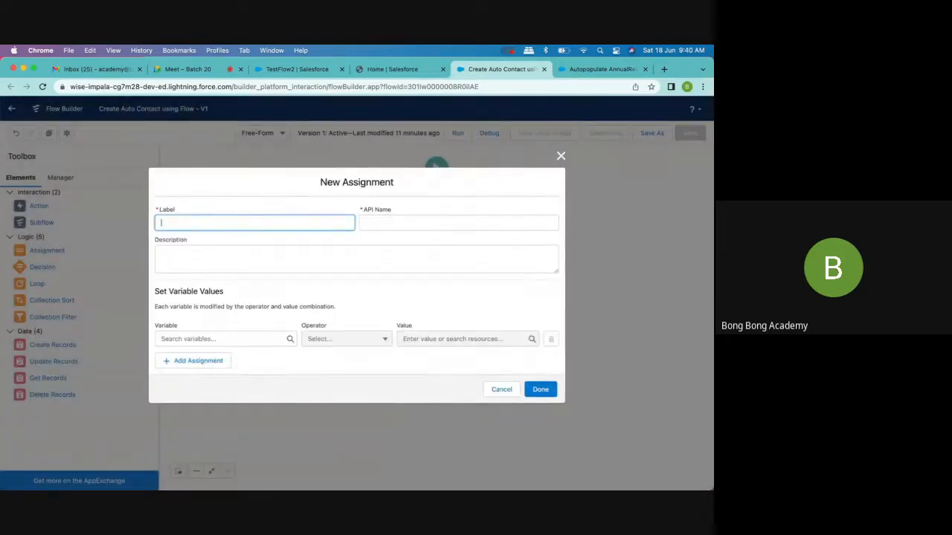
text(o)
key(BackSpace)
text(opulate CO)
key(BackSpace)
text(otact)
key(BackSpace)
key(BackSpace)
key(BackSpace)
key(BackSpace)
text(tact)
key(BackSpace)
key(BackSpace)
key(BackSpace)
key(BackSpace)
key(BackSpace)
text(ntact Fields)
click(378, 222)
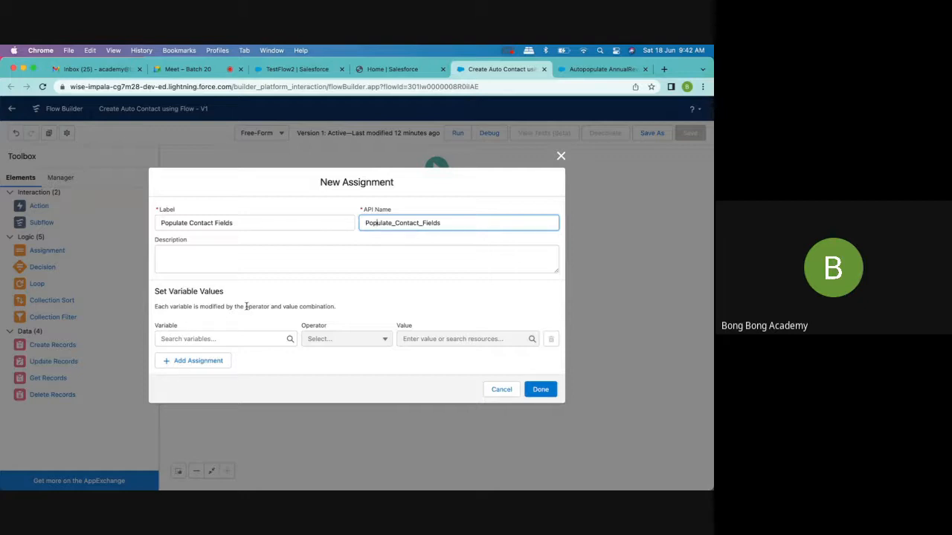
- Set the NewContact variable's First Name field equal to Autoflow2 in the assignment
click(219, 339)
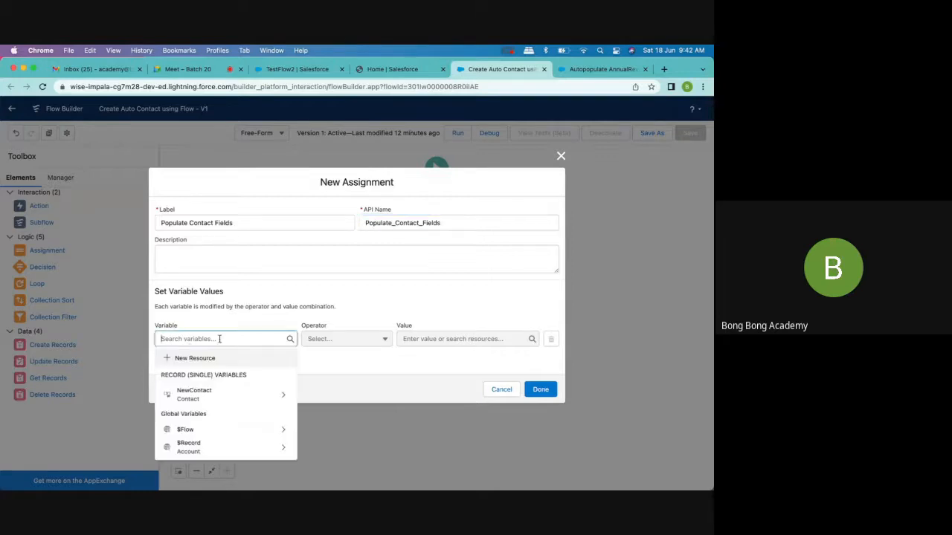
click(195, 395)
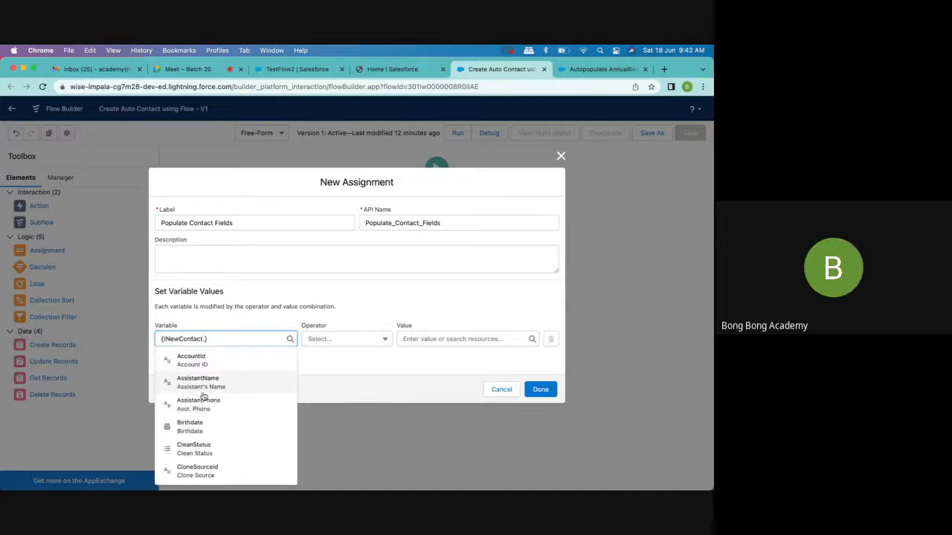
text(fir)
click(234, 364)
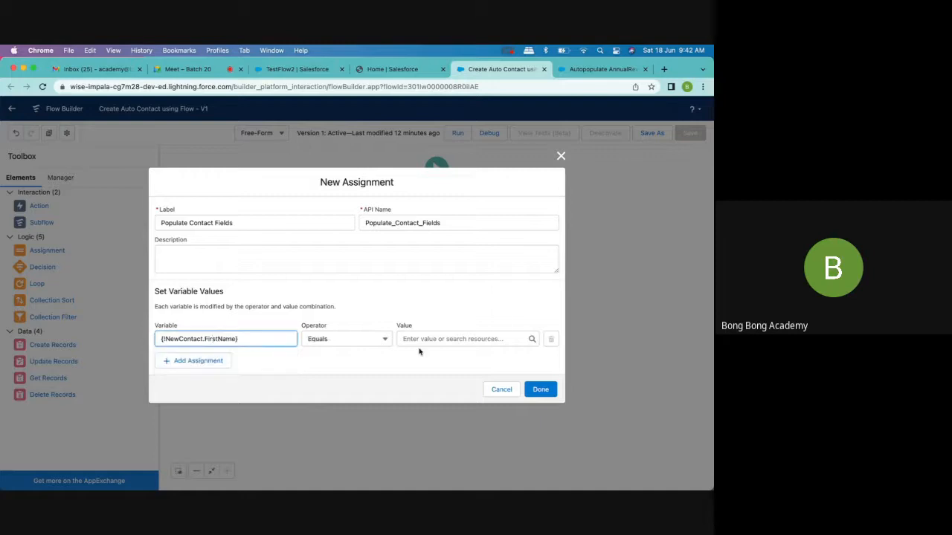
click(420, 339)
text(Autof)
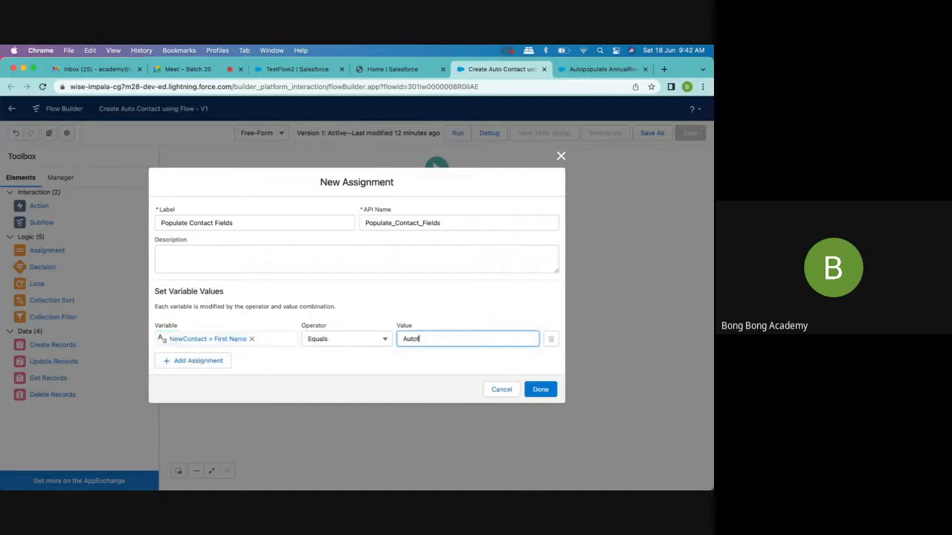
text(low2)
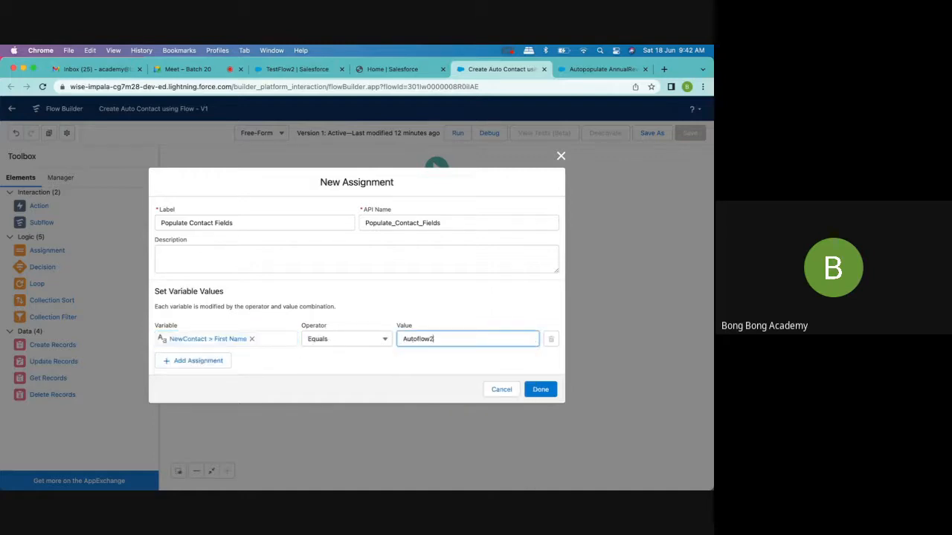
- Add a second assignment row targeting the NewContact variable's Last Name field
click(204, 363)
click(195, 355)
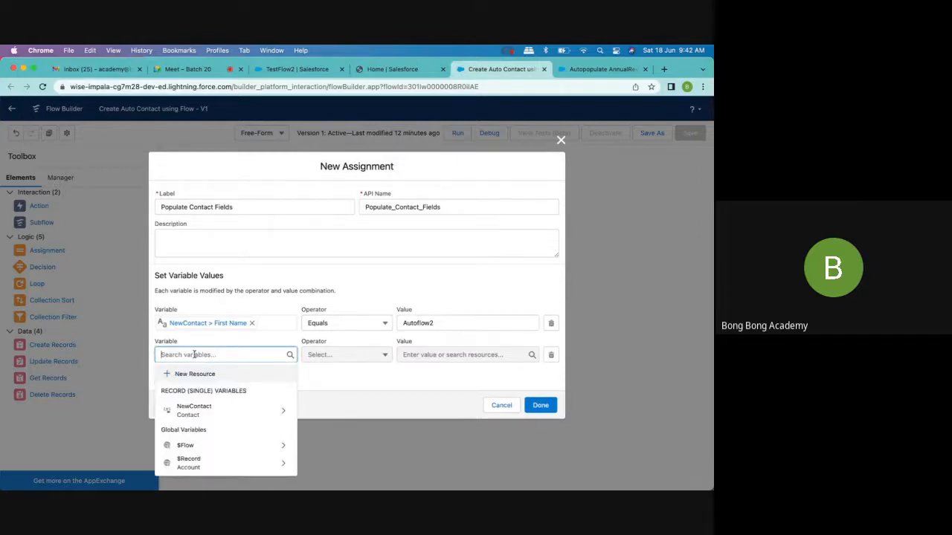
text(N)
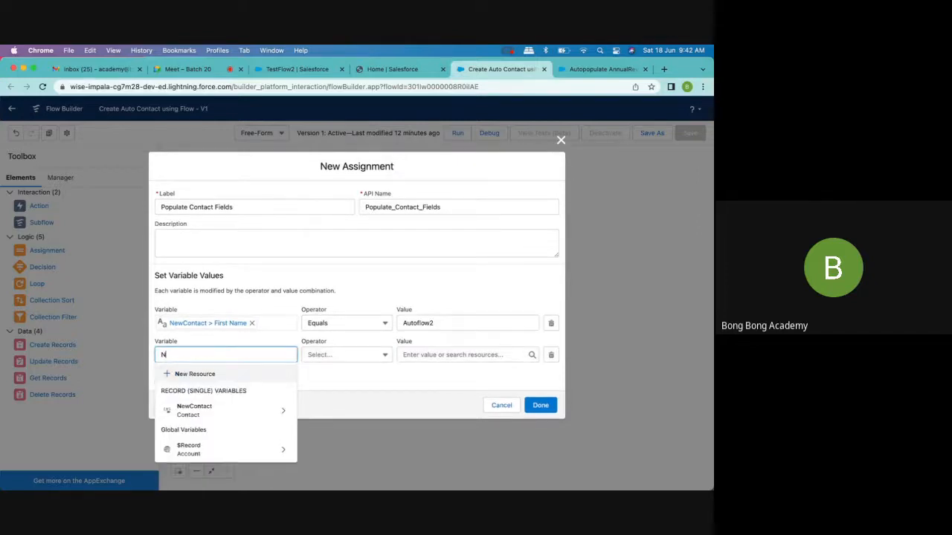
click(194, 410)
text(Last)
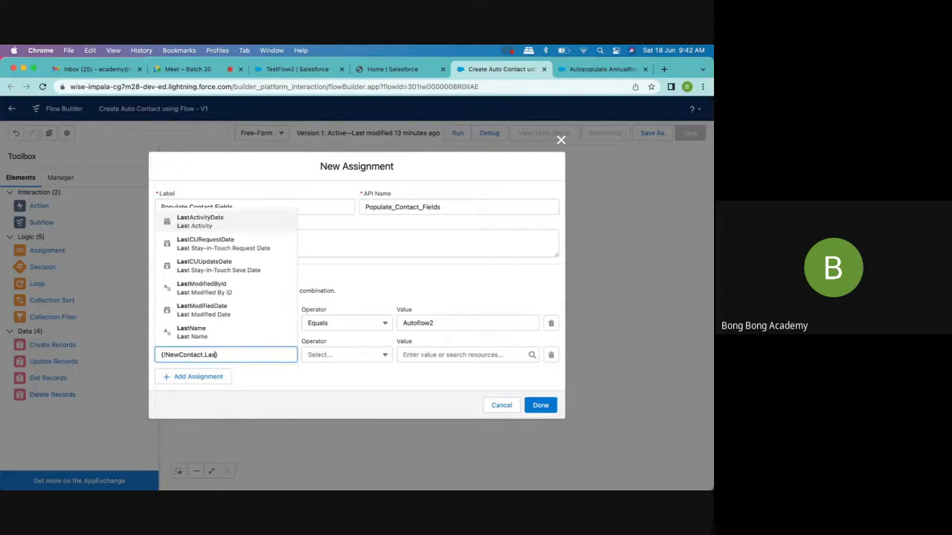
click(203, 331)
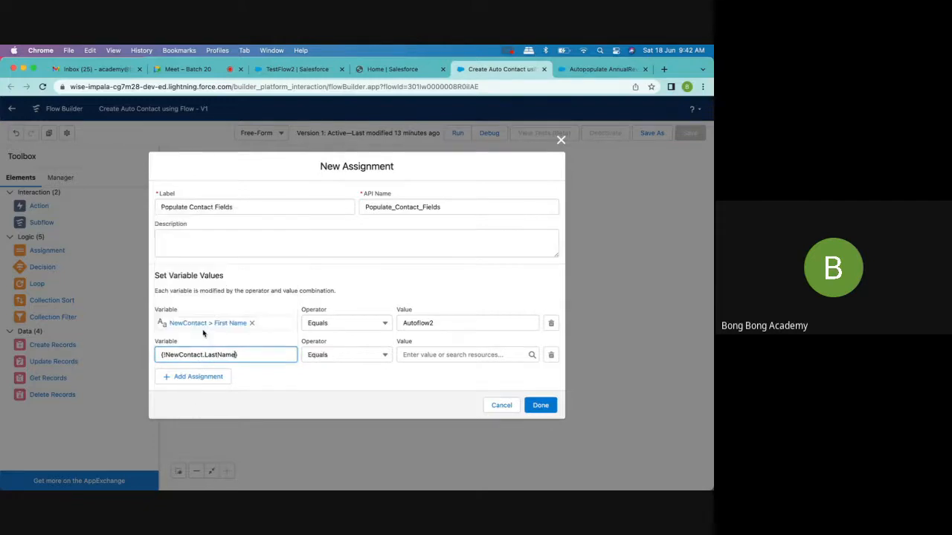
- Set the Last Name value to the triggering account's name followed by -Contact, as {!$Record.Name}-Contact
click(414, 354)
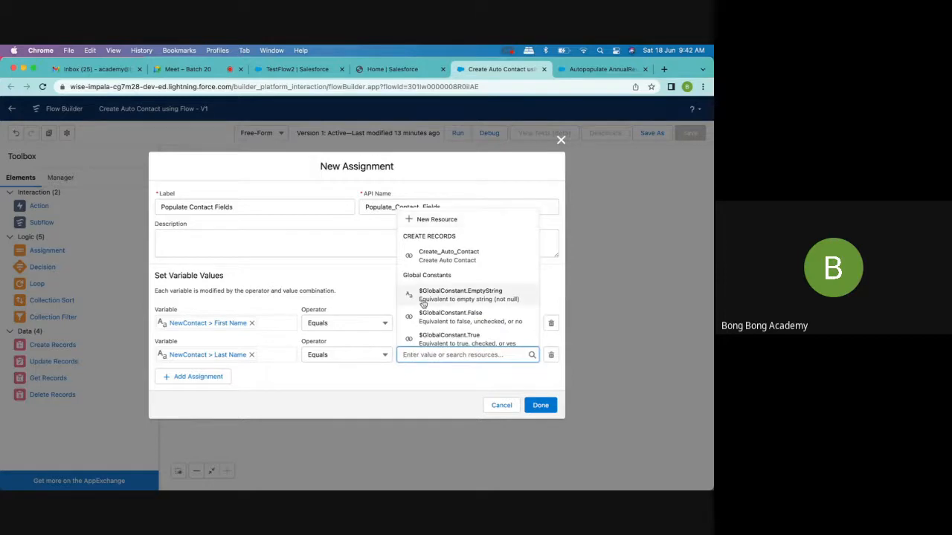
scroll(421, 301, down, 2)
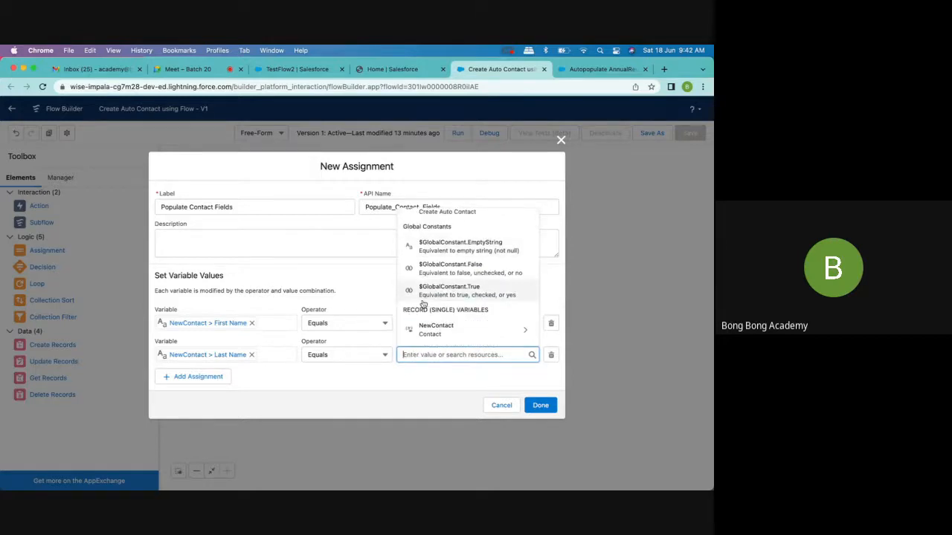
scroll(423, 303, up, 1)
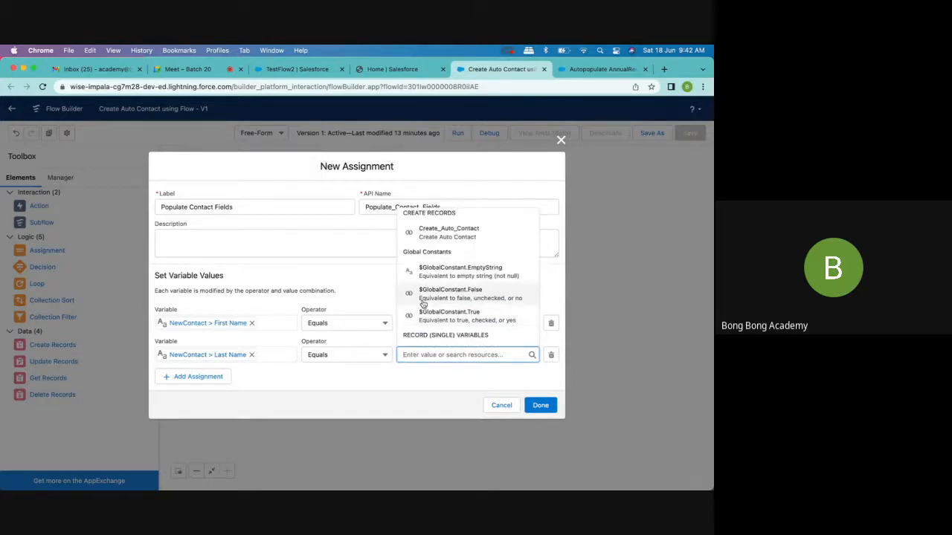
scroll(422, 303, down, 4)
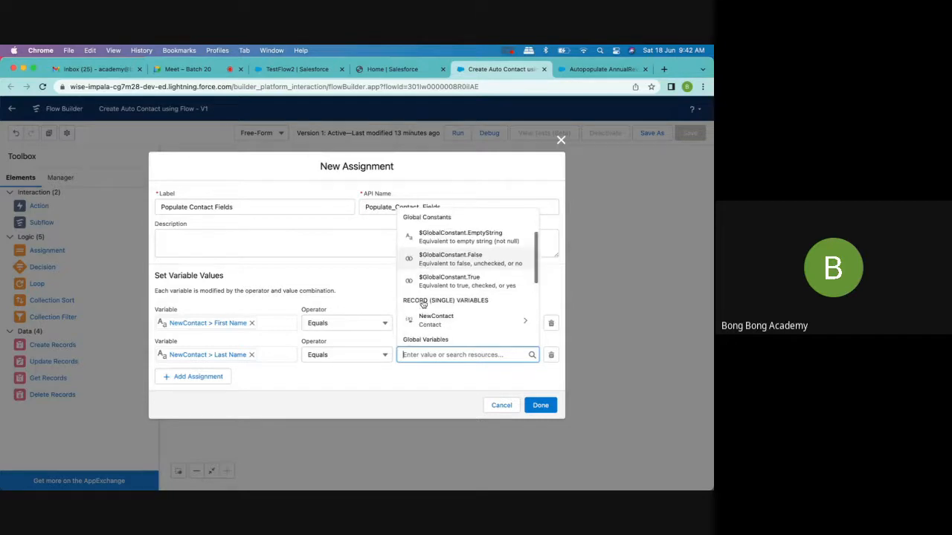
scroll(423, 304, down, 2)
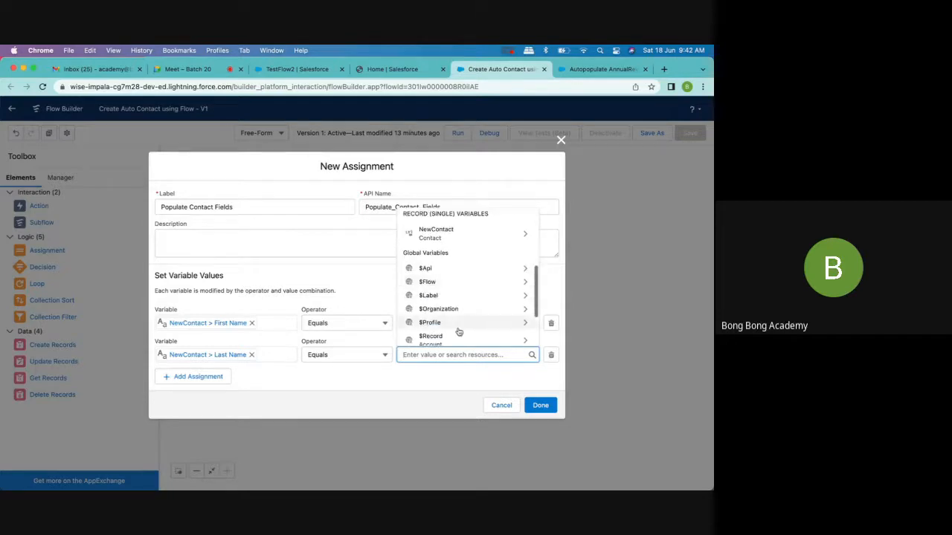
click(446, 324)
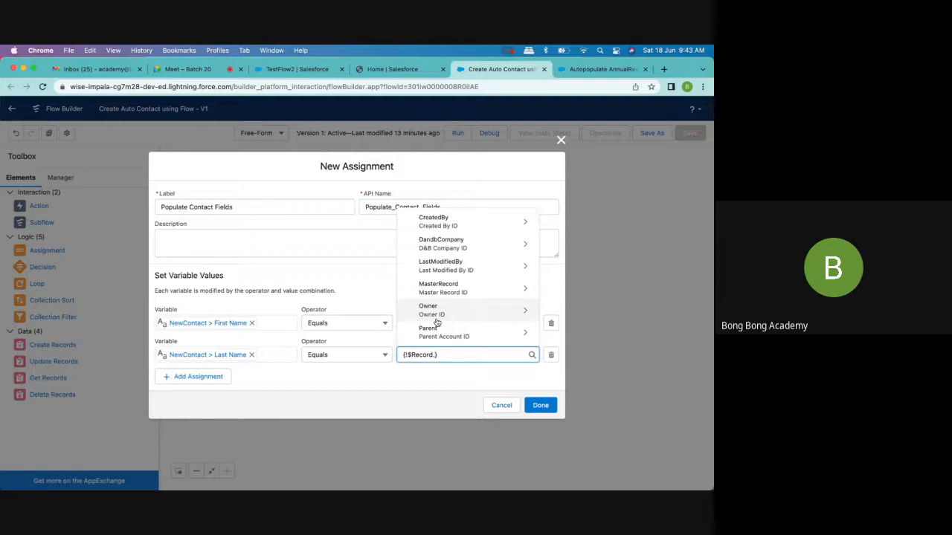
text(Na)
click(443, 334)
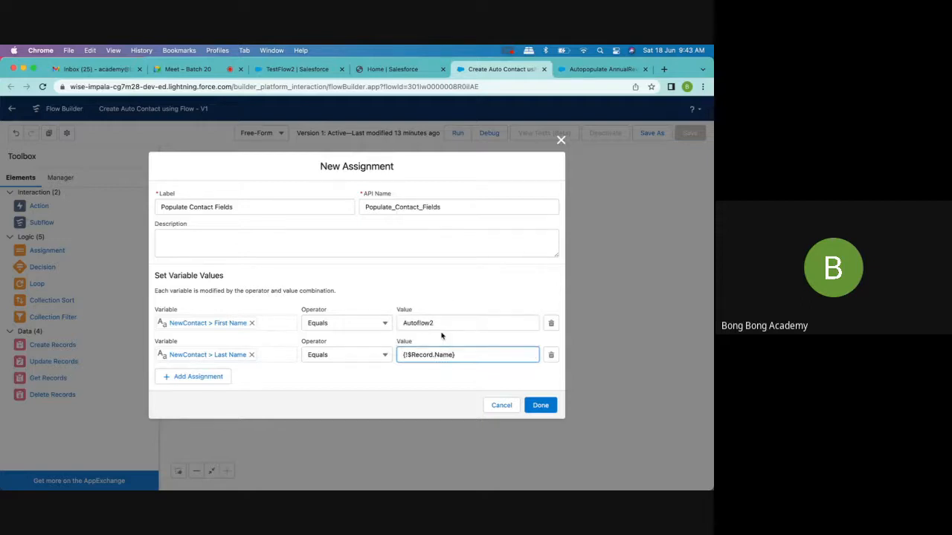
text(-Contact)
- Add an assignment row setting NewContact's Account ID equal to $Record > Account ID, and finish the Assignment element
click(212, 376)
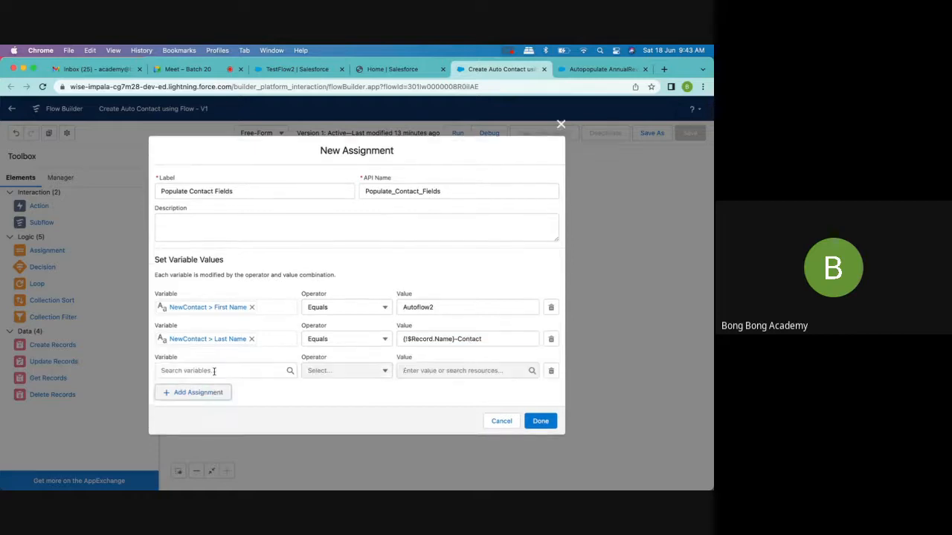
click(188, 370)
click(208, 296)
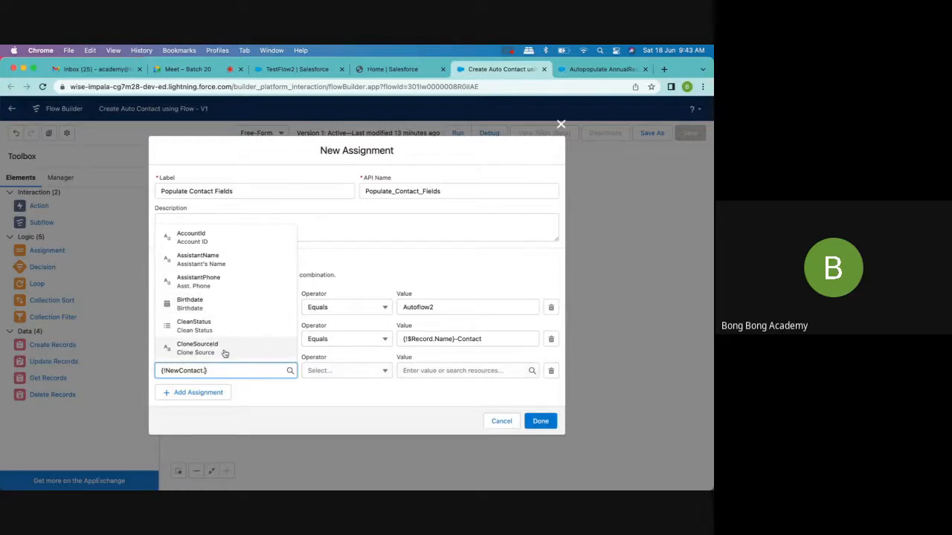
text(Acc)
key(Return)
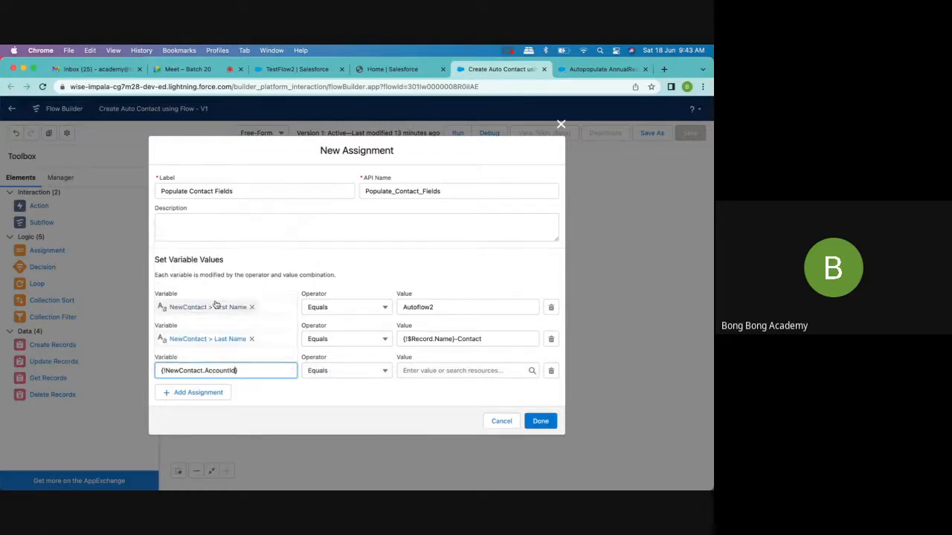
click(441, 376)
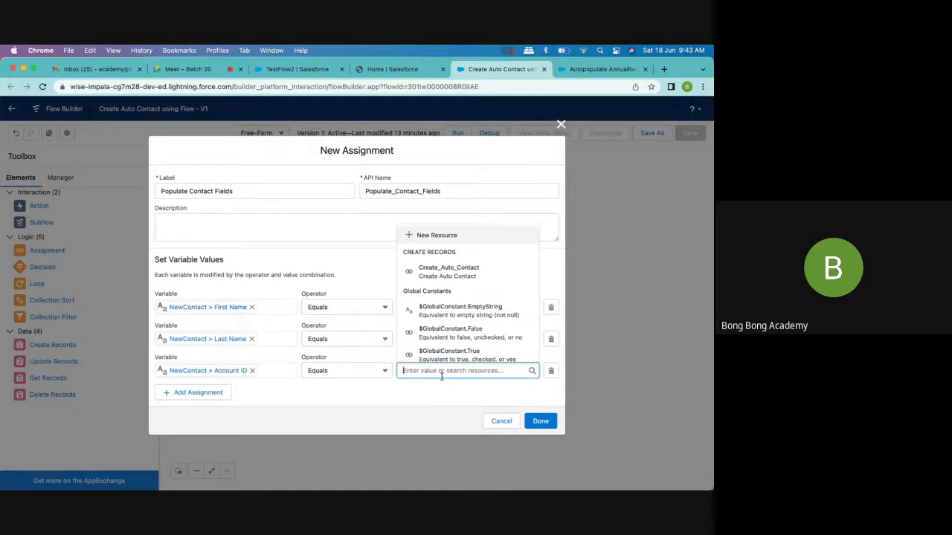
text($Rec)
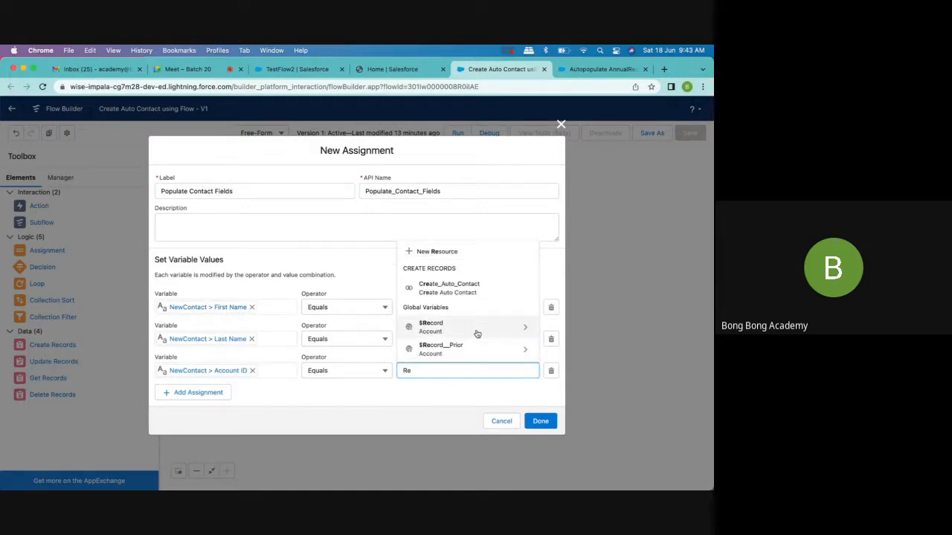
click(476, 333)
text(Id)
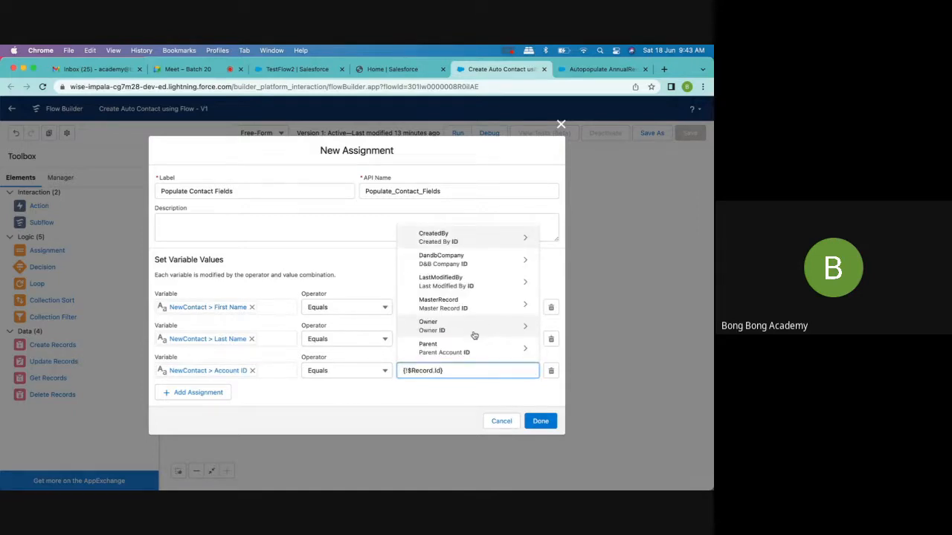
click(460, 345)
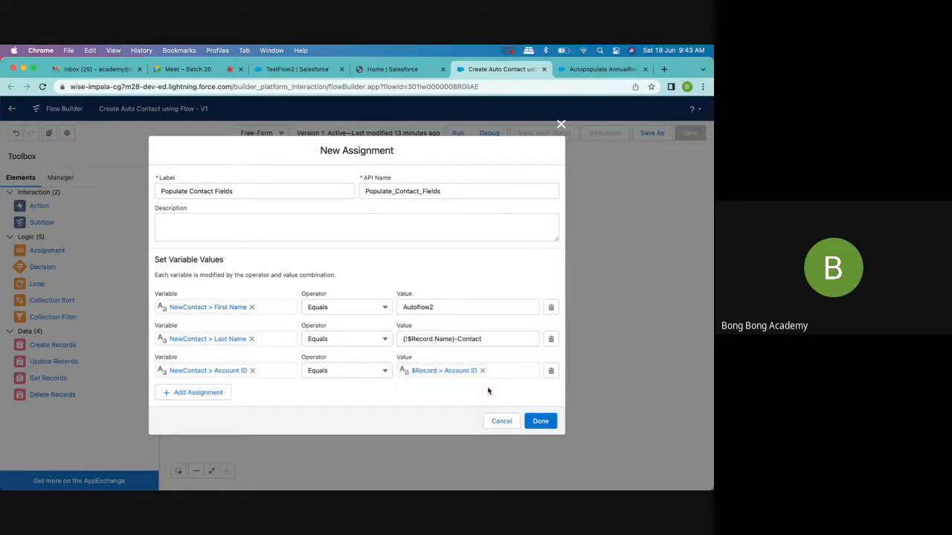
click(541, 422)
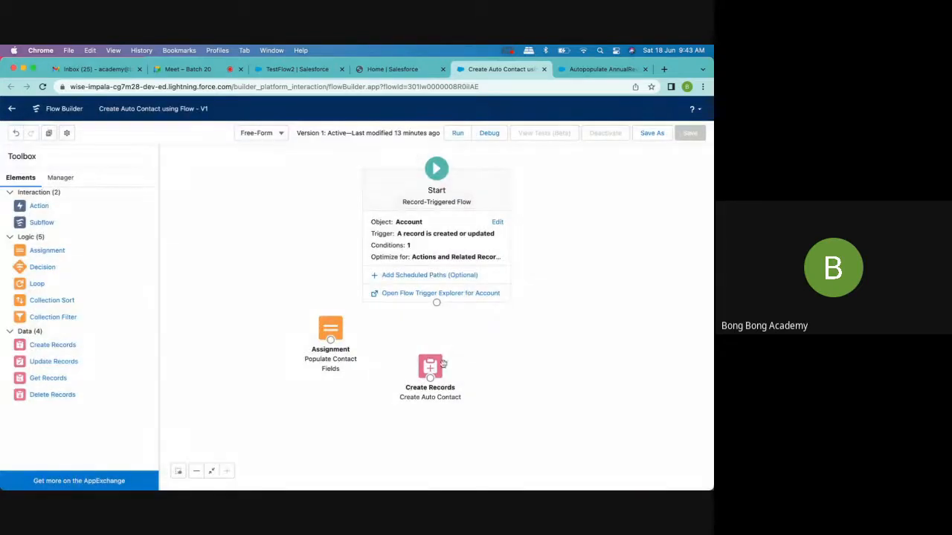
- Connect Start to Populate Contact Fields and that to Create Auto Contact, arranging the two elements side by side below Start
drag(443, 364, 443, 406)
mouse_move(331, 332)
mouse_down()
mouse_move(415, 332)
mouse_move(493, 347)
mouse_move(428, 397)
mouse_move(431, 409)
mouse_up()
drag(492, 347, 505, 355)
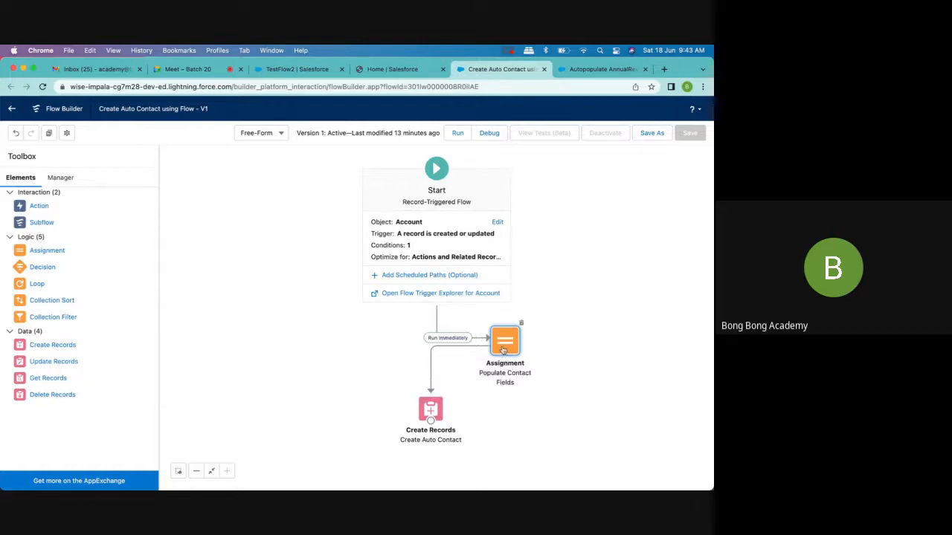
drag(433, 414, 591, 344)
- Check the Create Auto Contact element's settings, then save the flow as a new version and activate it
double_click(591, 344)
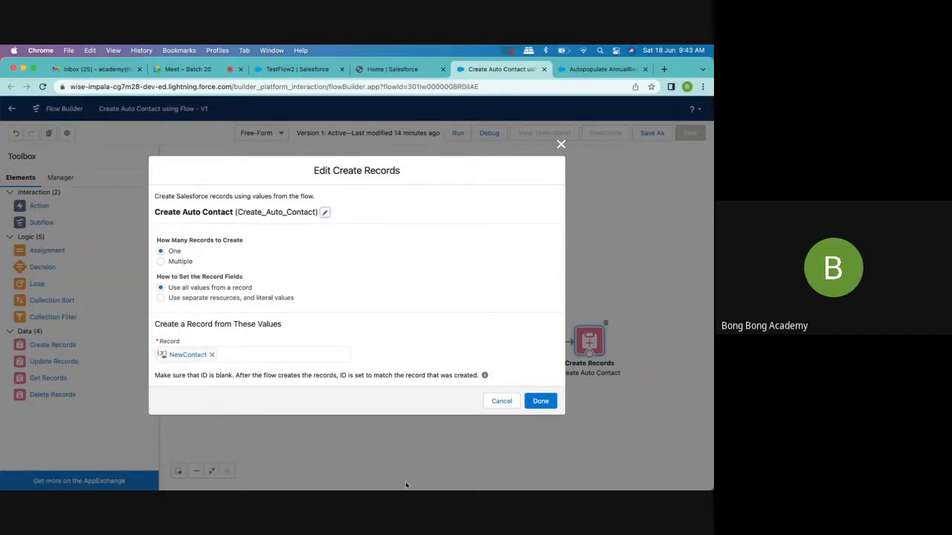
click(561, 145)
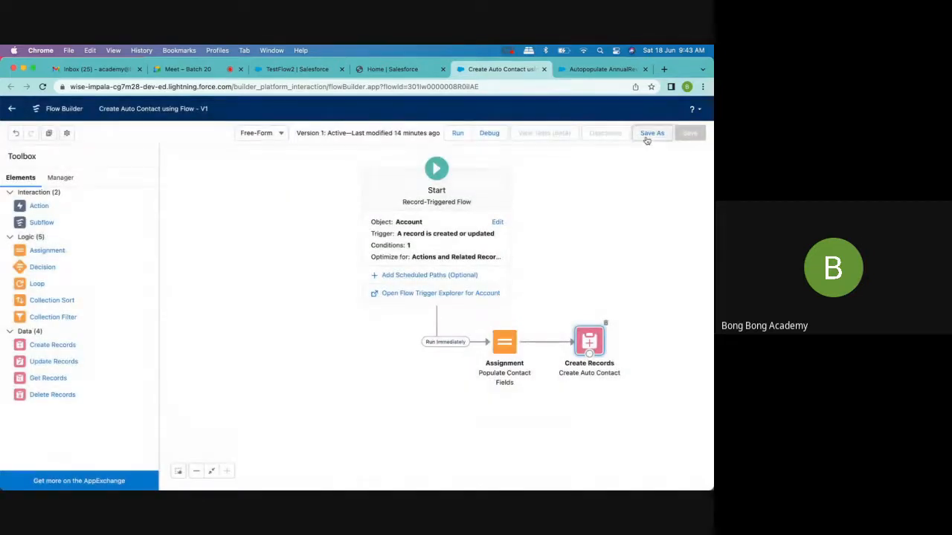
click(646, 136)
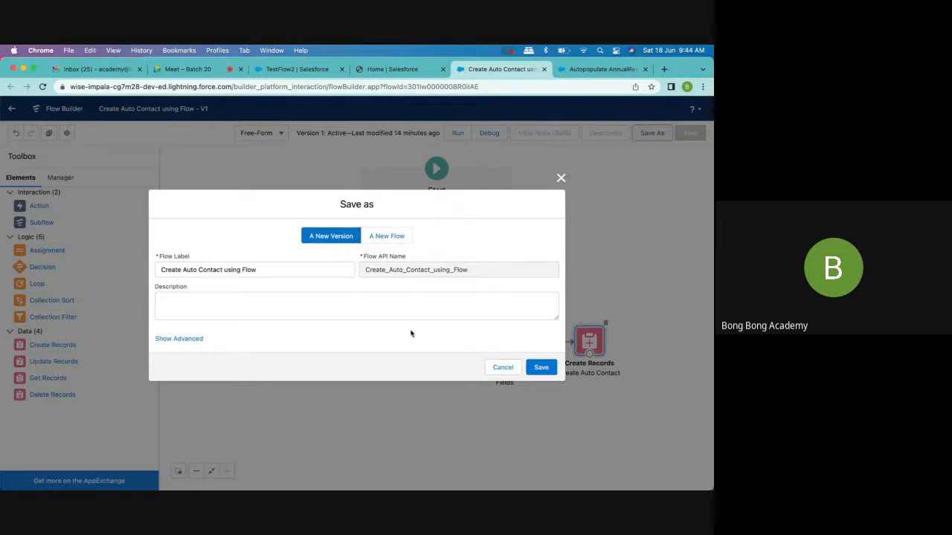
click(542, 368)
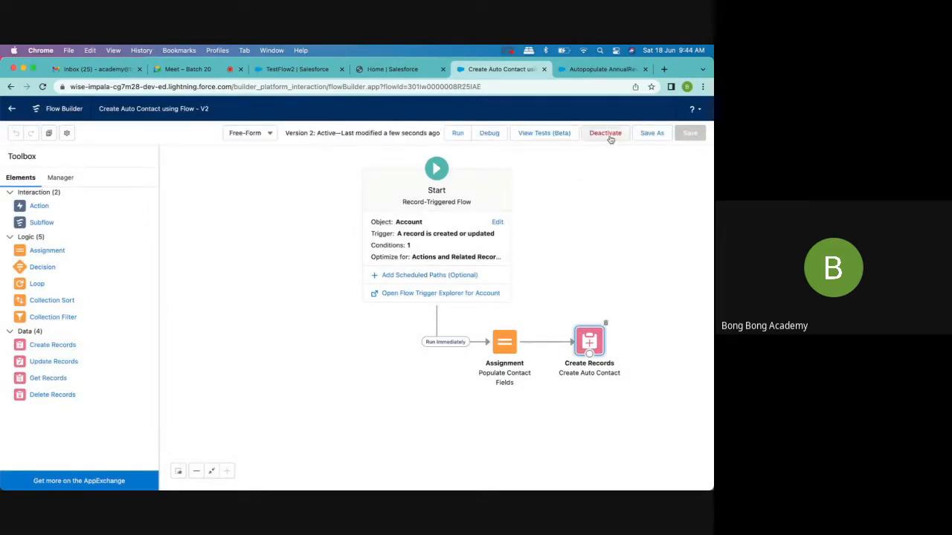
- Switch to the Sales app's accounts and start a new account with the name TestFlow
click(312, 70)
click(305, 134)
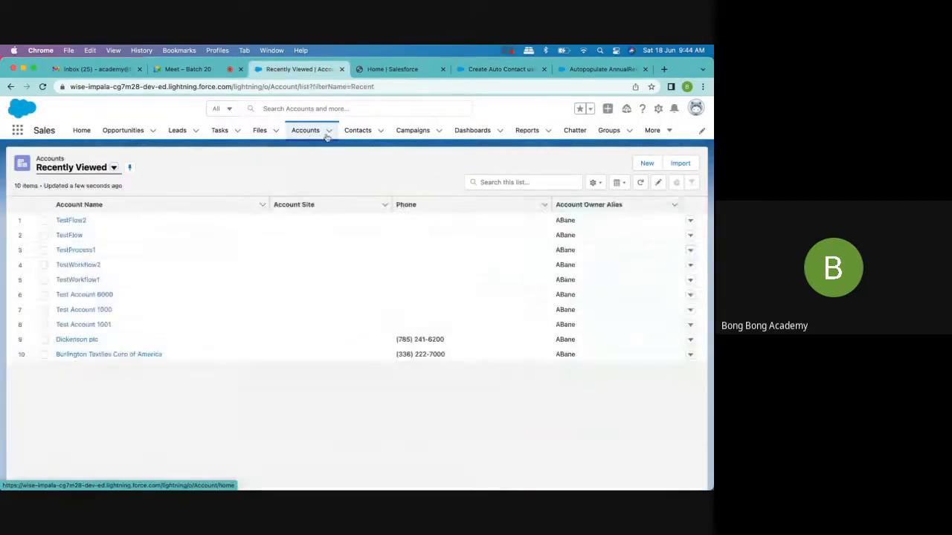
click(330, 133)
click(331, 153)
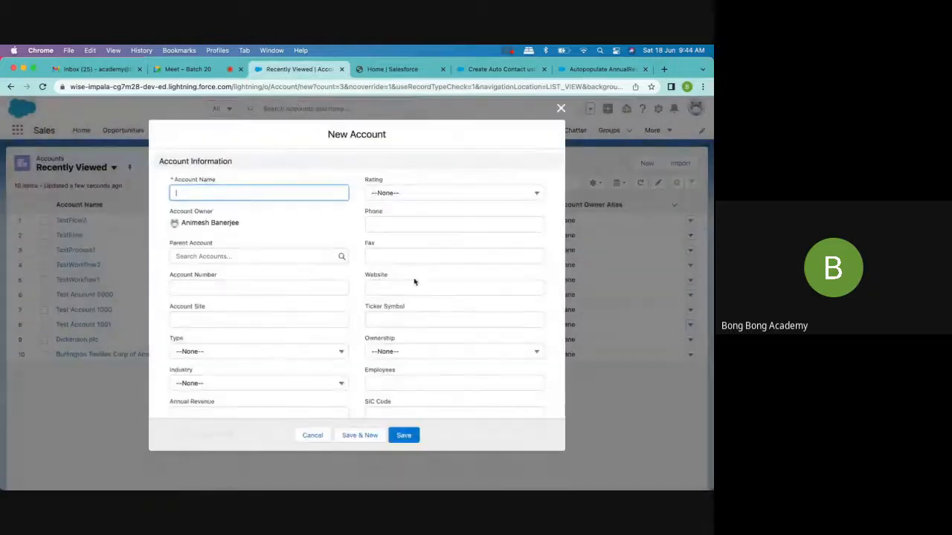
text(TestFlow3)
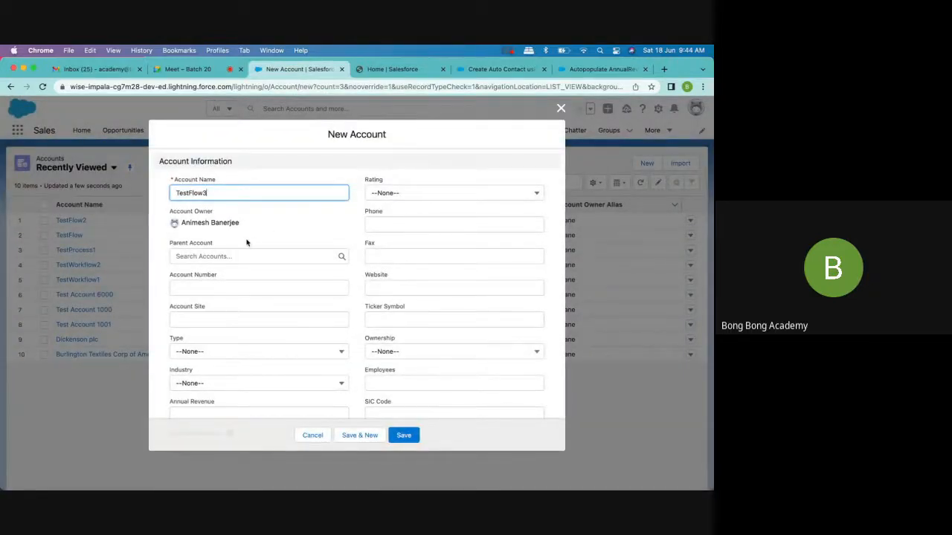
- Set the new account's Active field to Yes
scroll(244, 239, down, 2)
scroll(223, 320, down, 10)
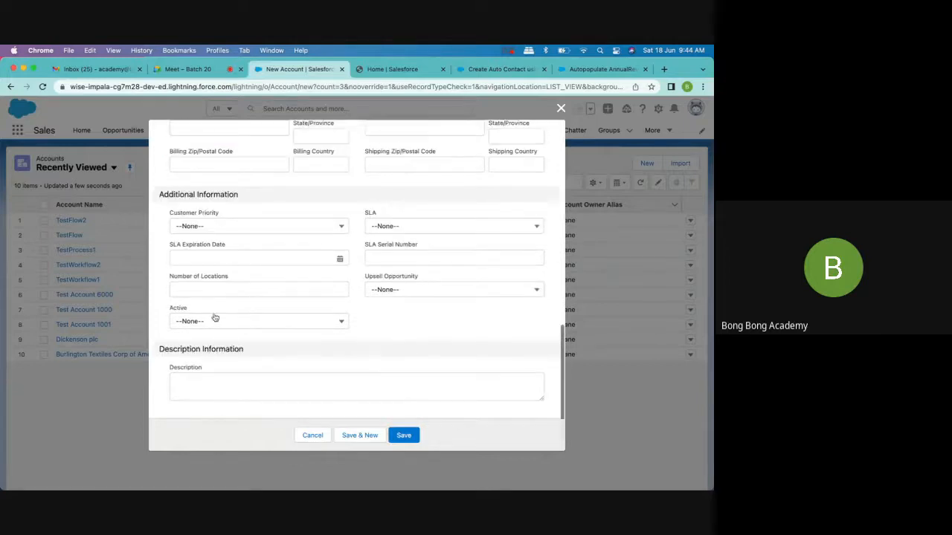
scroll(219, 369, up, 2)
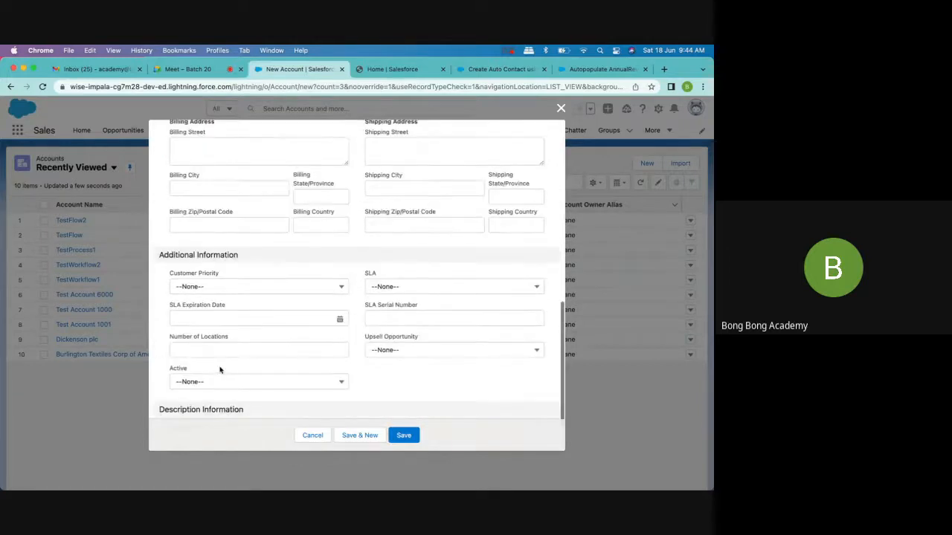
click(219, 381)
click(223, 419)
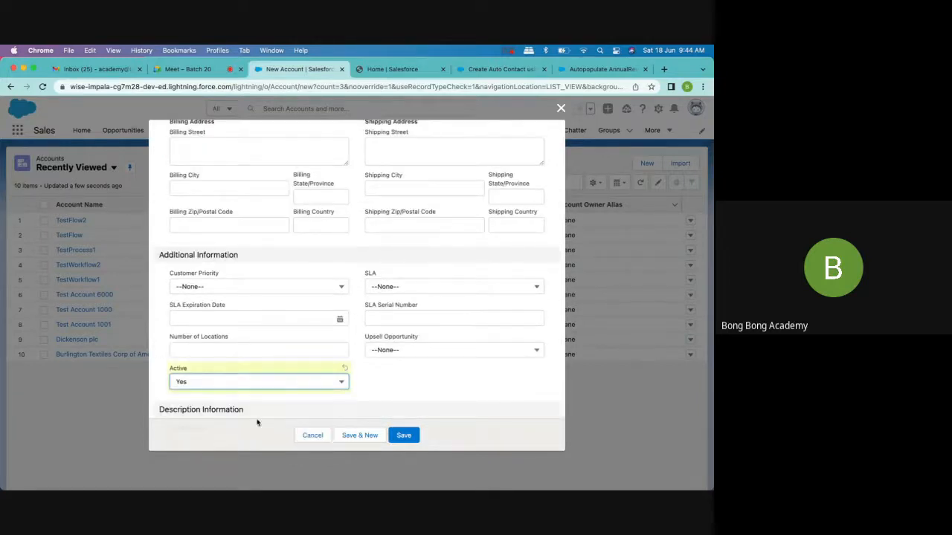
- Save the new account and check its related contacts, then return to the Create Auto Contact using Flow builder
click(417, 433)
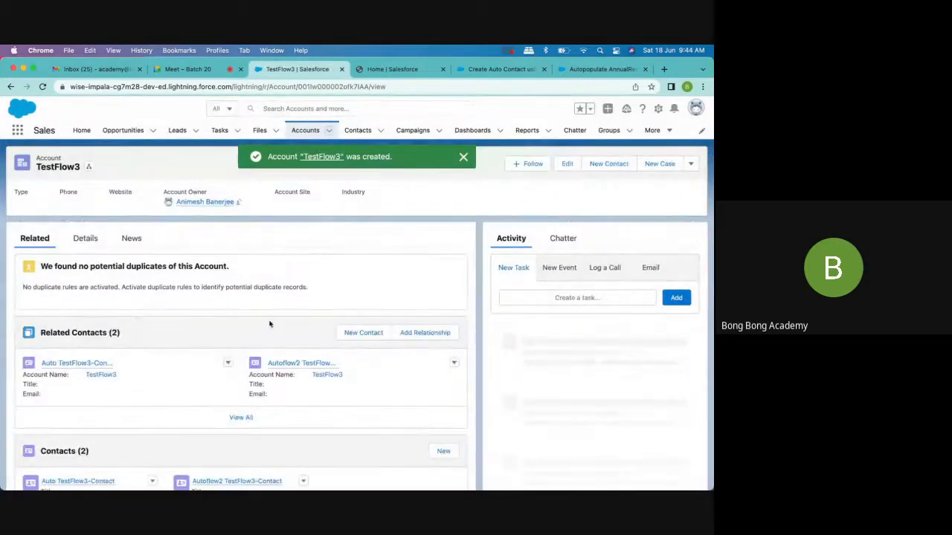
mouse_move(297, 366)
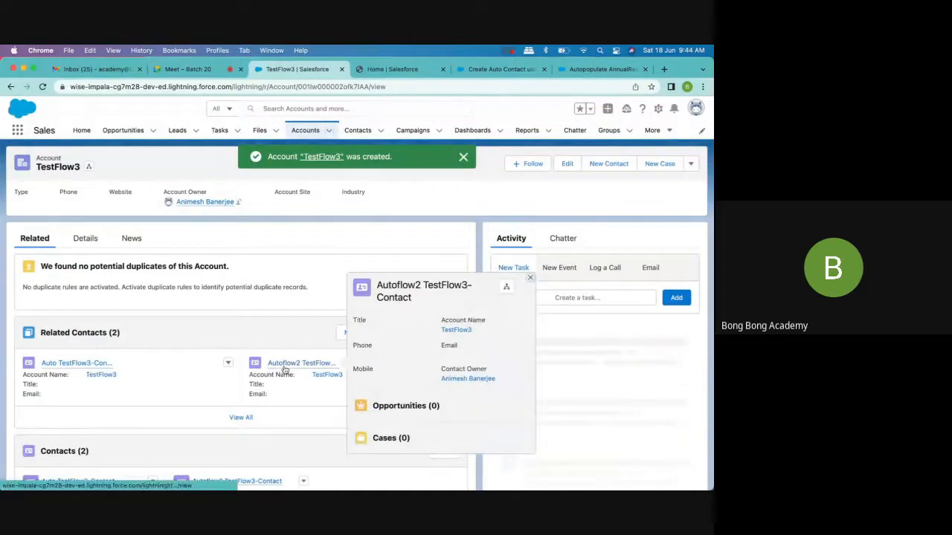
scroll(309, 290, down, 3)
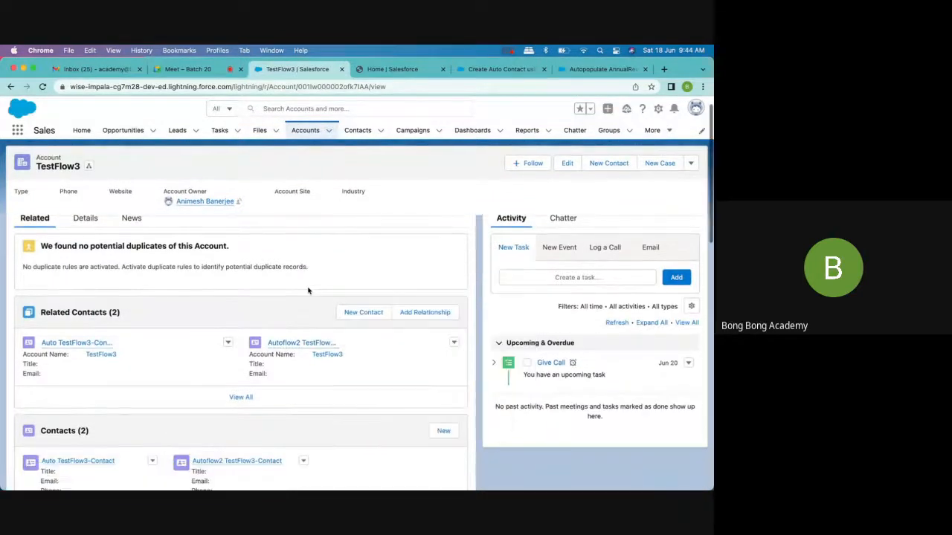
click(503, 69)
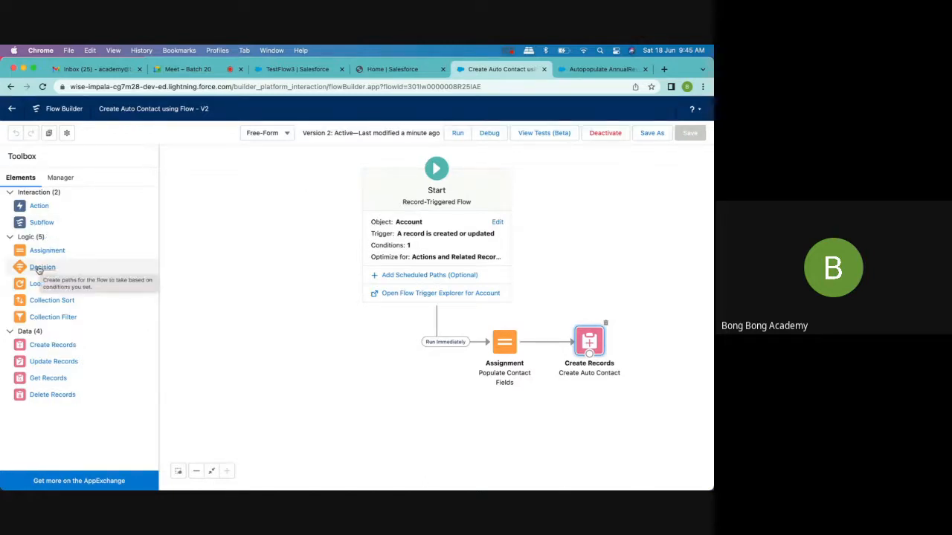
drag(39, 270, 298, 292)
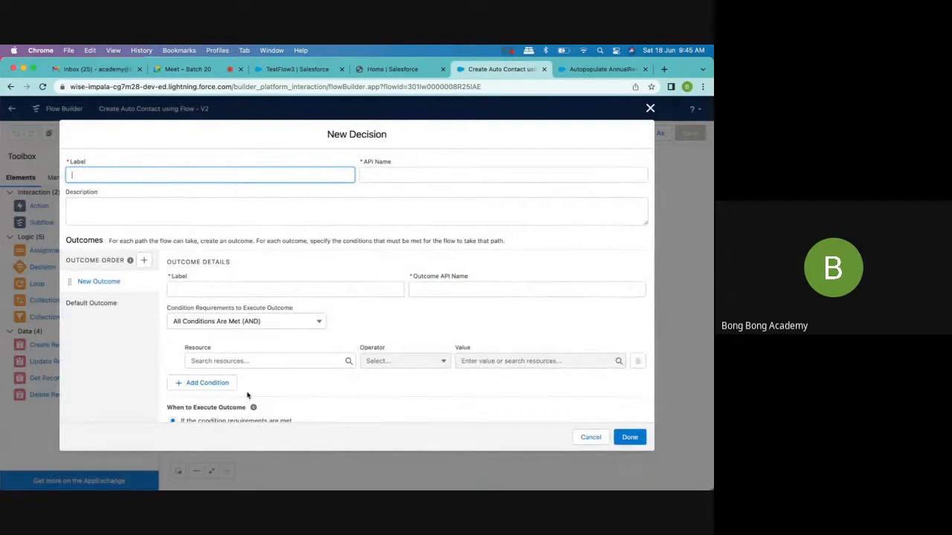
click(249, 395)
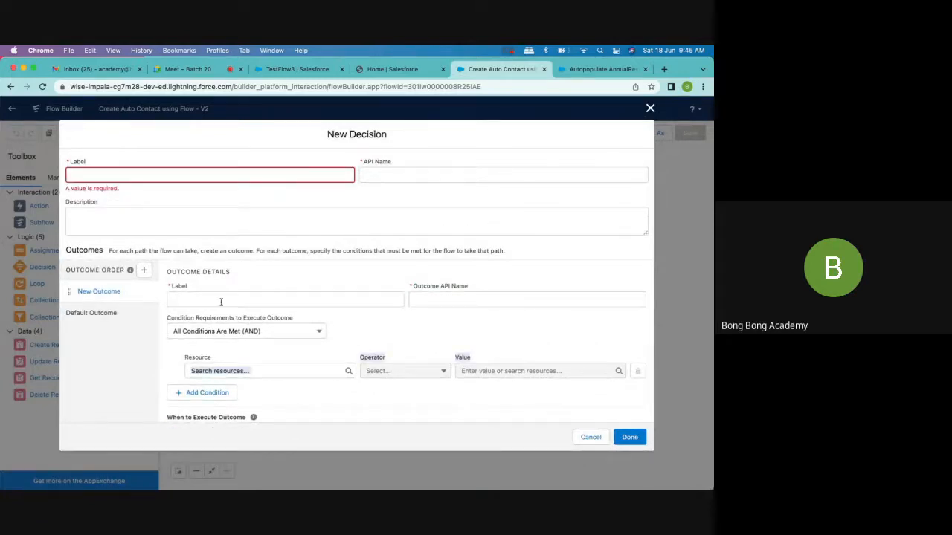
scroll(239, 300, down, 1)
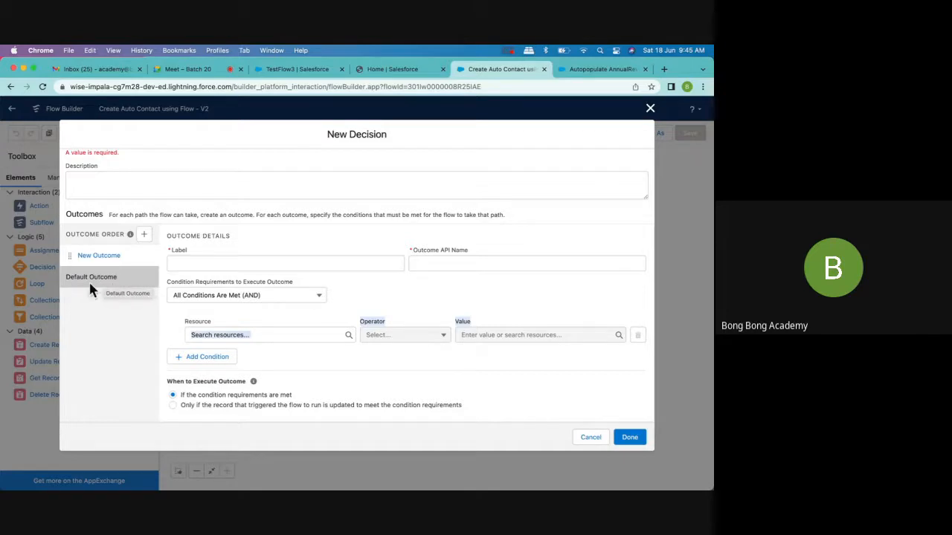
click(650, 108)
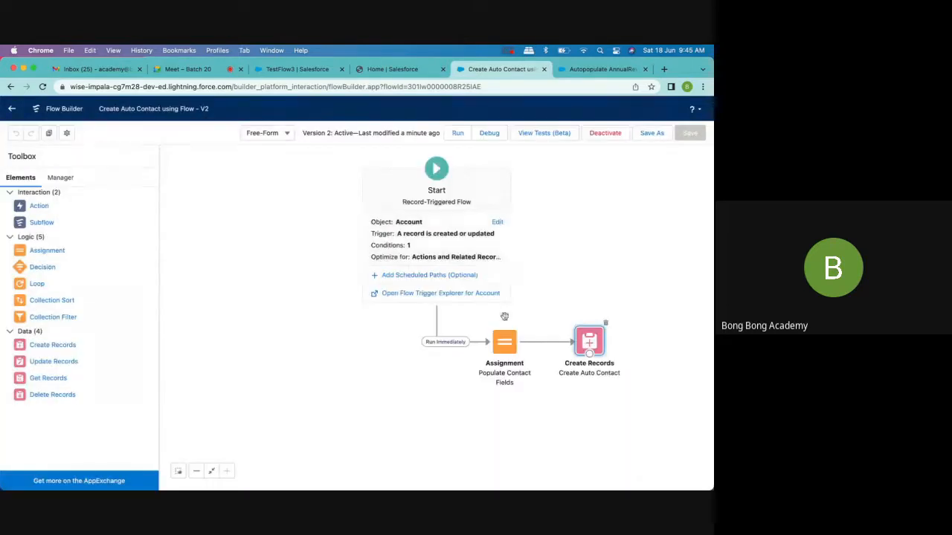
- Set the Start element's entry condition requirements to None
click(422, 256)
scroll(115, 276, down, 4)
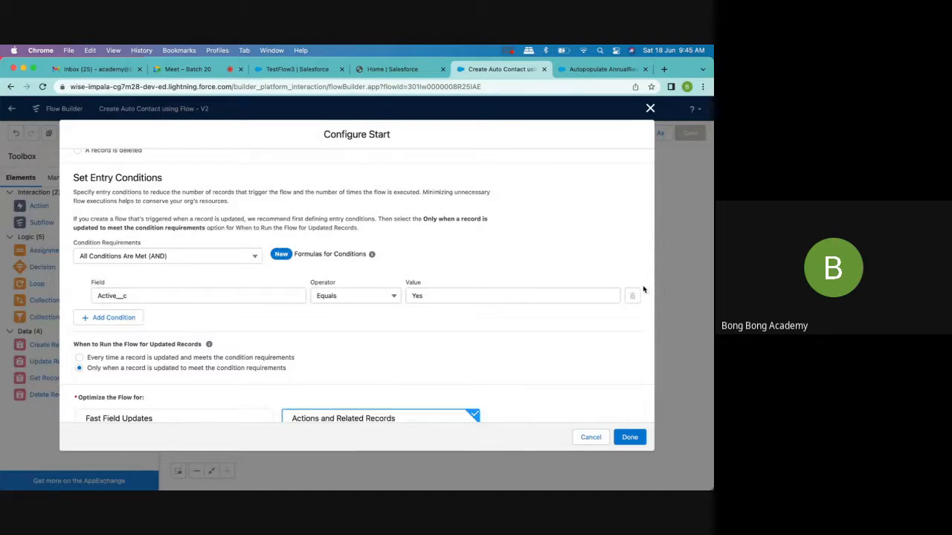
click(249, 258)
click(179, 275)
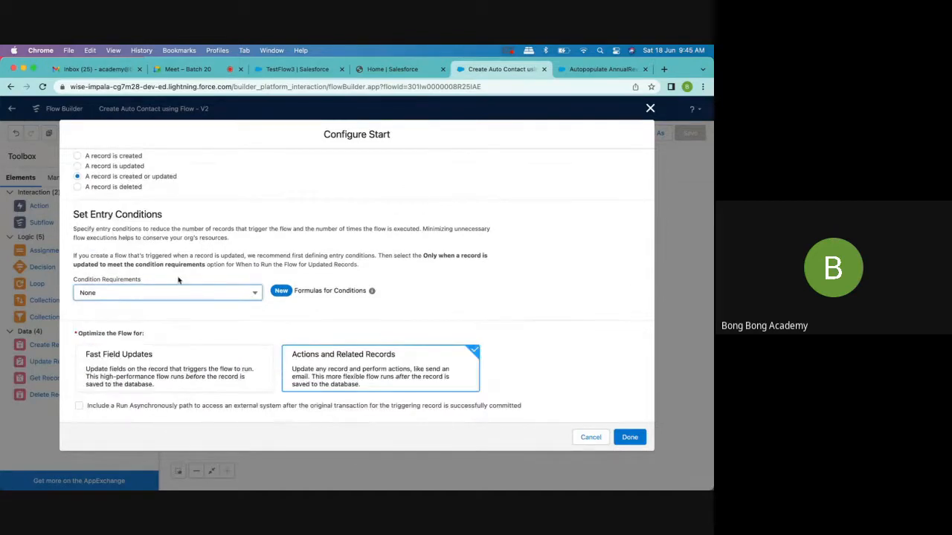
click(629, 438)
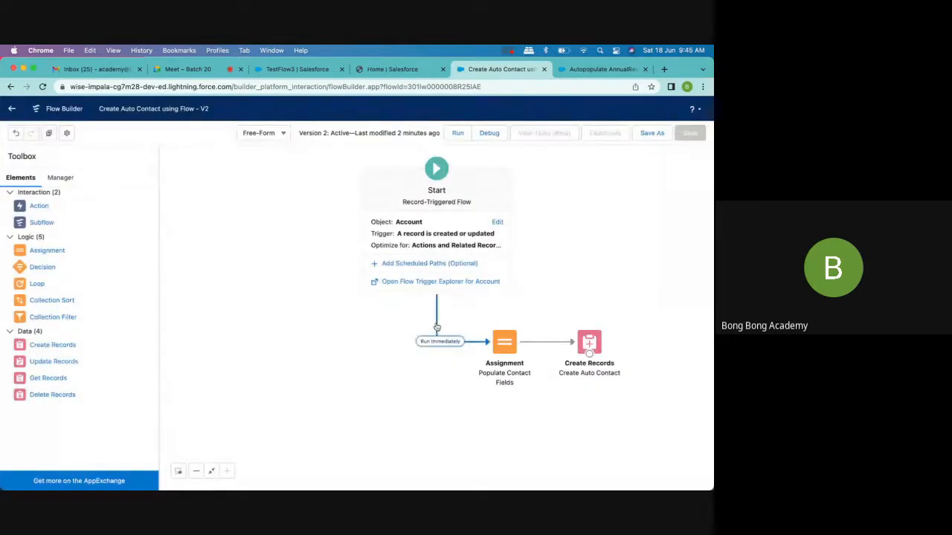
- Add a Decision element labelled Check Active Account beneath Start, with an outcome labelled Active Account
drag(38, 267, 405, 324)
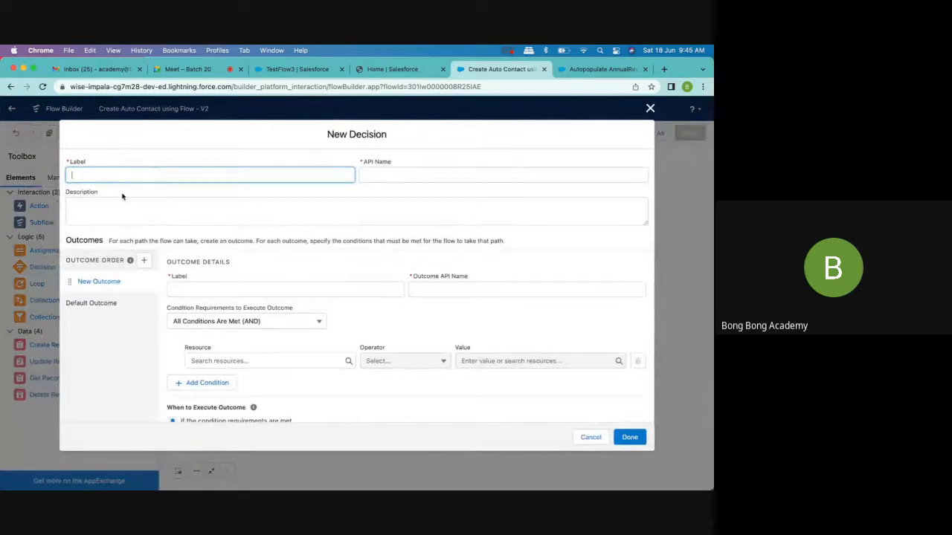
text(Is)
text(Check)
text( Active Account)
click(414, 176)
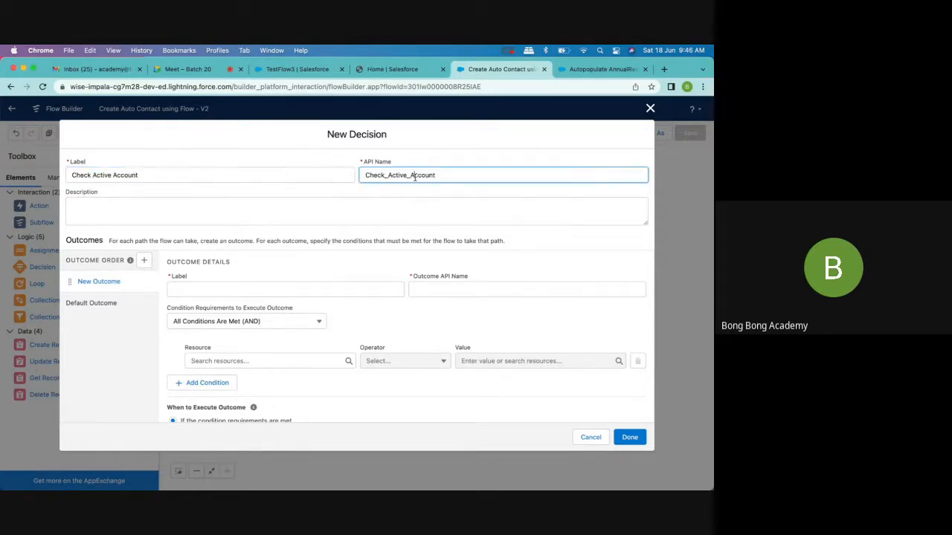
click(209, 291)
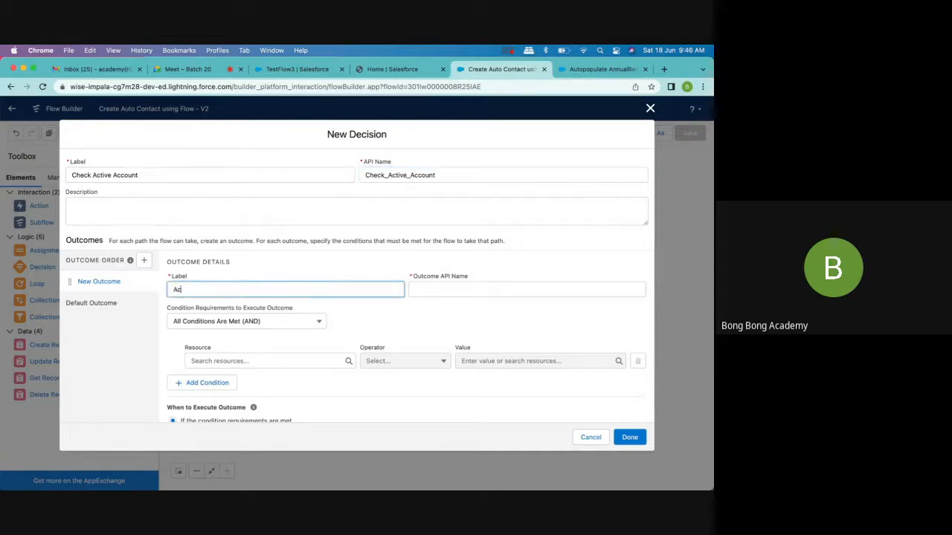
text(Active Account)
click(387, 335)
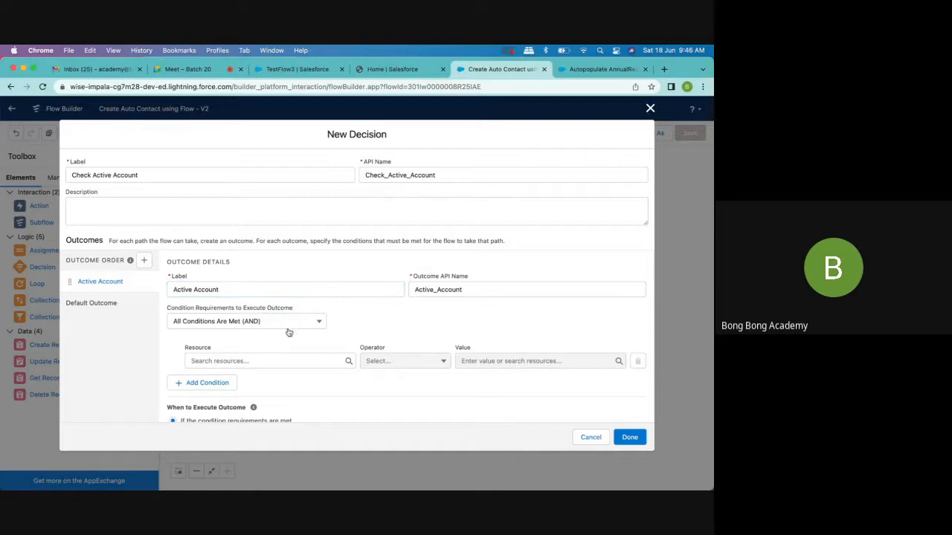
- Set the Active Account outcome's condition to $Record > Active Equals Yes and finish the decision
click(237, 361)
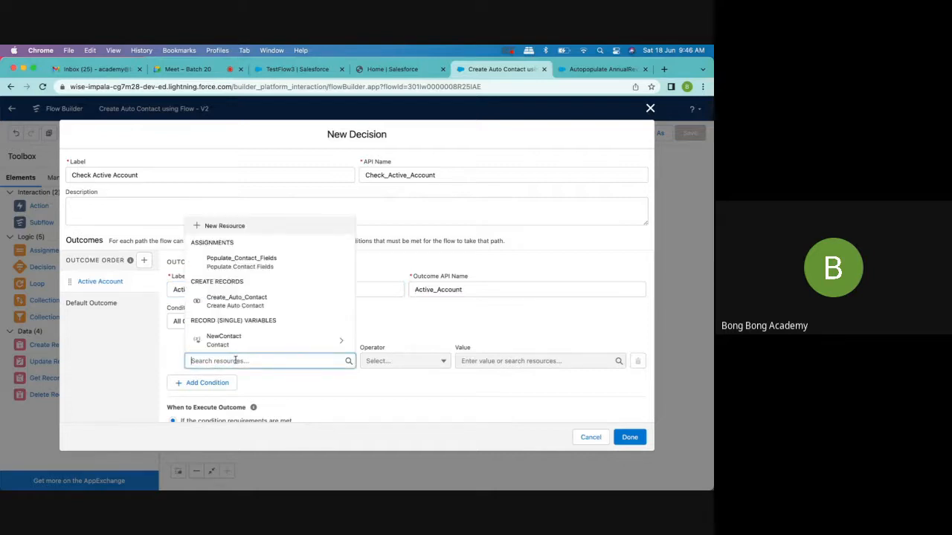
text(re)
click(249, 316)
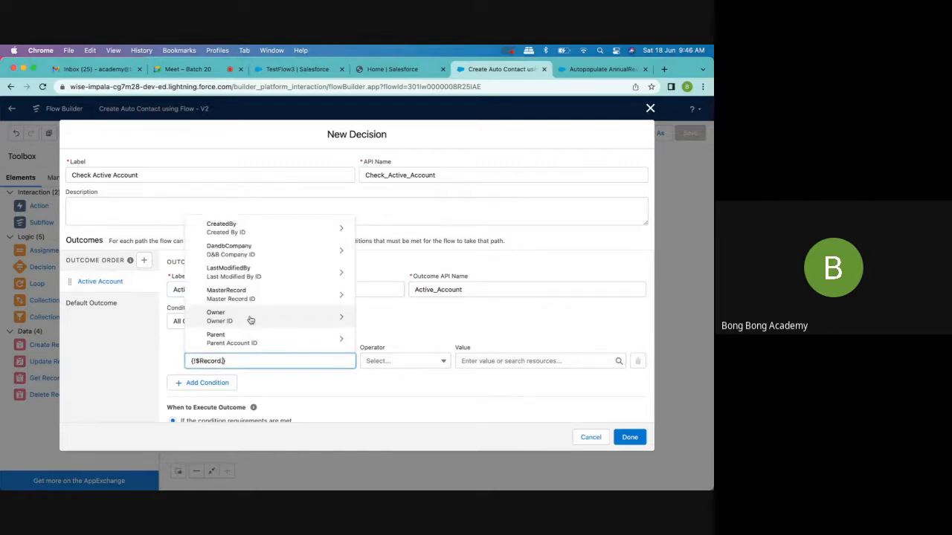
text(ac)
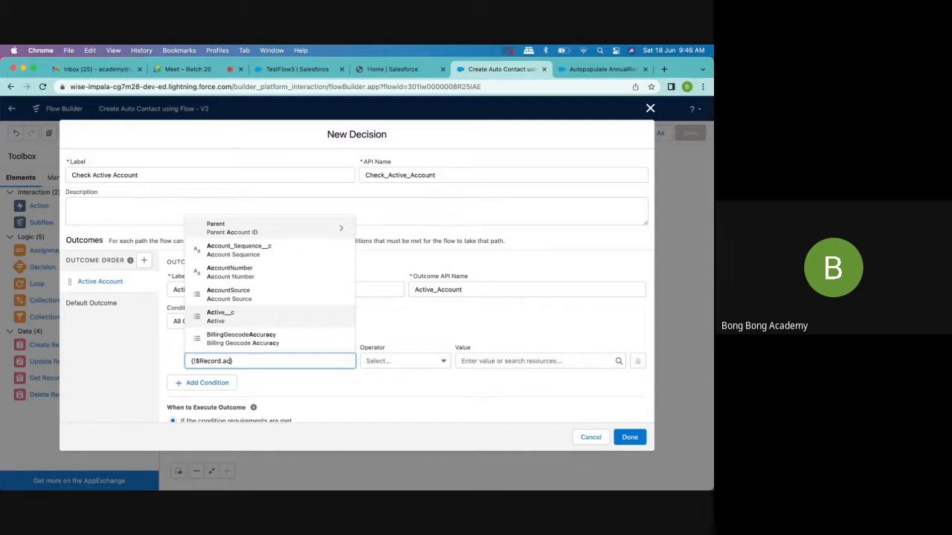
click(260, 318)
click(511, 363)
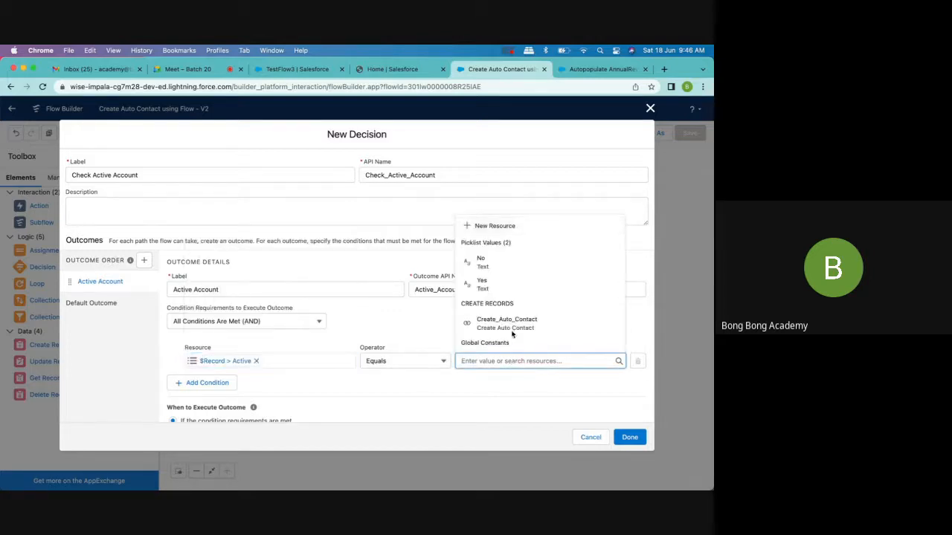
click(504, 287)
scroll(410, 342, down, 1)
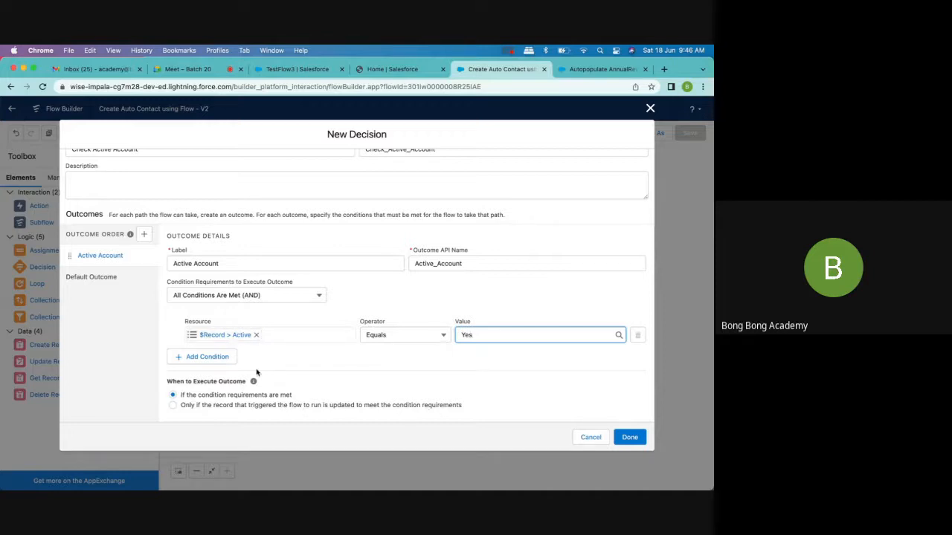
click(638, 437)
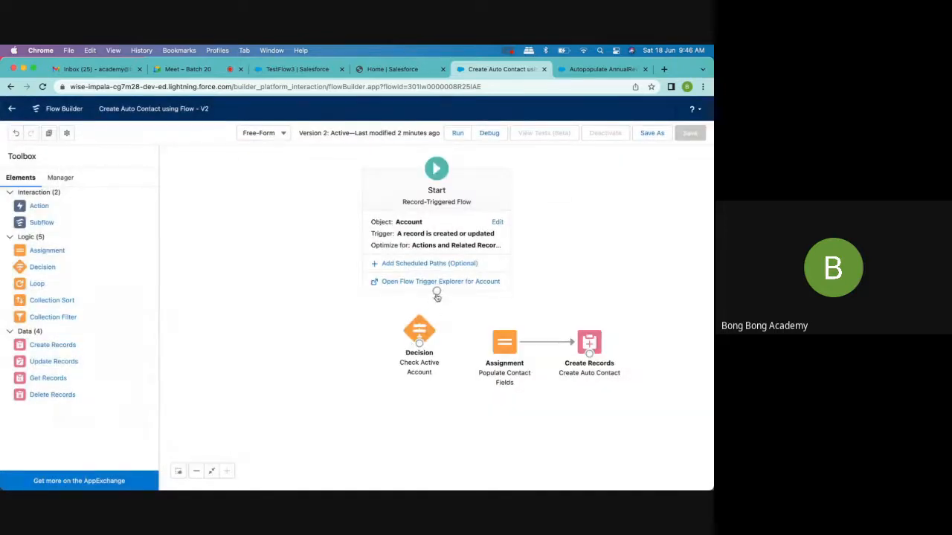
- Connect Start to Check Active Account, route its Active Account outcome to Populate Contact Fields, and move that assignment lower on the canvas
drag(436, 292, 495, 350)
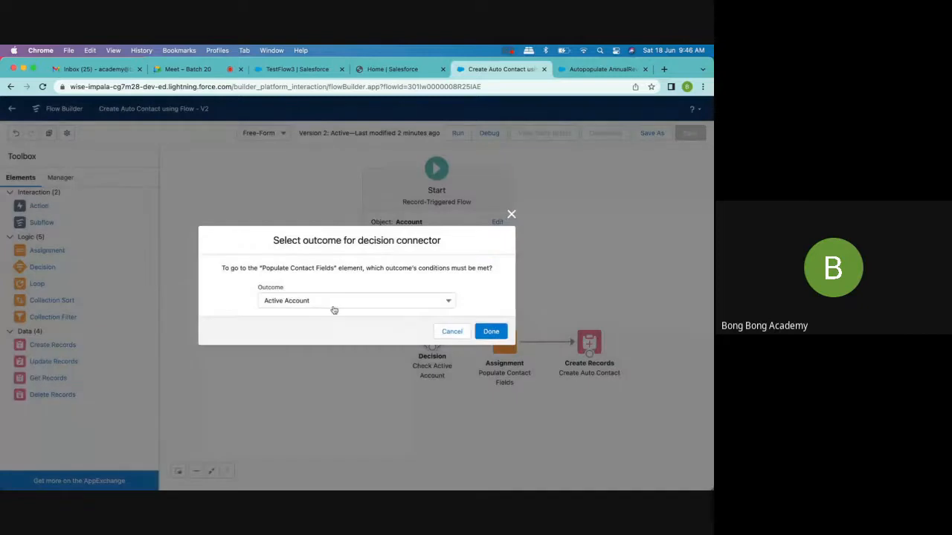
click(324, 301)
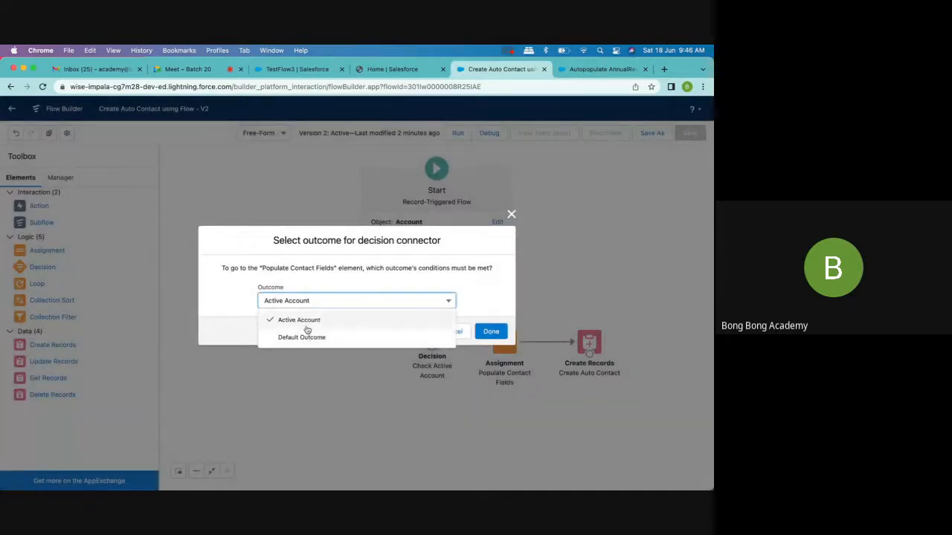
click(298, 320)
click(491, 331)
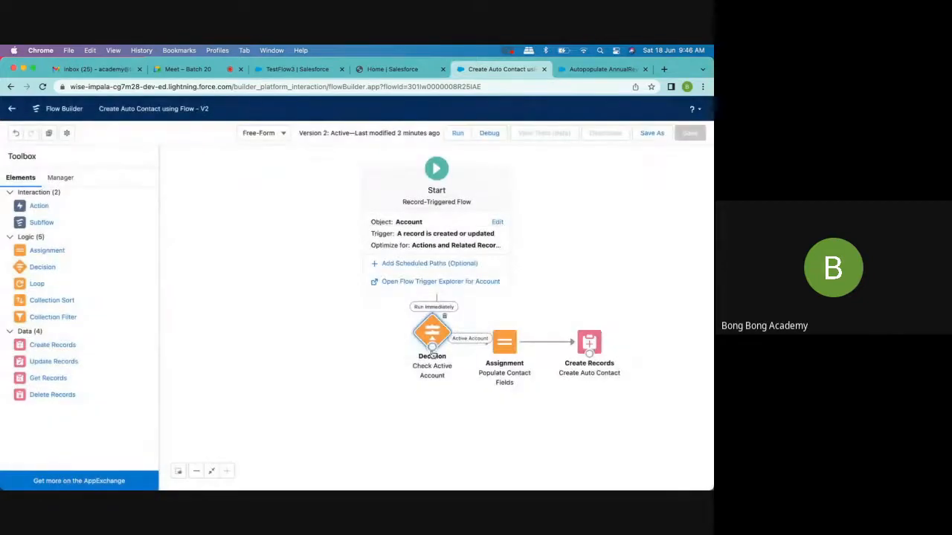
drag(432, 347, 361, 431)
drag(503, 360, 500, 421)
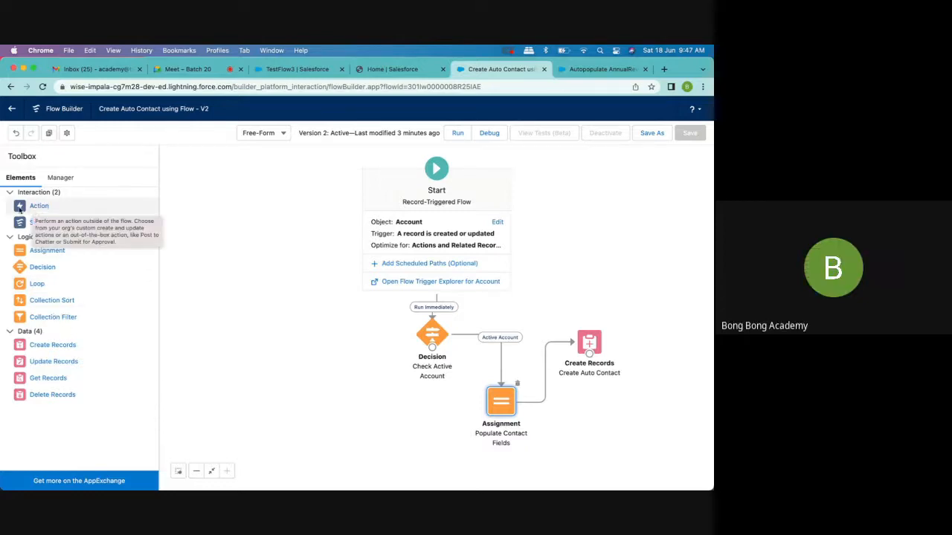
click(32, 210)
drag(33, 211, 295, 370)
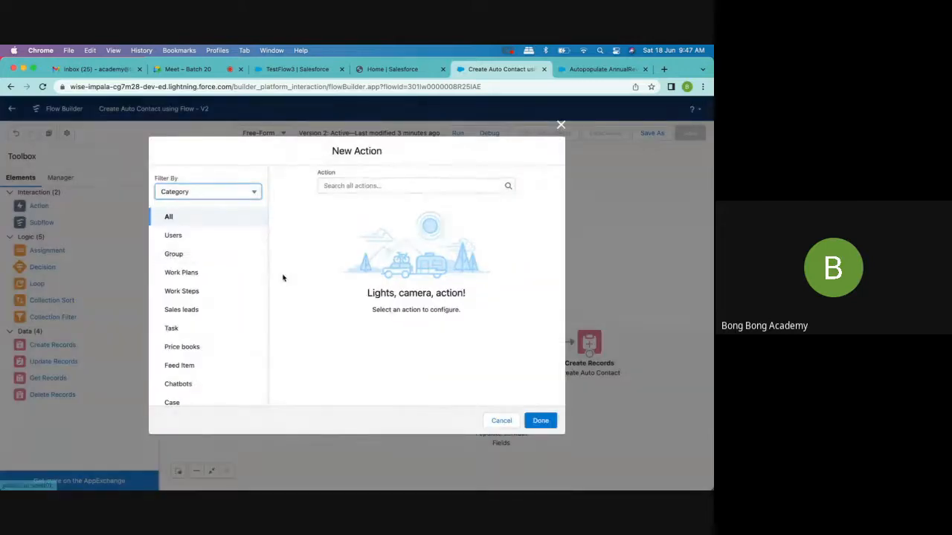
click(371, 187)
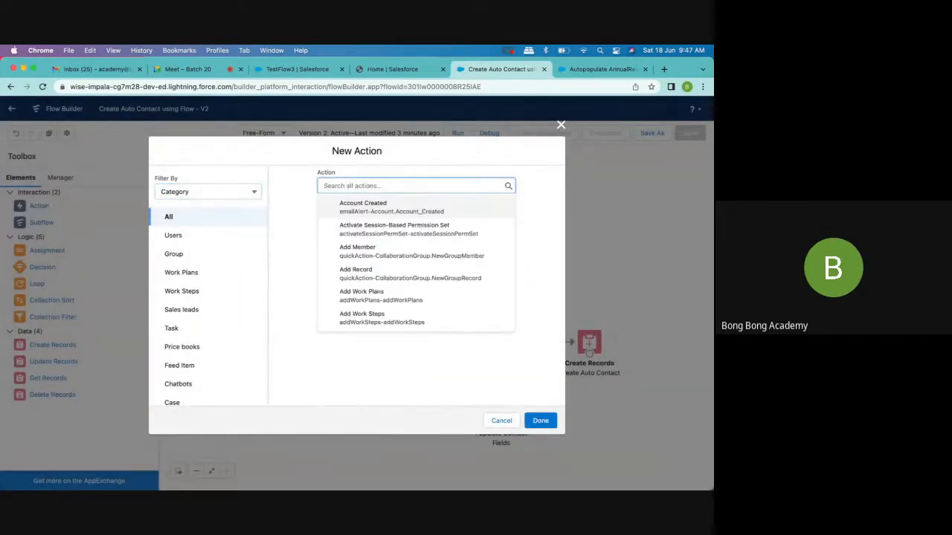
text(no)
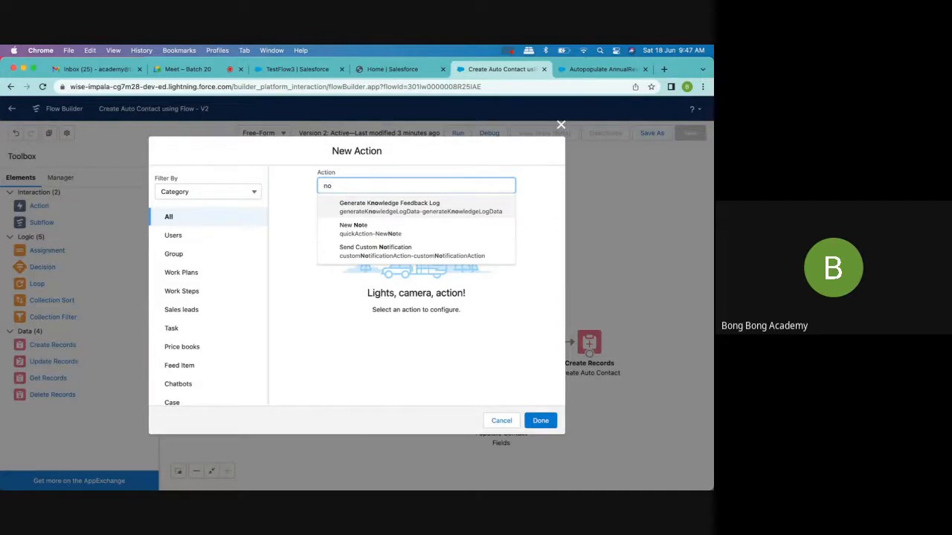
text(ti)
click(395, 208)
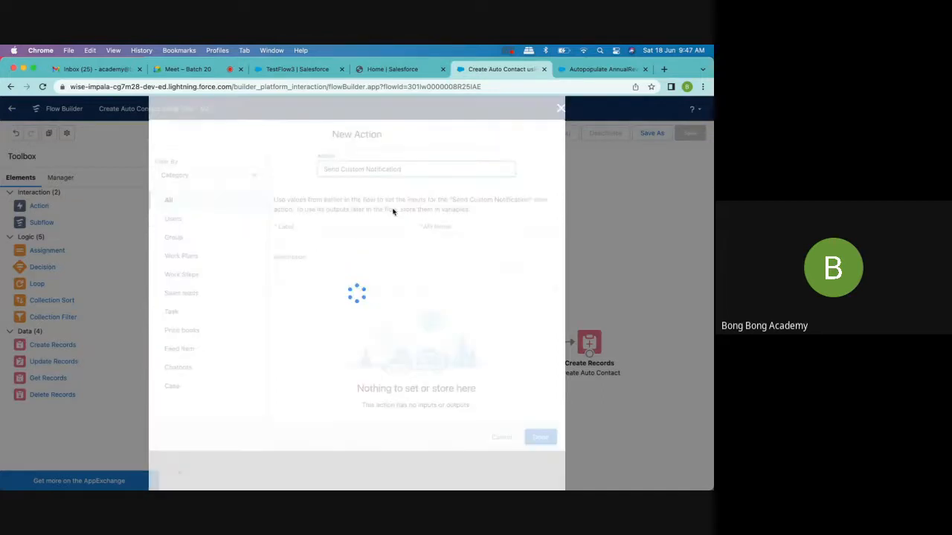
click(561, 108)
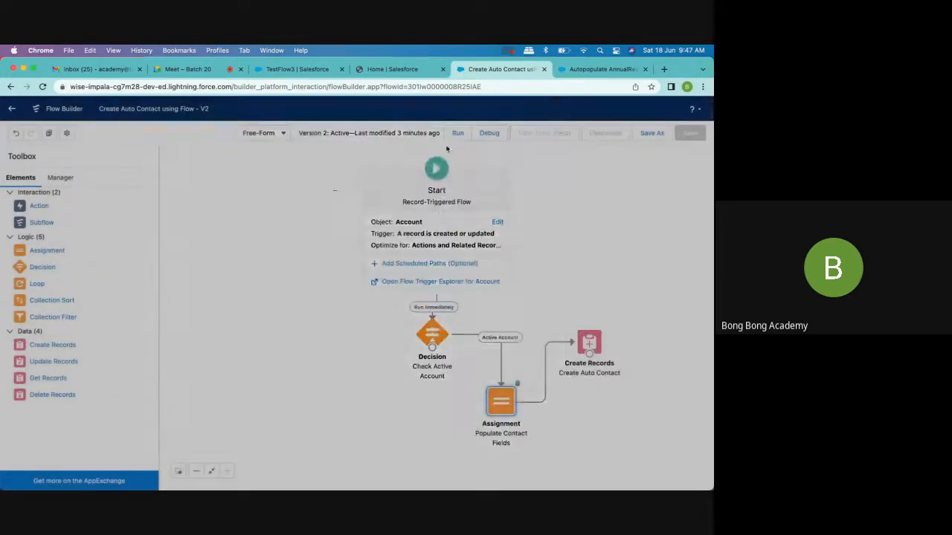
- Add an Action element to the canvas, filter the actions to the Email category and choose Send Email
click(39, 206)
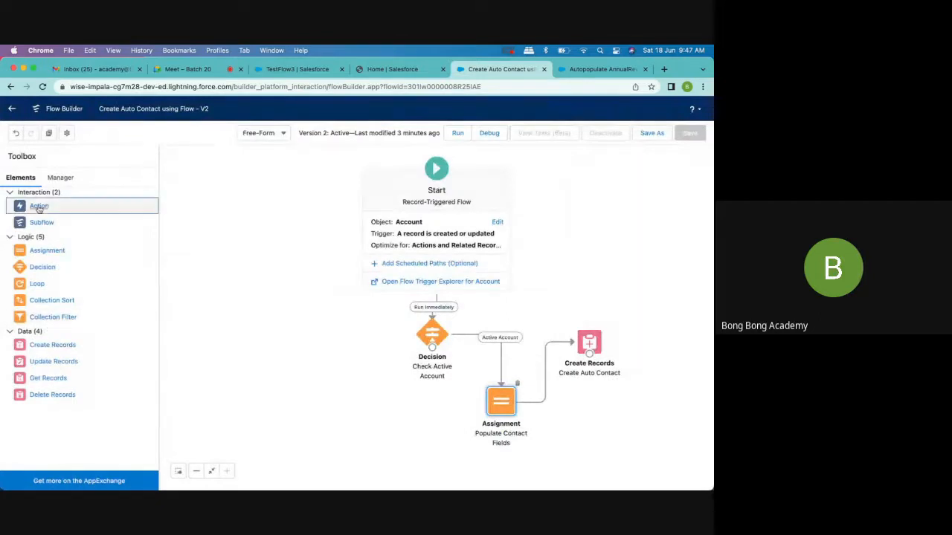
drag(64, 216, 217, 308)
scroll(205, 261, down, 5)
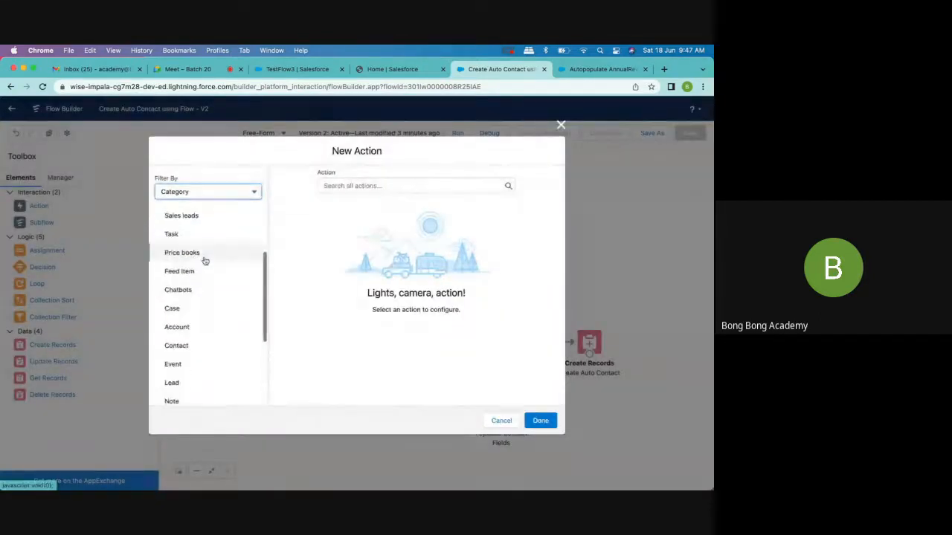
click(176, 390)
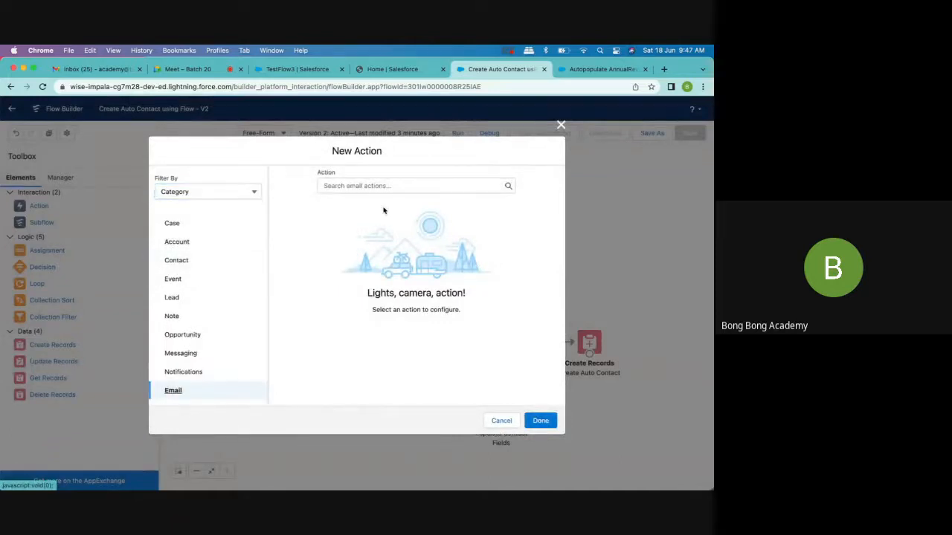
click(355, 186)
click(362, 207)
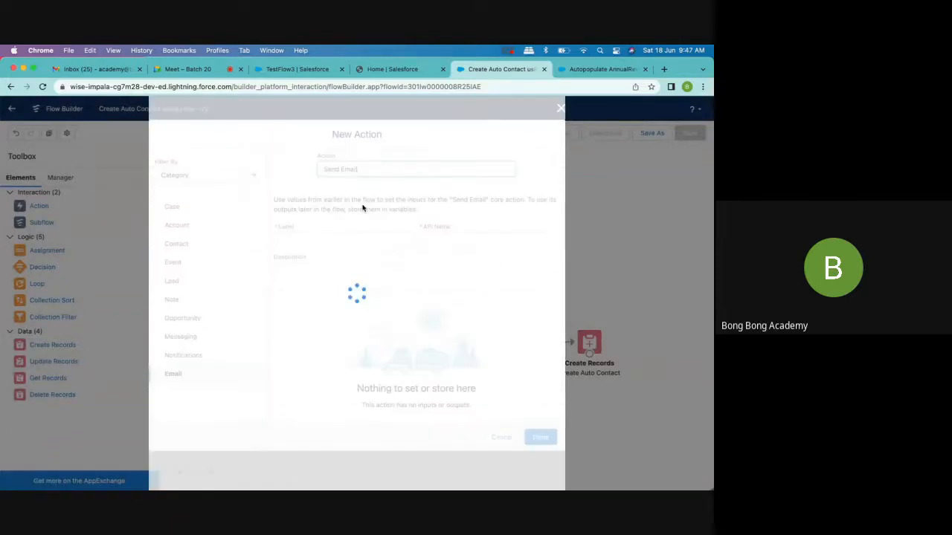
- Label the Send Email action Not Active, with the API name Not_Active
scroll(336, 269, down, 2)
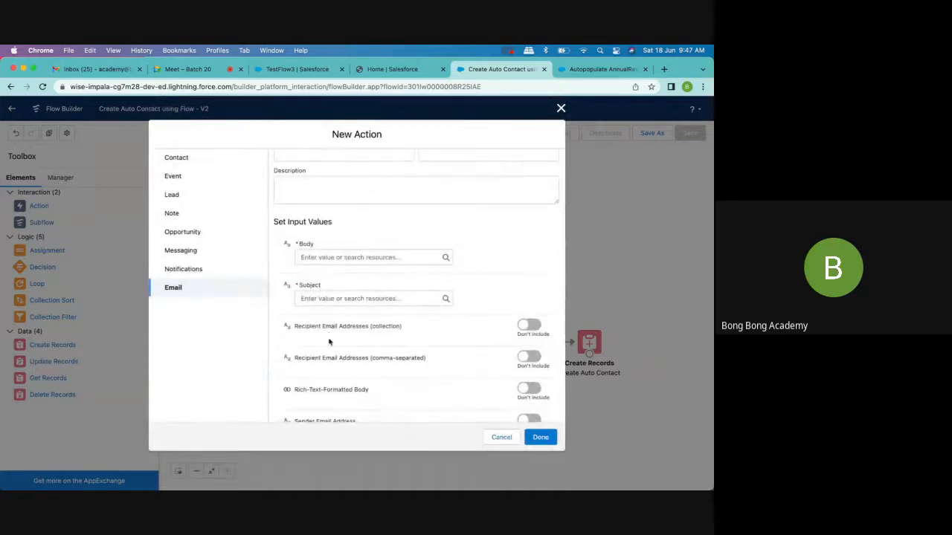
scroll(330, 338, up, 2)
click(299, 238)
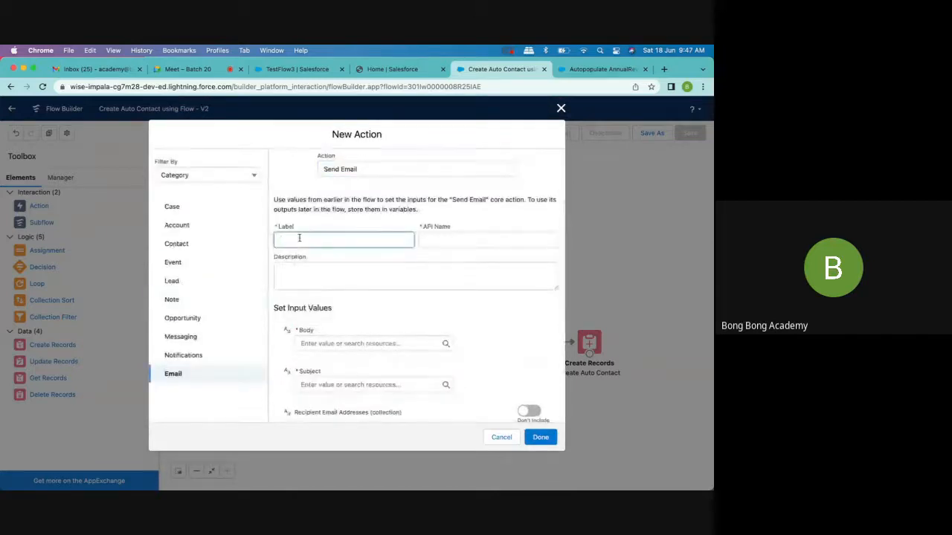
text(No)
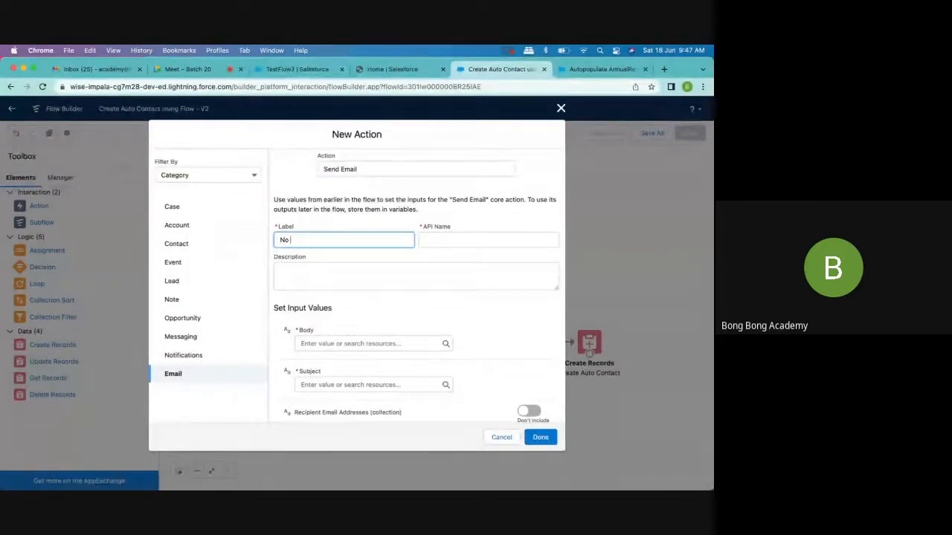
key(BackSpace)
key(BackSpace)
text(iot)
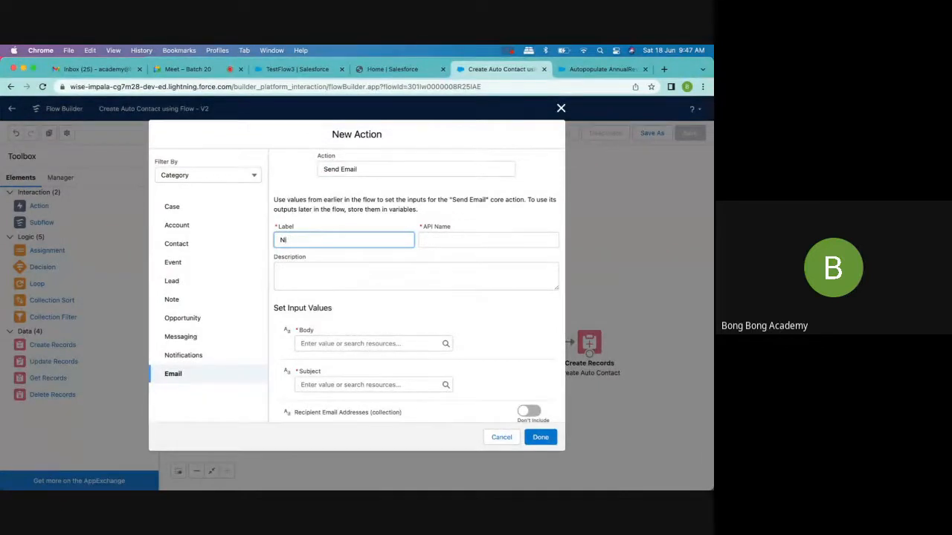
text(ot Active)
click(476, 241)
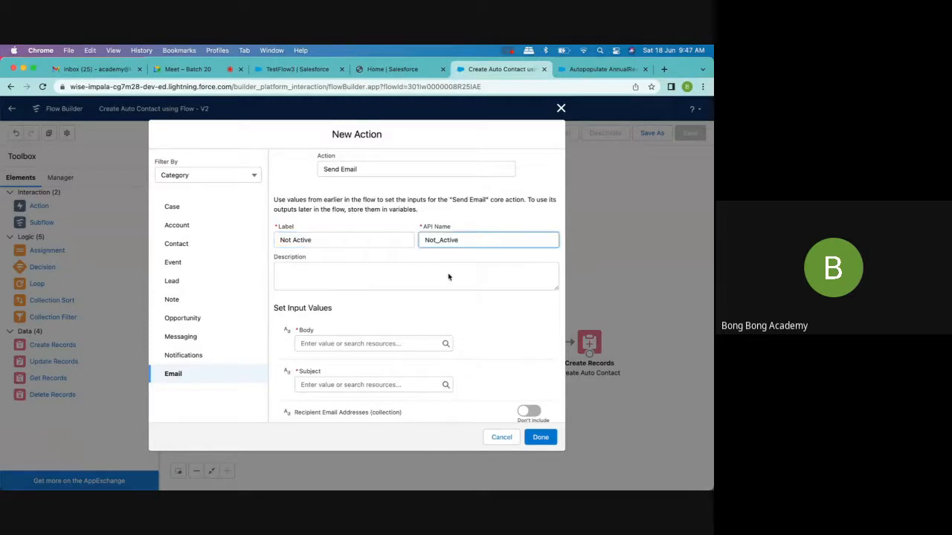
- Set the email's Body and Subject to "Flow did not fire" and include Recipient Email Addresses (collection)
click(342, 344)
text(Flow)
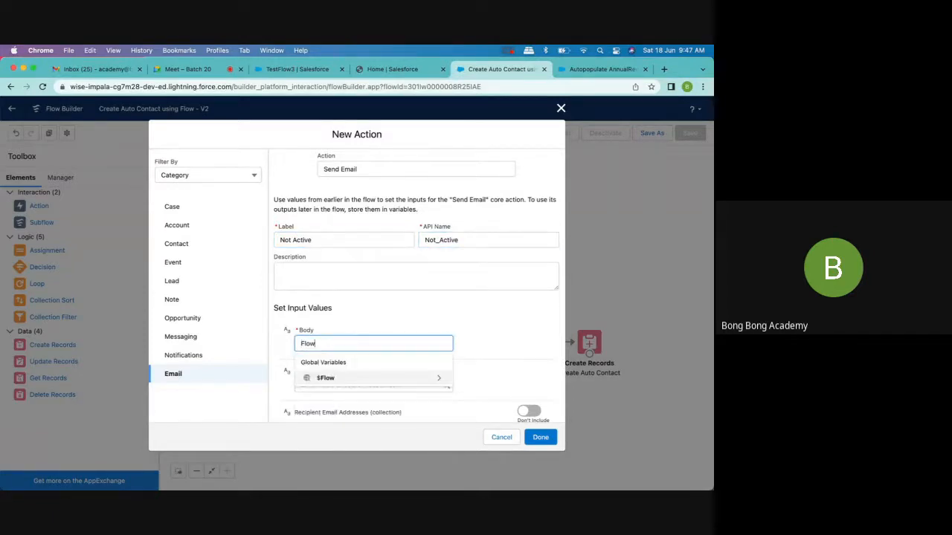
text( did not fire)
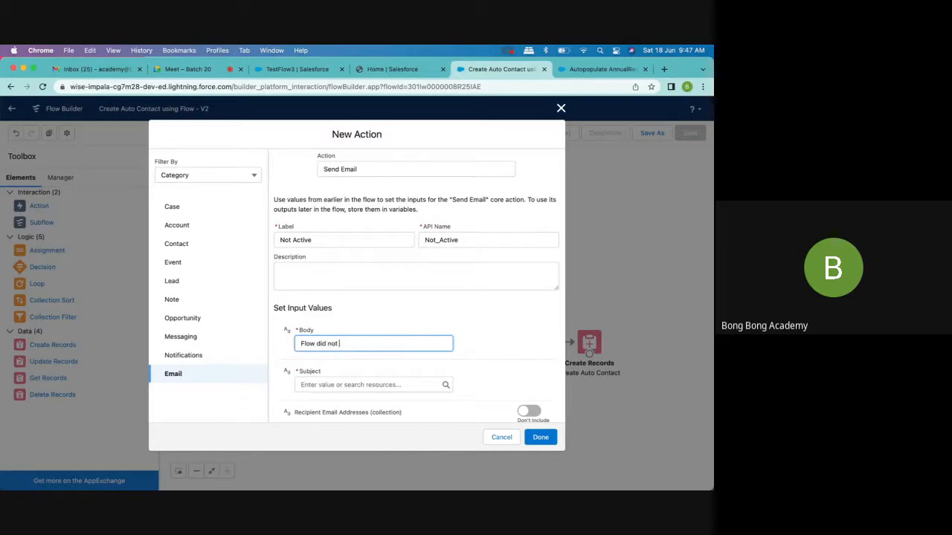
click(375, 383)
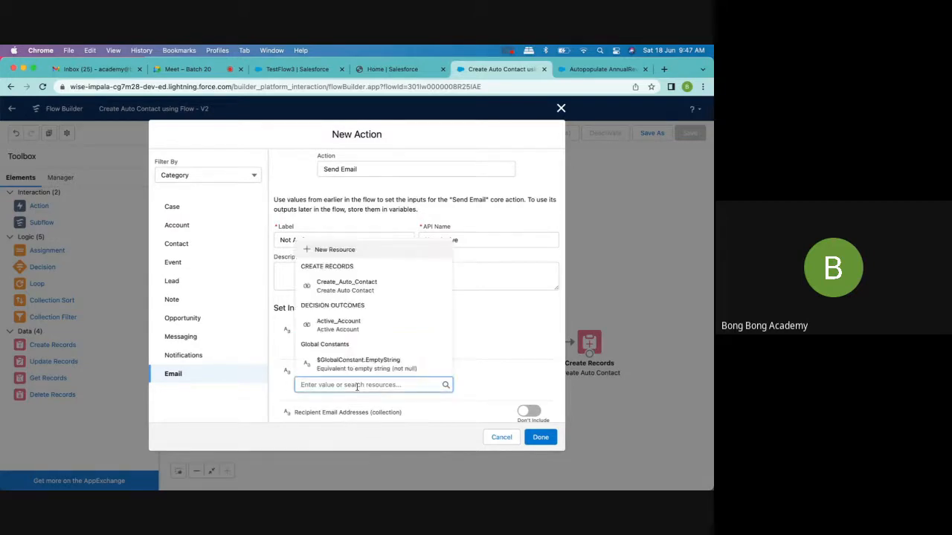
text(Flow did )
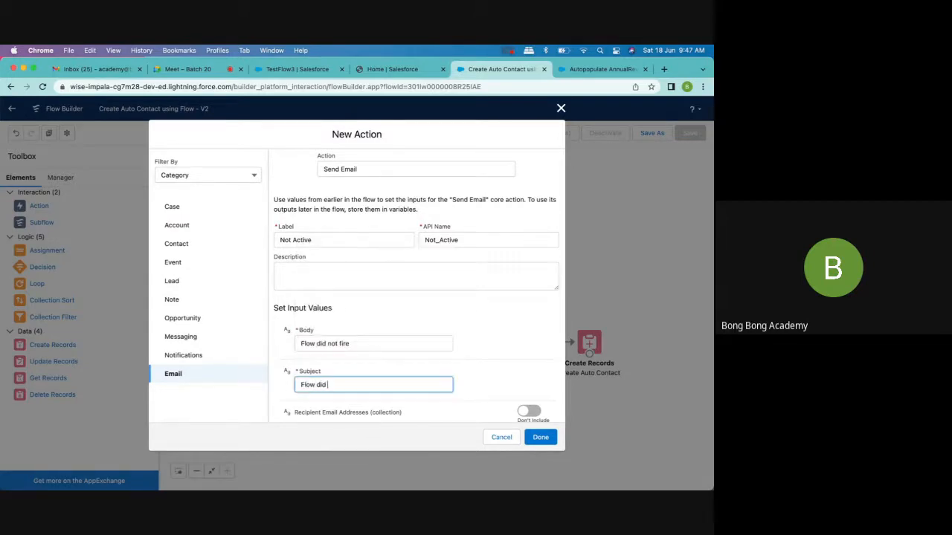
text(not fire)
scroll(429, 364, down, 4)
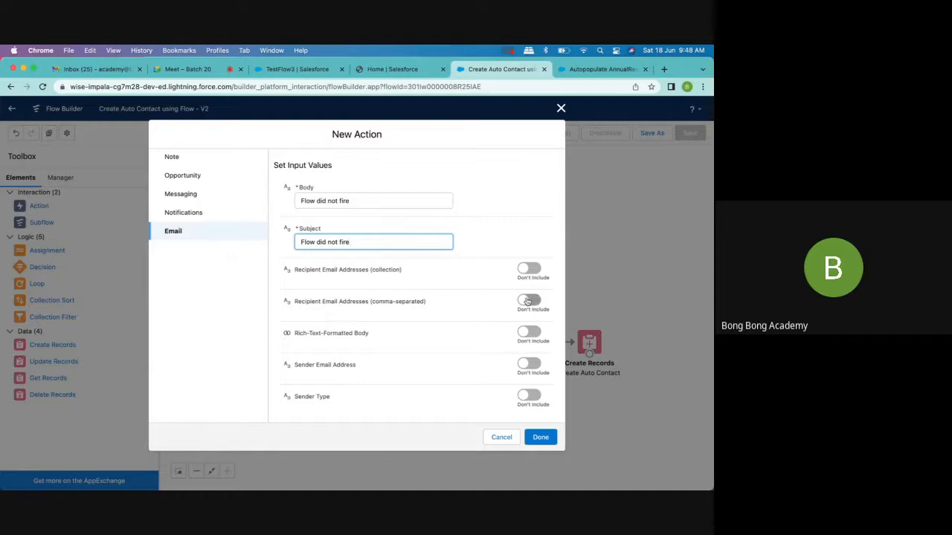
click(532, 273)
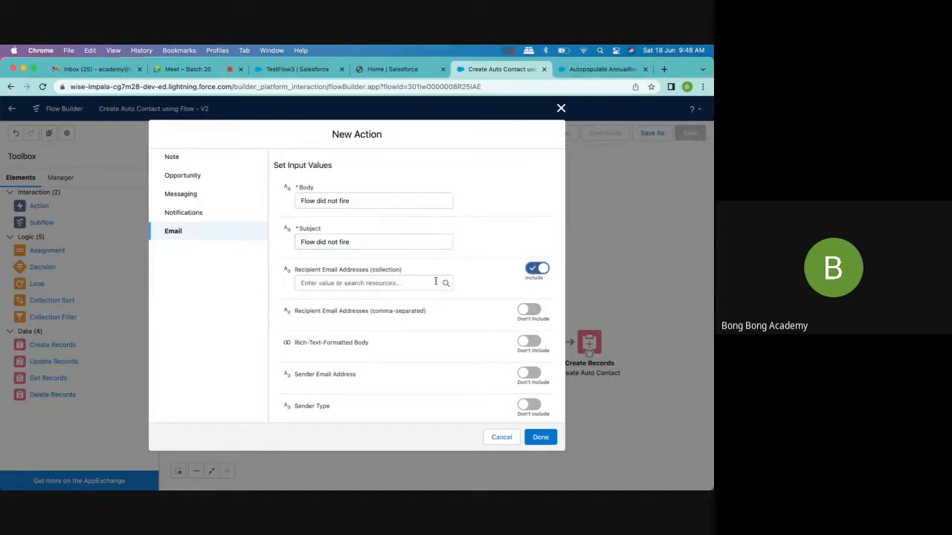
- Try $Record > Owner as the value for Recipient Email Addresses (collection)
click(373, 283)
text(rec)
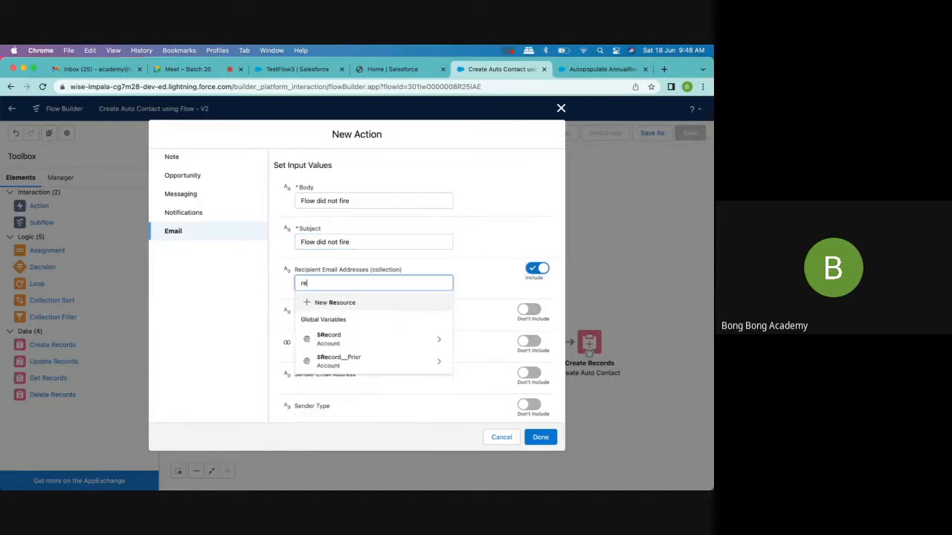
click(372, 336)
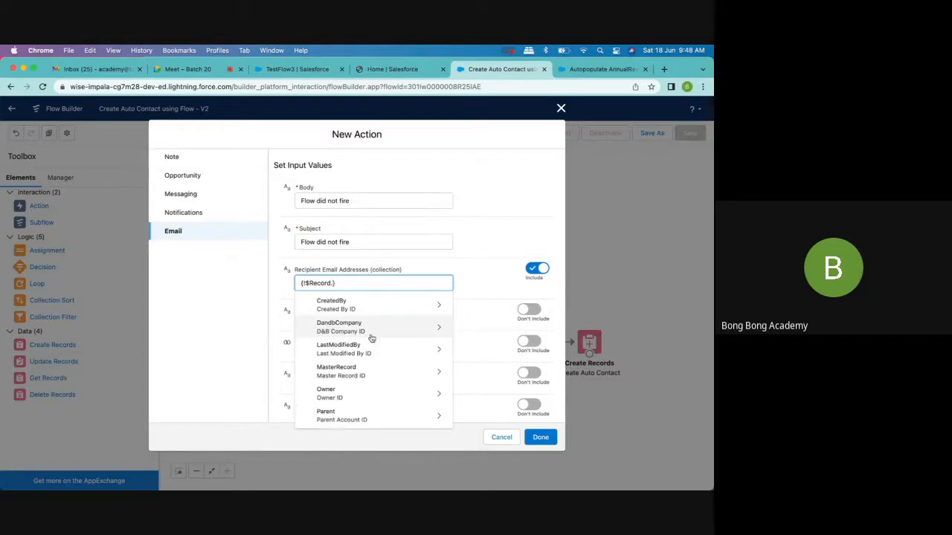
text(ord.Ow)
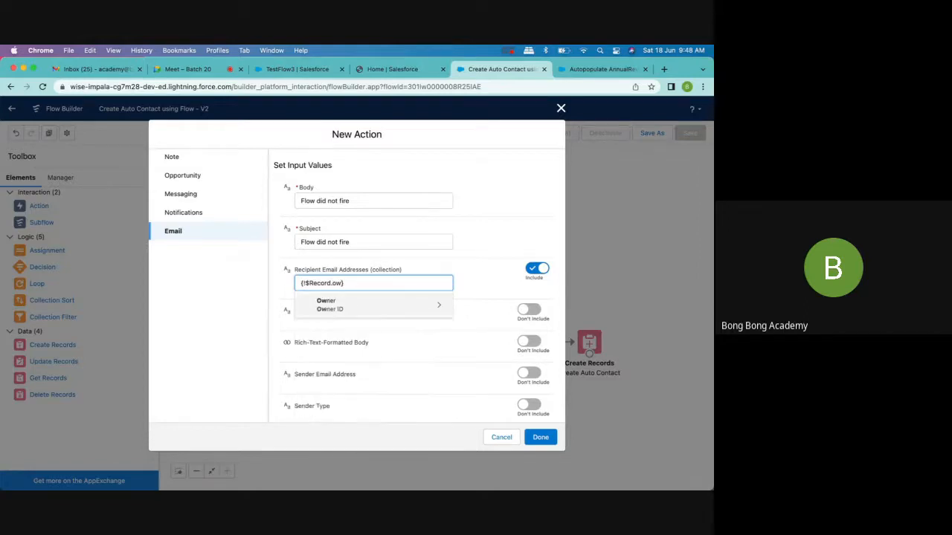
click(359, 308)
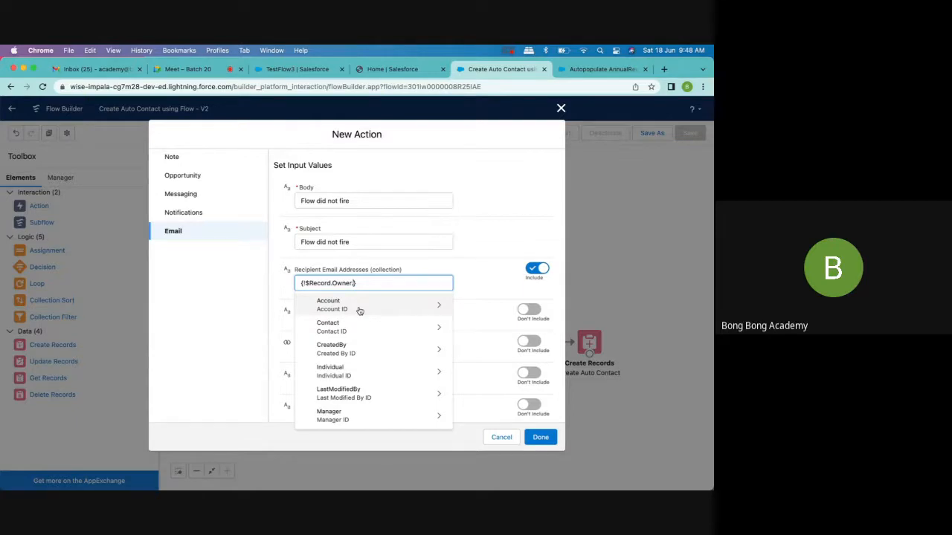
scroll(359, 311, down, 2)
click(503, 182)
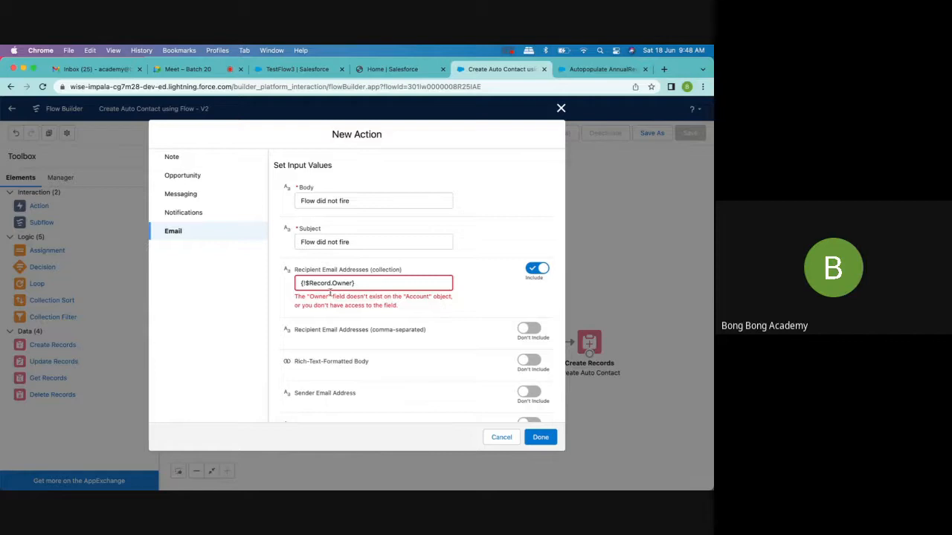
click(356, 284)
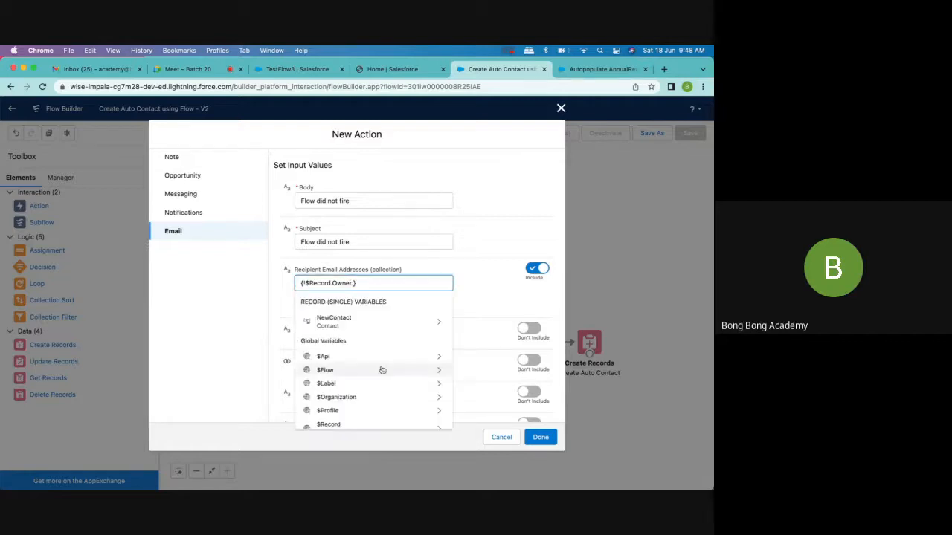
scroll(382, 370, down, 3)
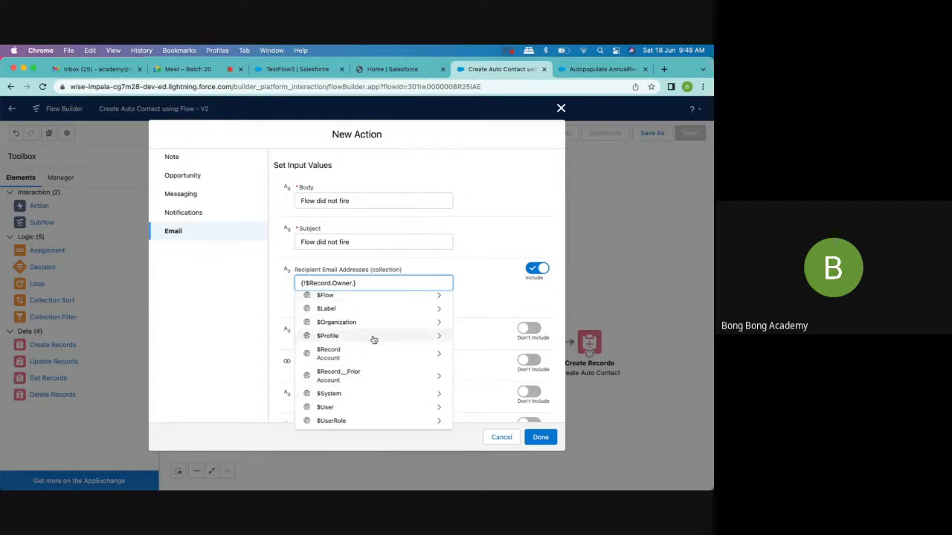
scroll(373, 340, up, 2)
- Replace the recipient collection value with the $User global variable
key(BackSpace)
key(BackSpace)
key(BackSpace)
key(BackSpace)
key(BackSpace)
key(BackSpace)
key(BackSpace)
key(BackSpace)
key(BackSpace)
key(BackSpace)
key(BackSpace)
key(BackSpace)
key(BackSpace)
key(BackSpace)
key(BackSpace)
key(BackSpace)
key(BackSpace)
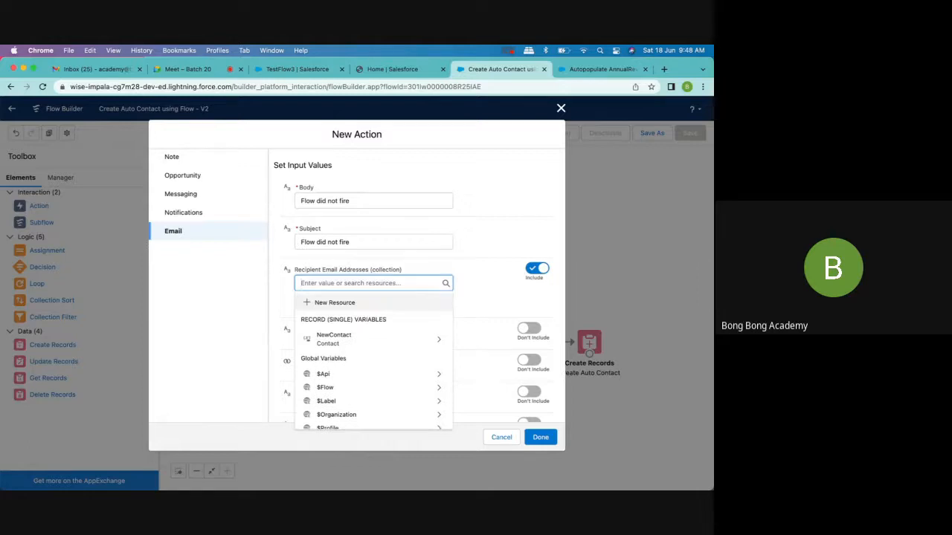
text($Us)
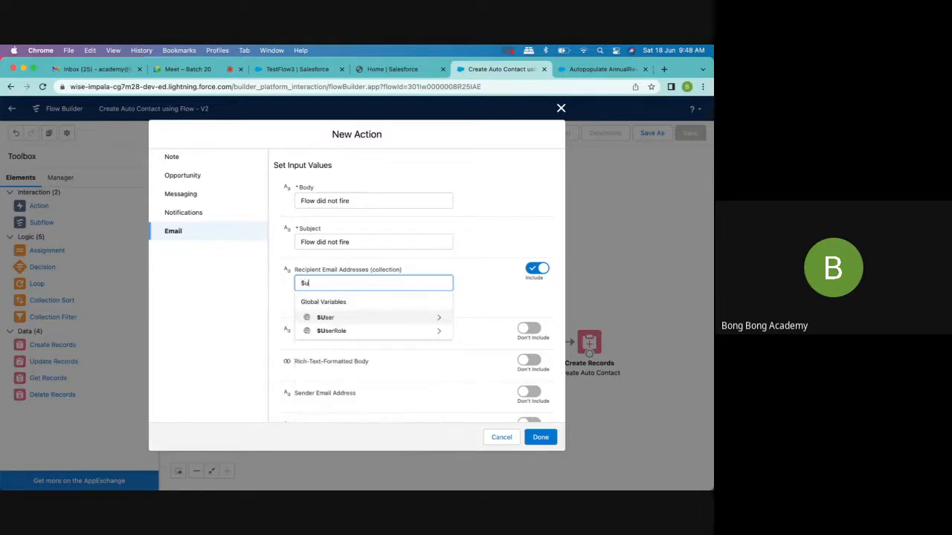
click(337, 318)
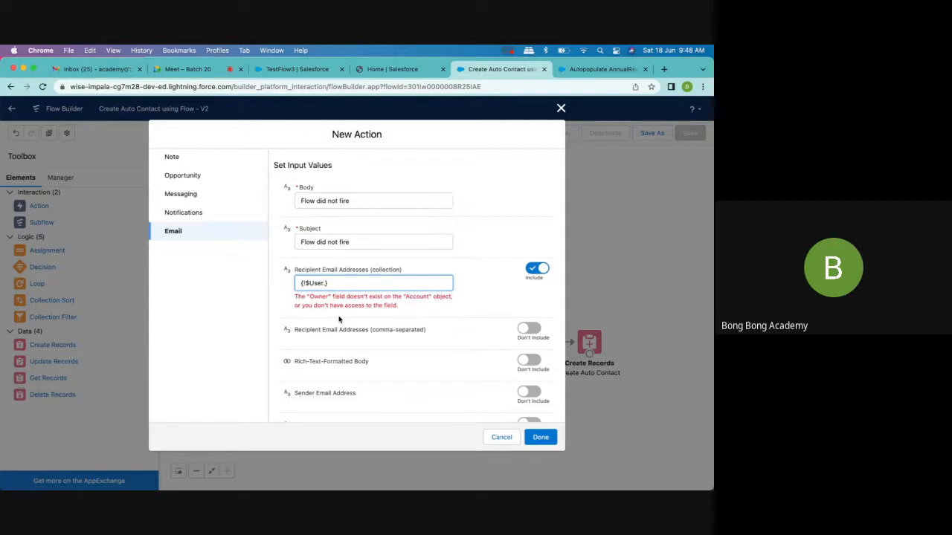
click(338, 320)
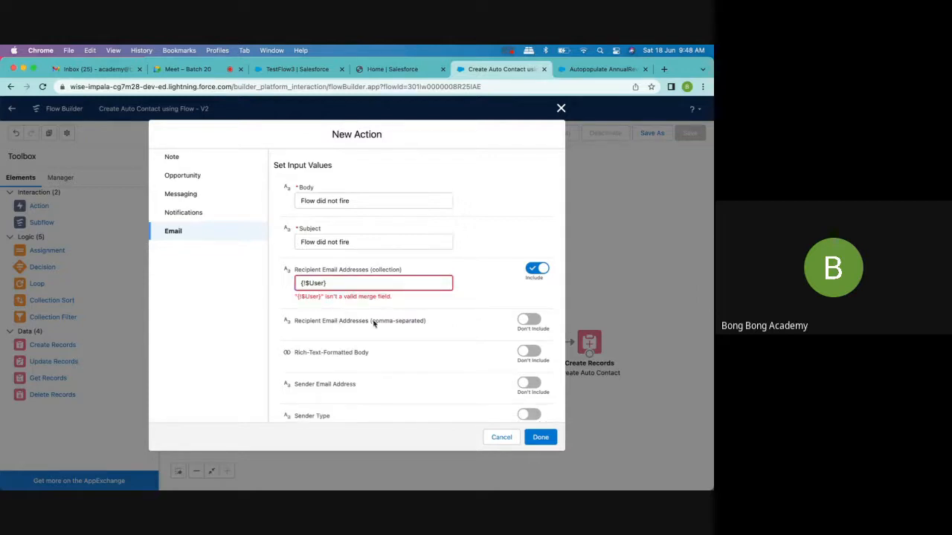
- Try extending the $User recipient reference with an id field, and clear the reference
click(324, 283)
text(.id)
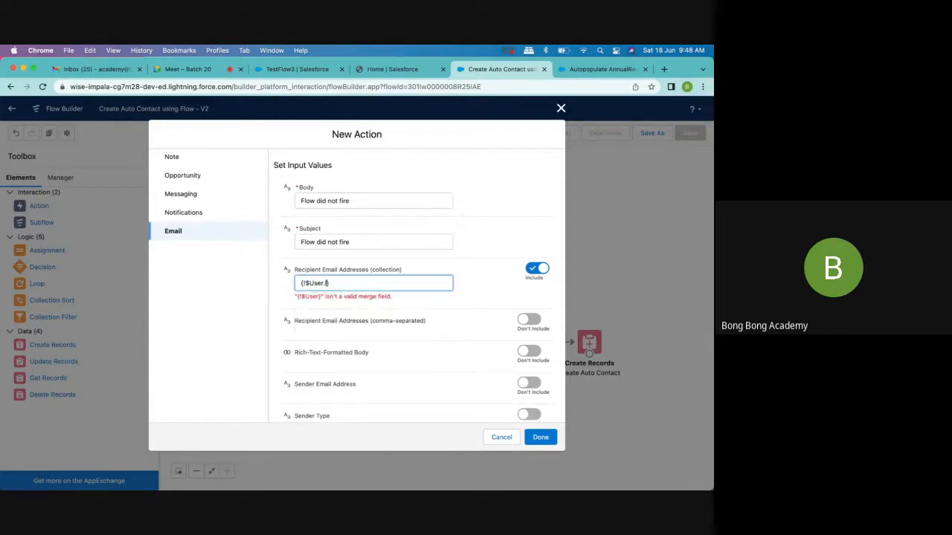
key(BackSpace)
key(BackSpace)
key(BackSpace)
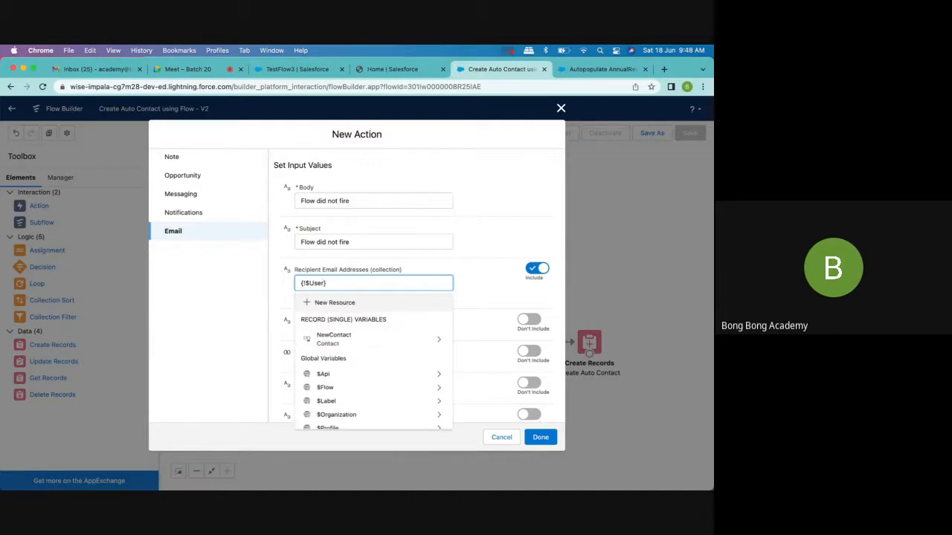
text(.)
key(BackSpace)
key(BackSpace)
key(BackSpace)
key(BackSpace)
key(BackSpace)
key(BackSpace)
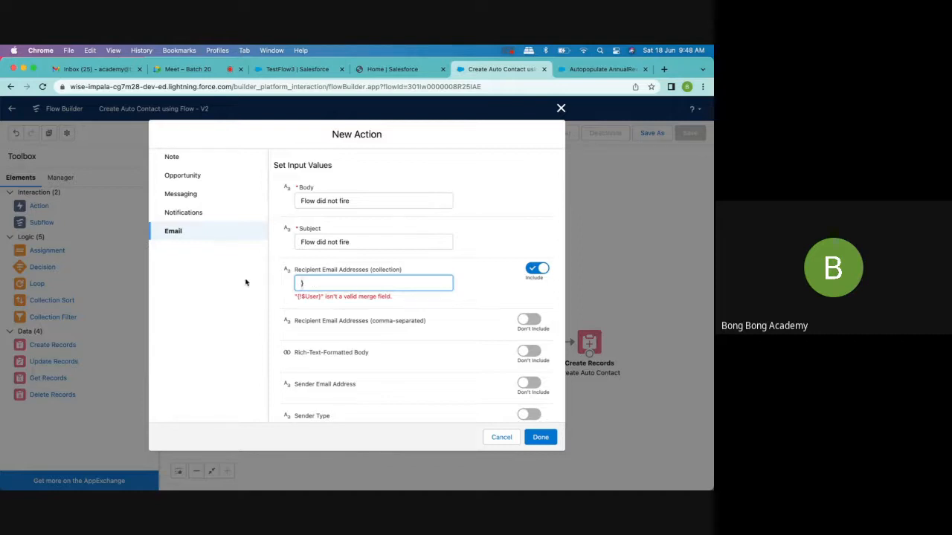
- Try $Record > Owner > CreatedBy > CreatedBy as the email's recipient collection, clear and exclude that input, and cancel the new action
text({!$)
click(330, 336)
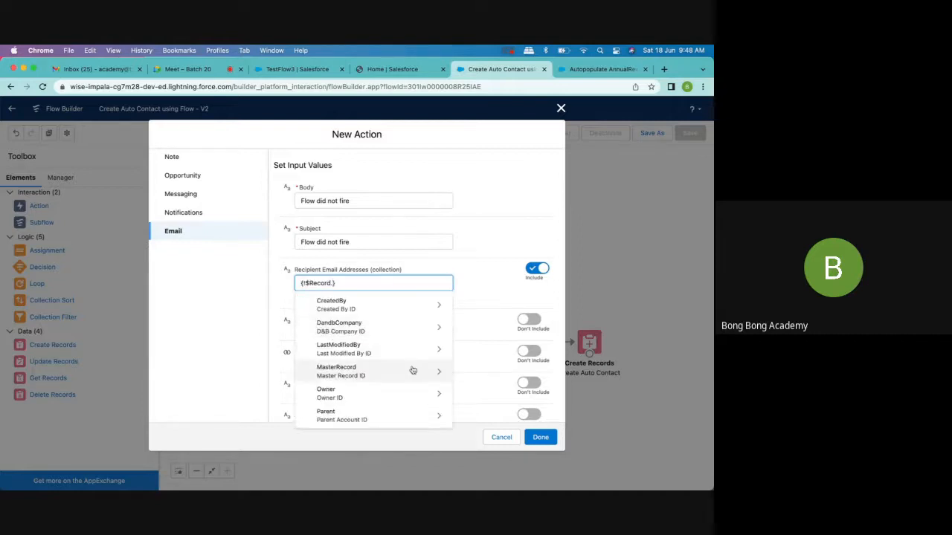
click(373, 395)
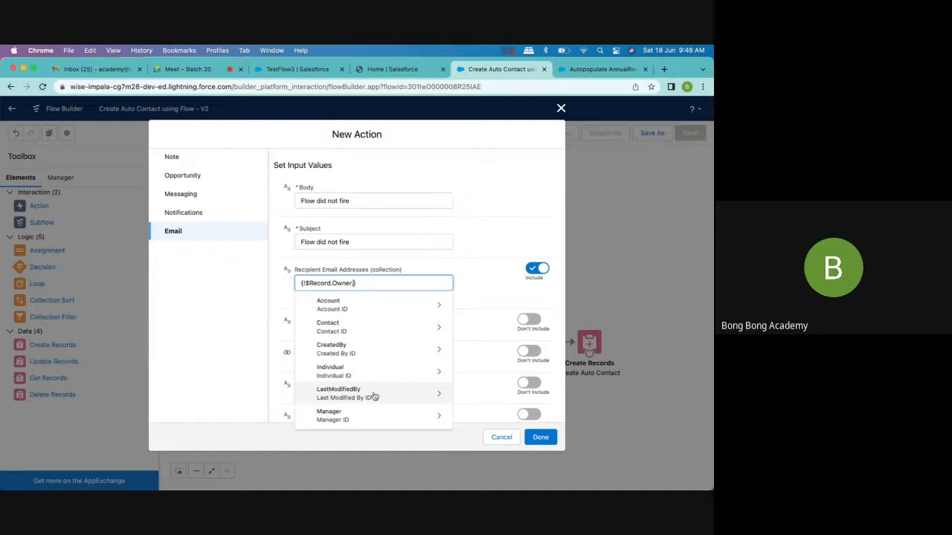
scroll(374, 397, down, 2)
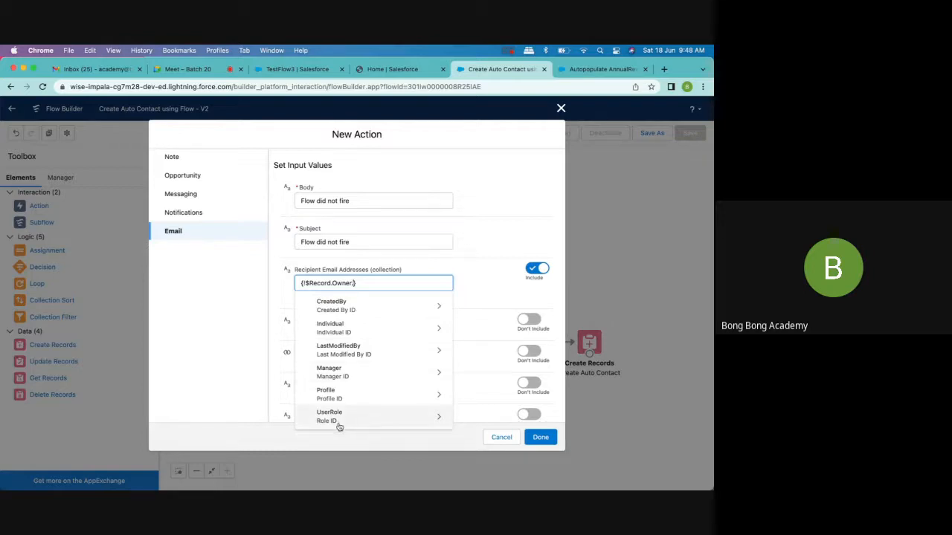
click(333, 306)
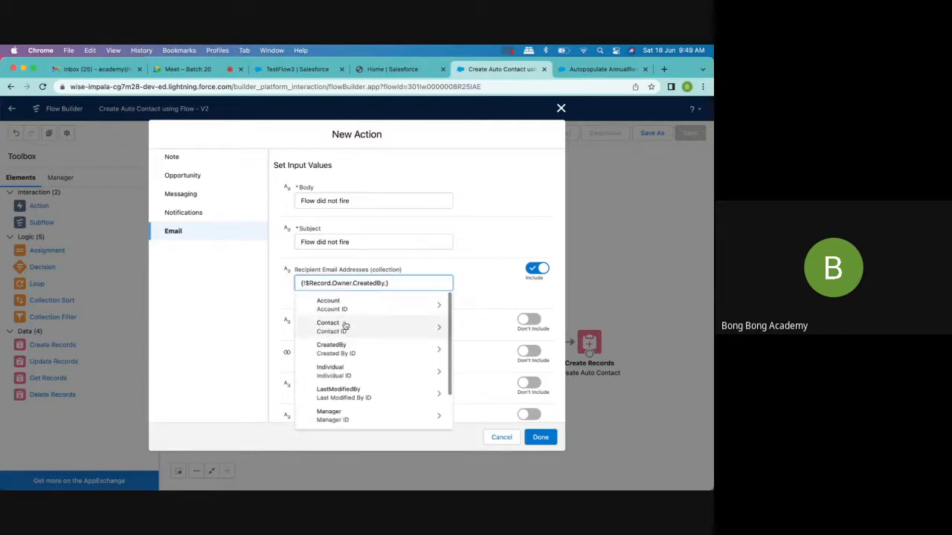
scroll(355, 365, down, 2)
scroll(355, 365, up, 2)
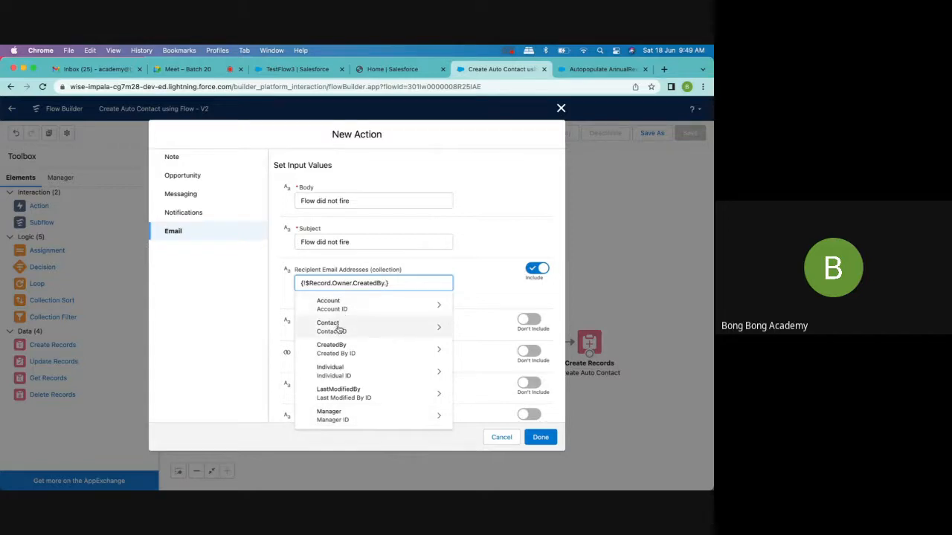
click(341, 346)
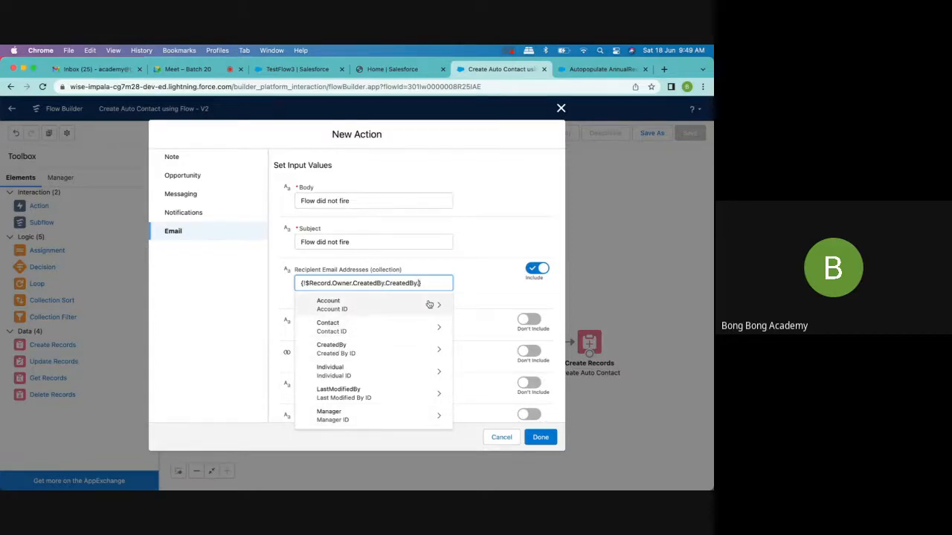
key(super+a)
key(BackSpace)
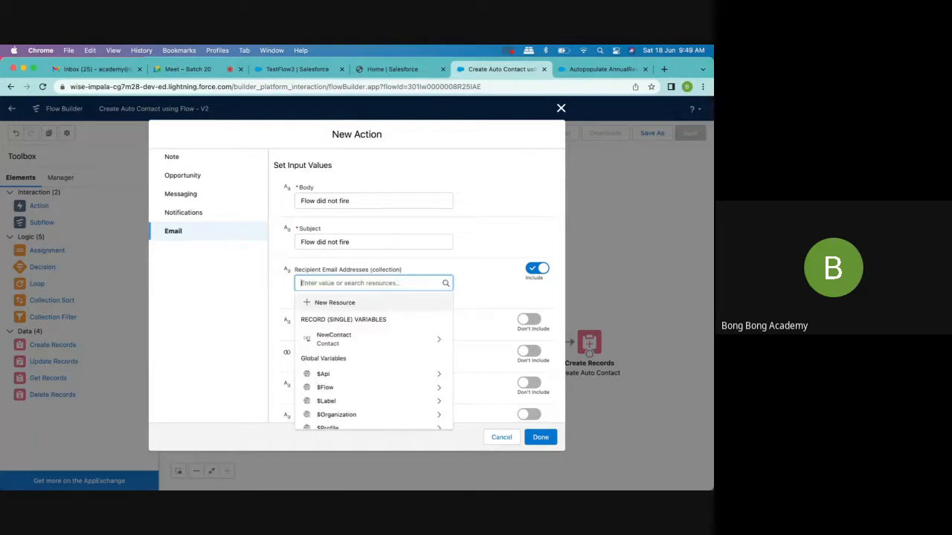
click(529, 269)
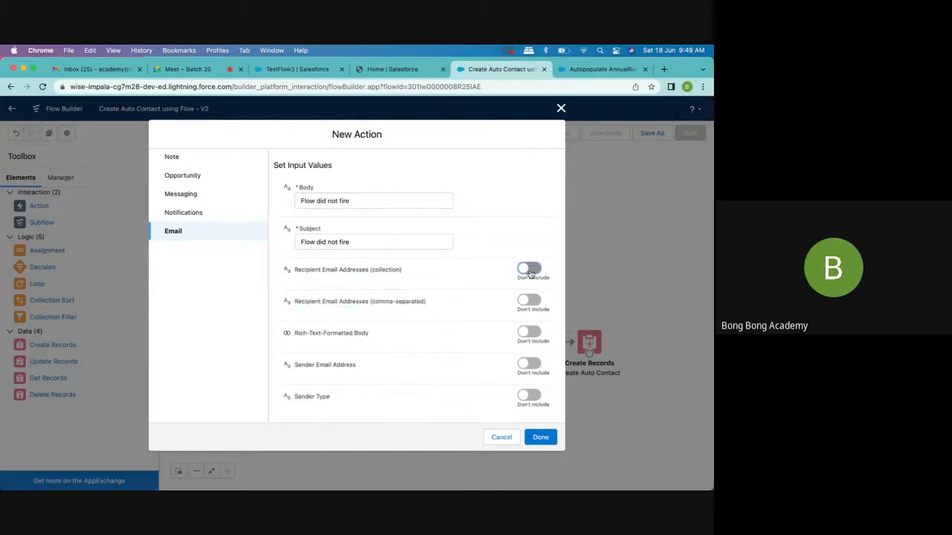
click(501, 438)
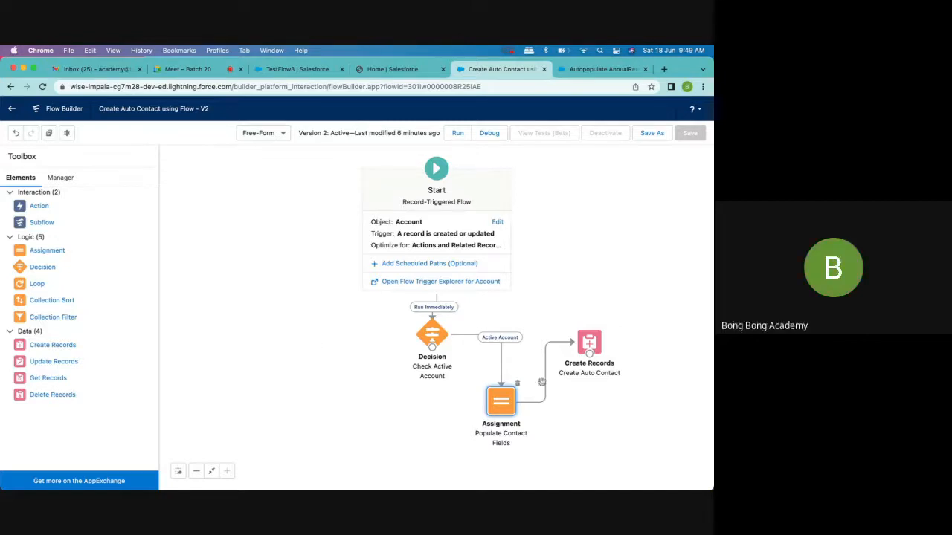
- Examine the Active Account and Default Outcome settings of the Check Active Account decision
double_click(432, 335)
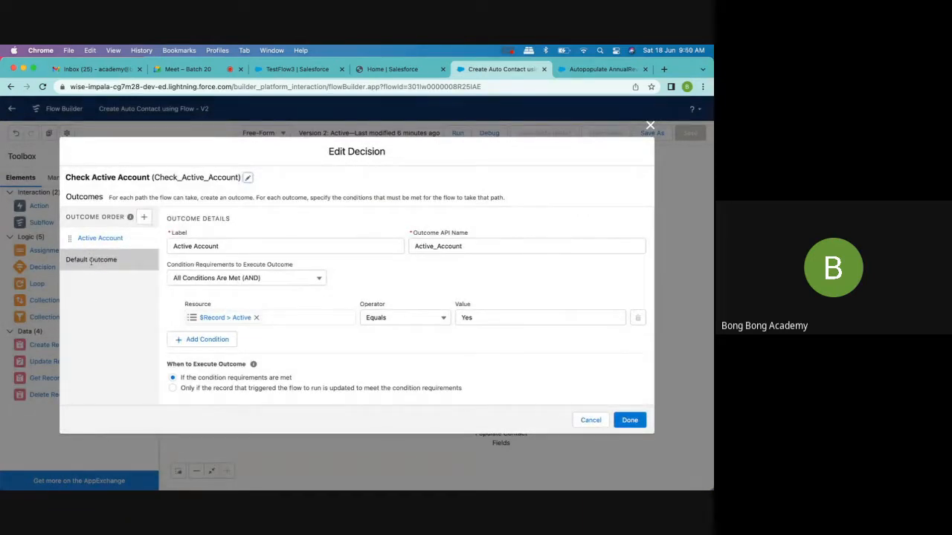
click(650, 128)
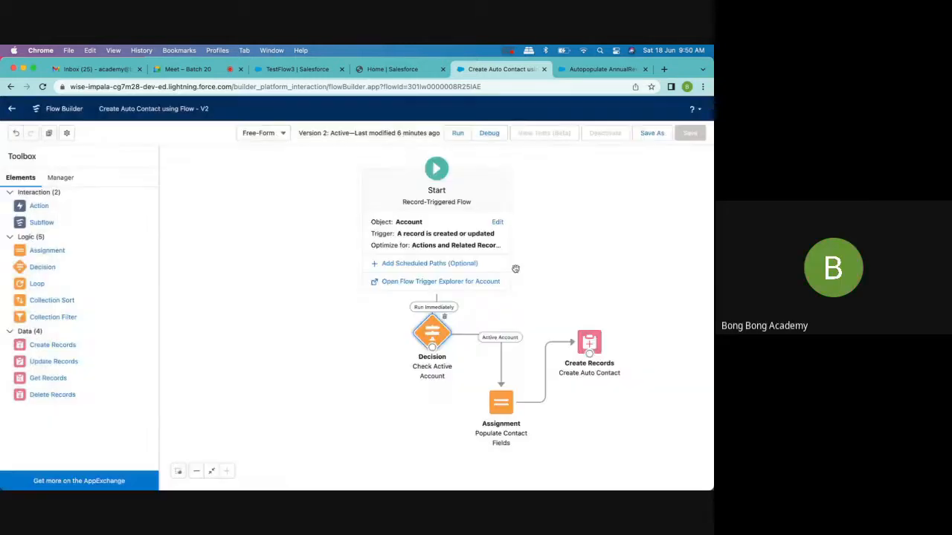
double_click(431, 344)
click(91, 259)
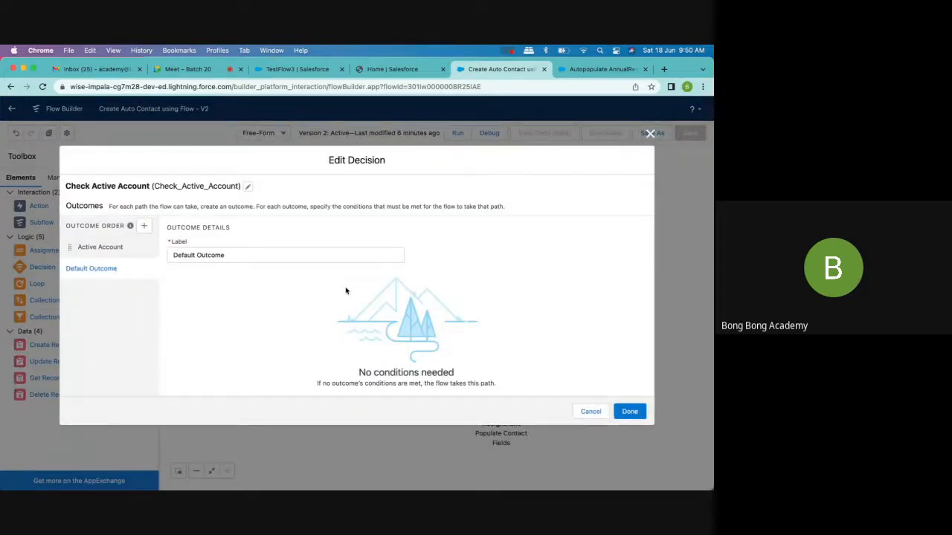
click(89, 248)
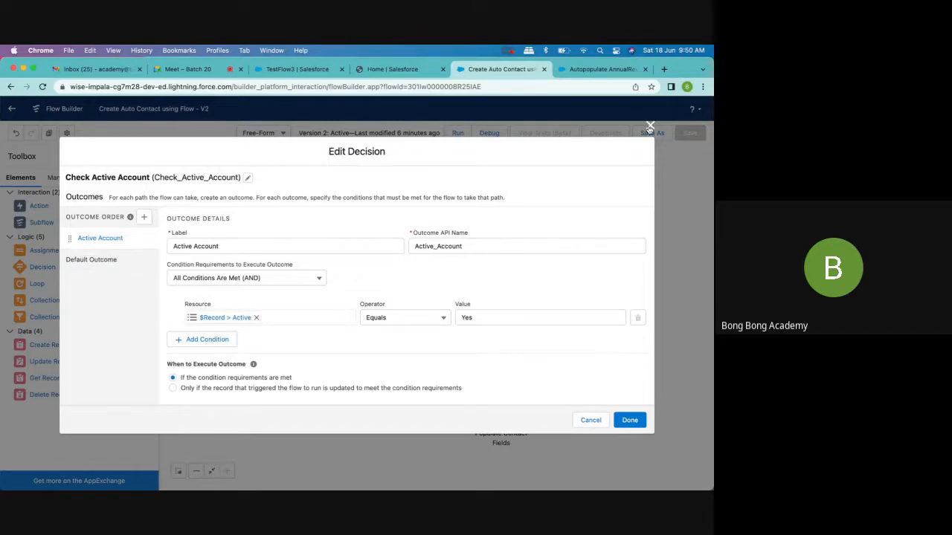
click(650, 125)
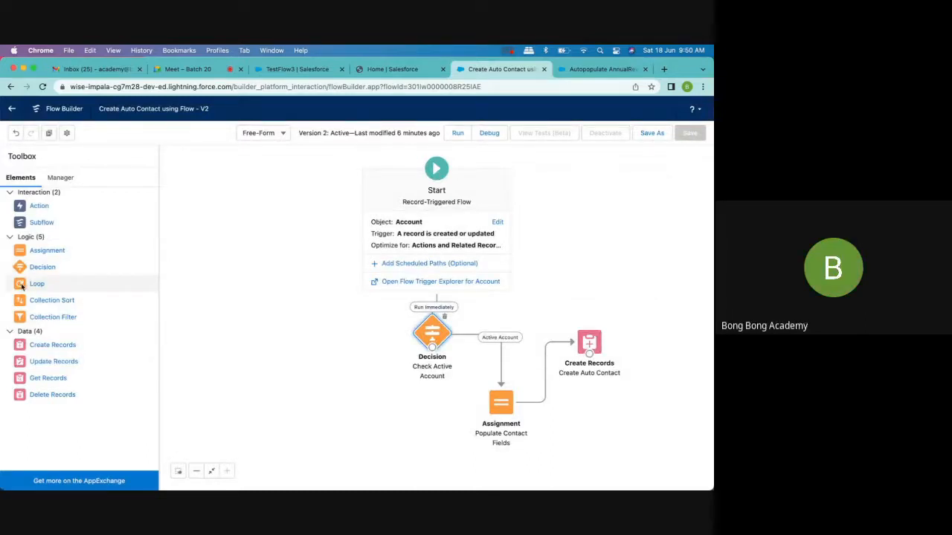
- Open the settings for a new Loop element and close them without creating it
drag(266, 328, 266, 329)
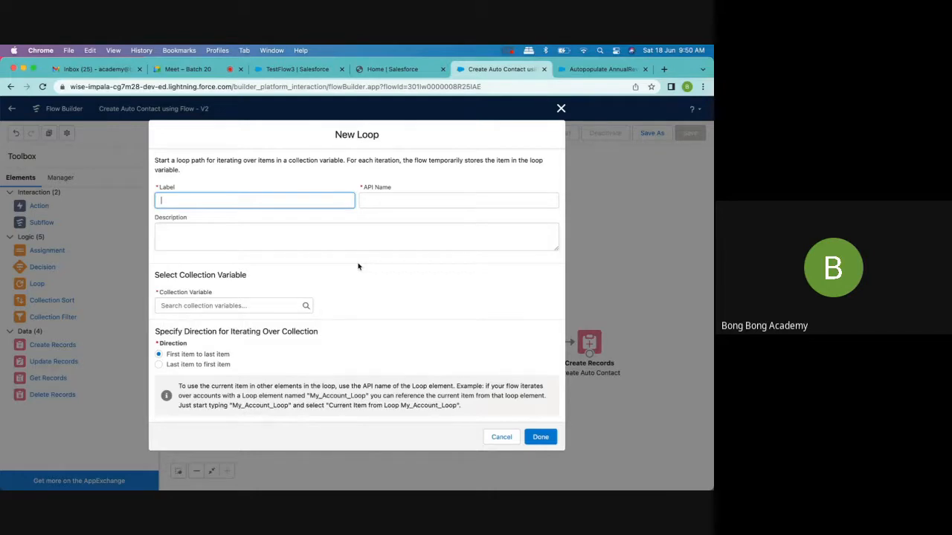
click(561, 109)
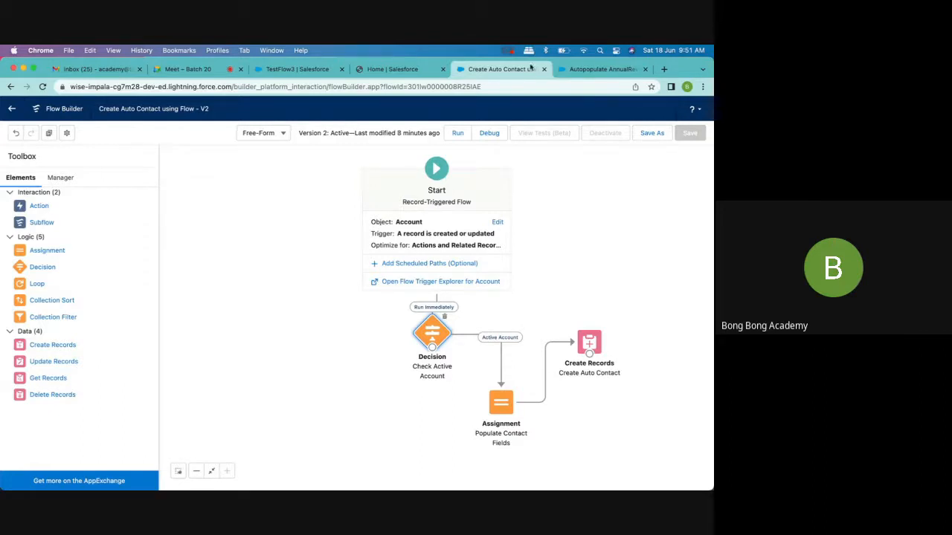
- Close the Create Auto Contact and Autopopulate Annual Revenue flow tabs, discarding unsaved changes, and return to the Flows list in Setup
click(544, 70)
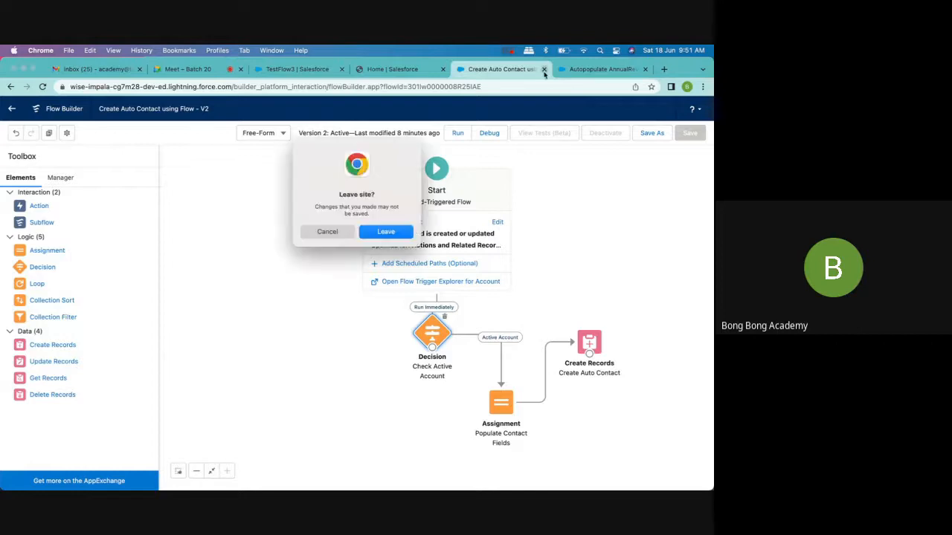
click(386, 232)
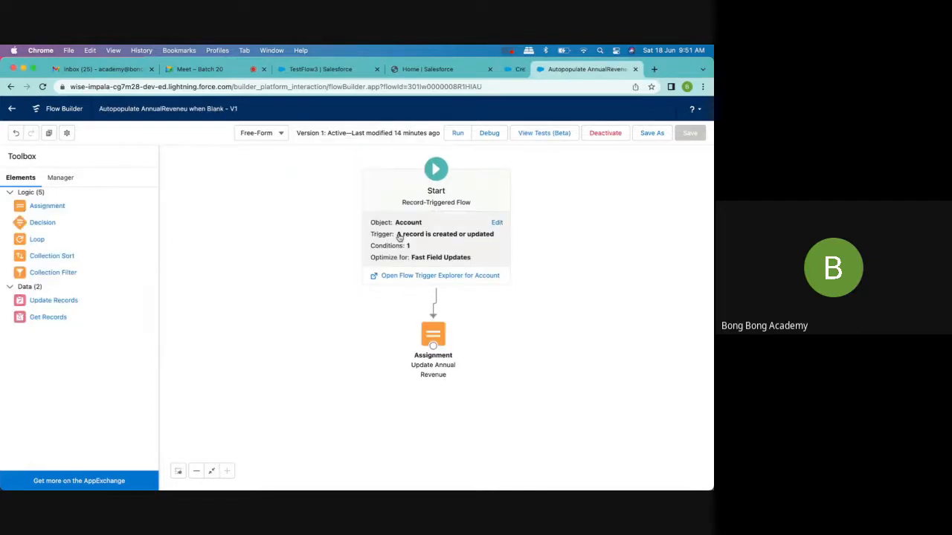
click(631, 70)
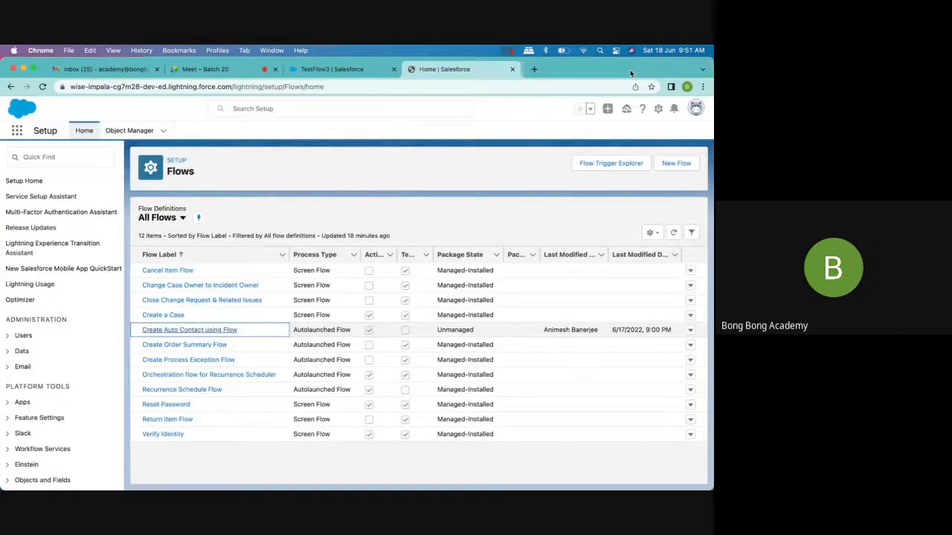
click(332, 70)
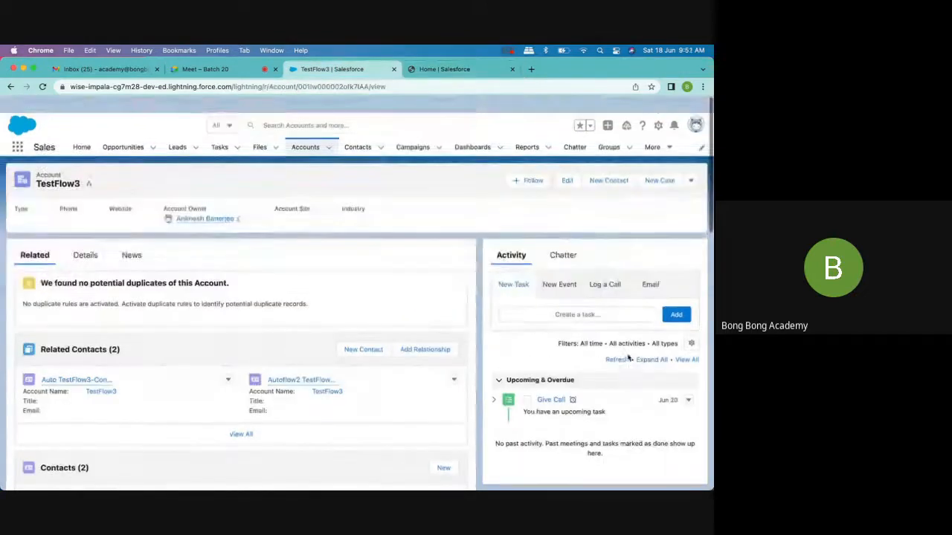
click(427, 69)
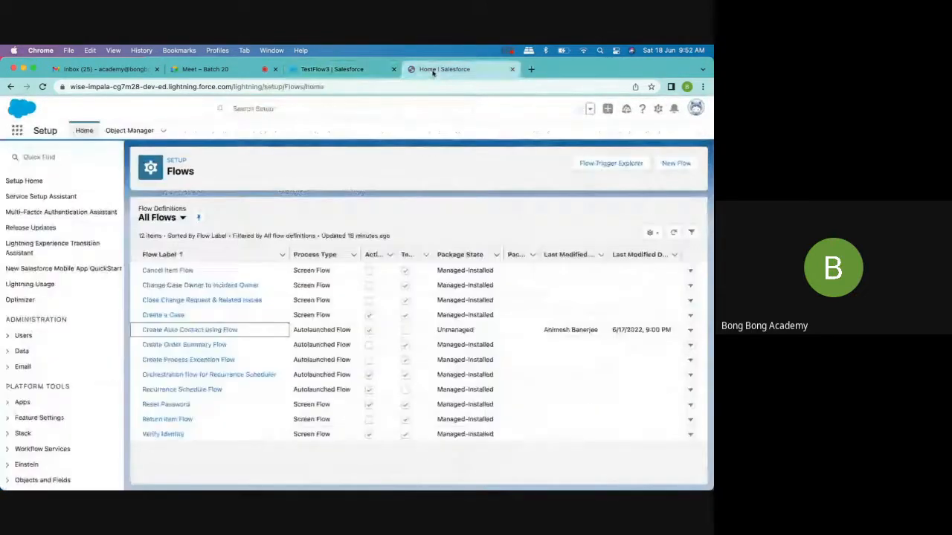
- Create a new Screen Flow and set its canvas layout to Free-Form
click(675, 165)
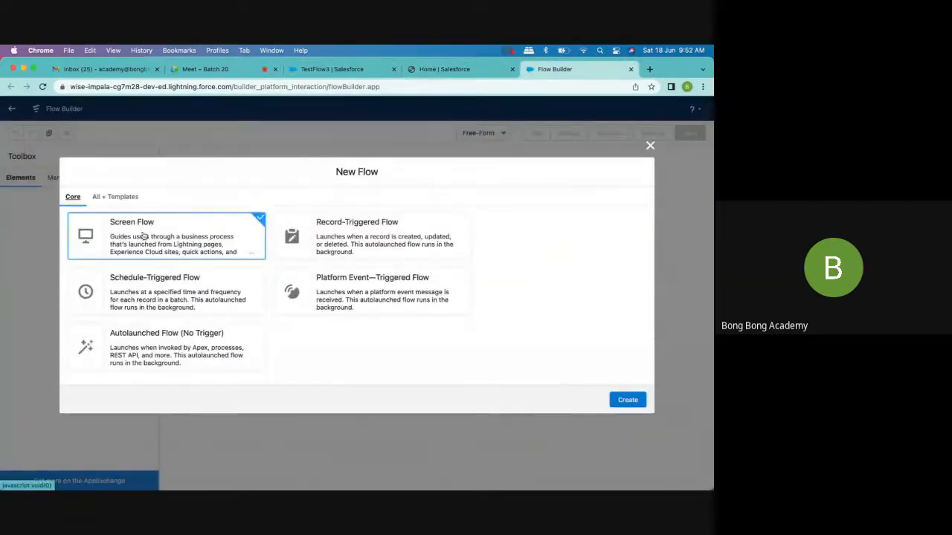
click(625, 402)
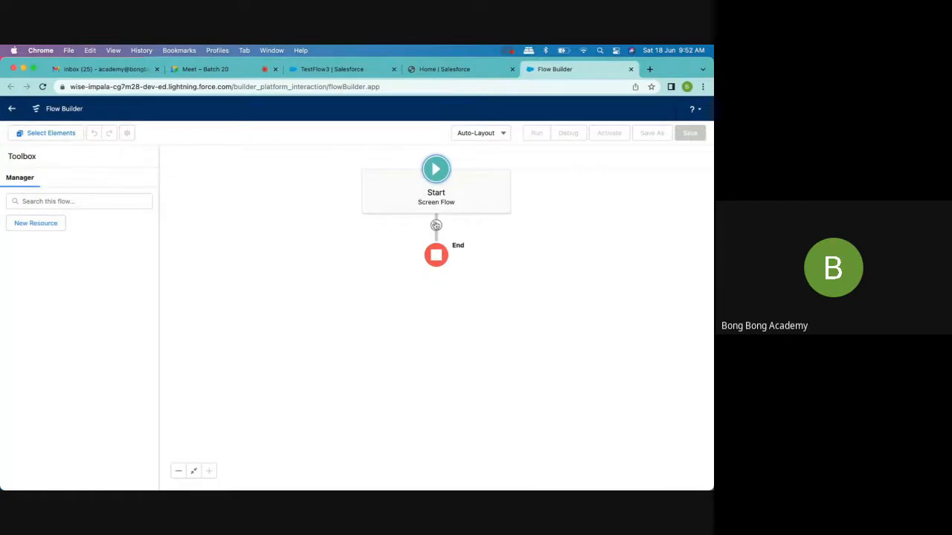
click(481, 133)
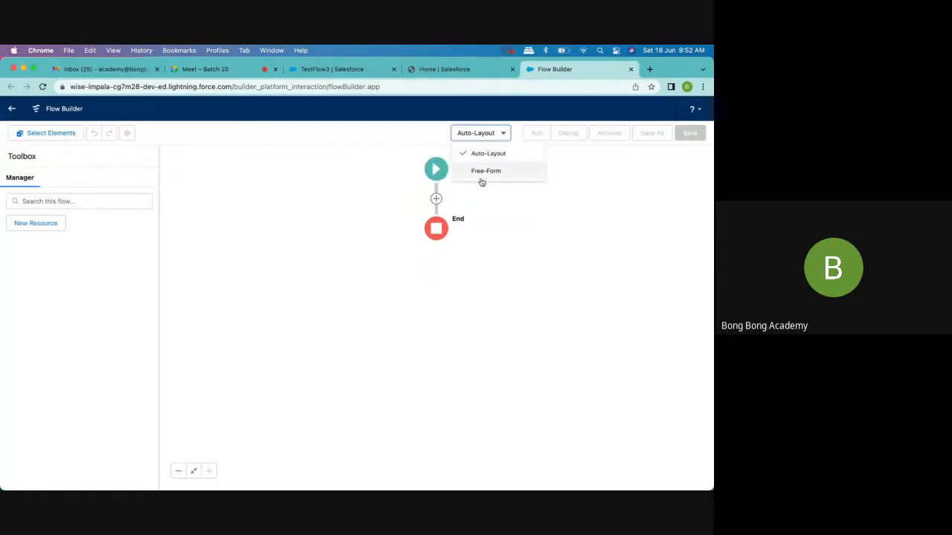
click(485, 171)
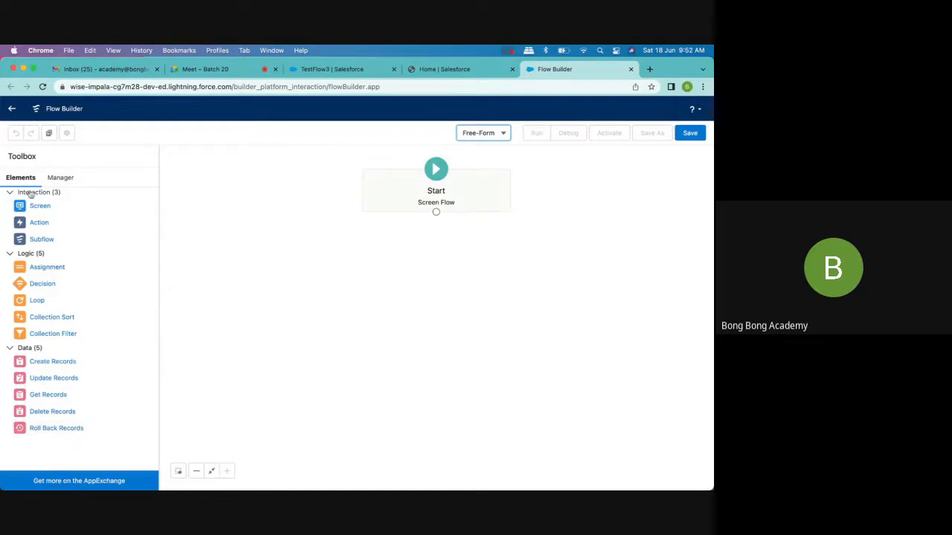
- Add a Screen element to the canvas and place a Name input component on it
drag(35, 206, 390, 287)
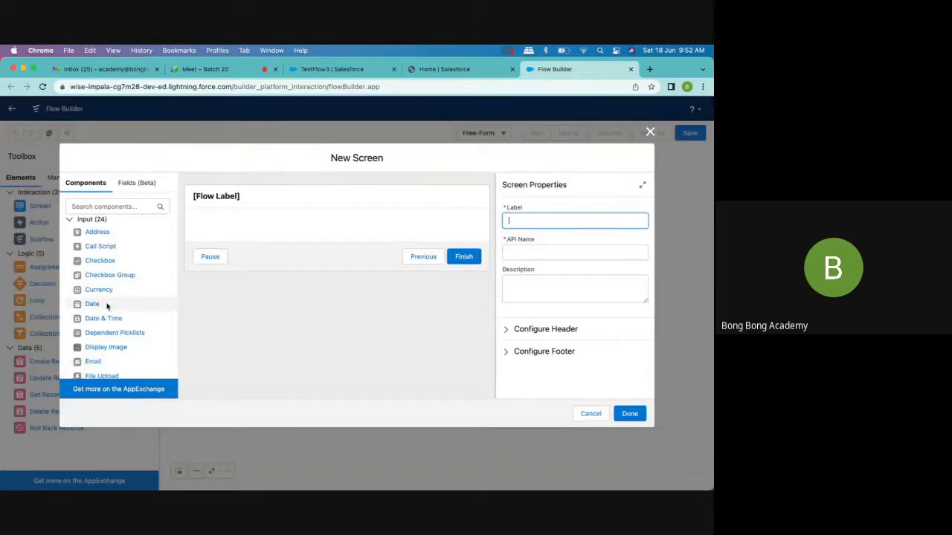
click(94, 206)
text(name)
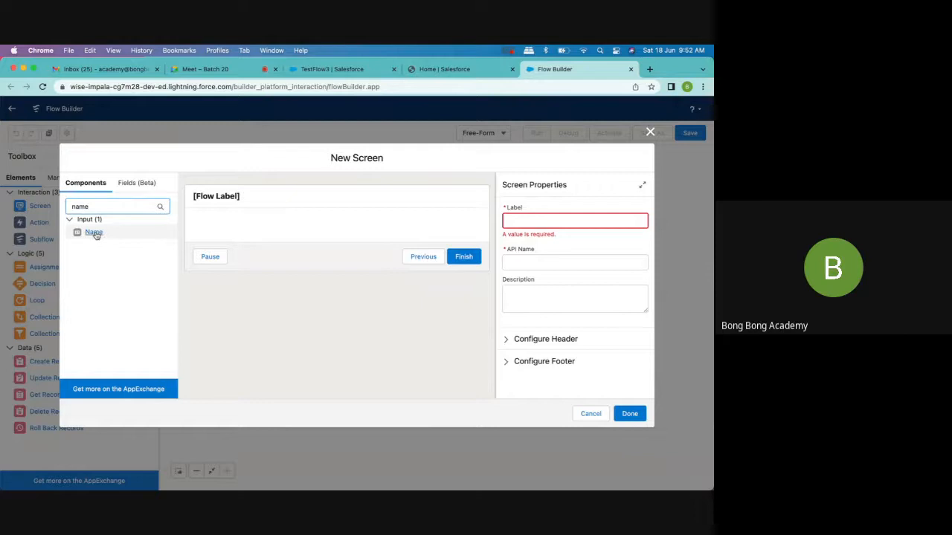
drag(95, 235, 289, 231)
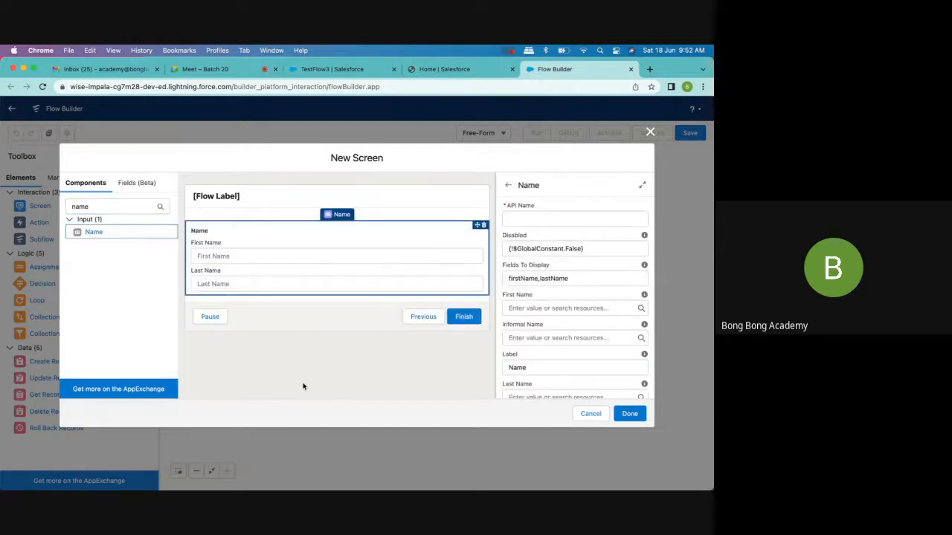
- Set the new screen's label to "Contact Details" and try to finish the screen
click(240, 197)
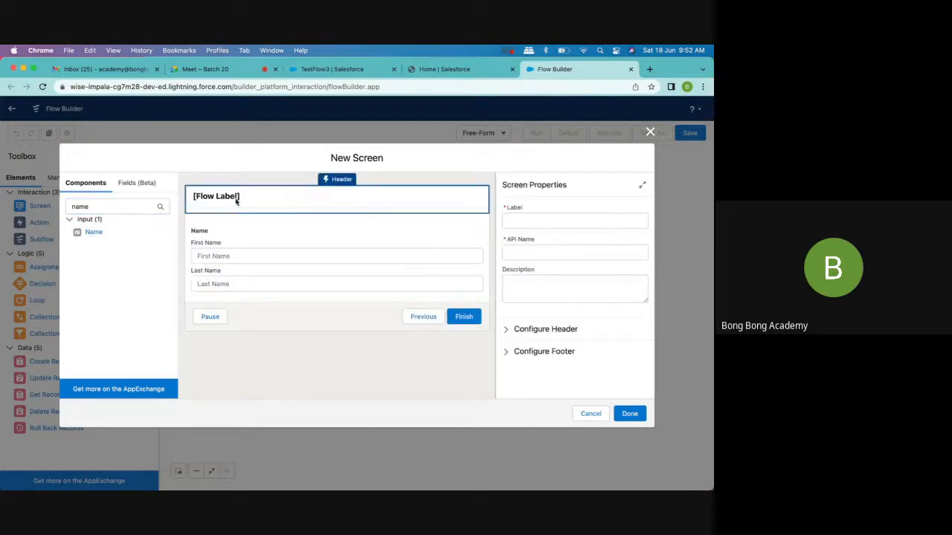
click(549, 221)
text(Con)
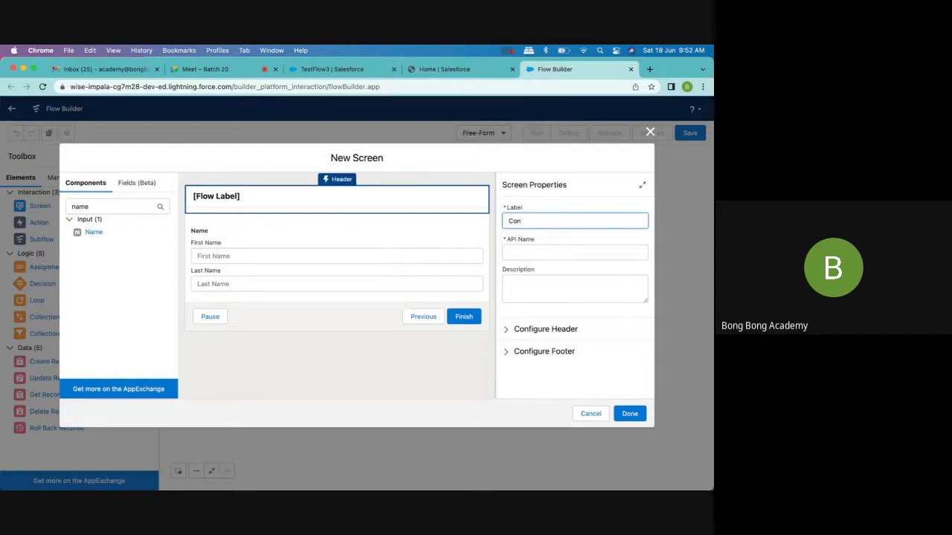
text(tact Details)
click(596, 249)
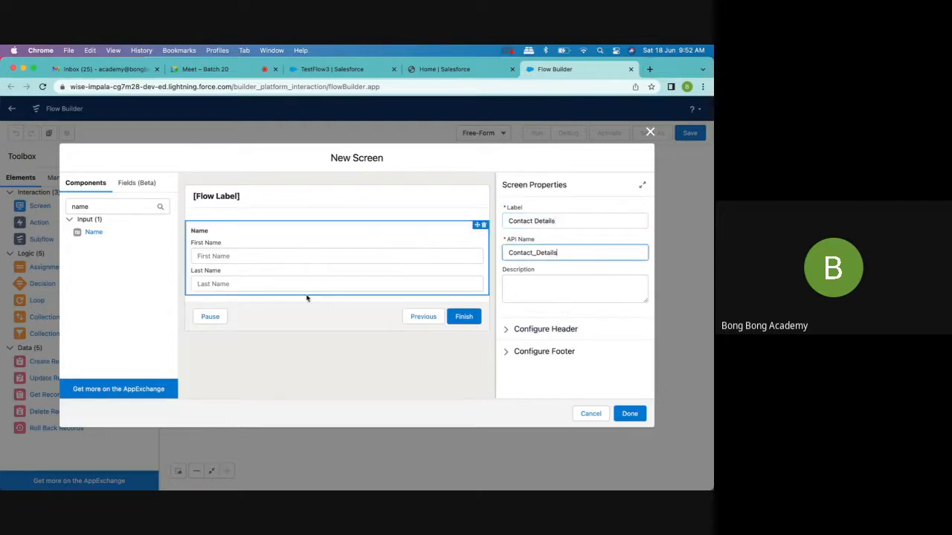
click(629, 413)
- Set the Name component's API name to NewContact, and position the finished Contact Details screen below the Start element
click(296, 246)
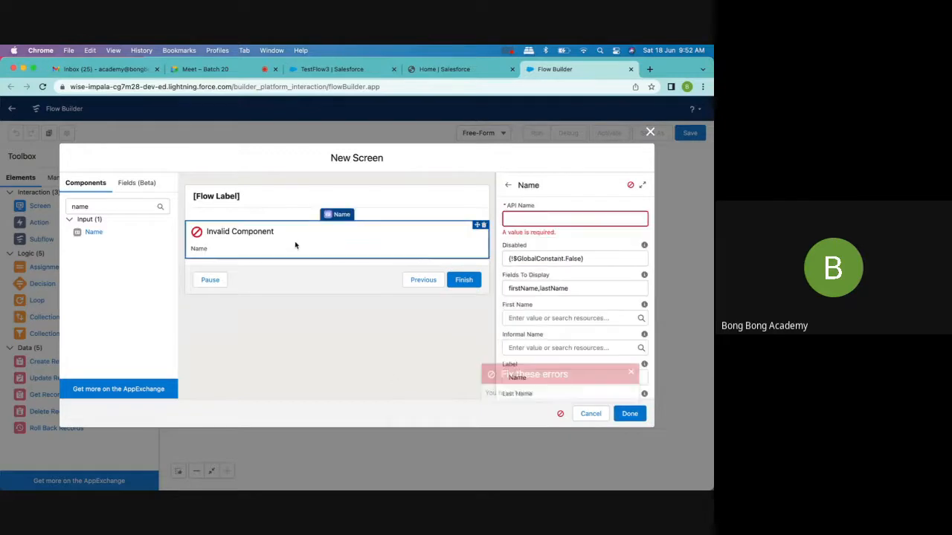
click(522, 218)
text(Con)
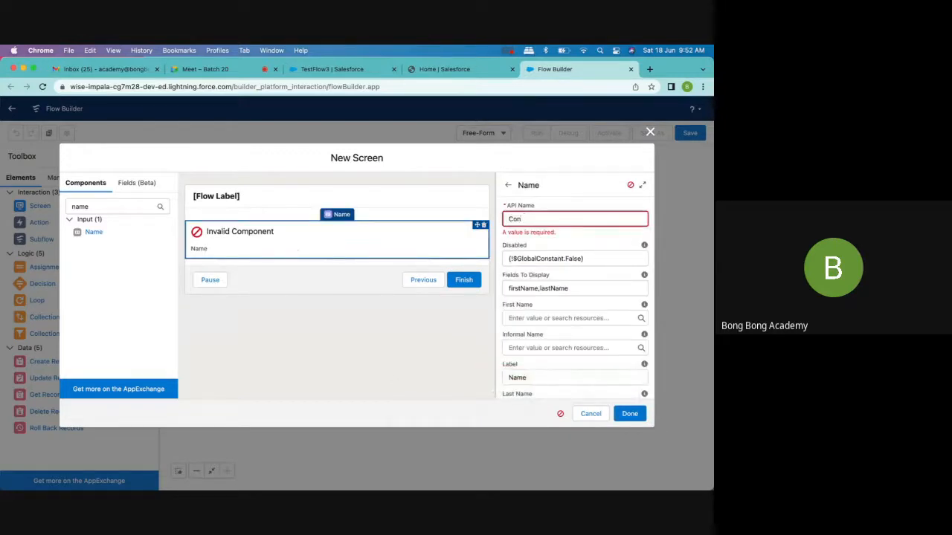
text(tact)
click(508, 219)
text(New)
click(629, 414)
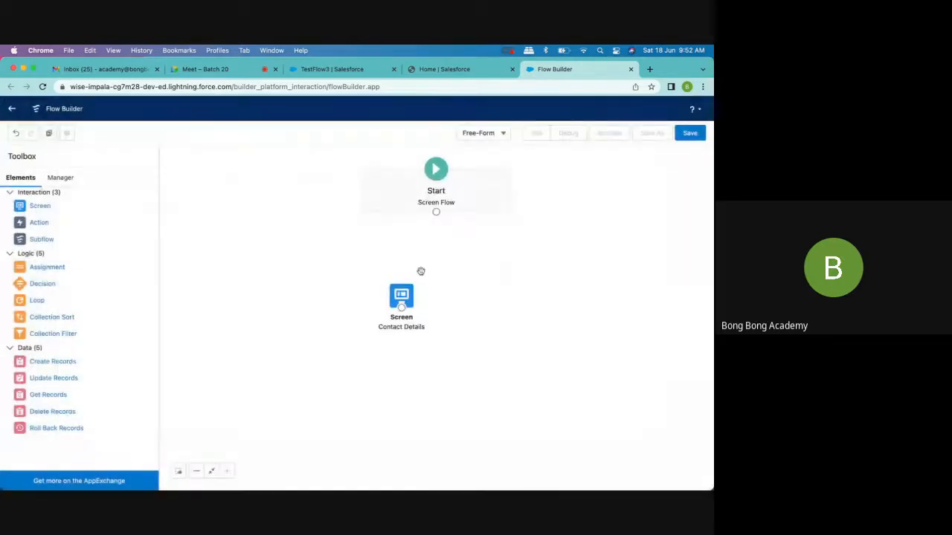
drag(406, 299, 443, 269)
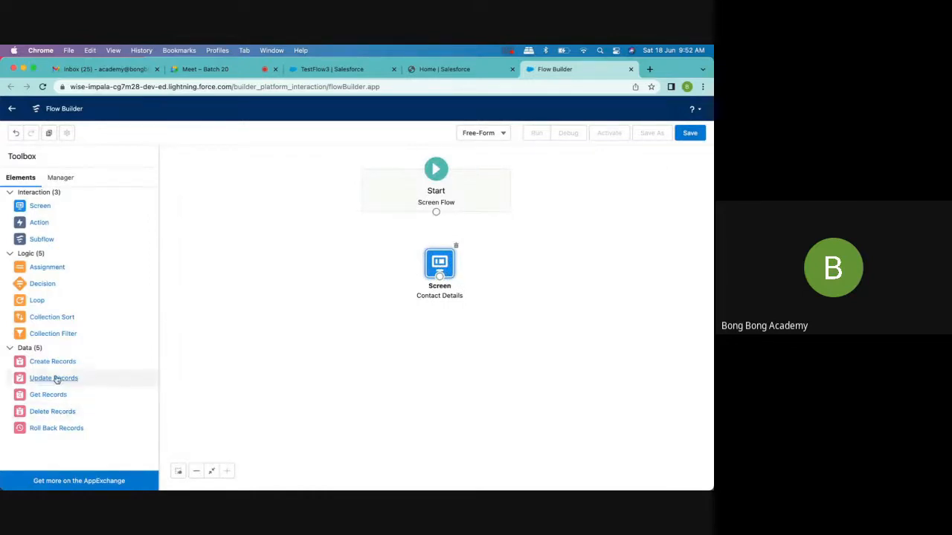
- Add a Create Records element below the Contact Details screen and label it "Create Auto Contact"
drag(57, 364, 371, 364)
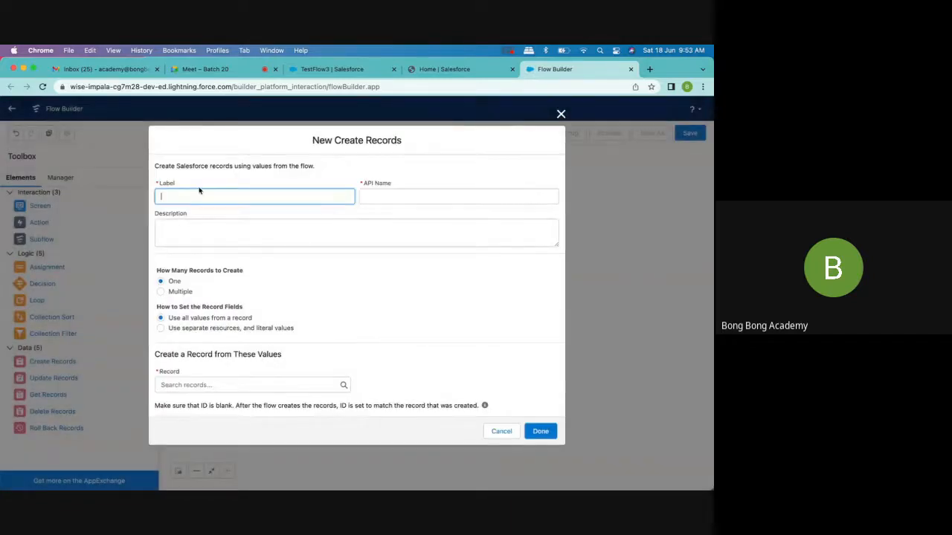
text(New)
key(BackSpace)
key(BackSpace)
key(BackSpace)
key(BackSpace)
text(Create)
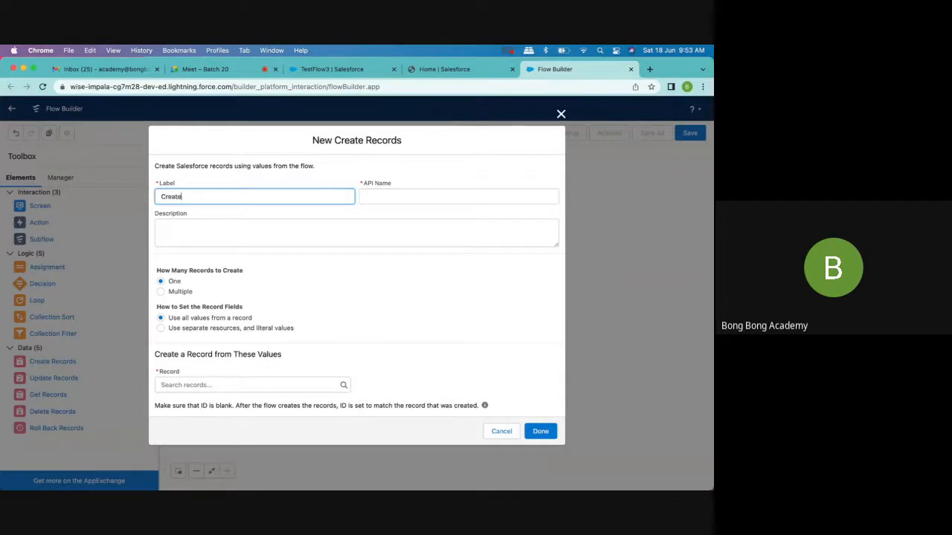
text( Auto Contact)
click(394, 196)
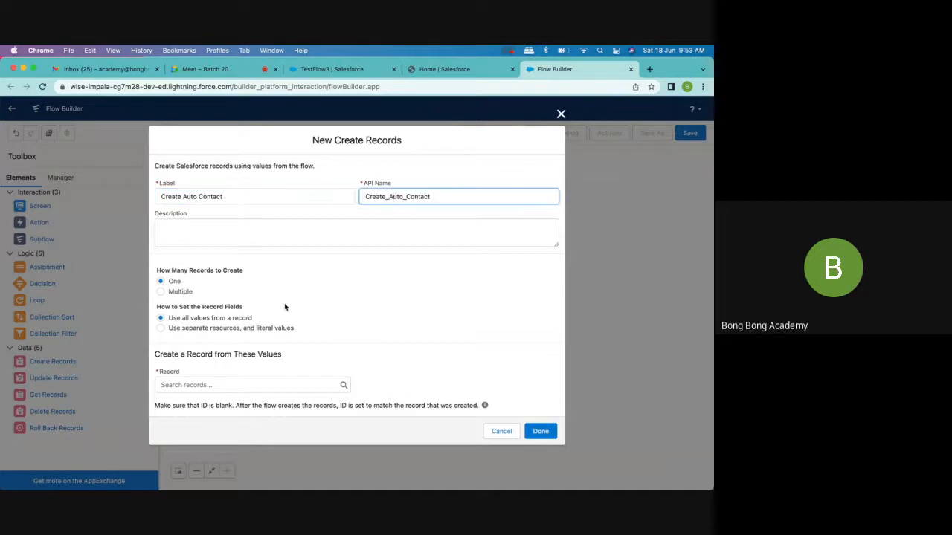
- Change the Create Records element's label to "Create Manual Contact" and its API name to Create_Manual_Contact
double_click(191, 196)
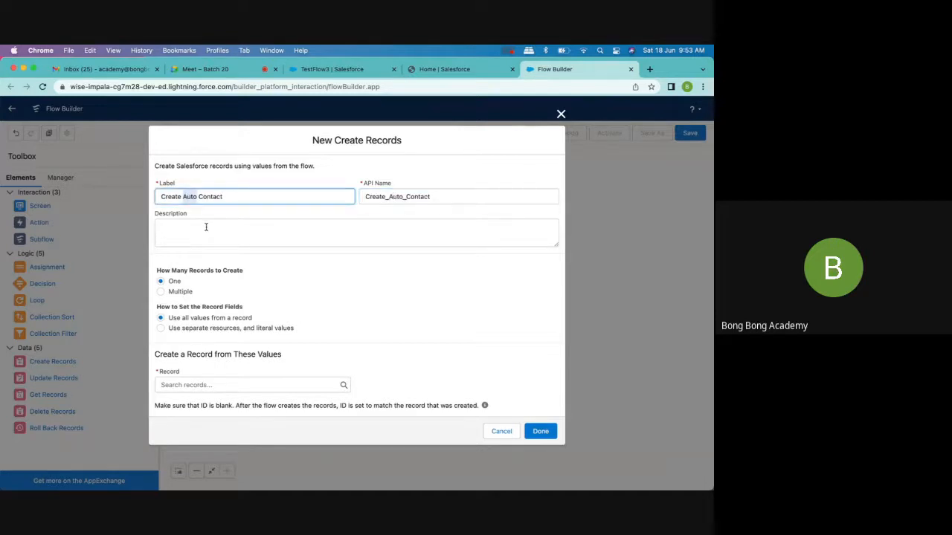
text(Manual)
double_click(197, 196)
key(super+c)
drag(403, 198, 390, 198)
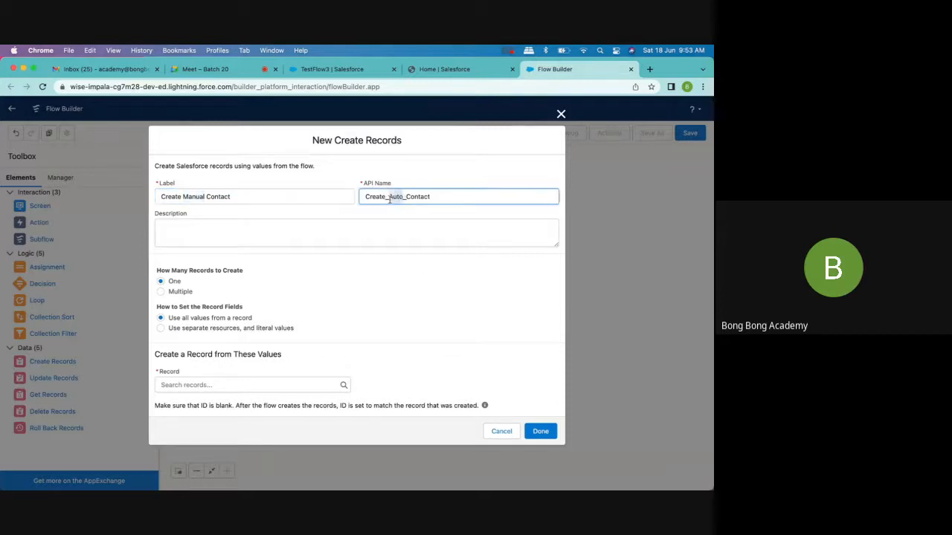
key(super+v)
- Set the record fields to use separate resources and literal values, and choose Contact as the object to create
click(177, 332)
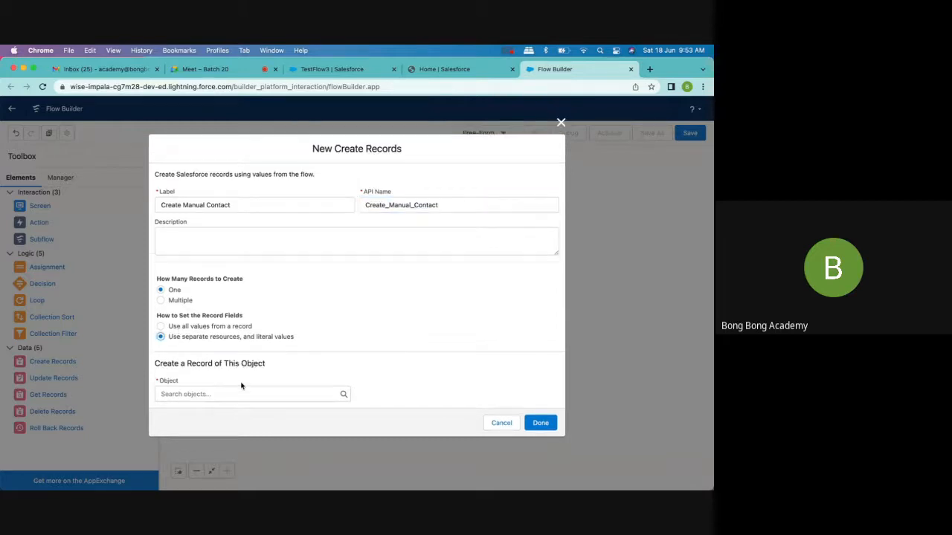
click(224, 393)
text(c)
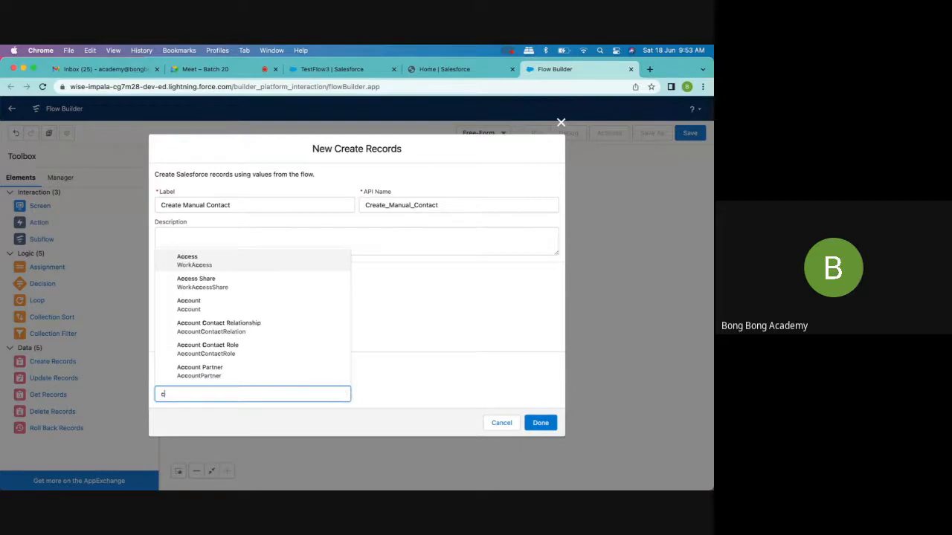
text(ontact)
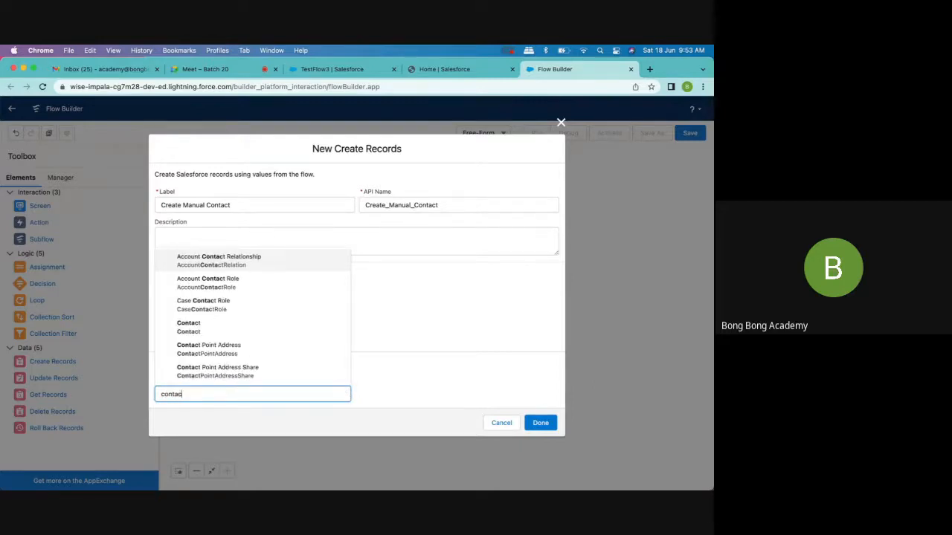
click(245, 325)
- Map the contact's LastName field to the lastName value of the NewContact screen component
scroll(434, 325, down, 2)
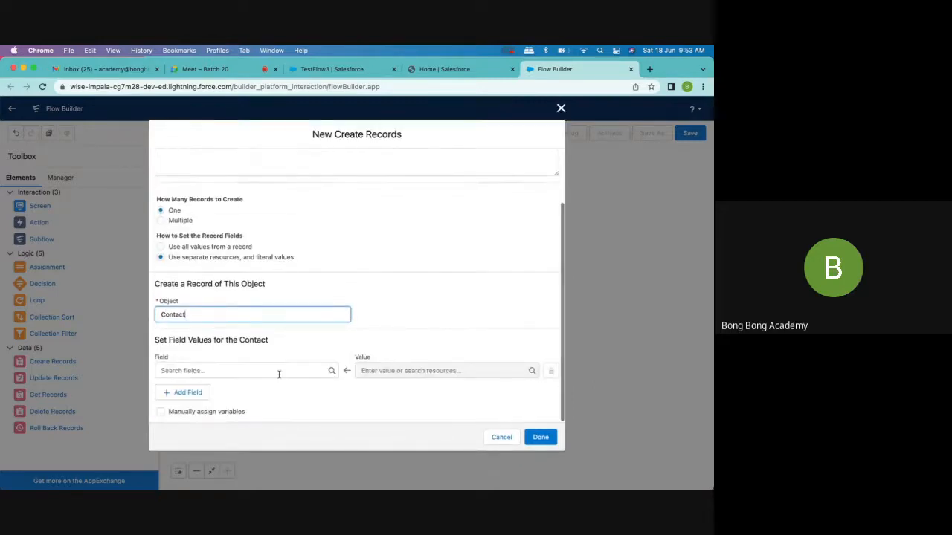
click(255, 371)
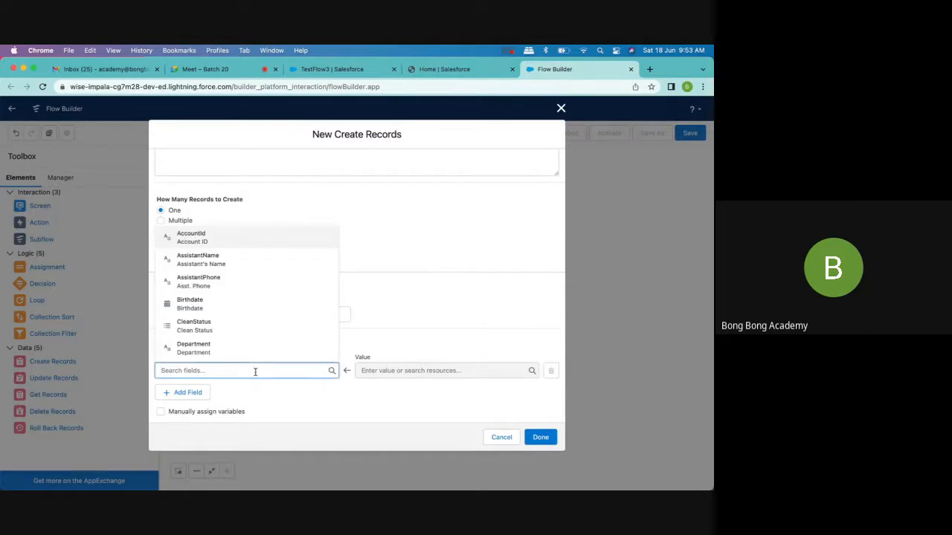
text(la)
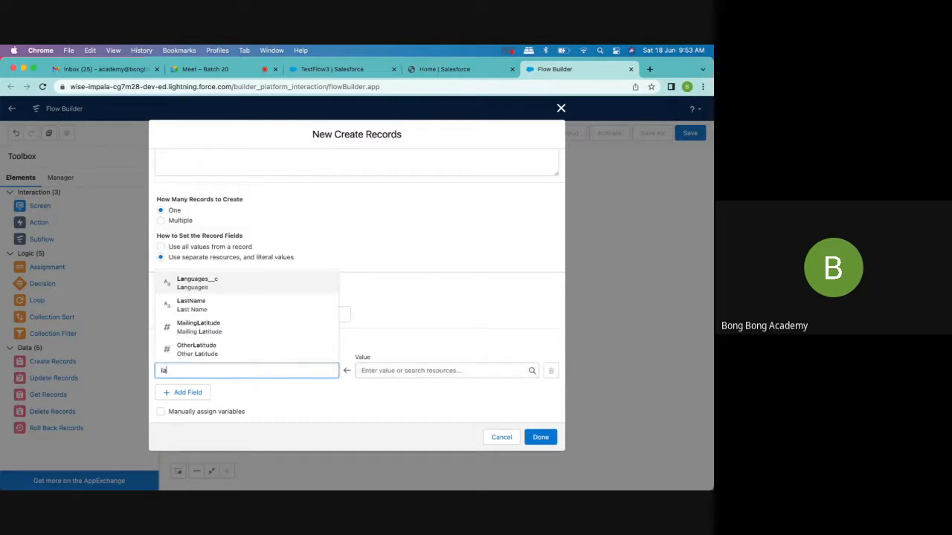
click(259, 306)
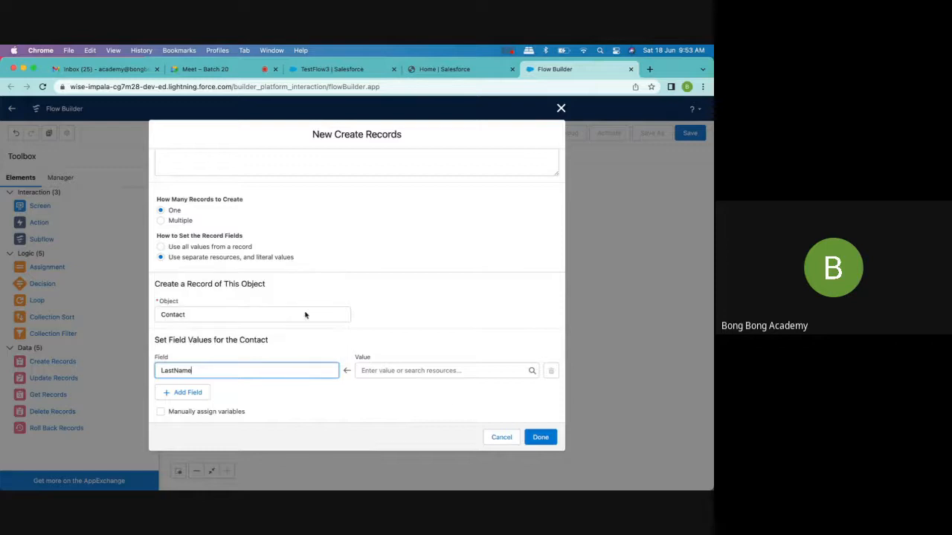
click(417, 373)
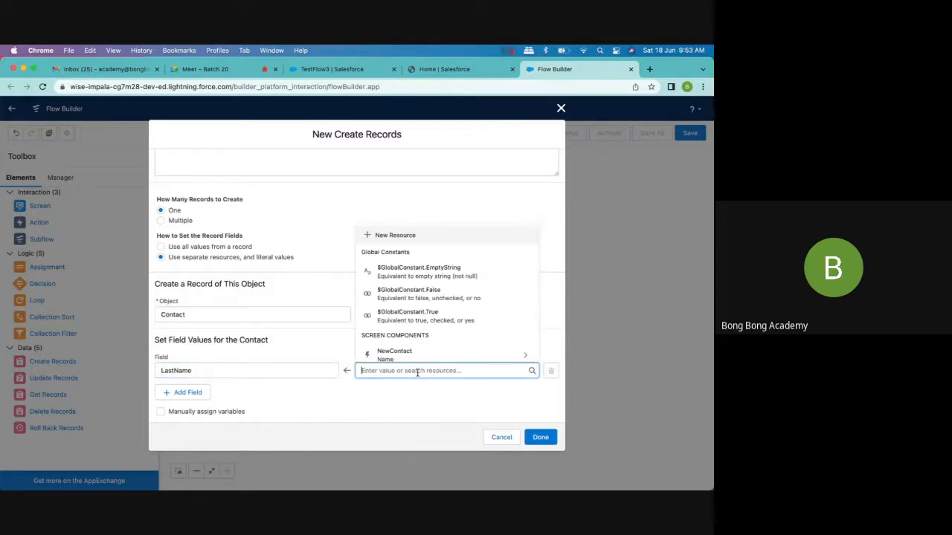
scroll(418, 363, down, 2)
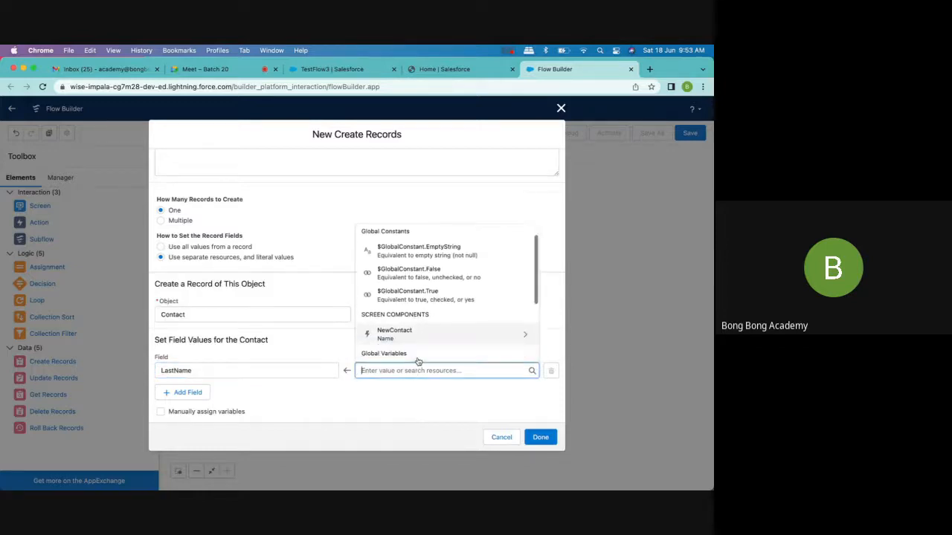
scroll(418, 362, down, 3)
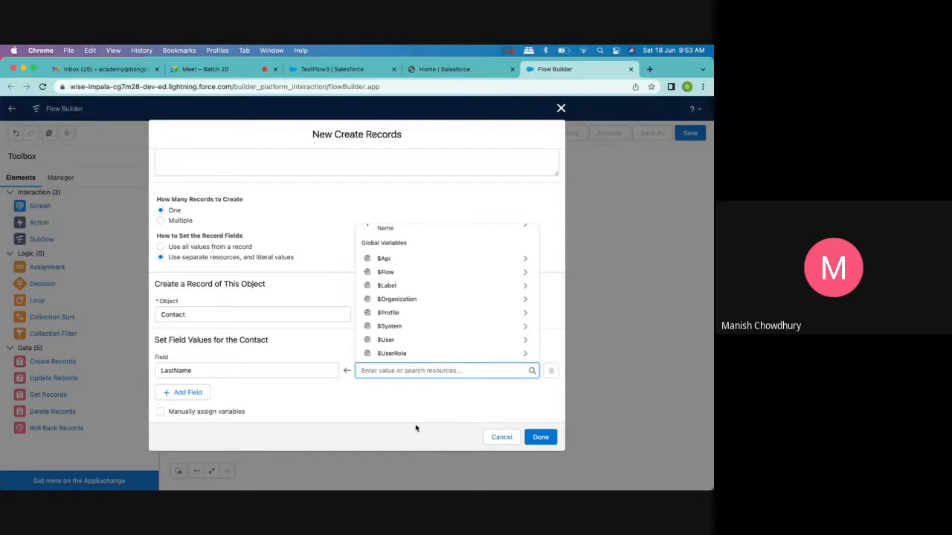
scroll(413, 338, up, 1)
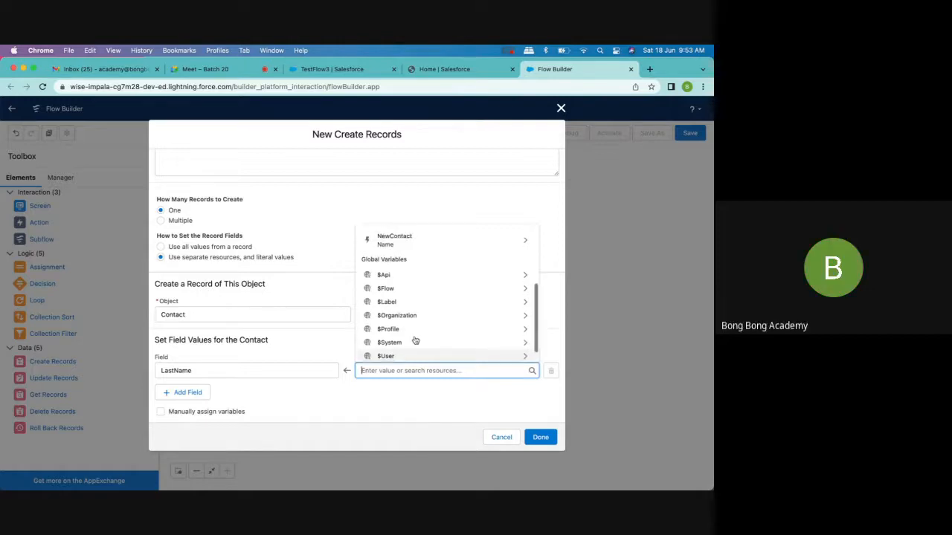
scroll(415, 341, down, 1)
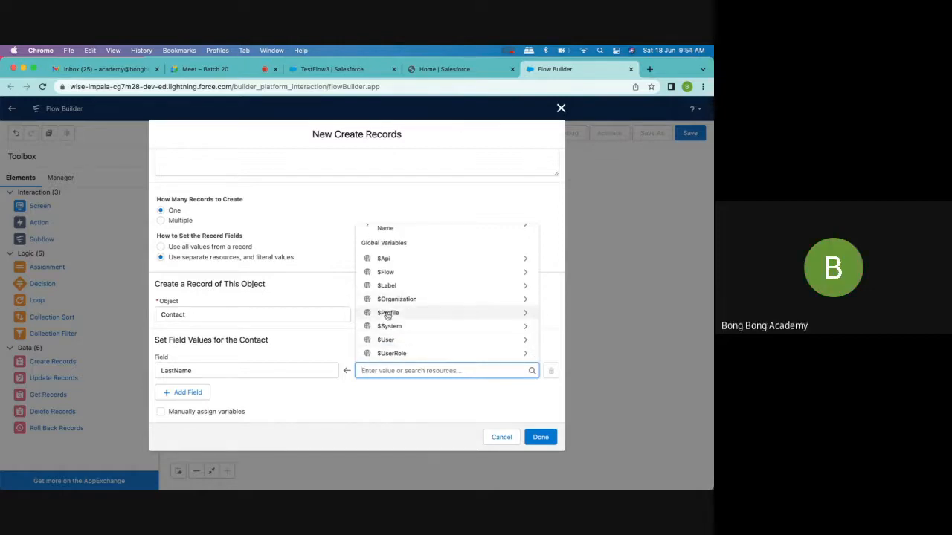
scroll(387, 315, up, 3)
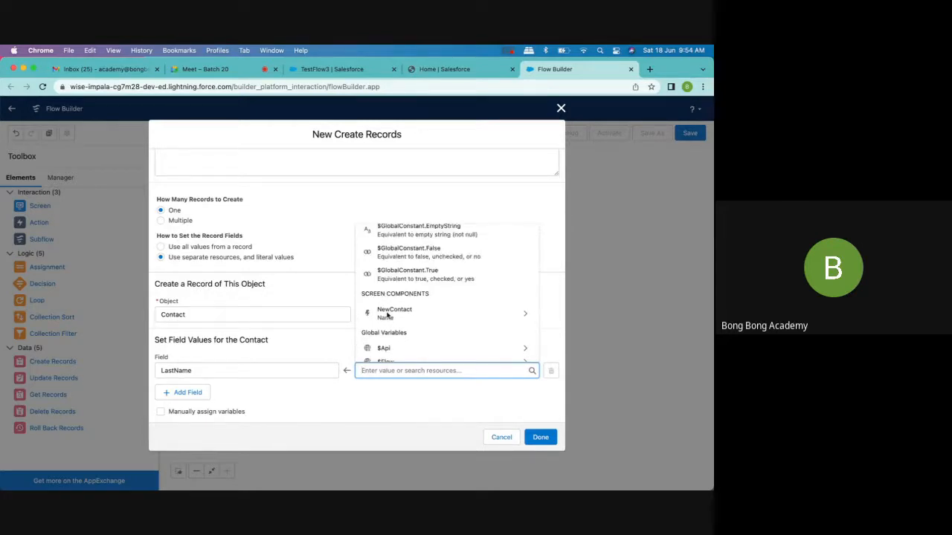
scroll(387, 315, up, 1)
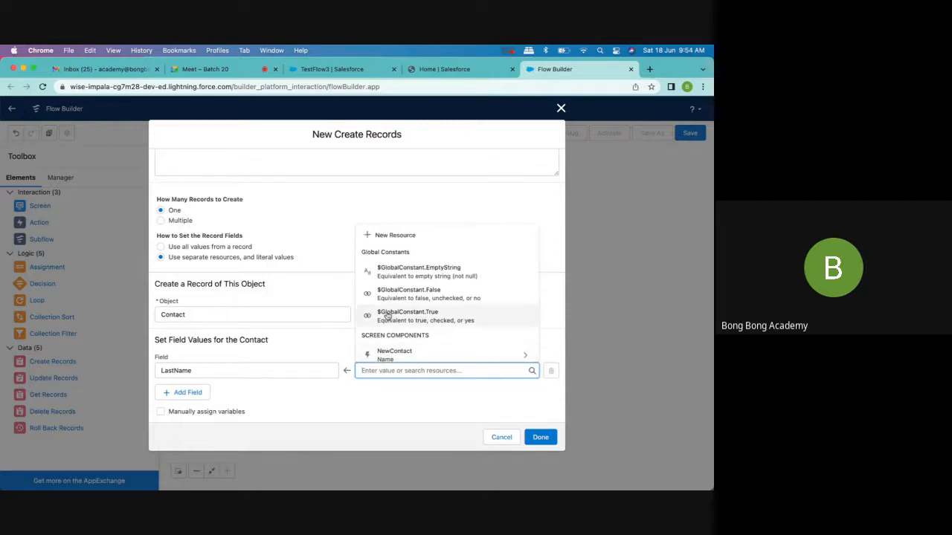
scroll(430, 295, down, 3)
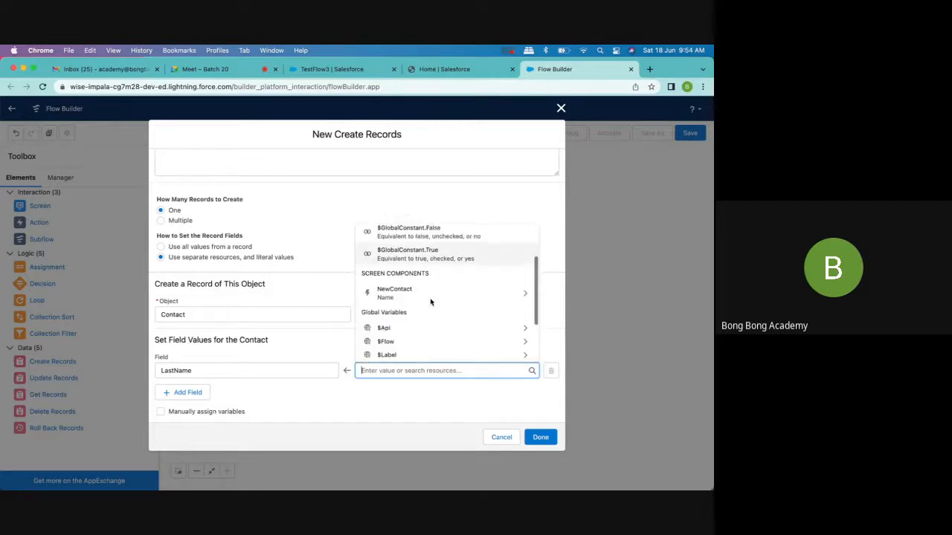
scroll(430, 302, down, 1)
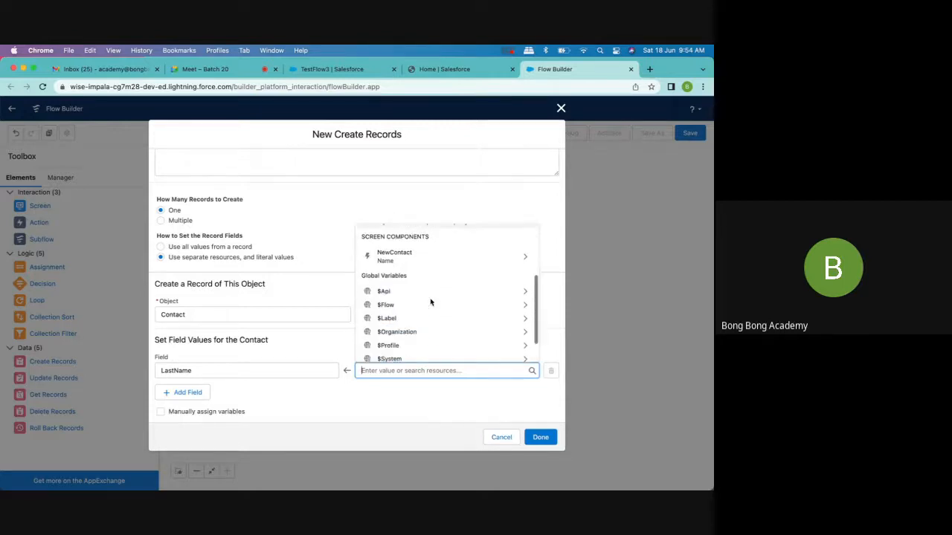
click(383, 256)
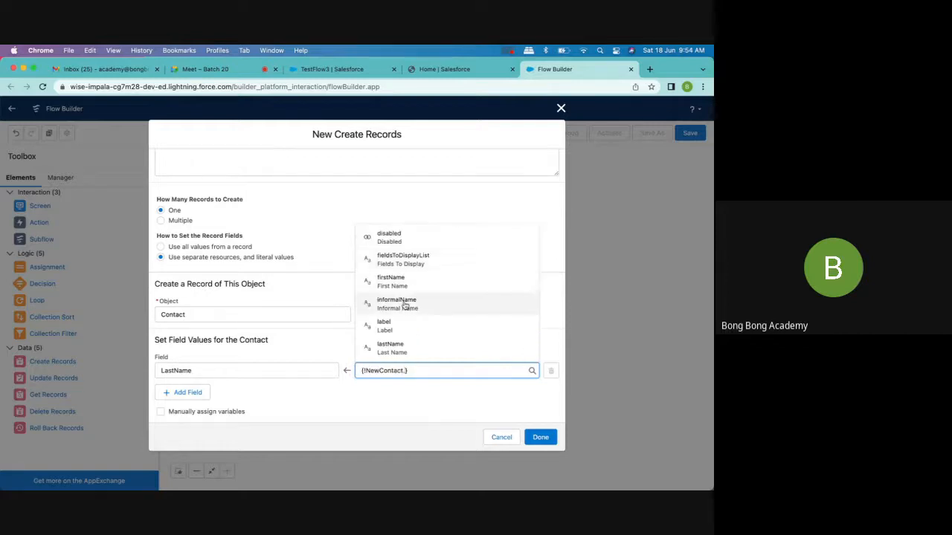
click(393, 345)
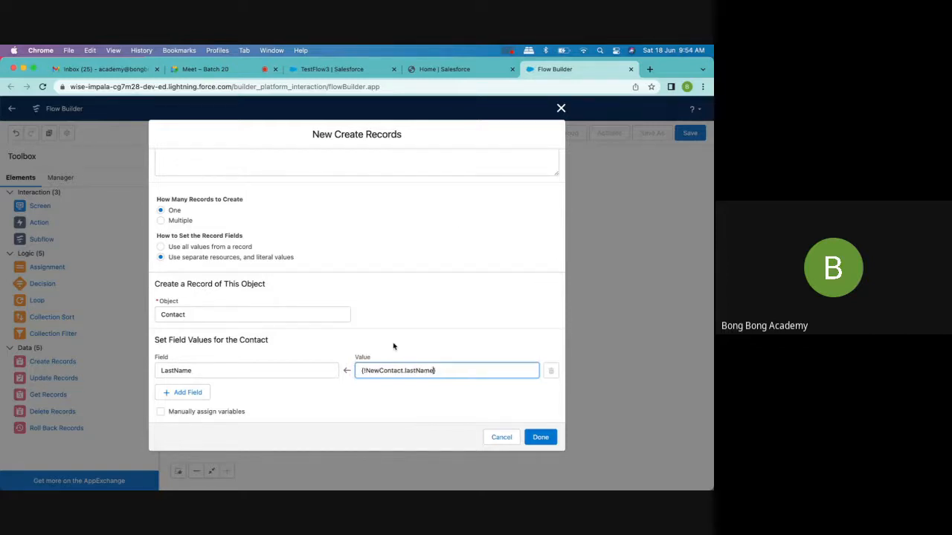
- Add a second field row that maps FirstName to the NewContact component's firstName value
click(186, 393)
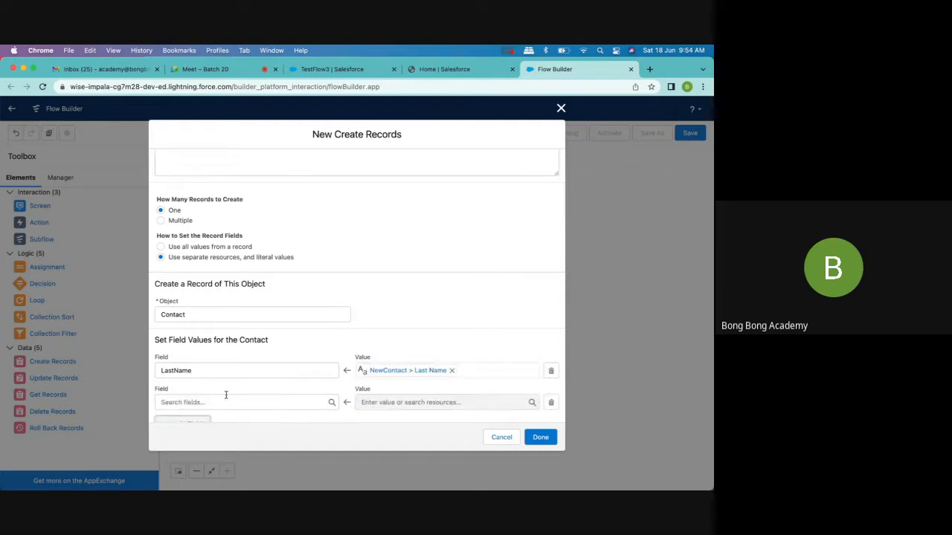
click(222, 402)
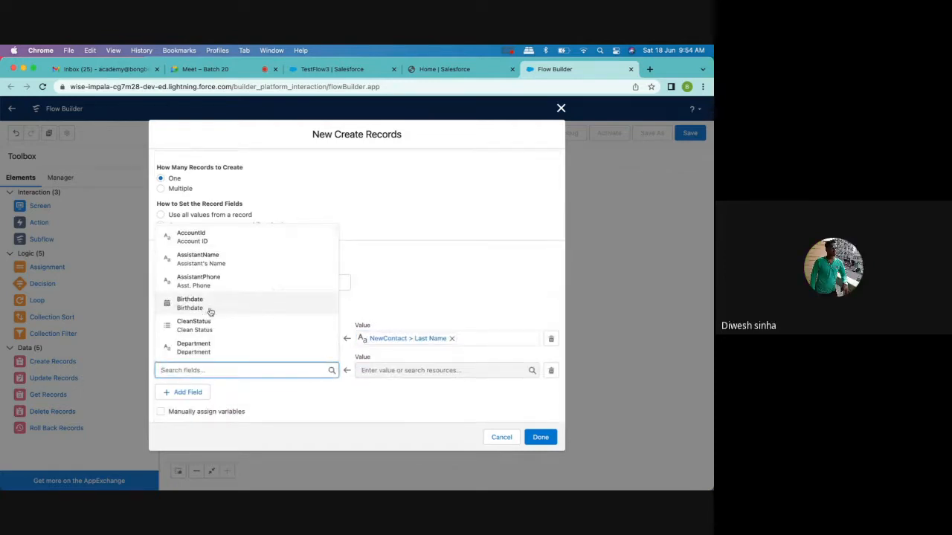
text(fir)
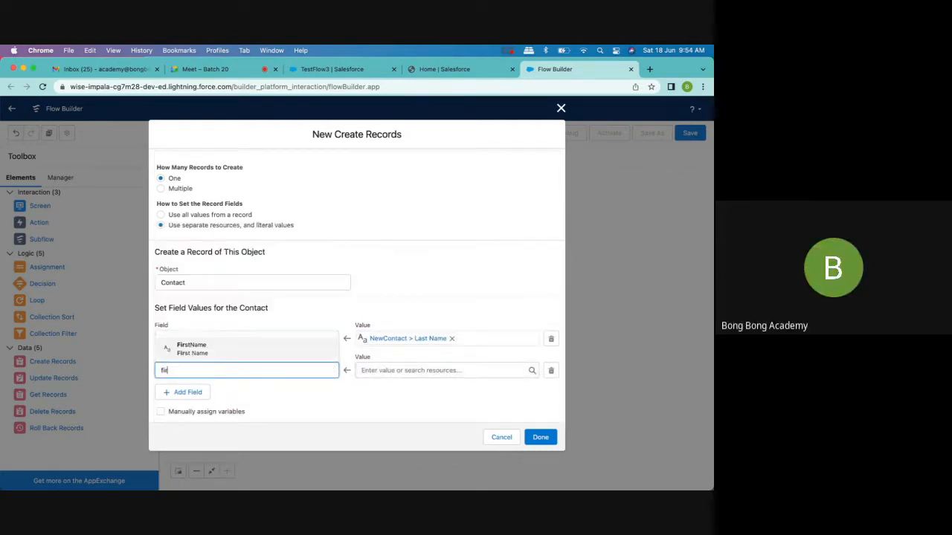
click(227, 346)
click(430, 369)
scroll(429, 343, down, 2)
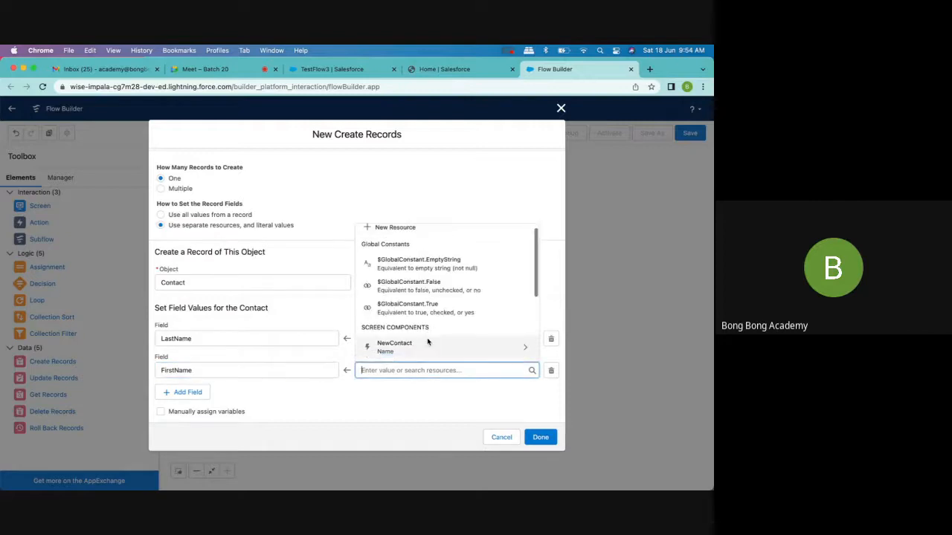
click(412, 311)
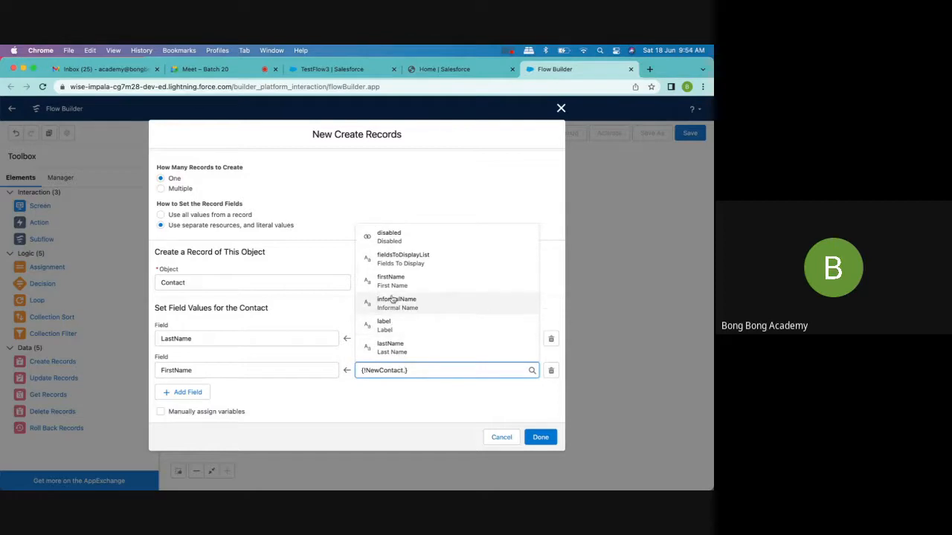
click(389, 282)
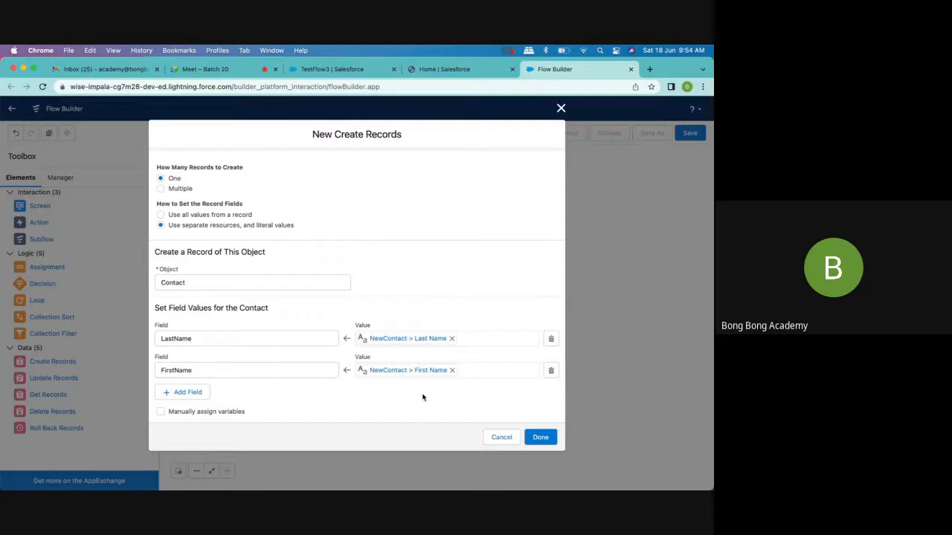
- Add a third field row to the contact's field values and choose AccountId as its field
click(188, 393)
scroll(278, 403, down, 2)
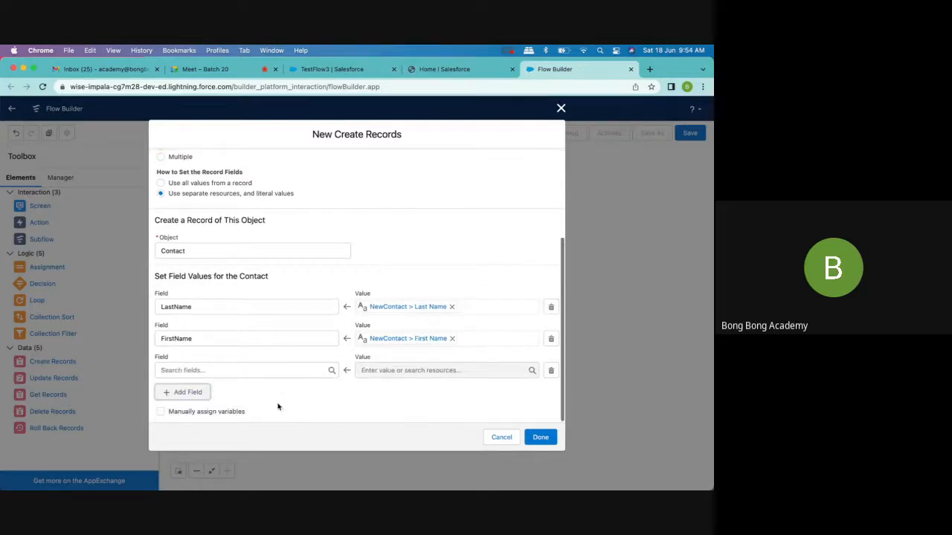
click(231, 372)
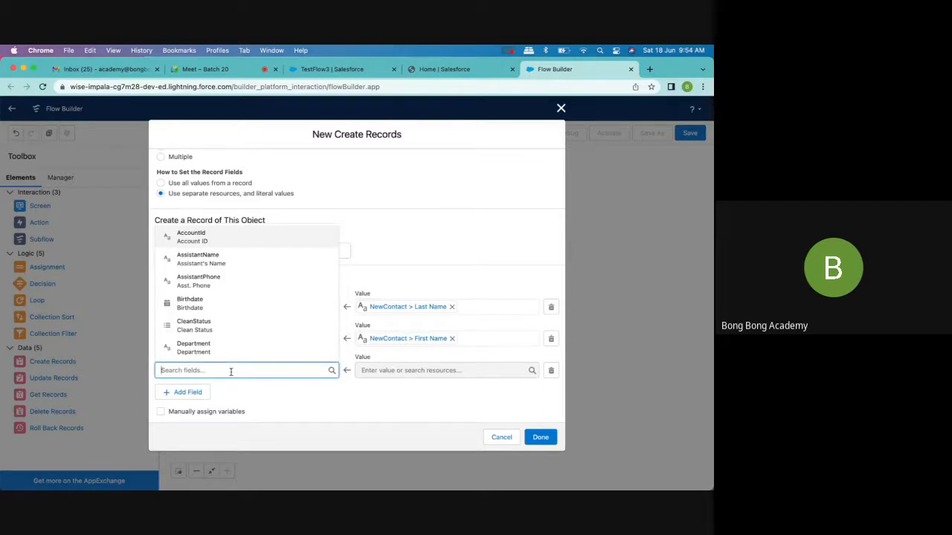
click(201, 242)
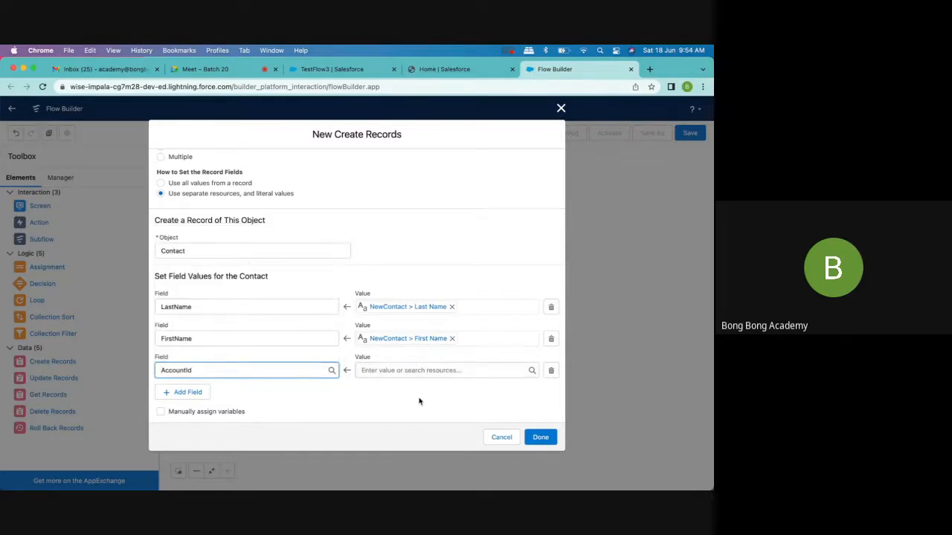
- Create a new Variable resource with the API name AccountId as the value for the contact's AccountId field
click(383, 370)
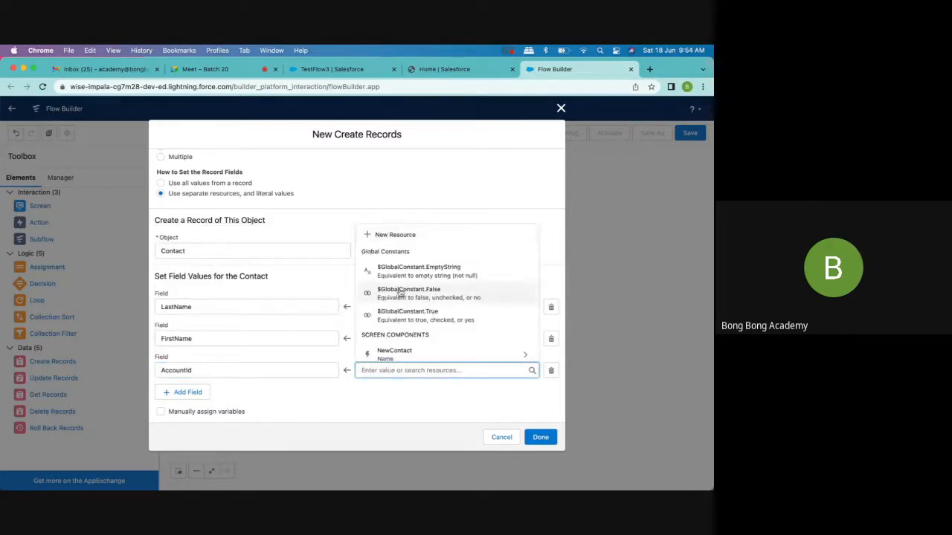
click(387, 236)
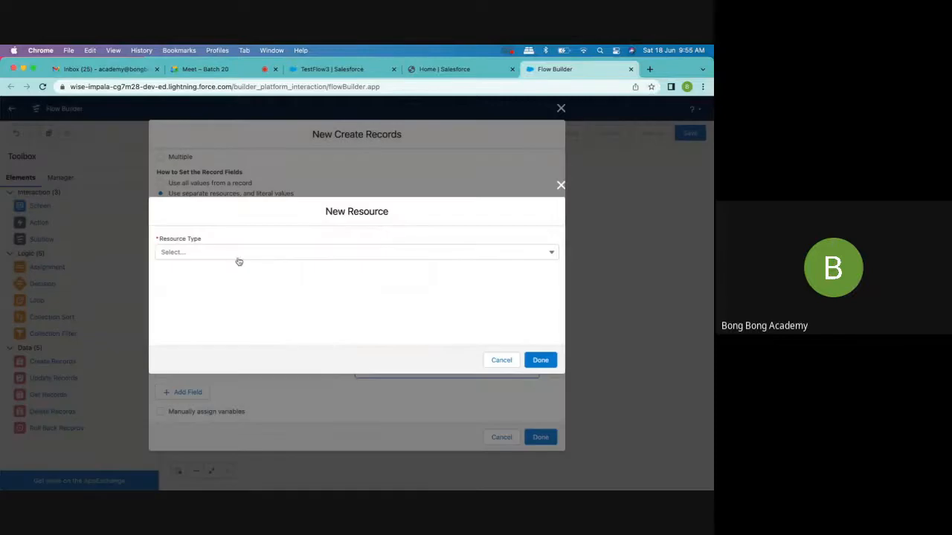
click(239, 256)
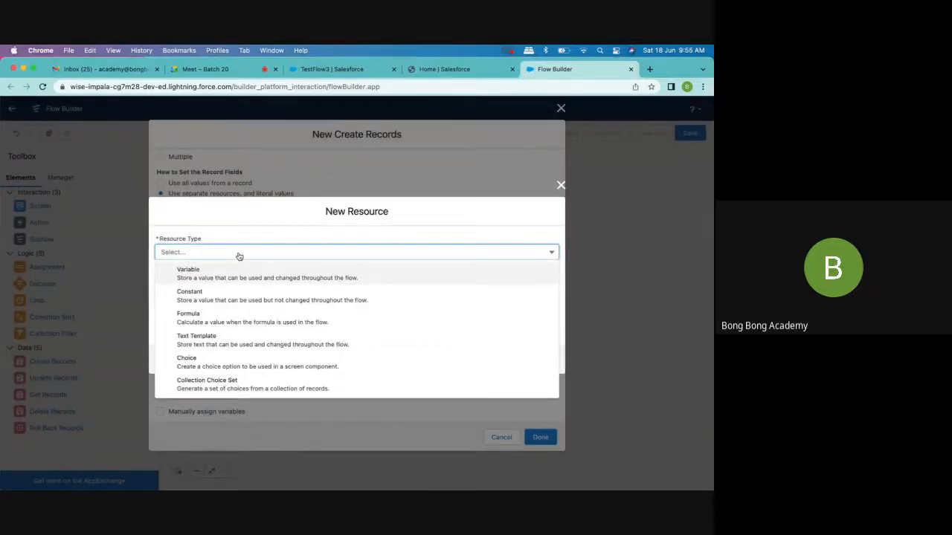
click(226, 272)
click(208, 272)
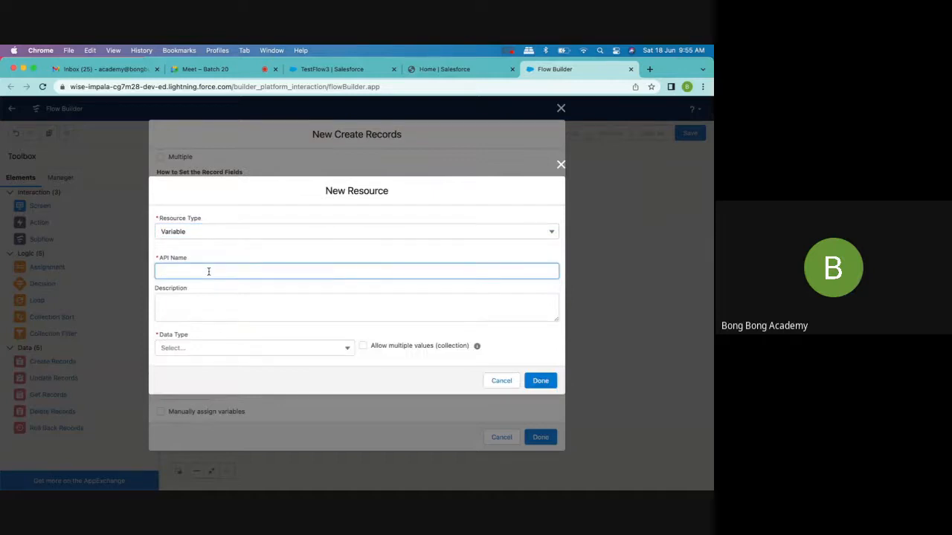
text(AccoutntId)
- Set the AccountId variable's data type to Text, make it available for input, and finish the resource
click(198, 347)
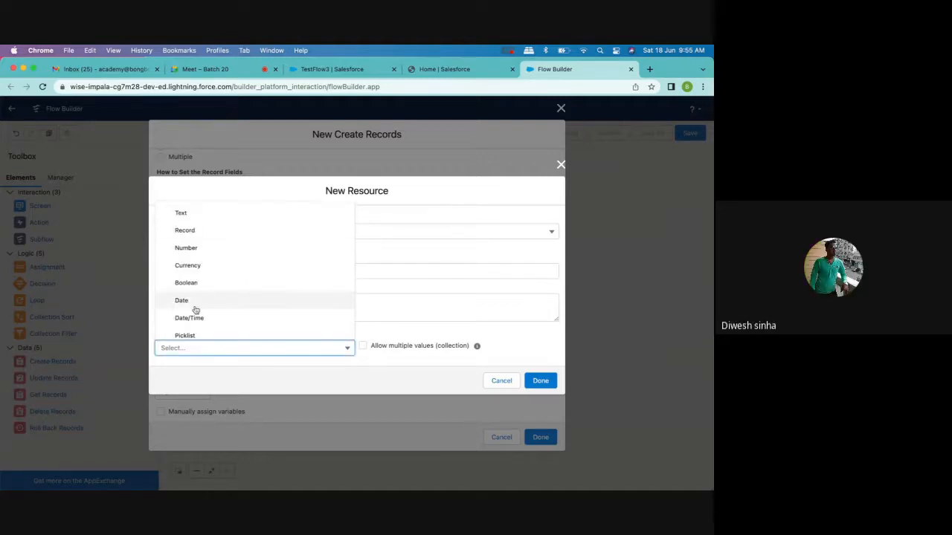
click(195, 213)
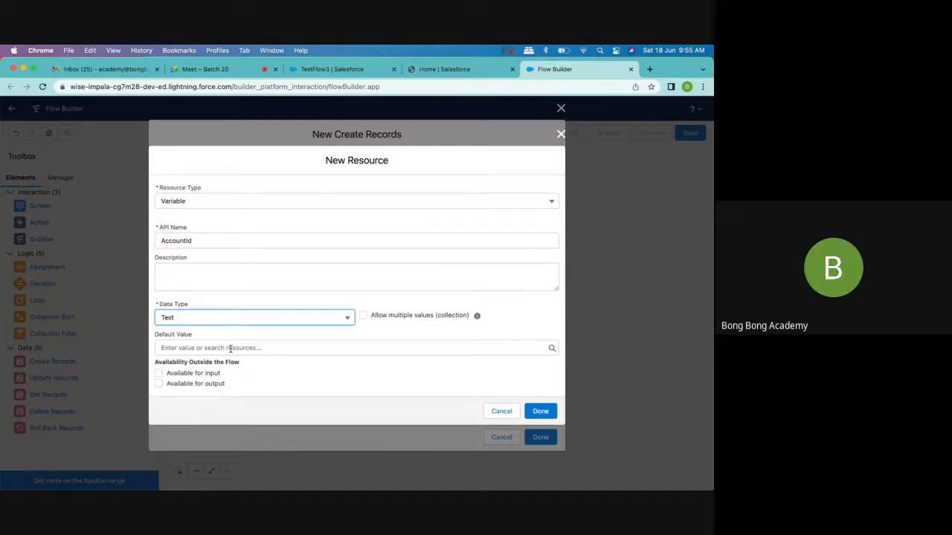
click(159, 374)
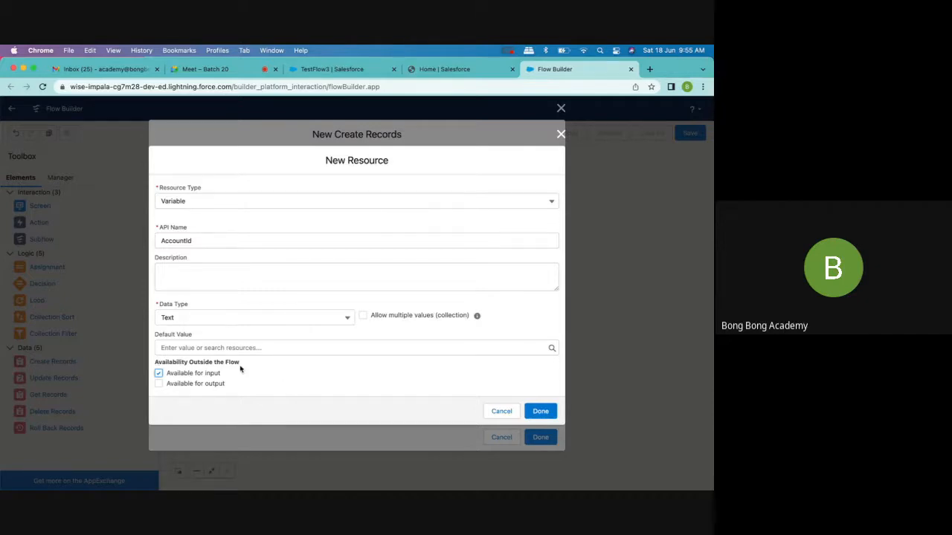
drag(240, 363, 155, 362)
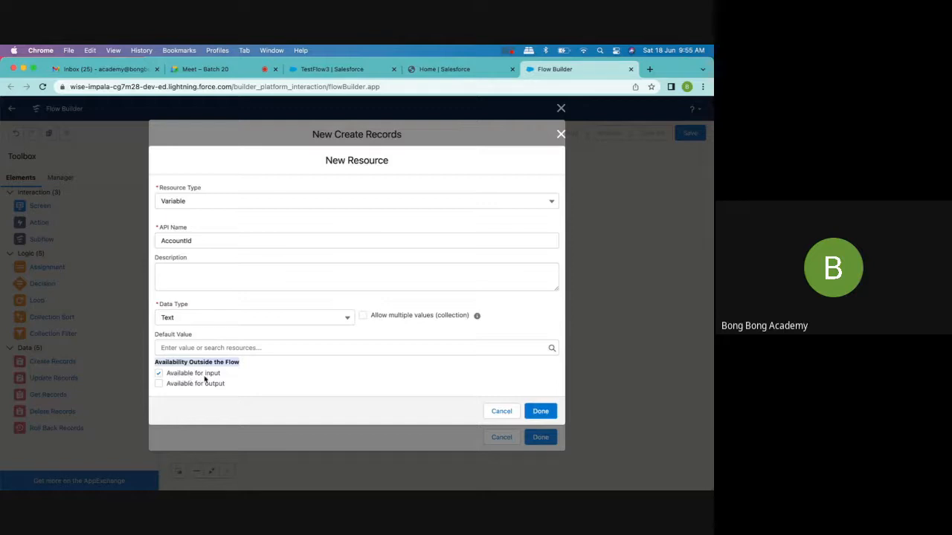
click(547, 416)
click(499, 402)
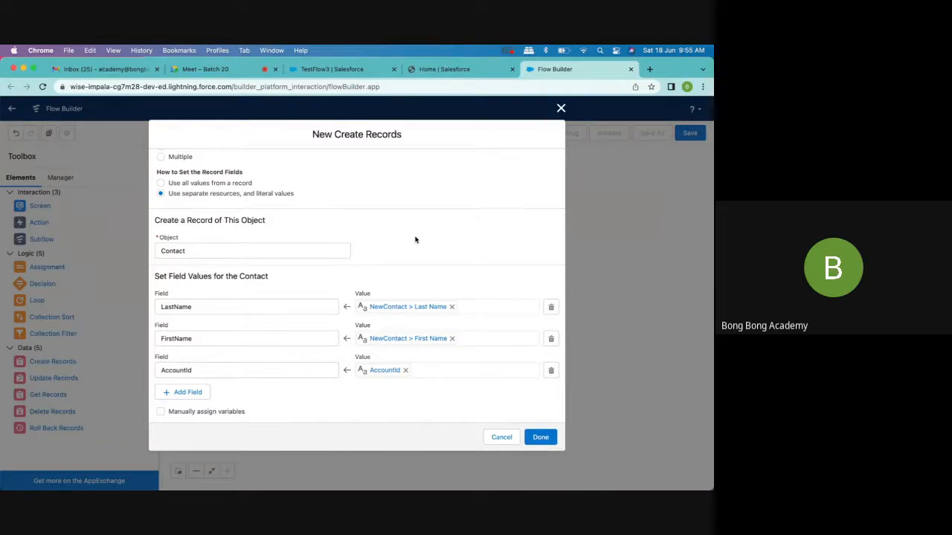
- Finish the Create Records element, place it beside the Contact Details screen, and connect Start to the screen and the screen to Create Records
scroll(415, 239, up, 2)
scroll(415, 240, down, 2)
scroll(415, 269, up, 1)
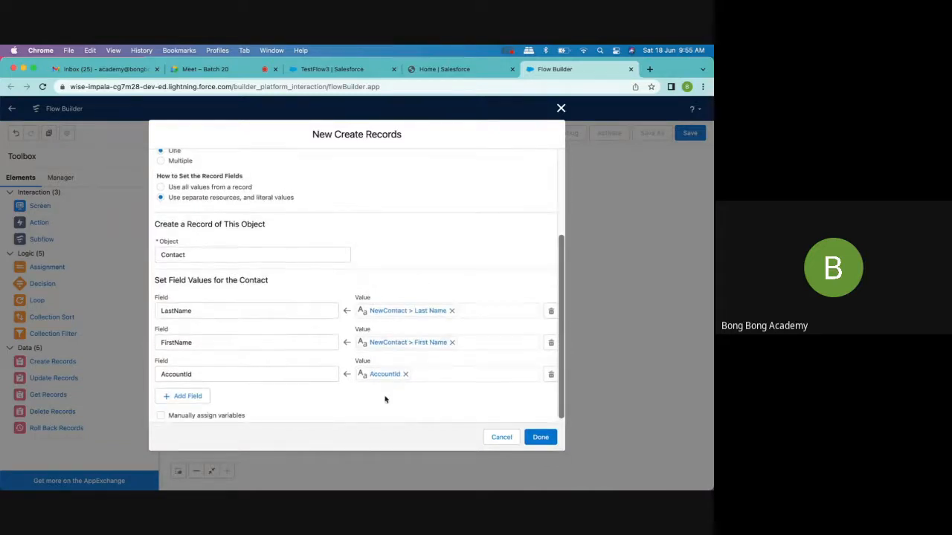
scroll(365, 253, up, 5)
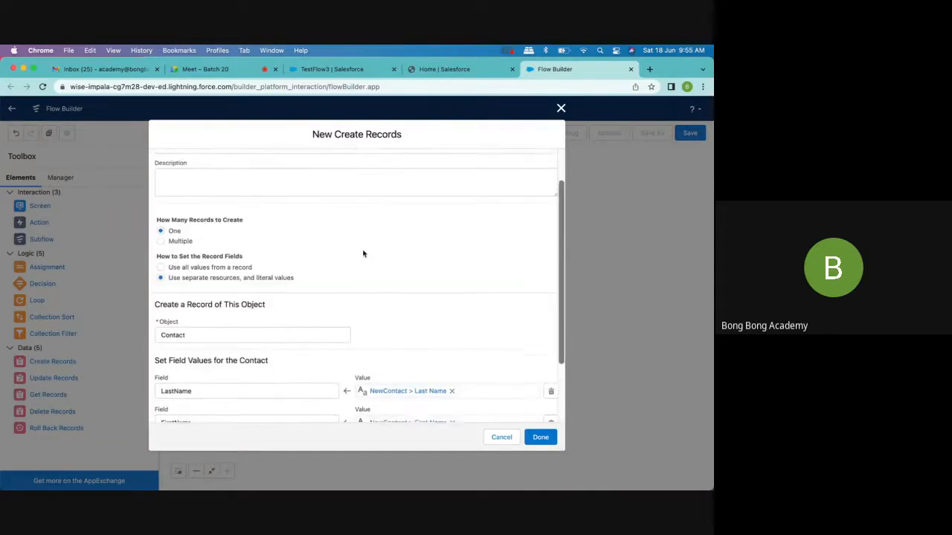
scroll(439, 319, down, 5)
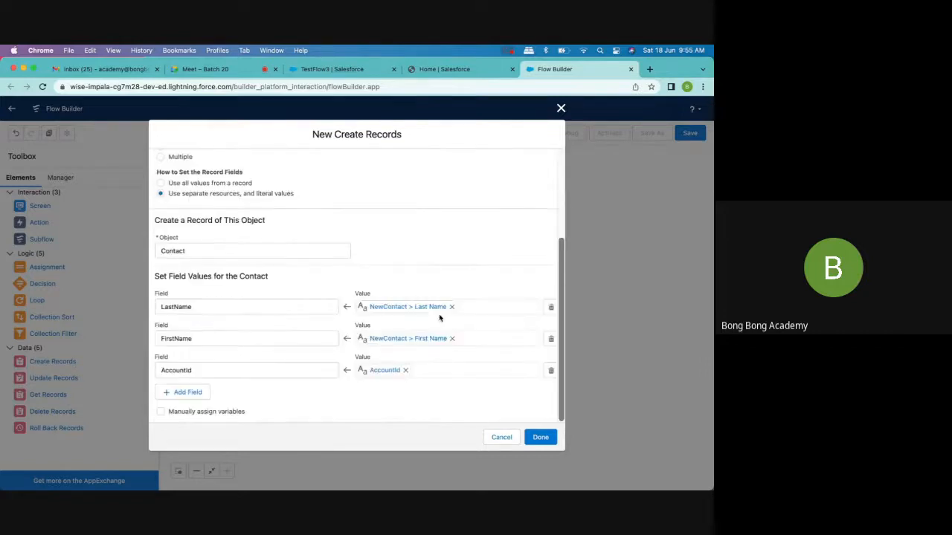
click(541, 437)
drag(383, 379, 560, 276)
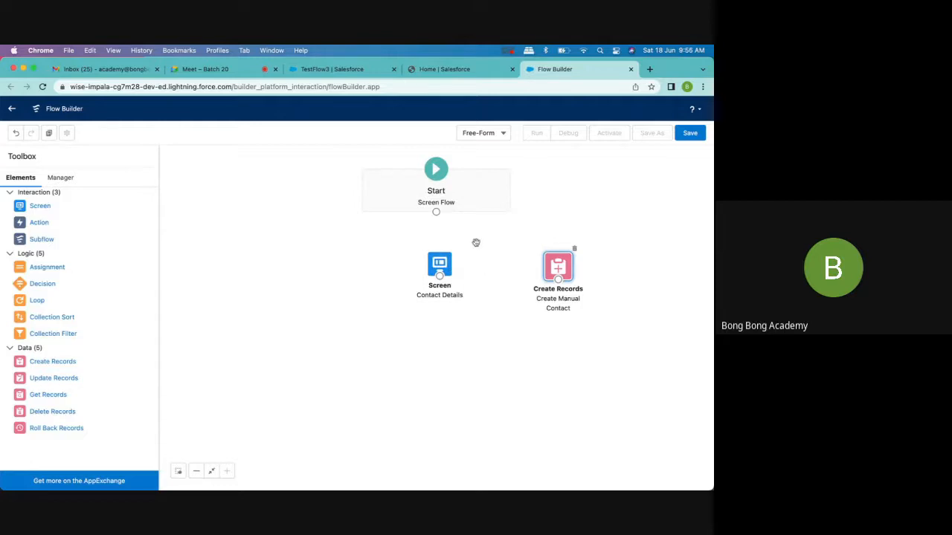
drag(436, 211, 559, 266)
- Save the flow with the label Create Contact Manually and activate it
click(689, 134)
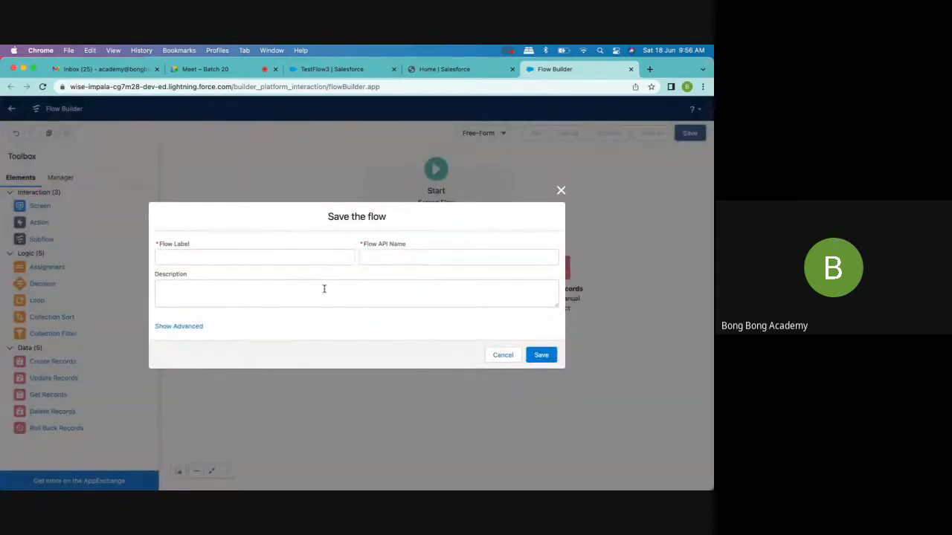
click(283, 257)
text(Creat)
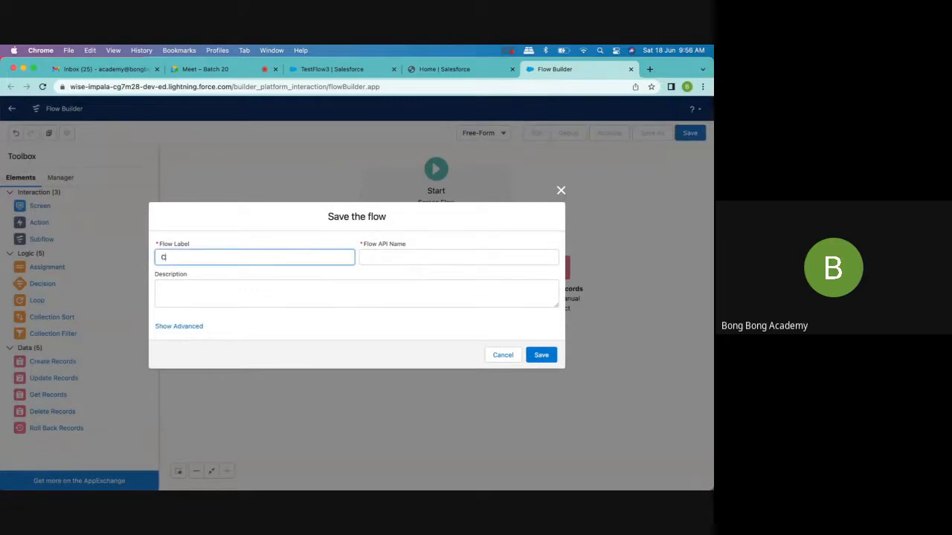
text(e Contact Manyally)
click(459, 261)
click(541, 355)
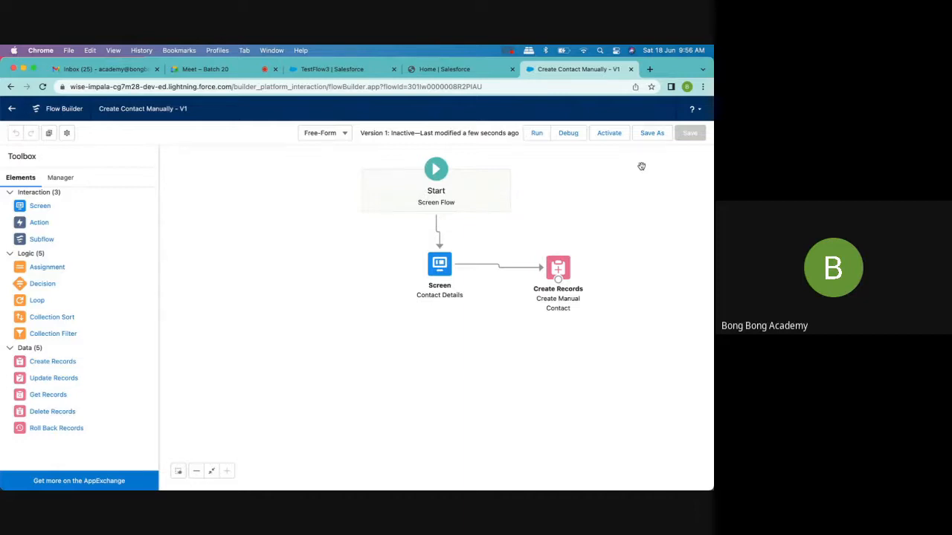
click(611, 139)
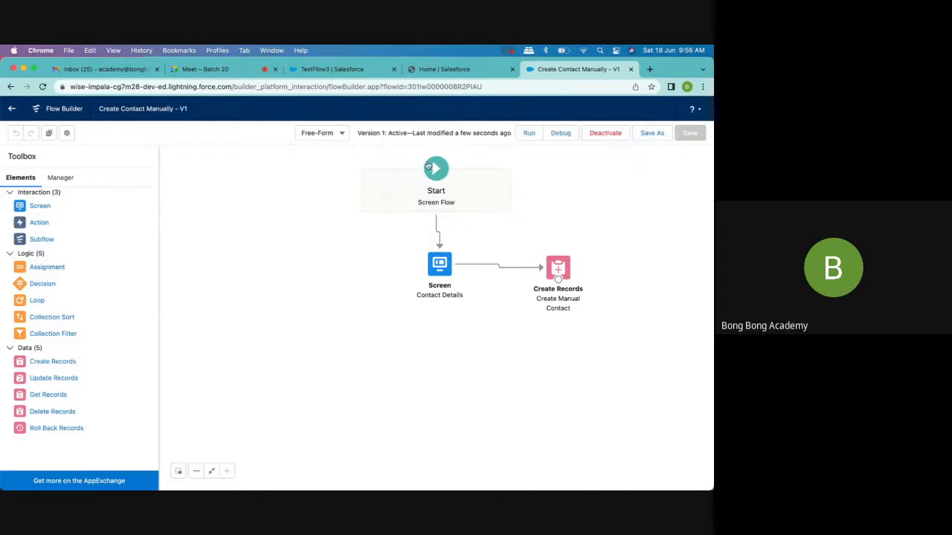
- Open the TestFlow3 account record and examine its available record actions and page setup options
click(447, 74)
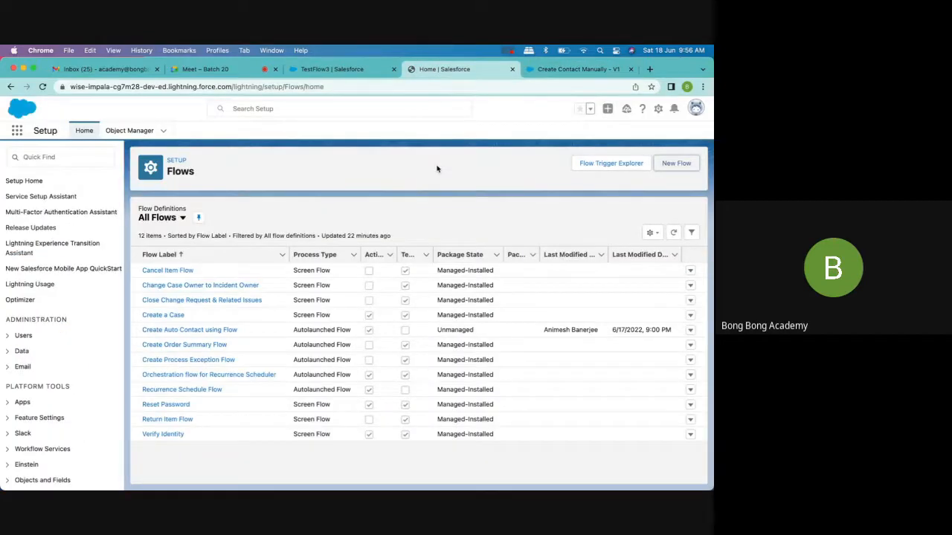
click(348, 75)
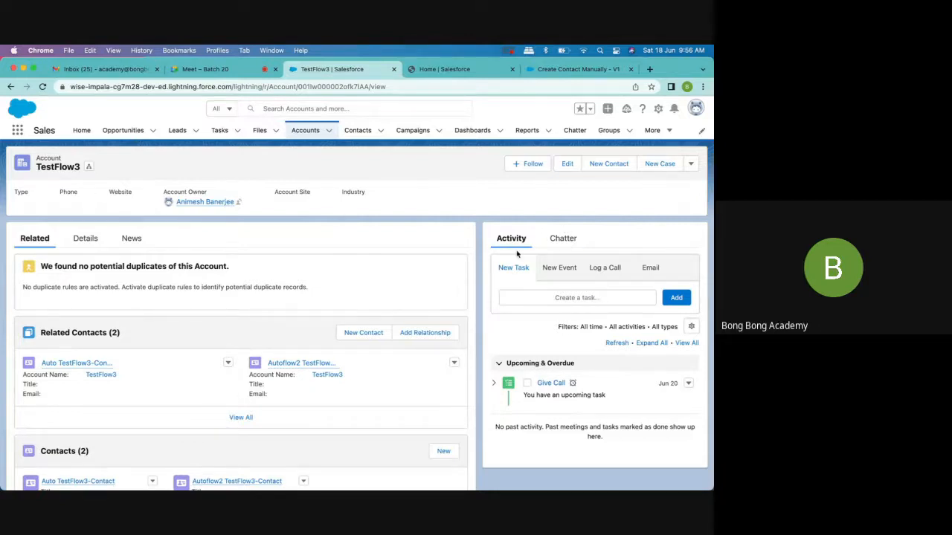
click(691, 164)
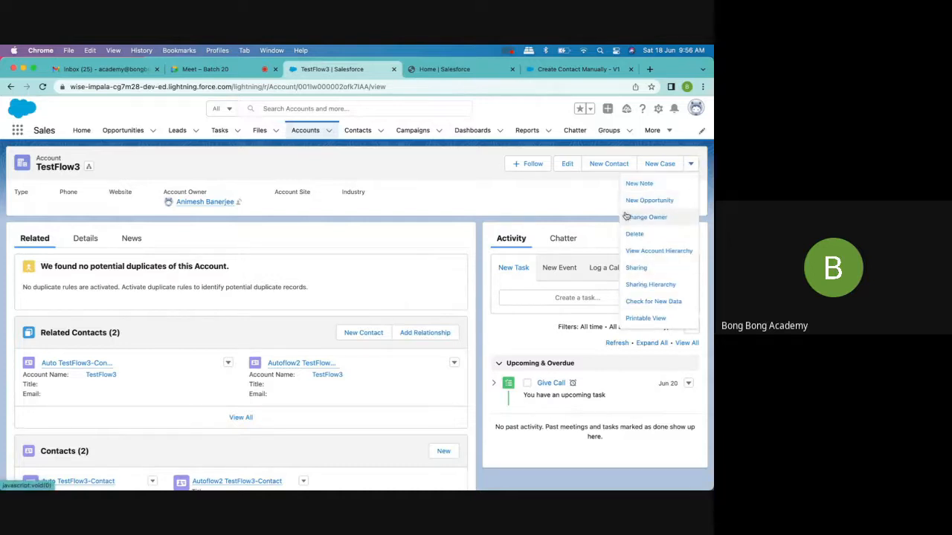
click(482, 201)
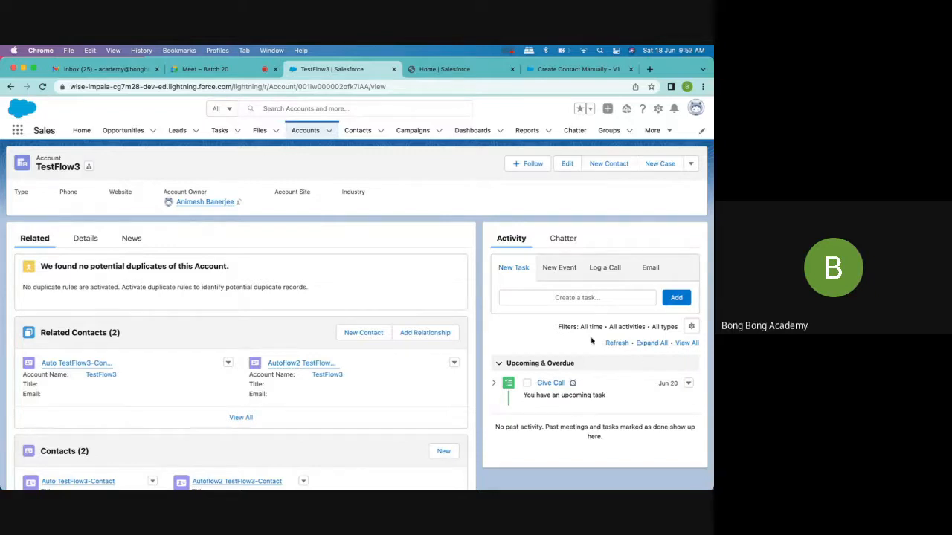
click(658, 109)
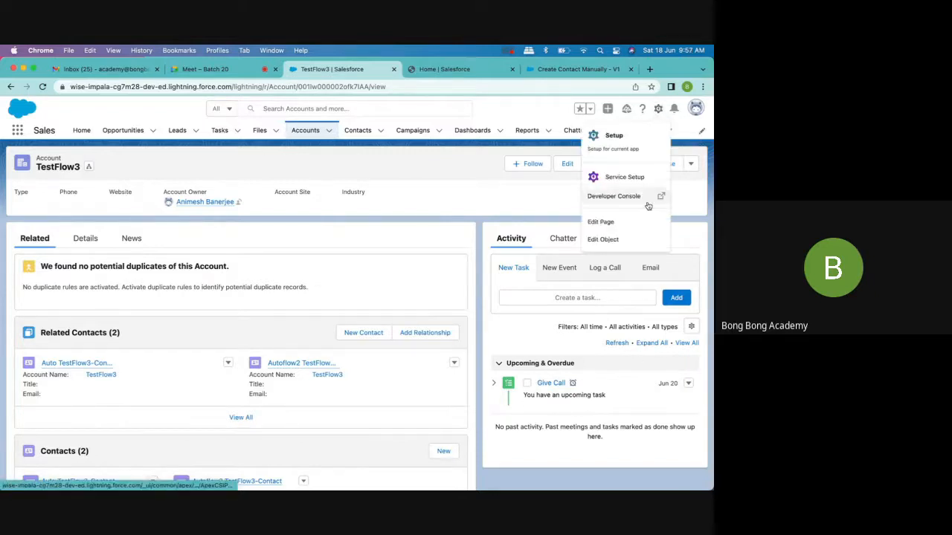
click(490, 118)
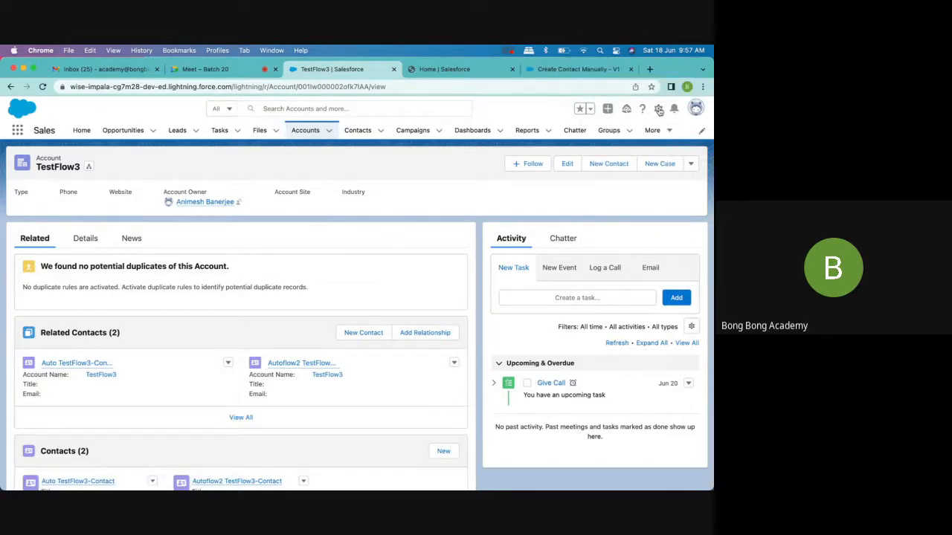
- Open the Lightning Record Pages of the Account object in Object Manager
click(470, 69)
click(129, 130)
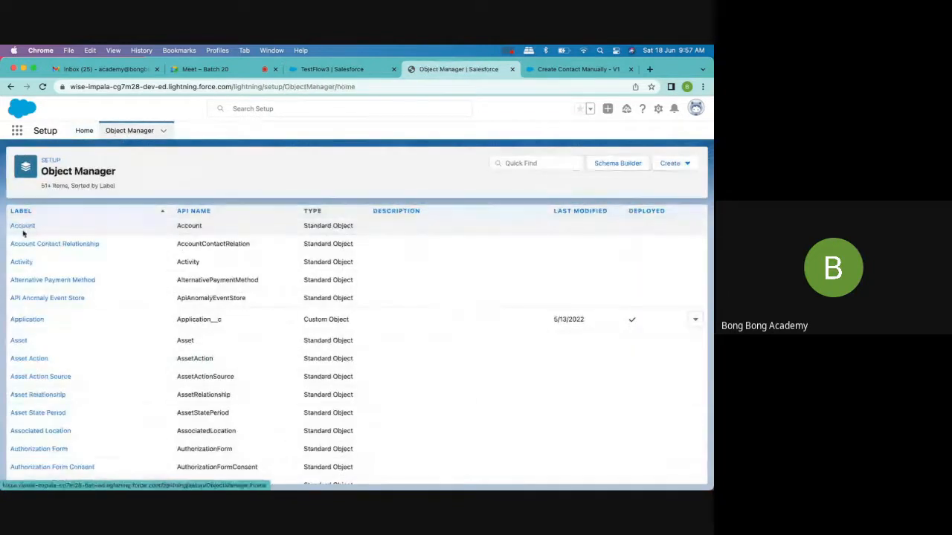
click(21, 229)
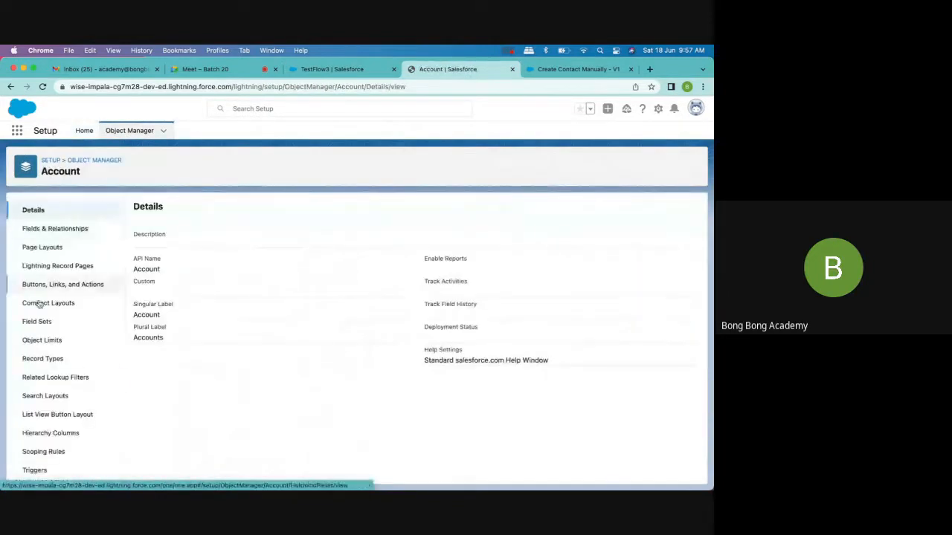
scroll(44, 342, down, 2)
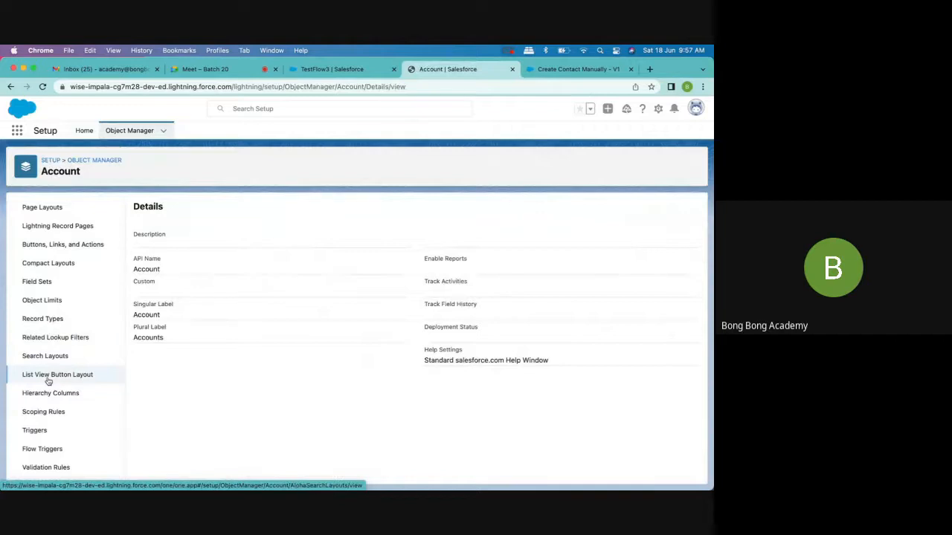
scroll(49, 382, up, 2)
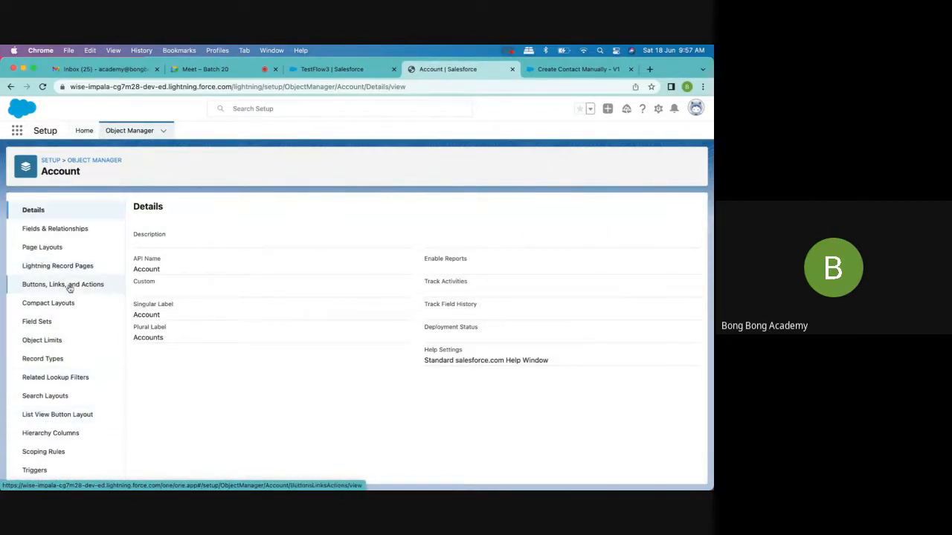
scroll(69, 288, down, 1)
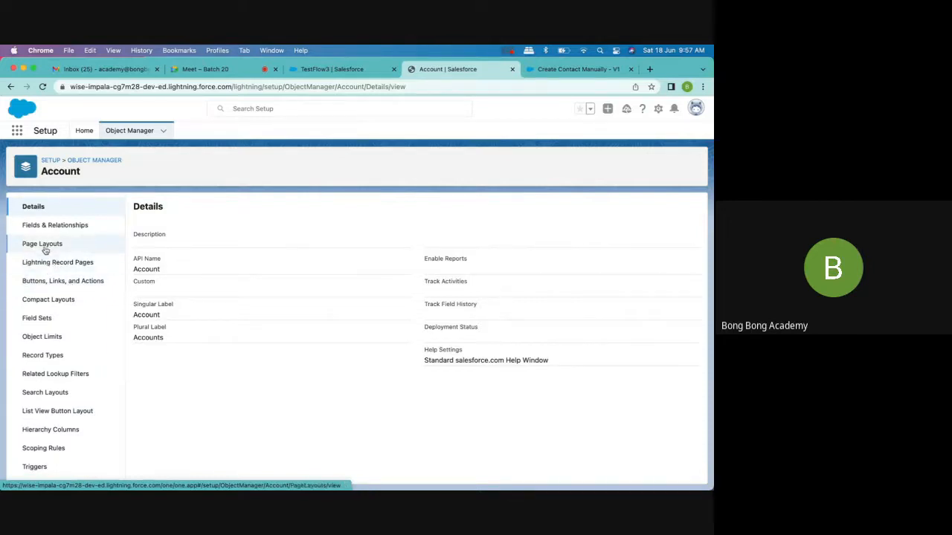
click(57, 266)
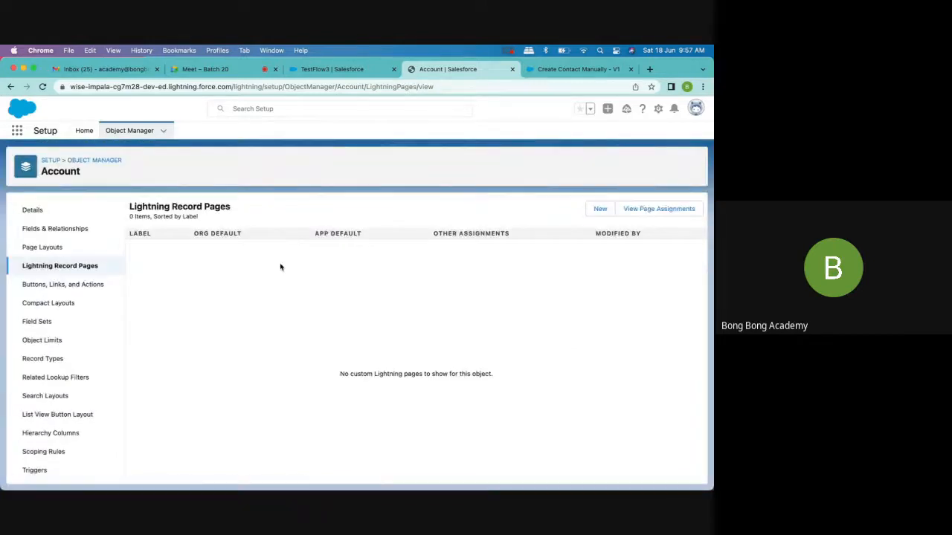
- Start creating a new Lightning page from the Account object's record pages
click(338, 71)
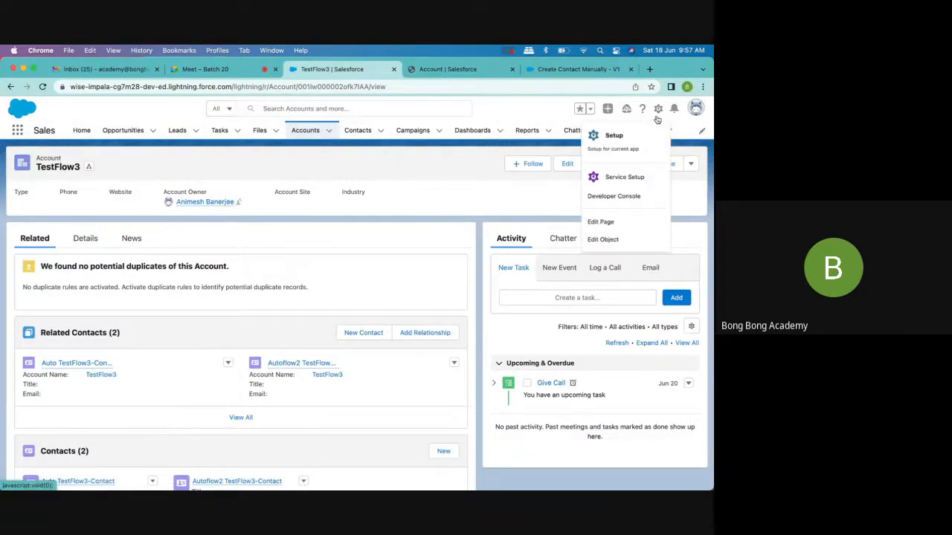
click(451, 70)
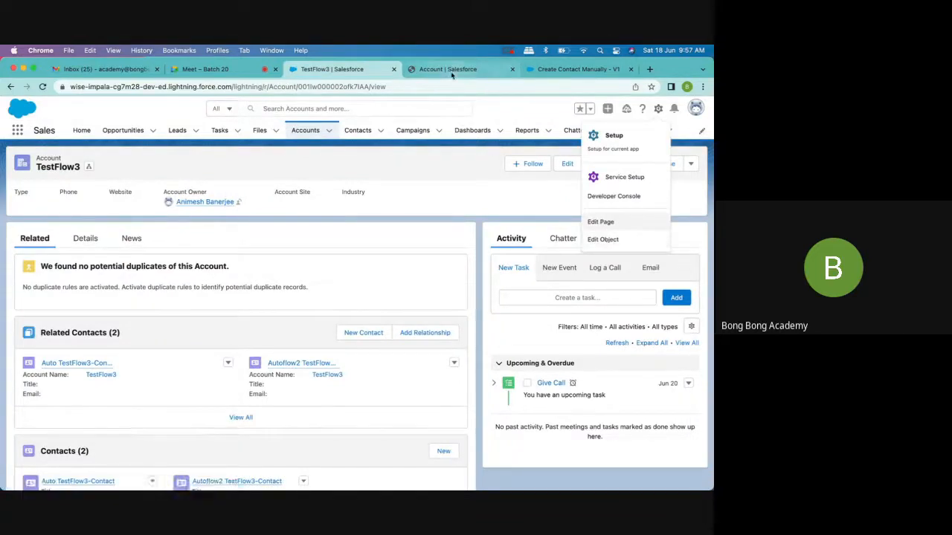
click(600, 210)
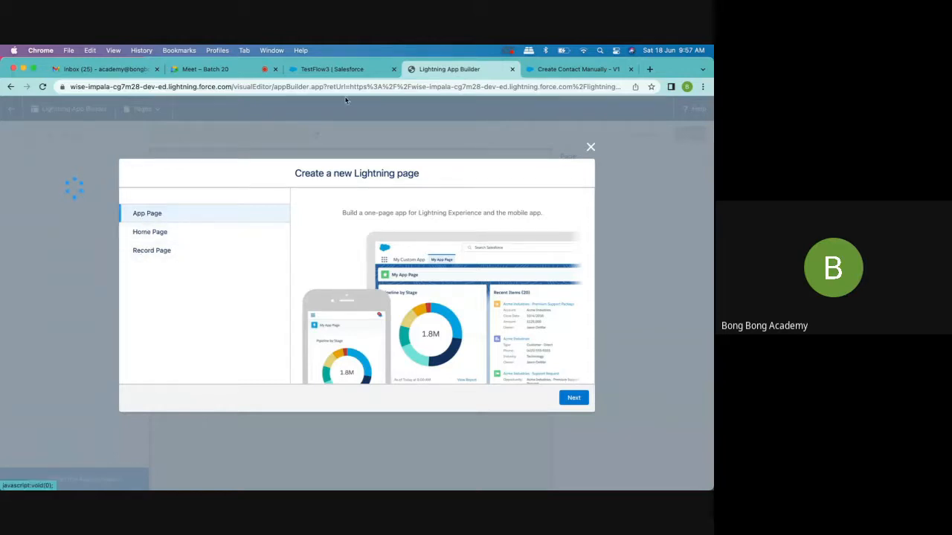
- Highlight the record ID in the TestFlow3 account's web address and return to the Create Contact Manually flow
click(325, 71)
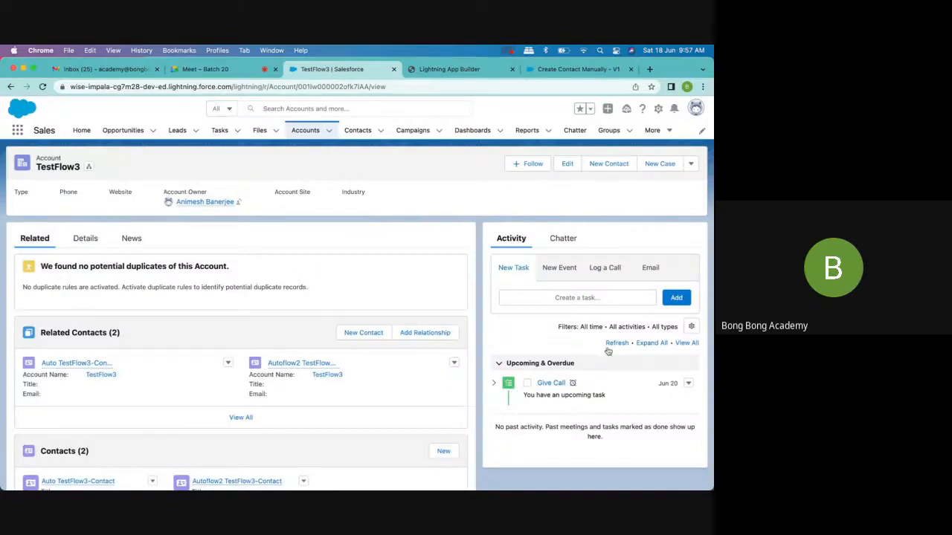
double_click(320, 88)
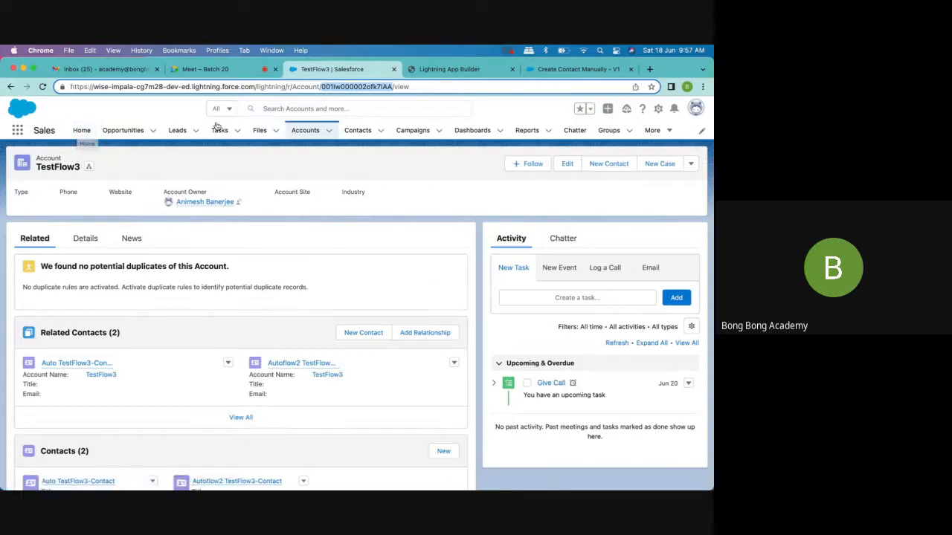
click(577, 69)
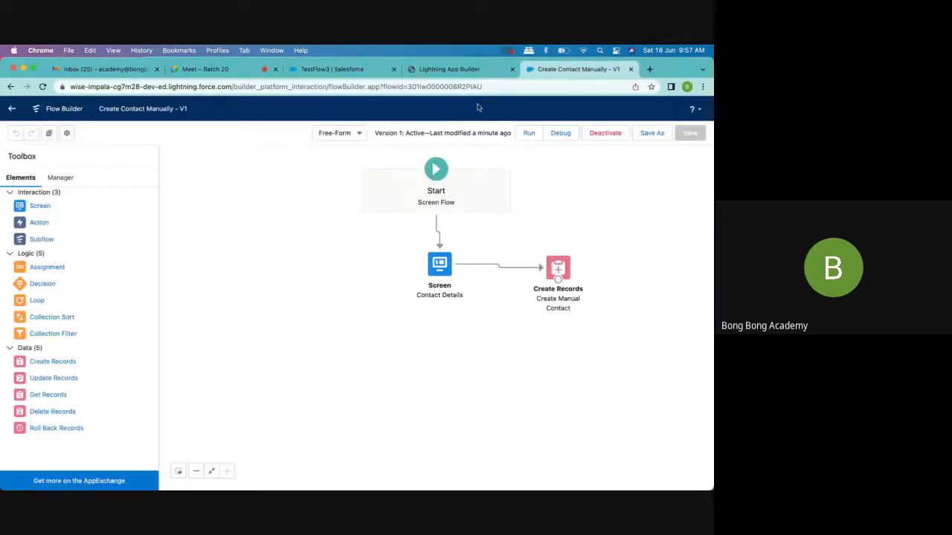
- Set up the new Lightning page as a record page labelled Account Customized for the Account object
click(450, 70)
click(206, 250)
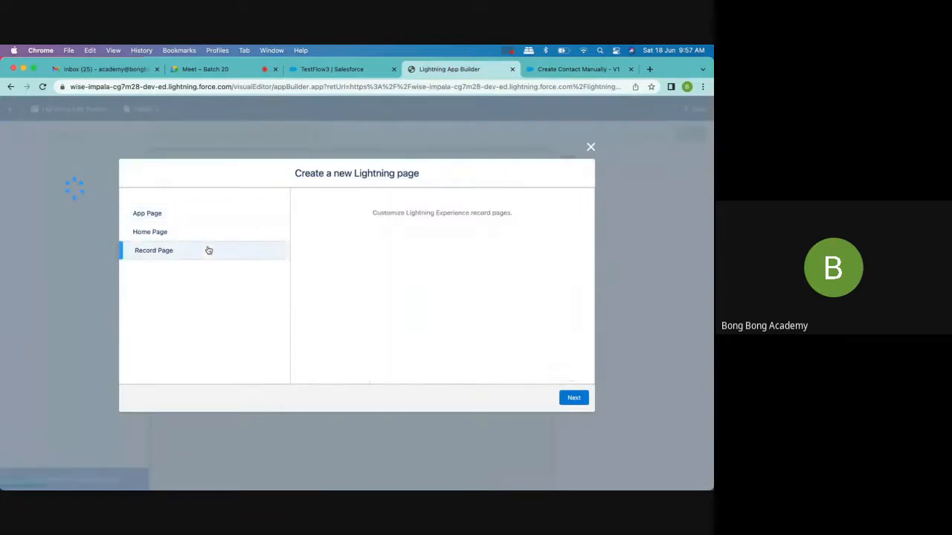
click(573, 399)
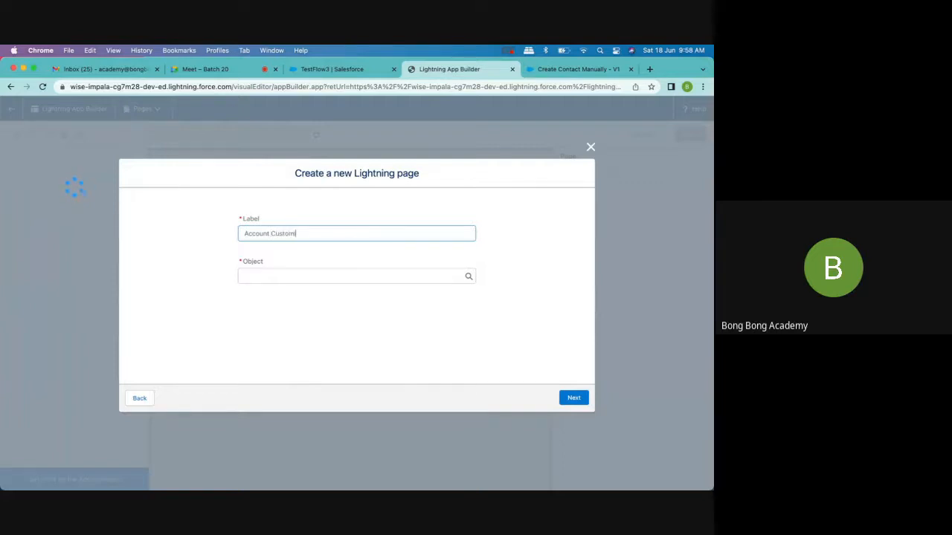
text(zed)
click(271, 276)
click(269, 296)
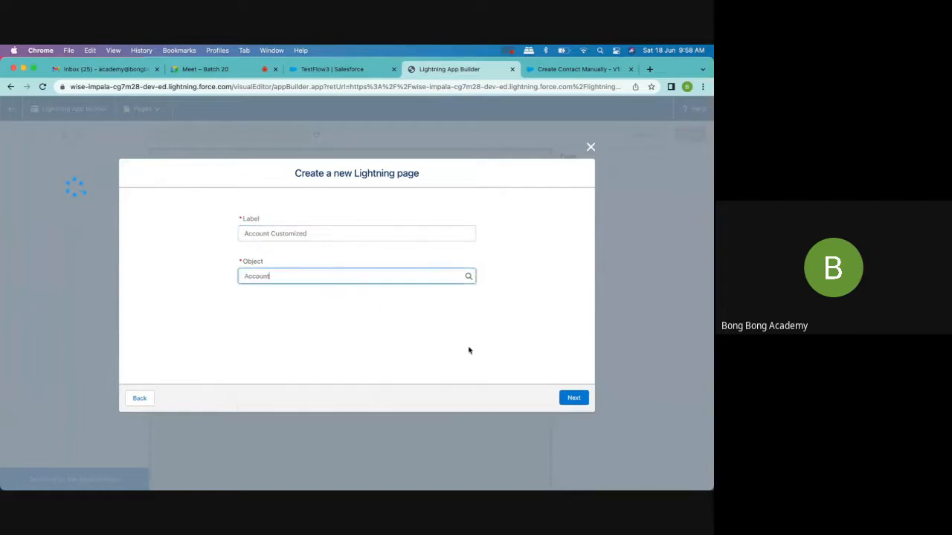
click(573, 397)
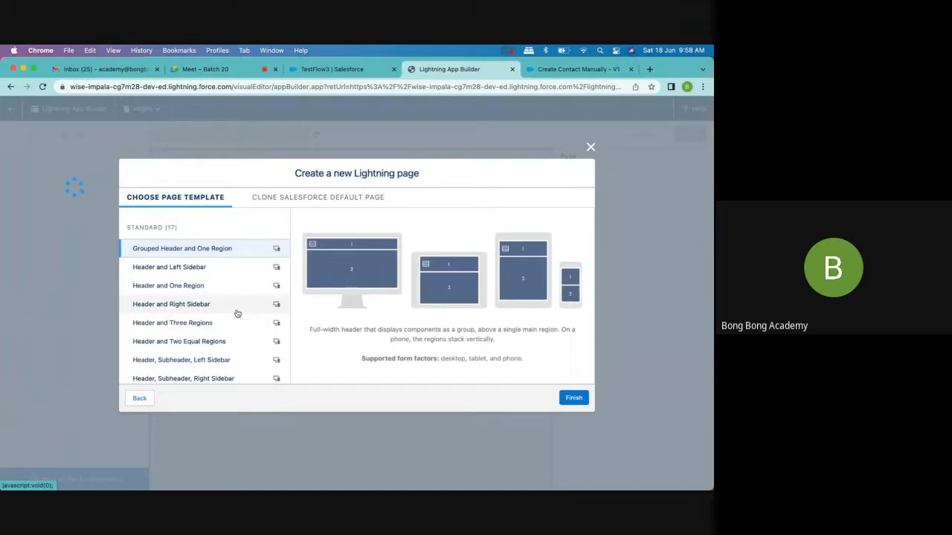
- Compare the page templates and create the page by cloning the Account Grouped View Default page
scroll(236, 313, down, 5)
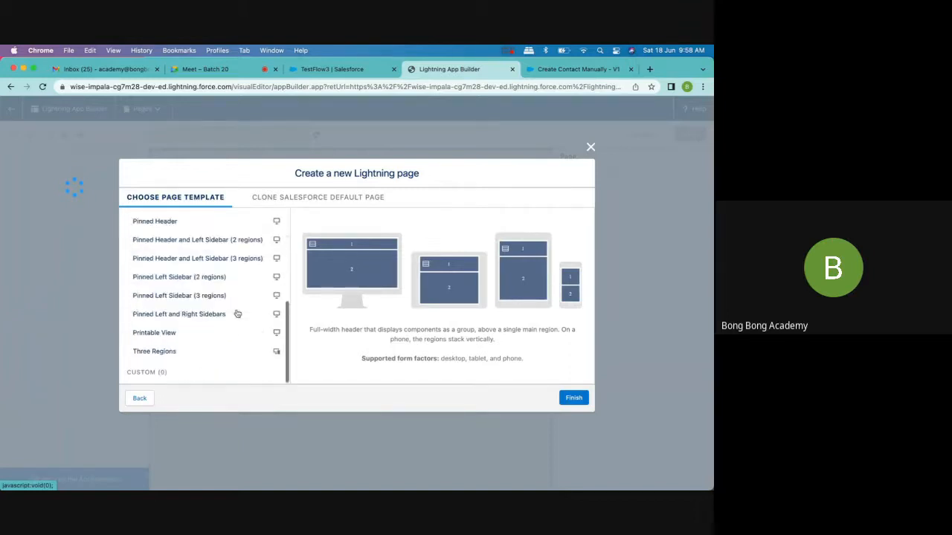
scroll(237, 313, up, 5)
click(329, 199)
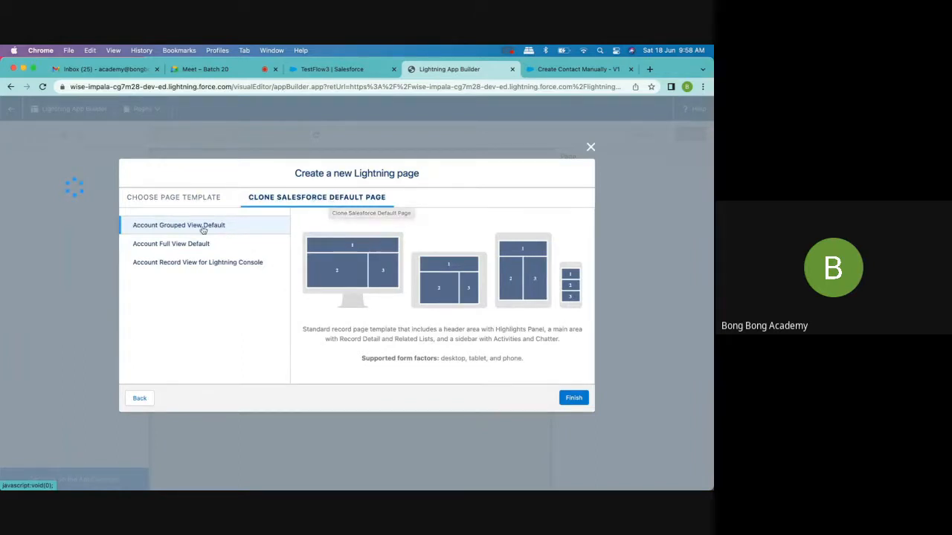
click(151, 248)
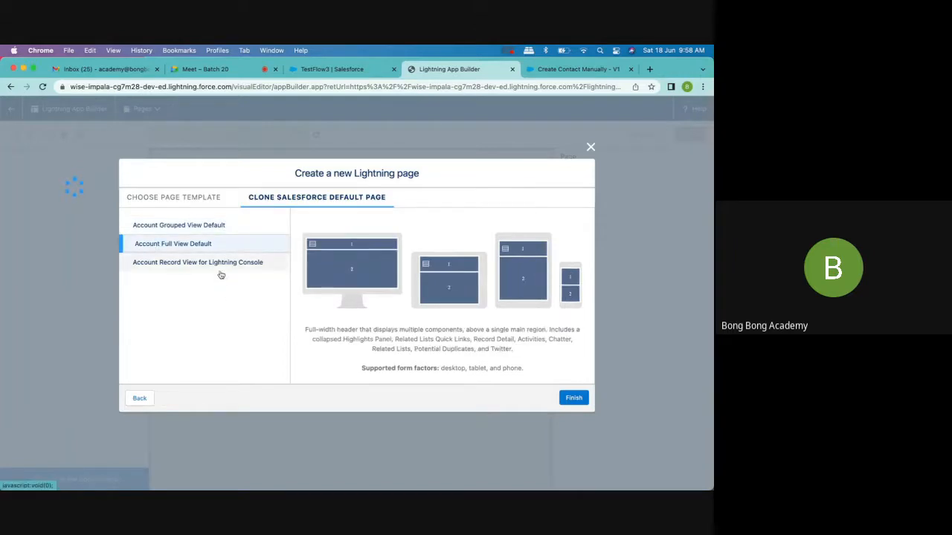
click(187, 225)
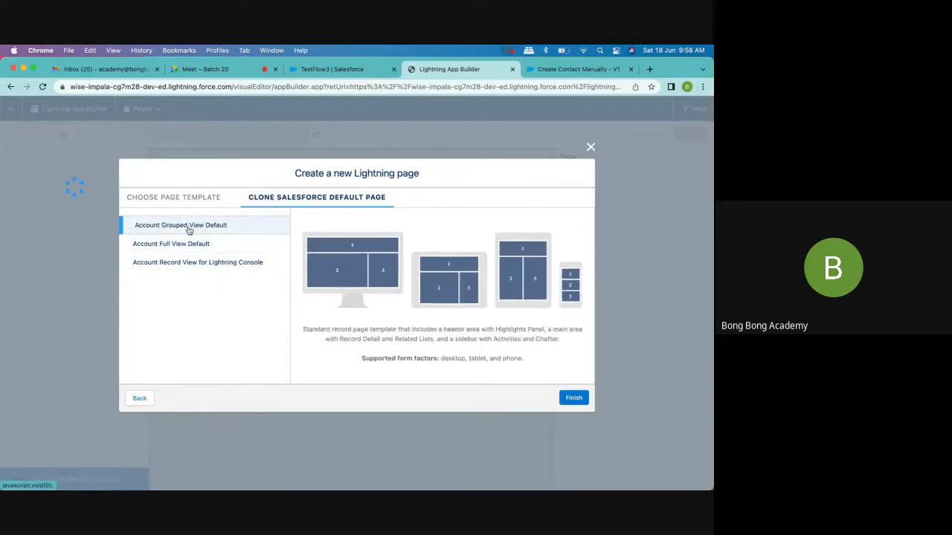
click(188, 246)
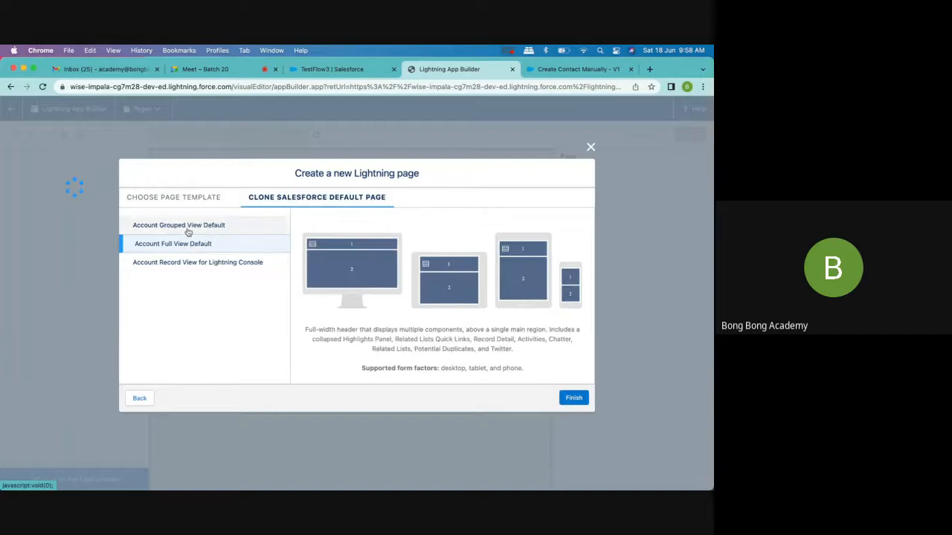
click(187, 225)
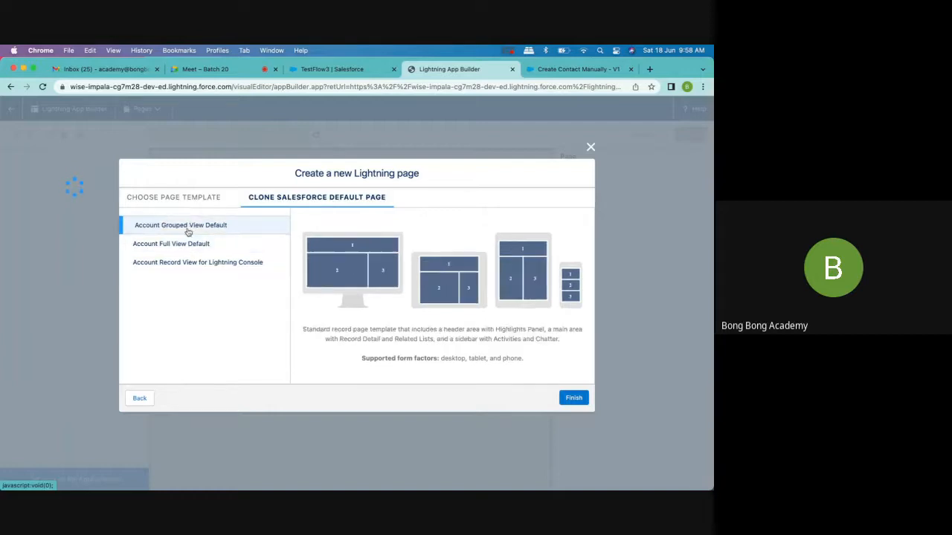
click(584, 399)
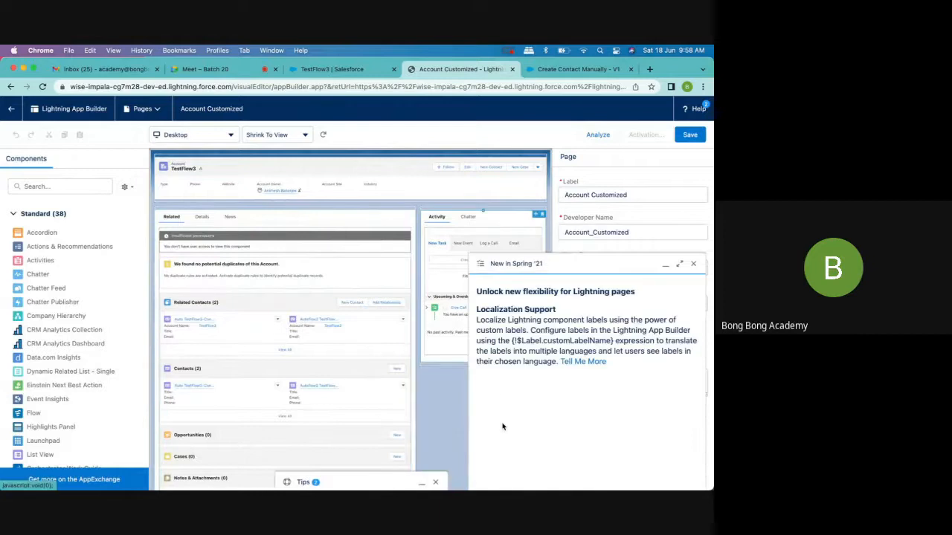
click(693, 260)
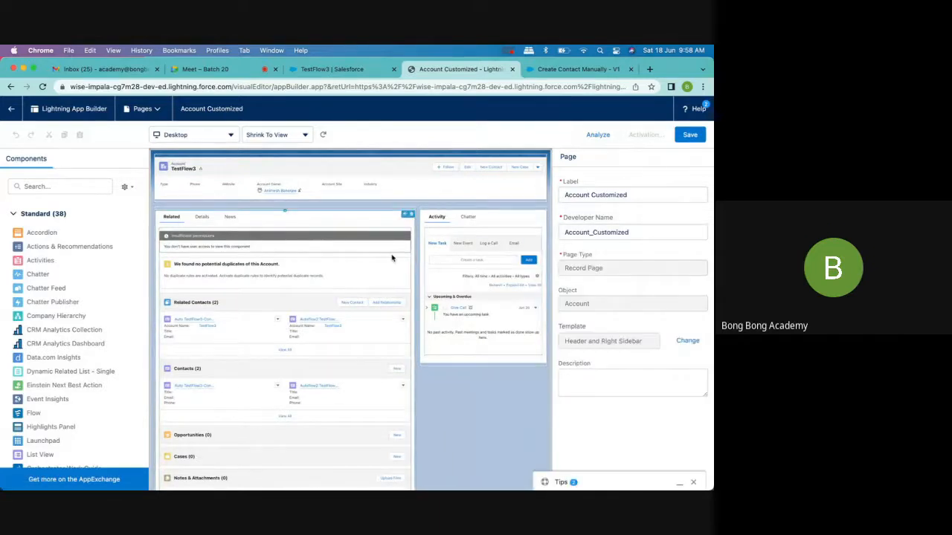
- Add a Flow component above the Activity and Chatter tabs and set it to run the Create Contact Manually flow
scroll(2, 387, down, 2)
scroll(8, 372, down, 10)
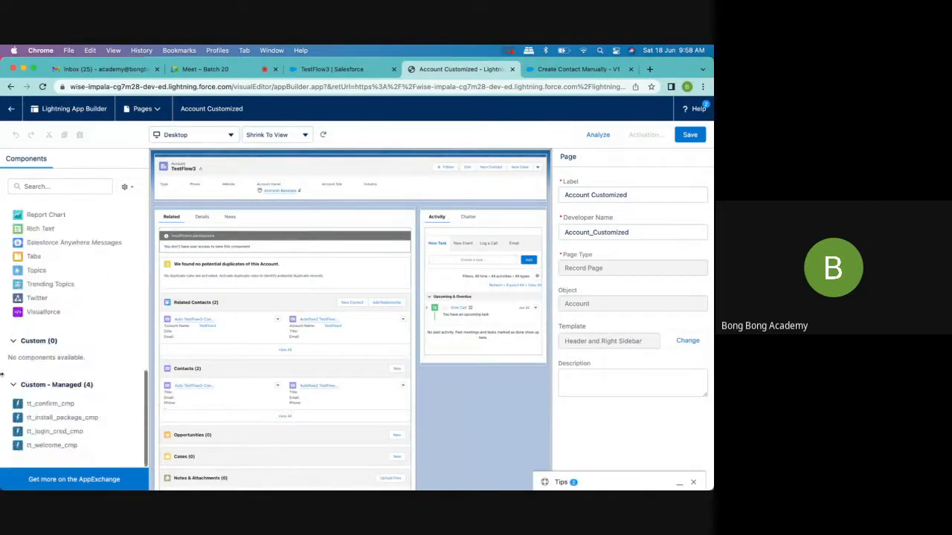
scroll(11, 350, up, 12)
scroll(15, 335, down, 2)
scroll(15, 335, down, 1)
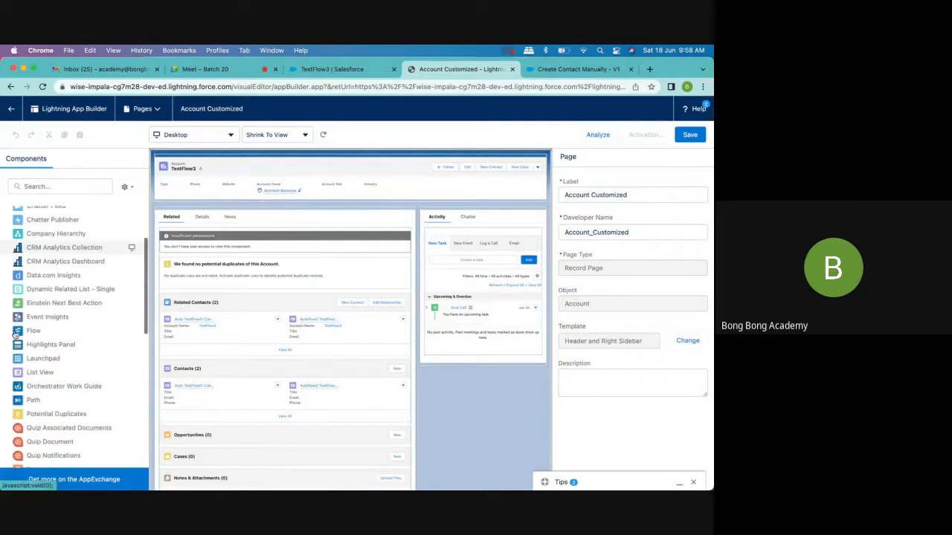
drag(29, 332, 483, 212)
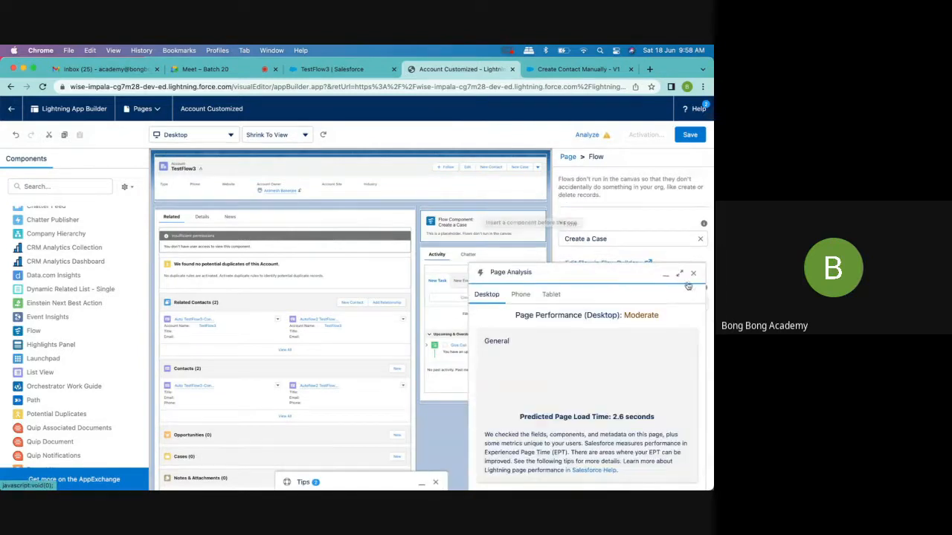
click(692, 274)
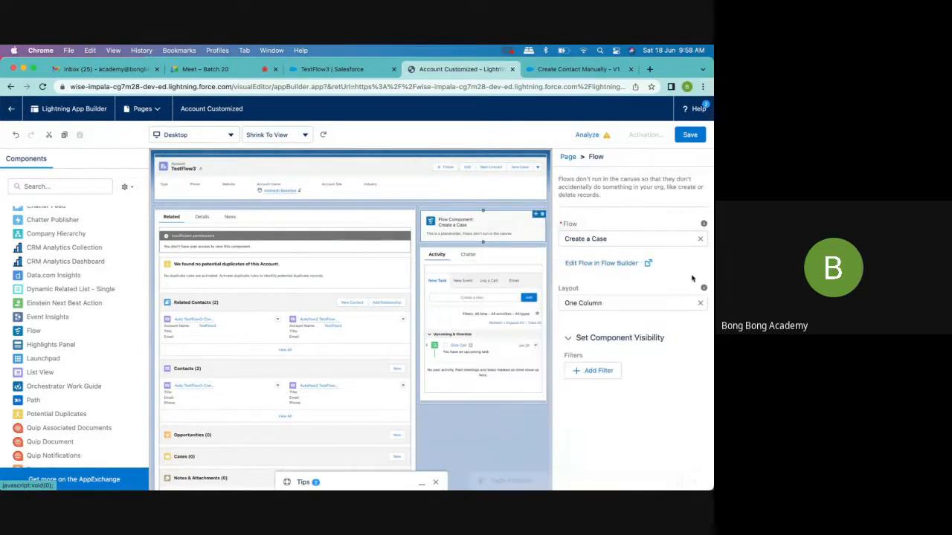
click(615, 242)
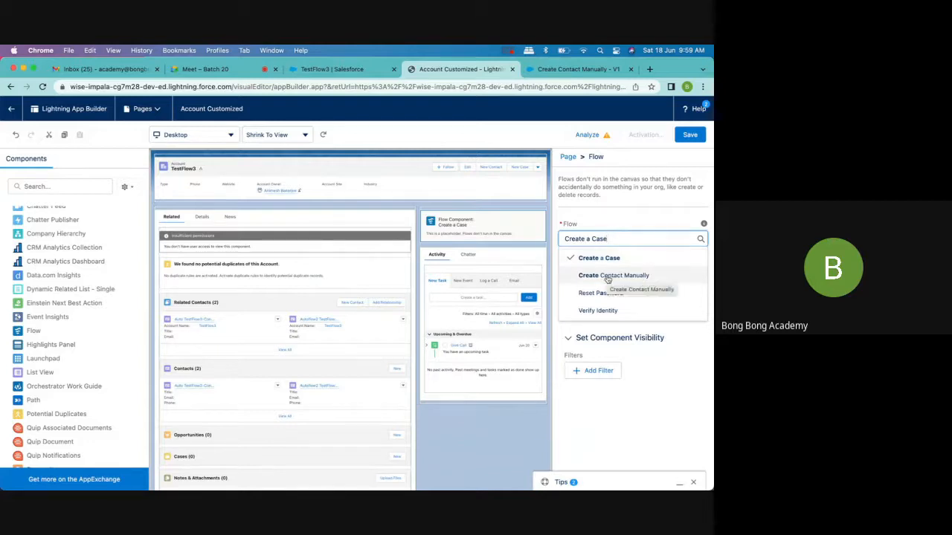
click(609, 276)
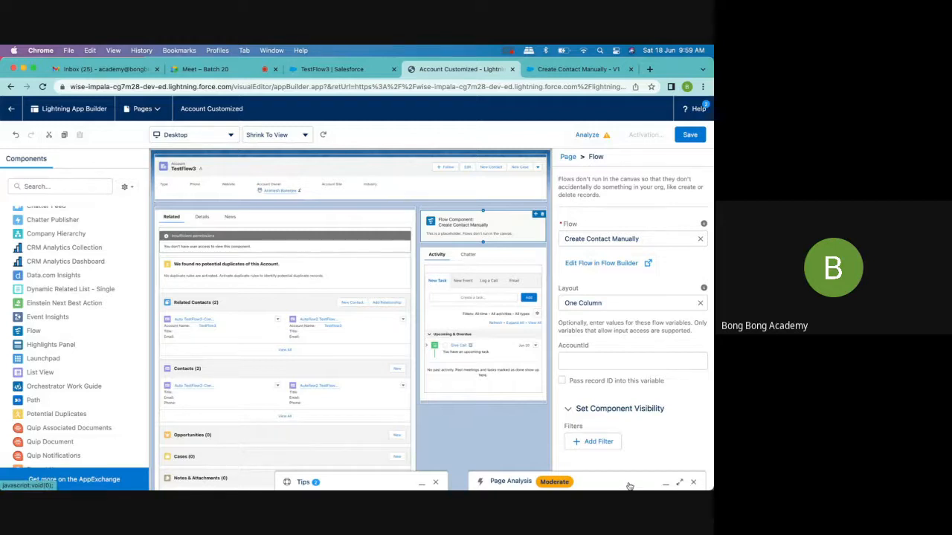
click(693, 482)
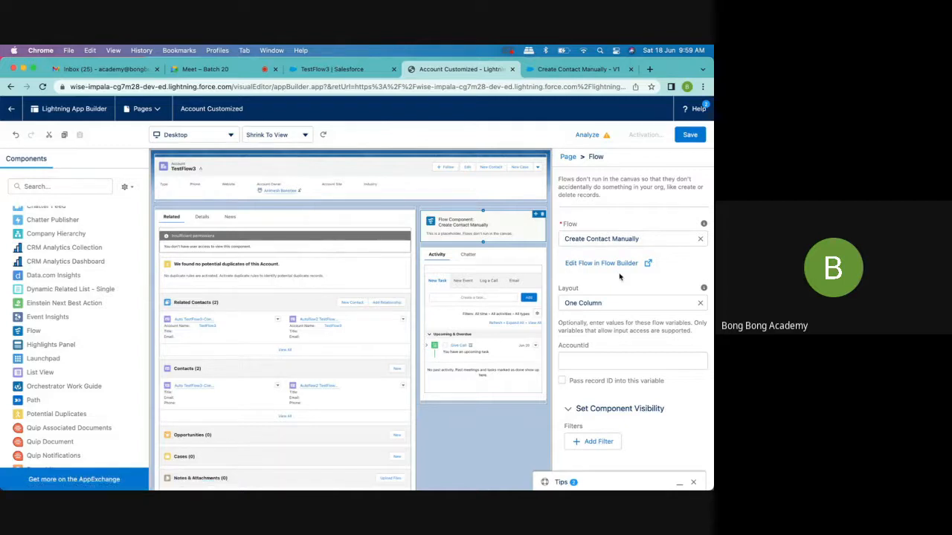
- Save the Account Customized page and activate it as the org default for desktop and phone
click(689, 135)
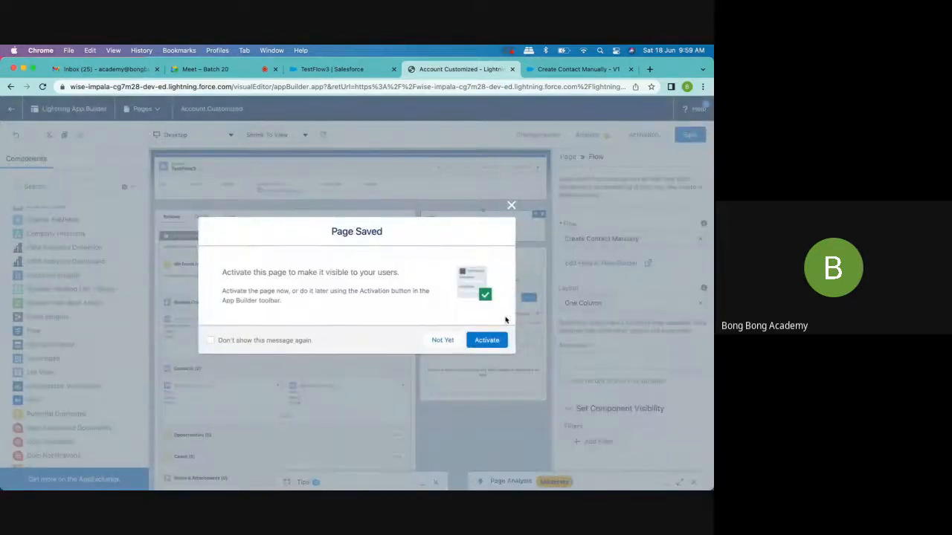
click(487, 341)
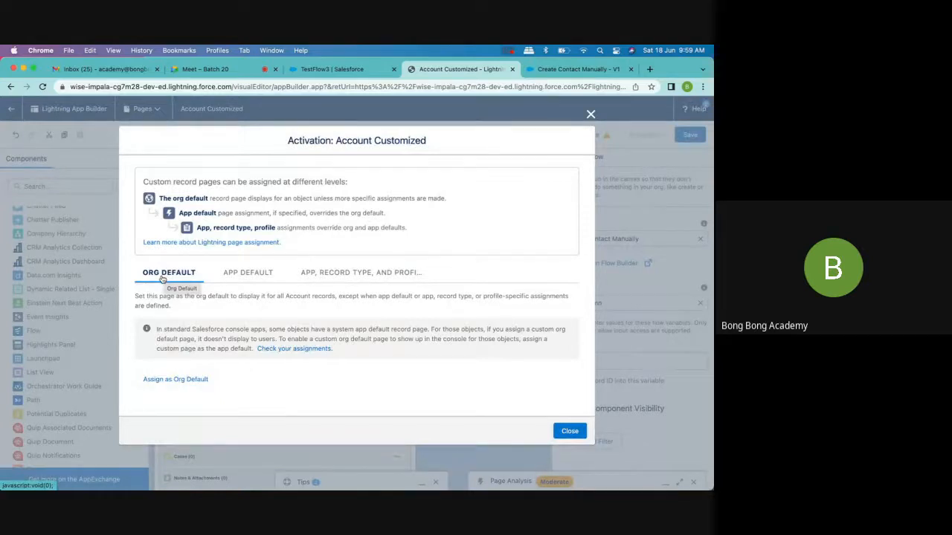
click(244, 278)
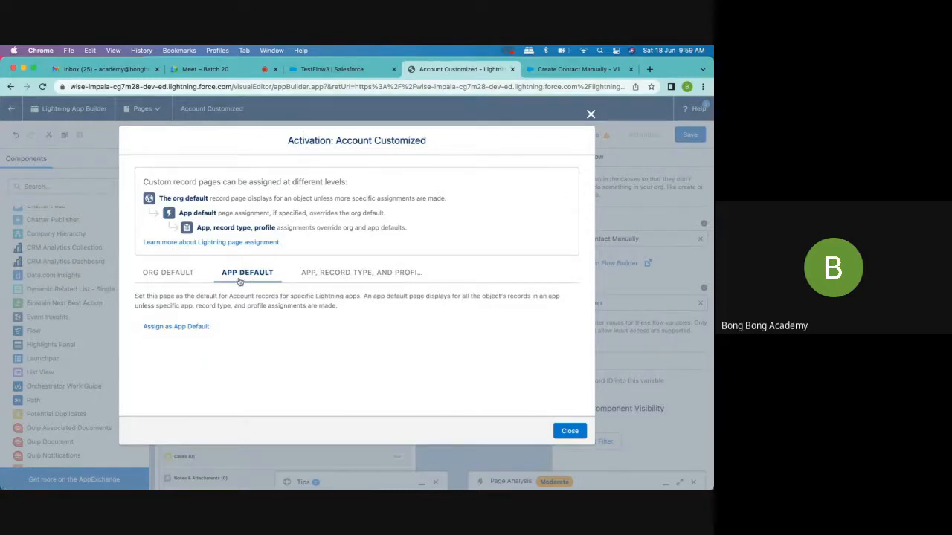
click(324, 275)
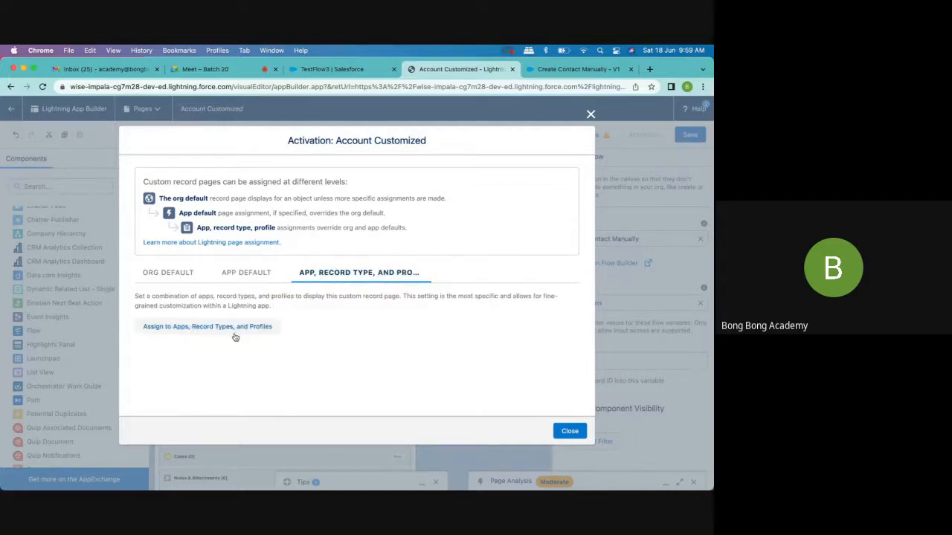
click(168, 274)
click(205, 380)
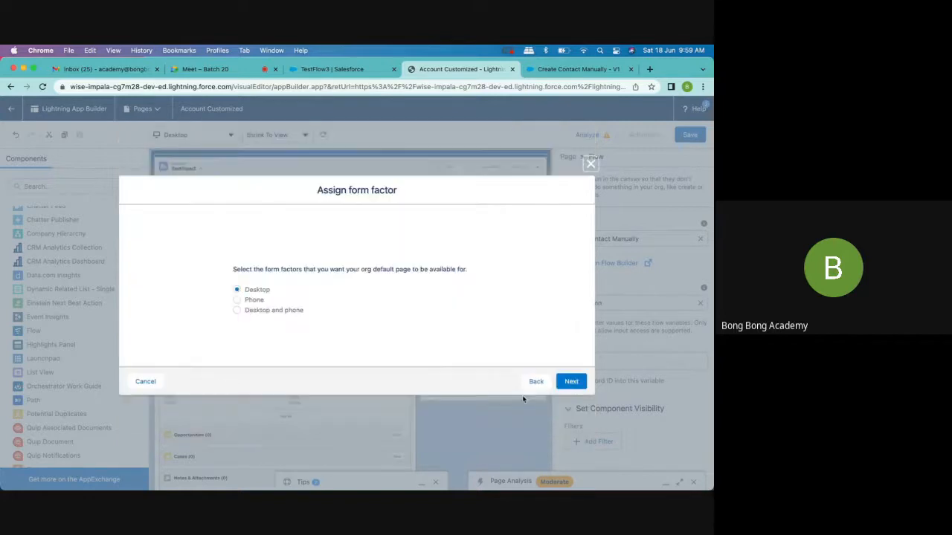
click(297, 311)
click(570, 381)
click(570, 361)
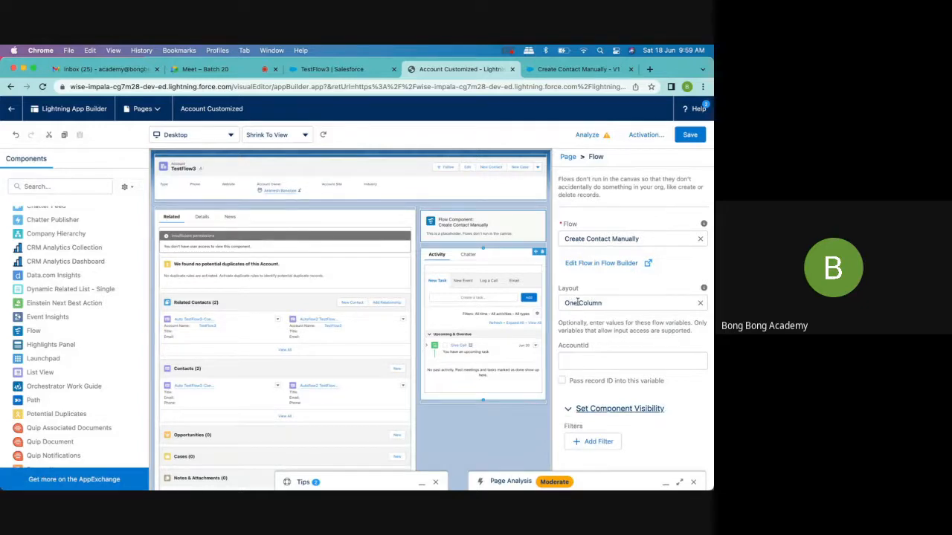
- Have the flow component pass the record ID into the AccountId variable and save the page
click(576, 363)
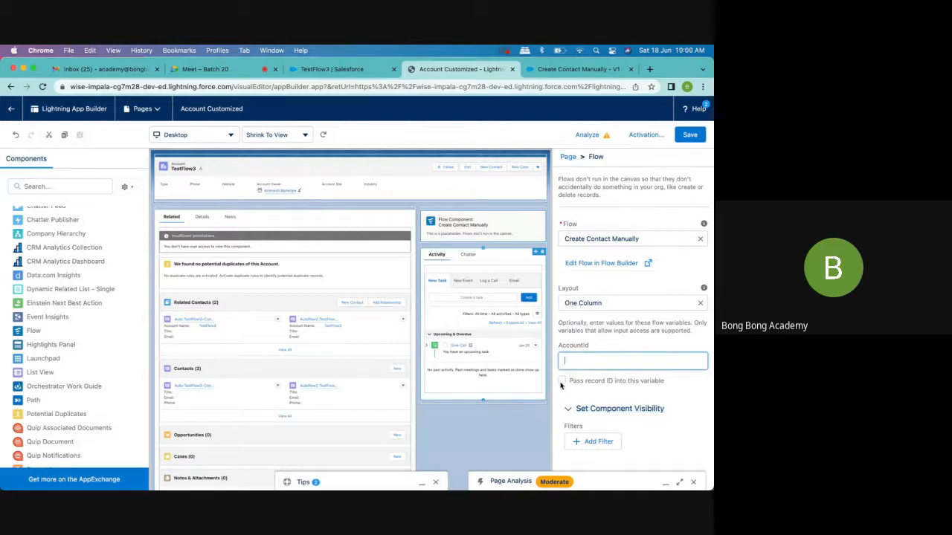
click(562, 382)
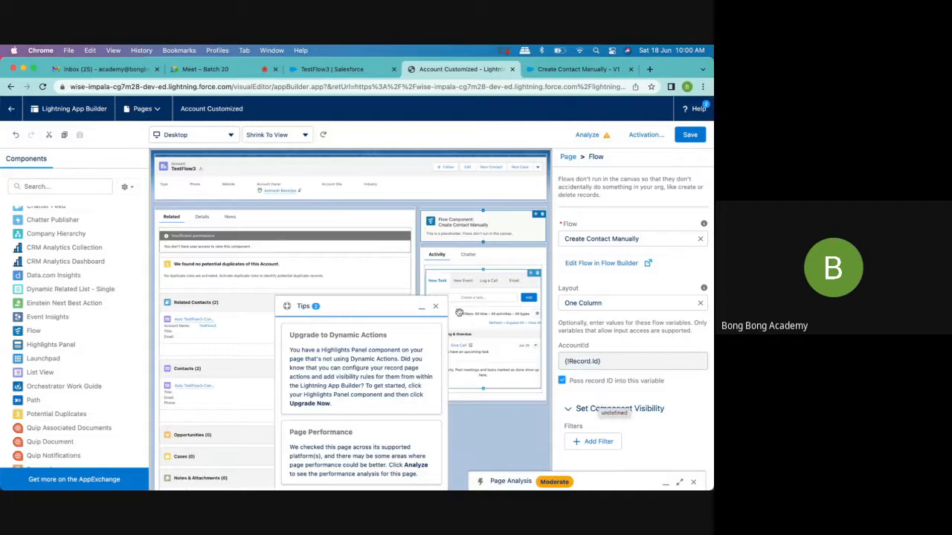
click(436, 307)
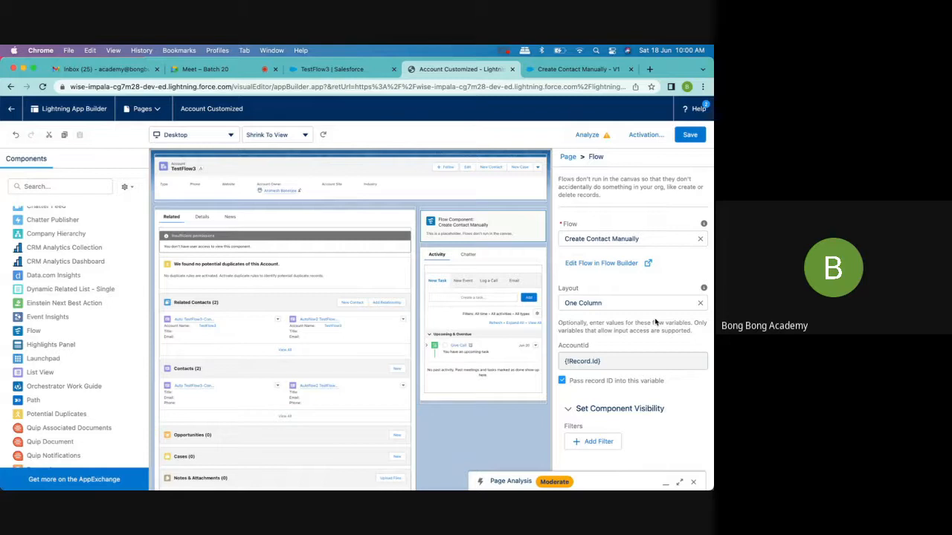
click(690, 134)
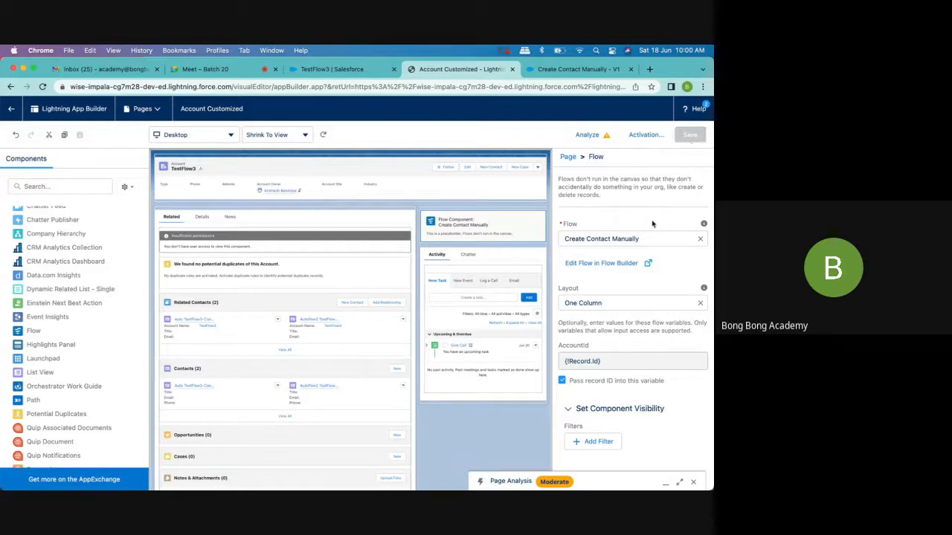
- Reload the TestFlow3 account record and use its embedded flow to create a contact with first name Test and last name manual1
click(329, 72)
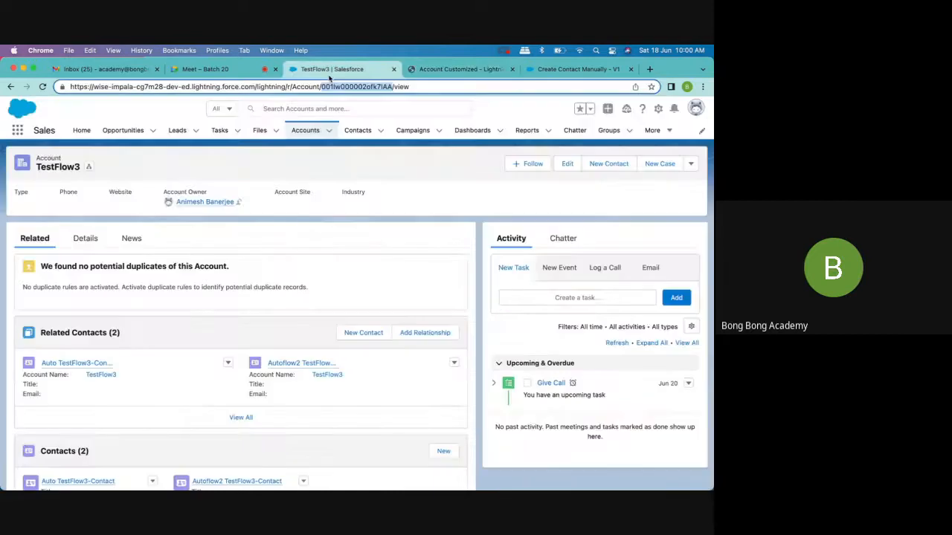
click(42, 86)
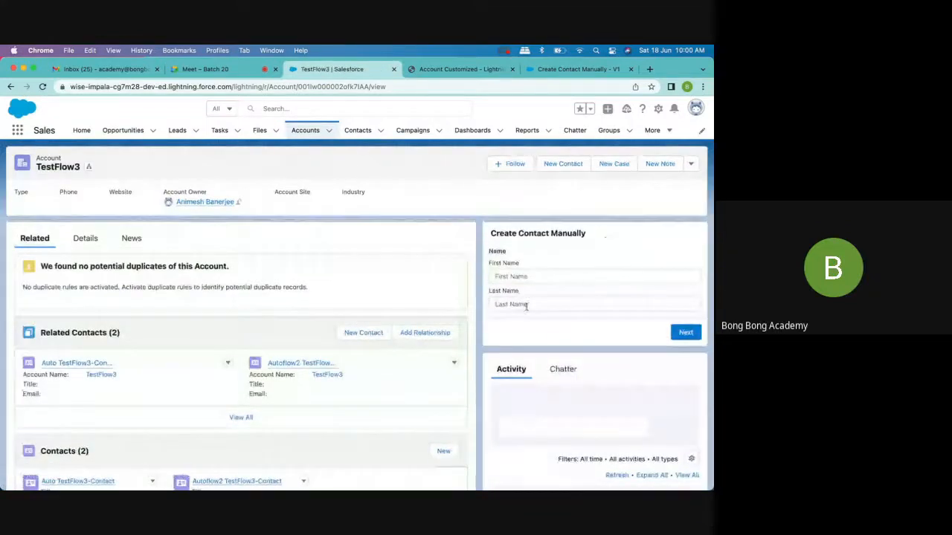
click(558, 279)
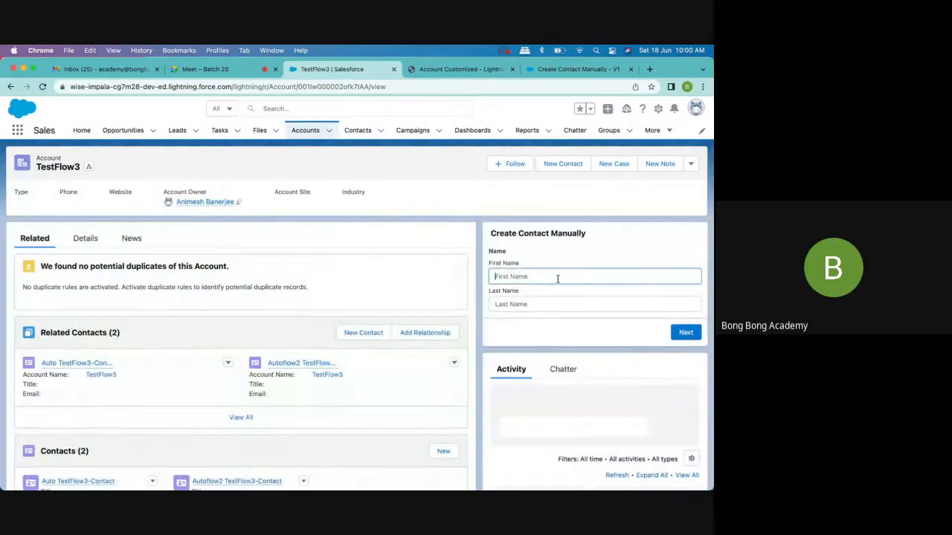
text(Test)
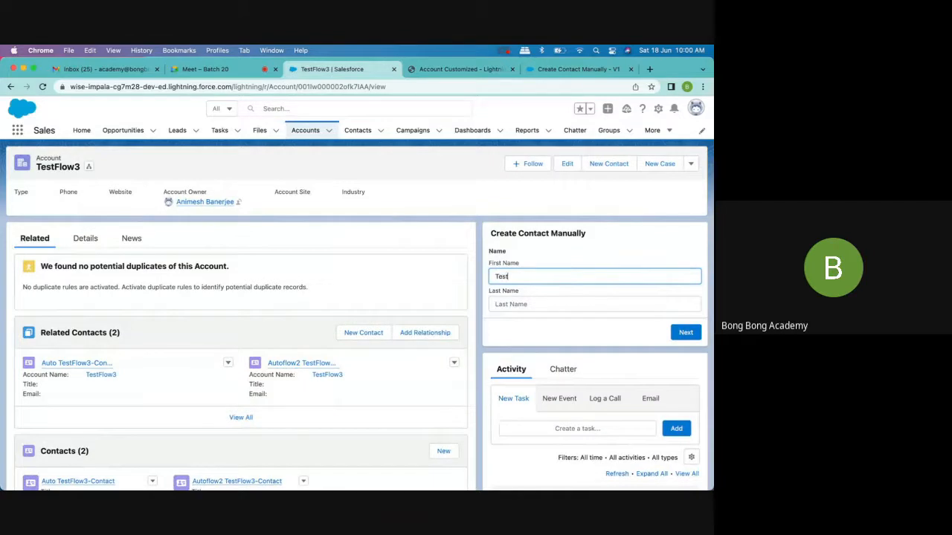
click(547, 302)
text(manual1)
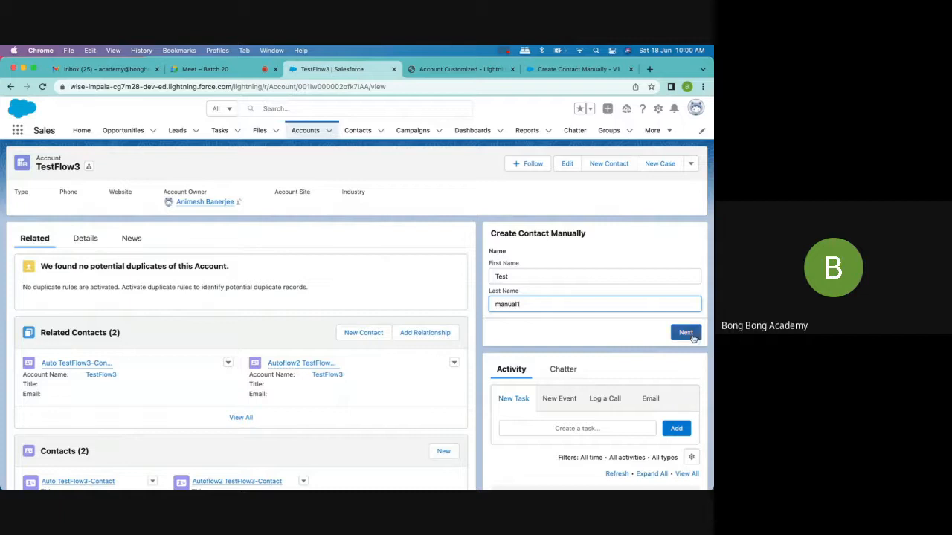
click(692, 335)
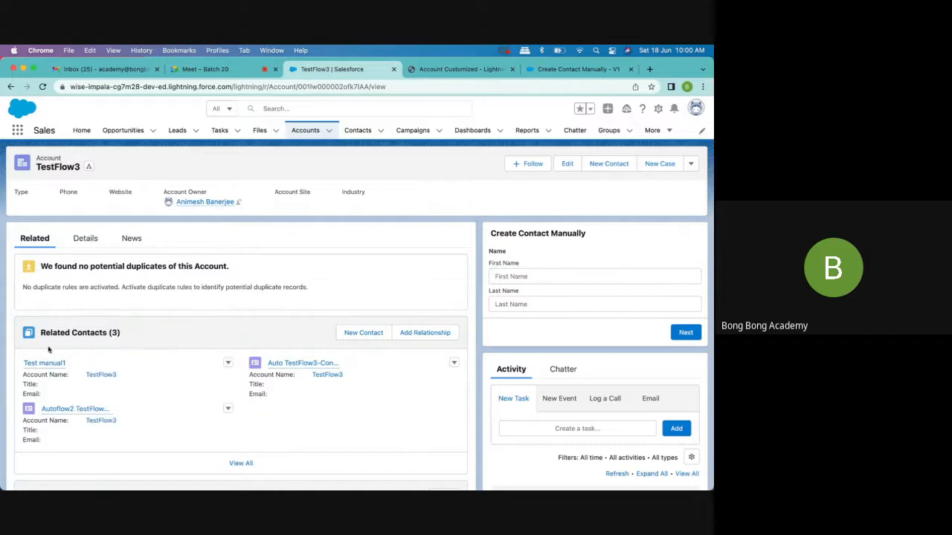
- Check the TestFlow3 account's contact lists and review the Contact Details screen of the Create Contact Manually flow without changing it
scroll(70, 376, down, 4)
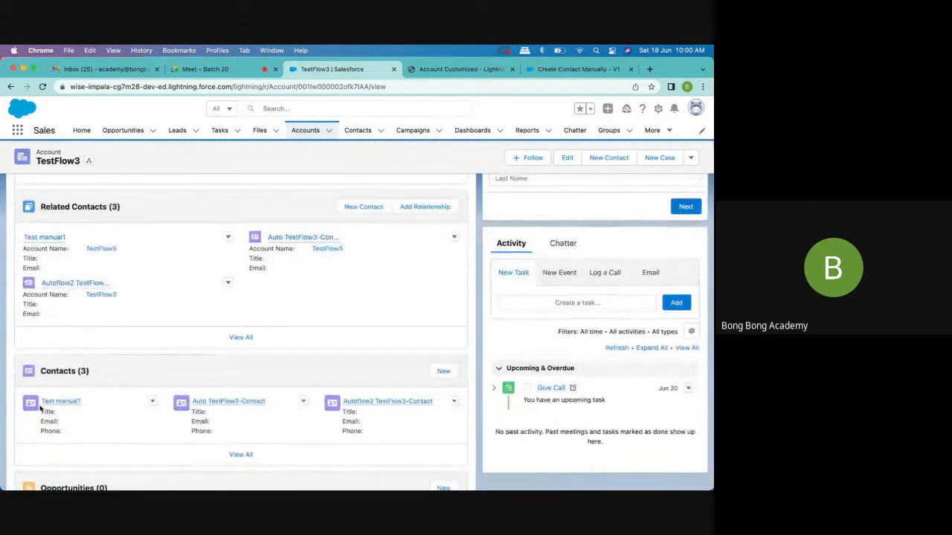
scroll(40, 406, up, 4)
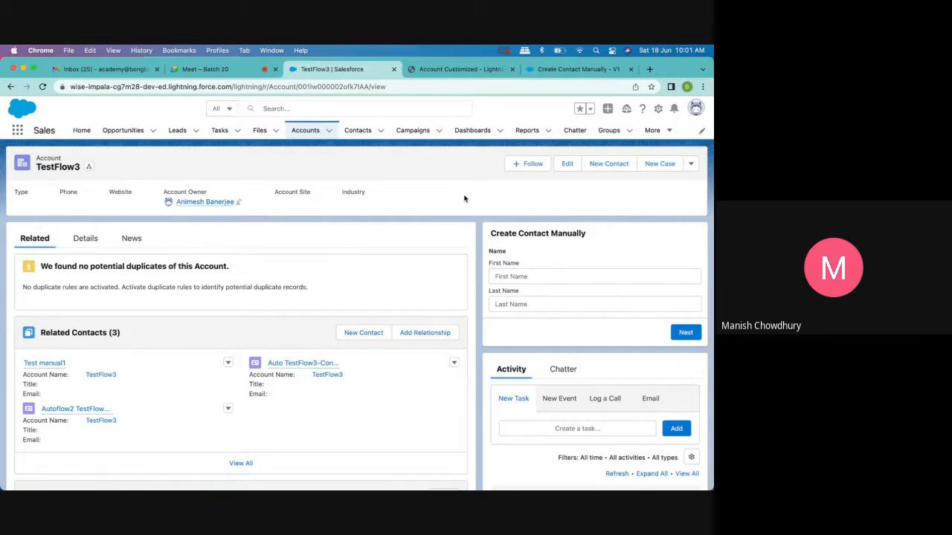
click(431, 75)
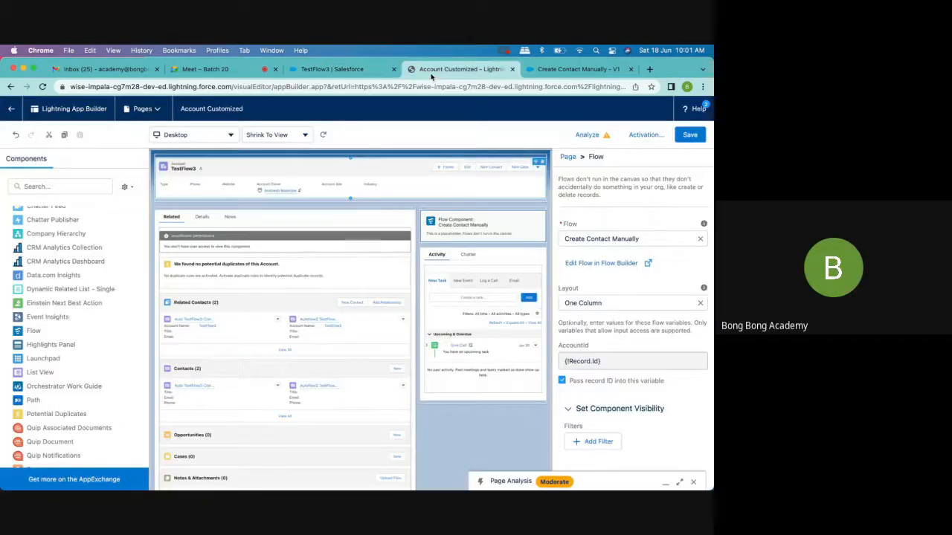
click(576, 69)
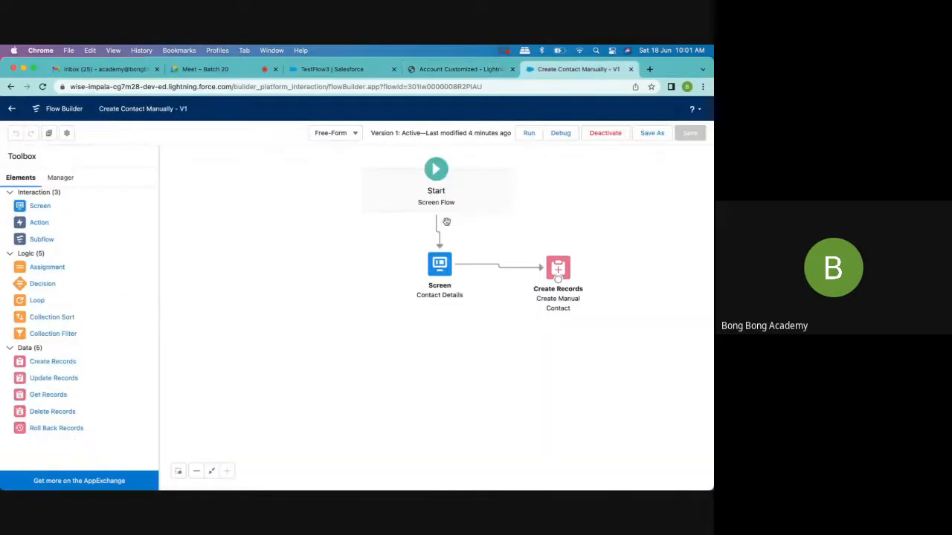
double_click(438, 263)
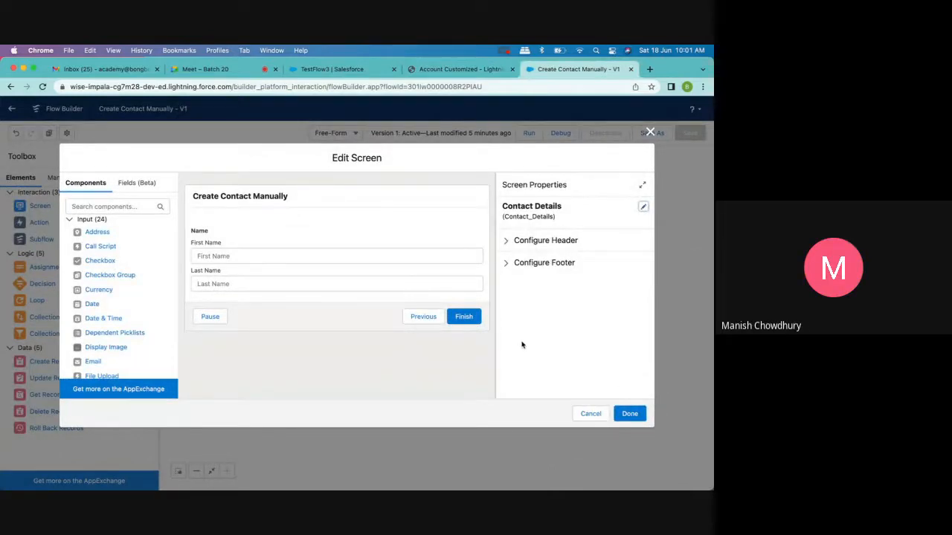
click(650, 133)
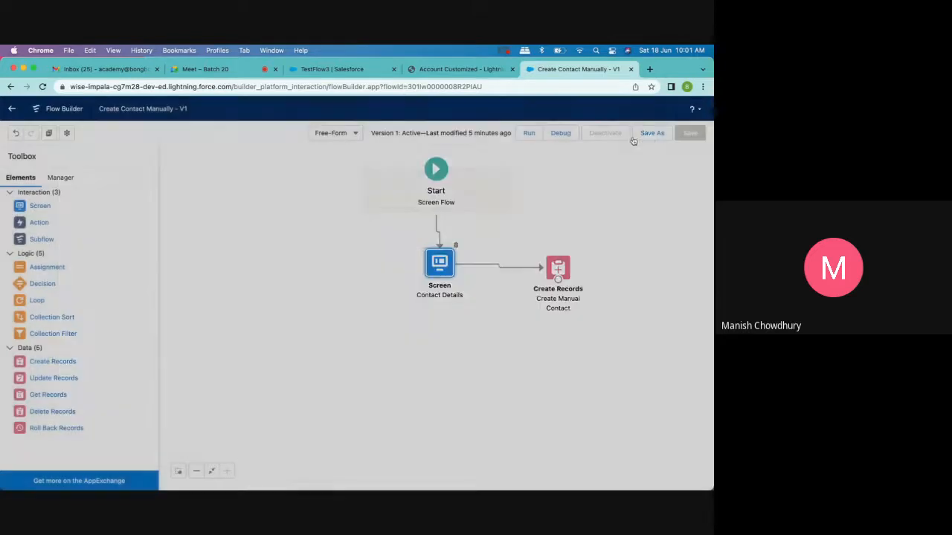
- Compare the Account Customized page layout with the TestFlow3 record and inspect the properties of the page's Highlights Panel
click(452, 70)
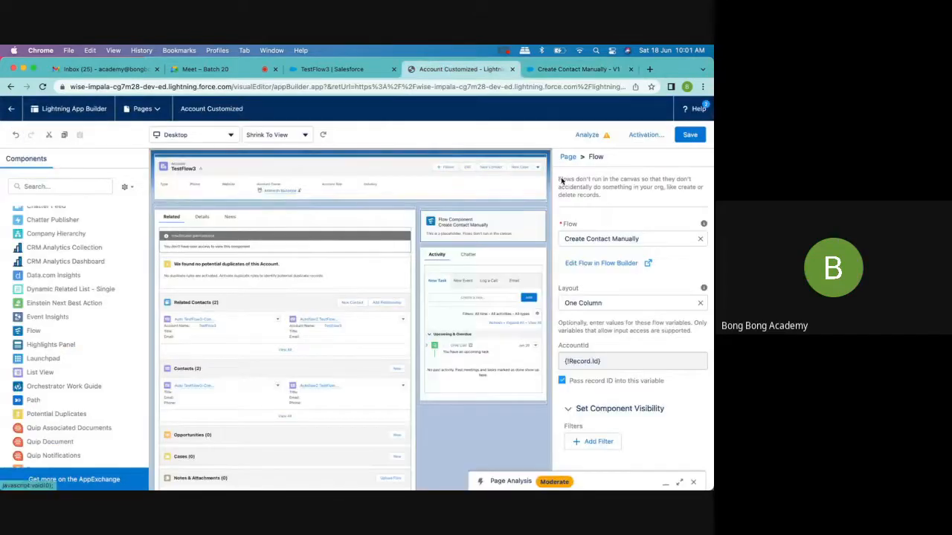
click(349, 72)
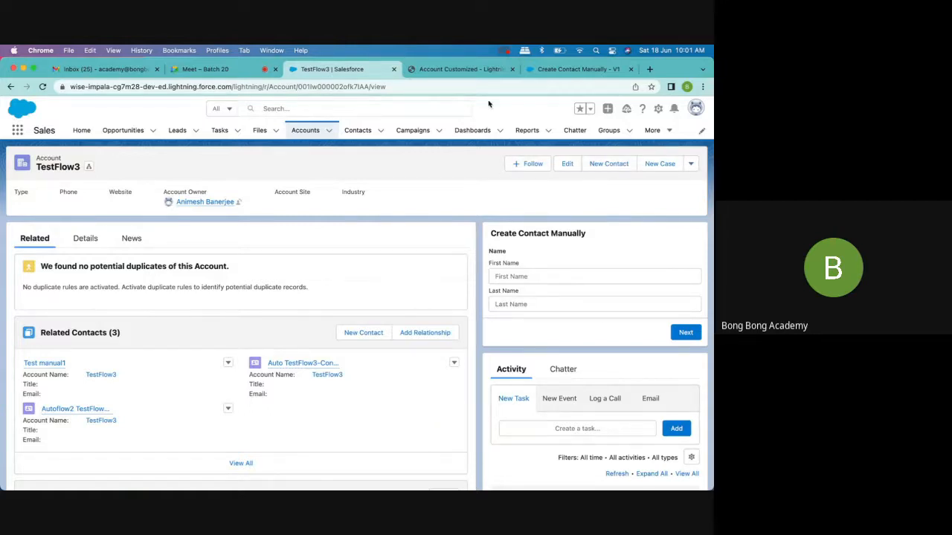
click(461, 69)
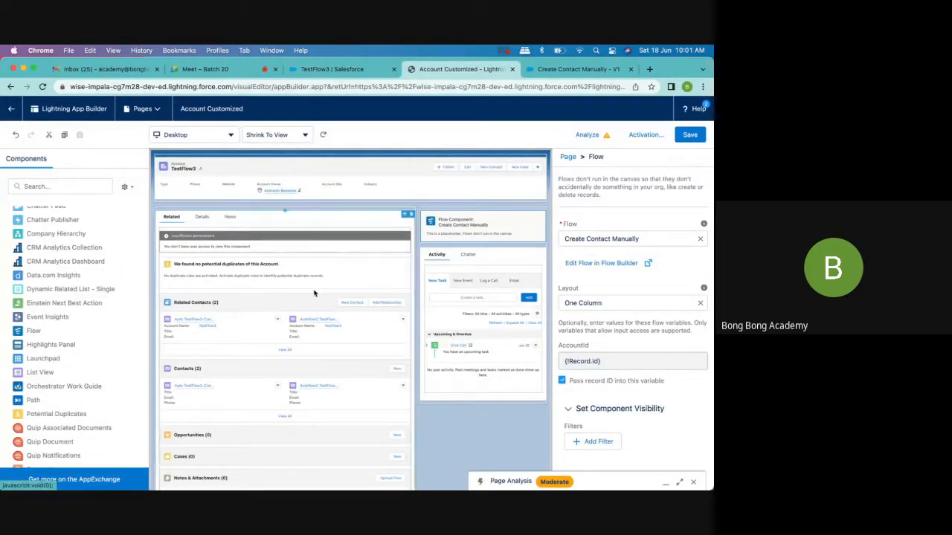
click(422, 185)
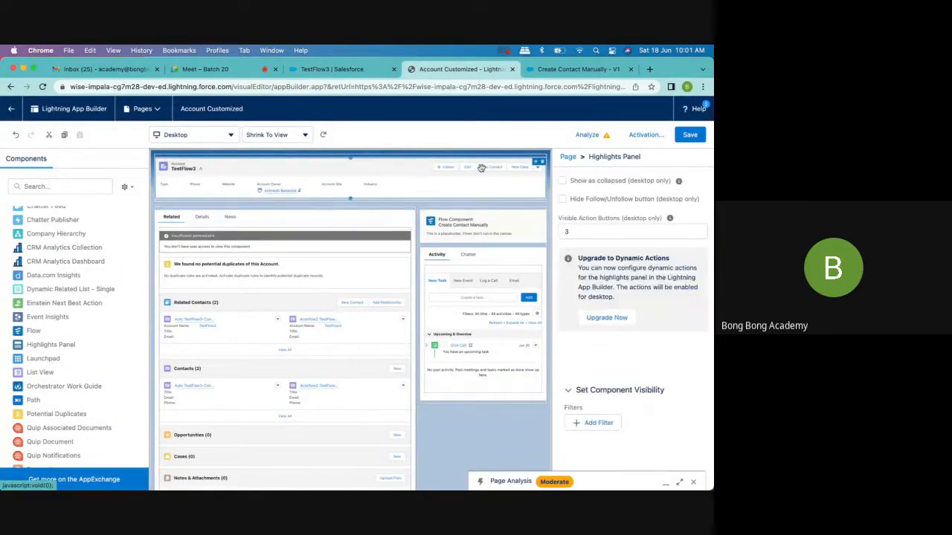
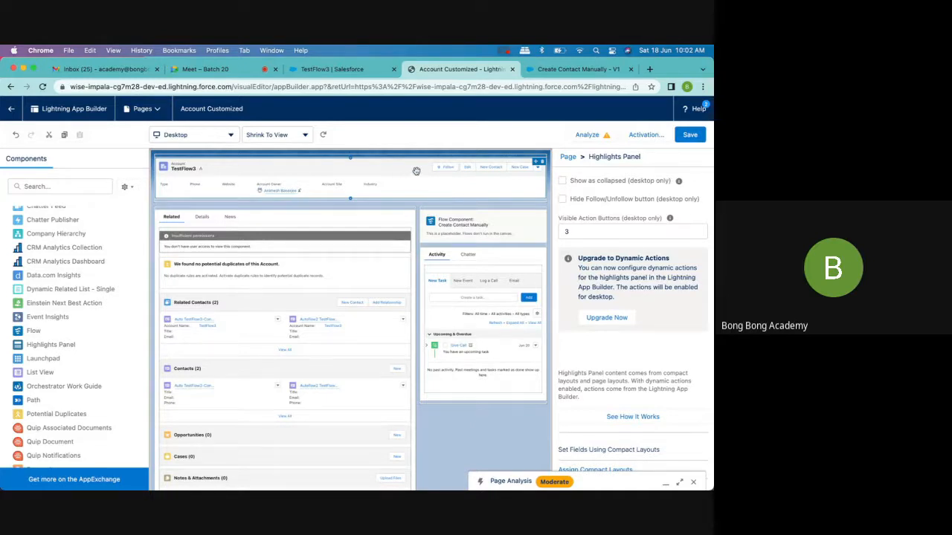
- Open Setup from the TestFlow3 account record and display the Account object's page layouts in Object Manager
click(336, 70)
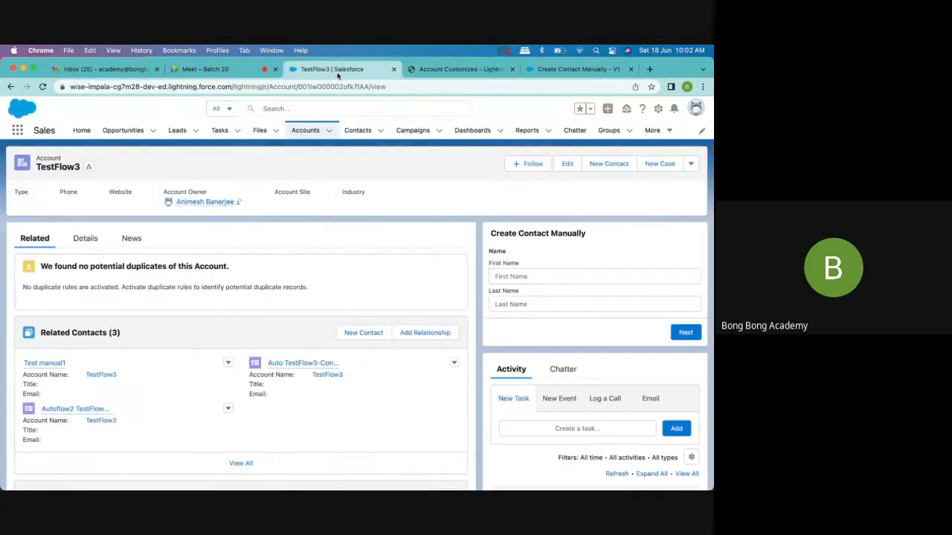
click(580, 69)
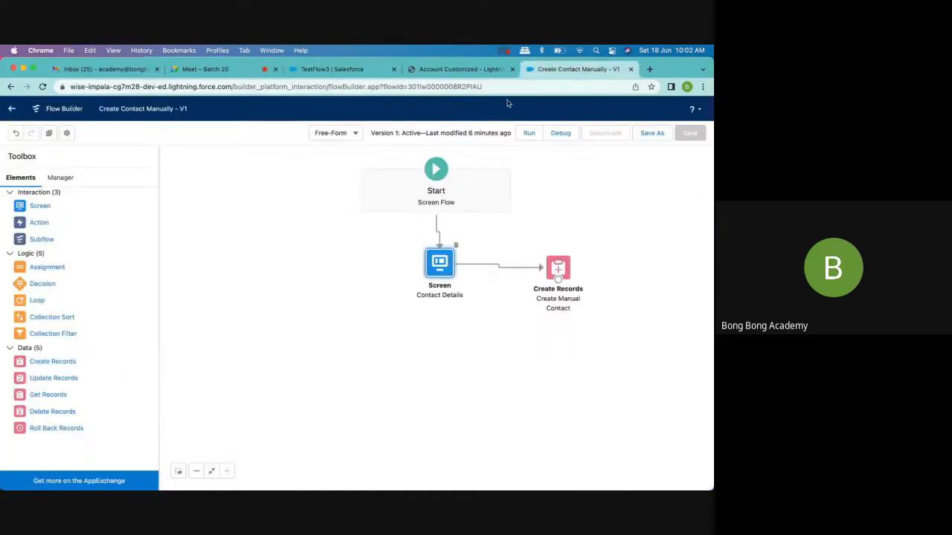
click(429, 72)
click(357, 71)
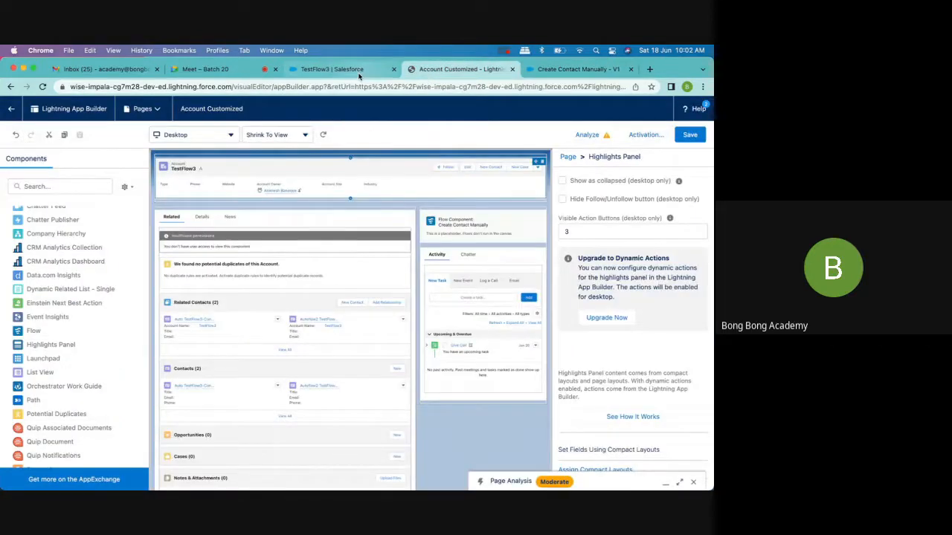
click(658, 110)
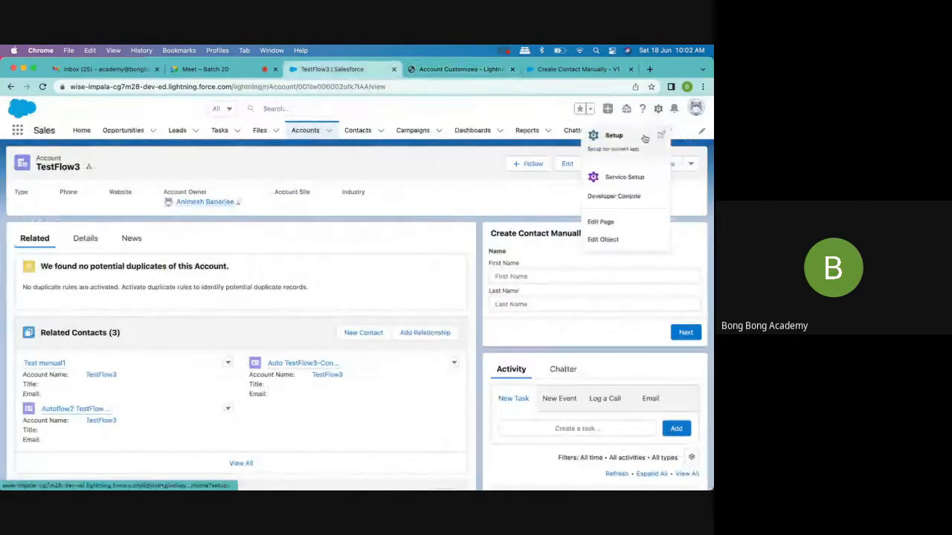
click(633, 135)
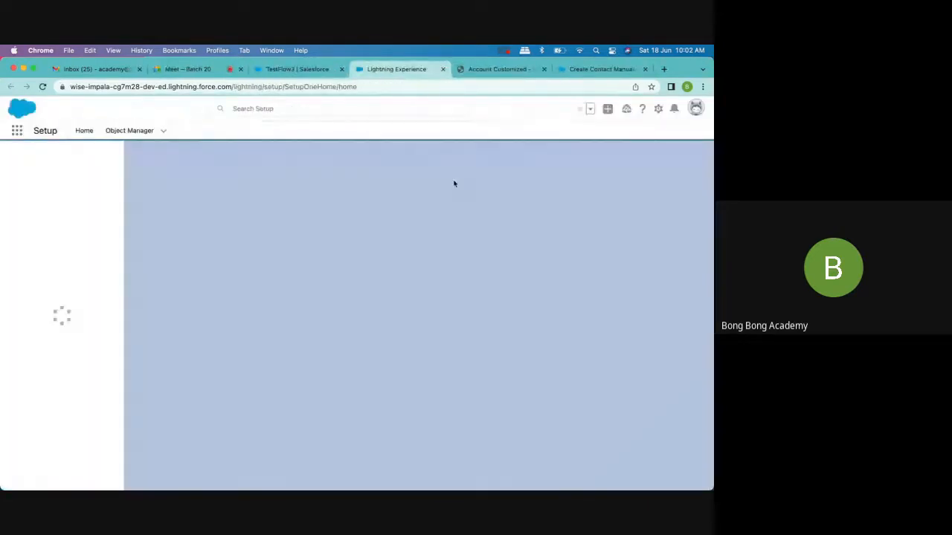
click(129, 130)
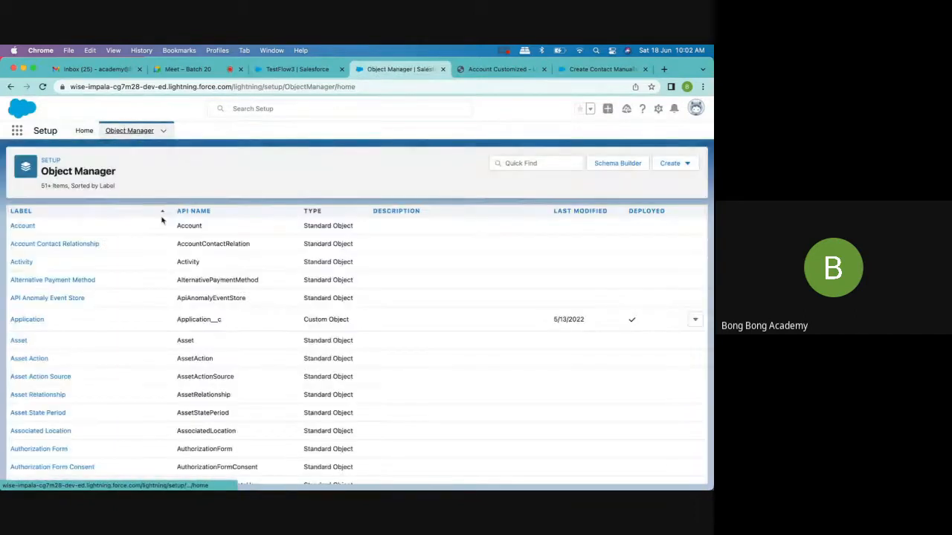
click(25, 226)
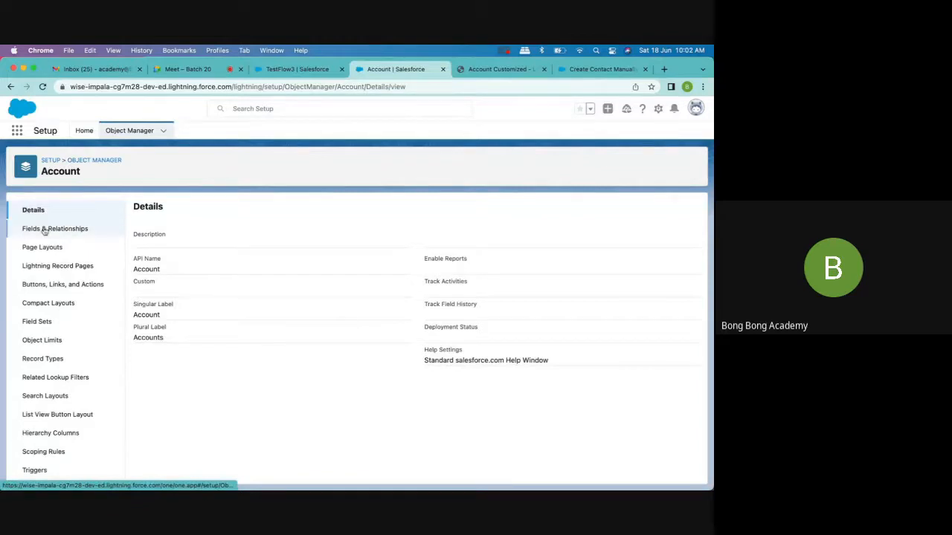
click(42, 250)
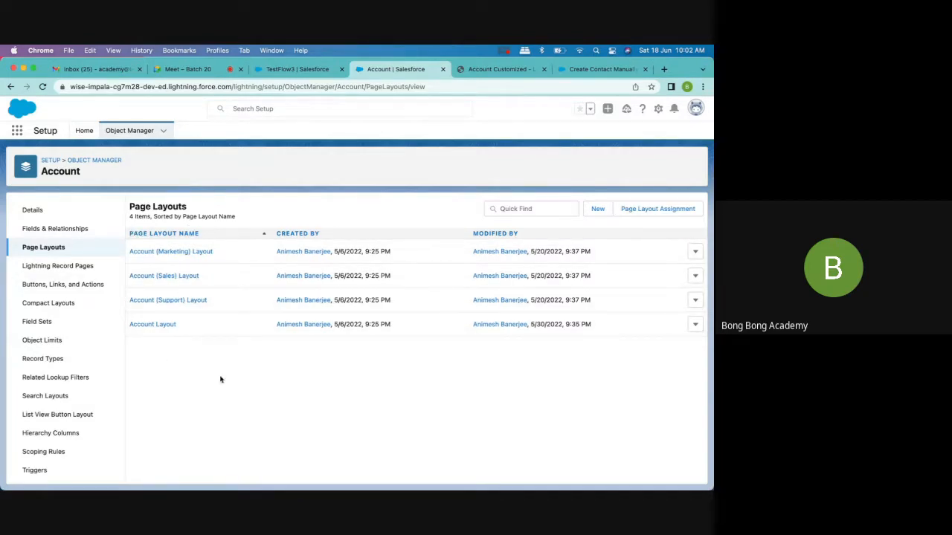
- Examine the detail fields of the TestFlow3 account record and its additional record actions
click(297, 69)
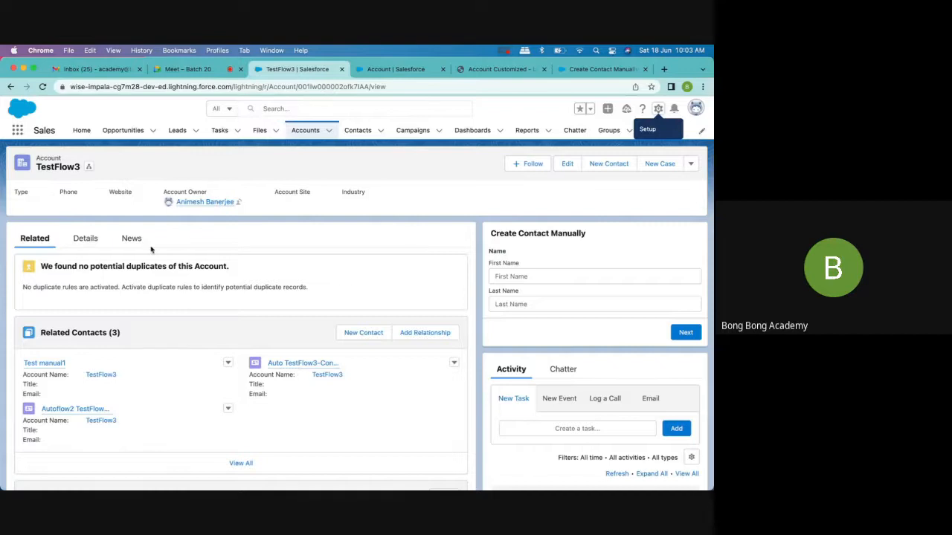
click(84, 238)
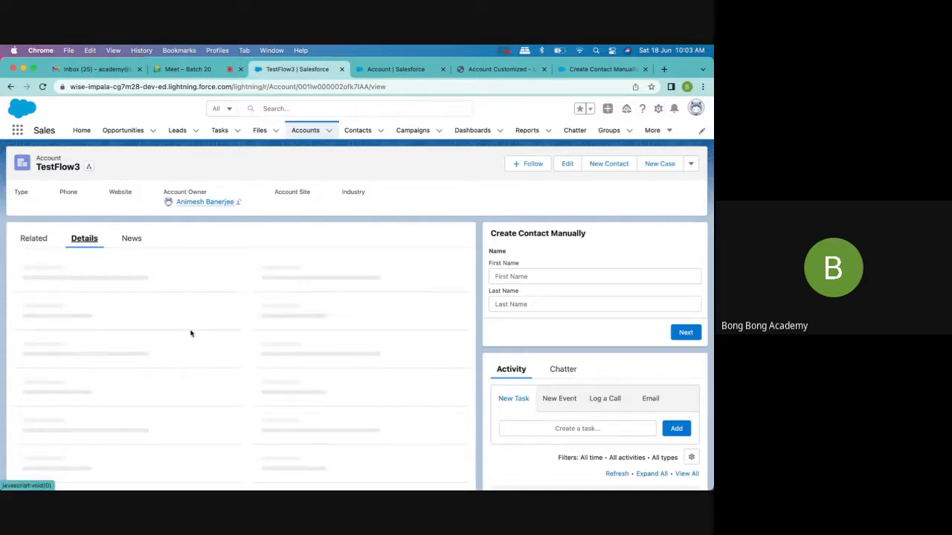
scroll(191, 333, down, 2)
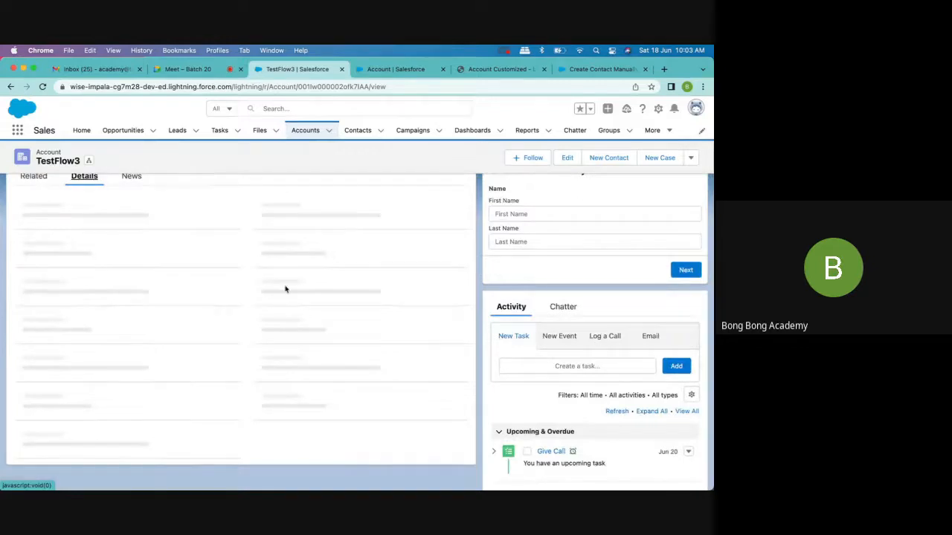
scroll(299, 404, up, 2)
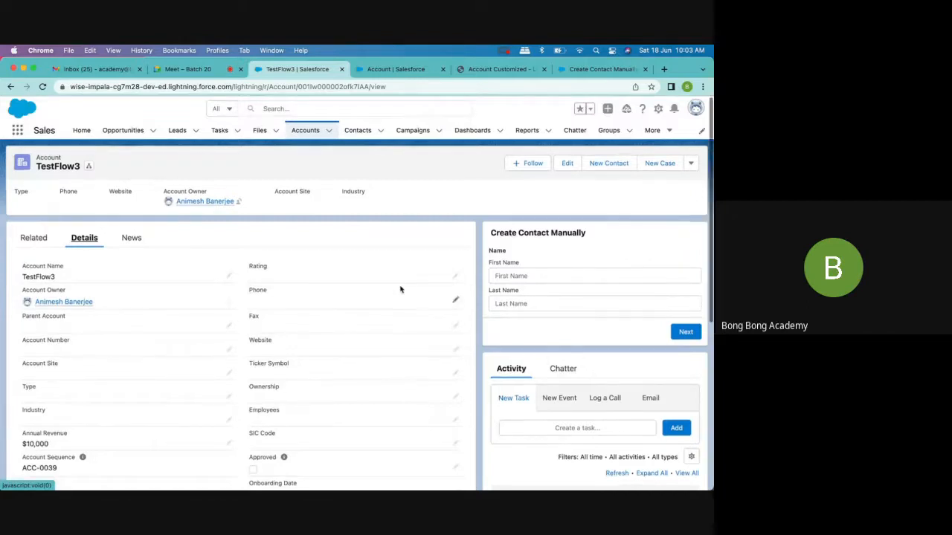
scroll(400, 290, down, 2)
scroll(47, 220, up, 1)
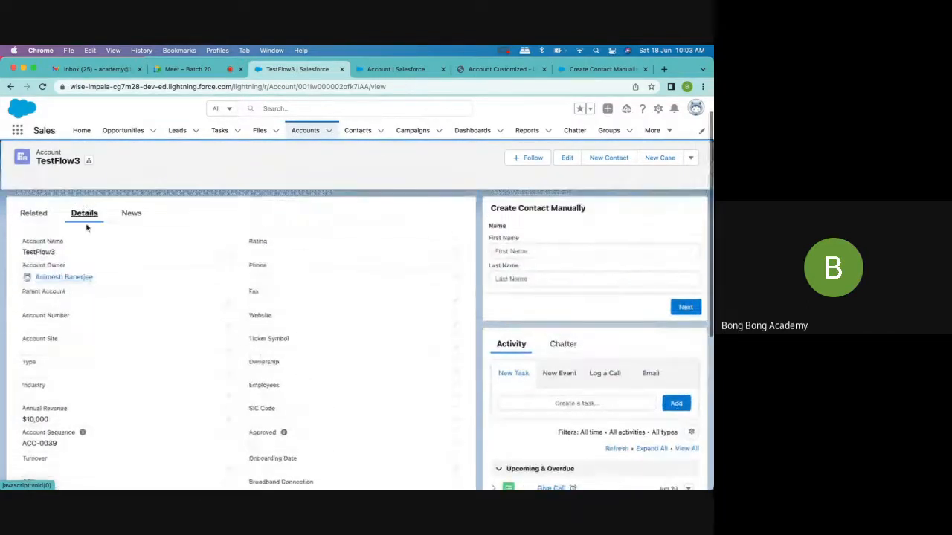
scroll(32, 399, down, 3)
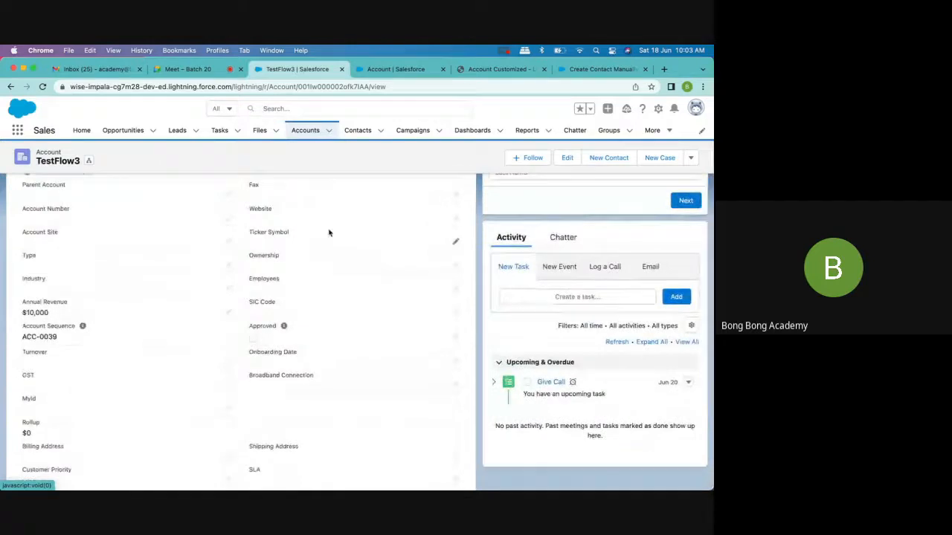
scroll(329, 231, up, 4)
scroll(329, 233, down, 1)
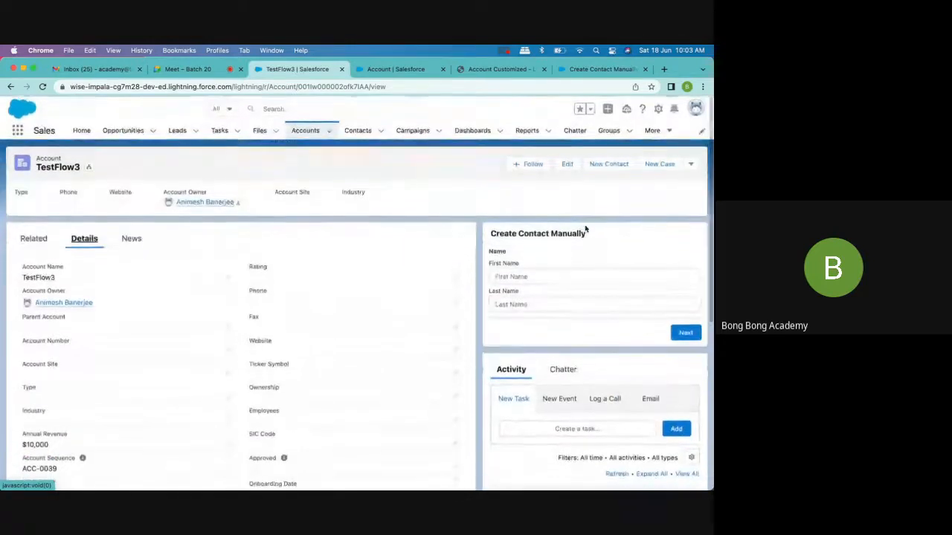
click(691, 164)
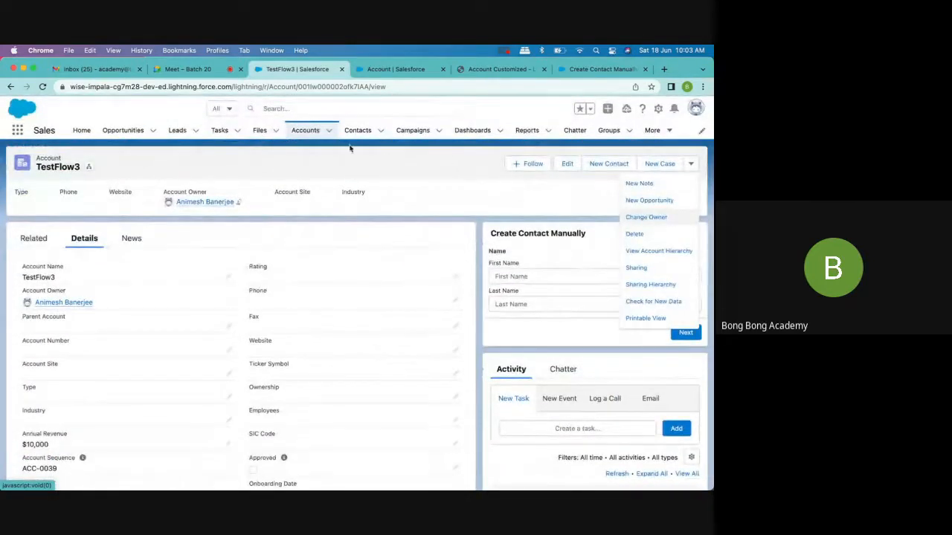
click(314, 171)
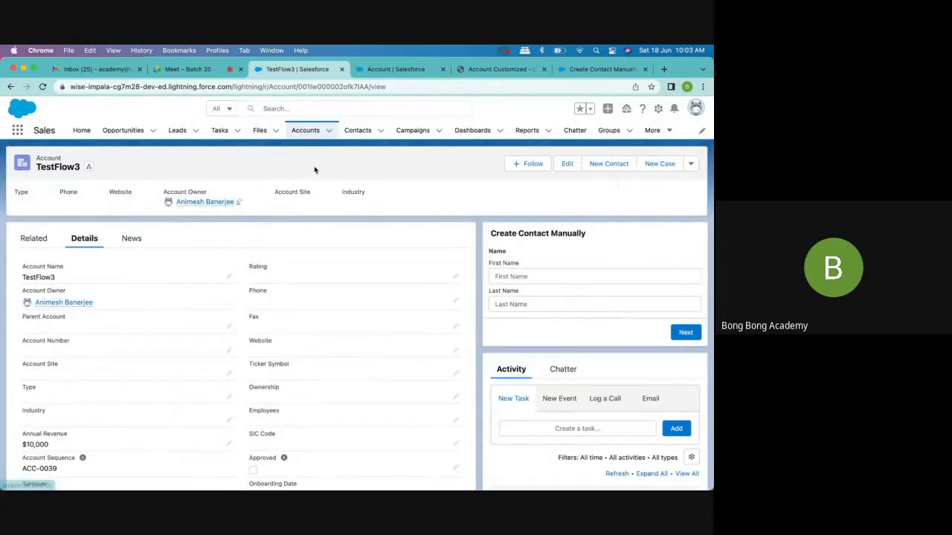
scroll(455, 325, down, 3)
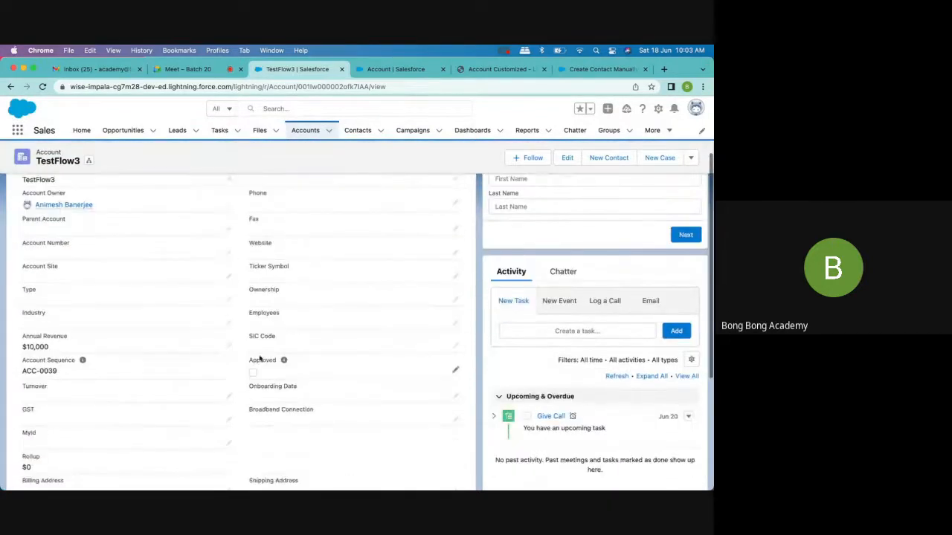
scroll(259, 359, down, 3)
scroll(260, 359, down, 3)
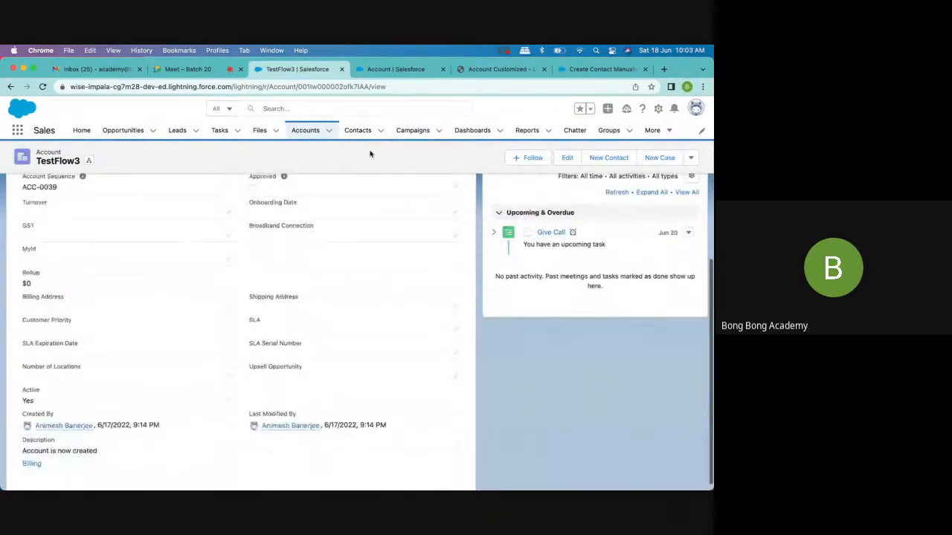
- Review which Account page layout is assigned to each profile, and check the Account object's record types
click(419, 72)
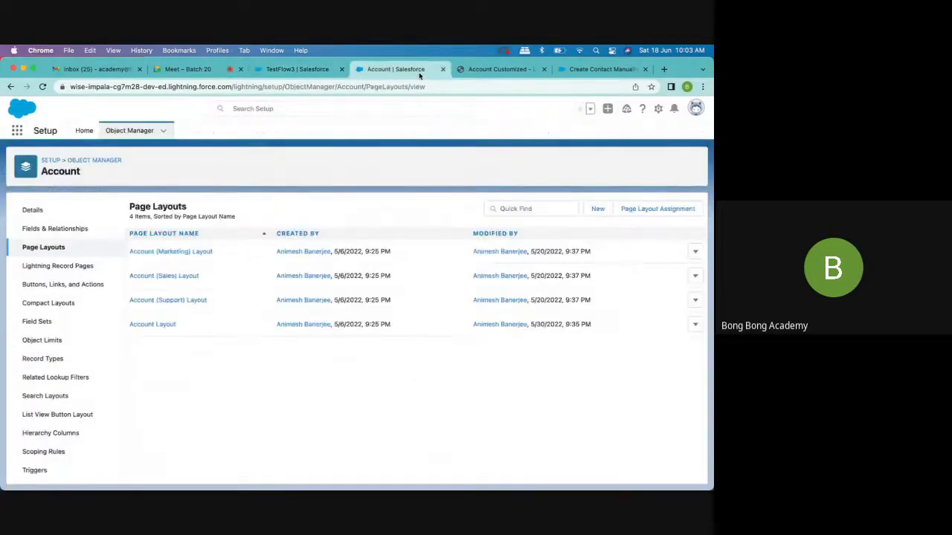
click(649, 212)
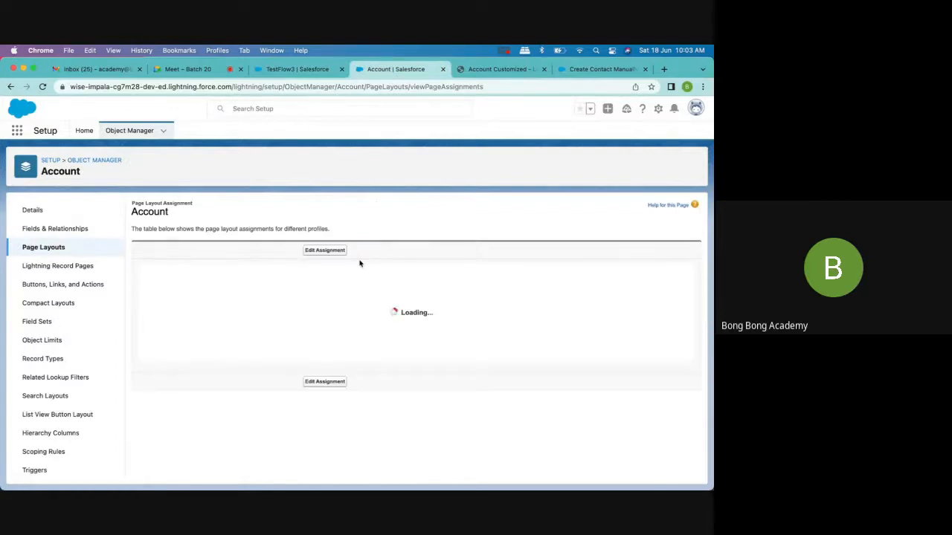
scroll(327, 343, down, 5)
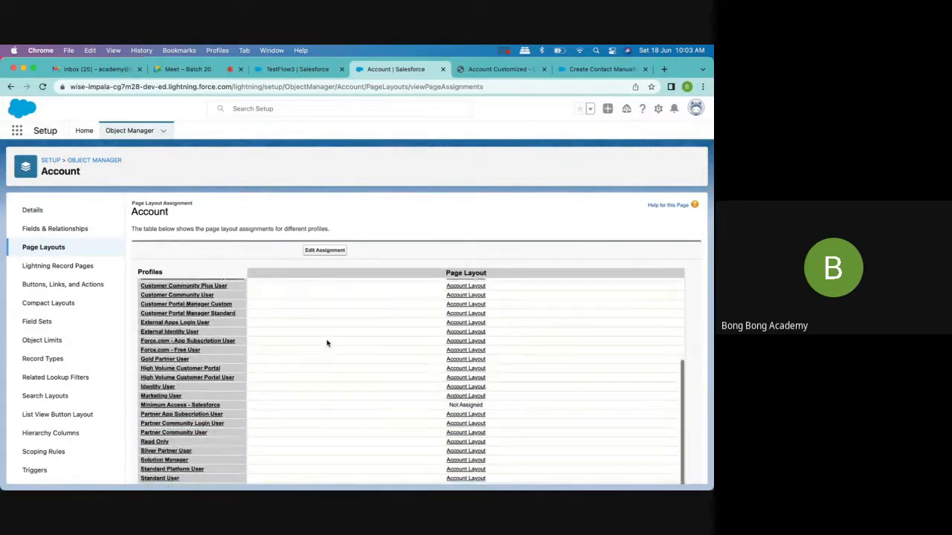
scroll(327, 343, up, 5)
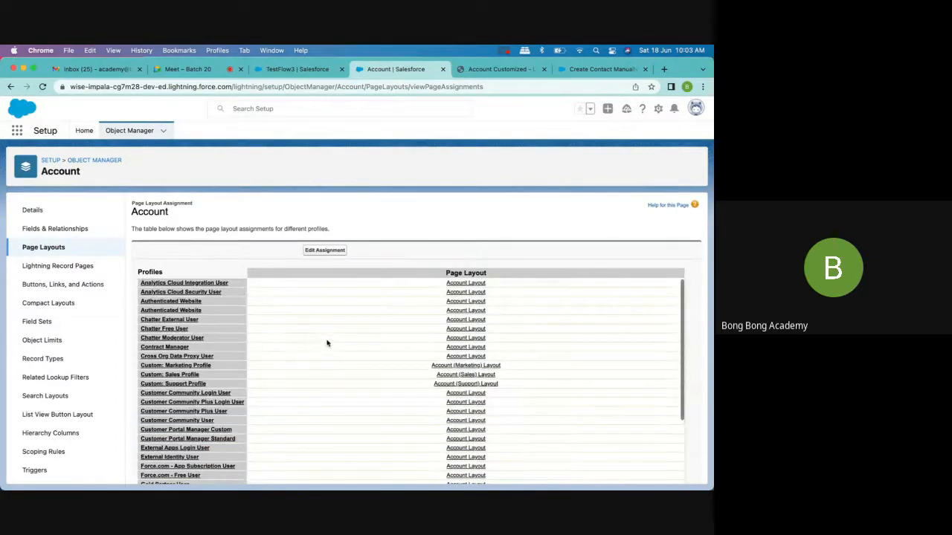
double_click(145, 273)
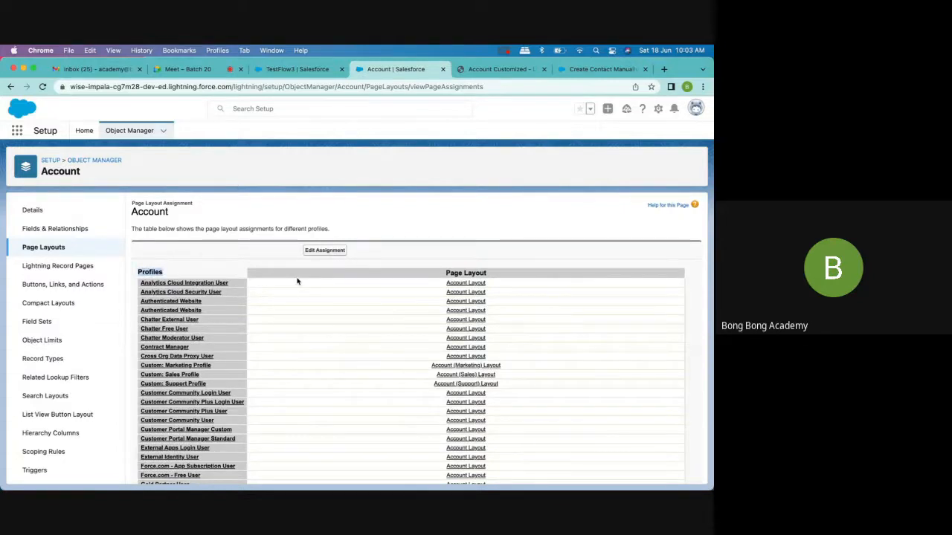
scroll(297, 281, down, 2)
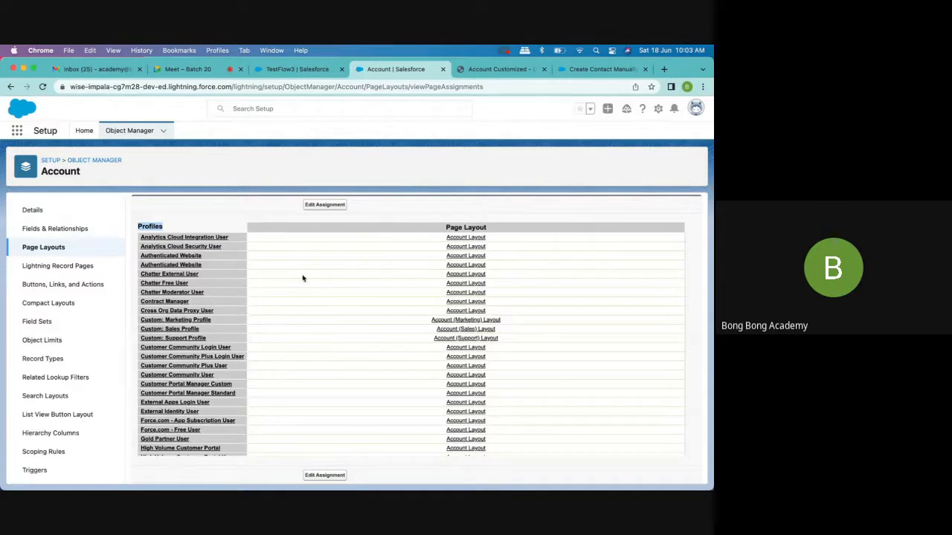
scroll(303, 278, down, 5)
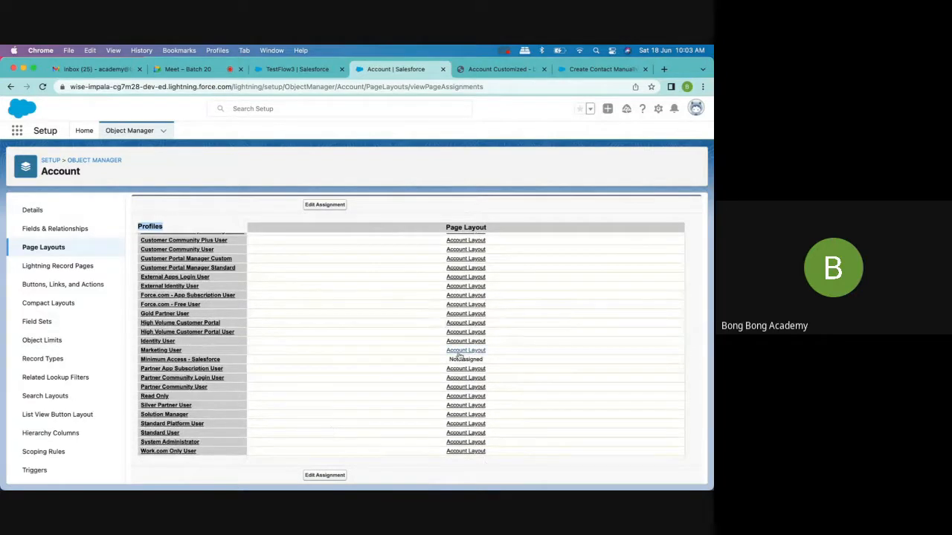
scroll(397, 320, up, 3)
scroll(395, 319, up, 2)
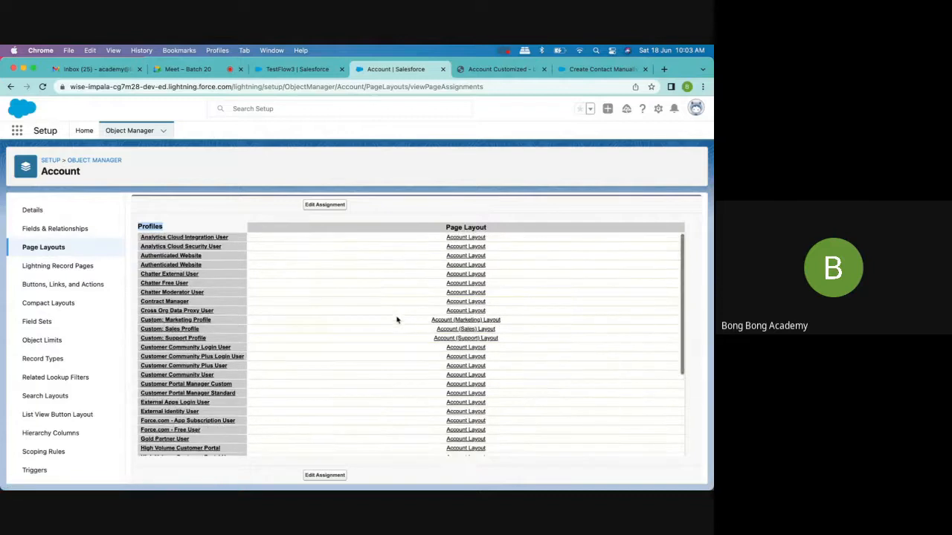
scroll(291, 320, down, 5)
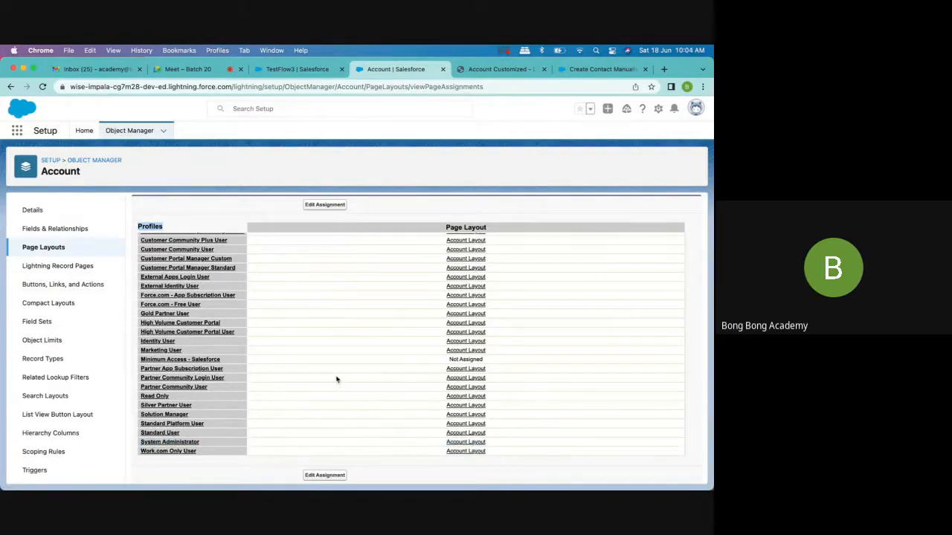
click(45, 247)
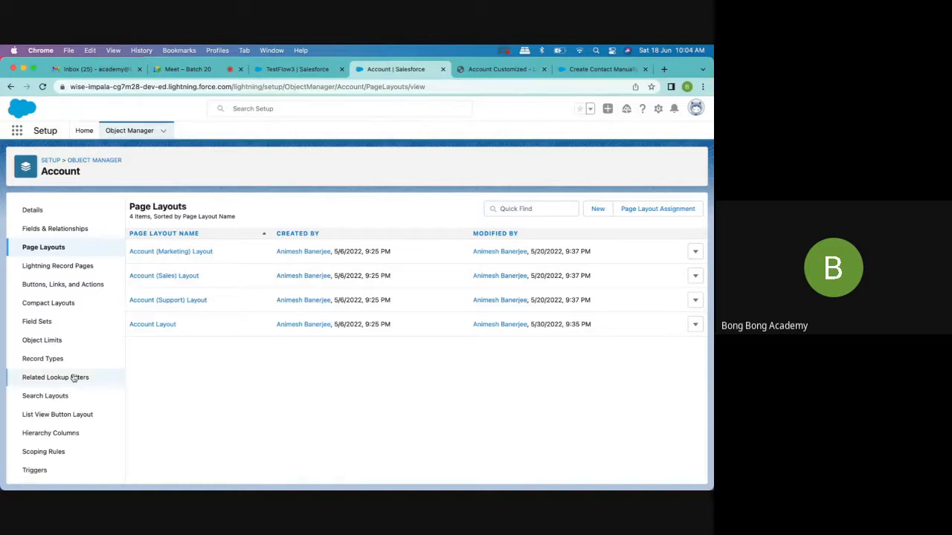
click(49, 360)
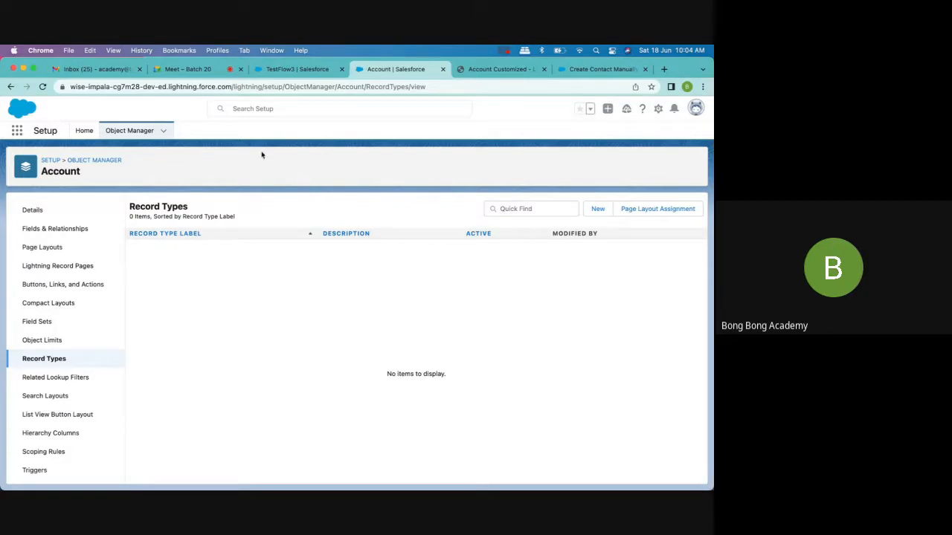
- Return to the TestFlow3 account record and search its details page for "type"
click(287, 71)
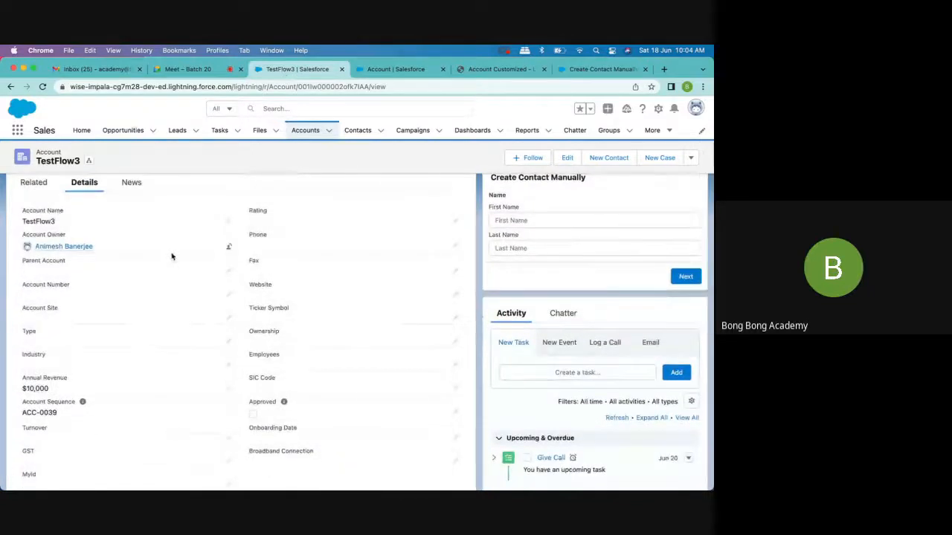
scroll(171, 257, down, 5)
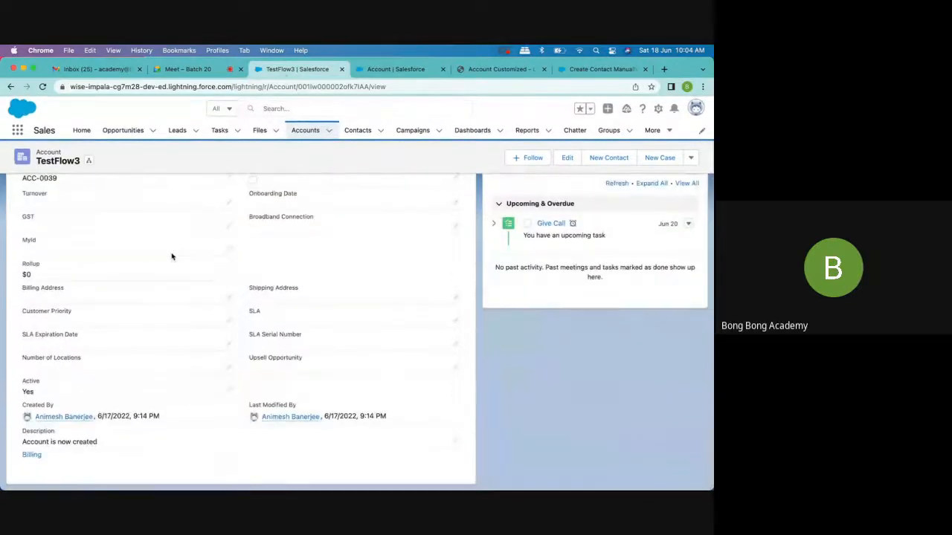
scroll(189, 291, up, 2)
scroll(189, 292, up, 4)
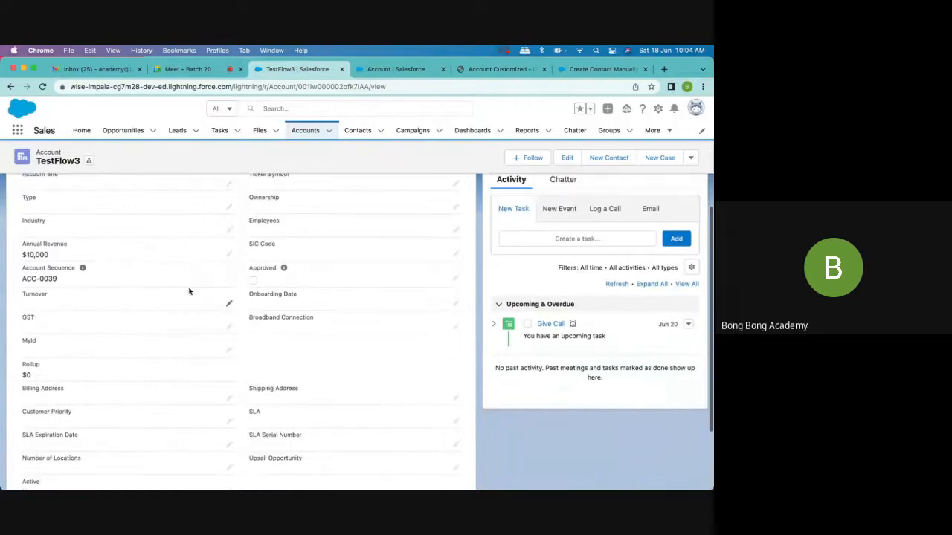
key(super+f)
text(t)
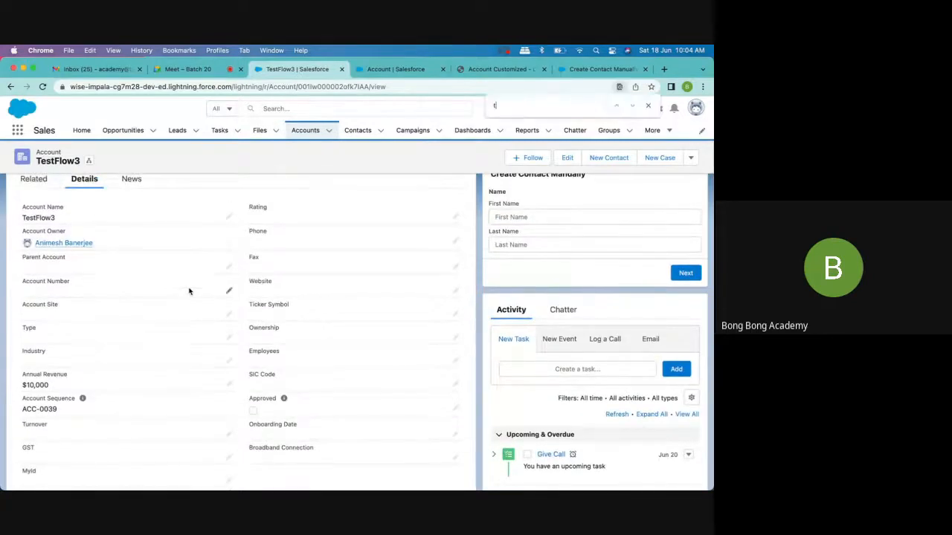
text(ype)
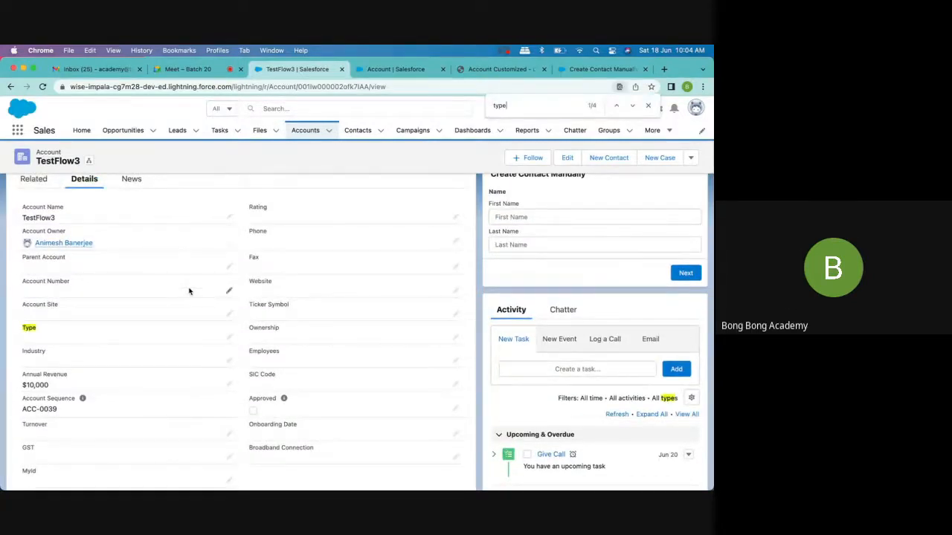
- Open the Type field of the TestFlow3 account for editing and review its picklist options
click(227, 338)
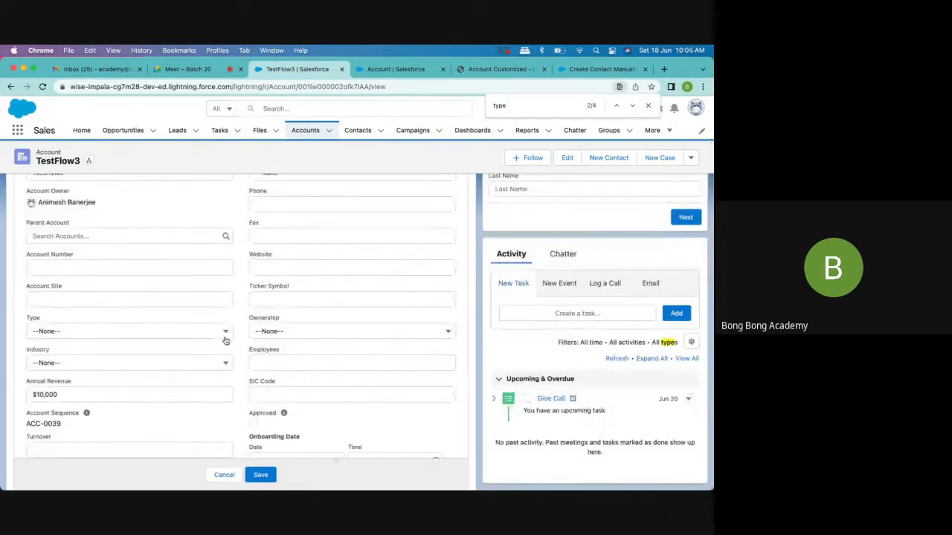
click(197, 336)
scroll(197, 340, down, 3)
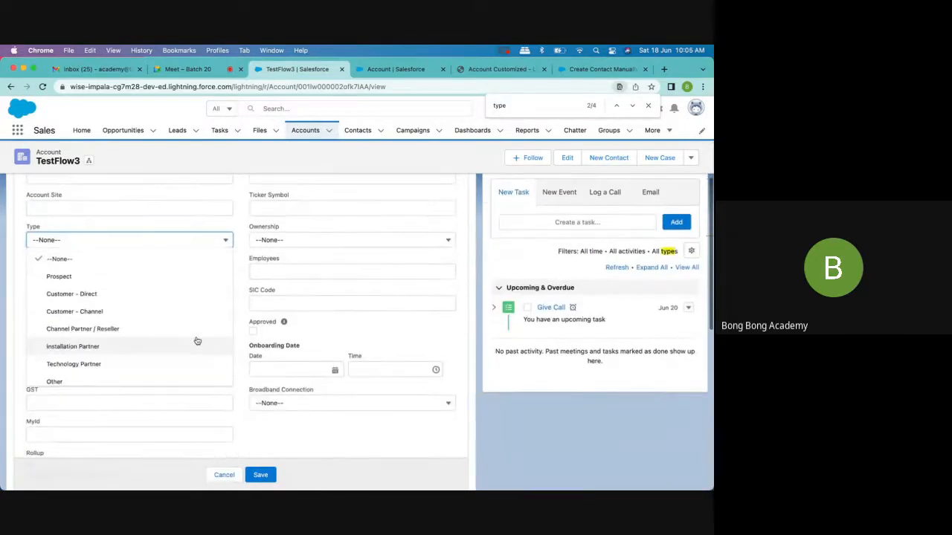
scroll(197, 341, down, 1)
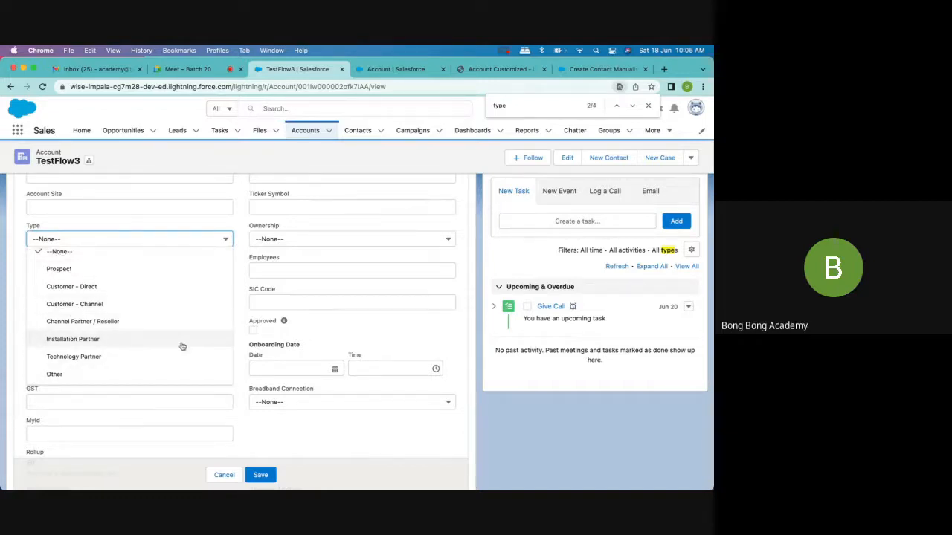
- Start a new Account record type based on Master in Object Manager, with the label Large Account and name Large_Account
click(405, 74)
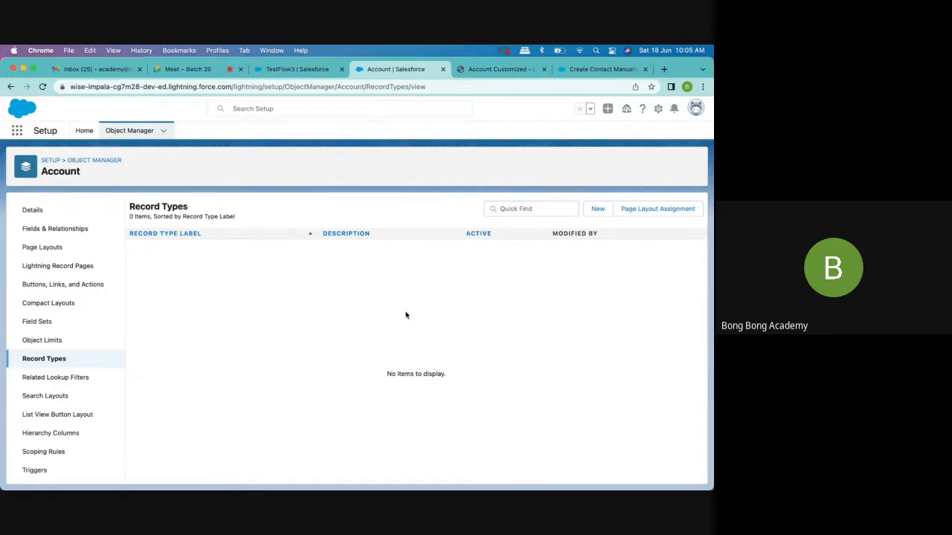
click(598, 209)
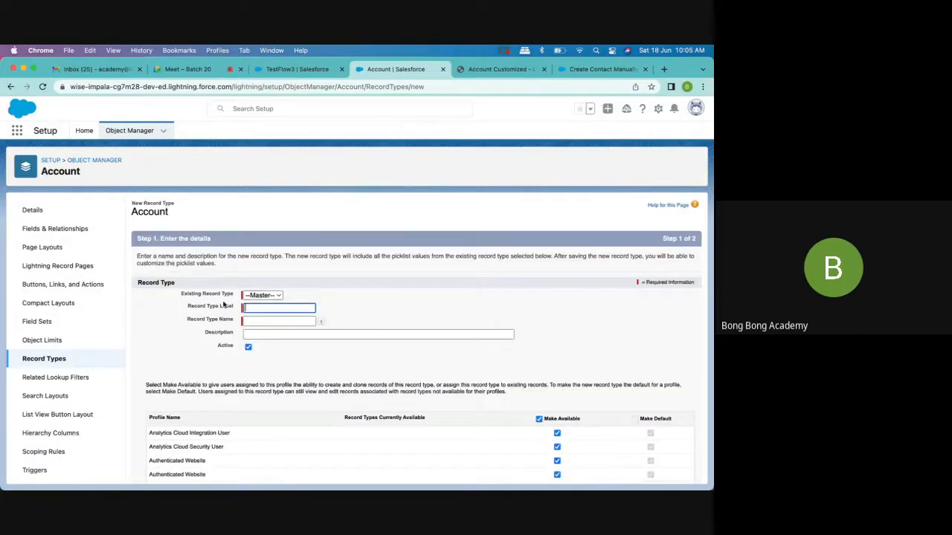
scroll(268, 294, down, 2)
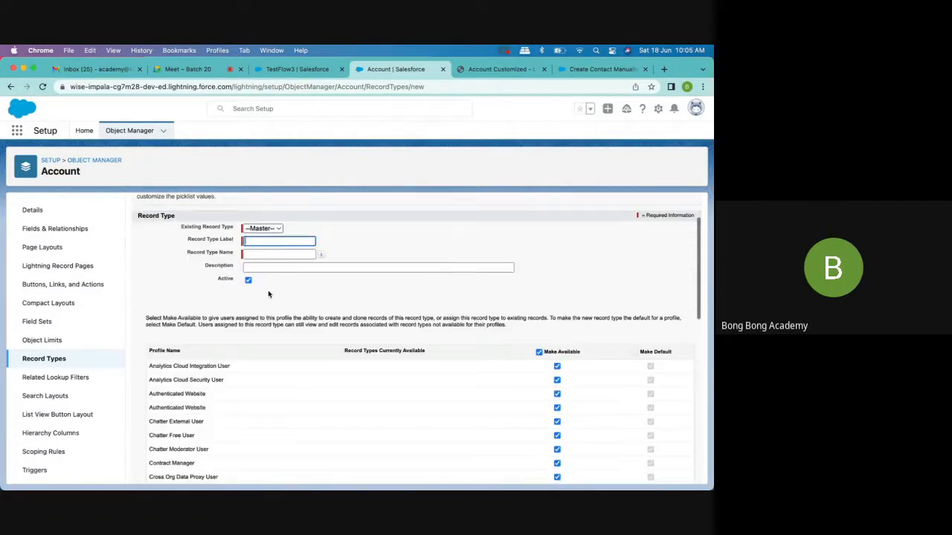
click(264, 231)
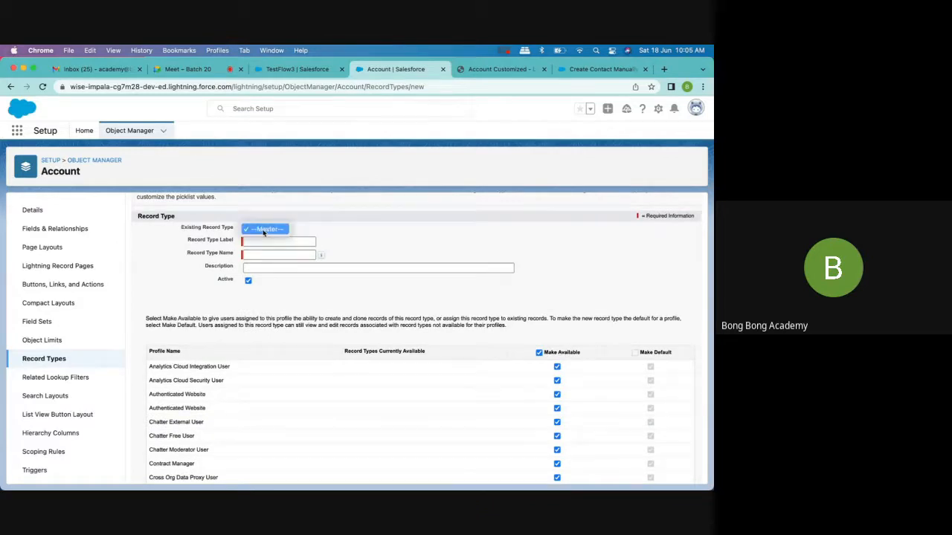
click(264, 231)
click(273, 241)
text(Large Account)
key(Tab)
click(290, 267)
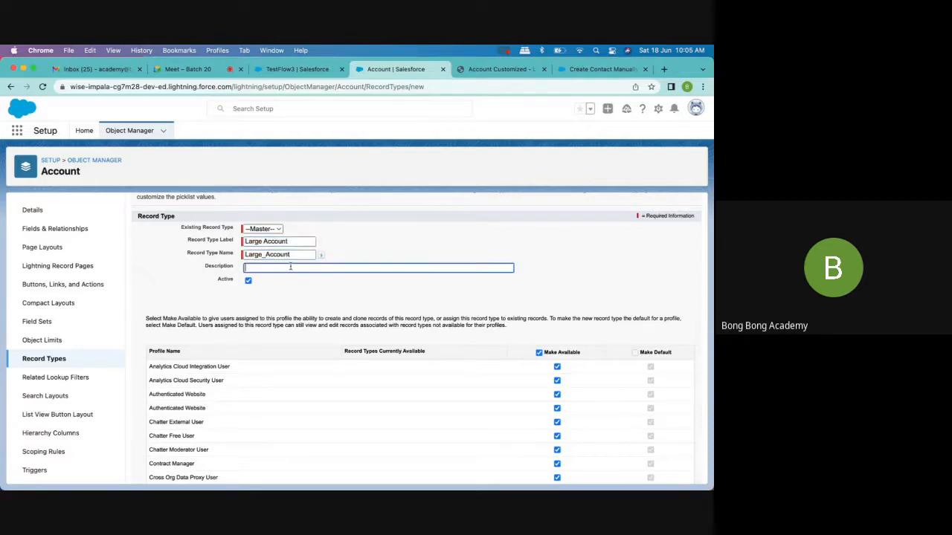
- Review the profiles the Large Account record type is made available to, and continue to the page layout assignment
scroll(484, 387, down, 10)
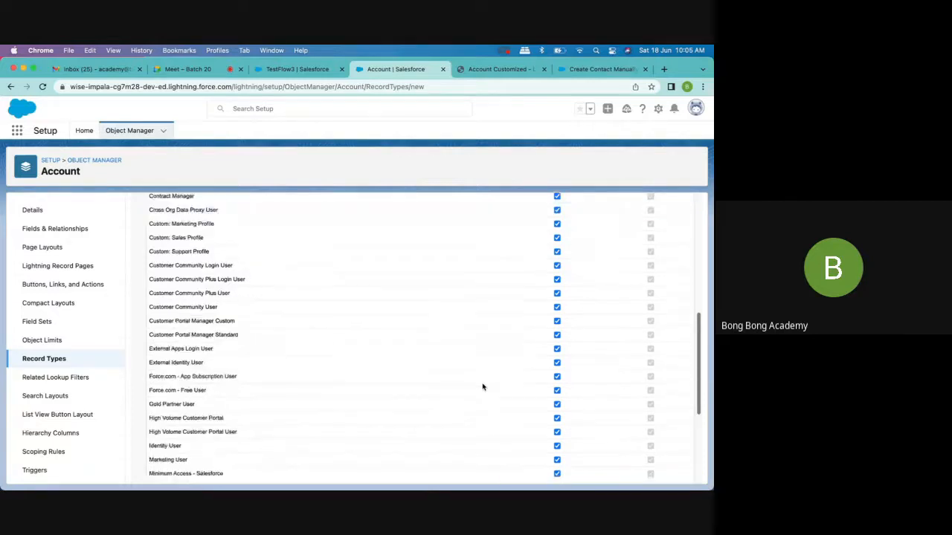
scroll(550, 297, down, 3)
scroll(566, 288, up, 13)
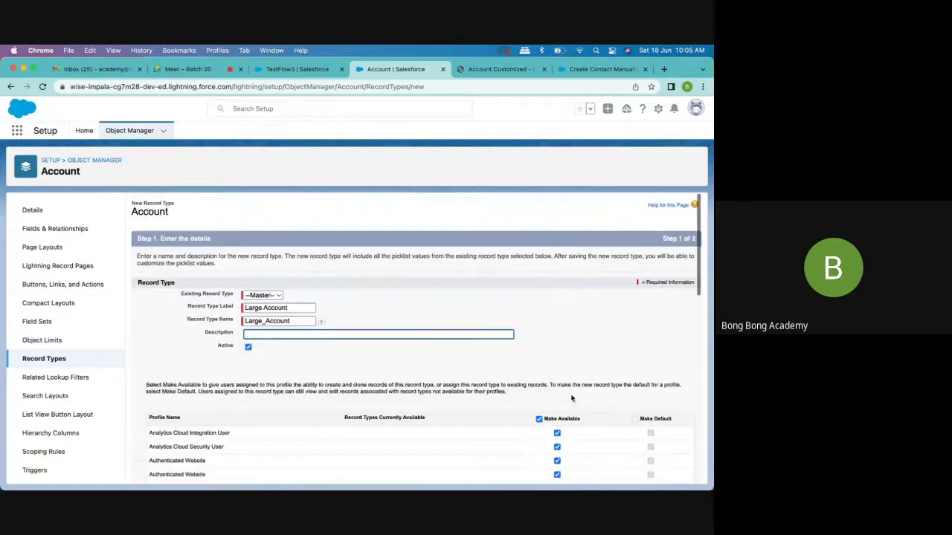
scroll(559, 443, down, 12)
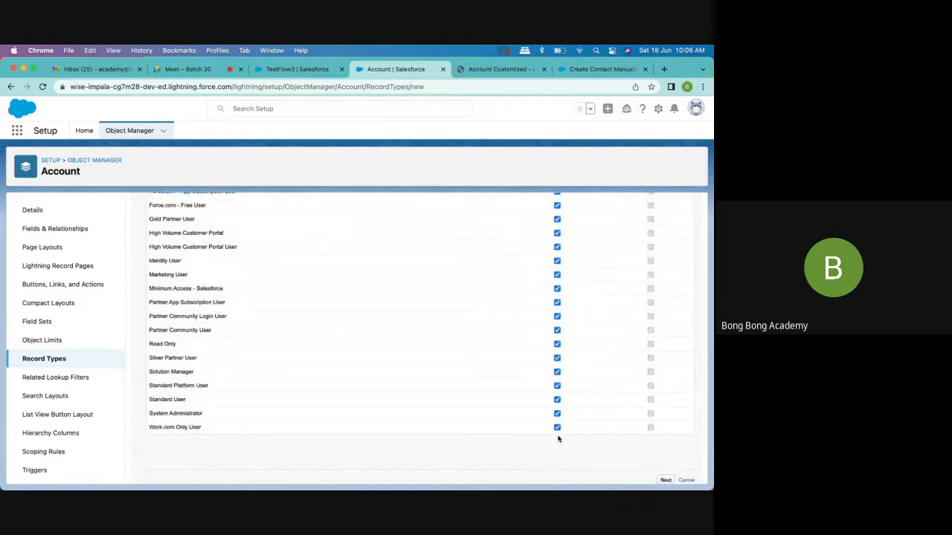
scroll(548, 287, up, 12)
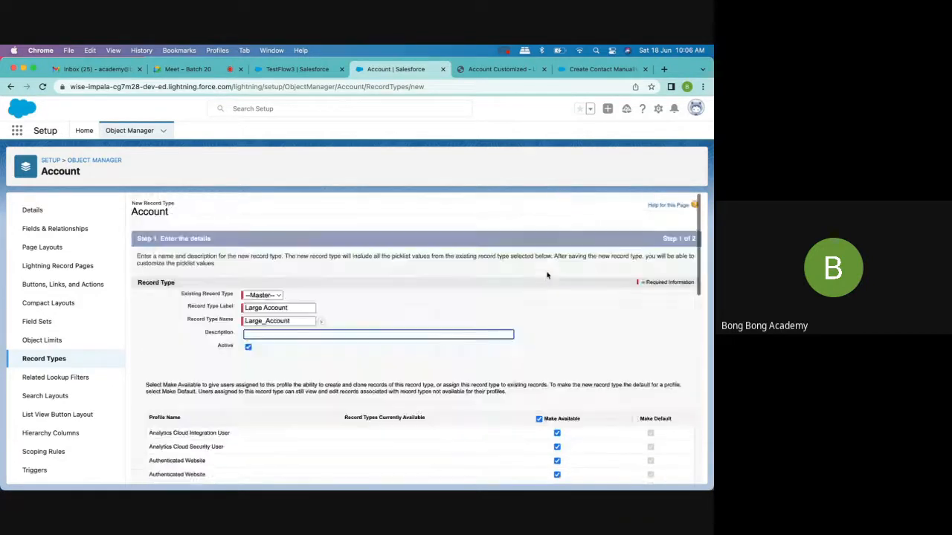
scroll(462, 350, down, 2)
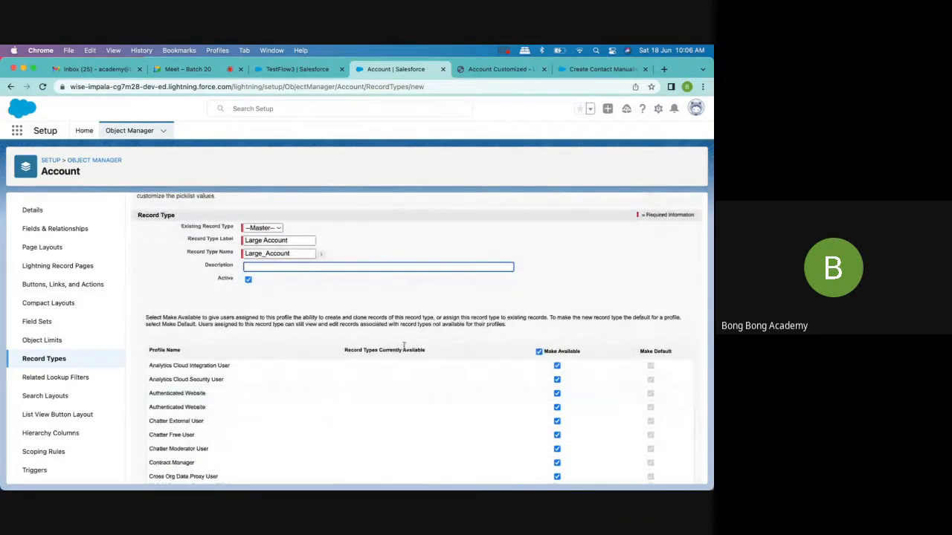
scroll(334, 297, down, 10)
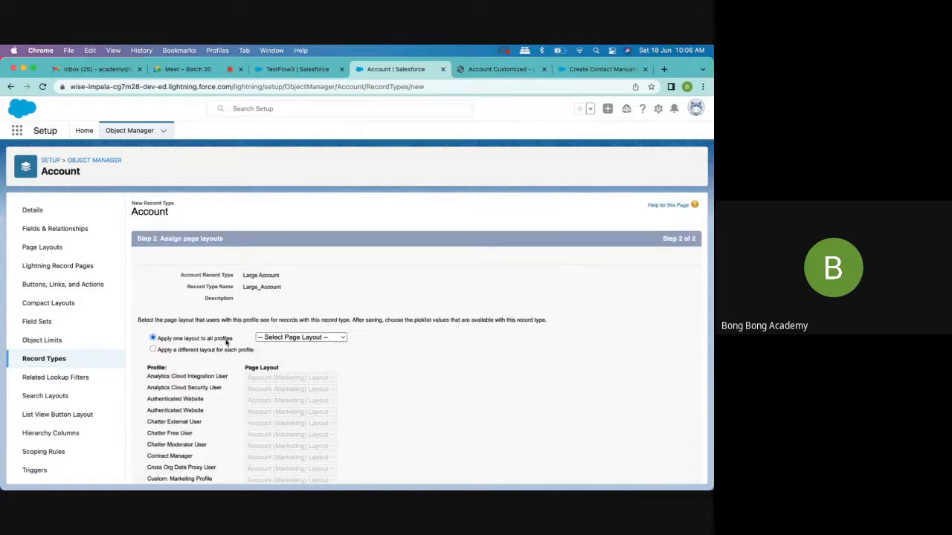
- Apply the Account (Sales) Layout to all profiles for the Large Account record type and save it
click(301, 337)
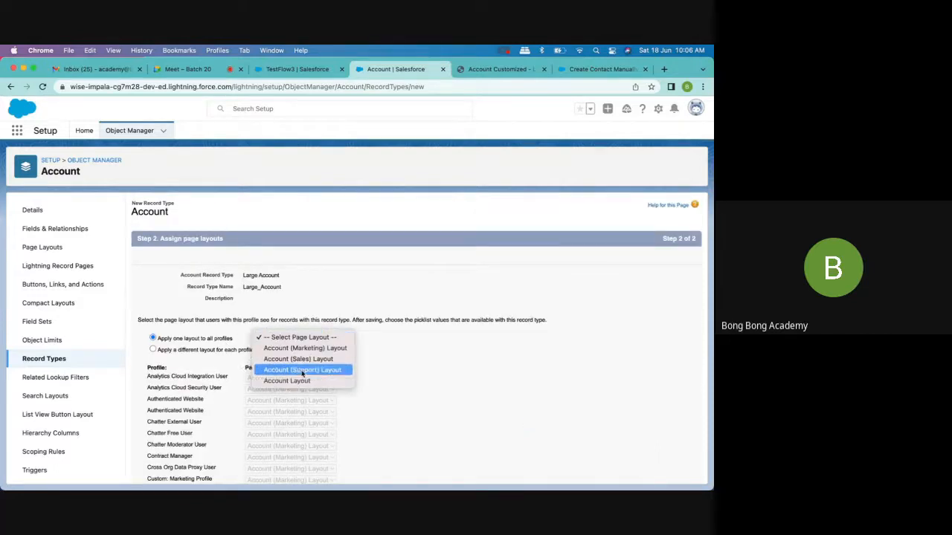
click(302, 359)
scroll(434, 410, down, 10)
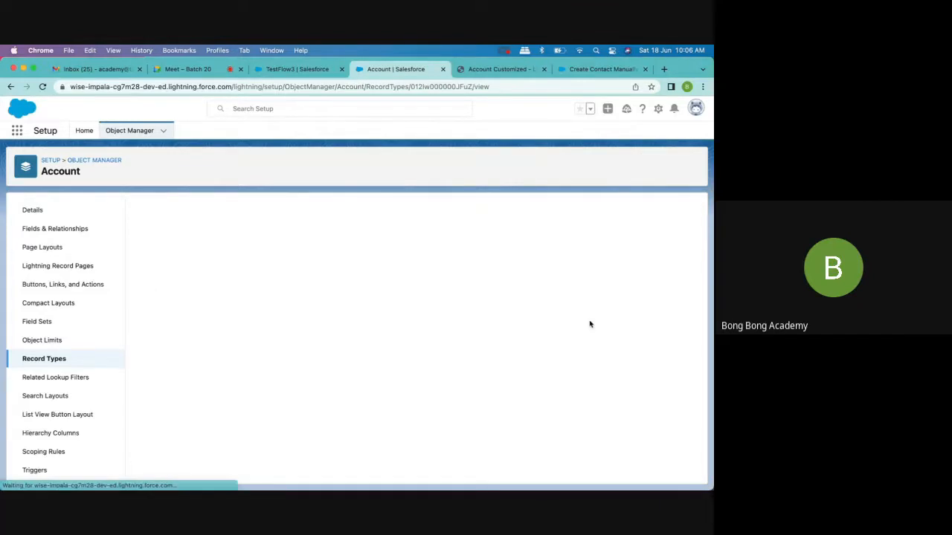
- Start another Account record type based on Master, labelled Small Account with the name Small_Account, and make it active
click(64, 359)
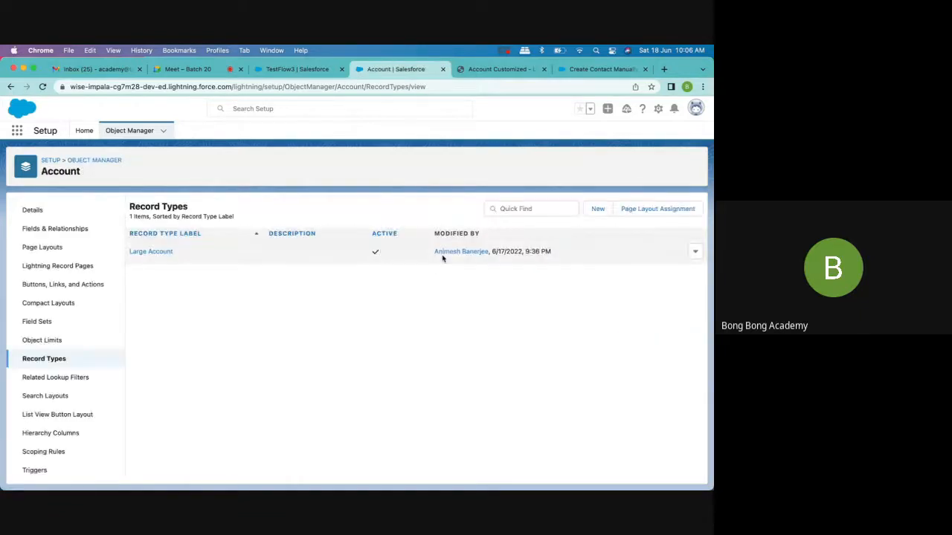
click(595, 210)
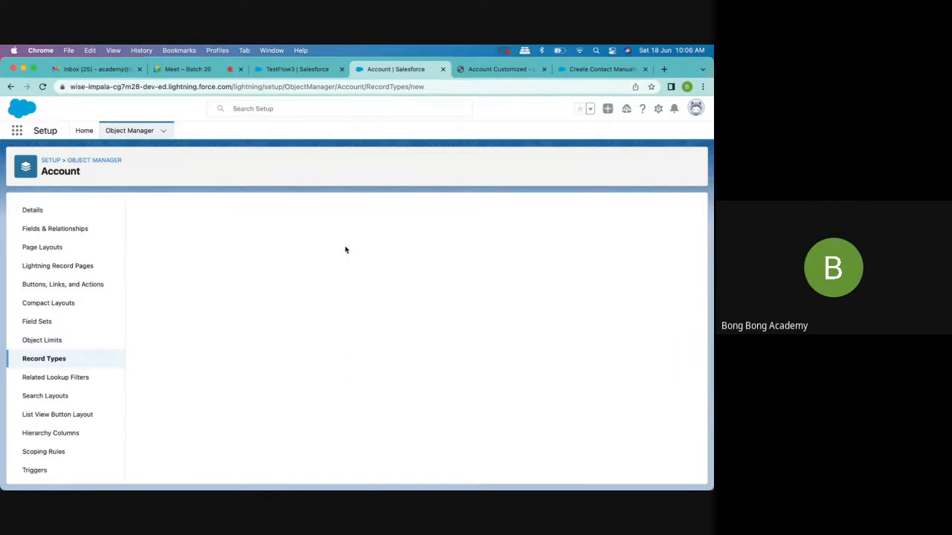
click(262, 311)
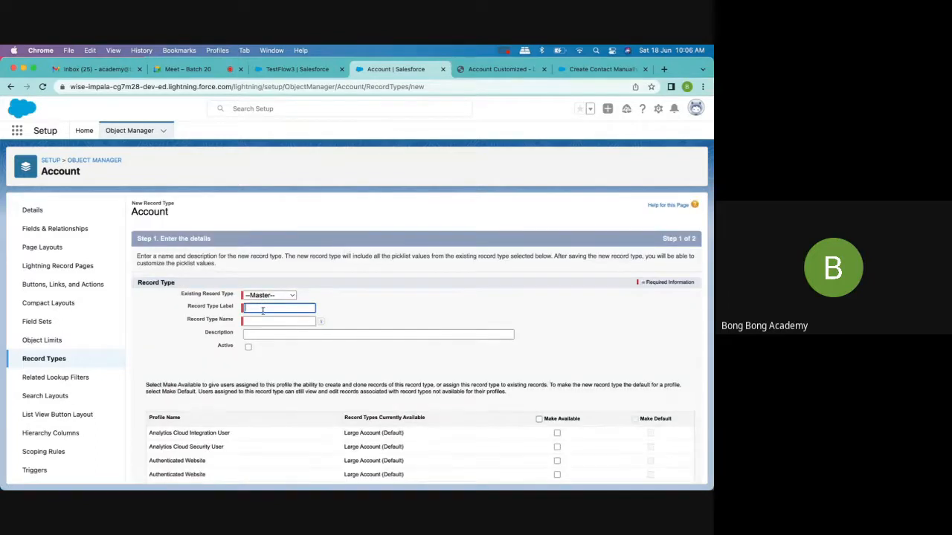
text(Small Account)
key(Tab)
scroll(304, 357, down, 2)
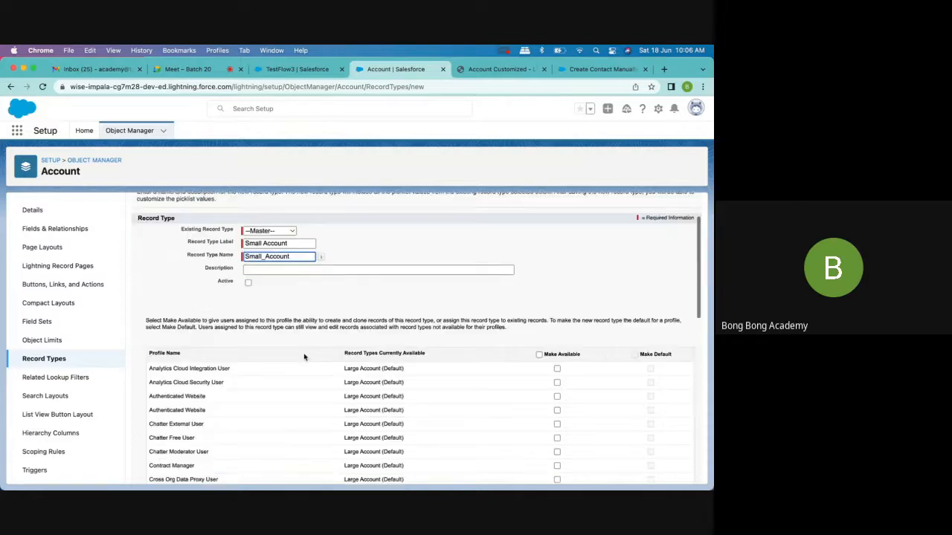
click(248, 283)
- Make the Small Account record type available to all profiles and continue to the page layout assignment
scroll(399, 351, down, 1)
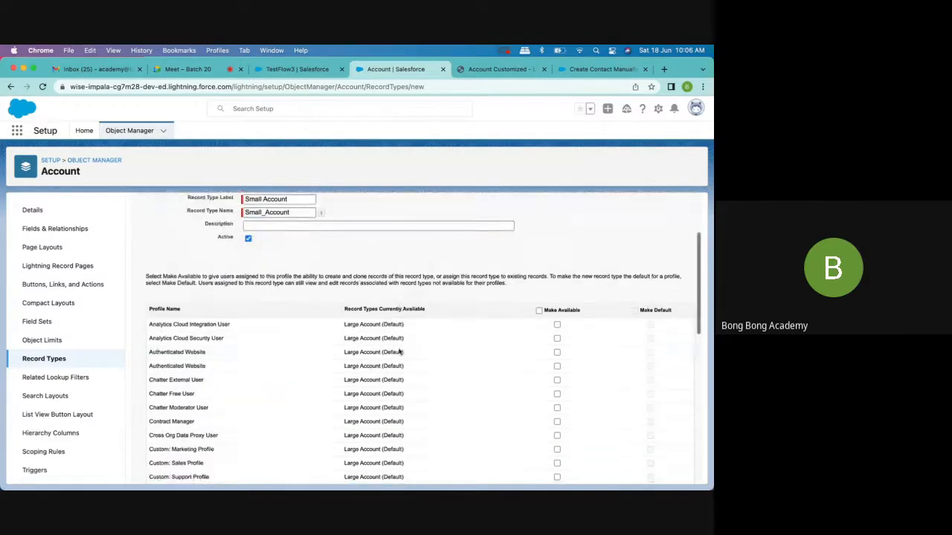
click(538, 311)
scroll(538, 311, down, 10)
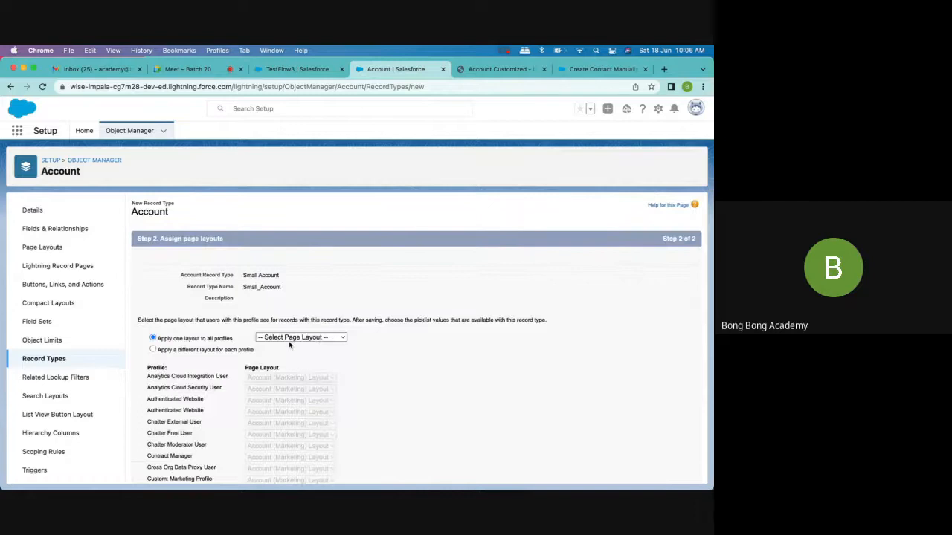
- Apply the Account (Support) Layout to all profiles for Small Account, save it, and look over its editable picklists
click(290, 341)
click(302, 371)
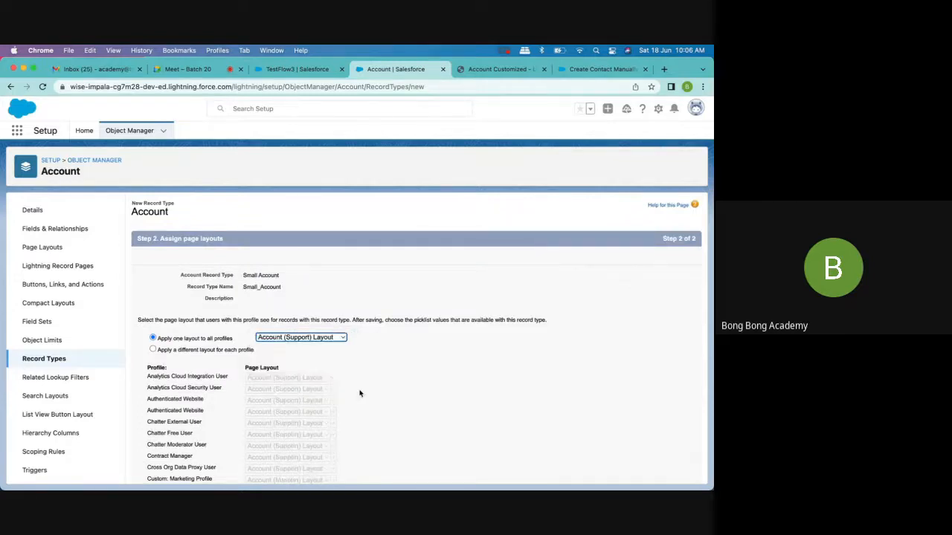
scroll(361, 392, down, 10)
click(661, 475)
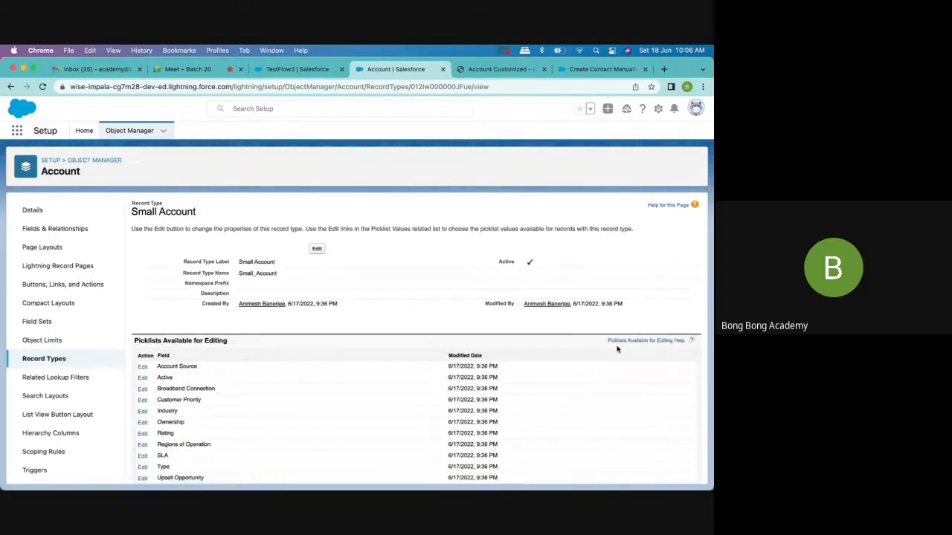
scroll(617, 349, down, 1)
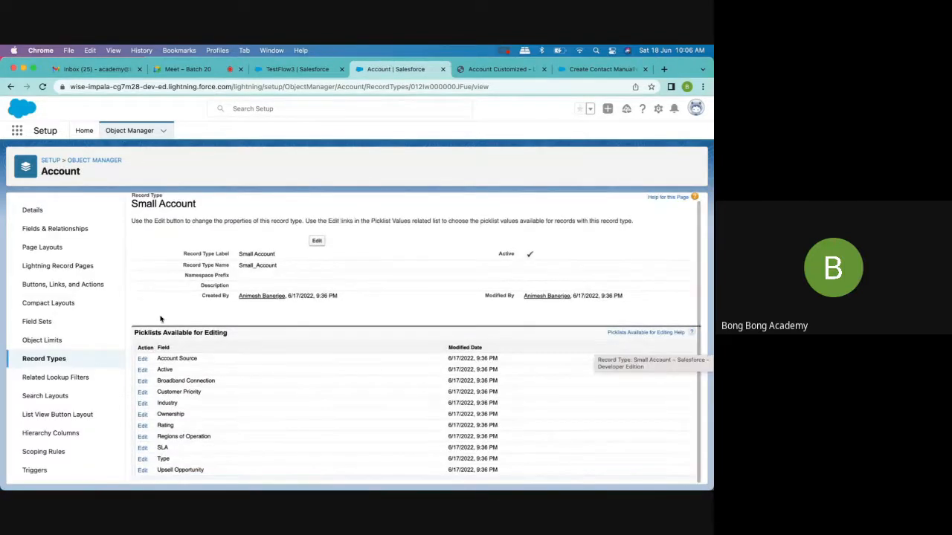
- Review the Account page layout assignments of each profile for the Master, Large Account and Small Account record types
click(38, 251)
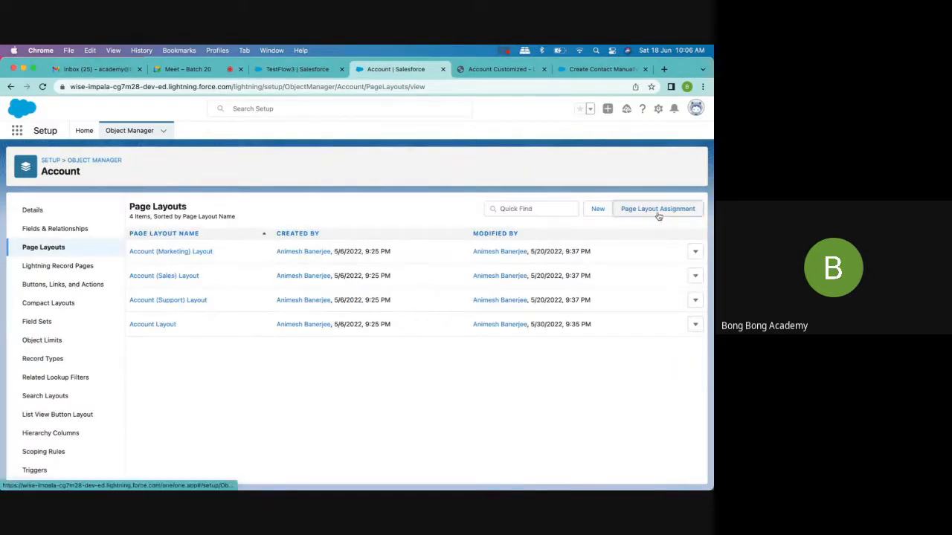
click(657, 209)
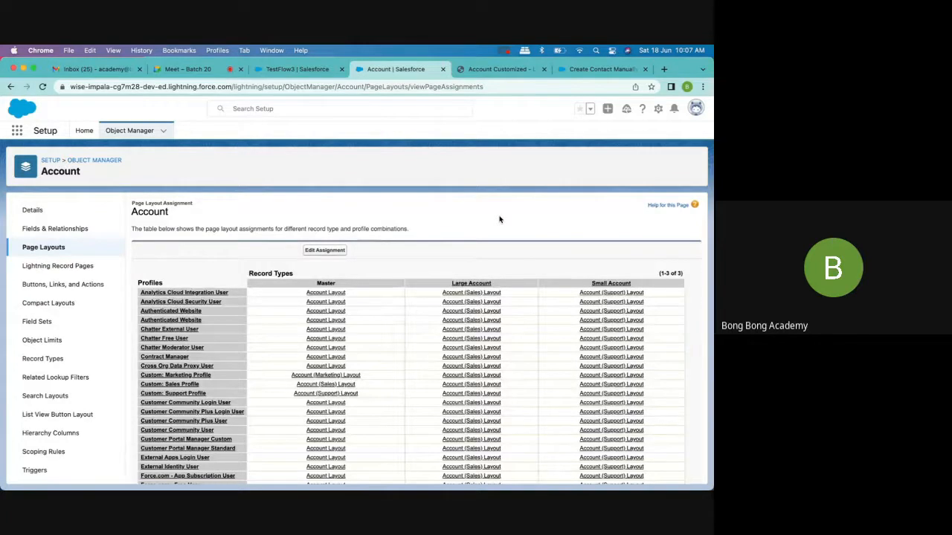
scroll(499, 220, down, 2)
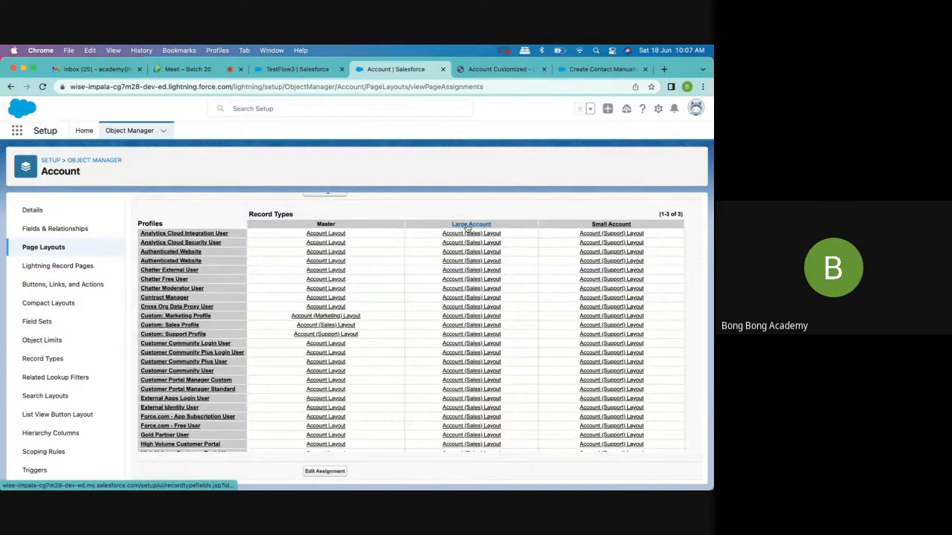
scroll(463, 411, down, 5)
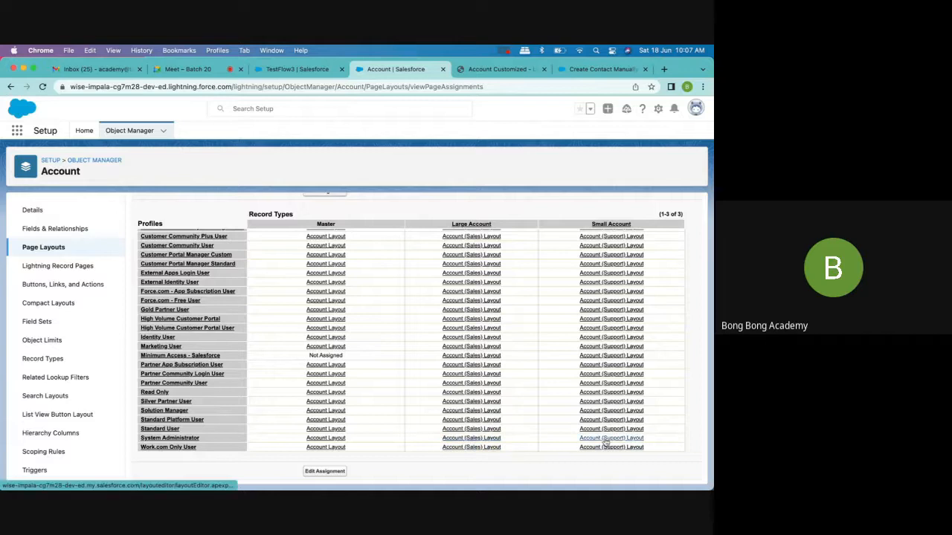
scroll(272, 238, up, 10)
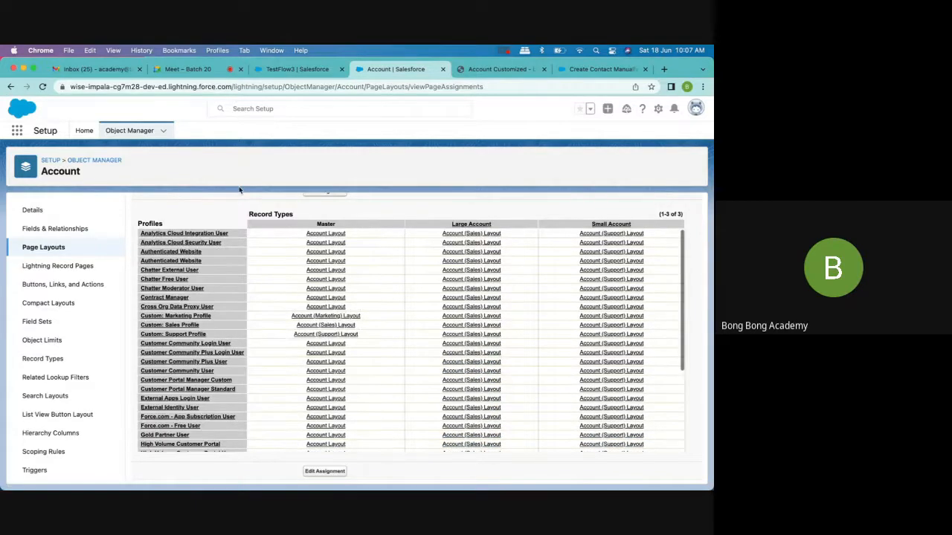
- Reload the TestFlow3 account record and start a new account to view the record type choices
click(279, 68)
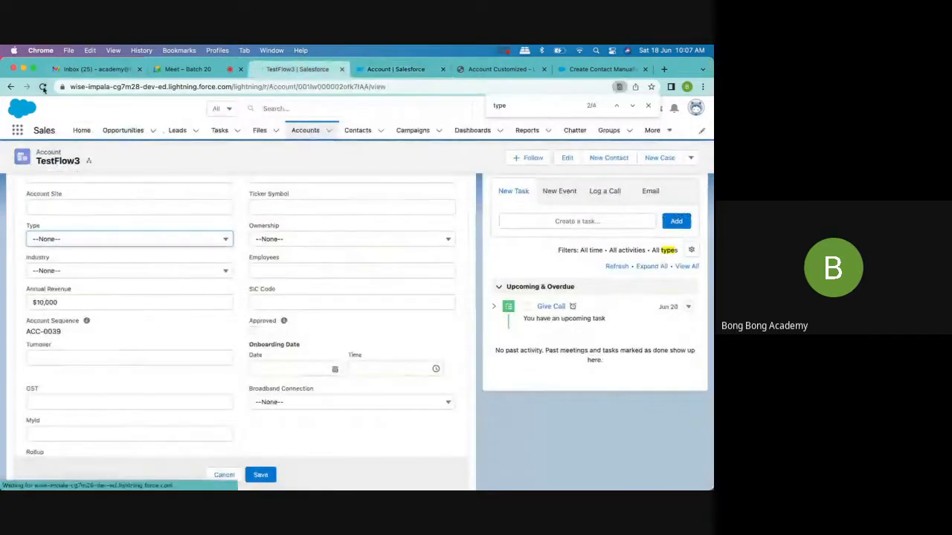
click(218, 130)
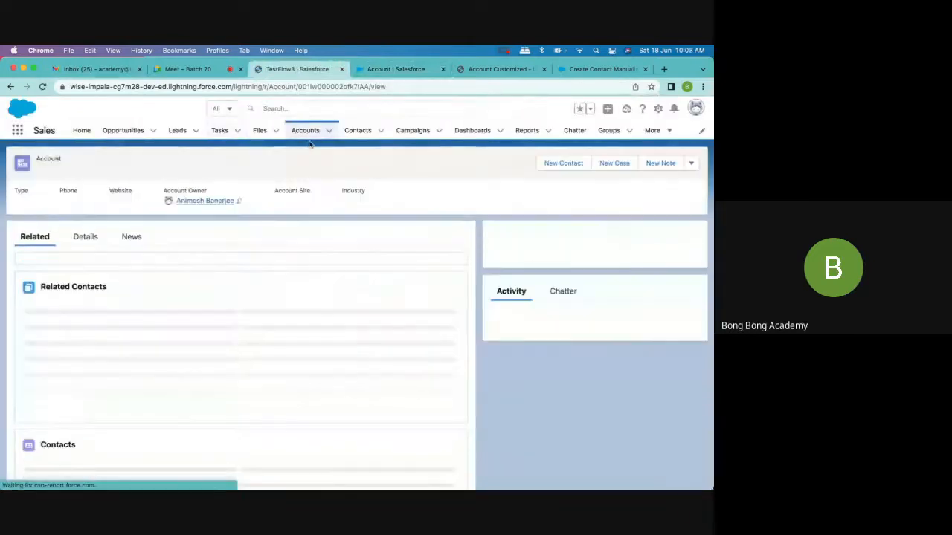
click(329, 132)
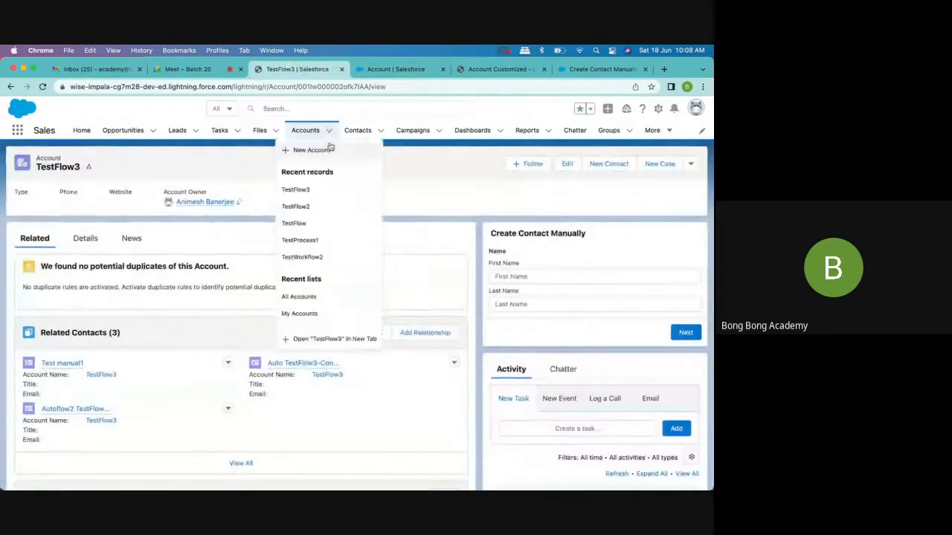
click(327, 149)
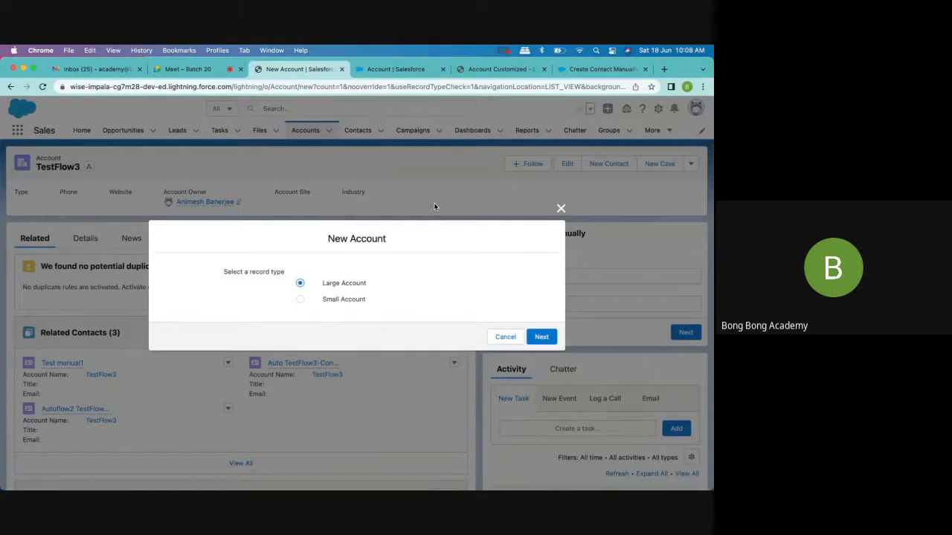
- Open the Account (Sales) Layout assigned to System Administrator-level Large Account records and examine its Account Information fields
click(399, 69)
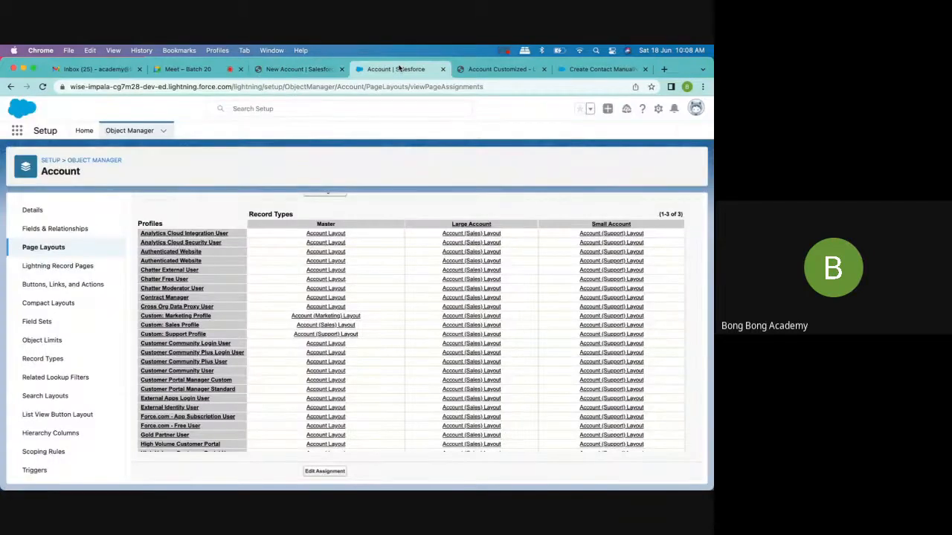
scroll(446, 422, down, 5)
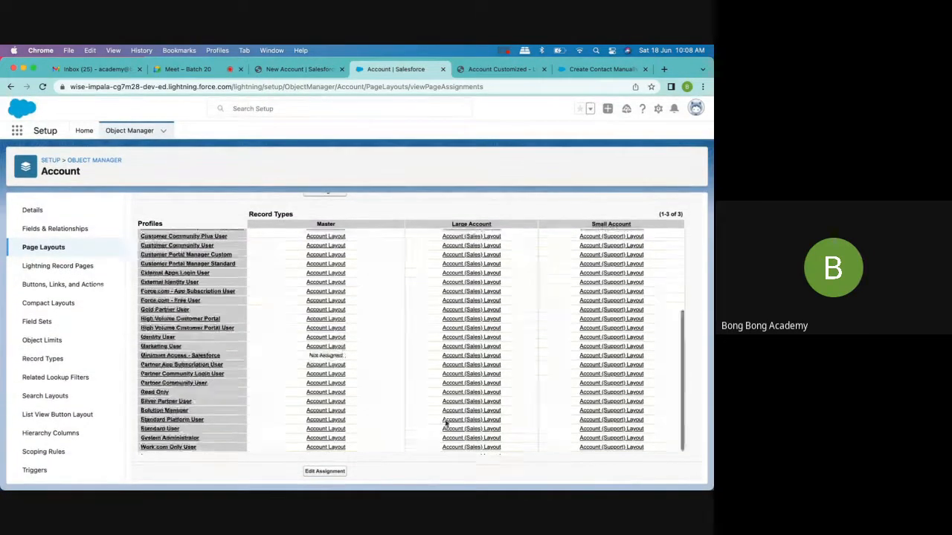
click(473, 448)
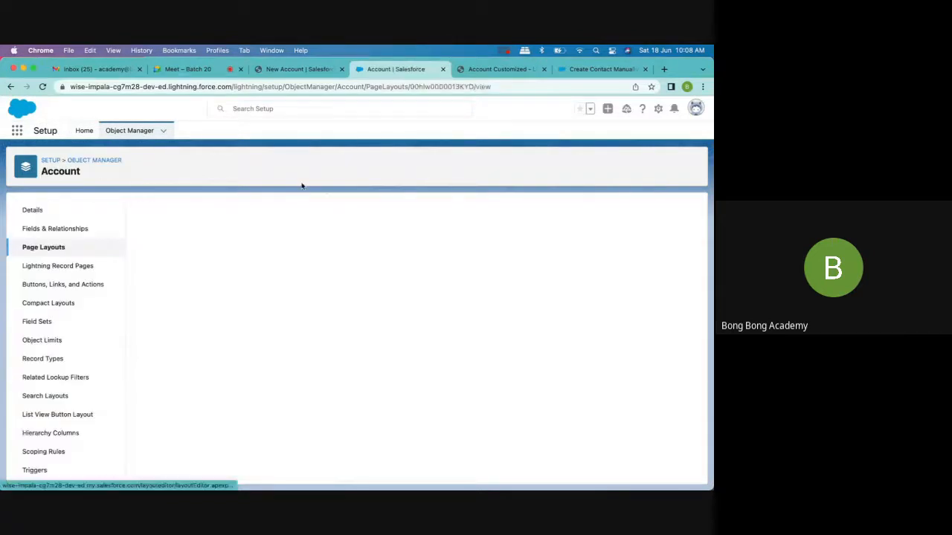
scroll(311, 331, down, 5)
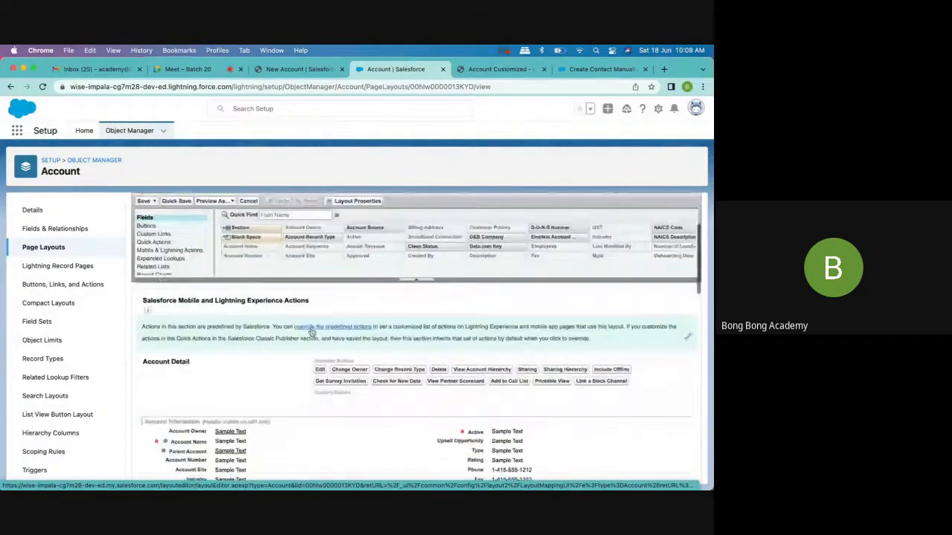
scroll(312, 333, up, 2)
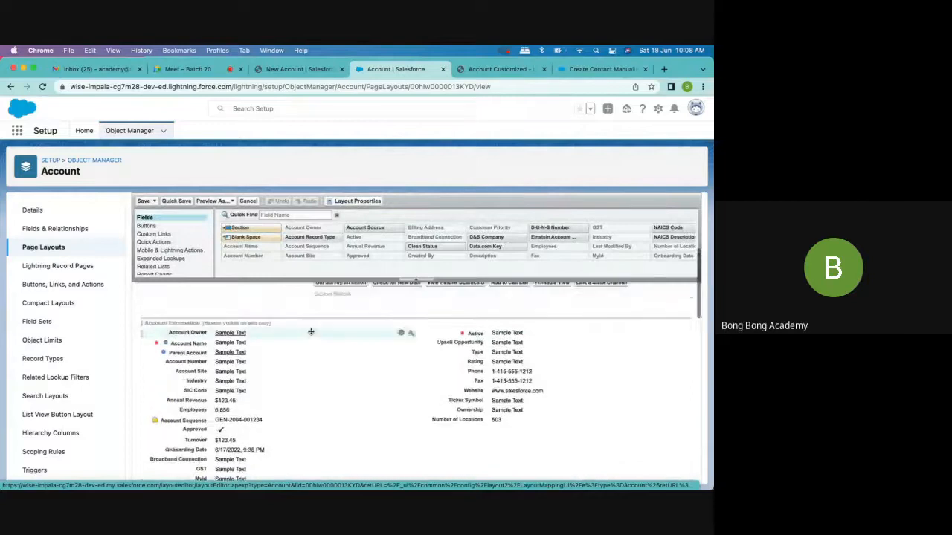
scroll(311, 331, down, 1)
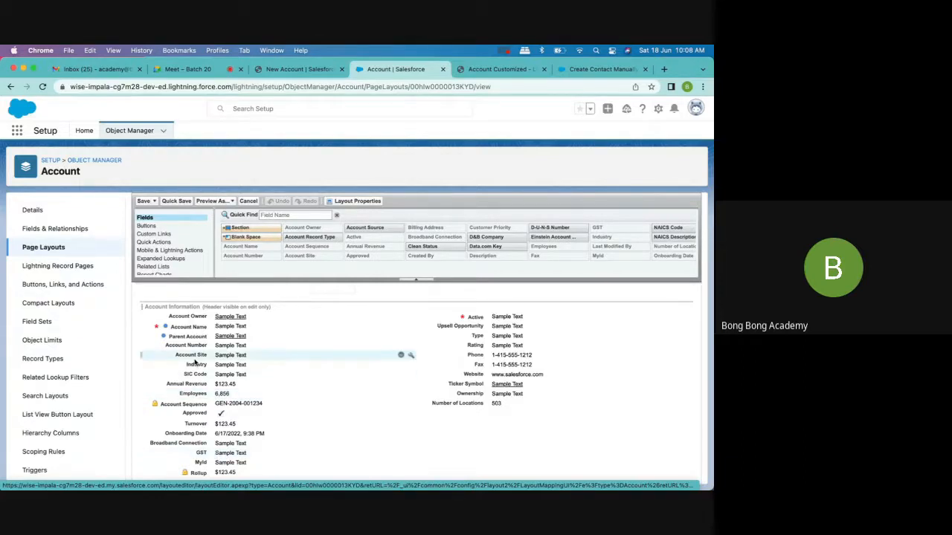
- From the record types' page layout assignments, open the Account (Support) Layout used by Small Account and examine its fields
click(48, 247)
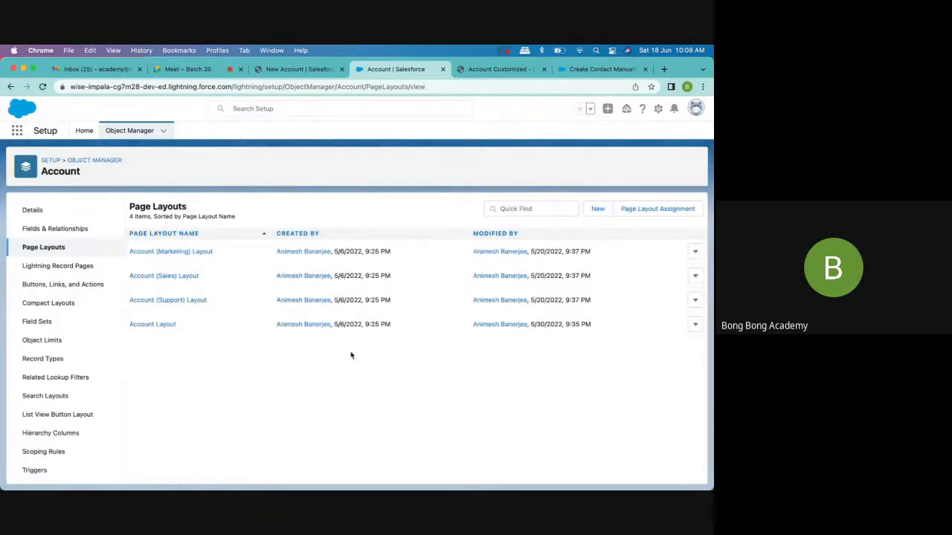
click(52, 360)
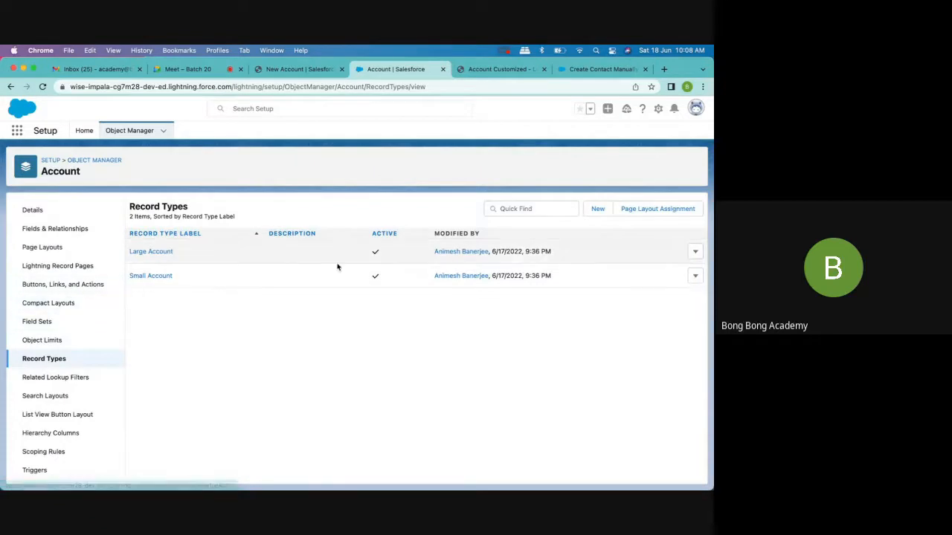
click(656, 208)
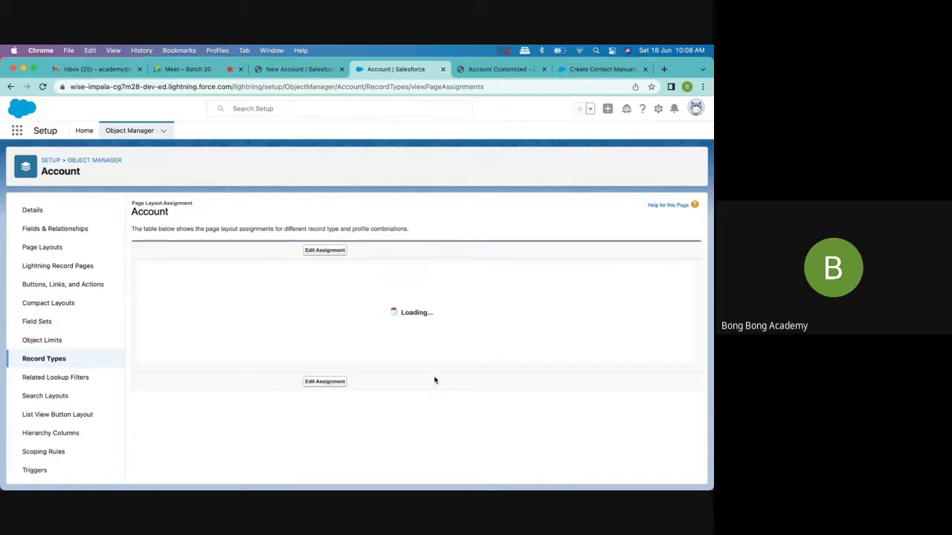
scroll(435, 379, down, 5)
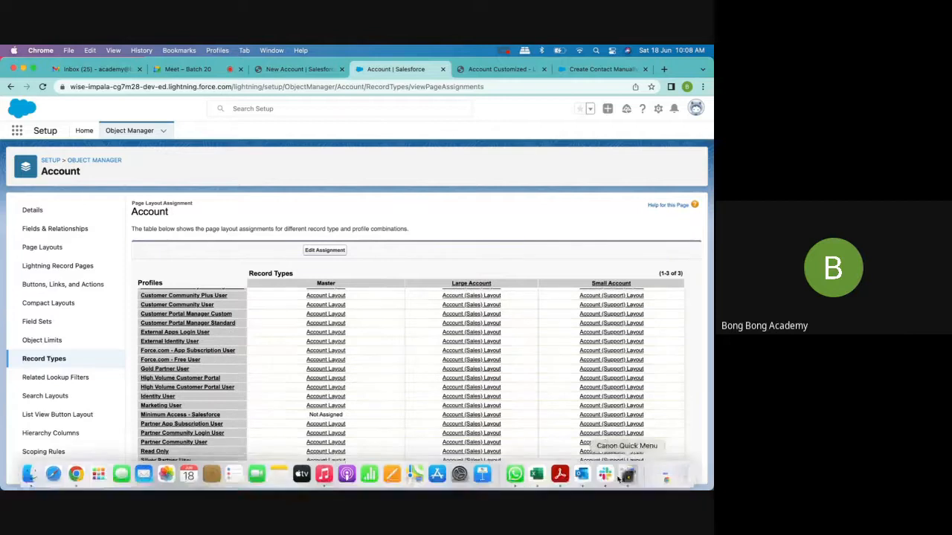
click(621, 480)
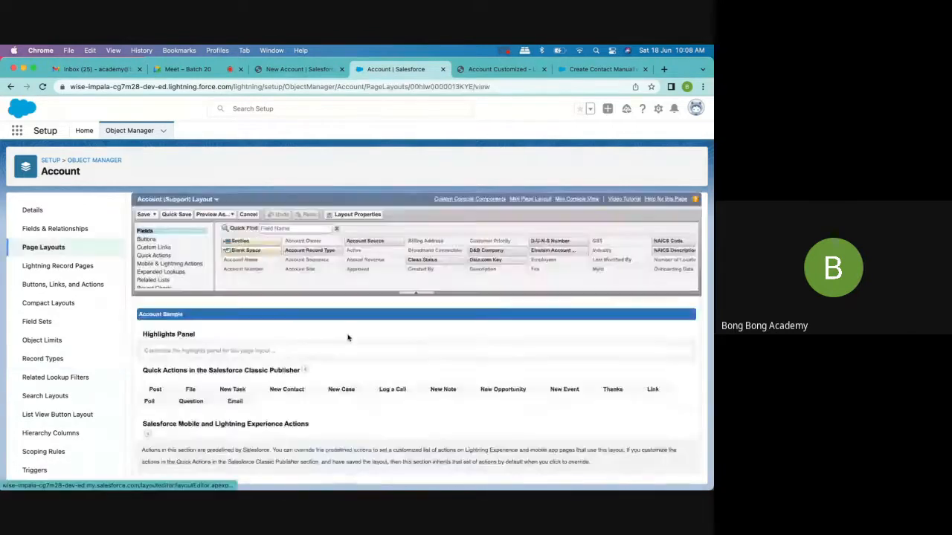
scroll(347, 339, down, 5)
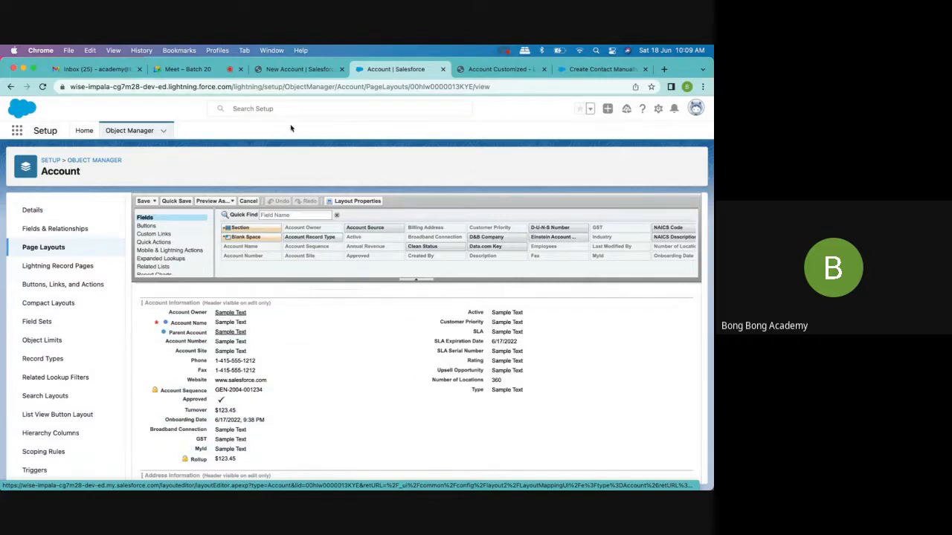
- Continue the new account with the Large Account record type, look over the form's fields, and close it without saving
click(296, 69)
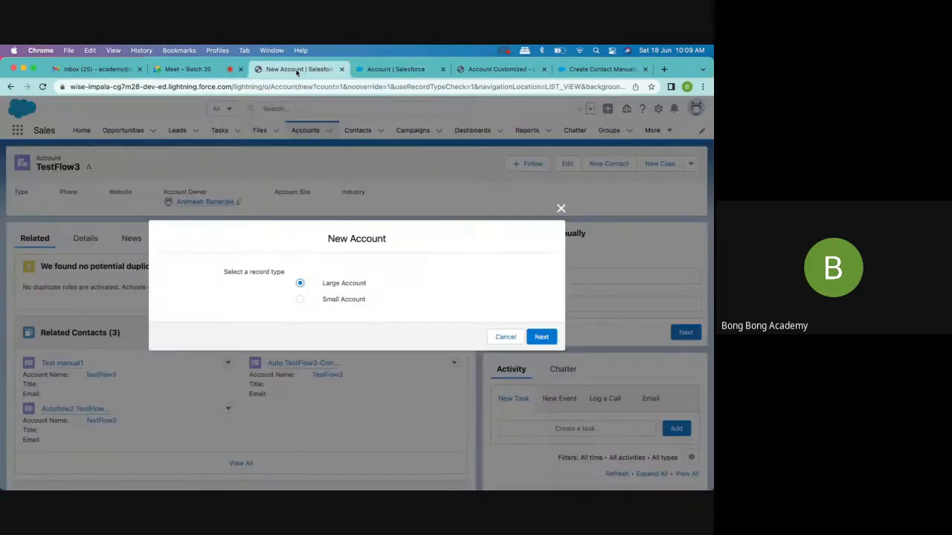
click(543, 338)
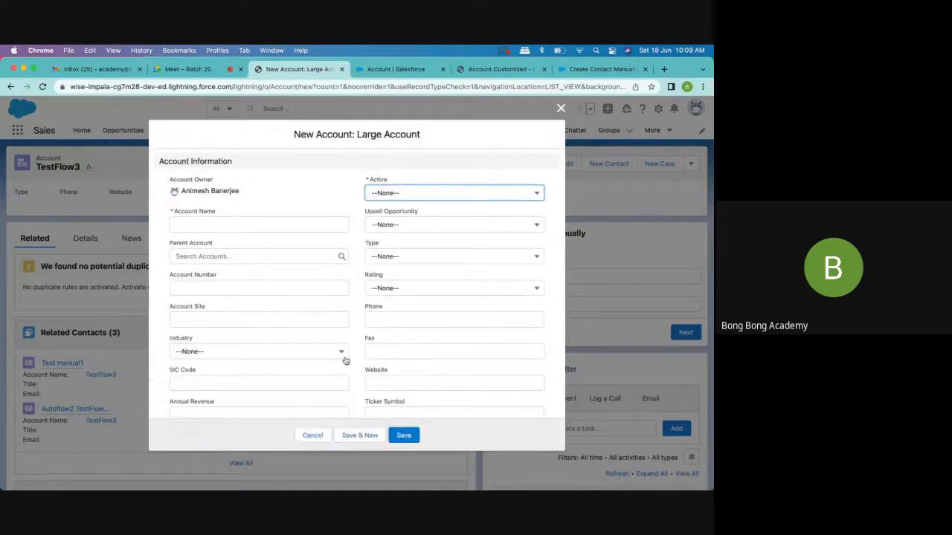
scroll(341, 362, down, 2)
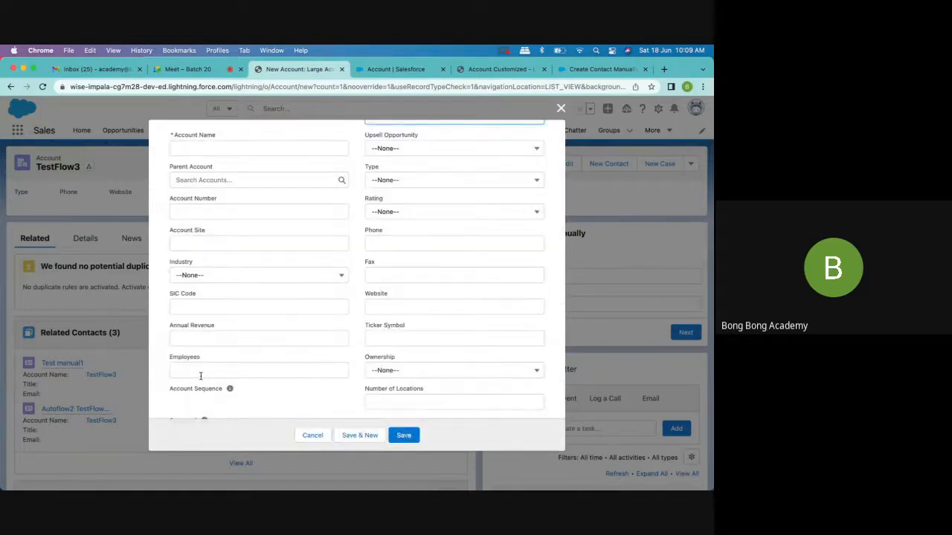
click(561, 108)
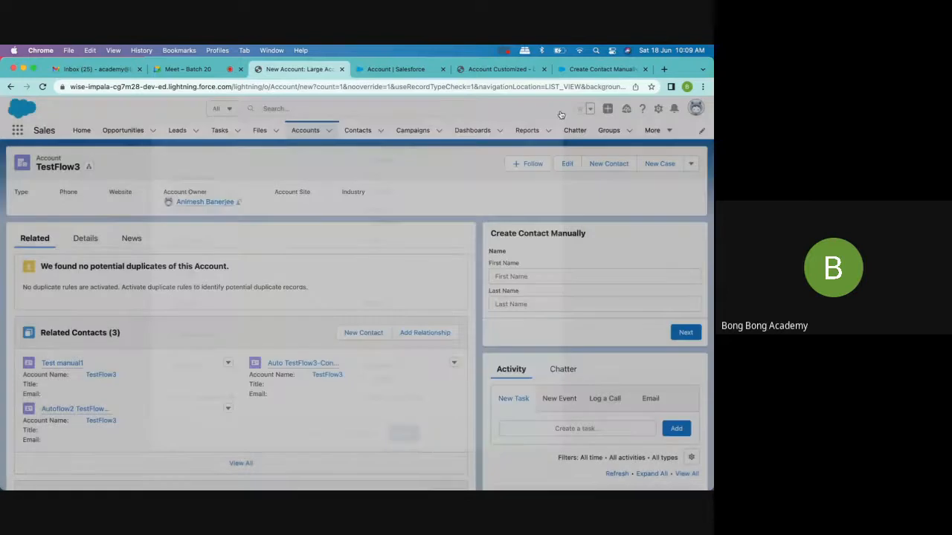
- Start a new account with the Small Account record type, look over the form's fields, and close it without saving
click(330, 132)
click(325, 151)
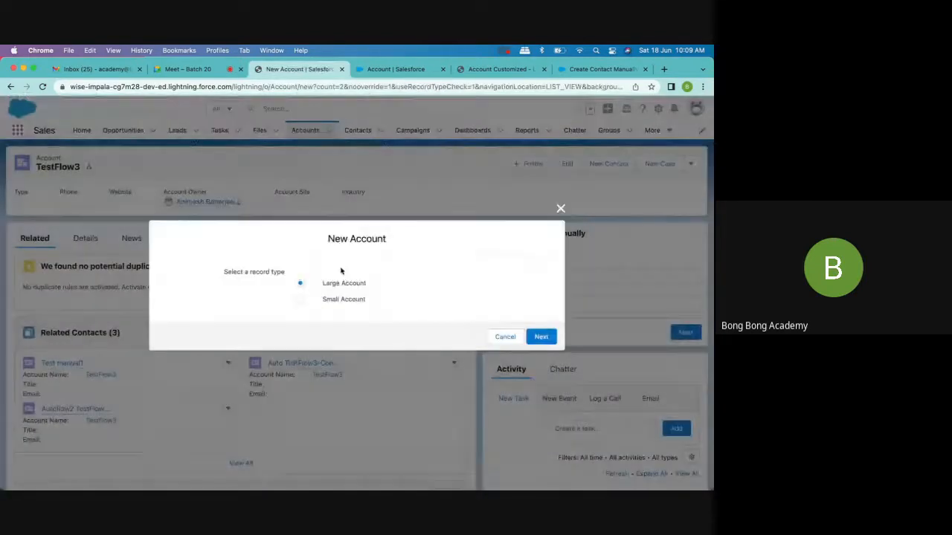
click(352, 300)
click(541, 337)
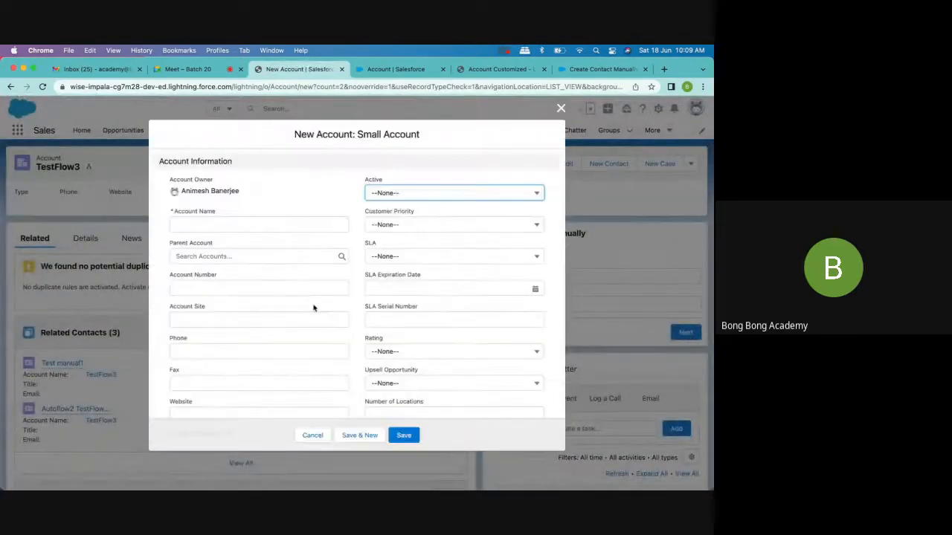
scroll(314, 308, down, 4)
scroll(314, 307, down, 5)
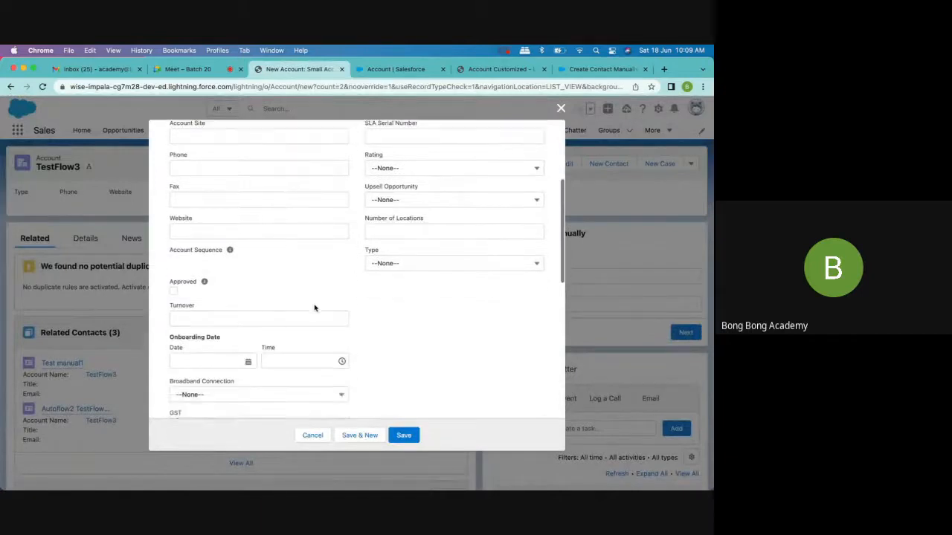
scroll(314, 305, down, 5)
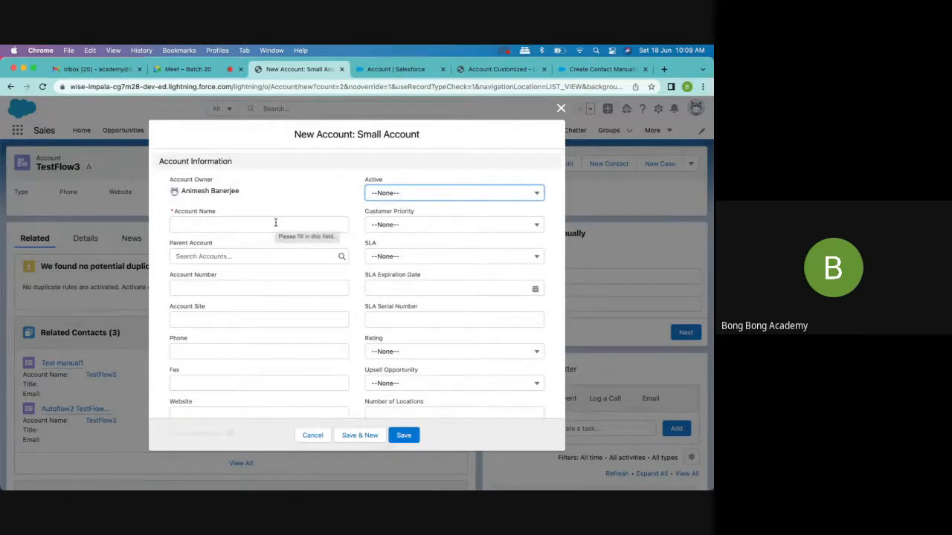
click(561, 109)
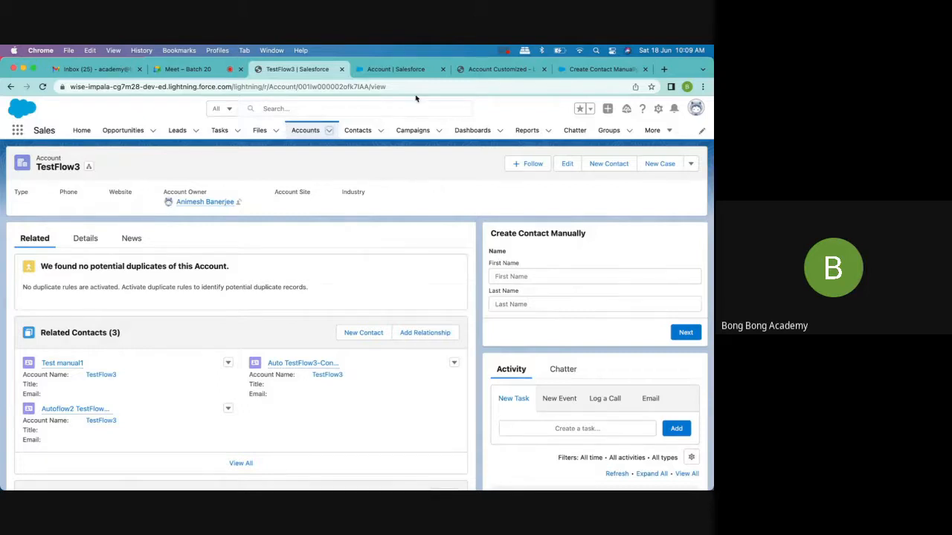
- Return to the Account (Support) Layout in Setup and compare its fields and sections with the Small Account form
click(402, 76)
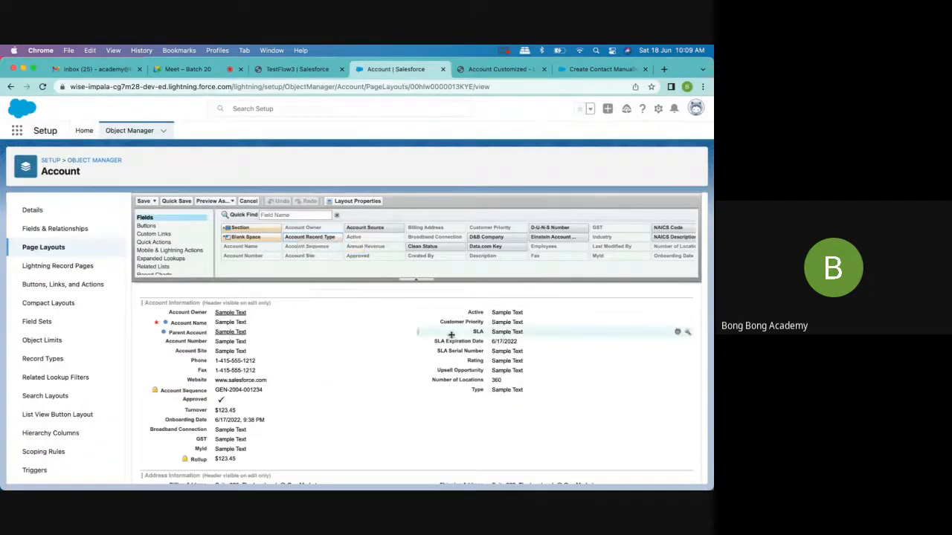
scroll(450, 336, down, 3)
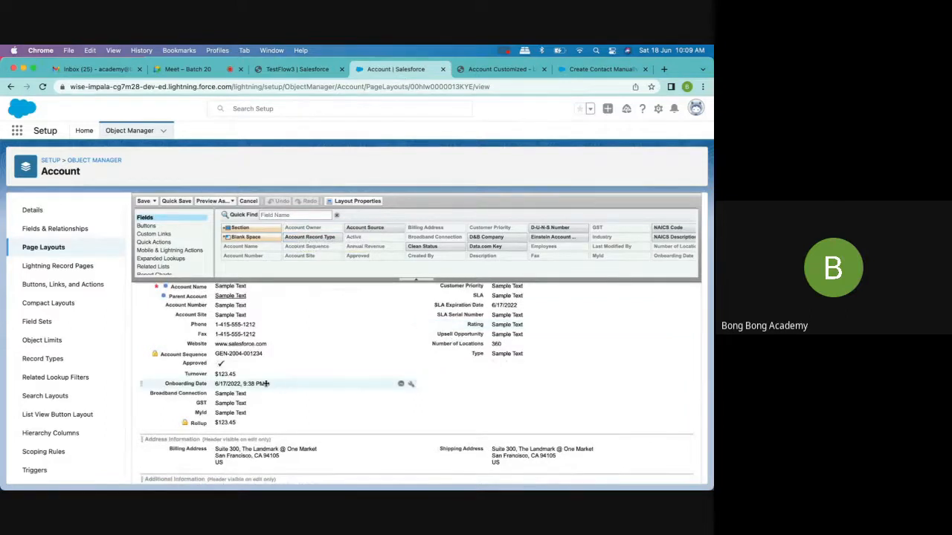
scroll(267, 384, up, 3)
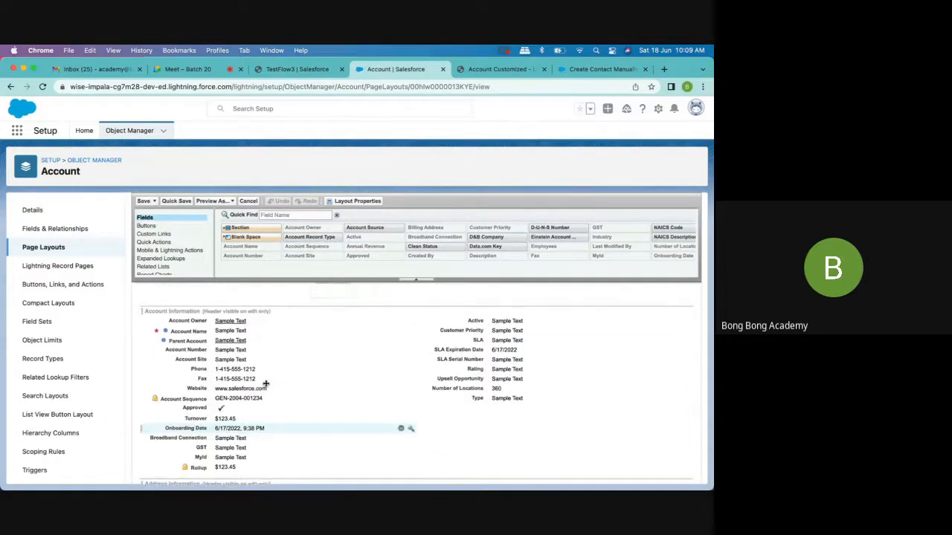
scroll(266, 383, up, 10)
scroll(248, 353, down, 4)
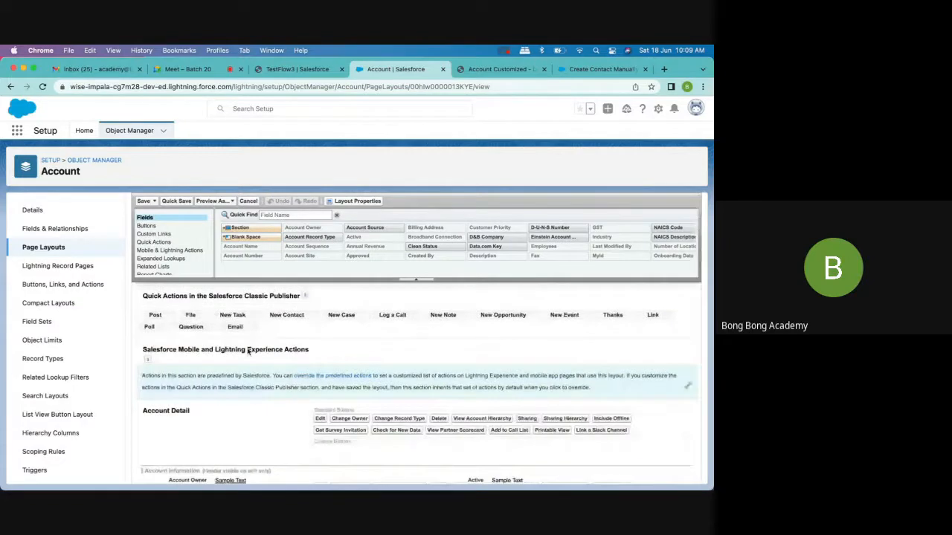
click(491, 69)
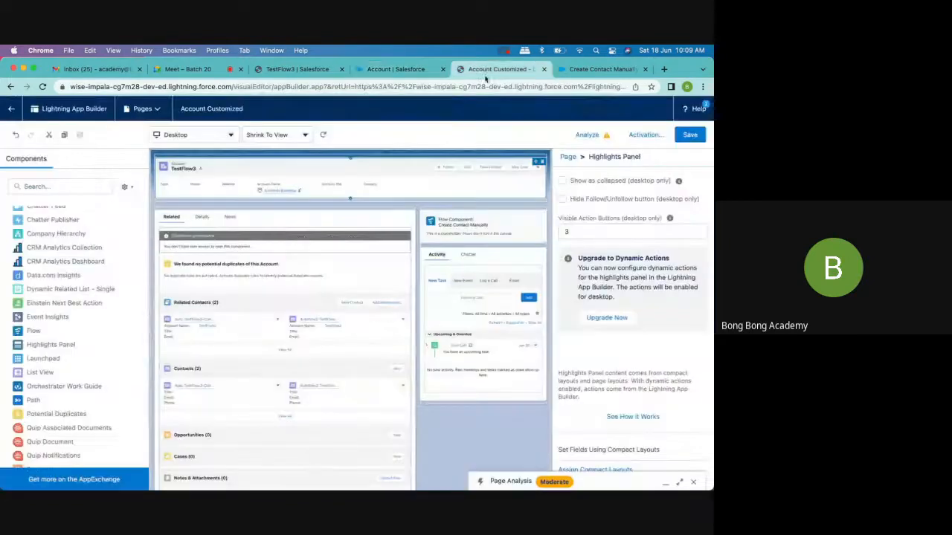
click(387, 69)
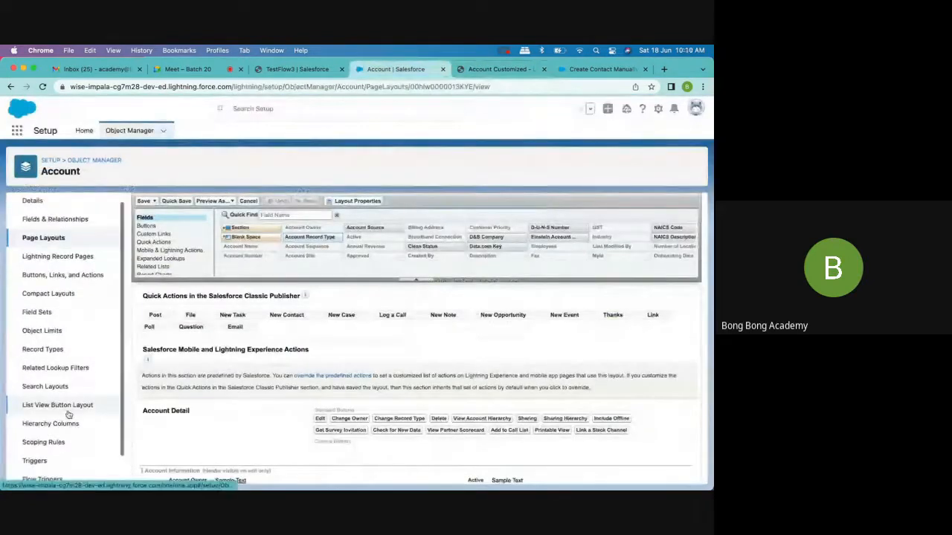
- Open the Large Account record type from the Account record types and look over its picklists available for editing
scroll(69, 415, down, 2)
scroll(65, 413, up, 1)
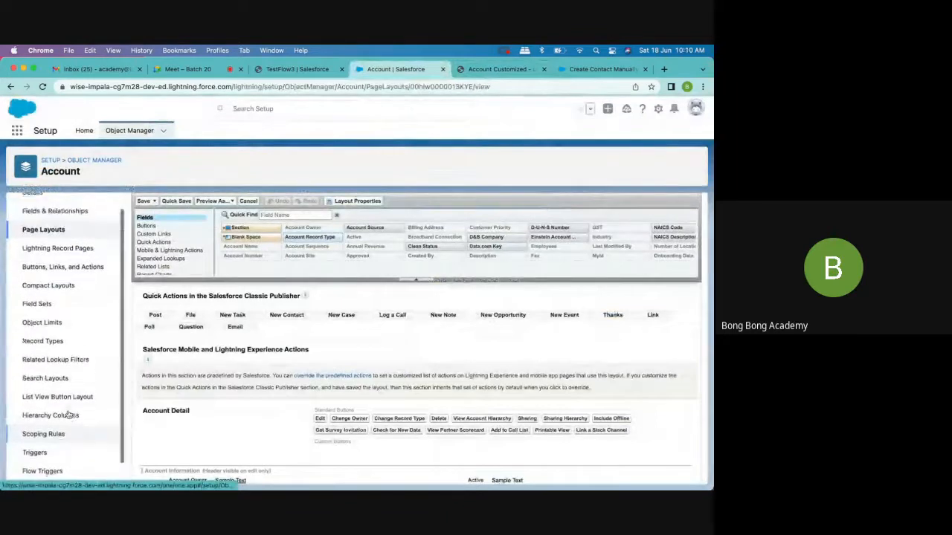
click(33, 345)
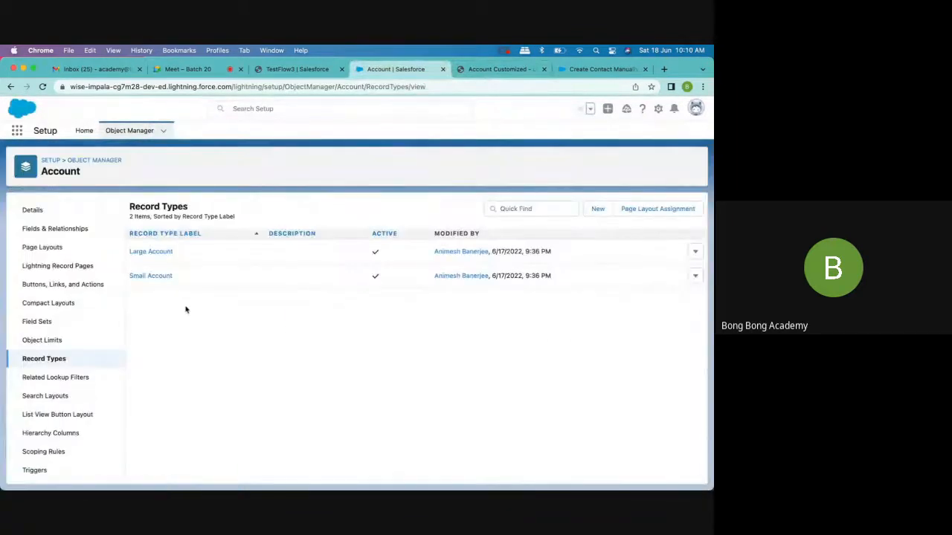
click(162, 254)
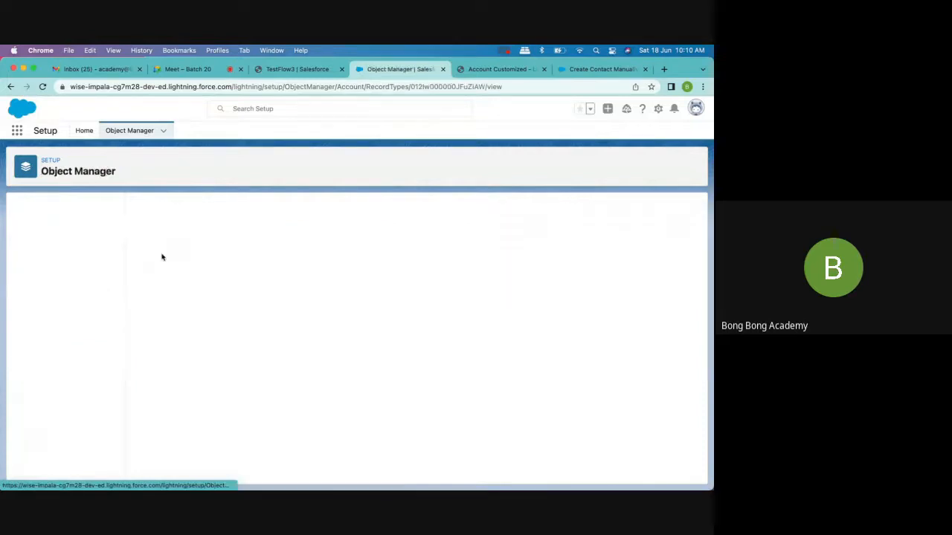
scroll(242, 381, down, 1)
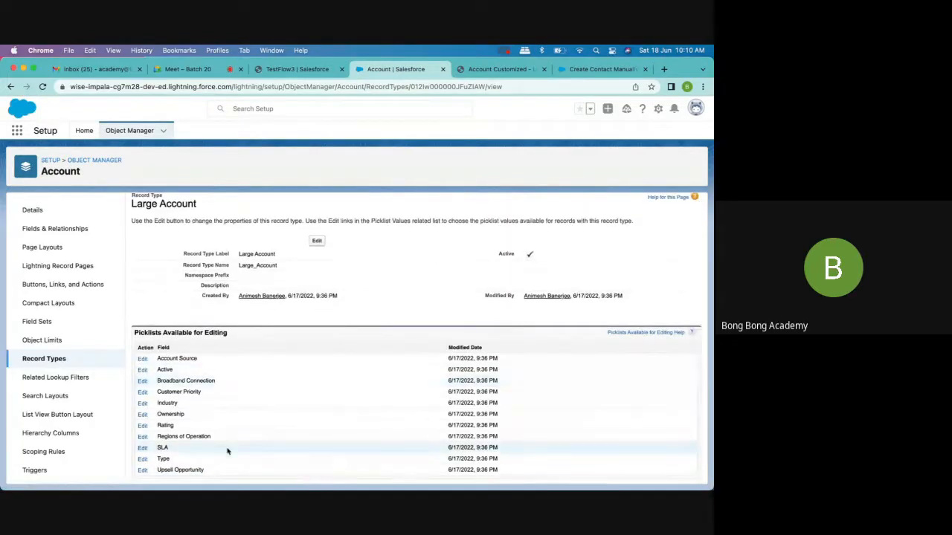
- In the Large Account record type's Type picklist, remove Channel Partner / Reseller, Installation Partner, Technology Partner and Other from the selected values
click(142, 461)
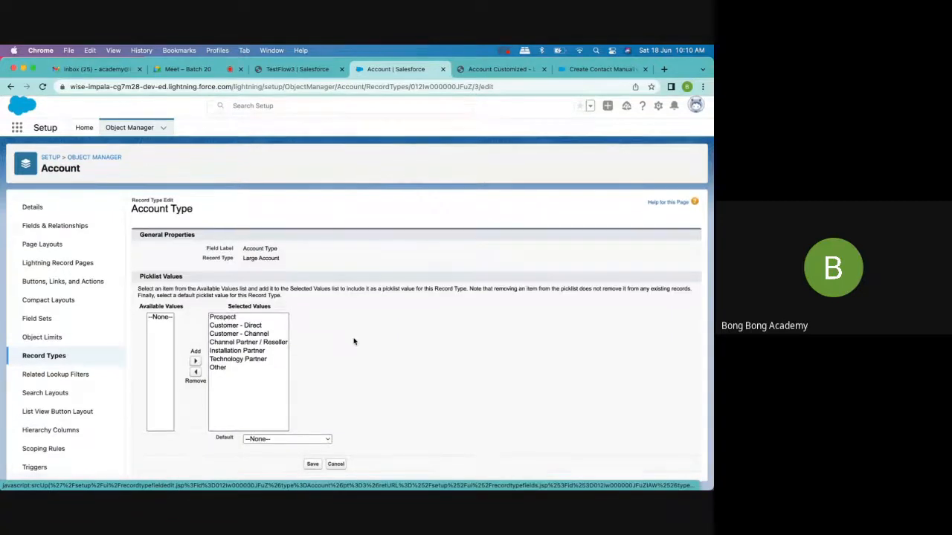
click(248, 345)
click(195, 375)
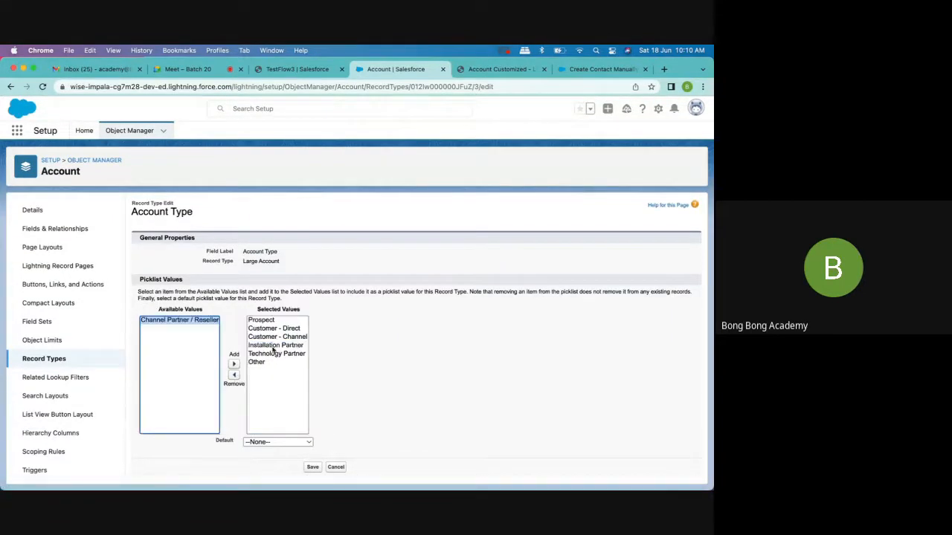
click(274, 346)
click(233, 375)
click(278, 346)
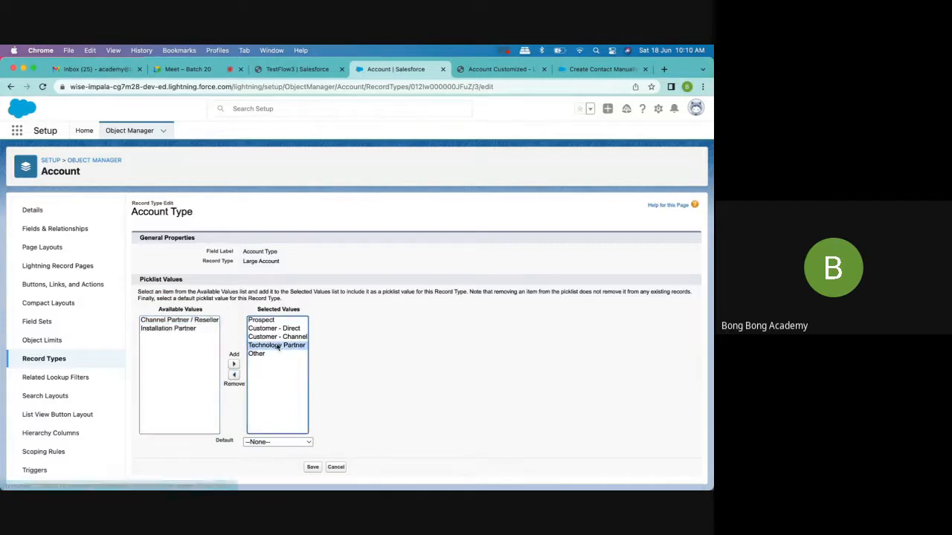
click(234, 375)
click(258, 346)
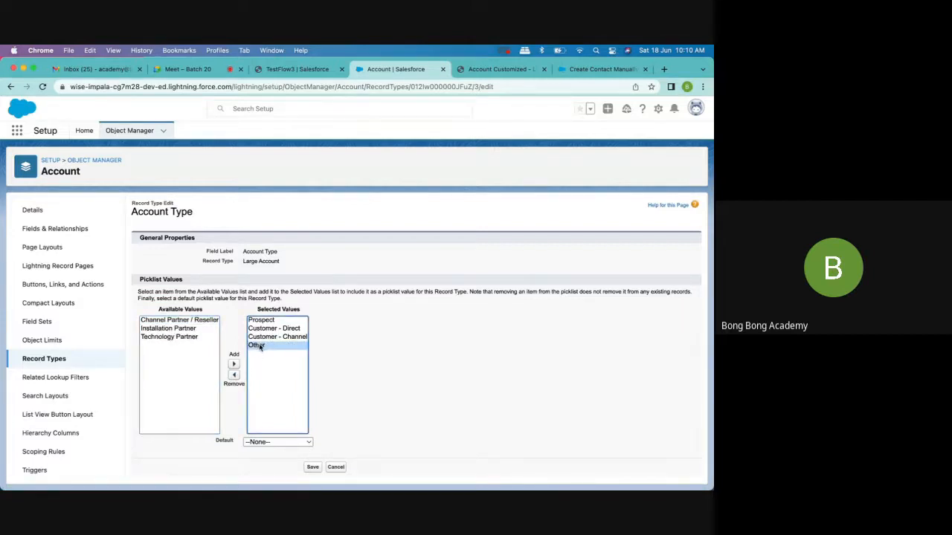
click(233, 375)
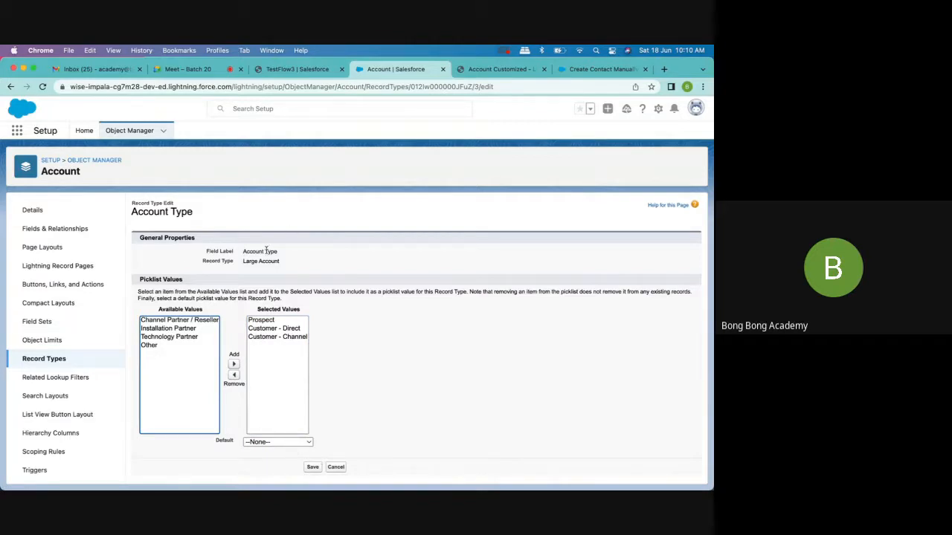
- Set Prospect as the default Type value for the Large Account record type and save the picklist
click(269, 320)
click(272, 329)
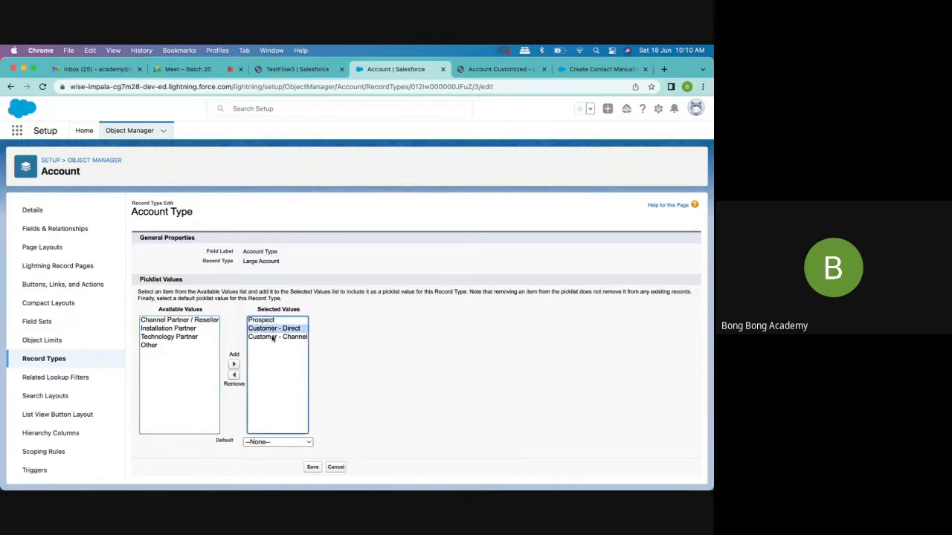
click(271, 338)
click(268, 443)
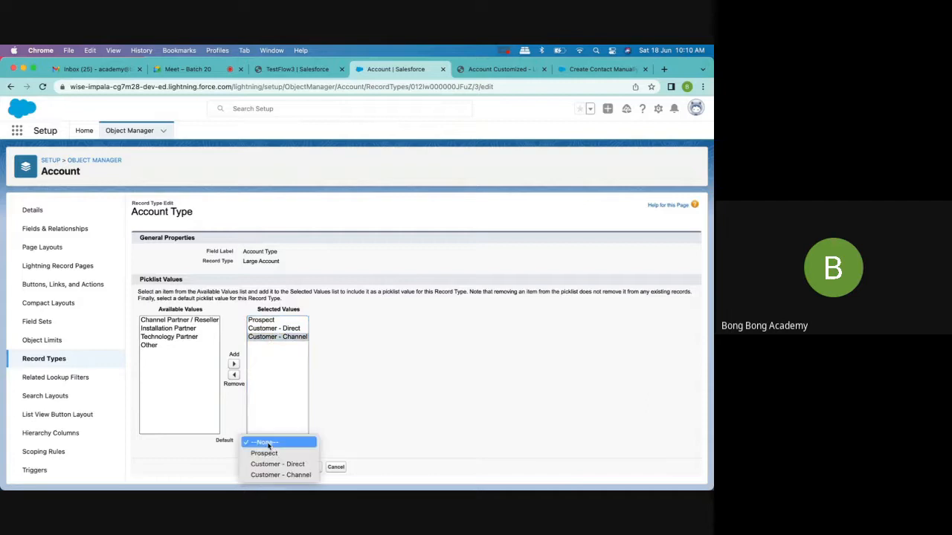
click(266, 454)
click(308, 467)
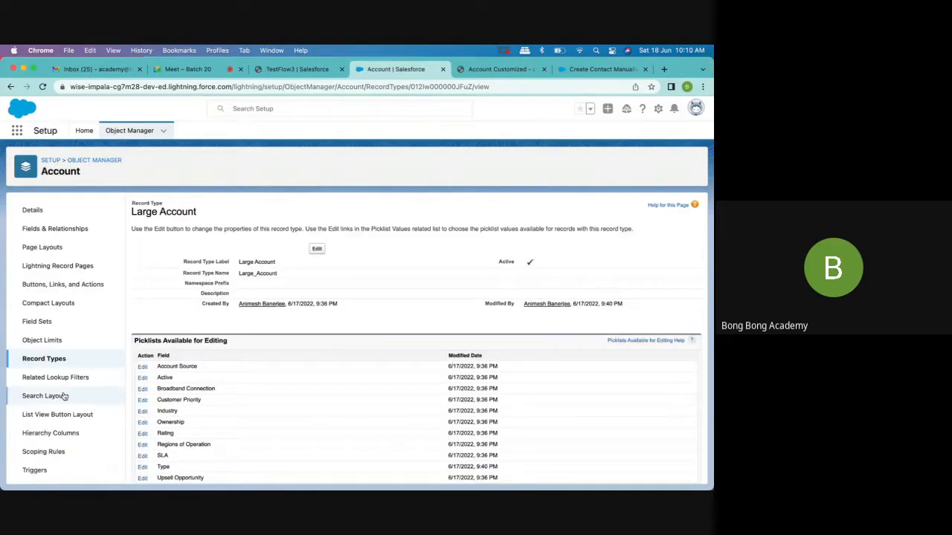
- In the Small Account record type's Type picklist, remove Prospect, Customer - Direct and Customer - Channel from the selected values
click(55, 360)
click(156, 277)
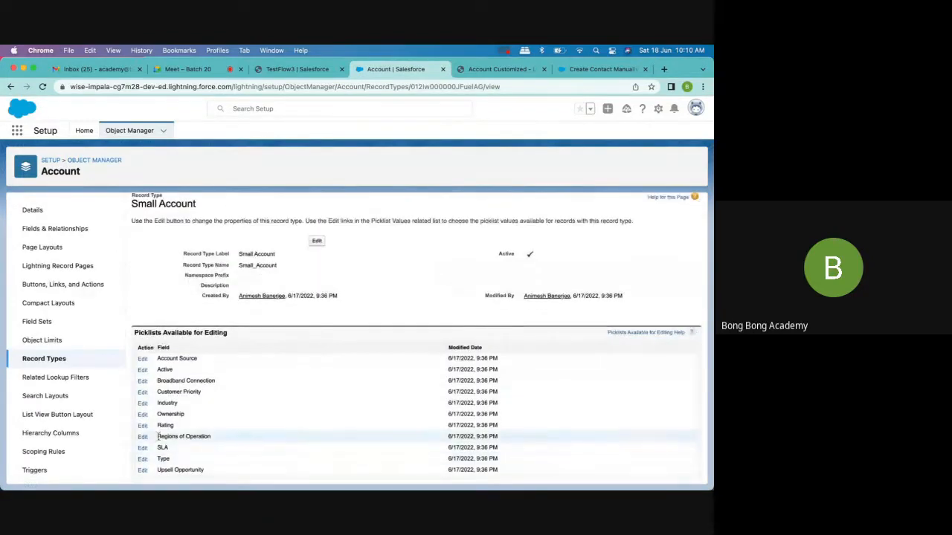
click(141, 460)
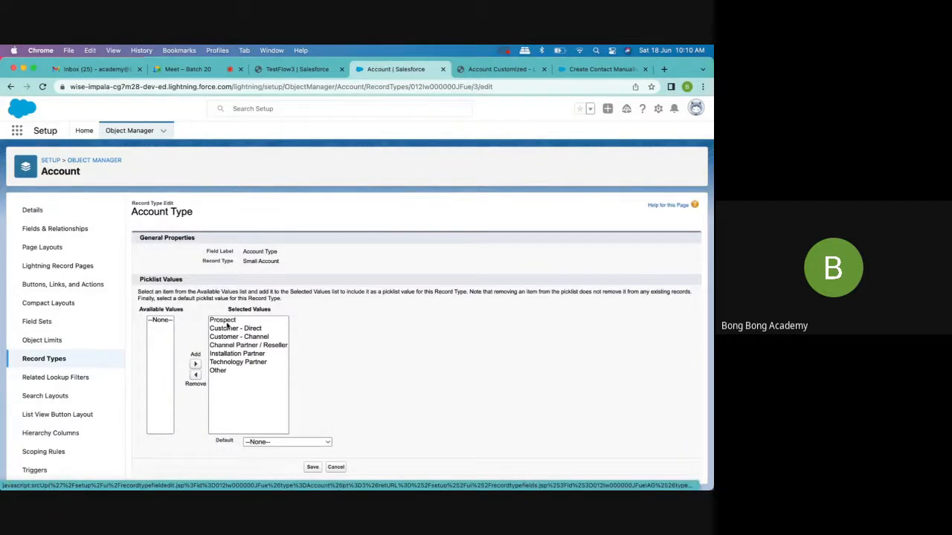
click(228, 321)
click(195, 374)
click(253, 320)
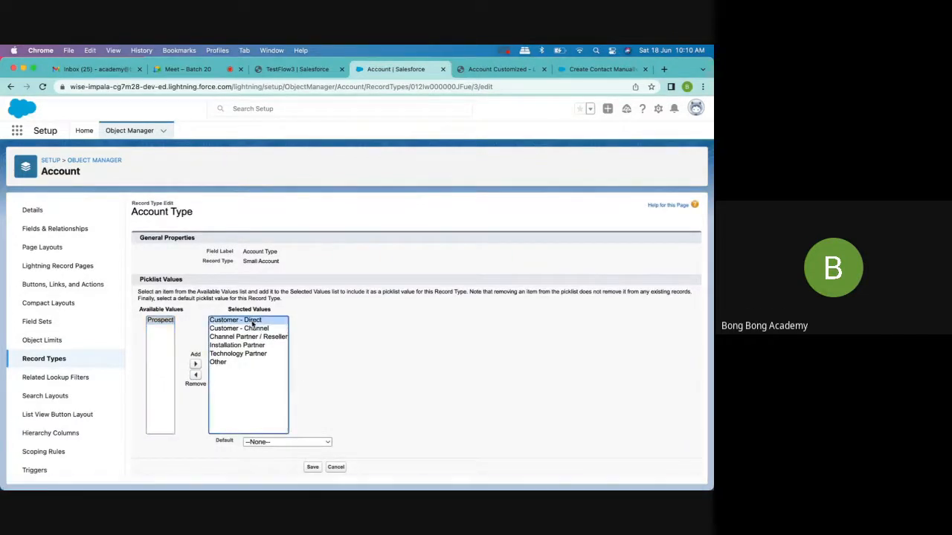
click(195, 375)
click(265, 321)
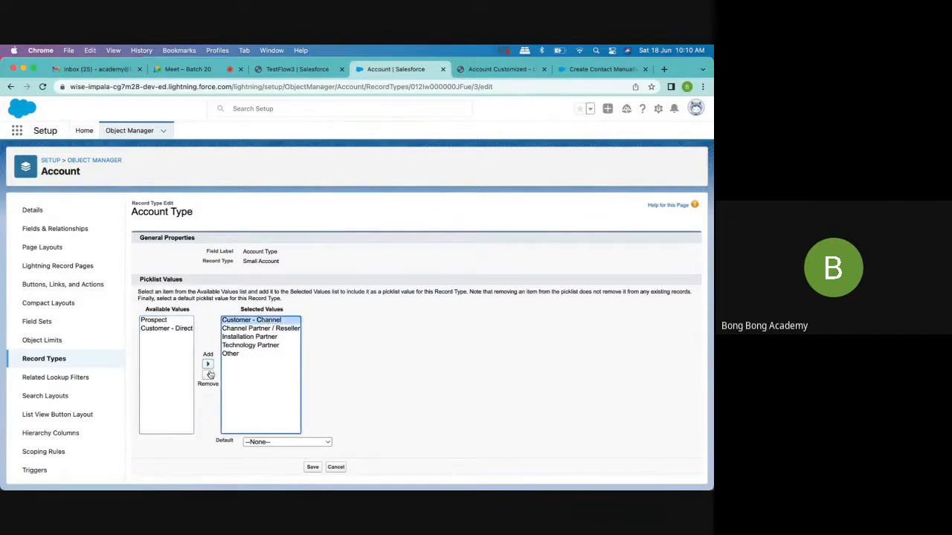
click(208, 375)
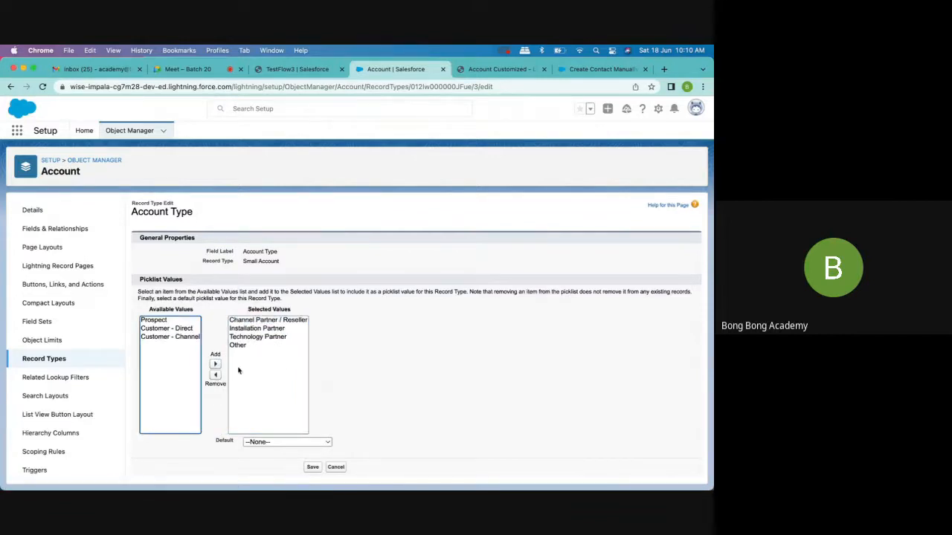
- Set Other as the default Type value for the Small Account record type and save the picklist
click(238, 346)
click(287, 441)
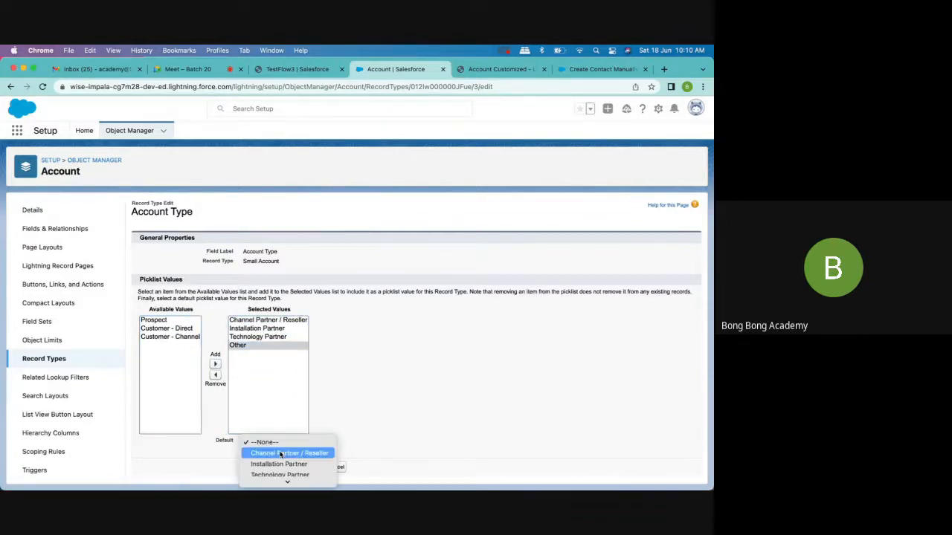
click(259, 479)
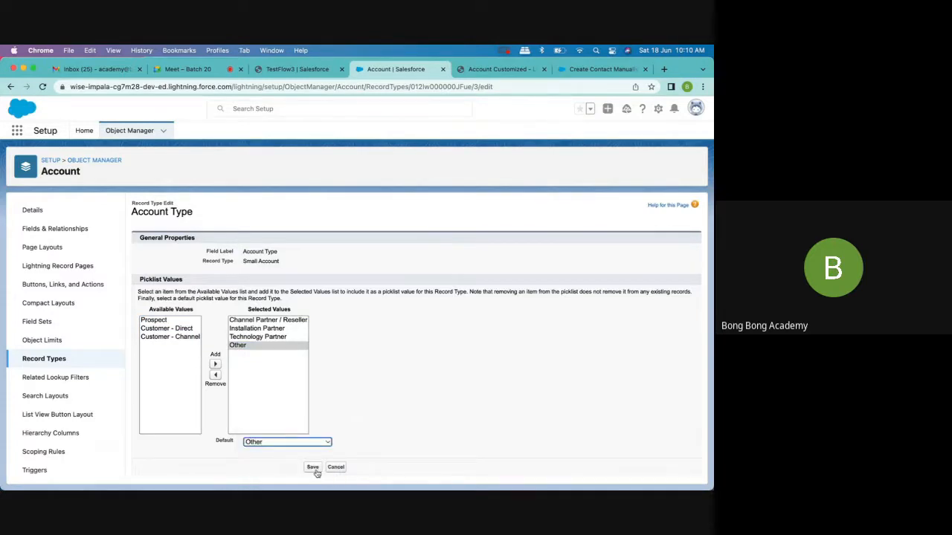
click(314, 469)
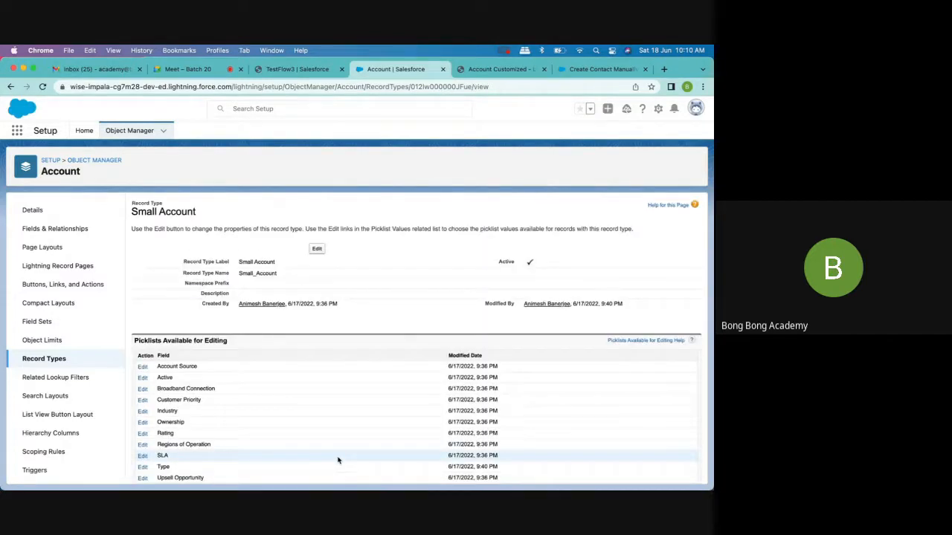
scroll(338, 461, down, 1)
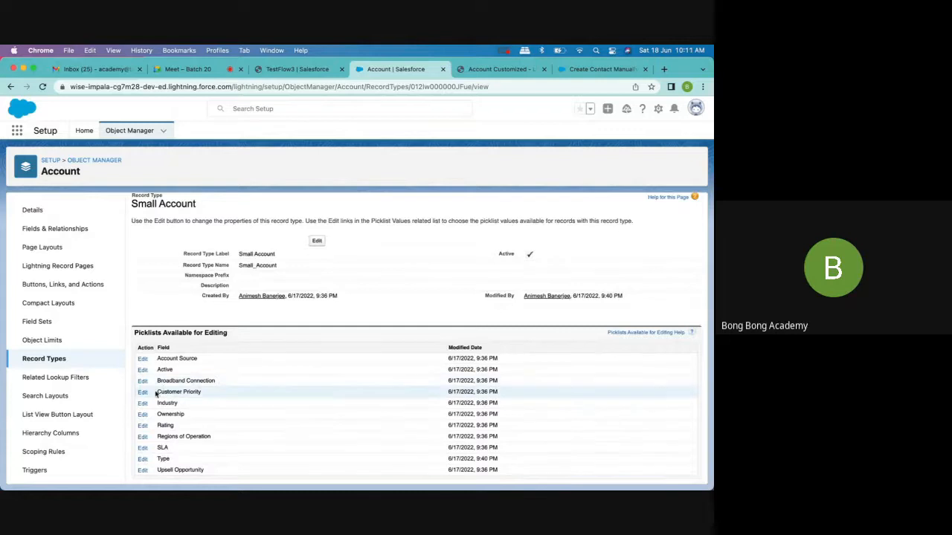
- Reload the TestFlow3 account page and start a new account with the Large Account record type
click(500, 70)
click(293, 72)
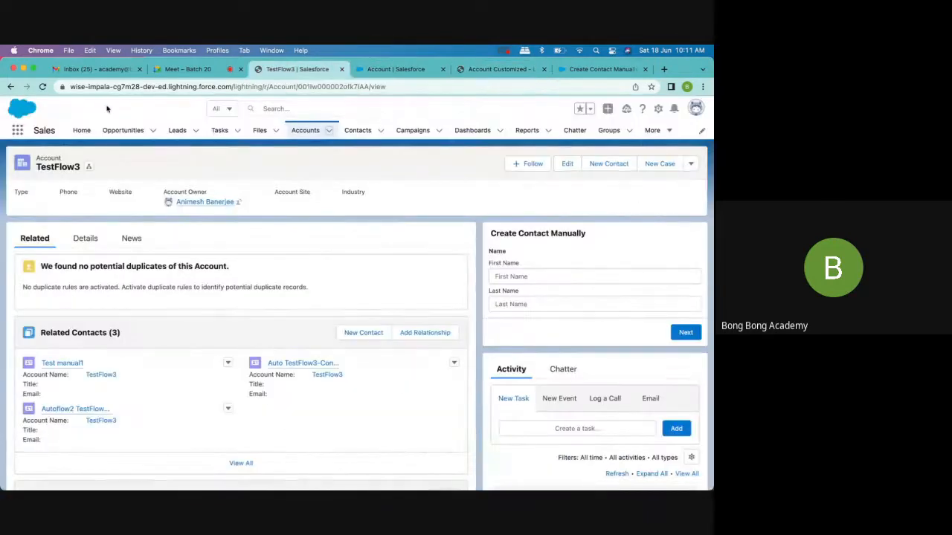
click(43, 87)
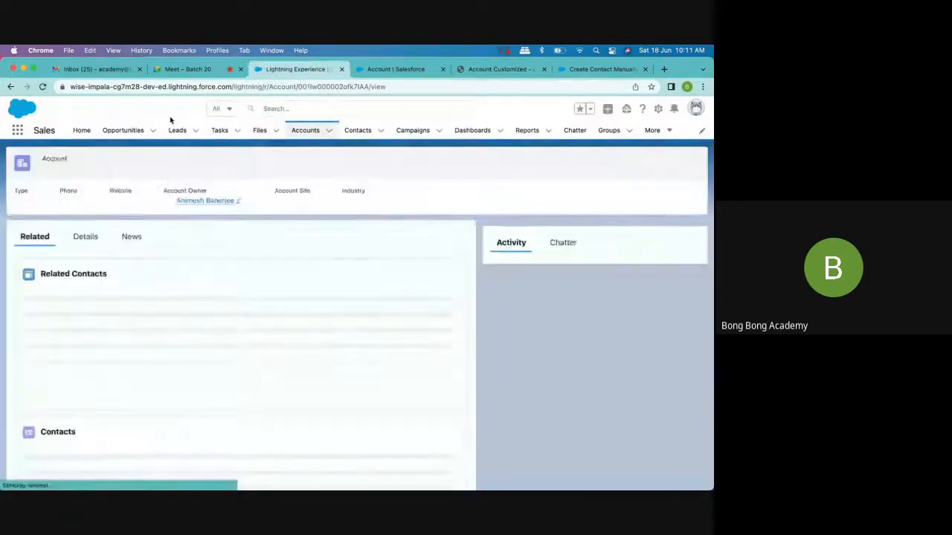
click(330, 133)
click(326, 151)
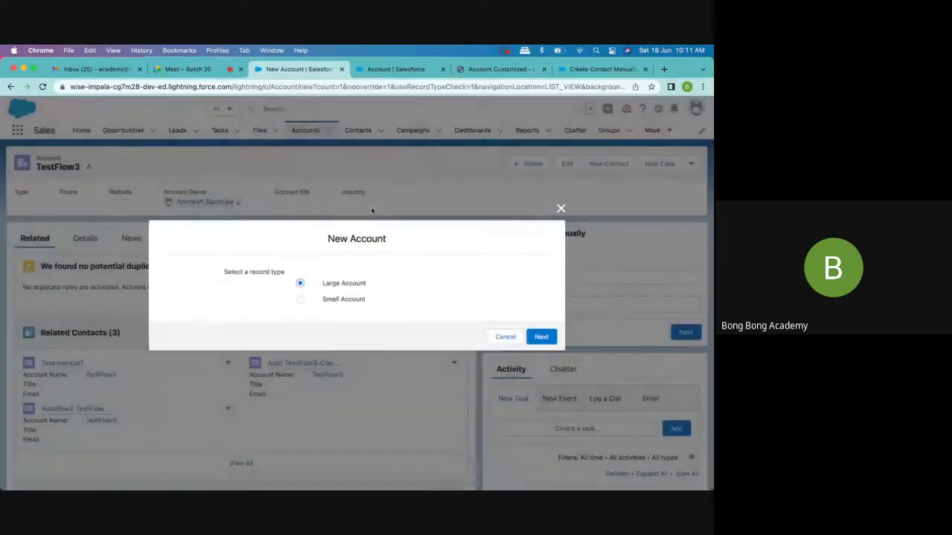
click(540, 337)
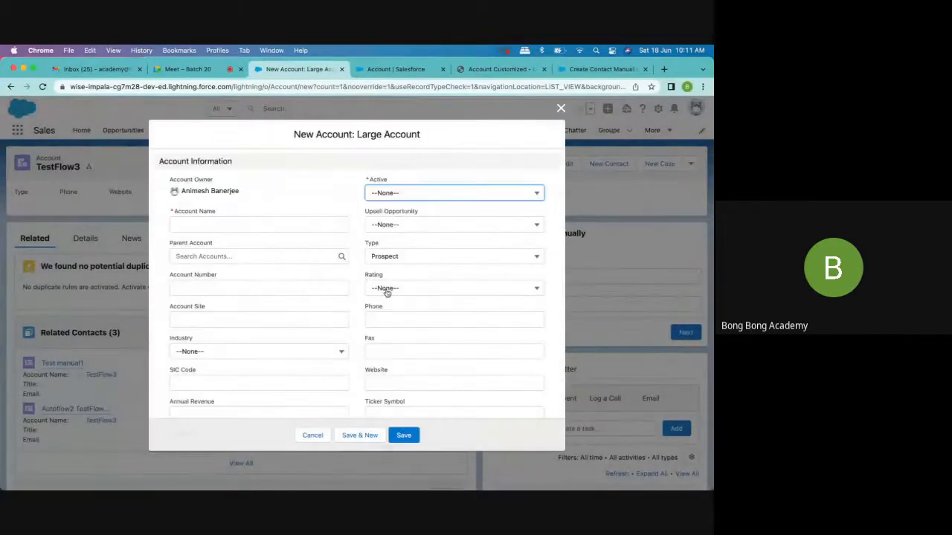
- Look over the Large Account form and its Type options, and close the form without saving
scroll(386, 293, down, 5)
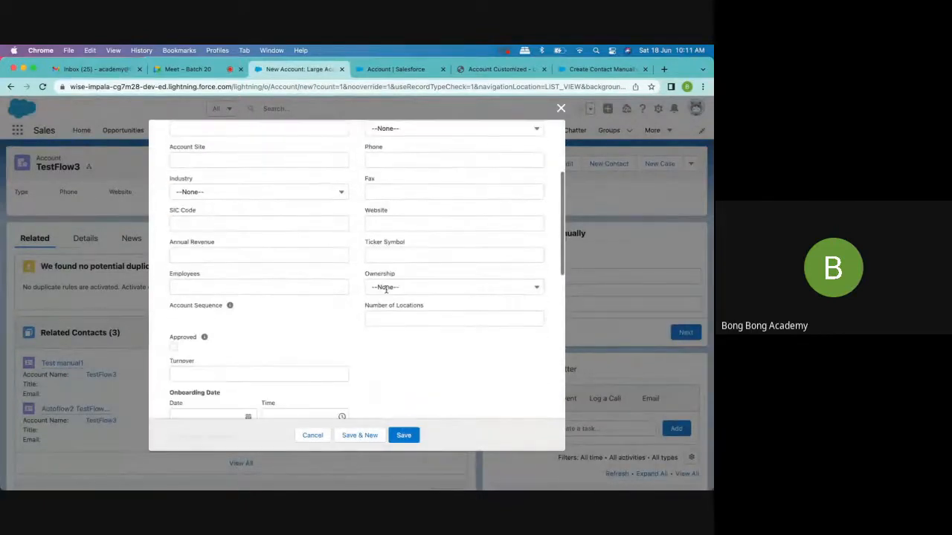
scroll(386, 290, down, 4)
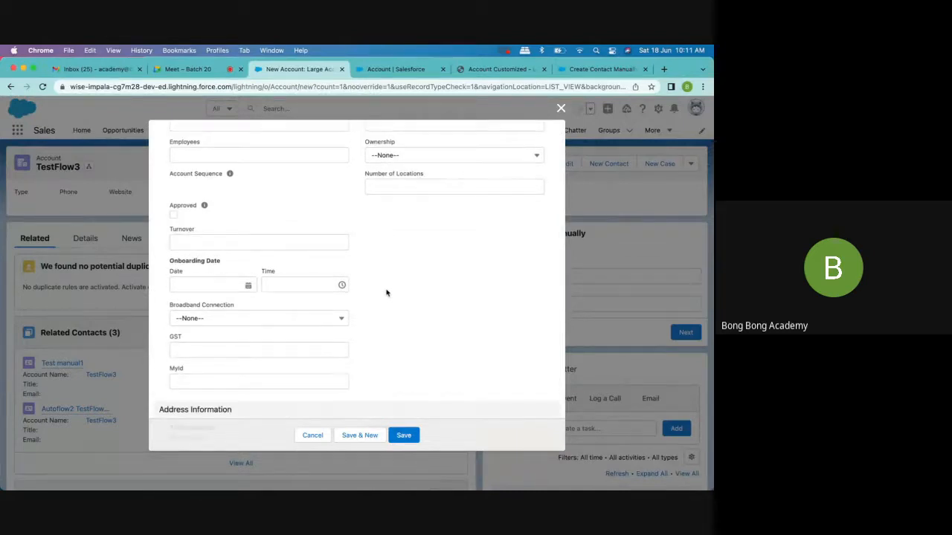
scroll(453, 334, up, 5)
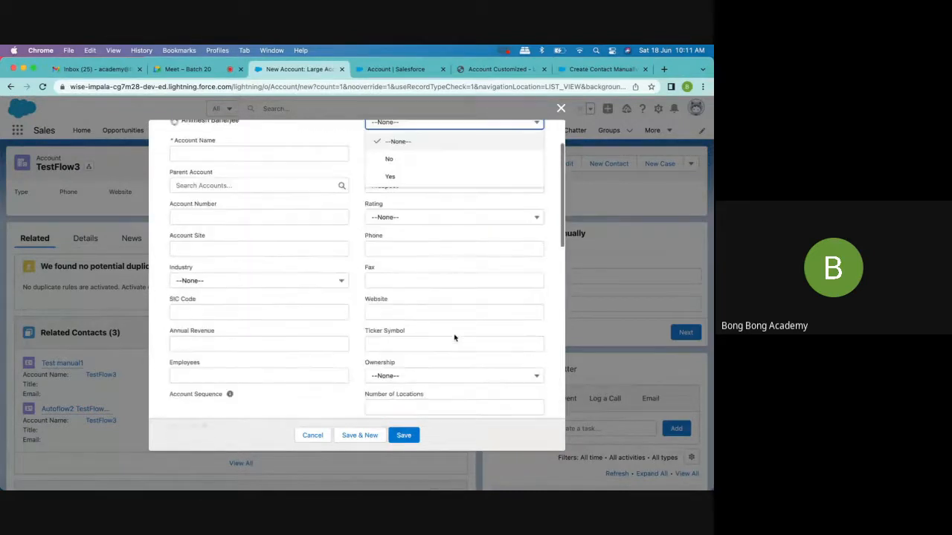
scroll(452, 334, up, 2)
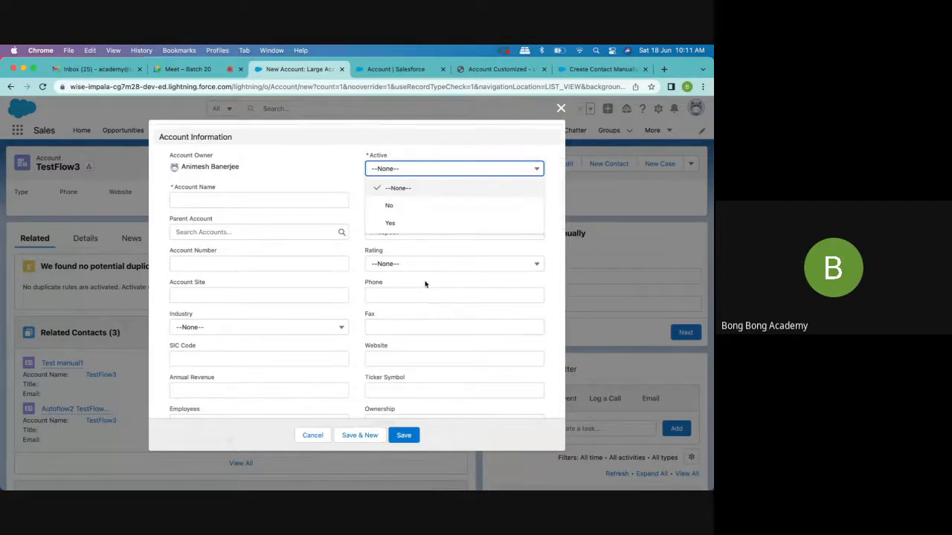
click(322, 174)
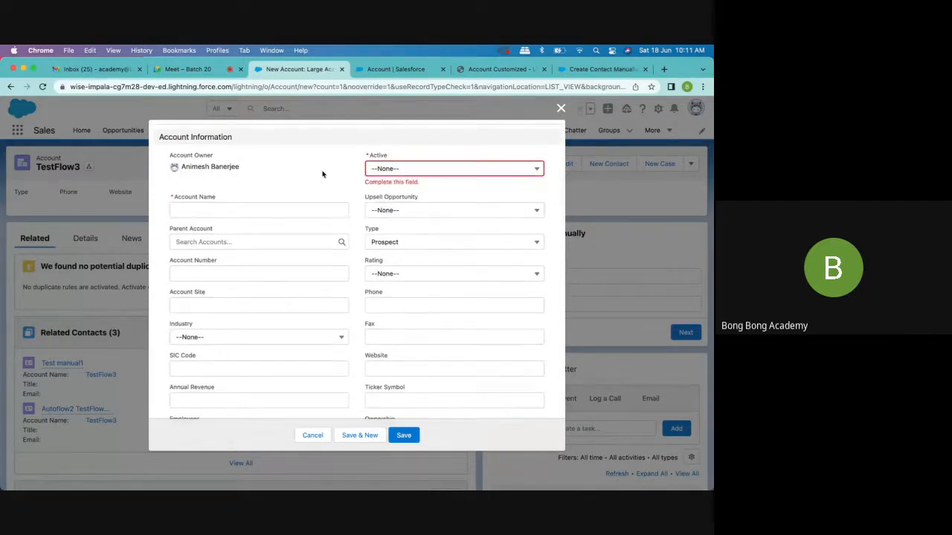
scroll(322, 174, down, 1)
click(411, 205)
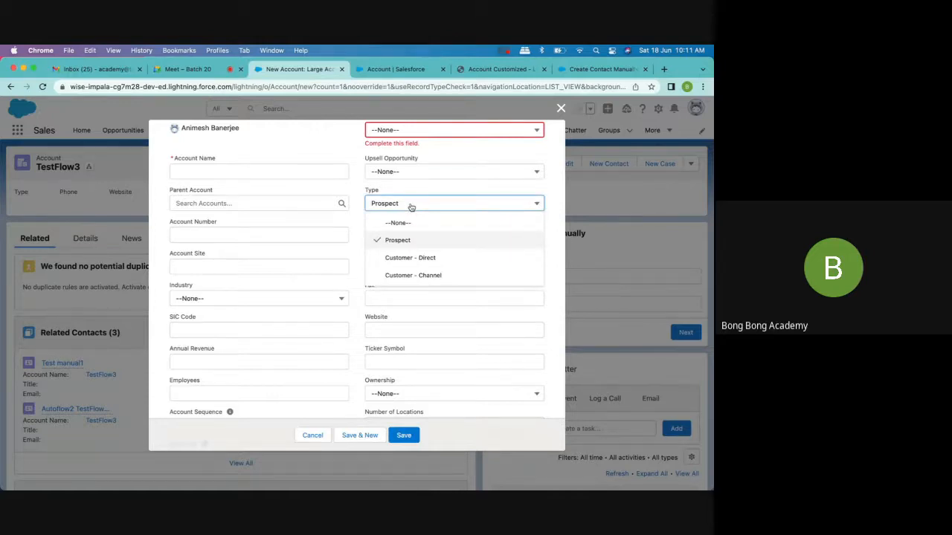
click(561, 109)
click(561, 110)
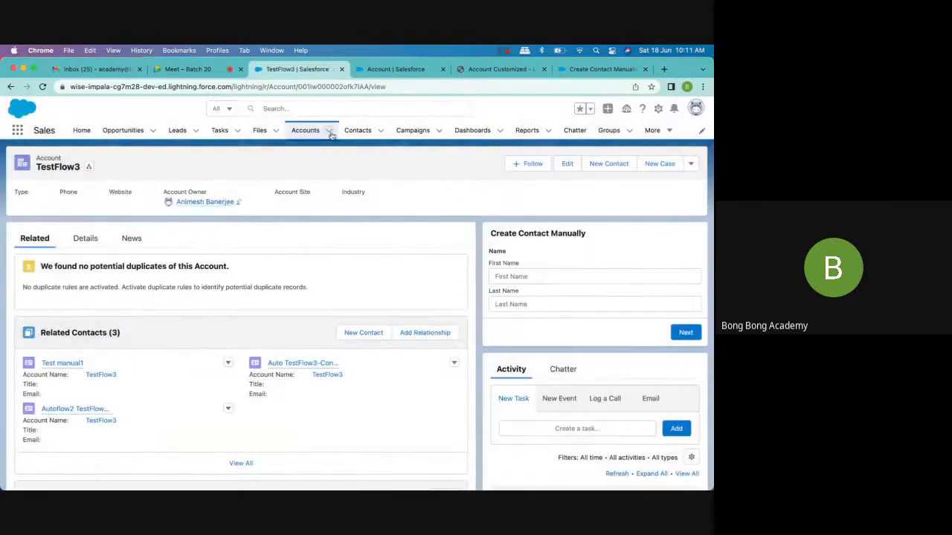
- Start a new account with the Small Account record type, check its Type options, and close the form without saving
click(330, 132)
click(319, 149)
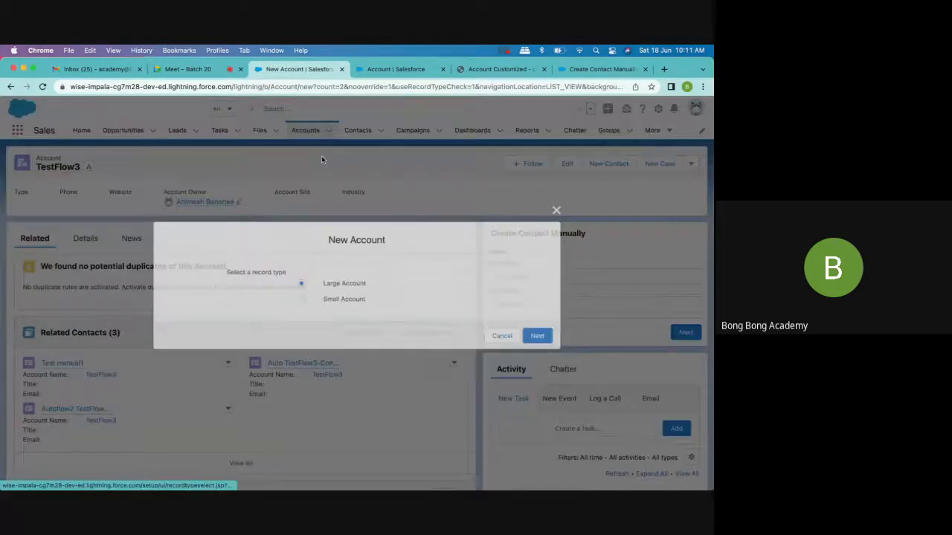
click(357, 299)
click(540, 335)
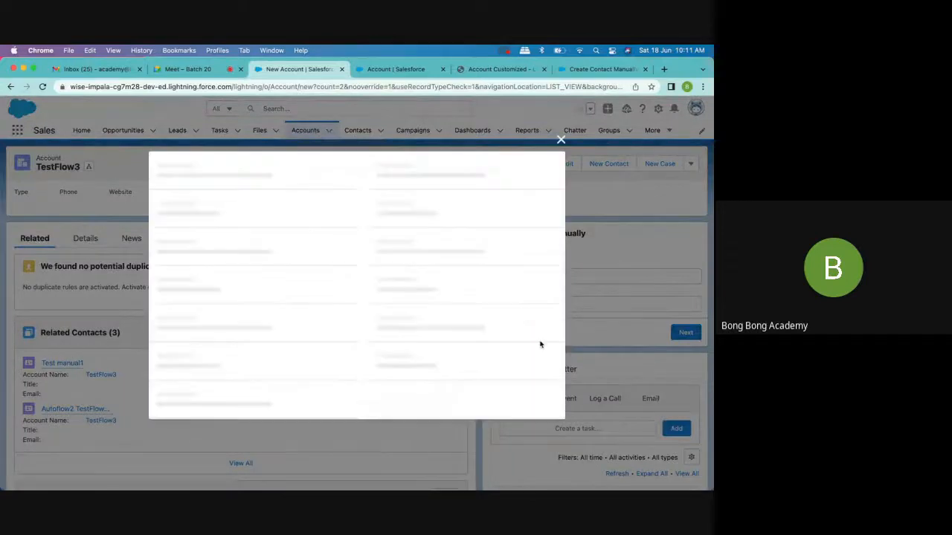
scroll(478, 315, down, 15)
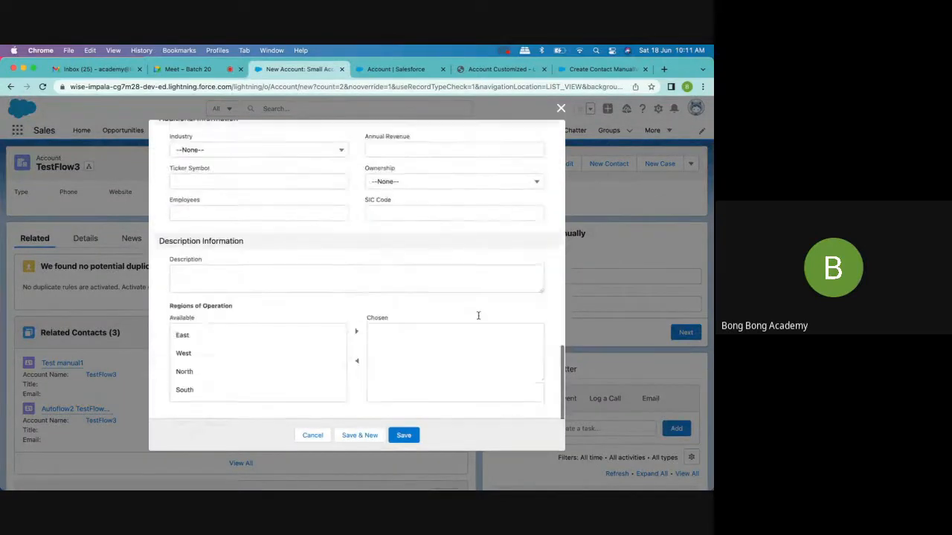
scroll(408, 267, up, 10)
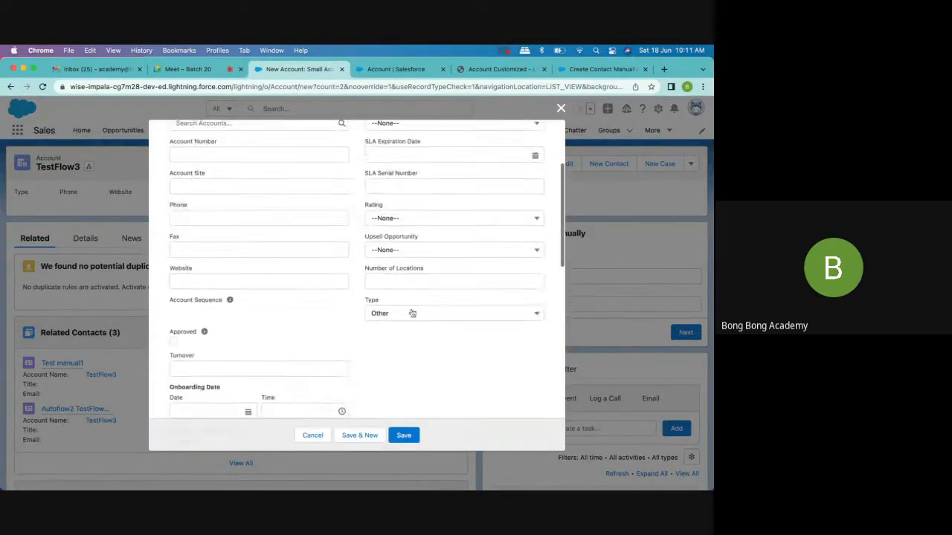
click(405, 315)
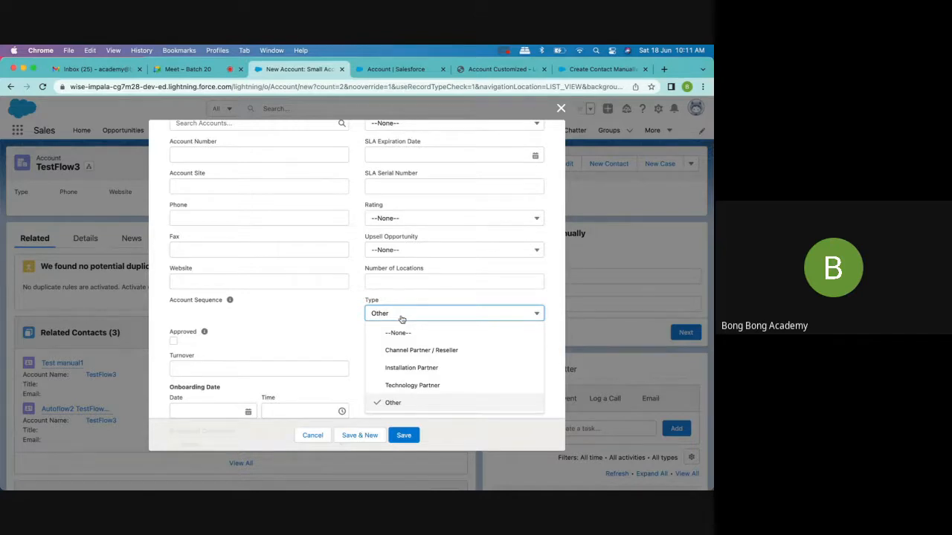
click(561, 109)
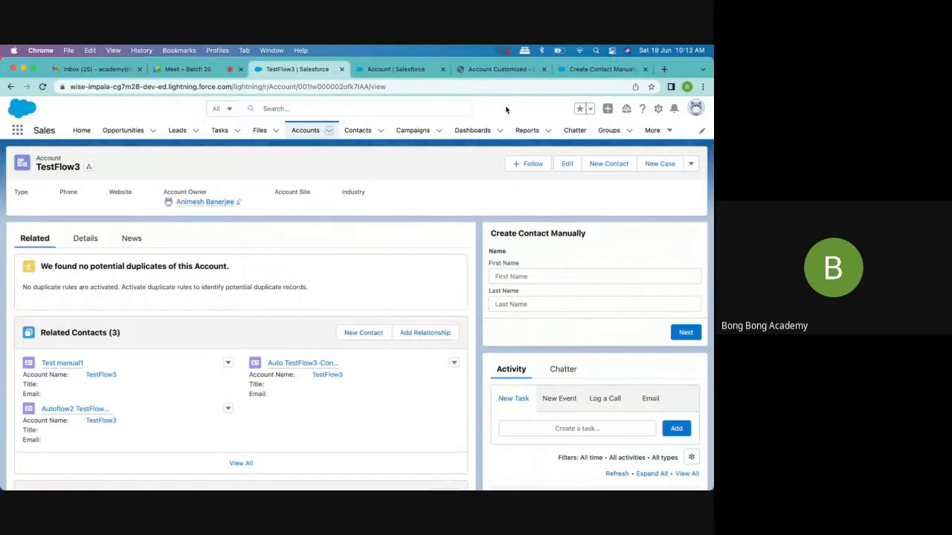
- Open the System Default compact layout of the Account object in Setup and start cloning it
click(416, 69)
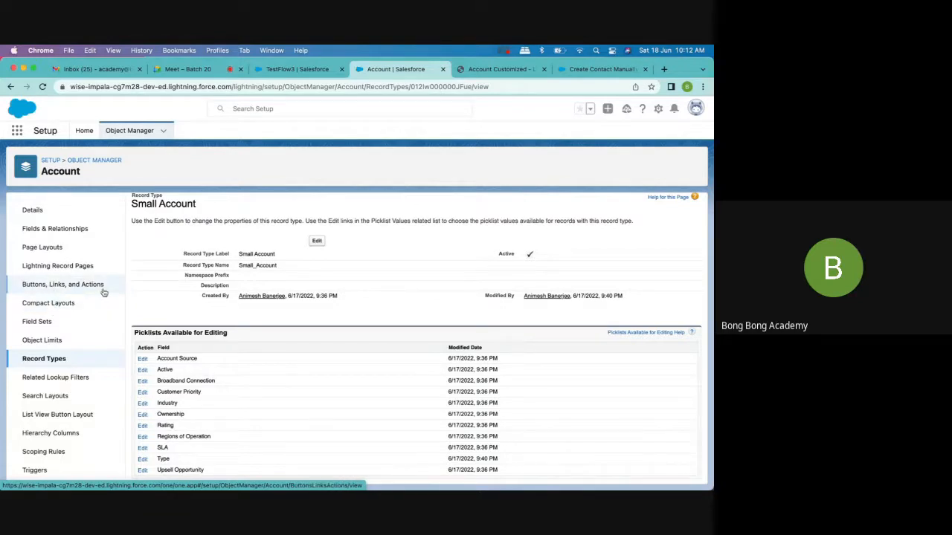
click(55, 304)
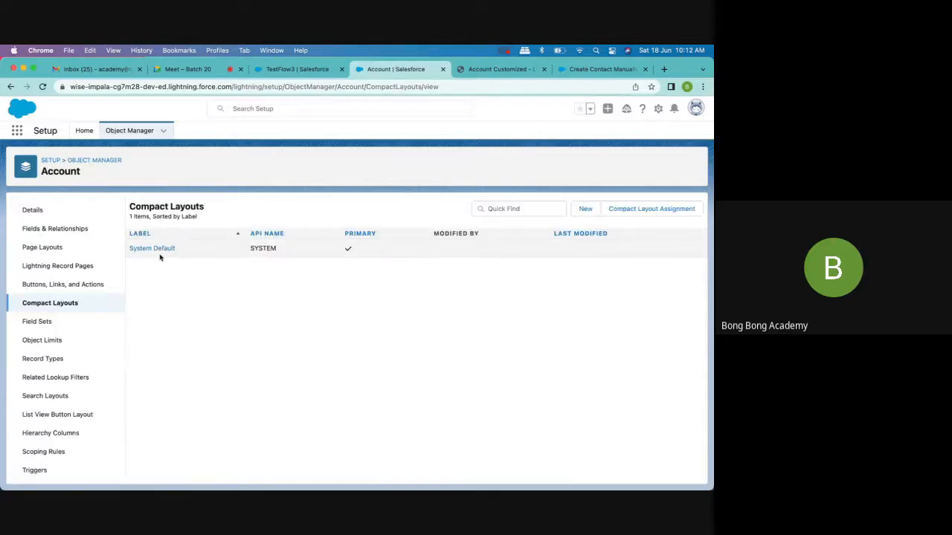
click(154, 251)
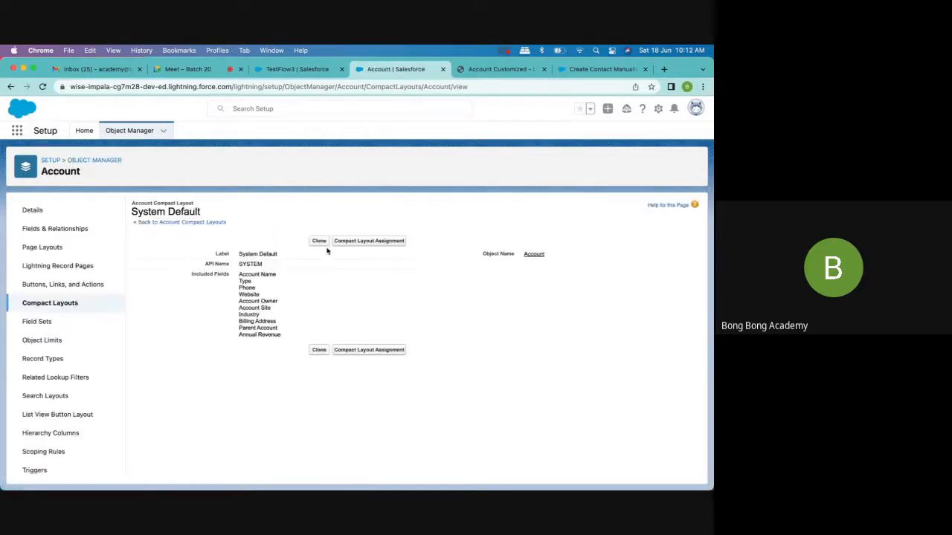
click(318, 242)
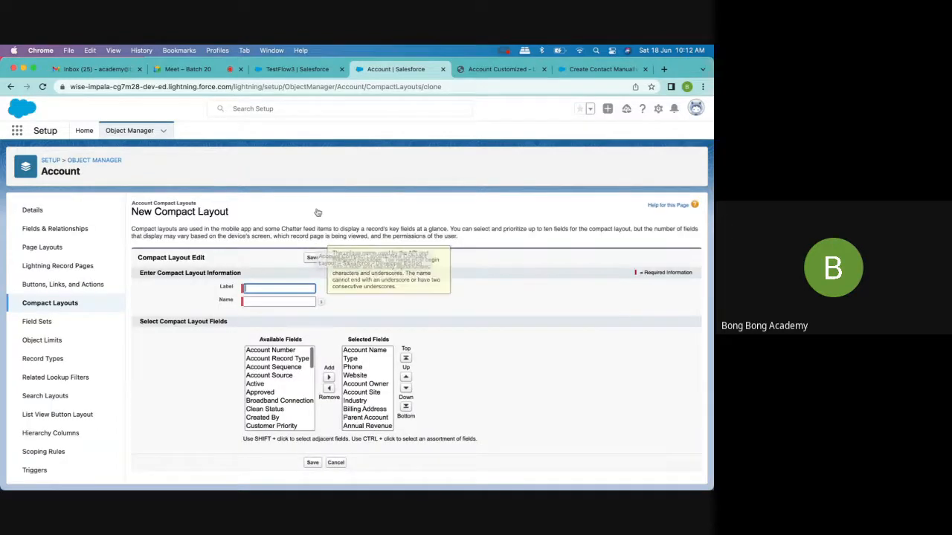
- Check the highlights fields on the TestFlow3 account page and return to the new compact layout form
click(485, 70)
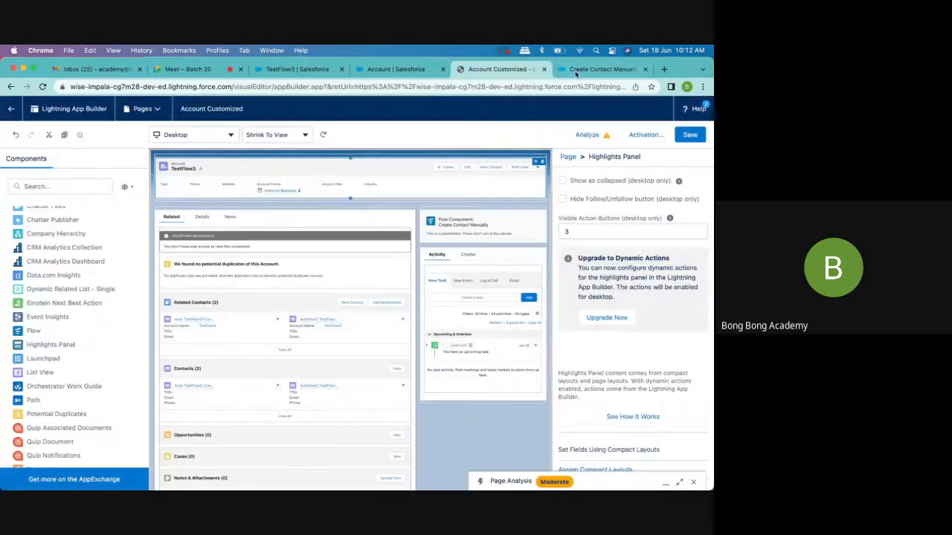
click(588, 70)
click(274, 72)
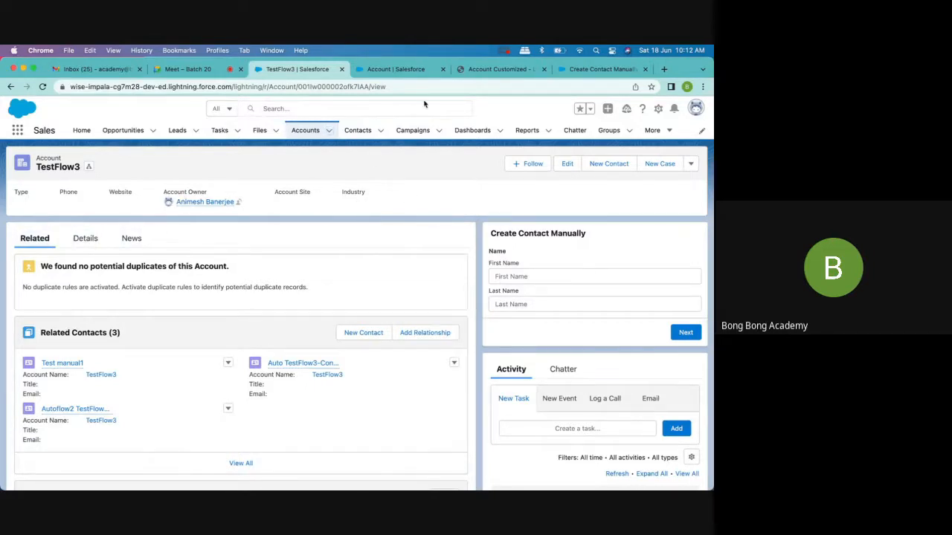
click(401, 69)
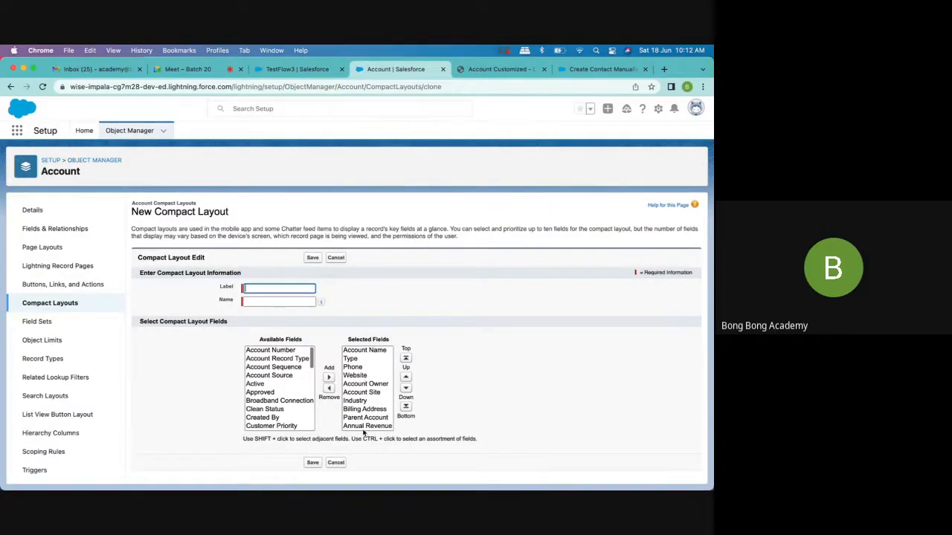
- Label the cloned compact layout "My fields" with the API name My_fields
text(Ne)
key(BackSpace)
key(BackSpace)
text(My)
key(BackSpace)
key(BackSpace)
key(BackSpace)
text(My fields)
click(272, 304)
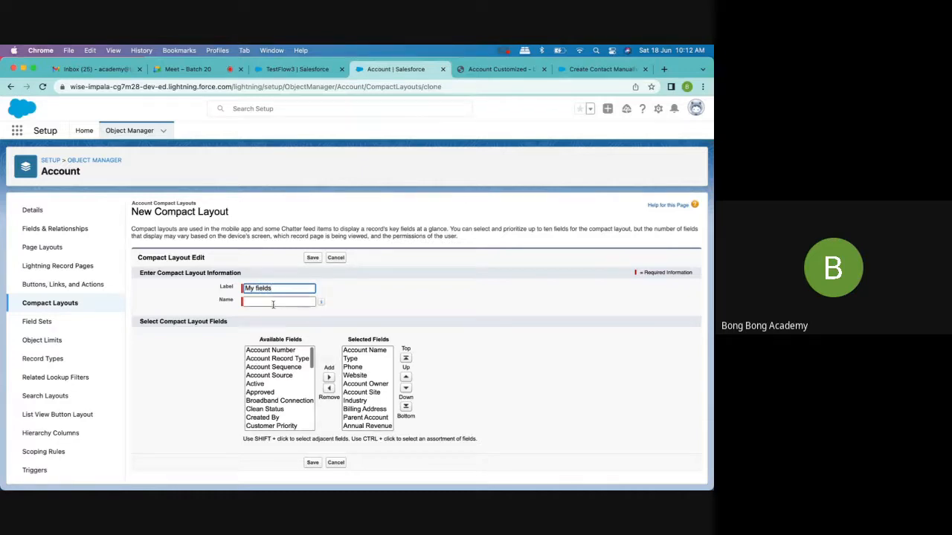
- Remove Parent Account, Billing Address, Account Site and Website from the compact layout's selected fields
click(355, 361)
click(353, 367)
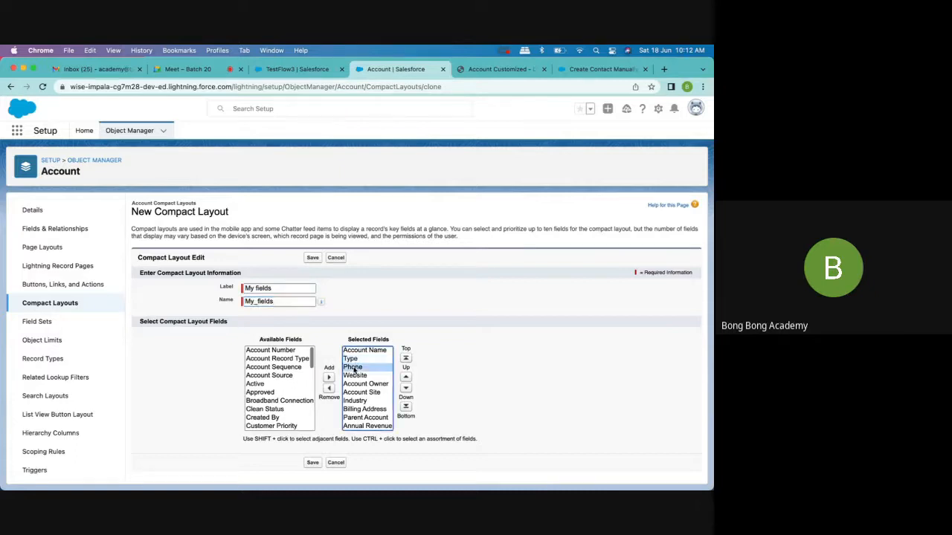
click(364, 418)
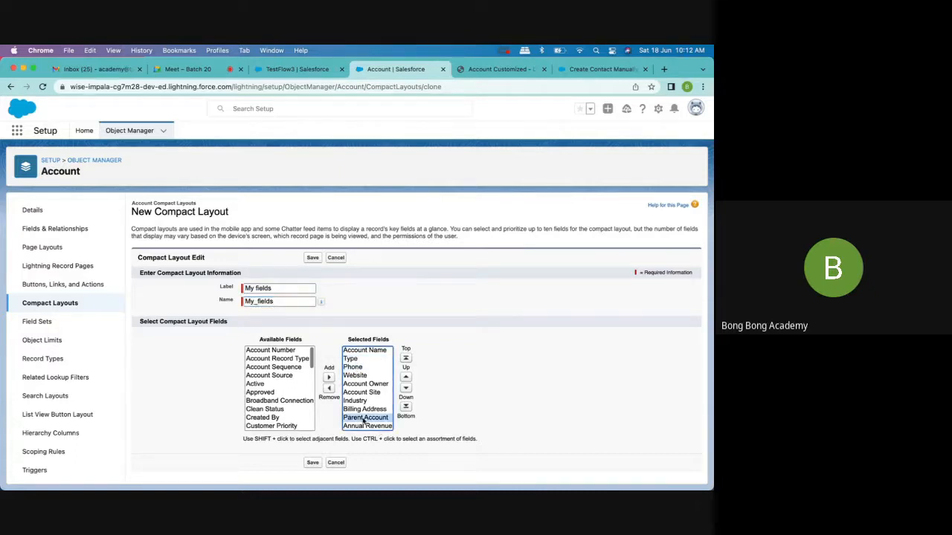
click(328, 390)
click(365, 409)
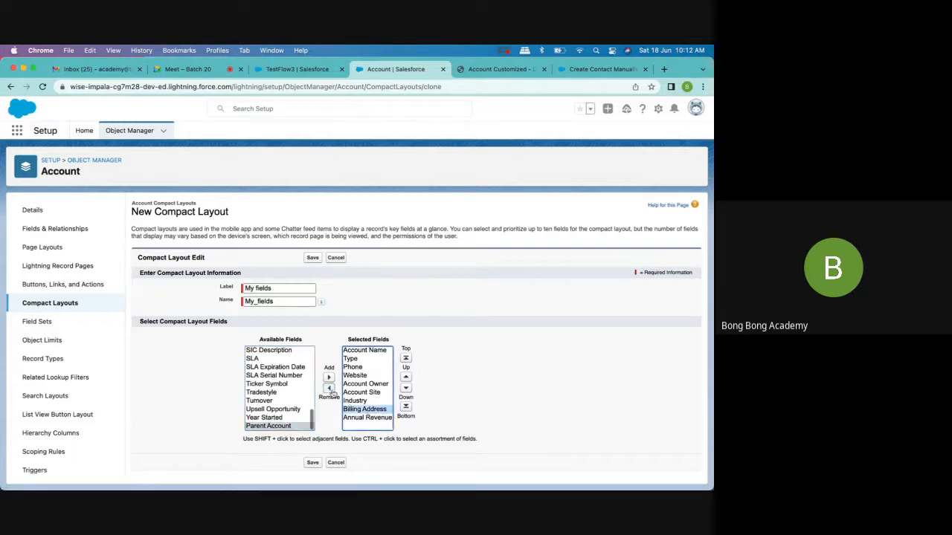
click(329, 388)
click(364, 392)
click(329, 388)
click(363, 384)
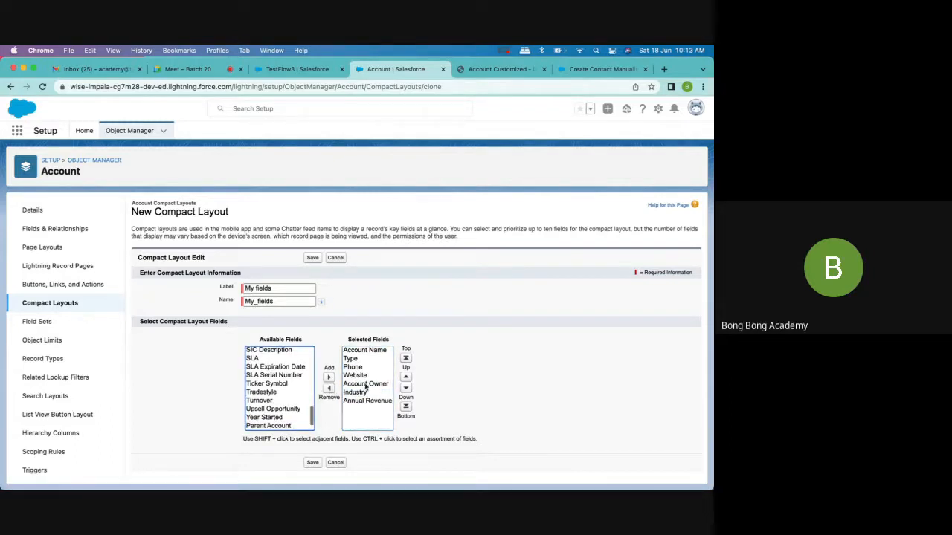
click(357, 376)
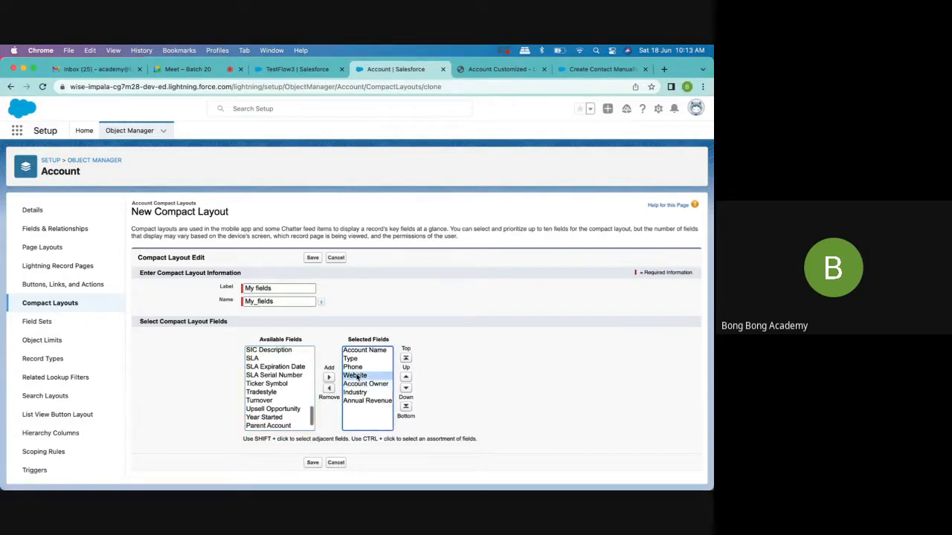
click(329, 389)
- Move Annual Revenue directly below Account Name and Phone above Type, and save the compact layout
click(370, 392)
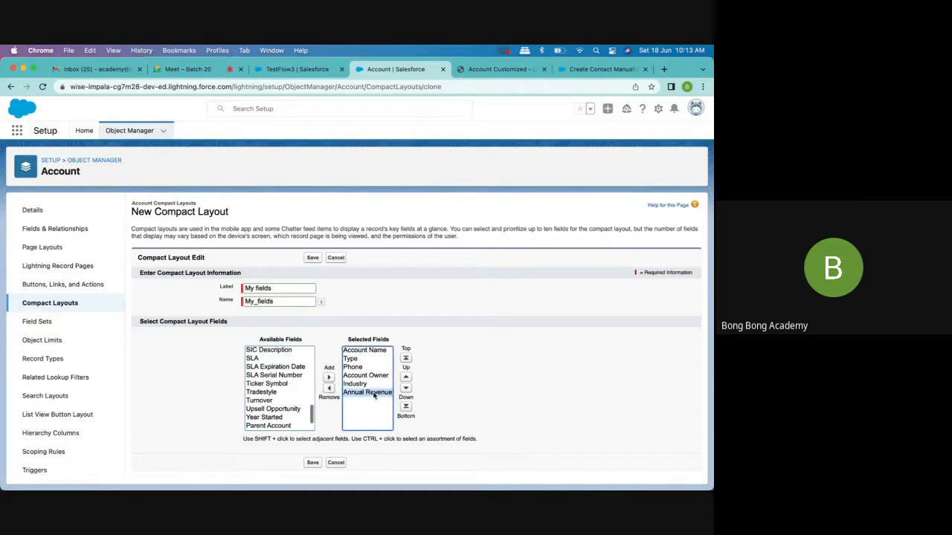
click(406, 377)
click(406, 378)
click(407, 378)
click(406, 378)
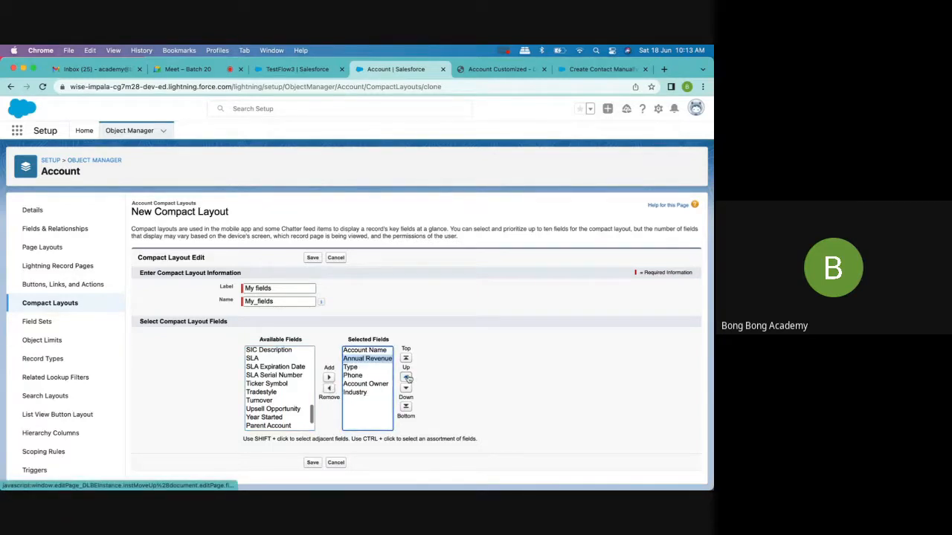
click(357, 377)
click(406, 377)
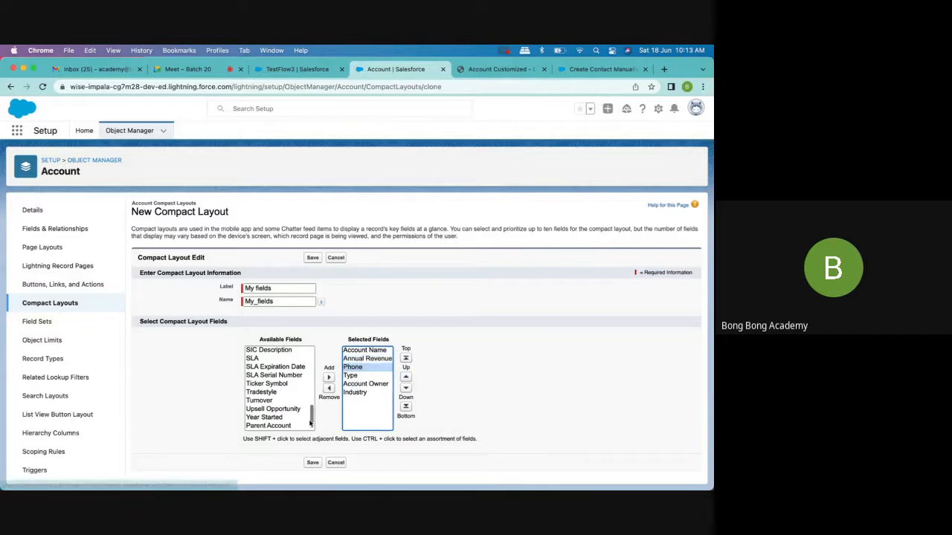
click(312, 462)
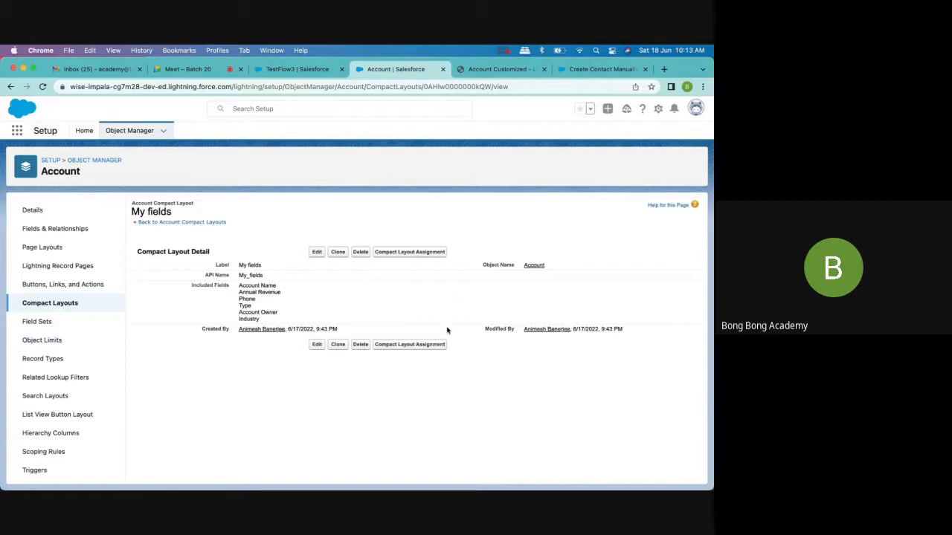
- Edit the compact layout assignment to make My fields the primary layout, save it, and review the Large Account and Small Account override rows
click(405, 346)
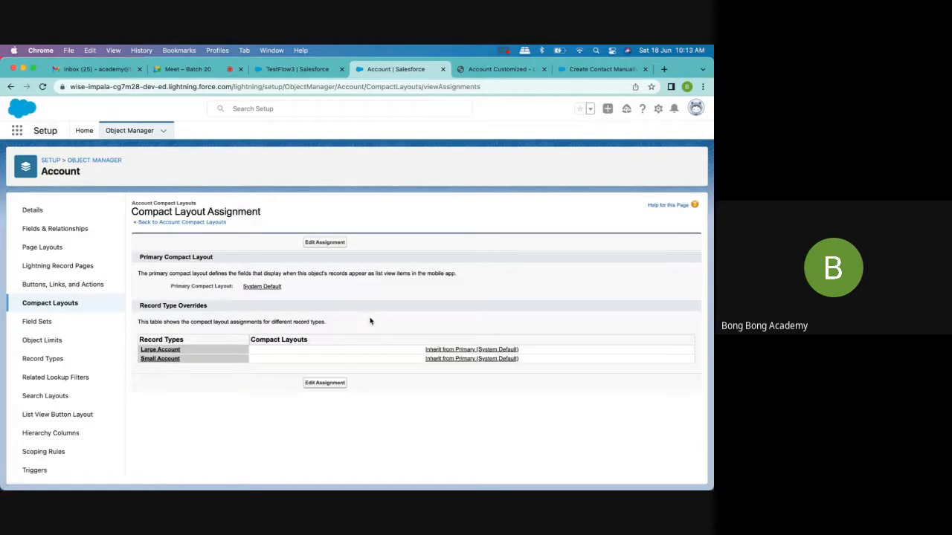
click(321, 245)
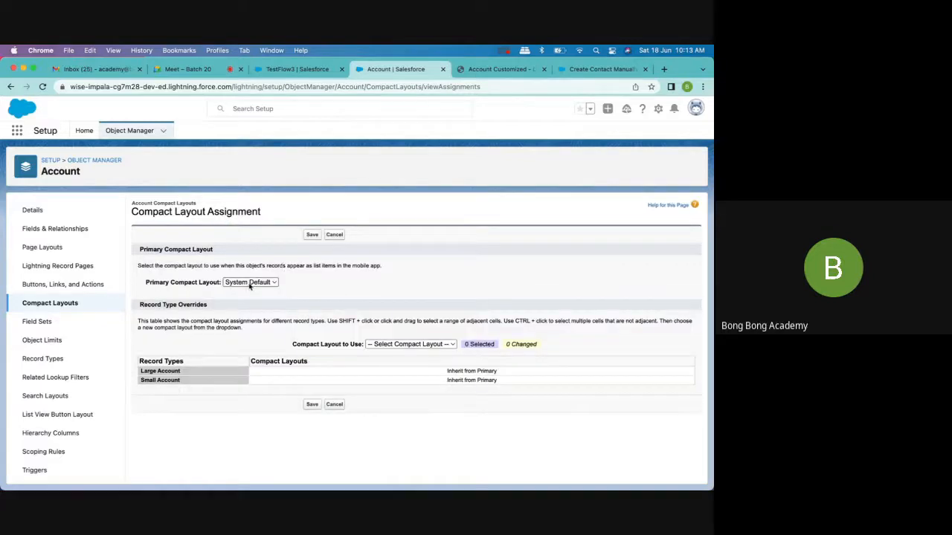
click(410, 345)
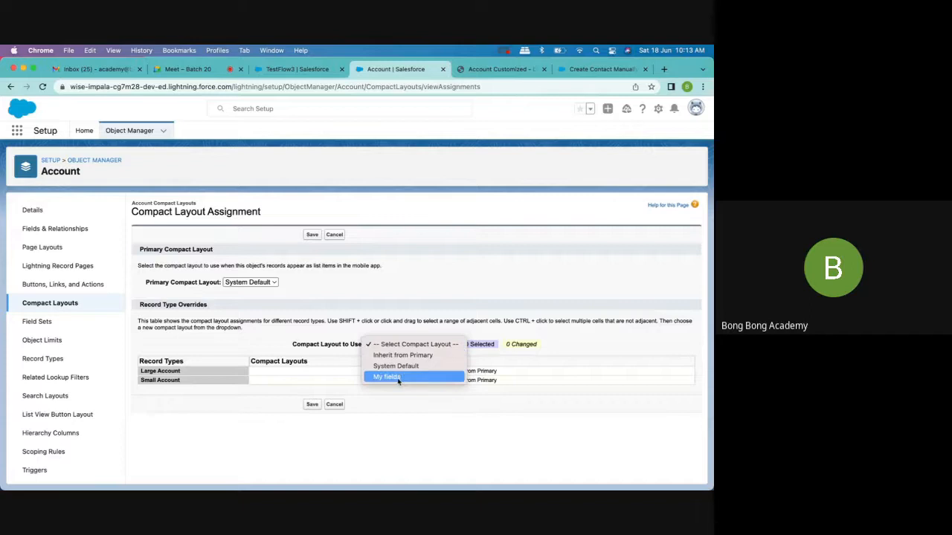
click(399, 377)
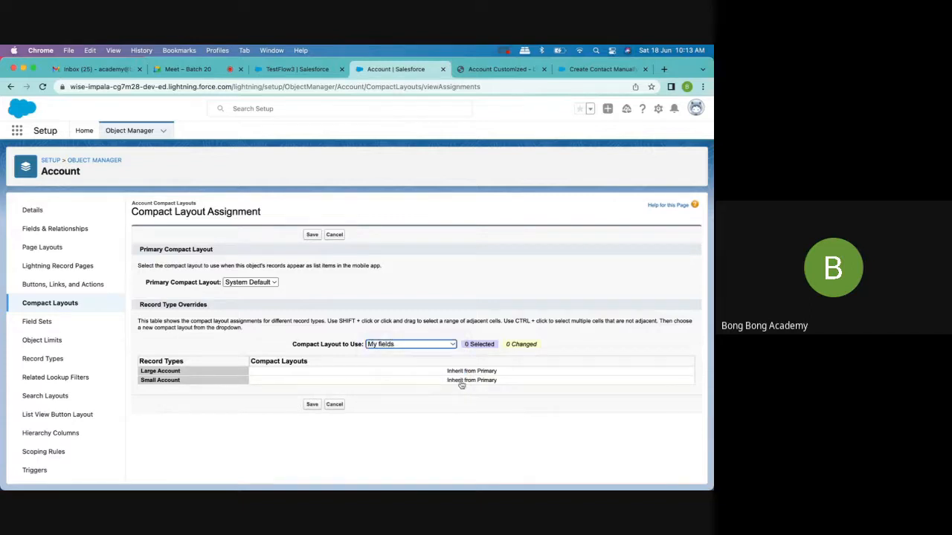
click(312, 405)
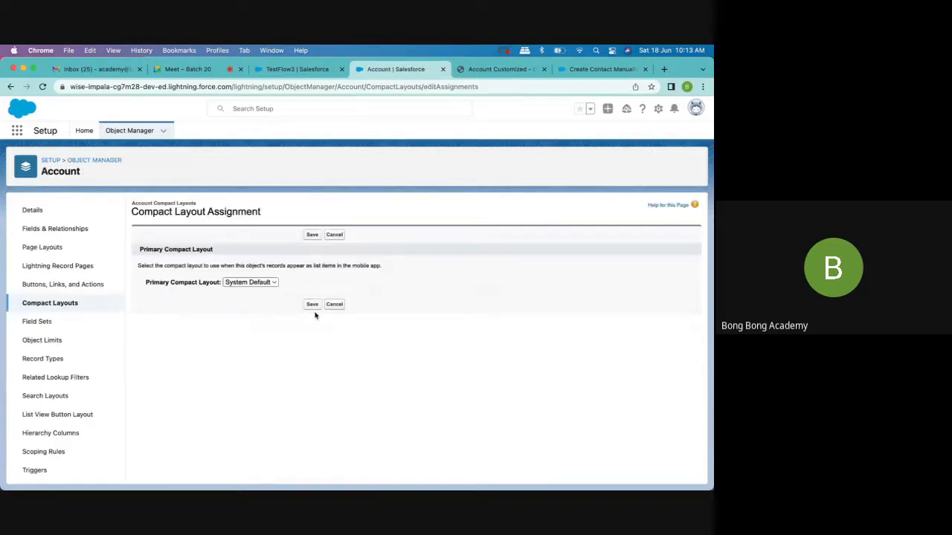
click(253, 282)
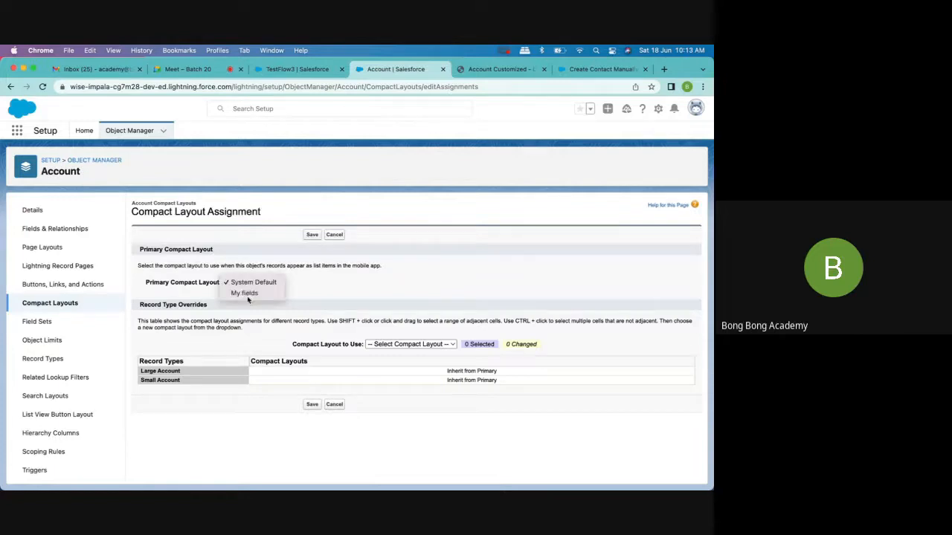
click(248, 294)
click(312, 405)
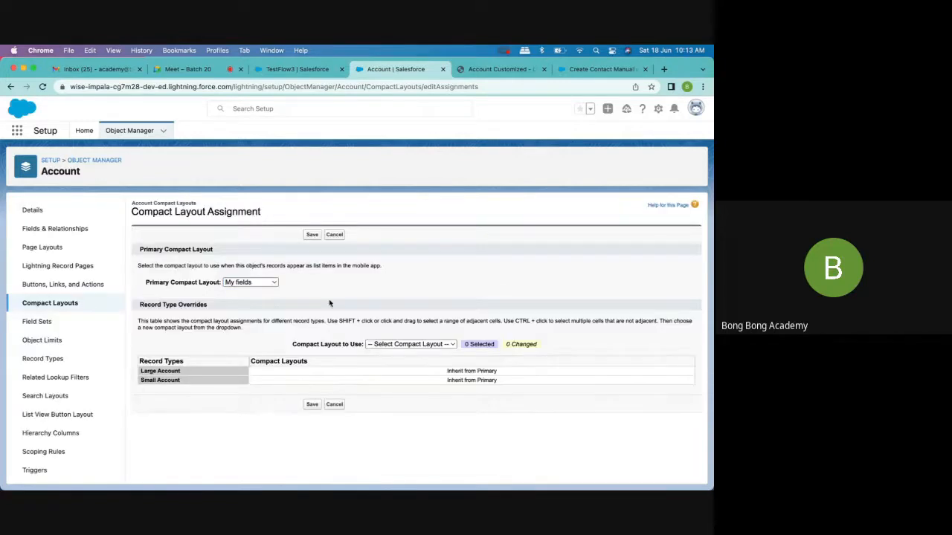
click(377, 372)
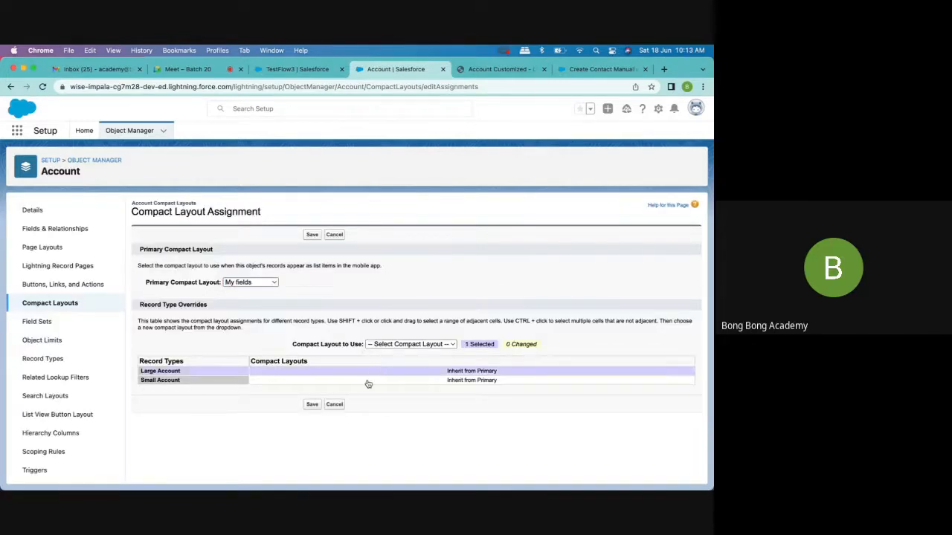
click(366, 383)
click(355, 374)
- Reload the TestFlow3 account page and reopen the record from the Accounts list to check its highlights fields
click(305, 71)
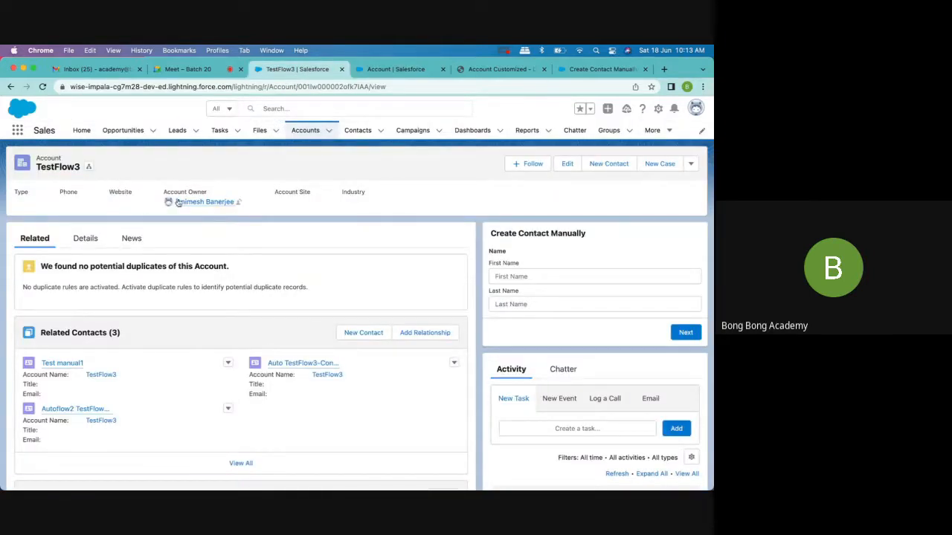
click(42, 87)
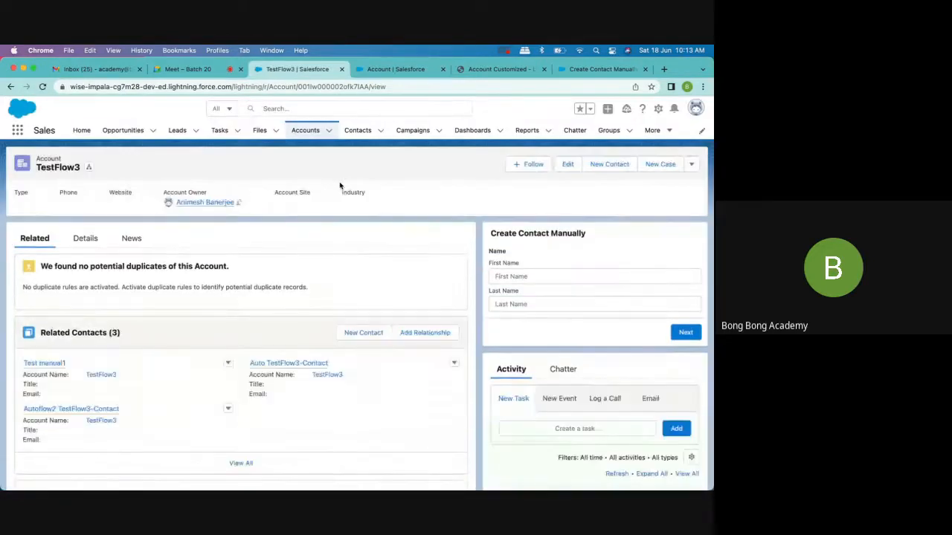
click(43, 87)
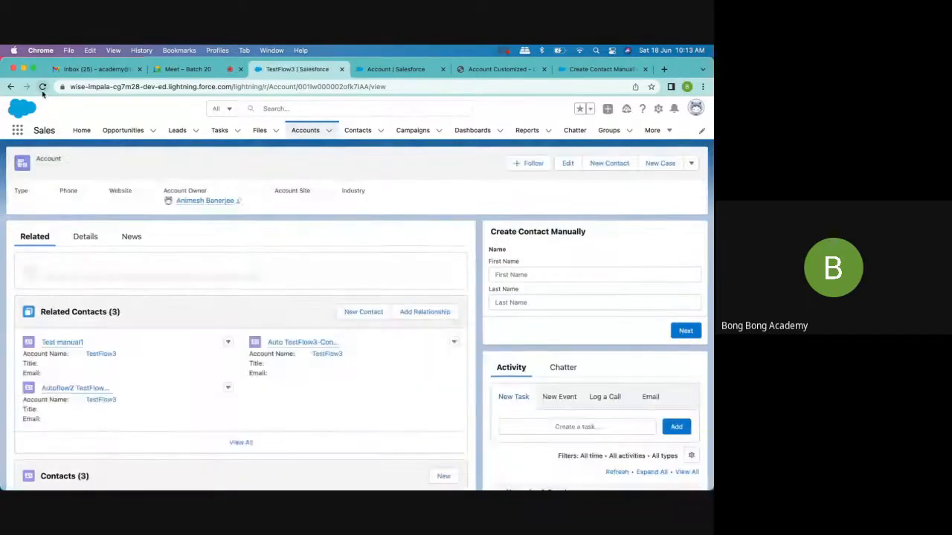
click(42, 87)
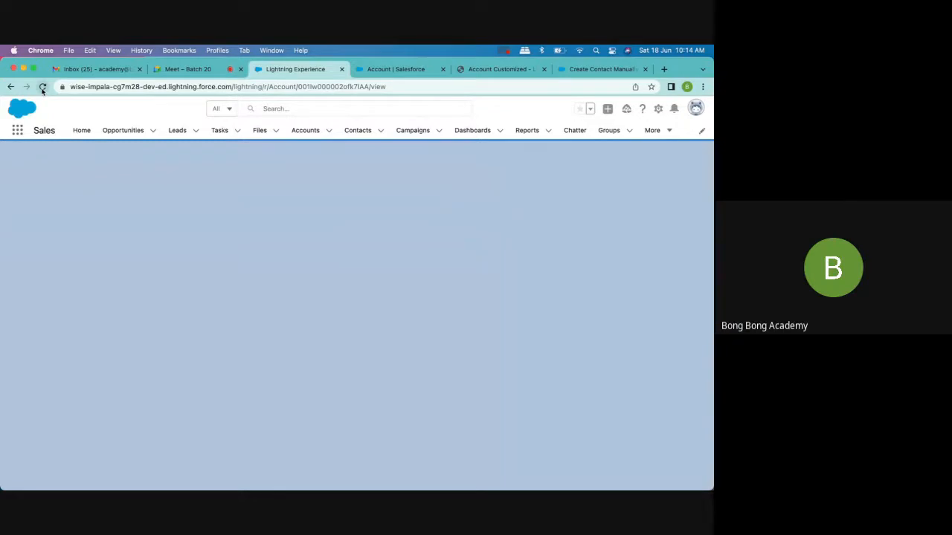
click(43, 87)
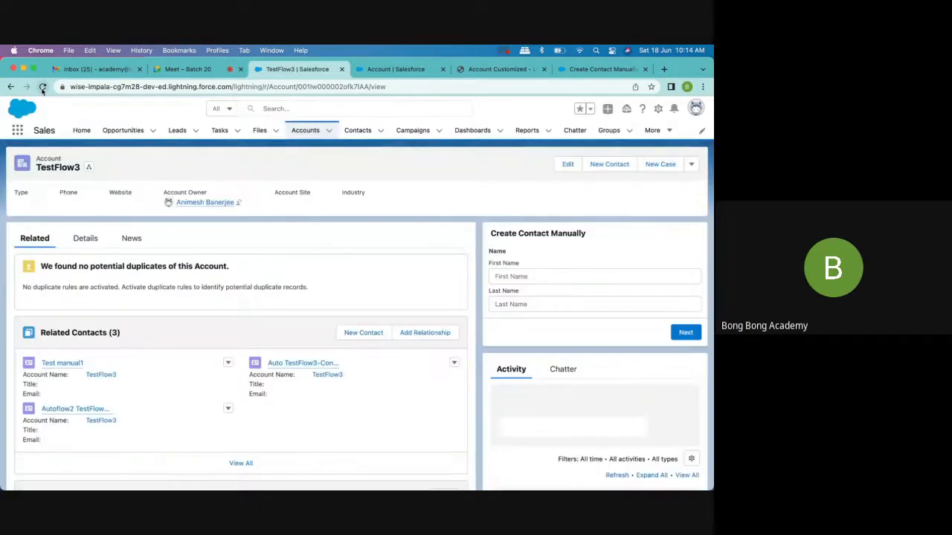
click(42, 87)
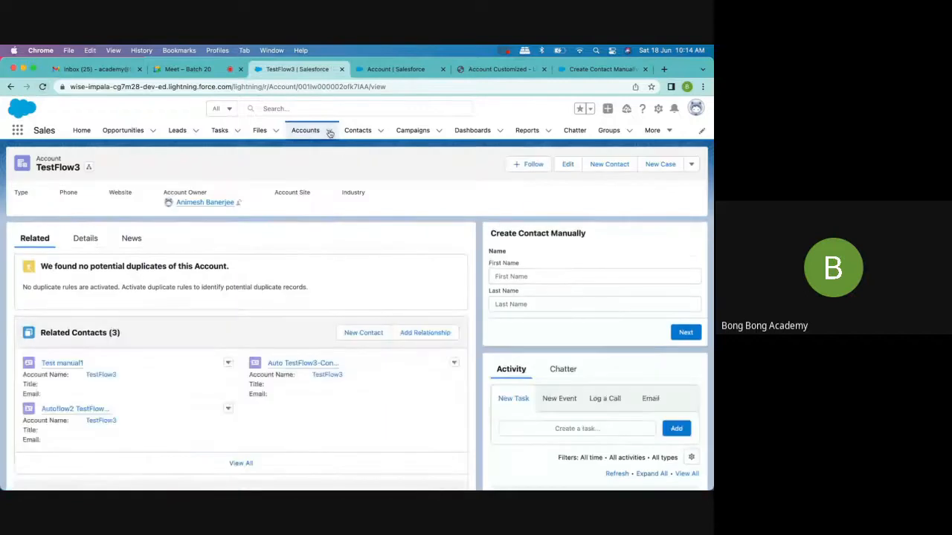
click(302, 133)
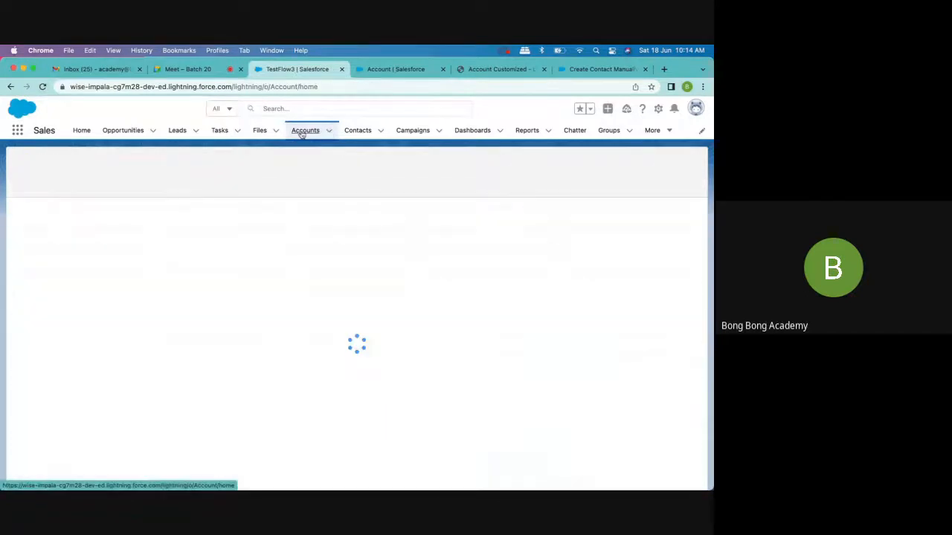
click(358, 130)
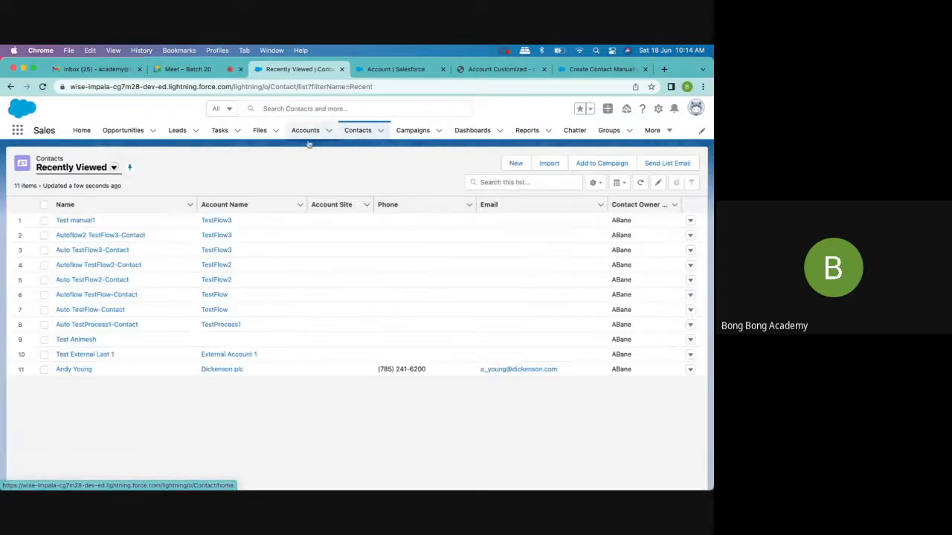
click(305, 130)
click(46, 222)
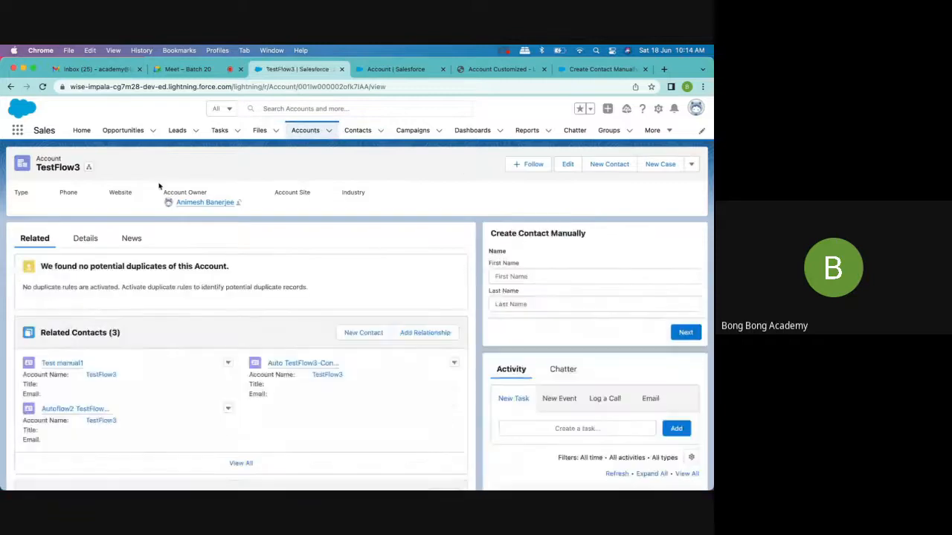
- Return to the Account compact layout assignment and save it again with My fields as the primary compact layout
click(492, 70)
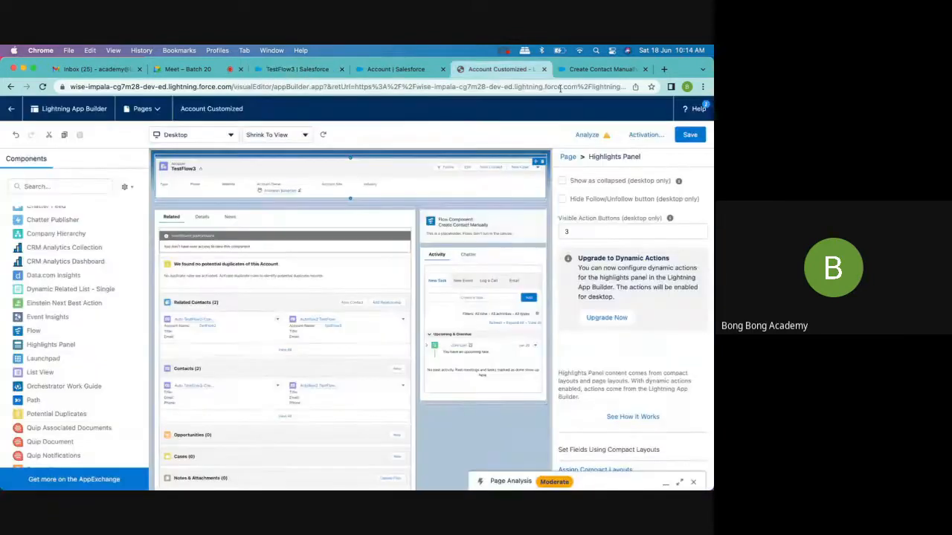
click(592, 70)
click(303, 71)
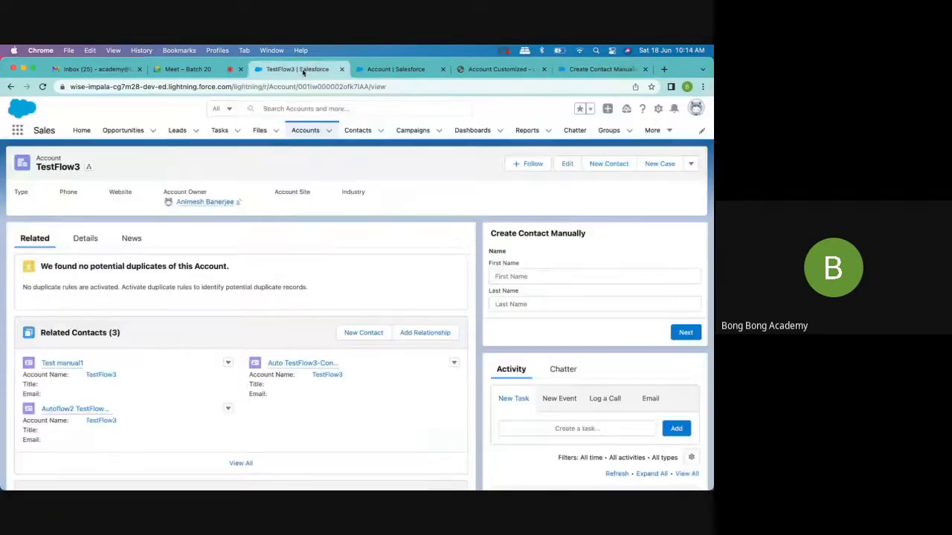
click(395, 70)
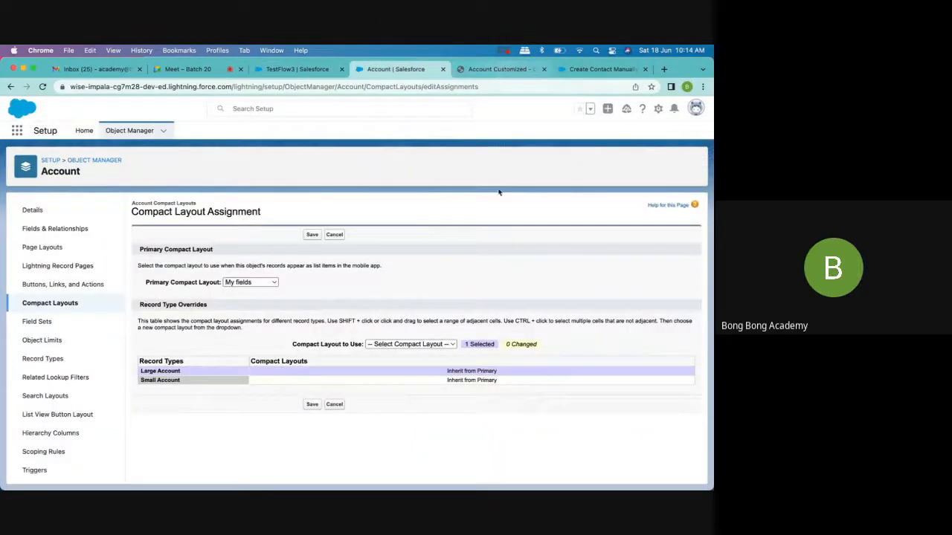
click(313, 235)
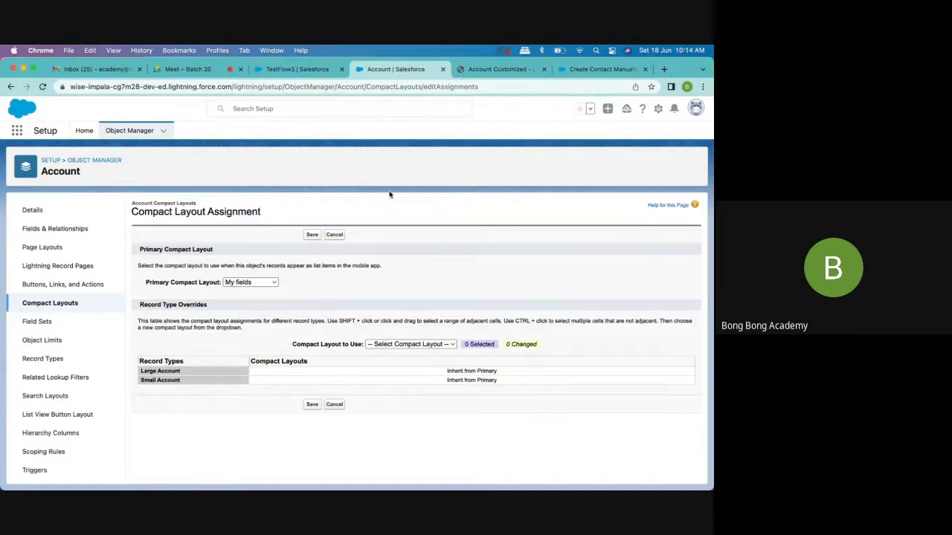
click(309, 236)
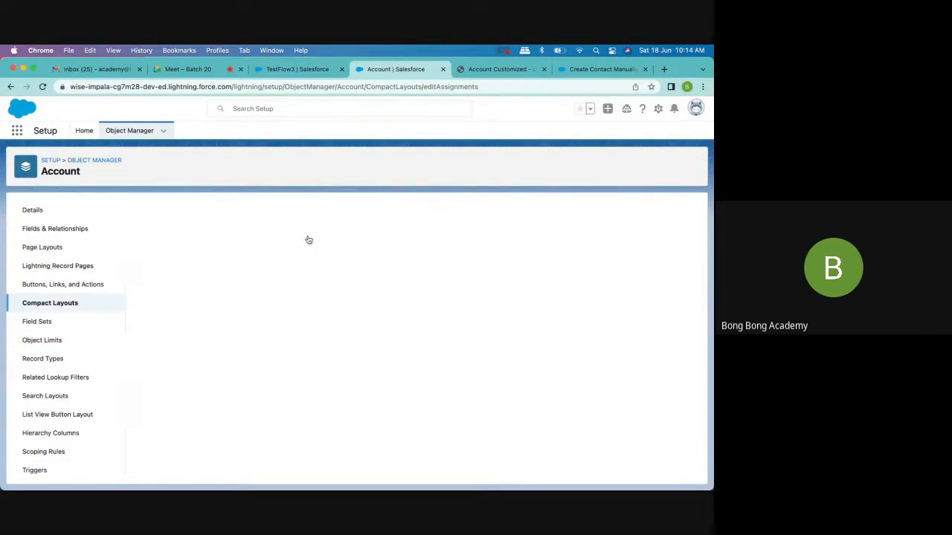
- Reload the TestFlow3 account record and check the fields in its highlights panel
click(297, 70)
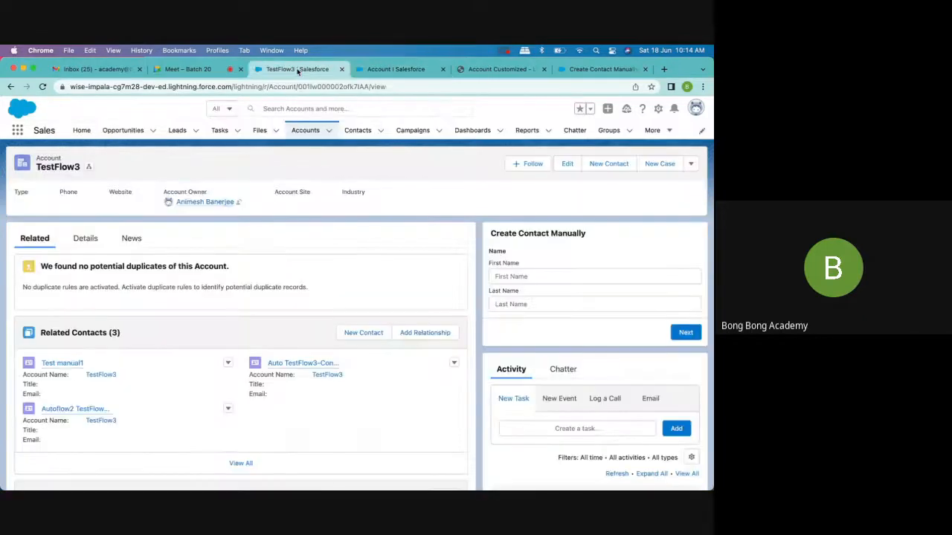
click(42, 87)
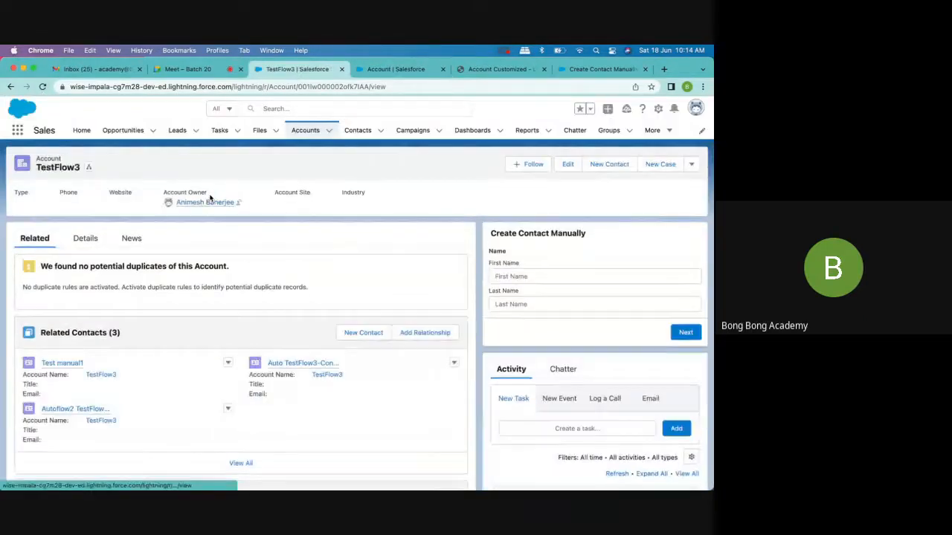
click(42, 87)
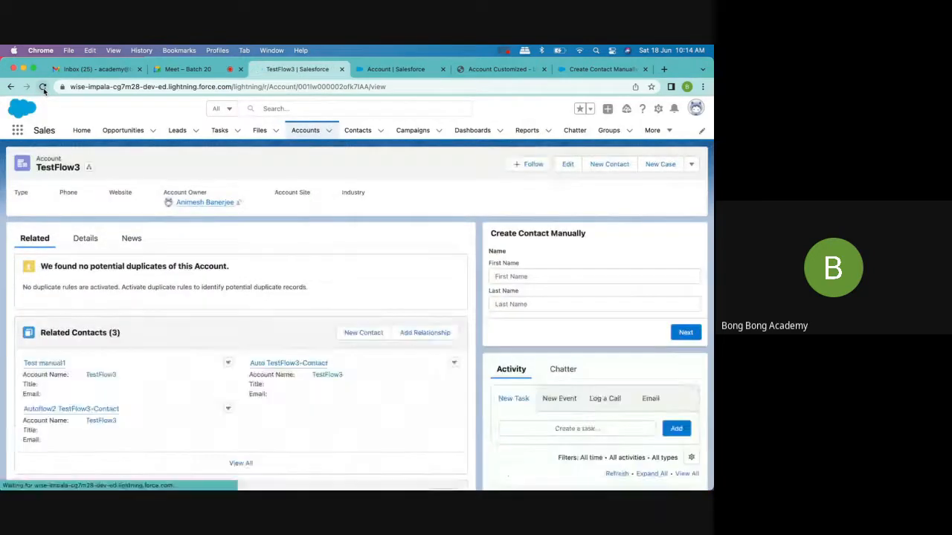
click(43, 87)
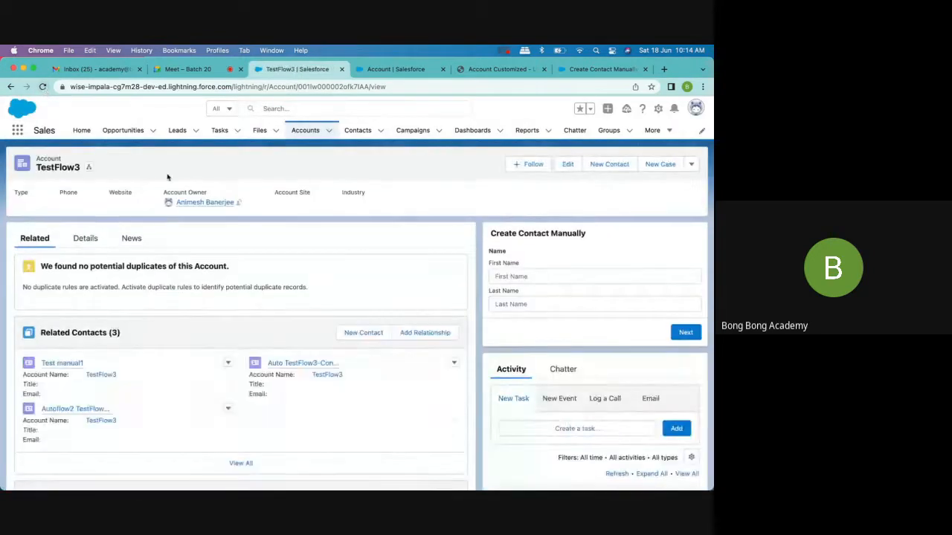
- Start a new account with the Large Account record type, name it Test Large1, and try to save it
click(328, 131)
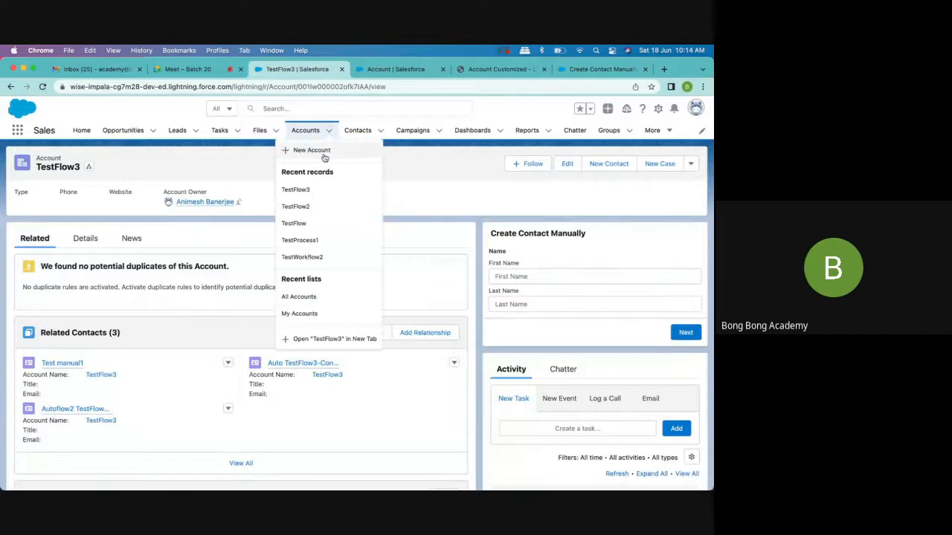
click(324, 151)
click(547, 337)
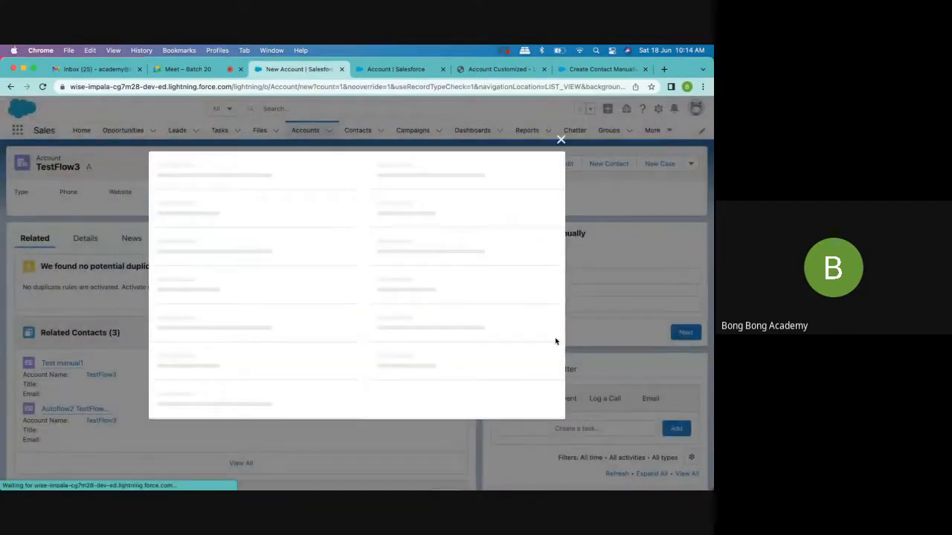
click(233, 225)
text(Tes)
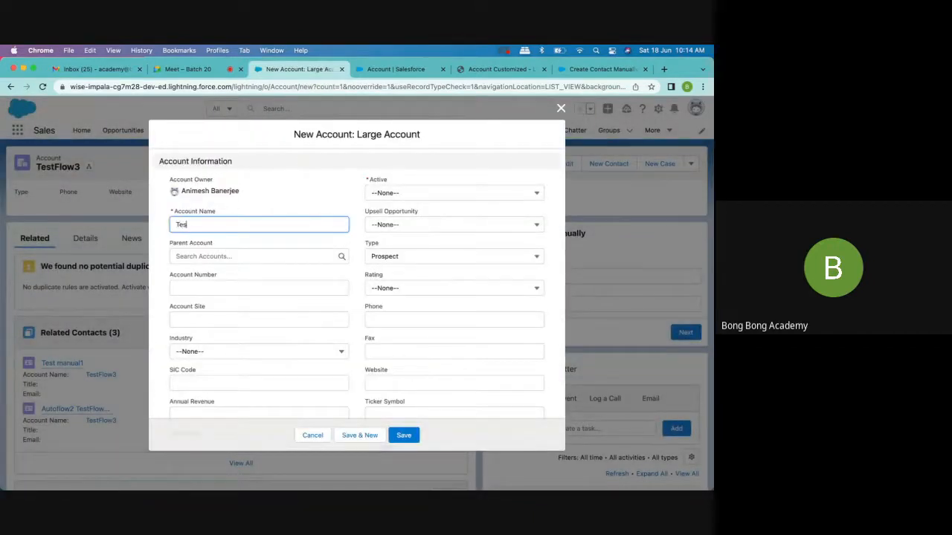
text(t Lasrge1)
scroll(376, 386, down, 10)
click(406, 436)
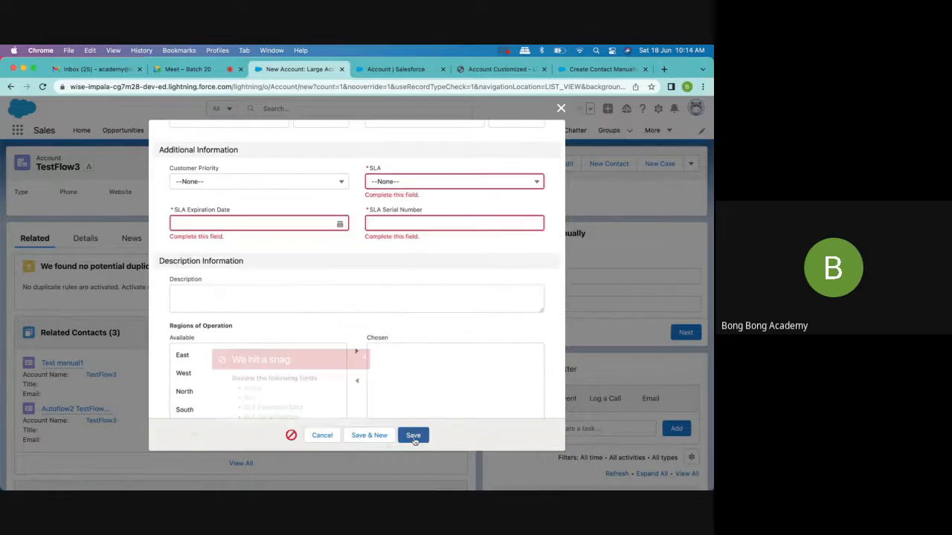
click(331, 223)
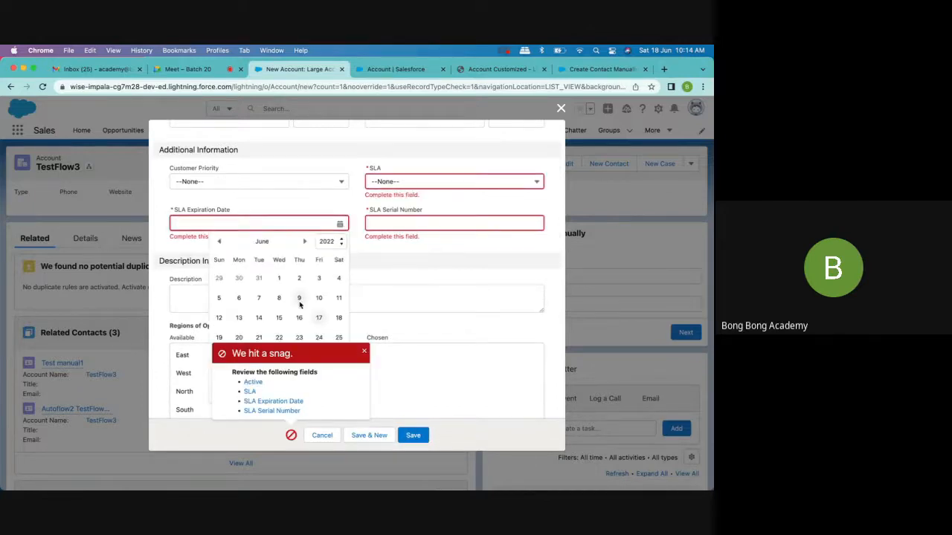
click(320, 319)
click(435, 184)
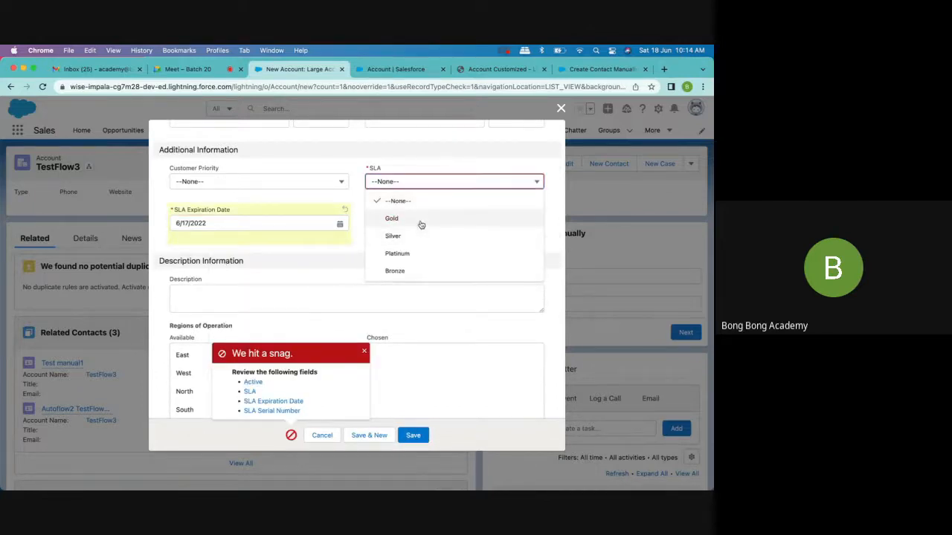
click(419, 220)
click(421, 216)
text(1241`242`4)
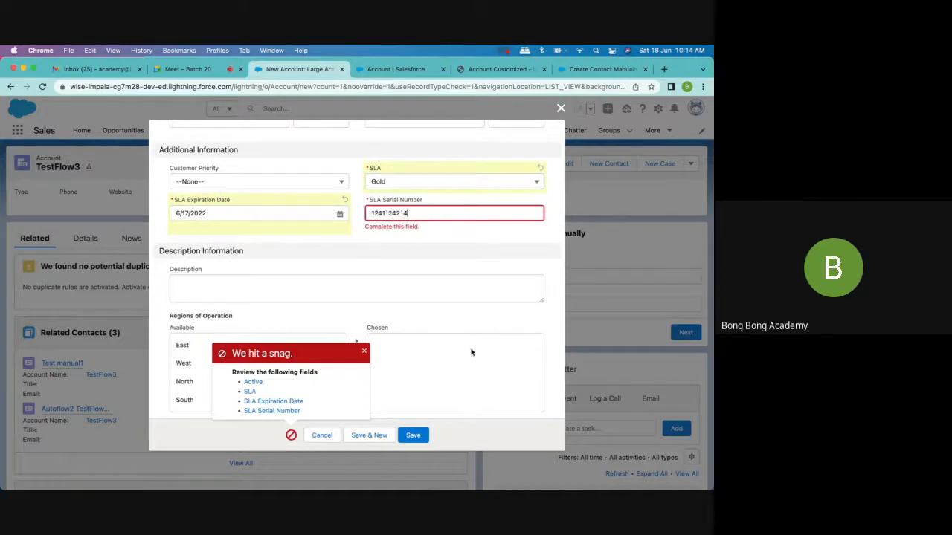
key(BackSpace)
key(BackSpace)
key(BackSpace)
key(BackSpace)
text(124124)
click(415, 436)
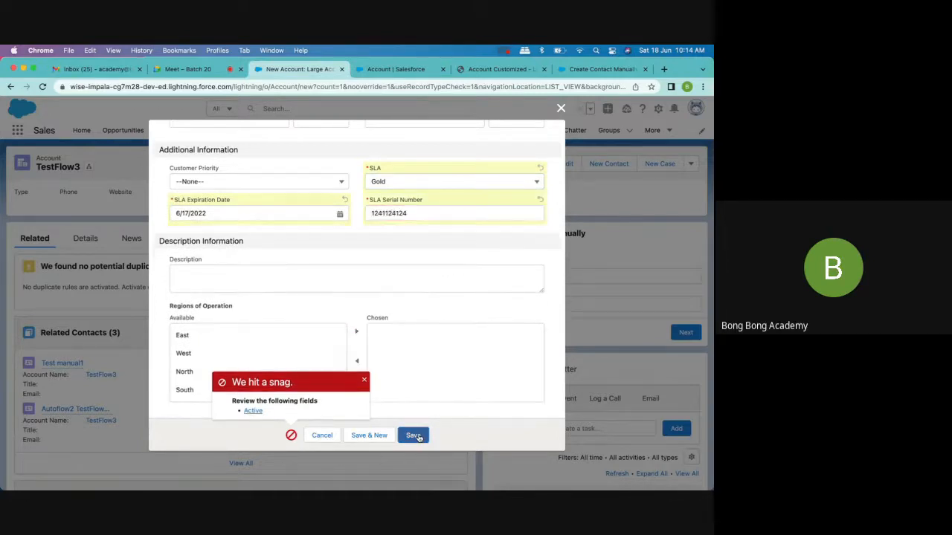
- Set the required Active field to Yes and save the Test Large1 account
click(253, 411)
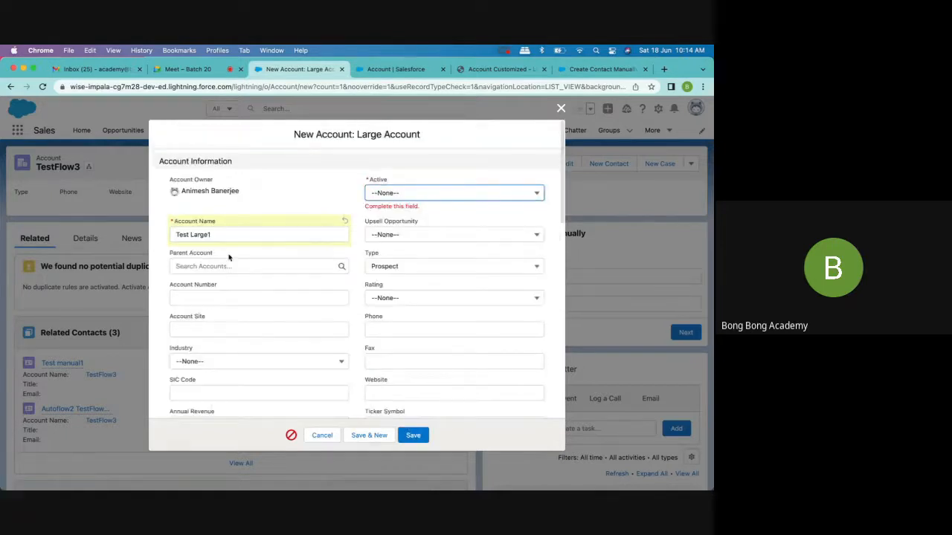
scroll(238, 260, down, 10)
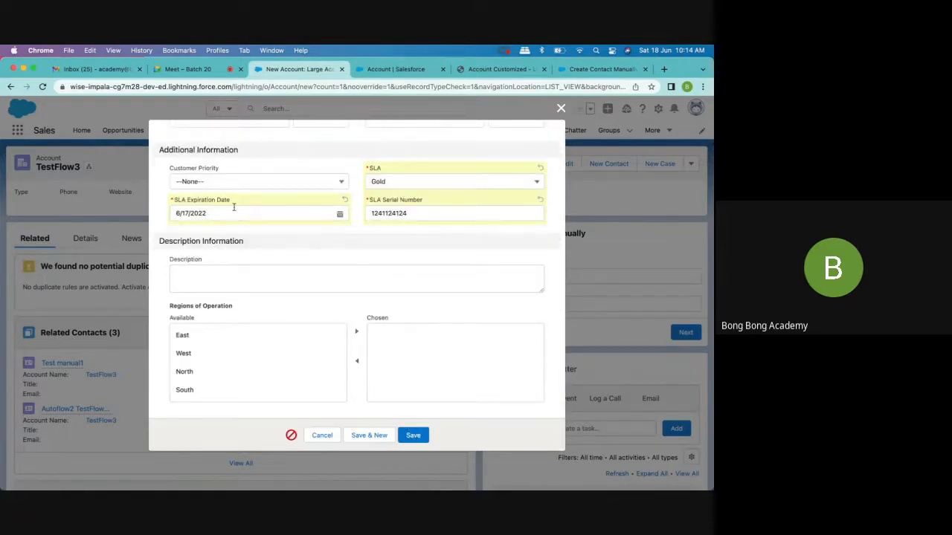
click(290, 435)
scroll(256, 314, up, 10)
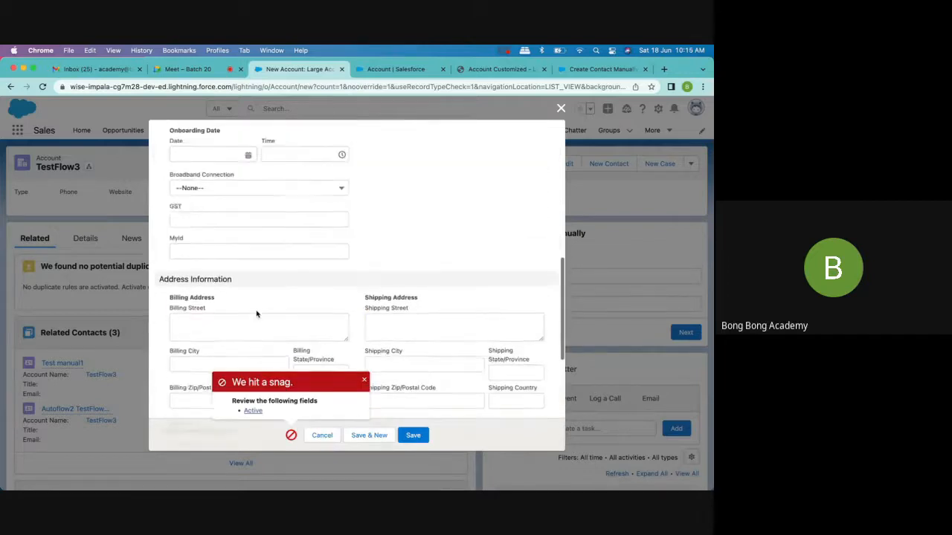
scroll(257, 314, up, 10)
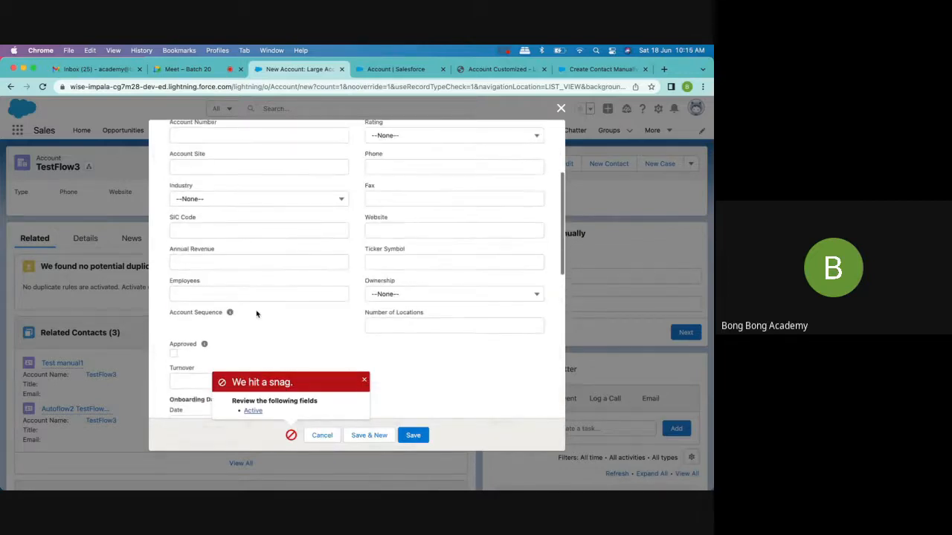
click(480, 141)
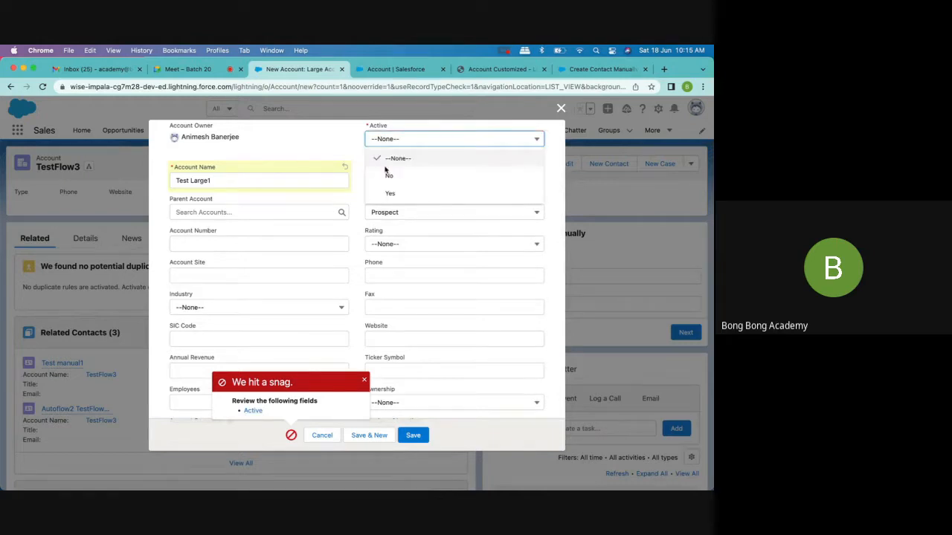
click(384, 193)
click(413, 437)
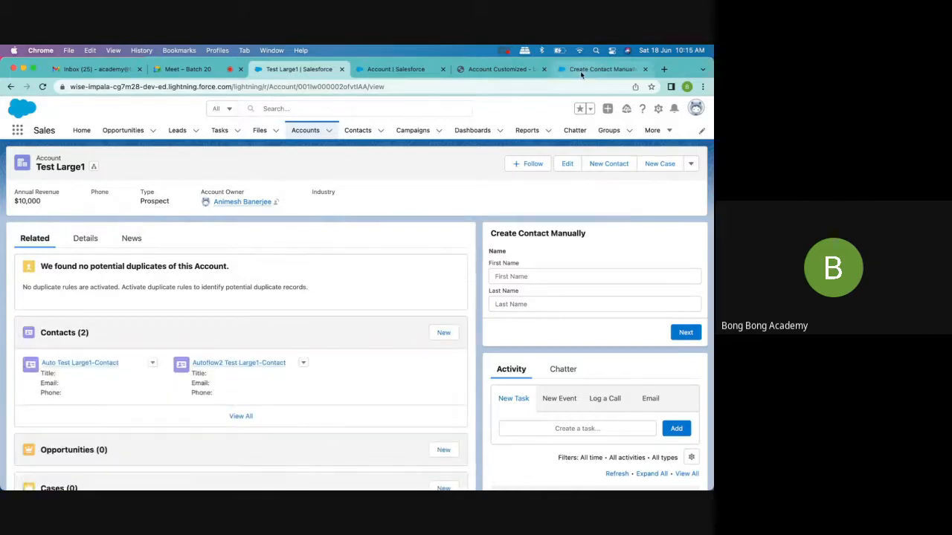
- Close the Account Customized page builder and the Create Contact Manually flow, leaving without saving changes
click(581, 73)
click(478, 72)
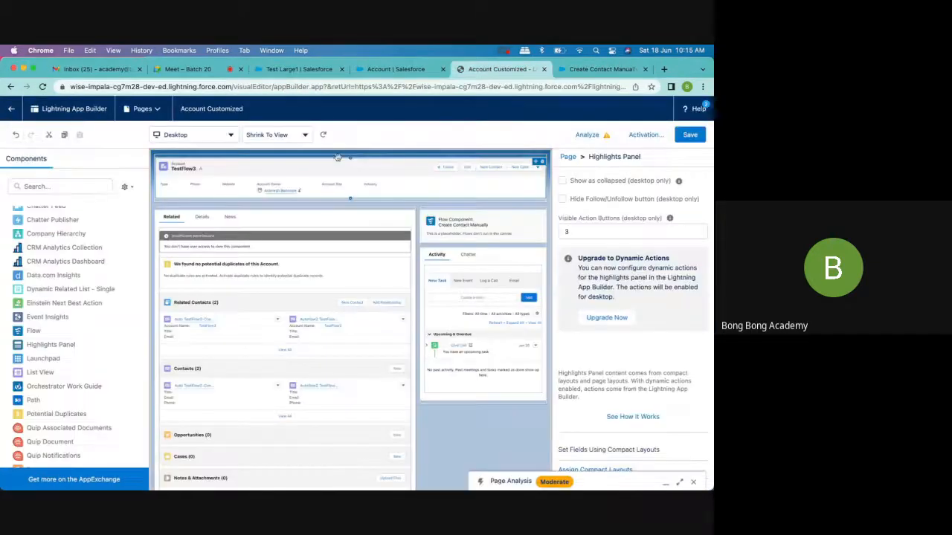
click(394, 69)
click(507, 71)
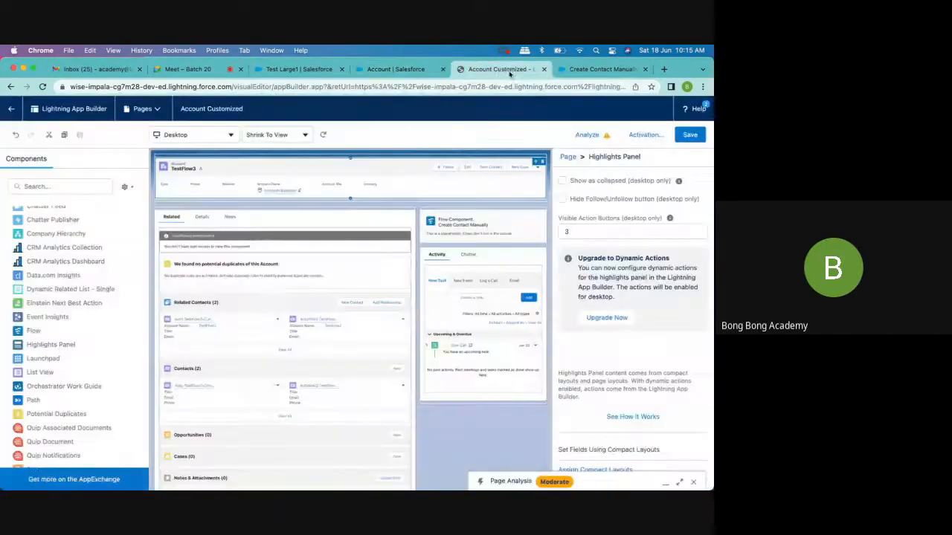
click(544, 69)
click(543, 69)
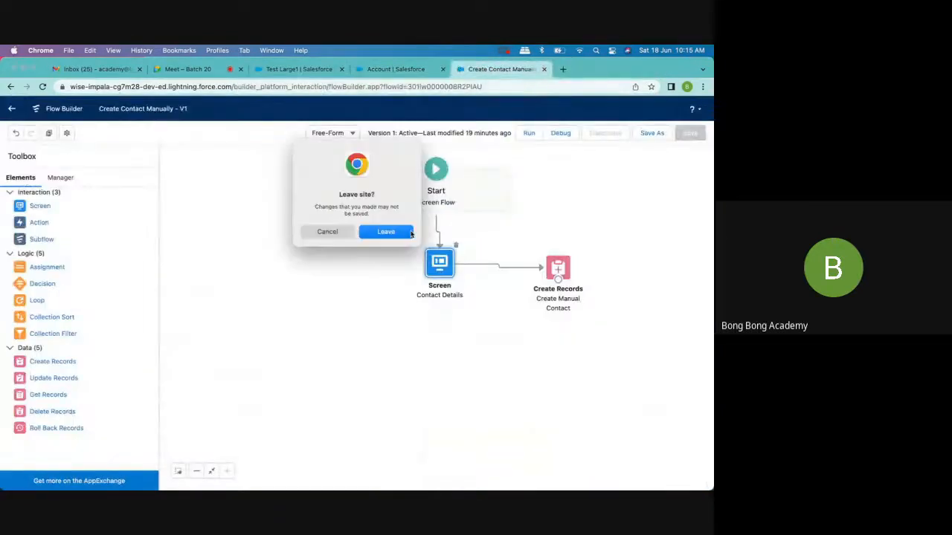
click(386, 233)
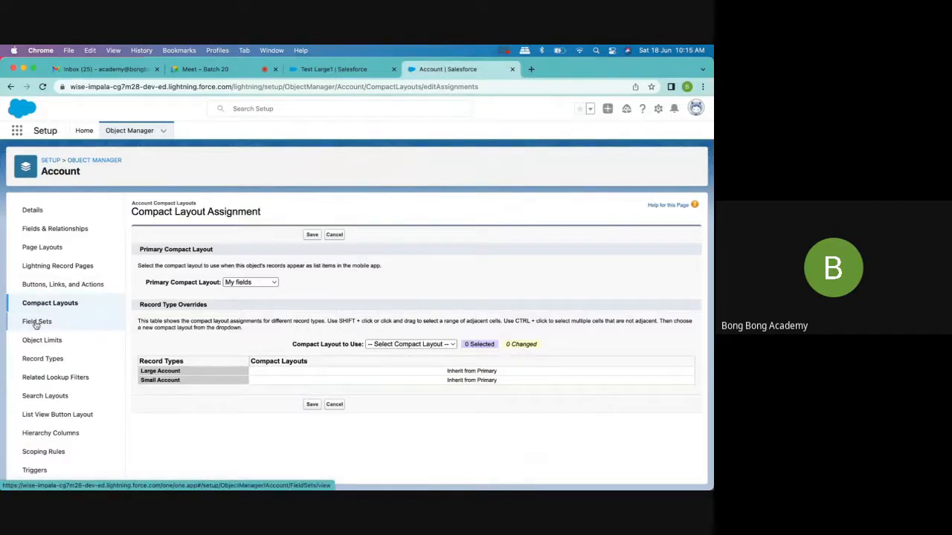
- Start a new action on the Account object with the Flow action type, using the Create Contact Manually flow
scroll(37, 390, down, 2)
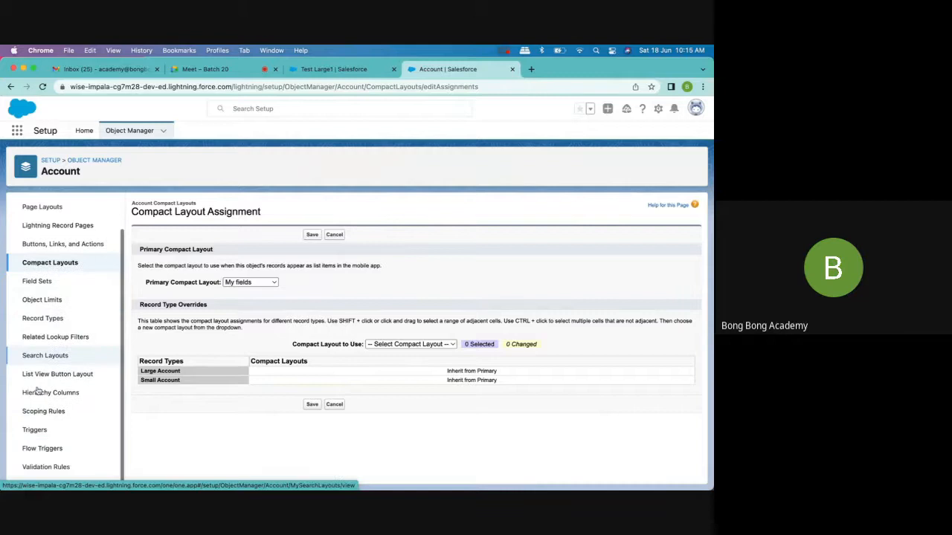
scroll(38, 394, up, 1)
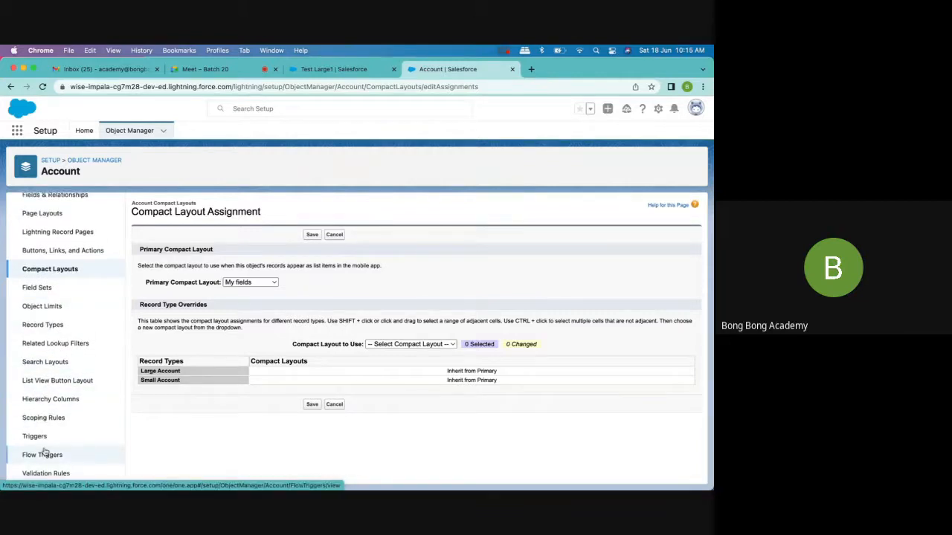
scroll(43, 451, up, 2)
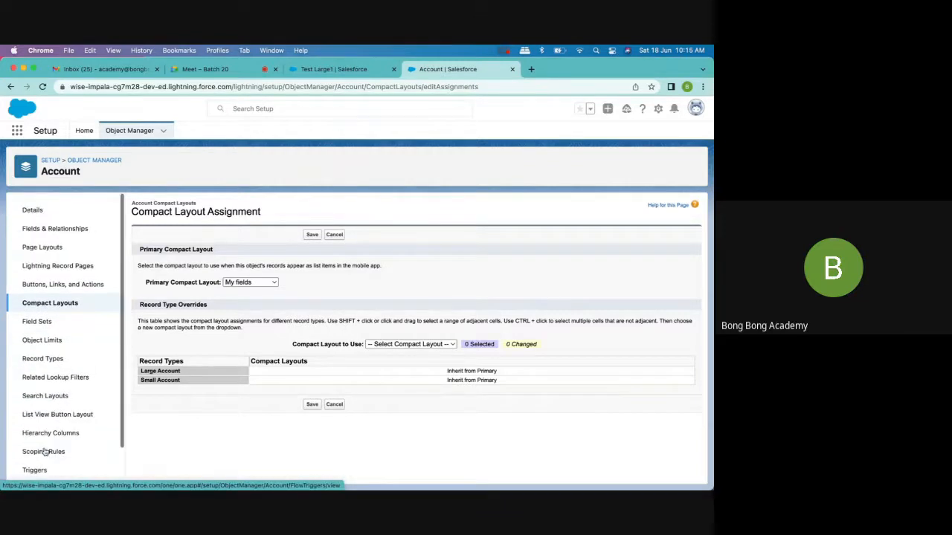
click(79, 287)
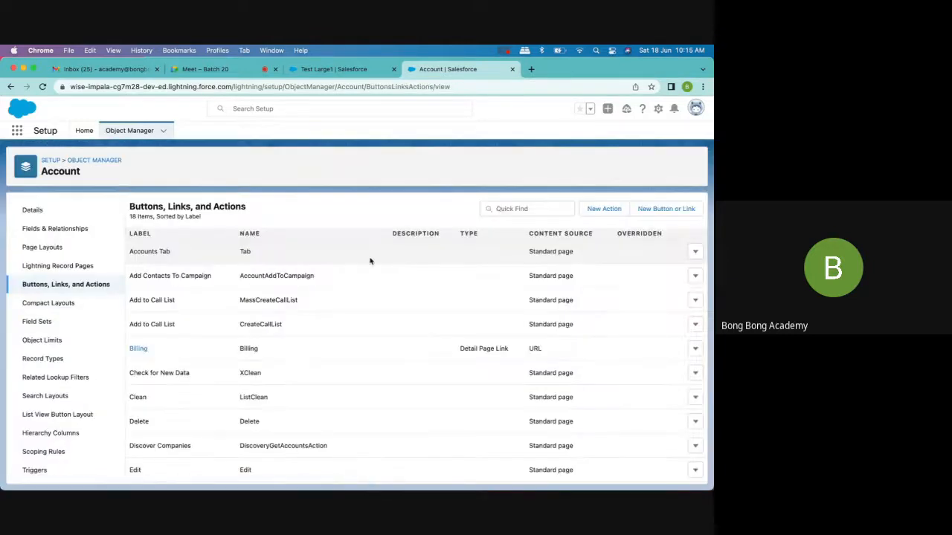
scroll(369, 261, down, 2)
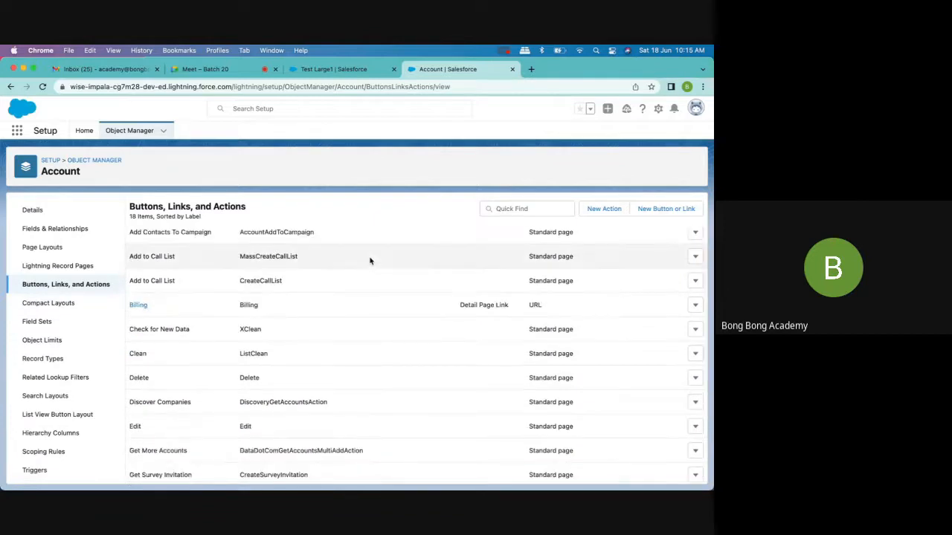
scroll(373, 258, up, 2)
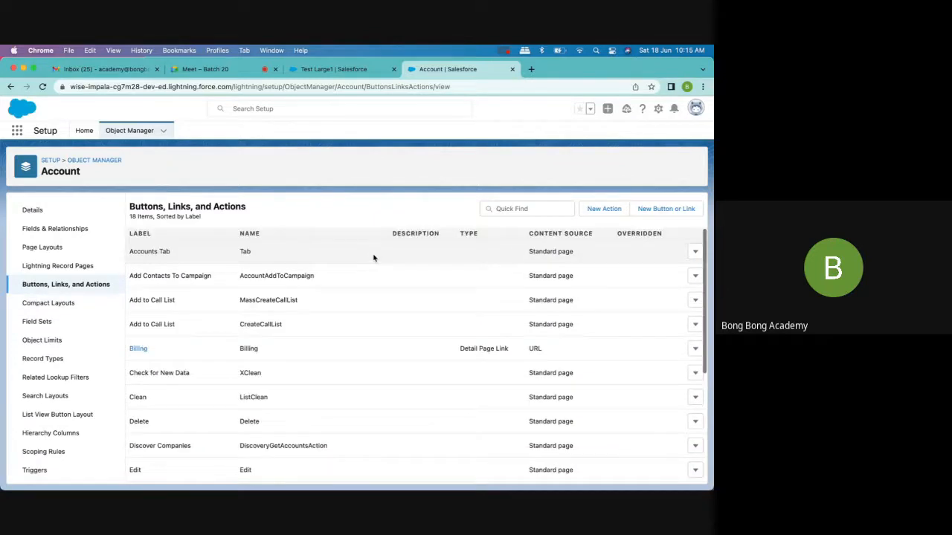
click(605, 210)
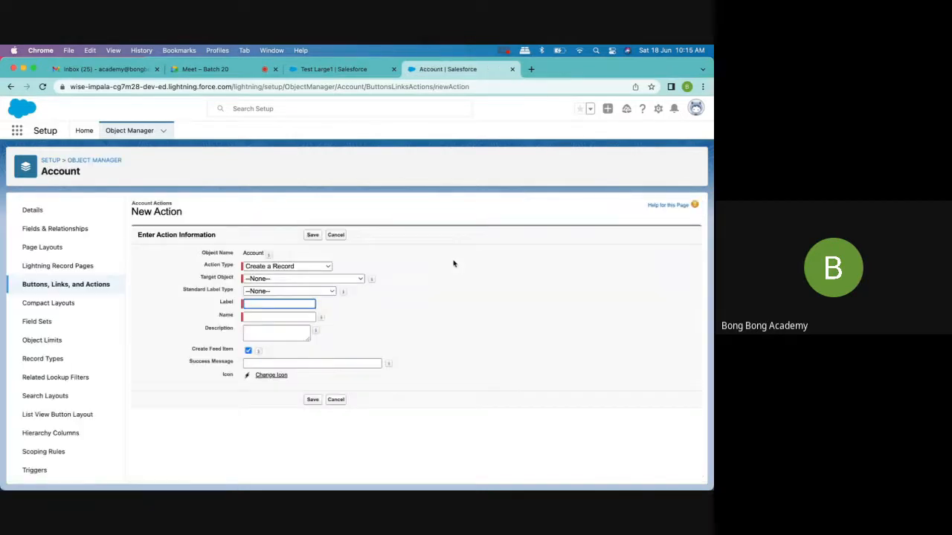
click(310, 267)
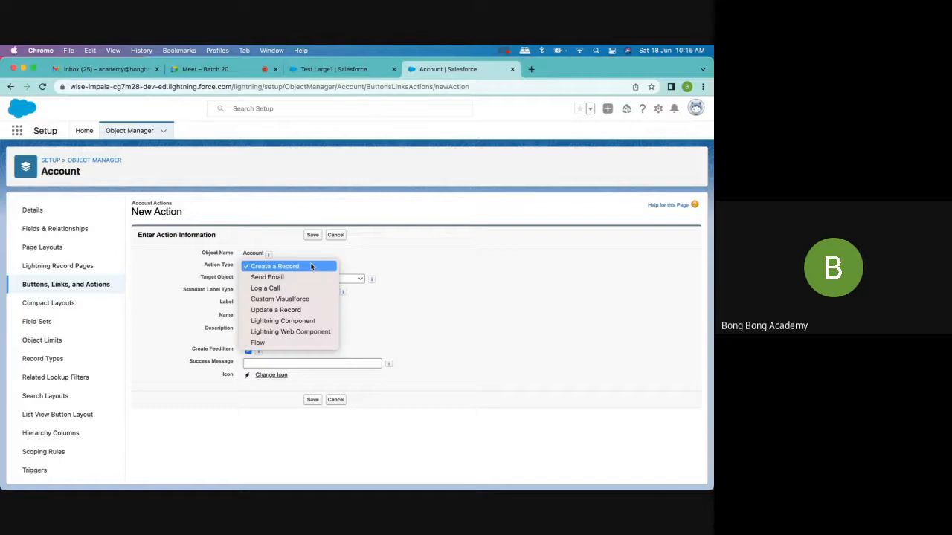
click(261, 345)
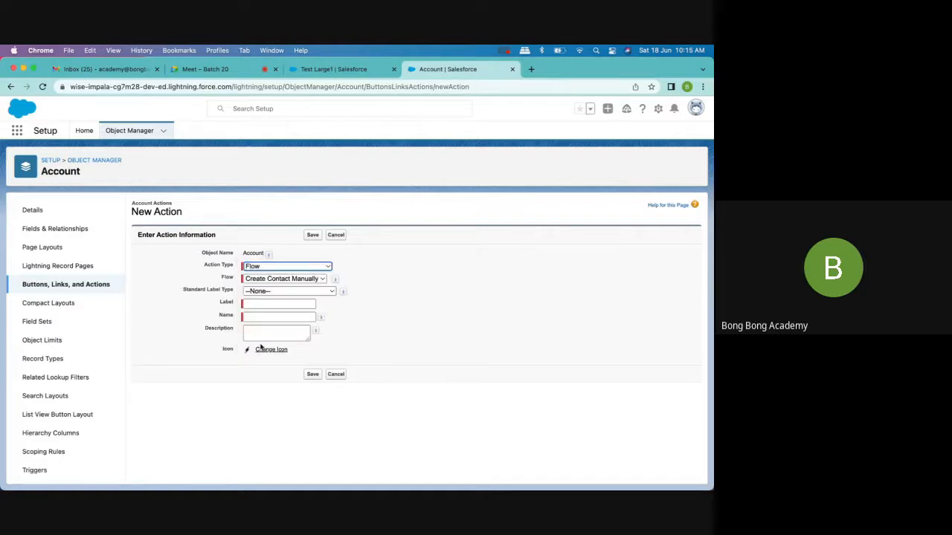
click(261, 282)
click(261, 283)
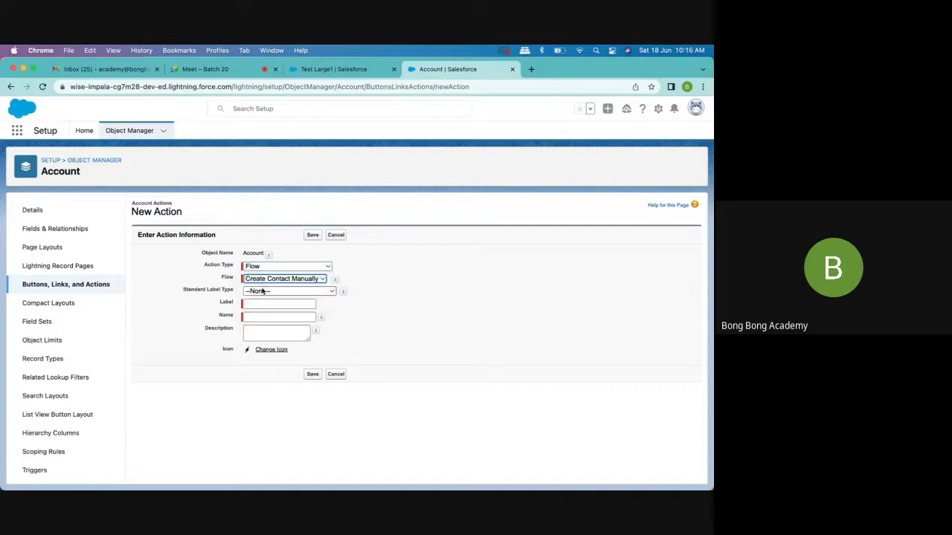
- Label the action Manual Contact with the name Manual_Contact and save it
click(261, 304)
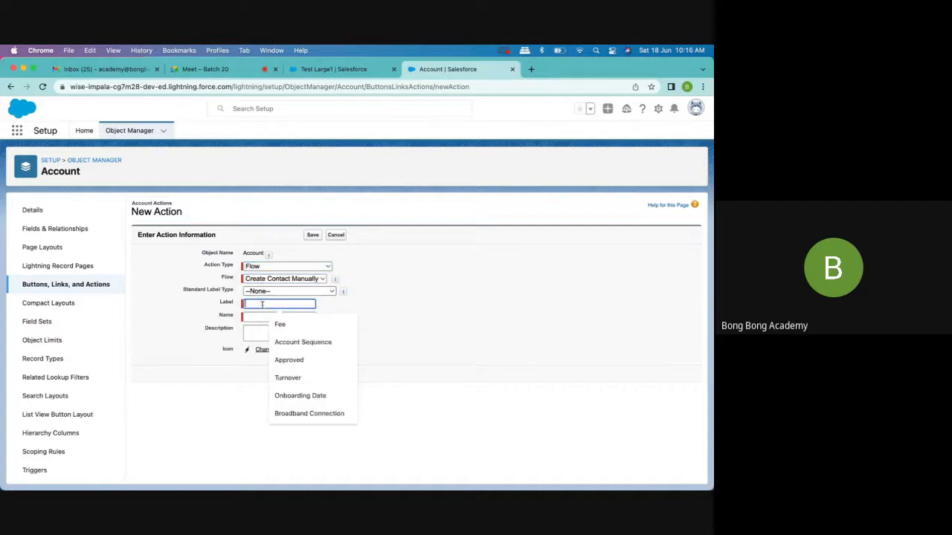
text(Manu)
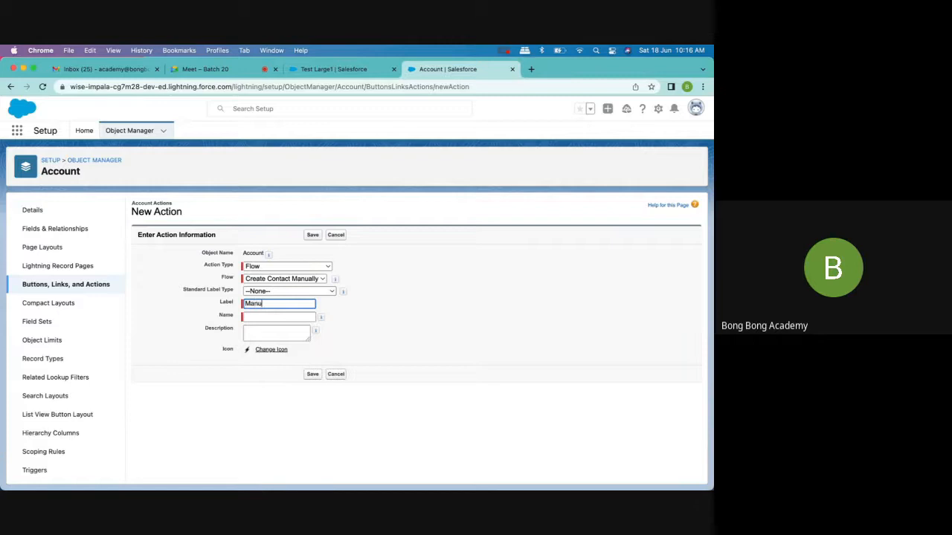
text(al Contact)
click(283, 316)
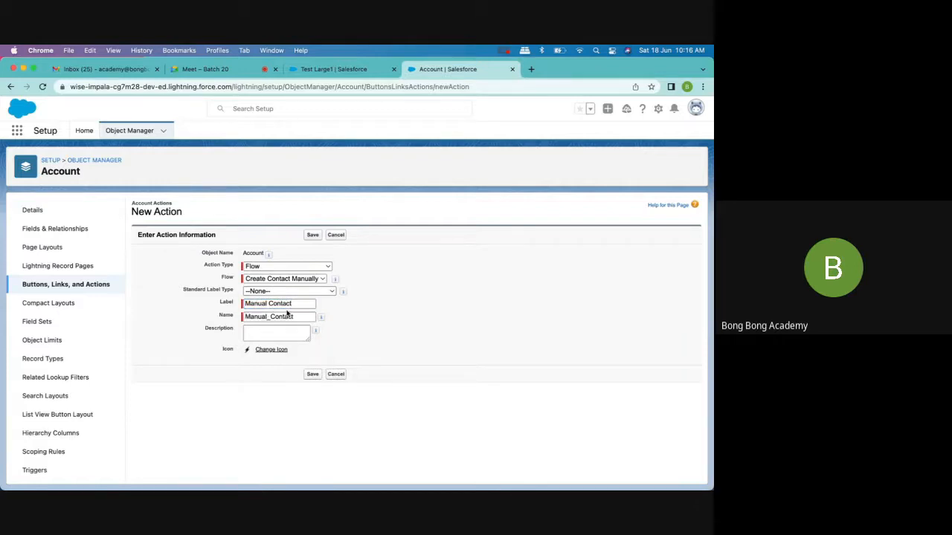
click(313, 235)
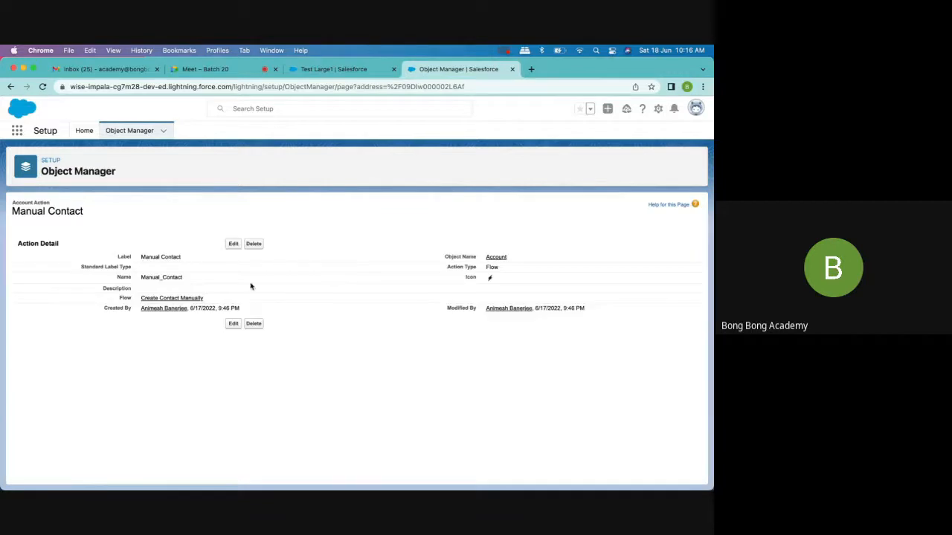
- Return to the Account object in Object Manager and open its Account Layout page layout for editing
click(136, 133)
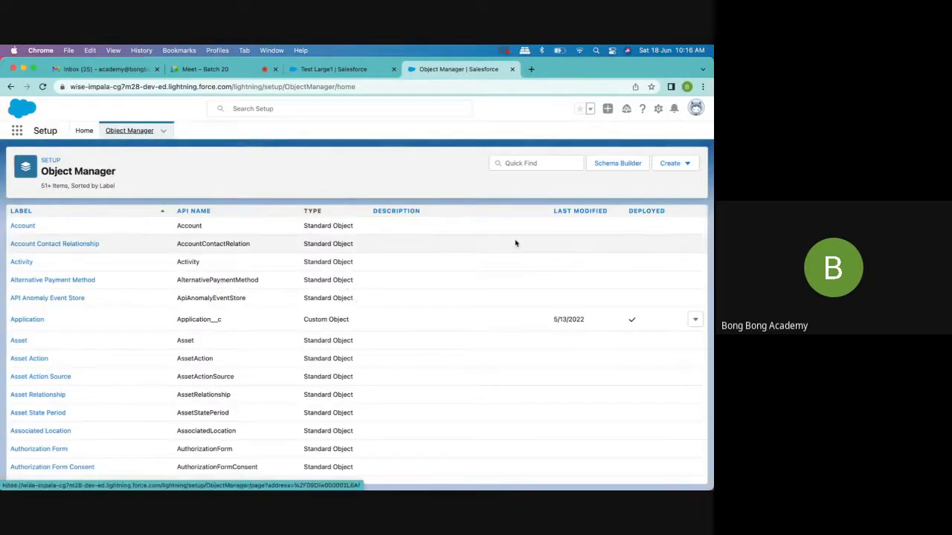
click(360, 71)
click(437, 71)
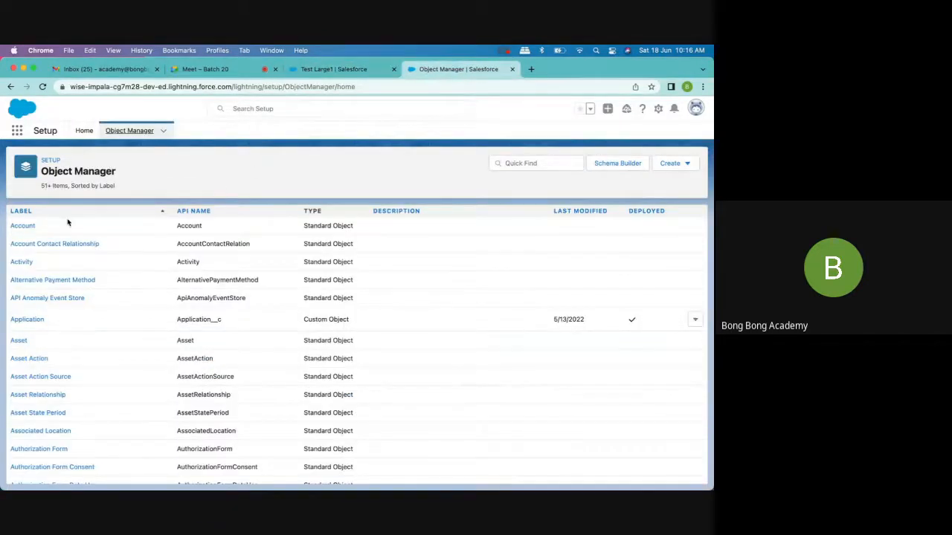
click(30, 223)
click(52, 249)
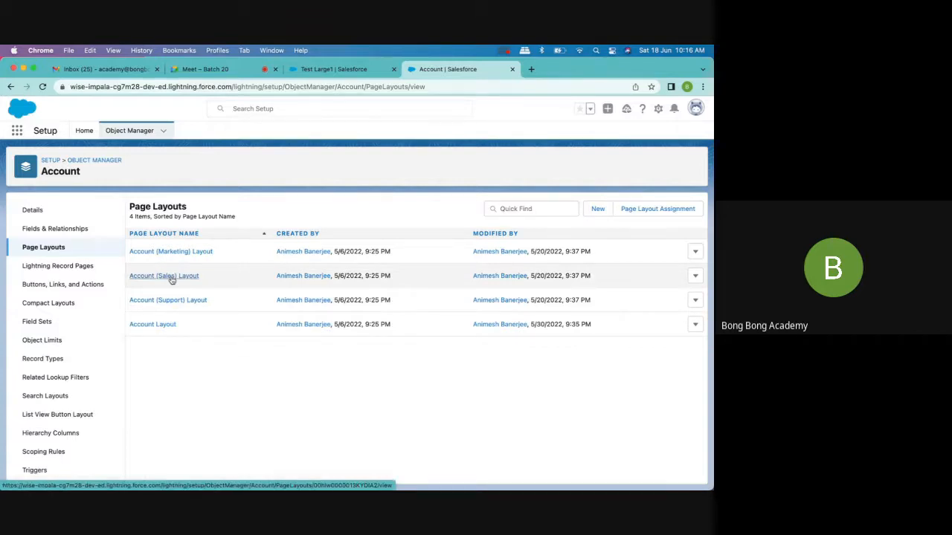
click(160, 329)
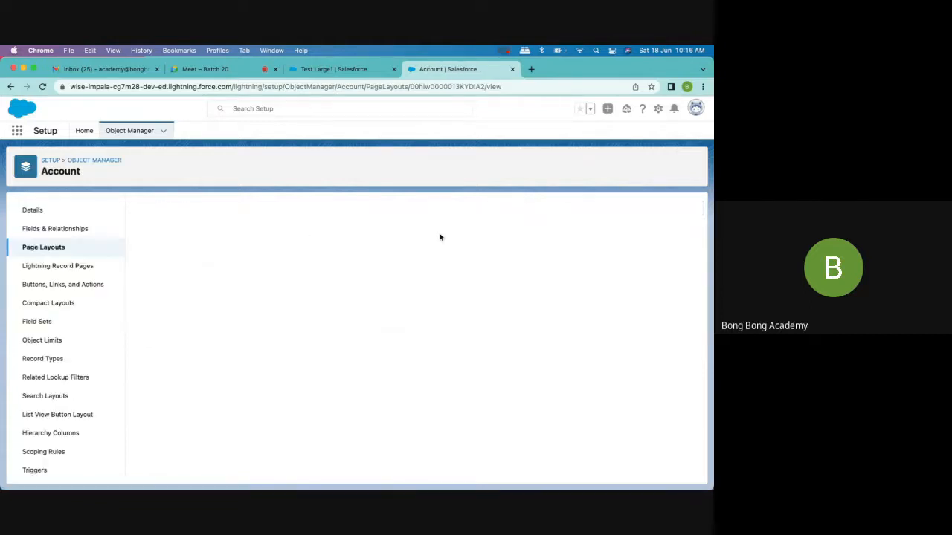
- Search the page layout's available Buttons and Quick Actions for the Manual Contact action using "manu"
scroll(400, 356, down, 2)
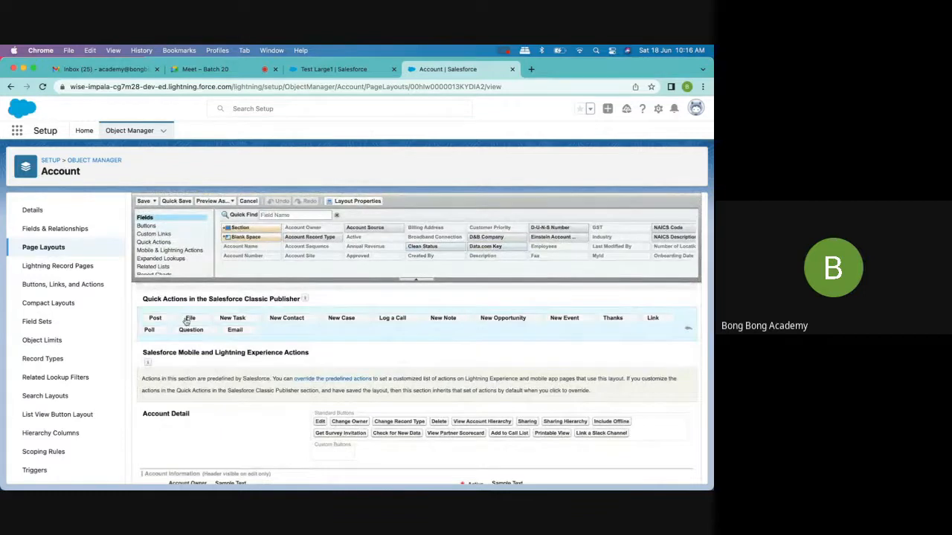
click(158, 243)
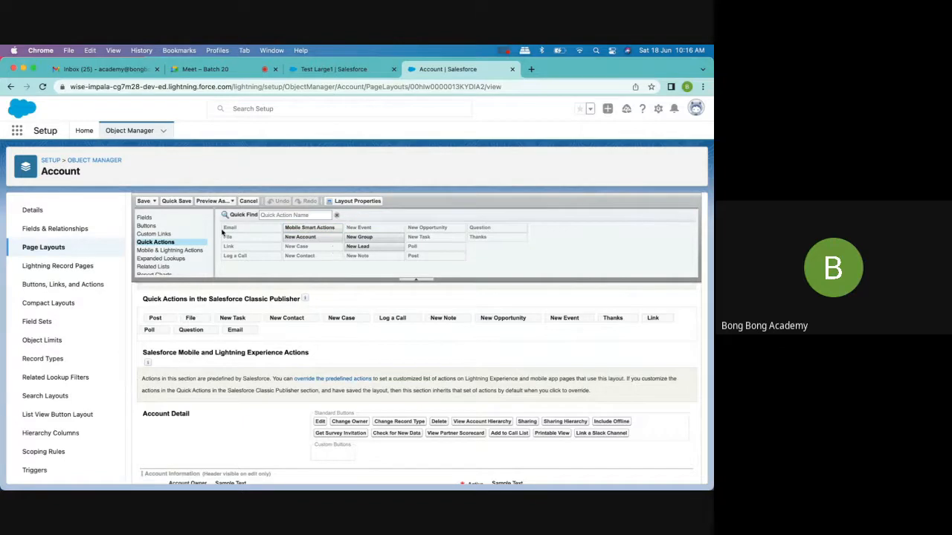
click(147, 225)
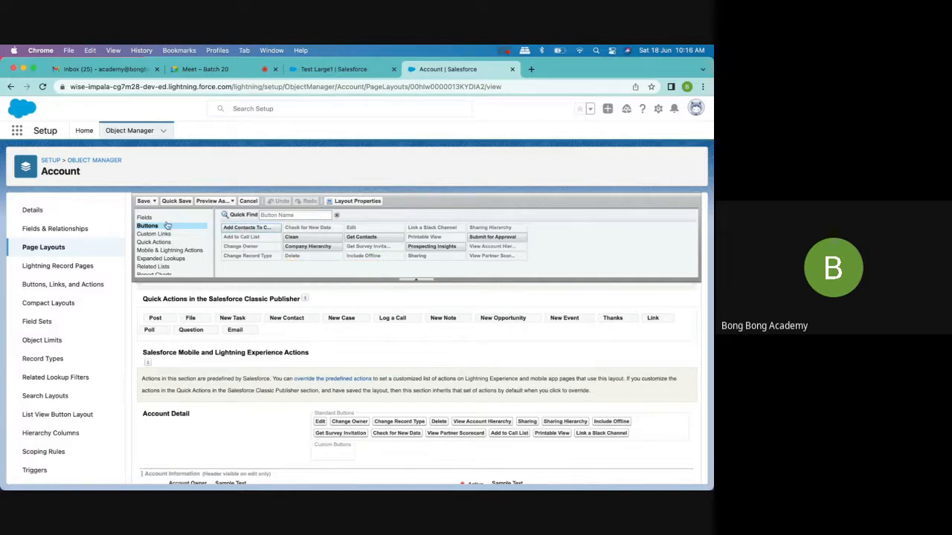
click(267, 215)
text(manu)
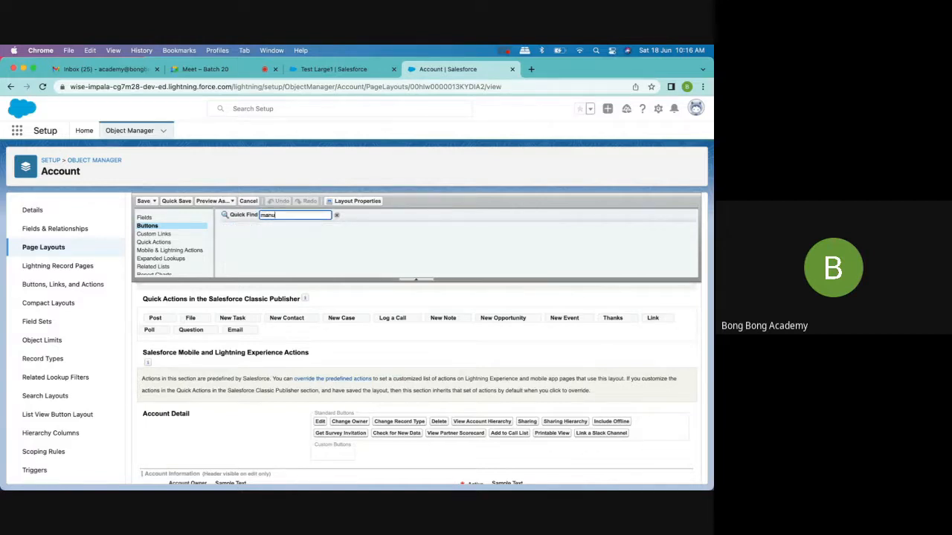
click(186, 242)
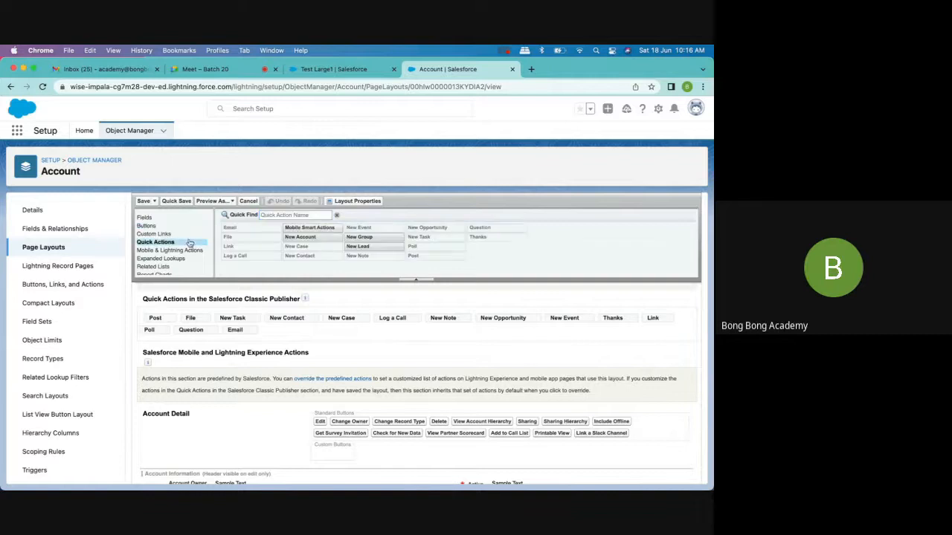
click(271, 215)
text(manu)
key(BackSpace)
key(BackSpace)
key(BackSpace)
key(BackSpace)
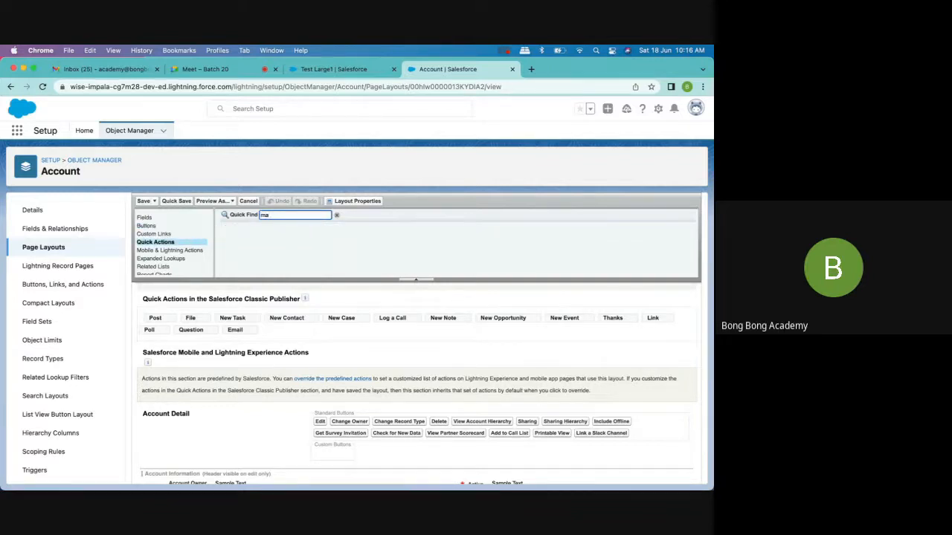
- Leave the layout, search the Account object's buttons, links and actions for "manual", and open the Manual Contact action
click(89, 165)
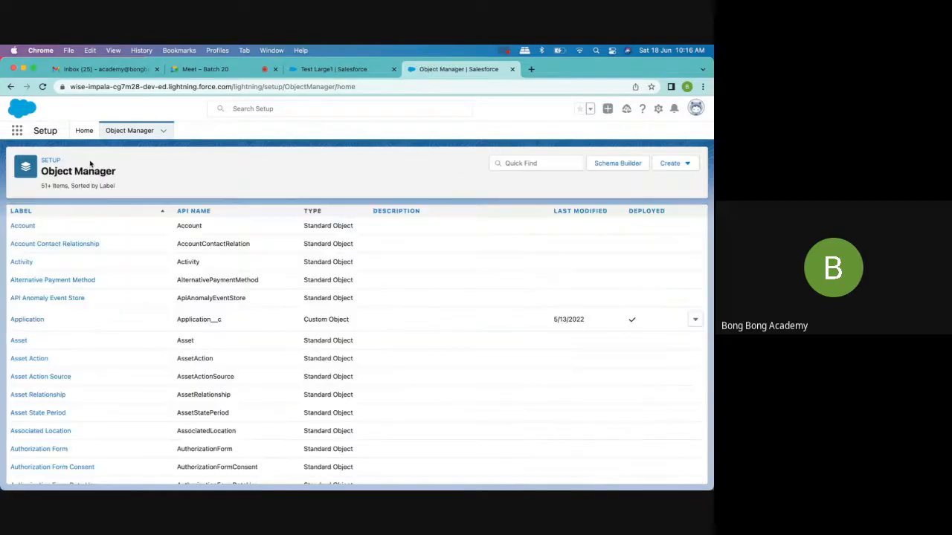
click(22, 226)
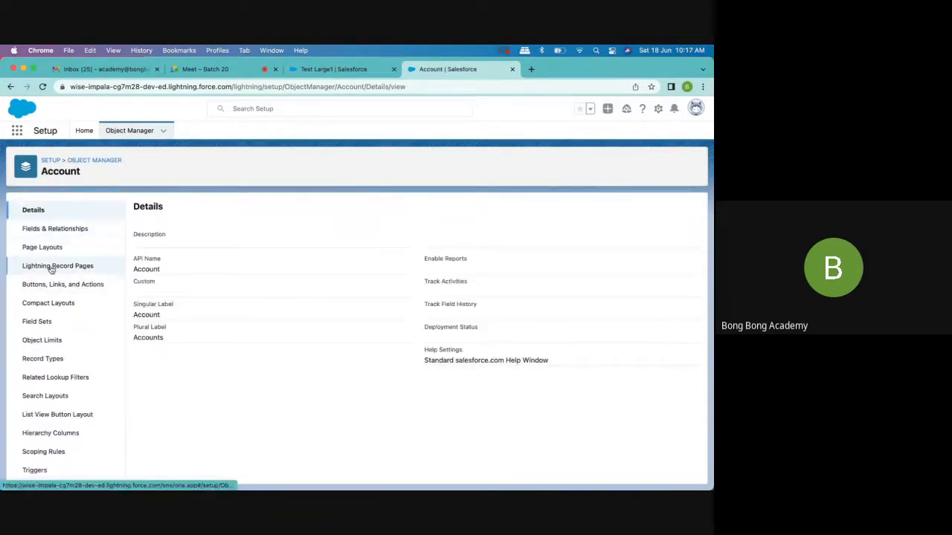
click(52, 286)
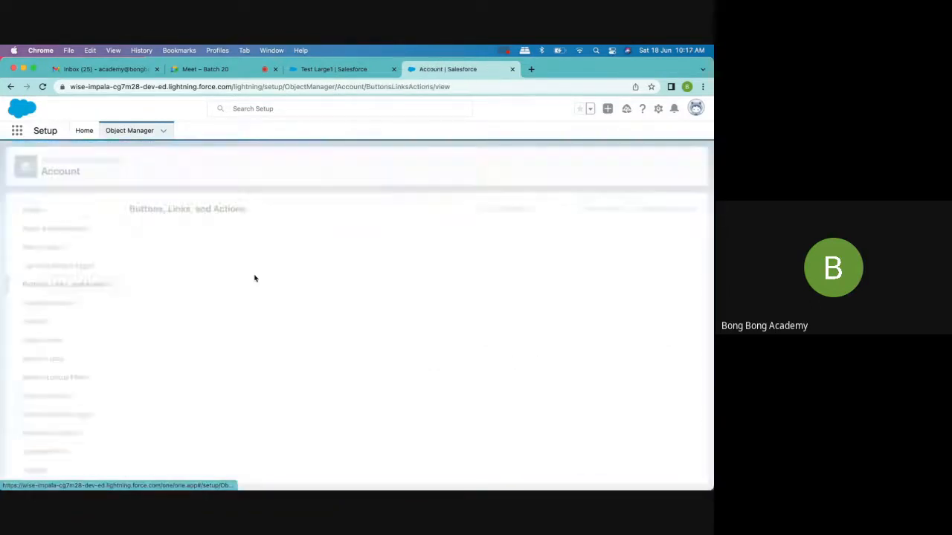
click(522, 209)
text(manu)
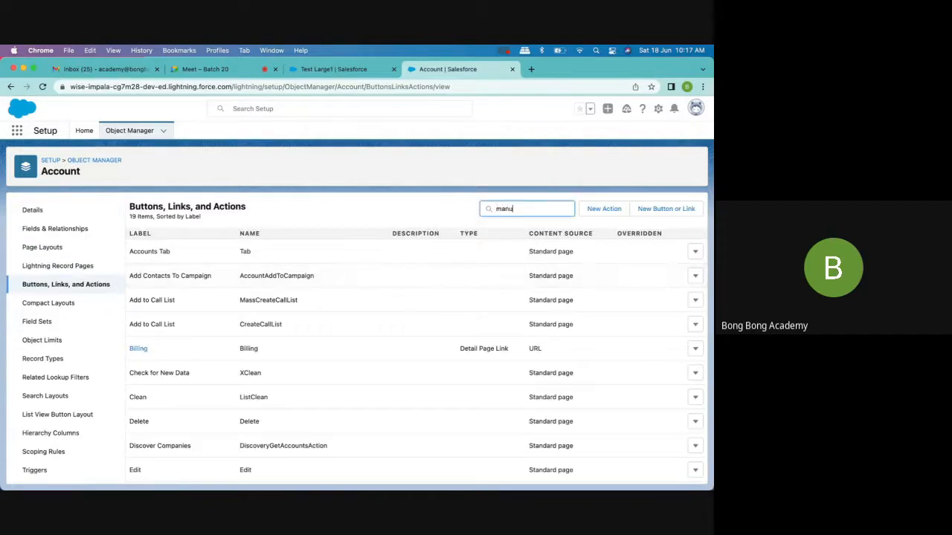
text(al)
key(BackSpace)
text(al)
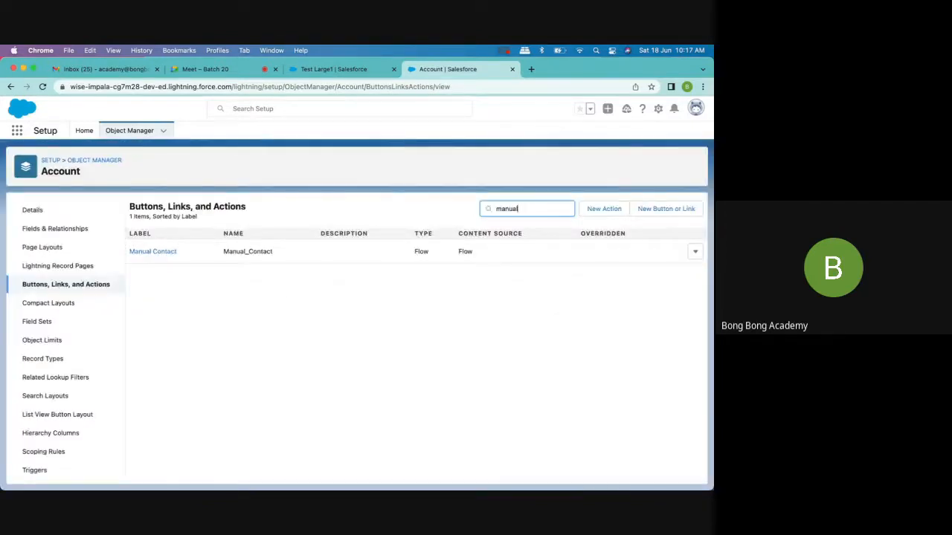
click(153, 253)
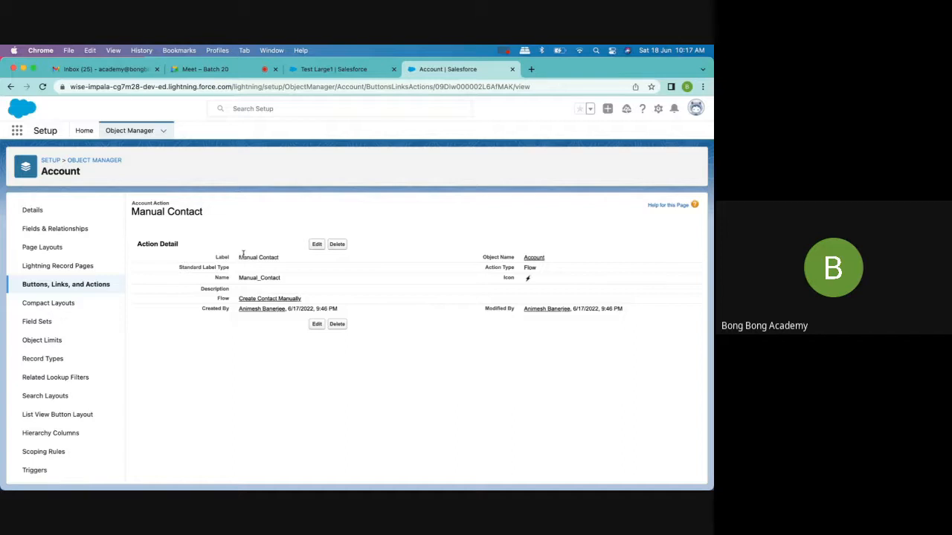
- Examine the Standard Label Type options in the Manual Contact action's edit form, and cancel the edit
click(315, 245)
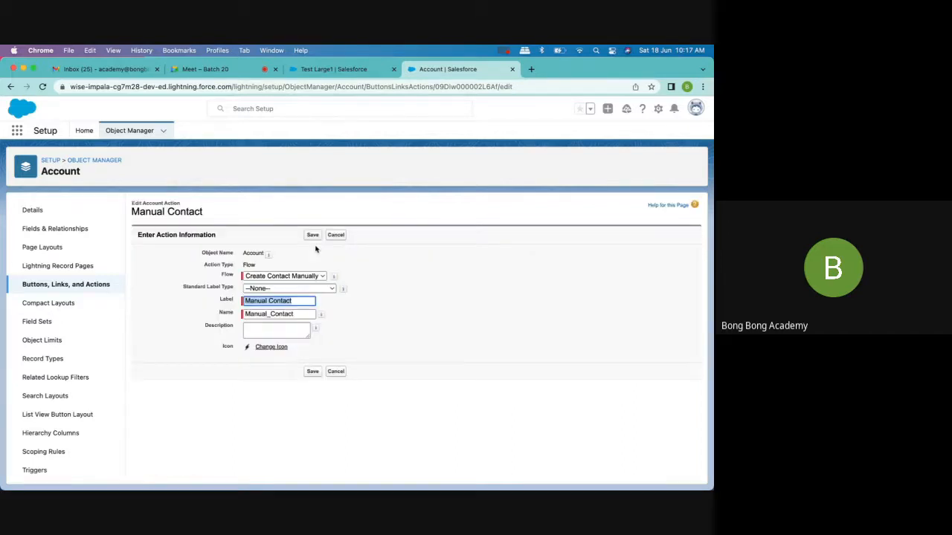
click(326, 290)
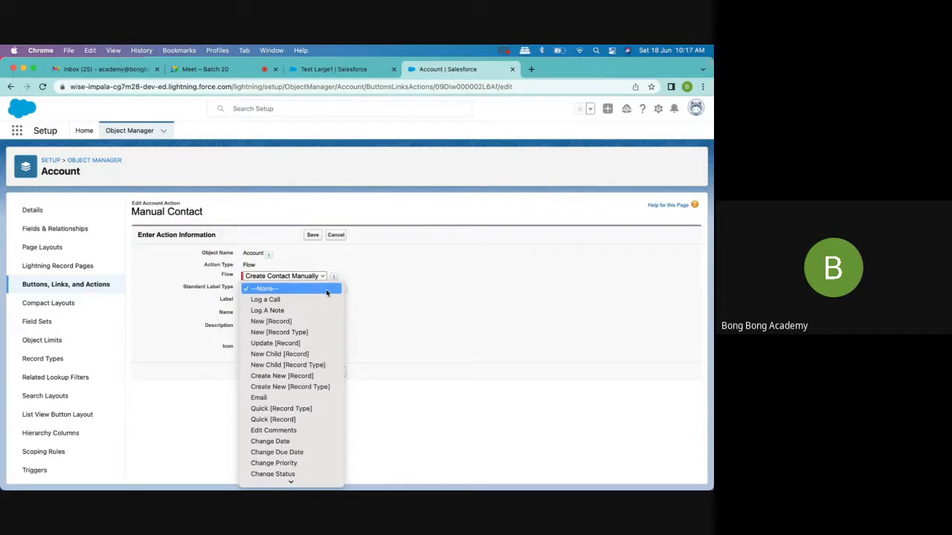
scroll(325, 292, down, 5)
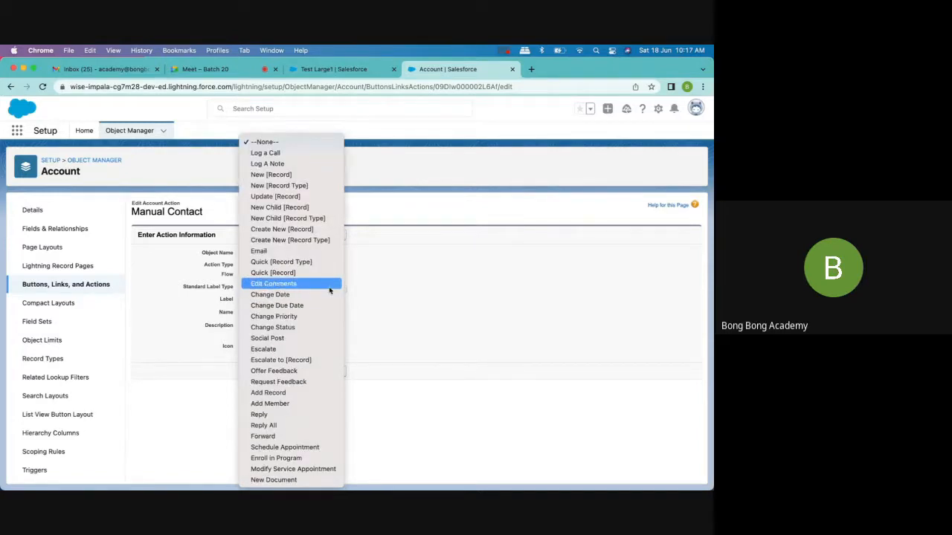
click(417, 276)
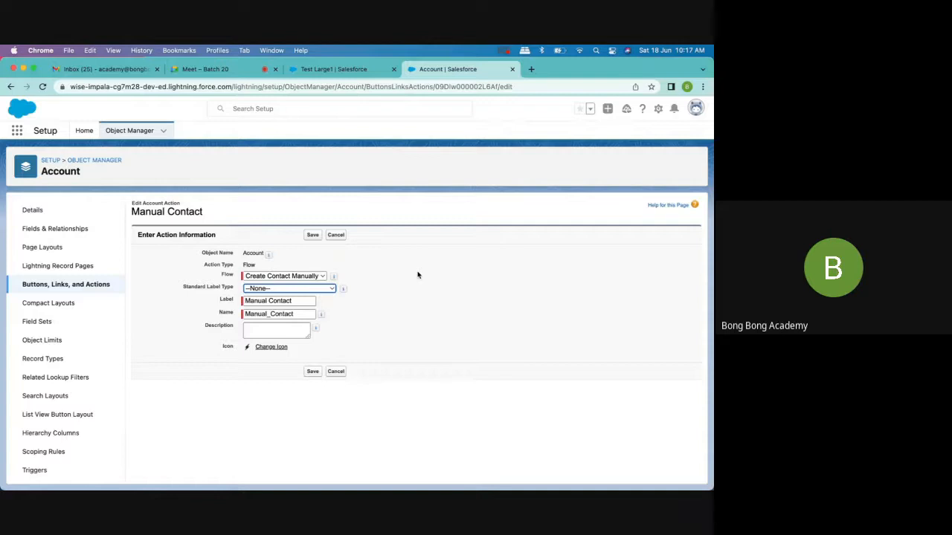
click(273, 289)
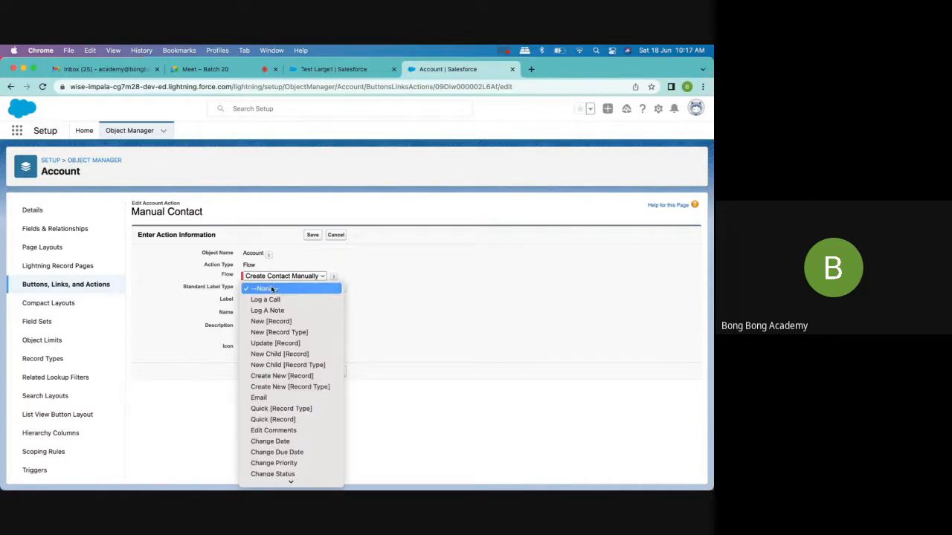
scroll(273, 290, down, 5)
click(364, 241)
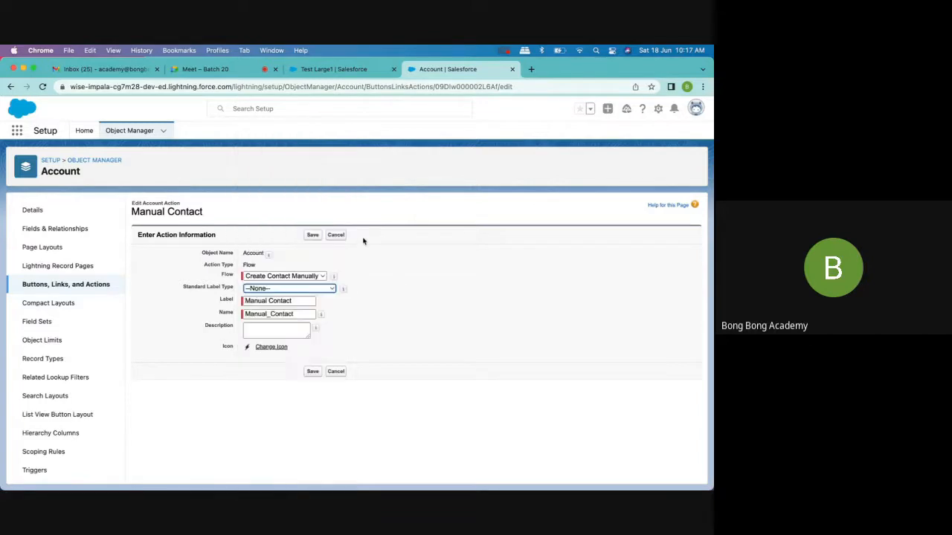
click(338, 236)
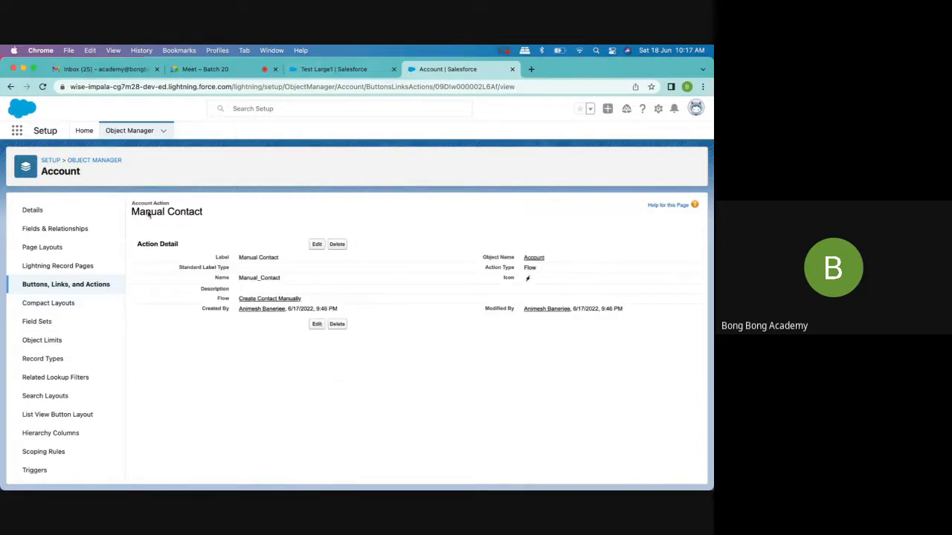
- Open the Account (Sales) Layout page layout for editing and check its available Buttons, Custom Links and Quick Actions for Manual Contact
click(49, 251)
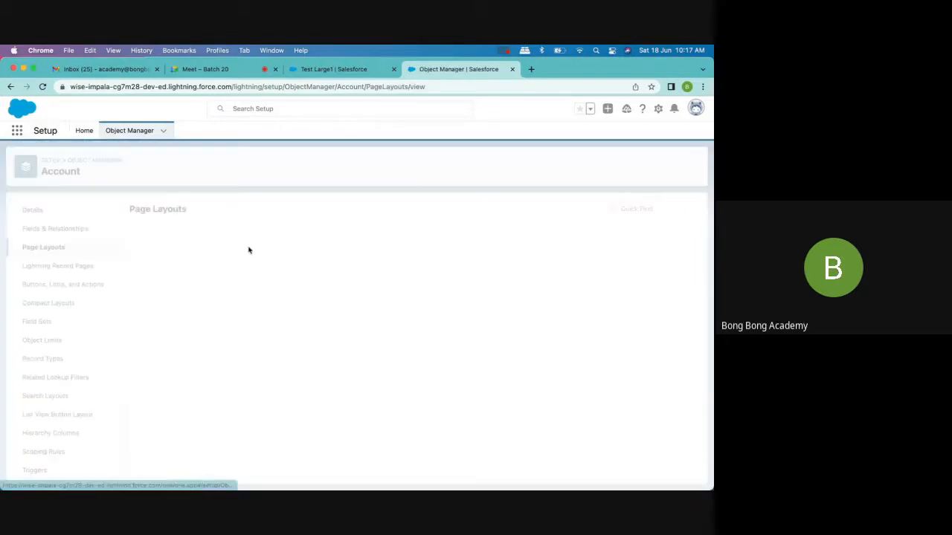
click(175, 280)
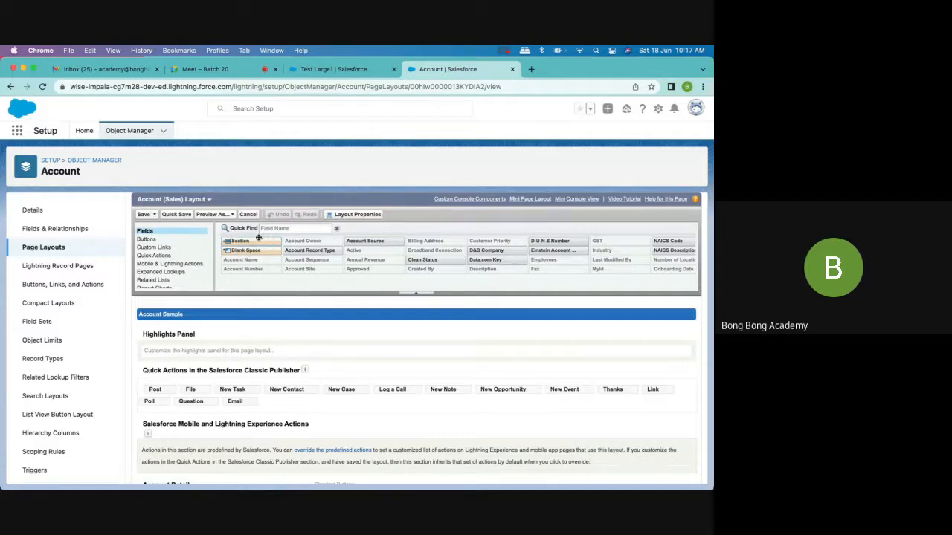
click(162, 240)
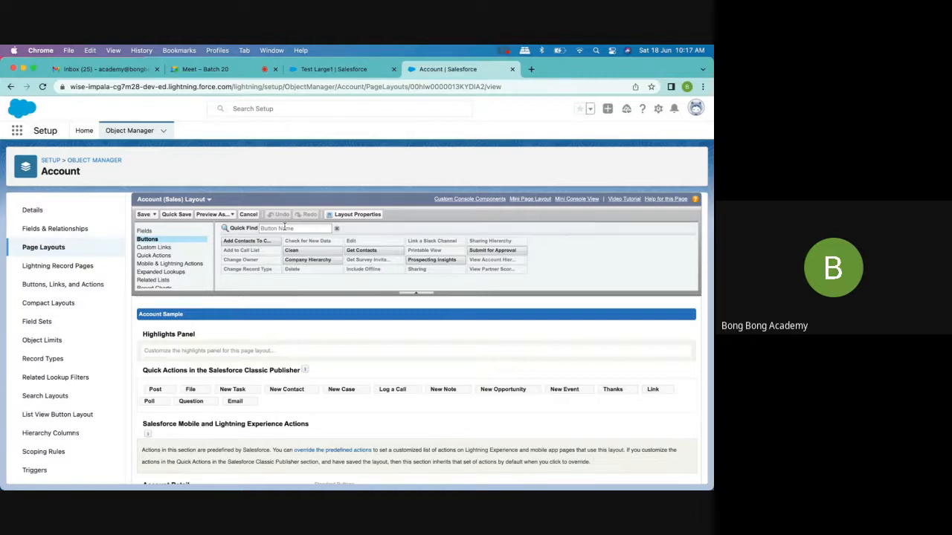
click(168, 247)
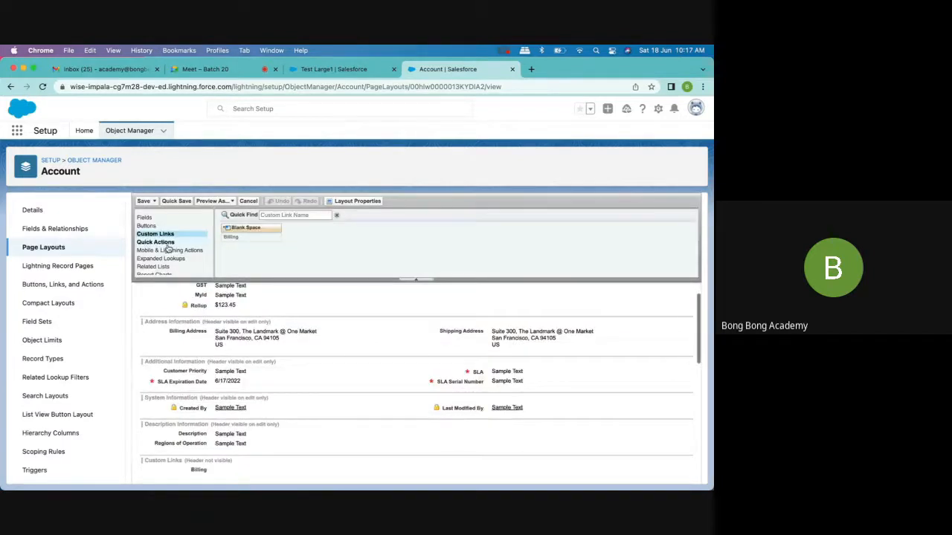
click(166, 244)
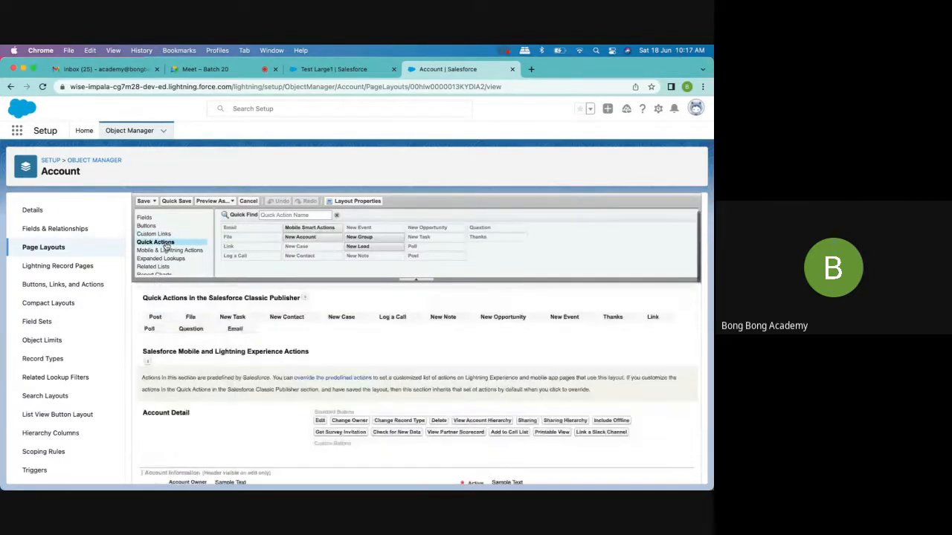
- Search the layout's Mobile & Lightning Actions for the Manual Contact action using "manu" and locate the corresponding actions section
click(165, 250)
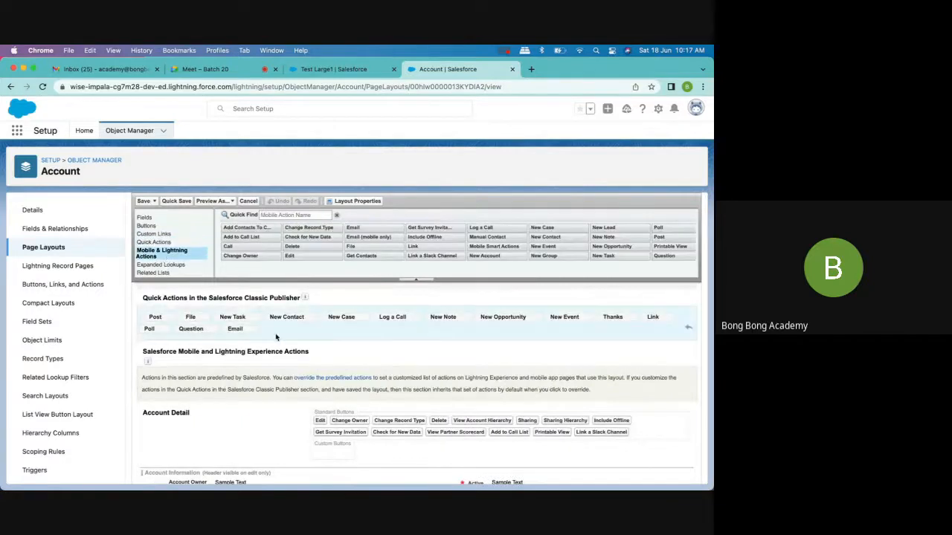
click(269, 215)
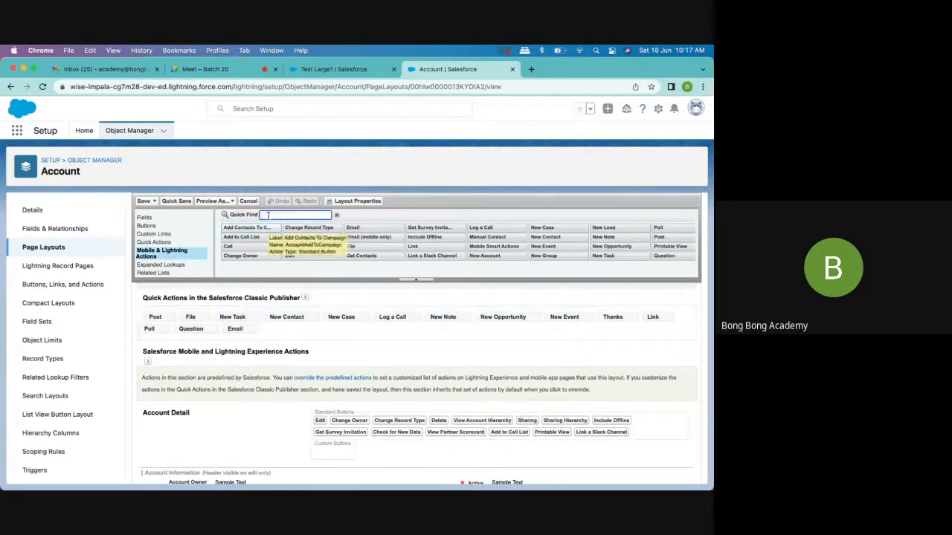
text(manu)
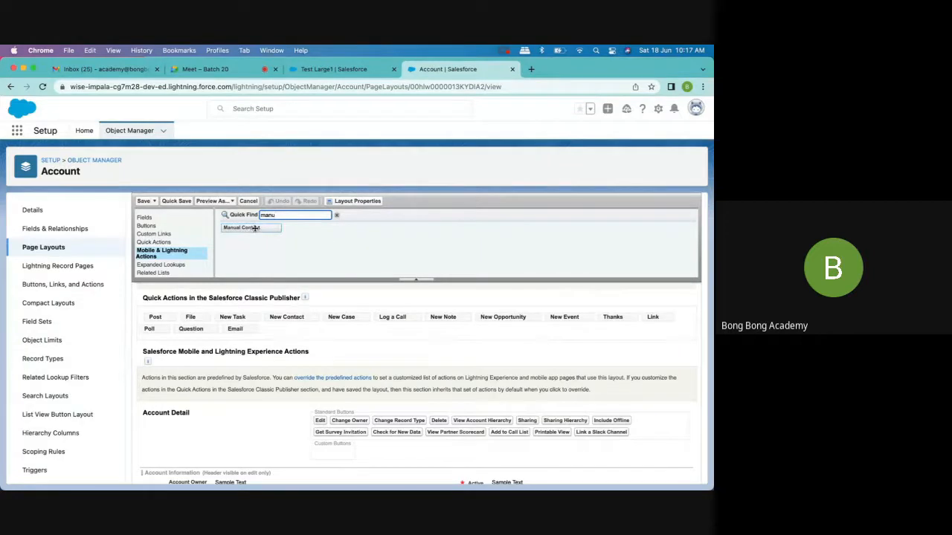
scroll(354, 364, up, 1)
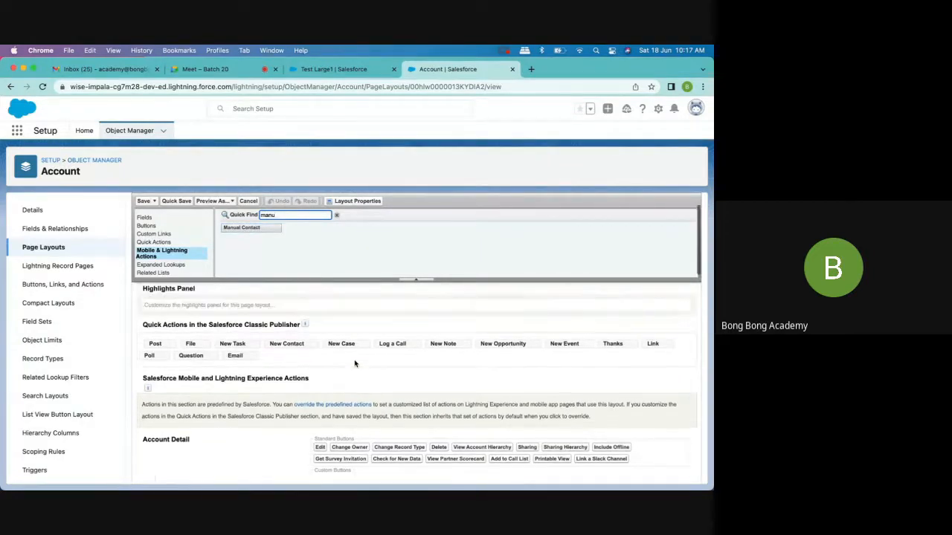
scroll(355, 364, down, 1)
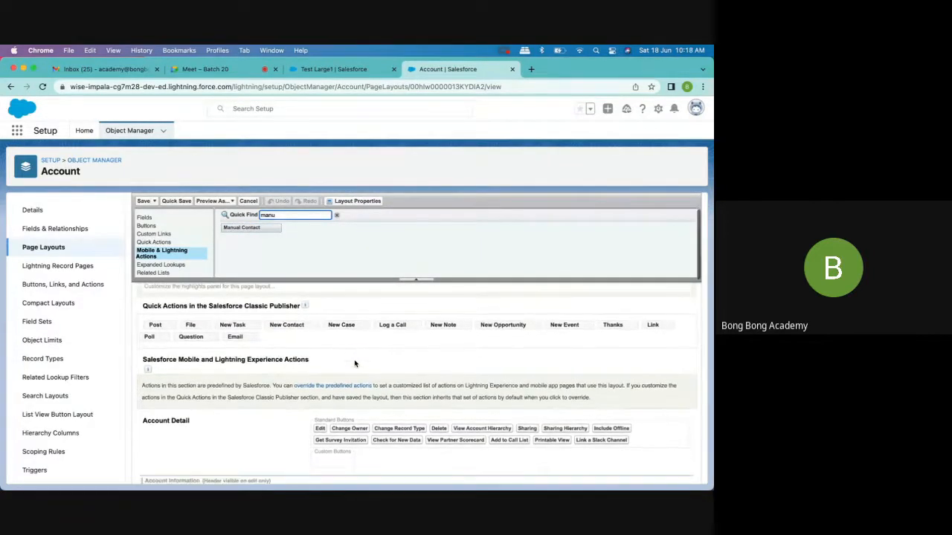
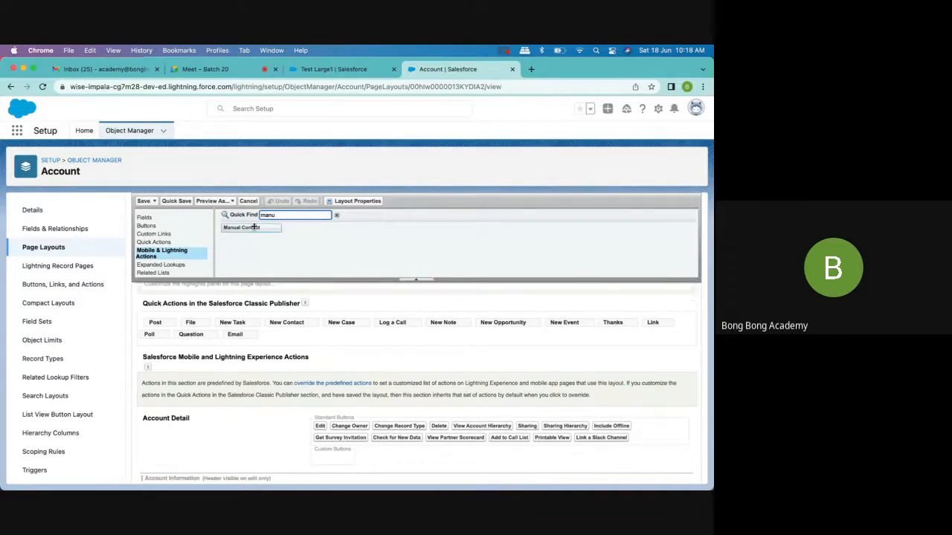
- Add the Manual Contact action to the end of the Salesforce Mobile and Lightning Experience Actions section and save the layout
mouse_move(254, 228)
mouse_down()
mouse_move(309, 376)
mouse_move(250, 255)
mouse_move(266, 225)
mouse_up()
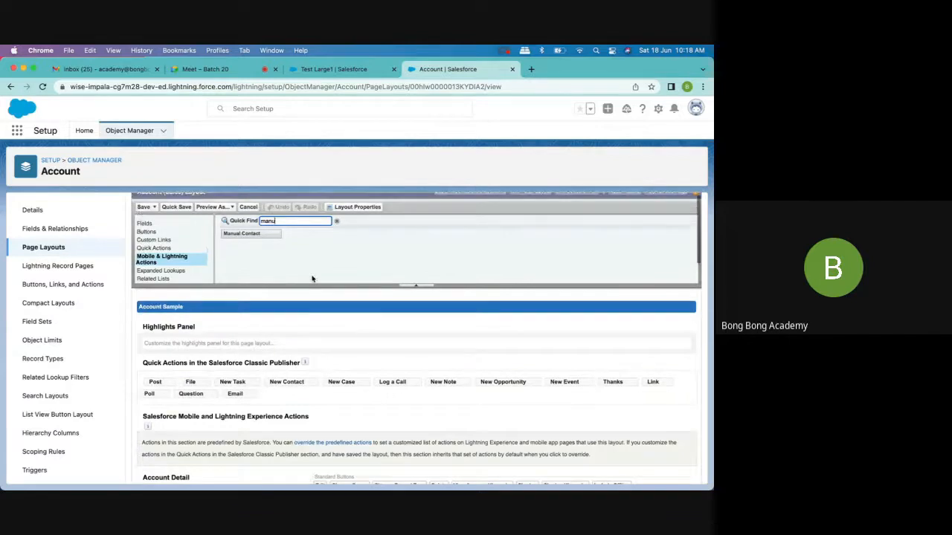
scroll(300, 402, down, 2)
click(245, 228)
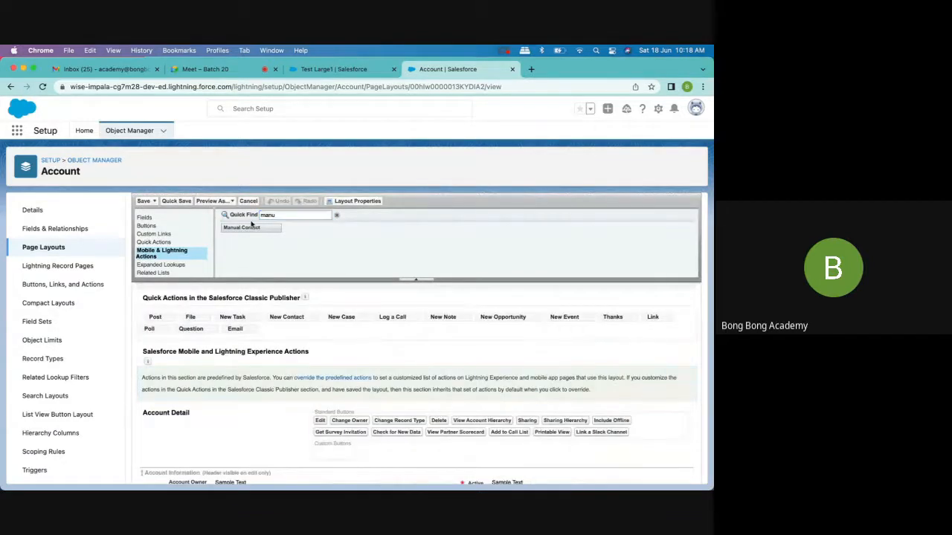
drag(245, 228, 330, 453)
drag(253, 228, 330, 380)
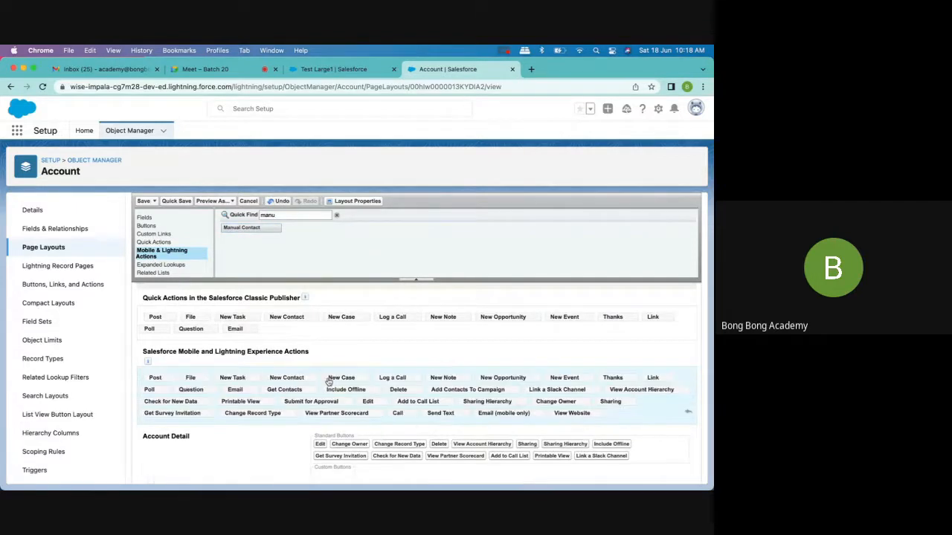
drag(241, 228, 650, 425)
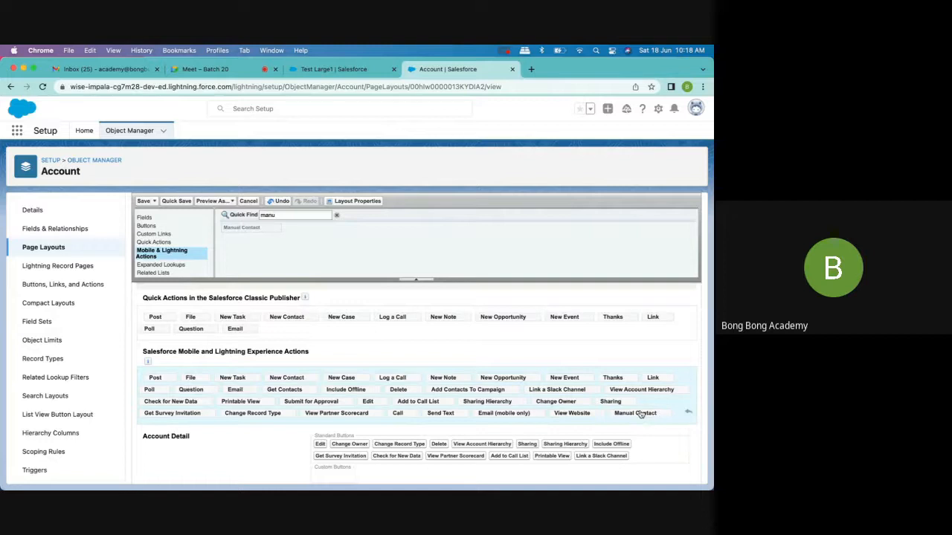
click(142, 201)
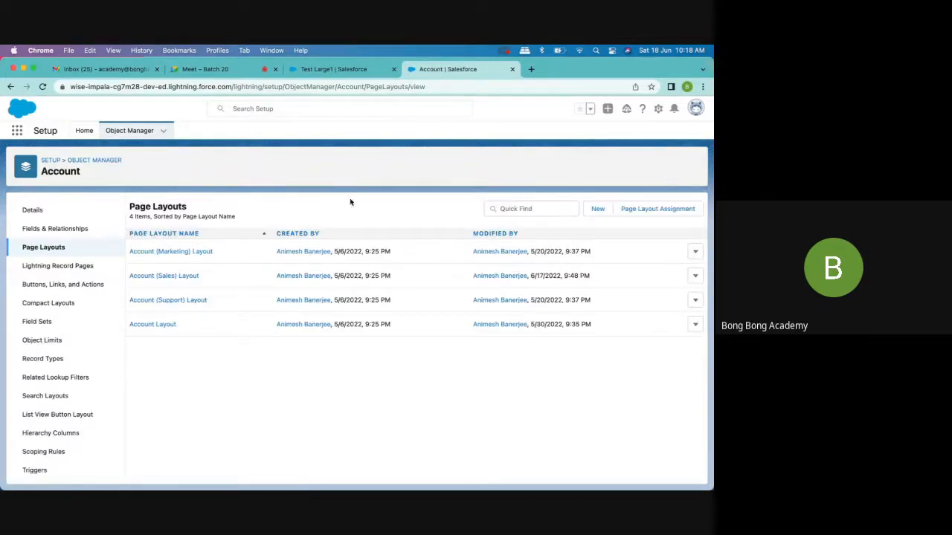
- Return to the Test Large1 account record and reload it
click(345, 72)
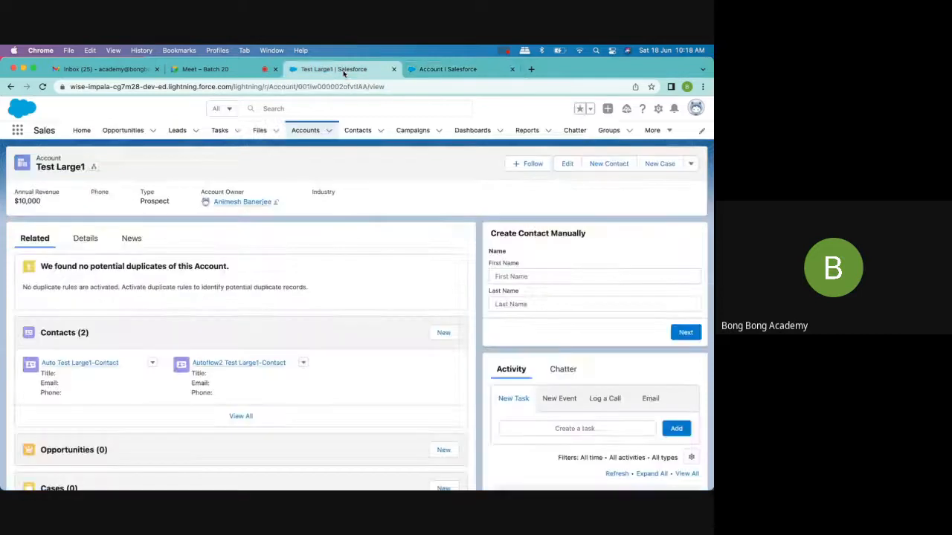
click(43, 87)
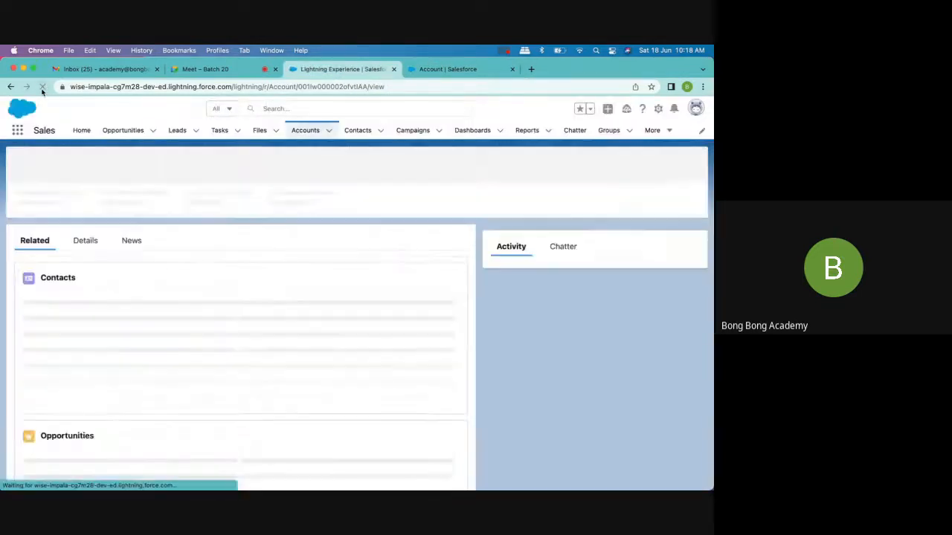
click(329, 133)
click(325, 149)
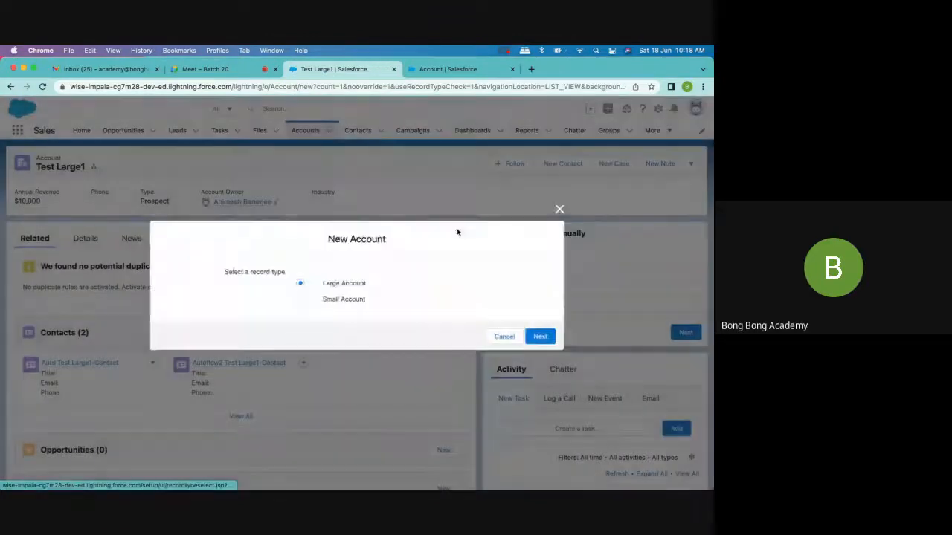
click(540, 336)
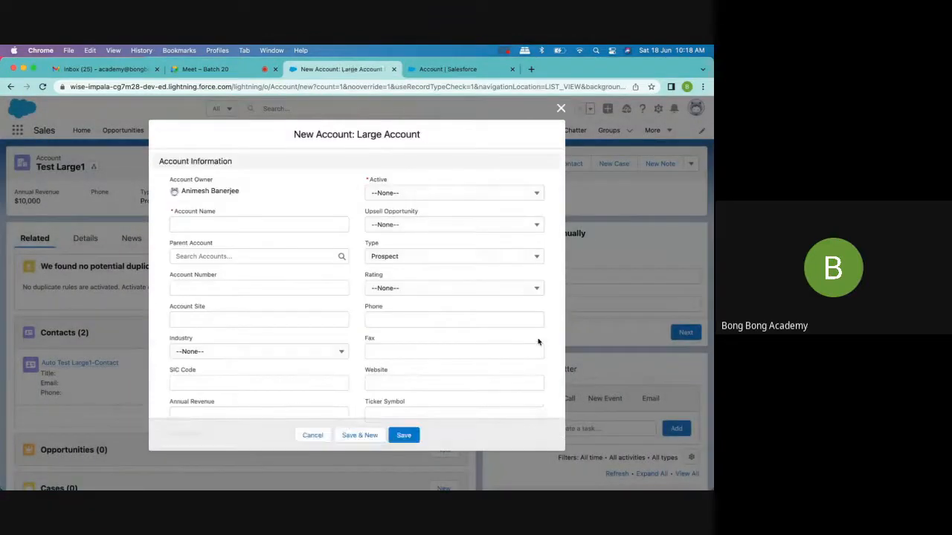
click(560, 109)
- Check the additional actions of the Test Large1 account for Manual Contact, reloading the record and checking again
click(691, 165)
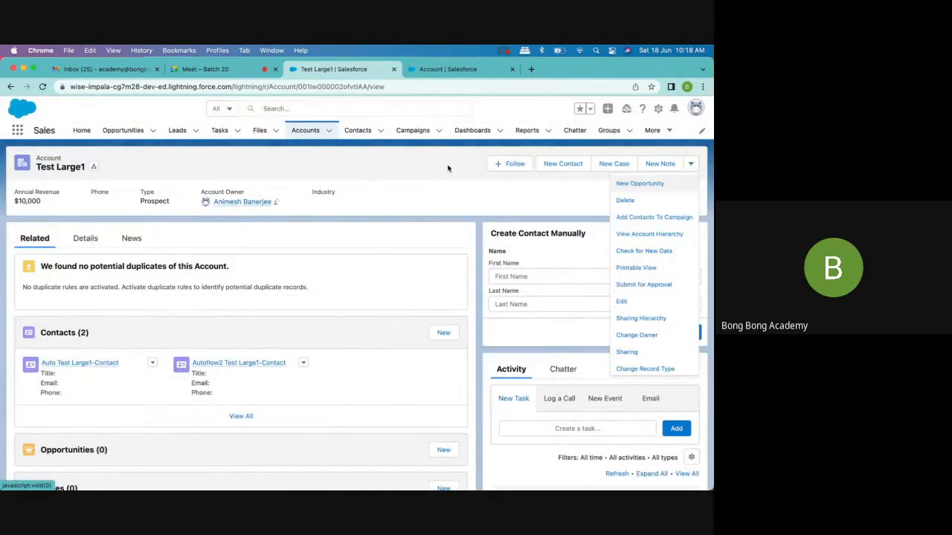
click(42, 87)
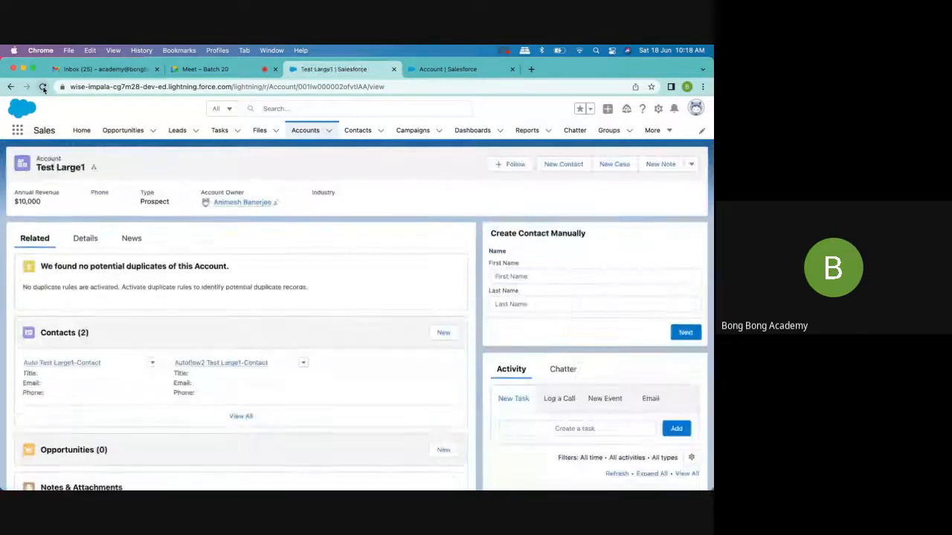
click(692, 170)
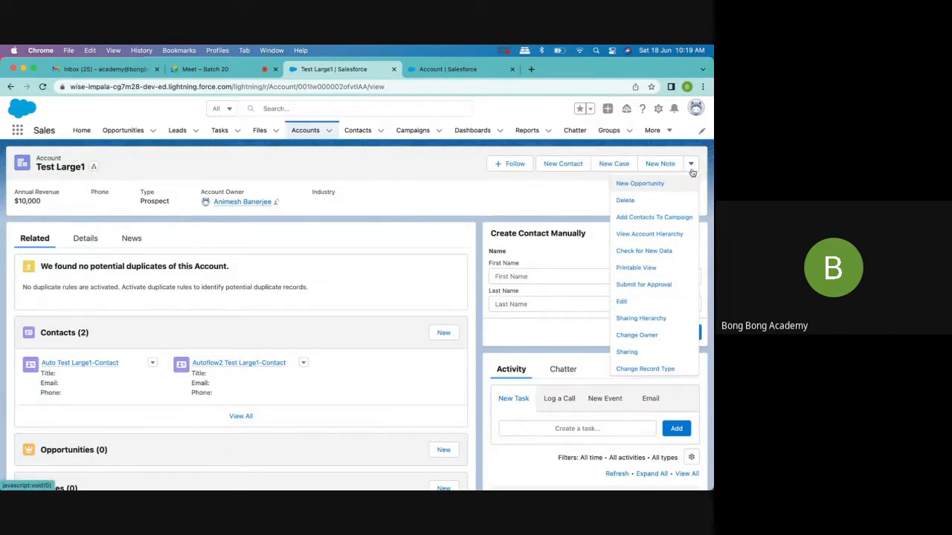
- Reopen the Account (Sales) Layout, move Manual Contact to first place among the Mobile and Lightning Experience actions, and save the layout
click(438, 70)
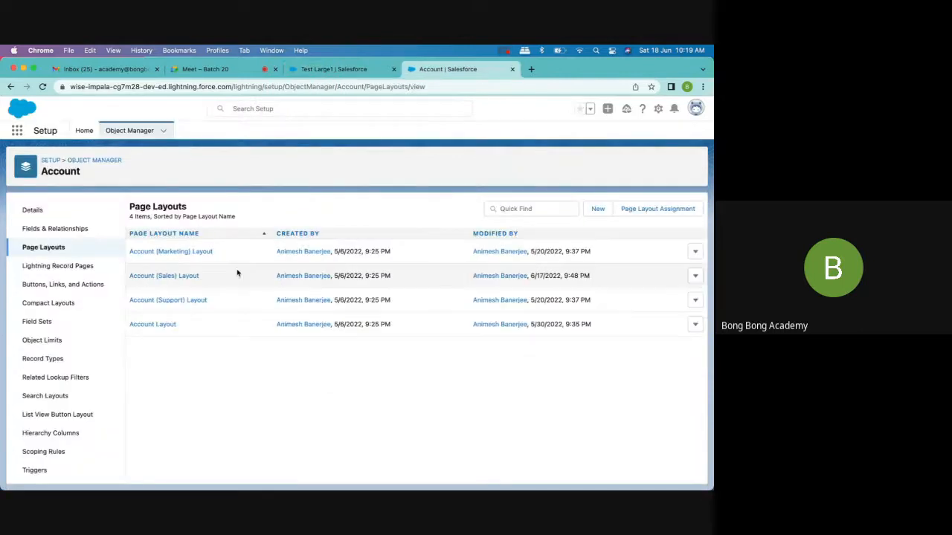
click(157, 277)
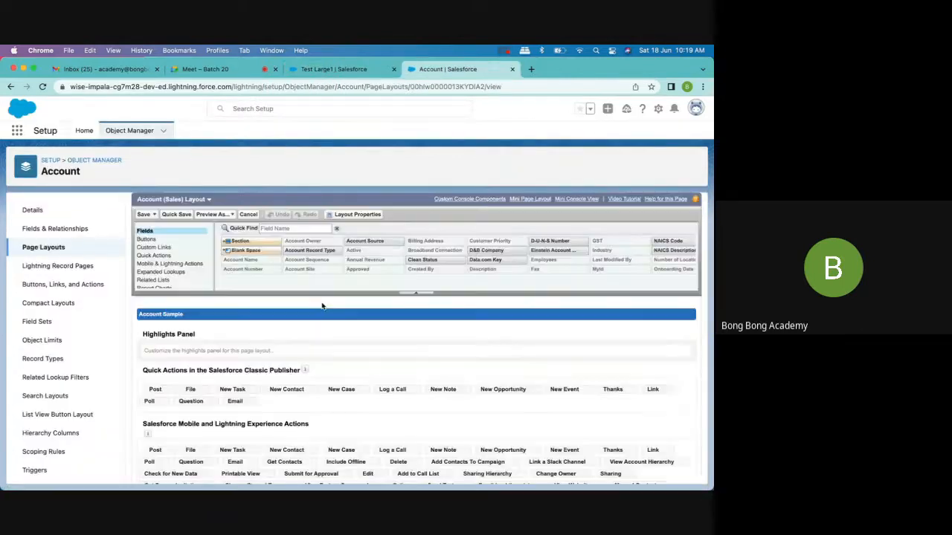
scroll(322, 305, down, 3)
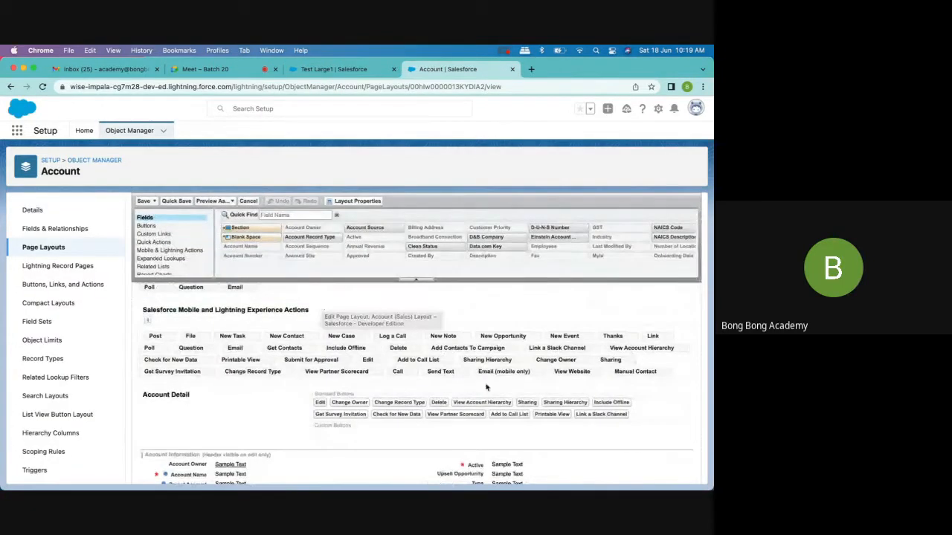
drag(625, 373, 154, 333)
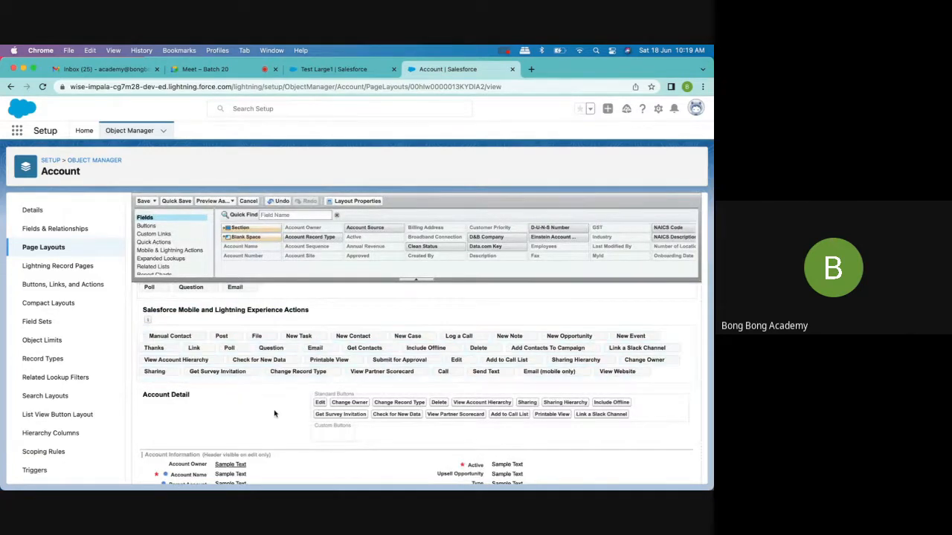
scroll(272, 414, down, 2)
scroll(268, 414, up, 5)
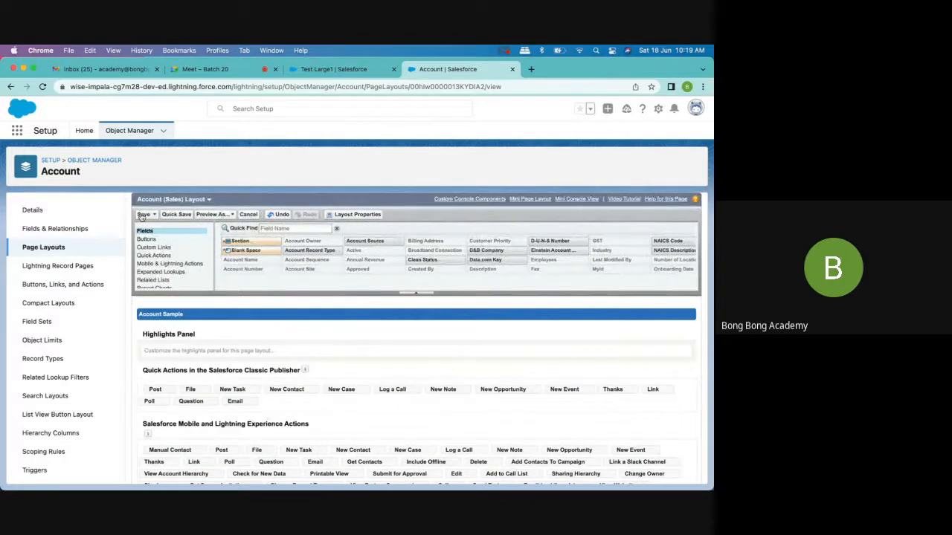
click(142, 215)
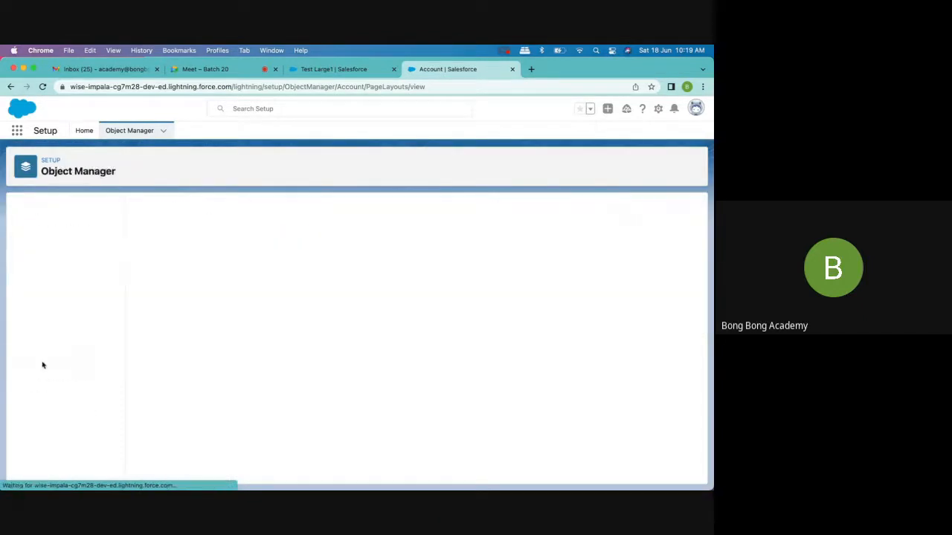
- Examine the page layout assignments of the Account record types across all profiles
click(151, 255)
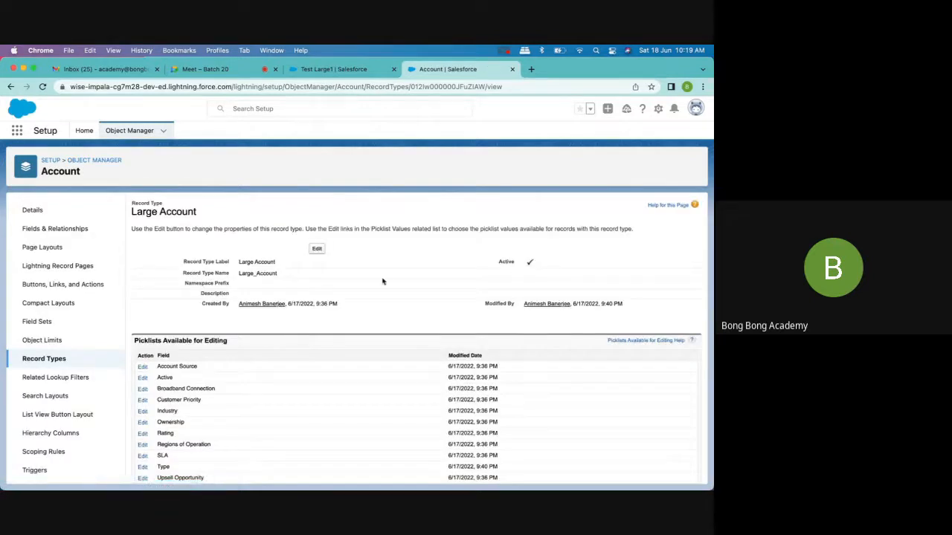
click(52, 362)
click(650, 210)
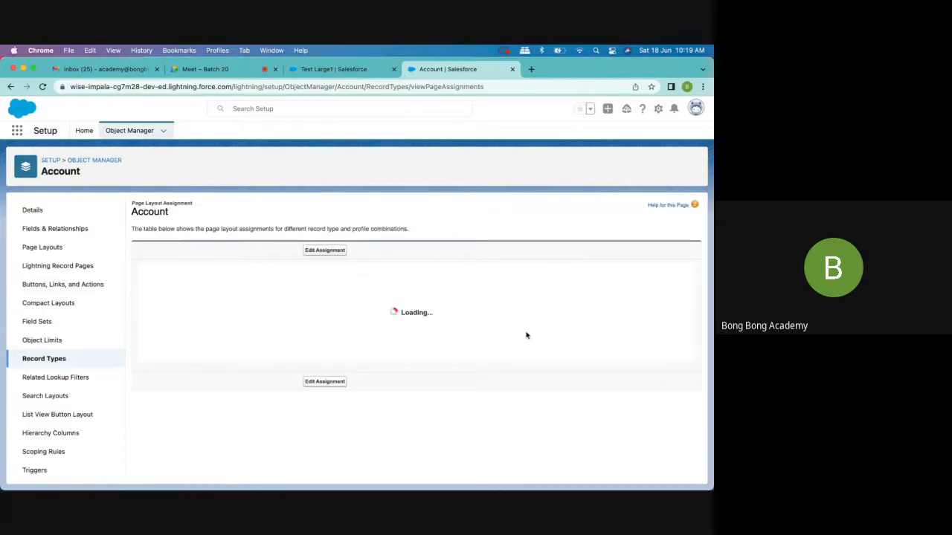
scroll(527, 336, down, 3)
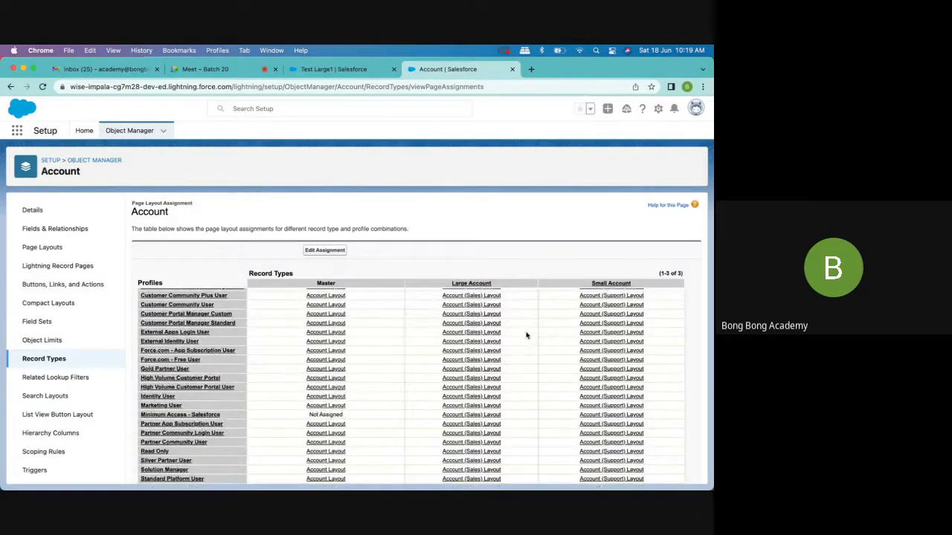
scroll(526, 335, down, 2)
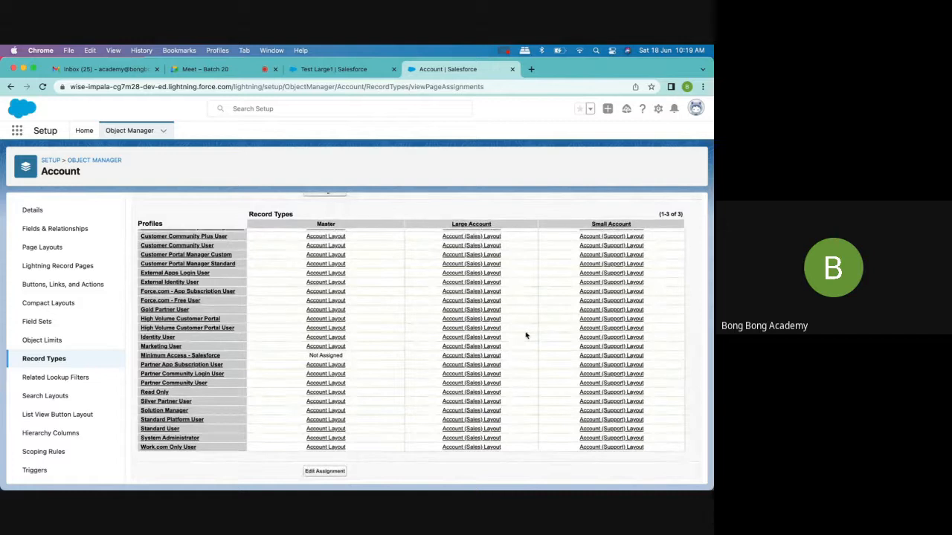
- Reload the Test Large1 account and create a contact through its Manual Contact action with first name Test and last name Again
click(331, 69)
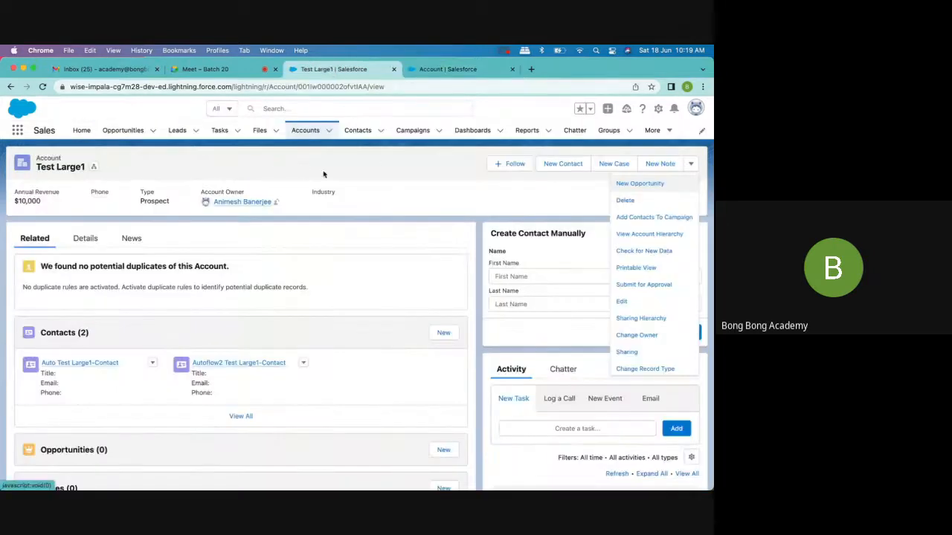
click(43, 87)
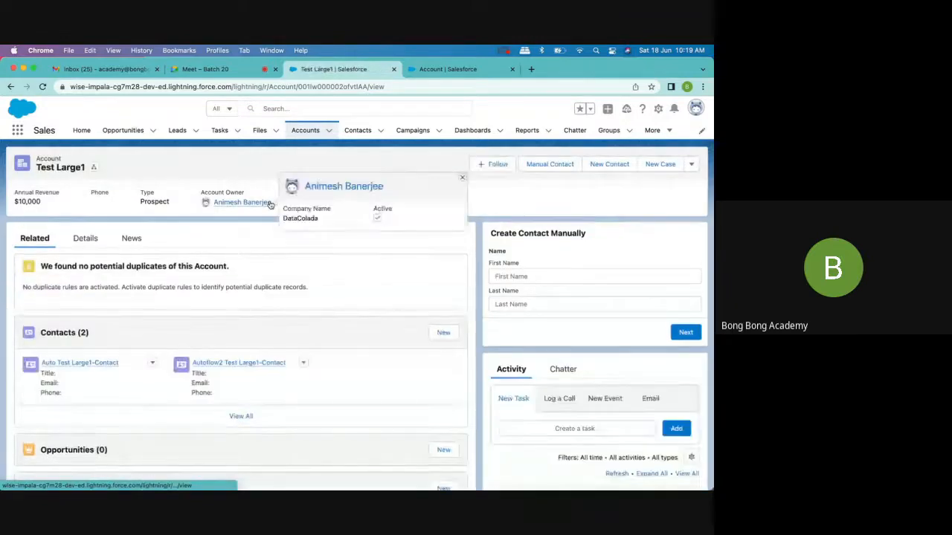
click(546, 165)
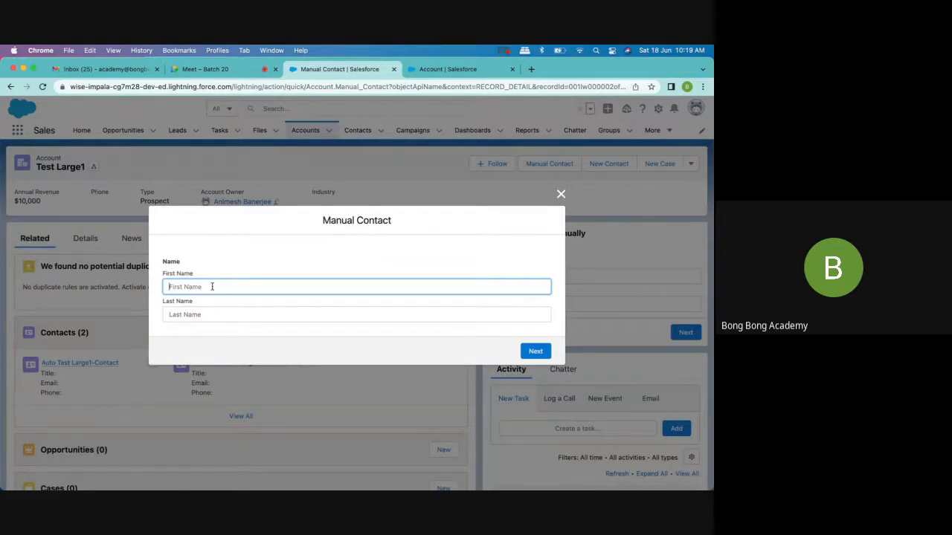
text(Test)
key(Tab)
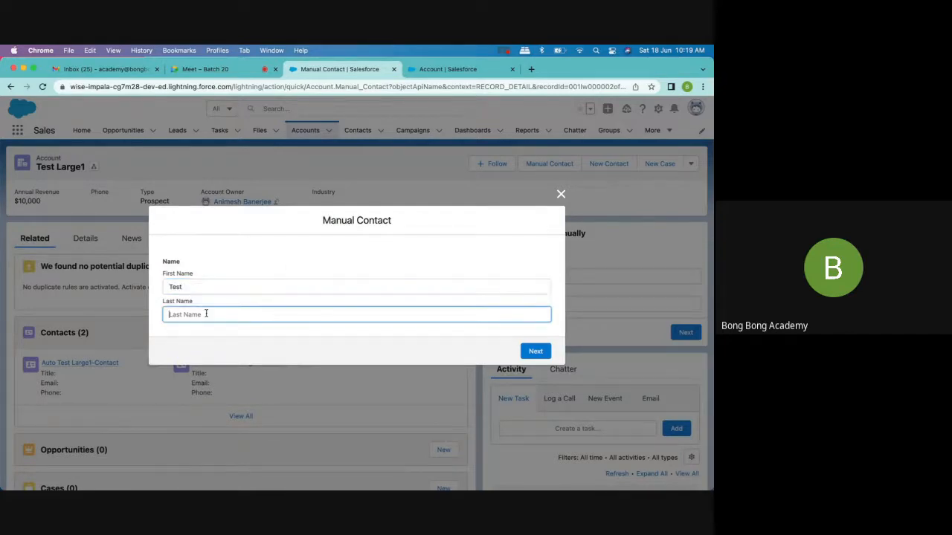
text(Again)
click(533, 351)
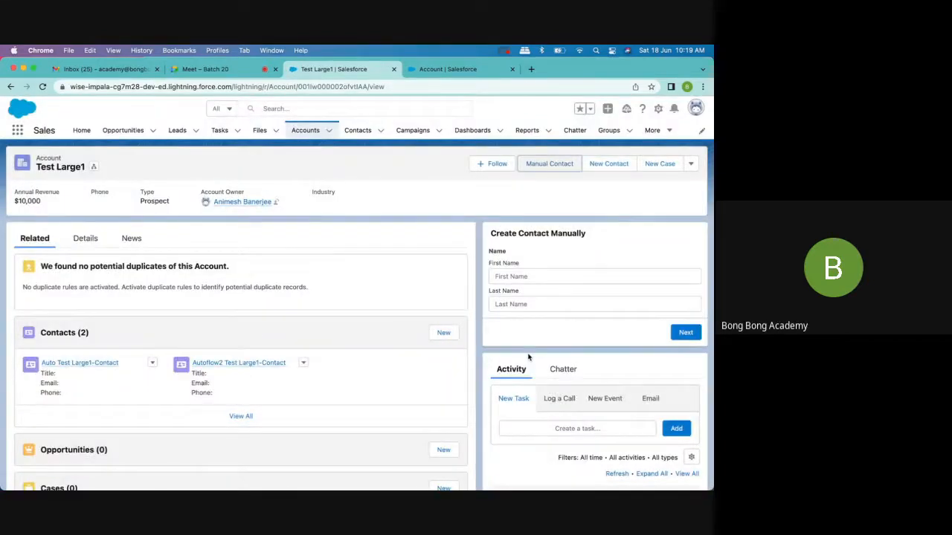
- Check all related contacts of Test Large1 and the recently viewed contacts for the newly created contact
click(236, 416)
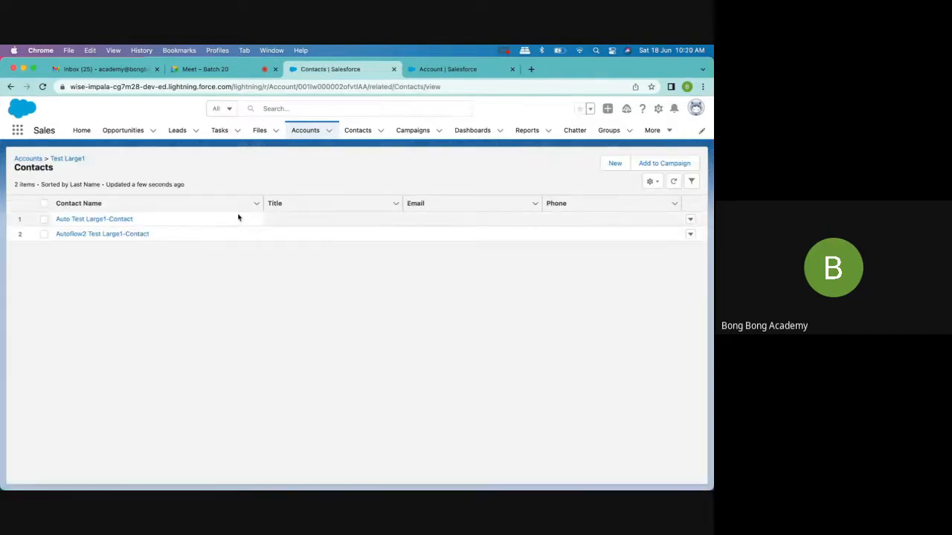
click(306, 130)
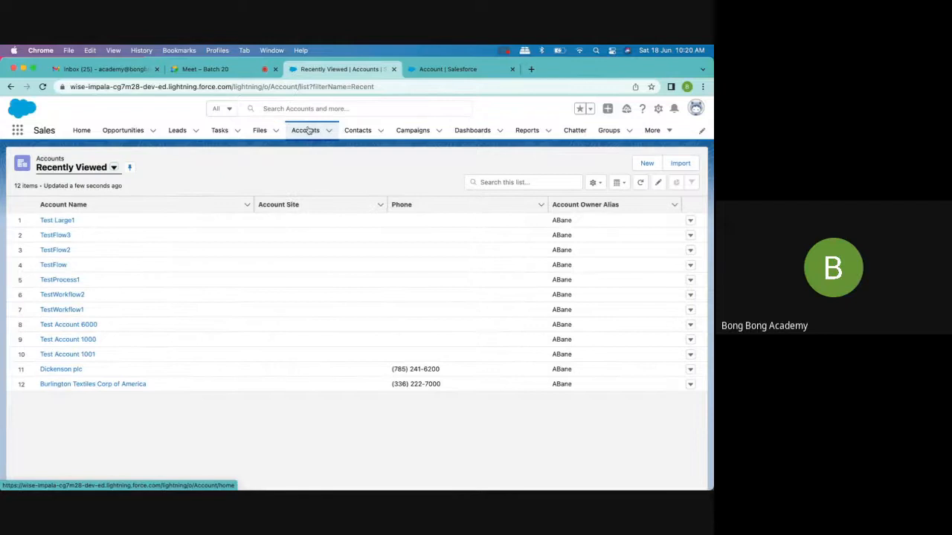
click(363, 132)
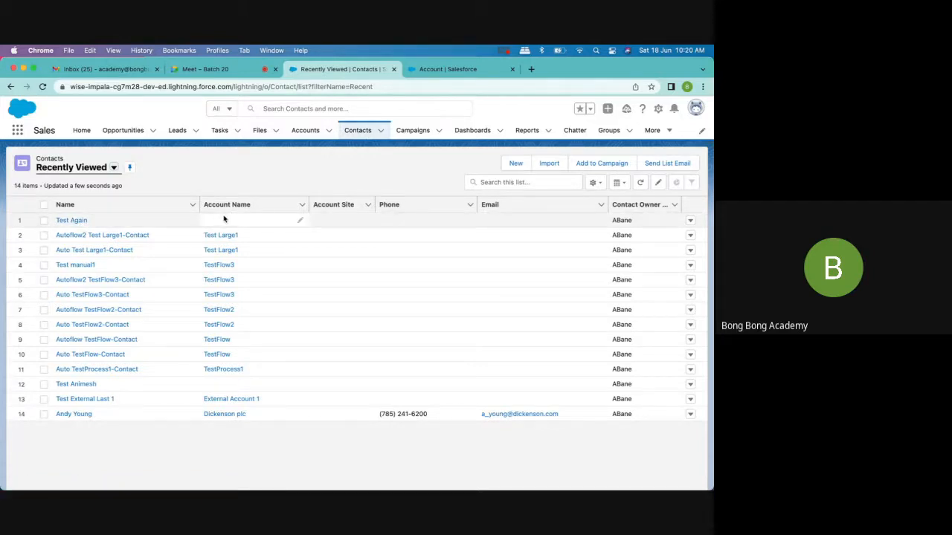
- Search the Account object's buttons, links and actions in Setup for "manual" and open the Manual Contact action for editing
click(457, 71)
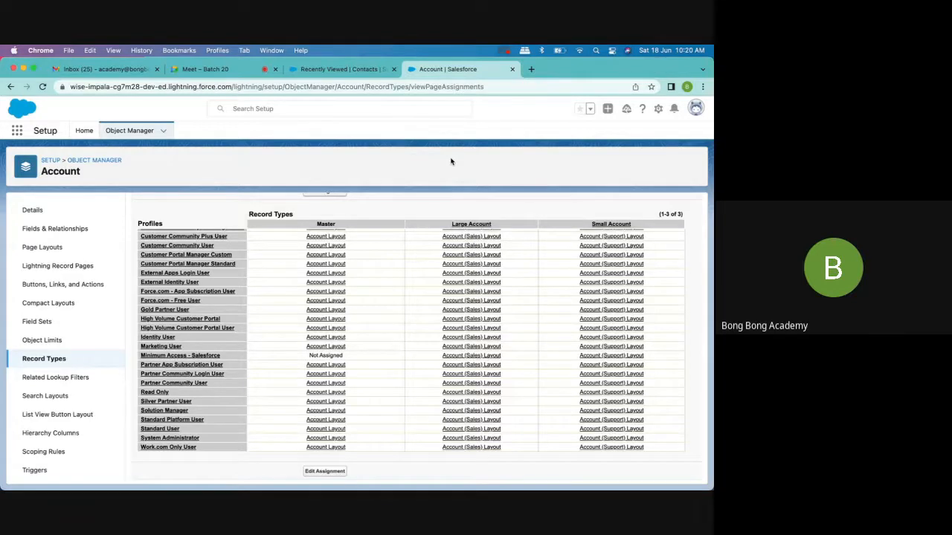
click(52, 284)
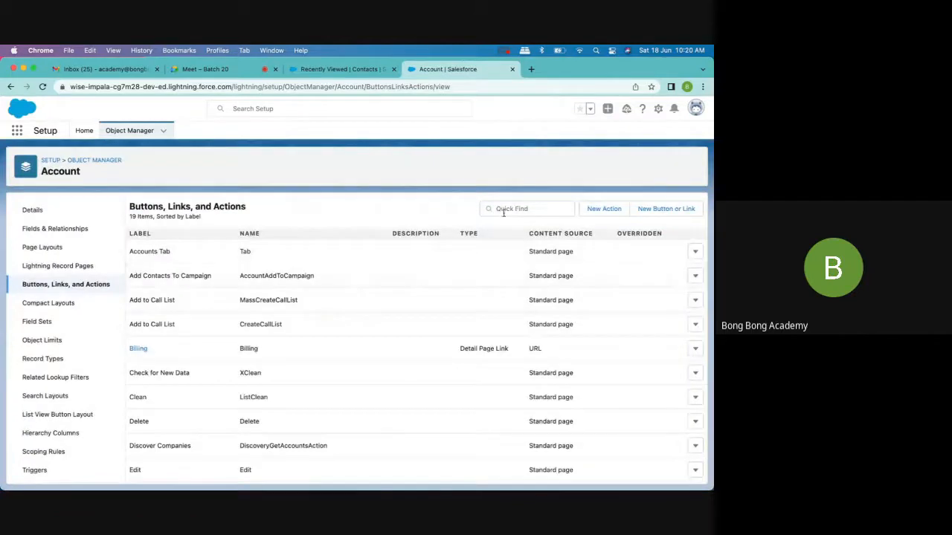
click(504, 211)
text(manual)
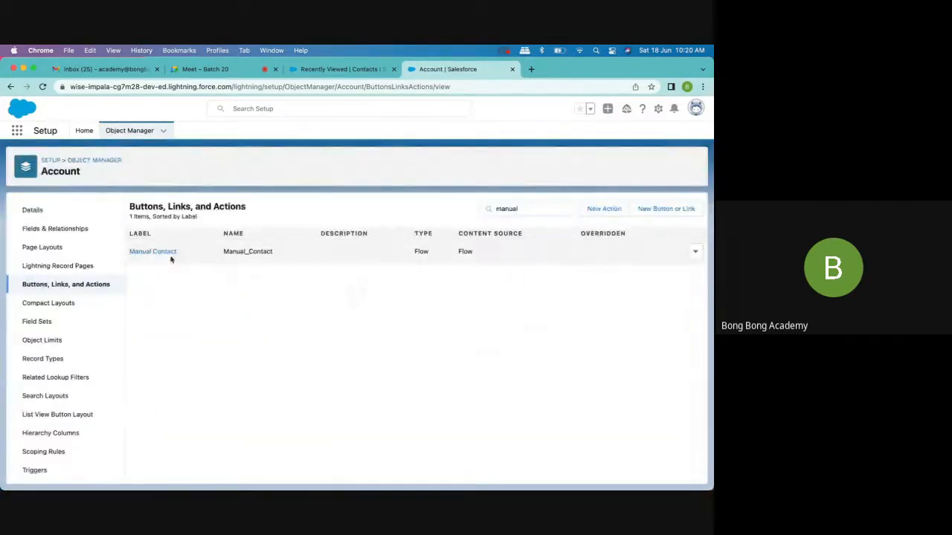
click(170, 257)
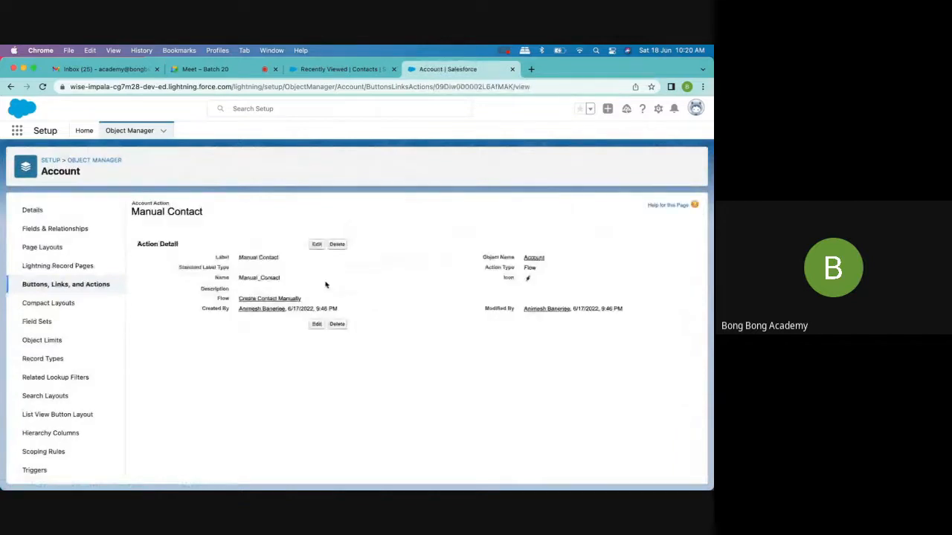
click(316, 245)
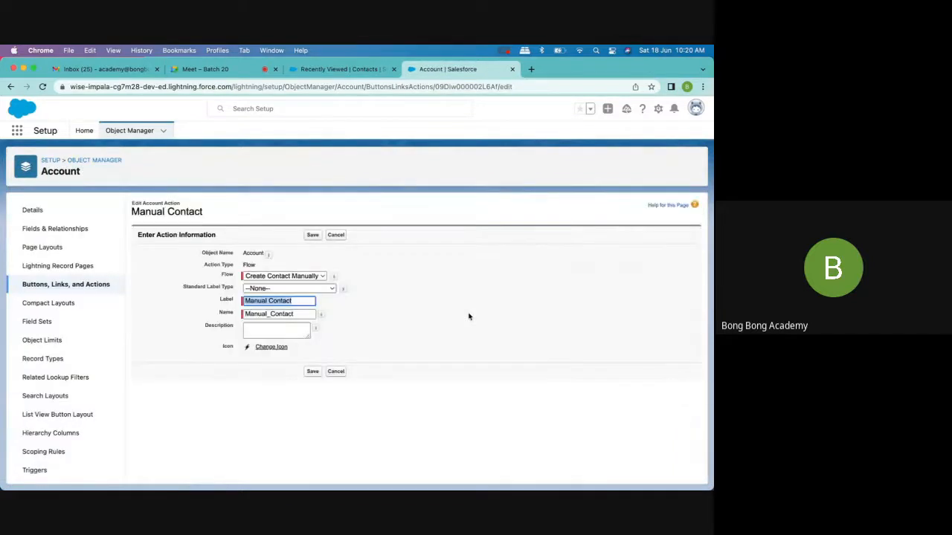
- Cancel editing the Manual Contact action and search Google for "recordid in flow" in a new browser tab
click(340, 374)
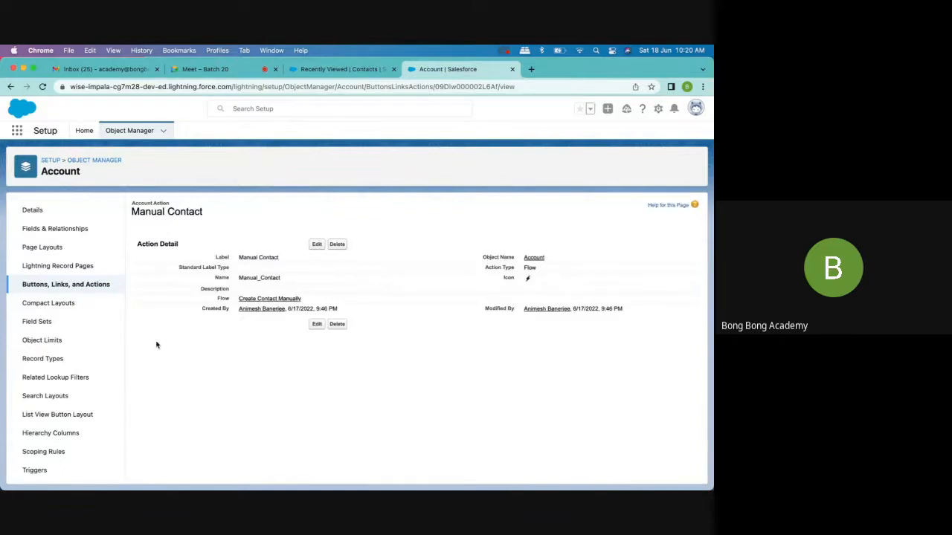
click(530, 69)
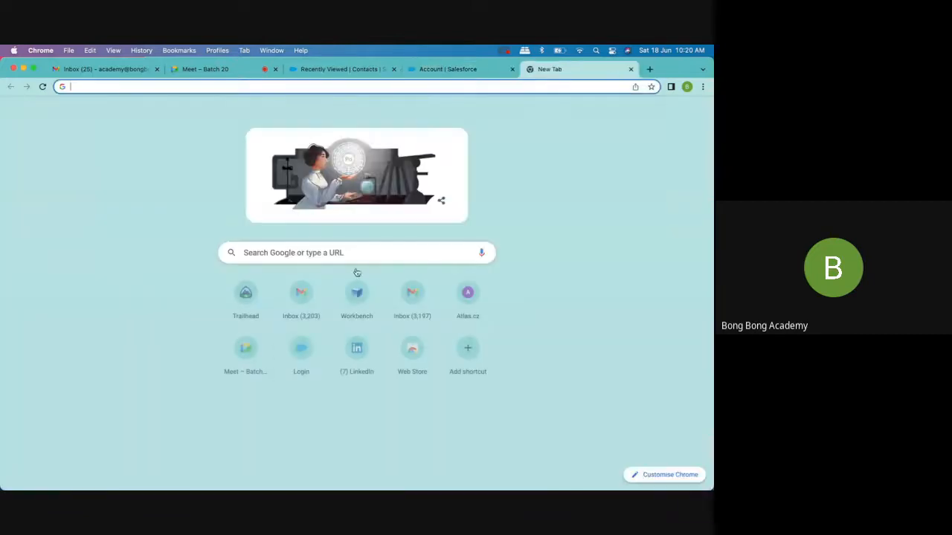
click(242, 255)
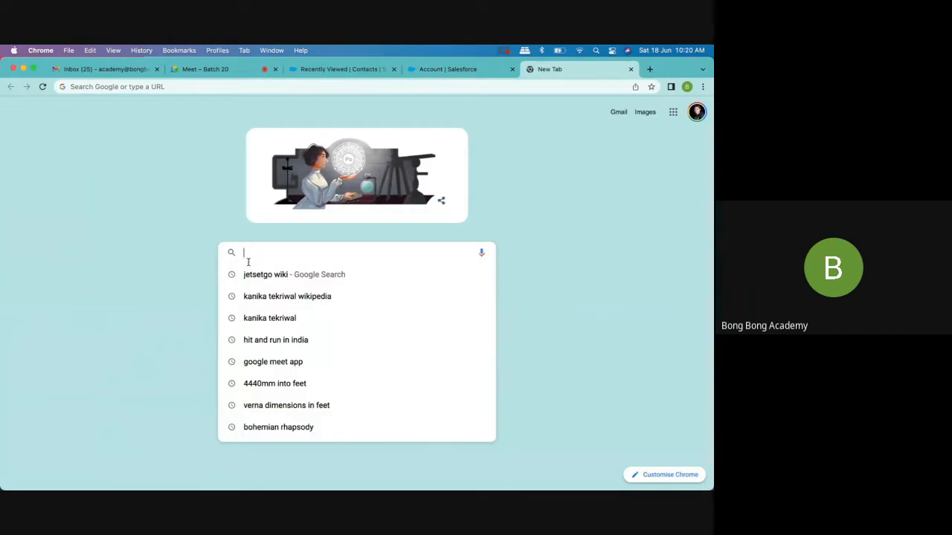
text(record)
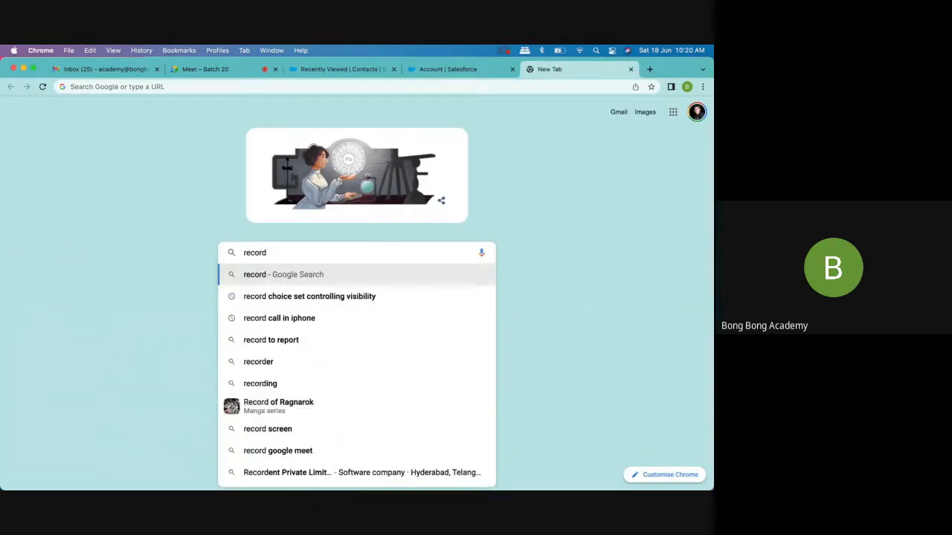
text(id)
key(Return)
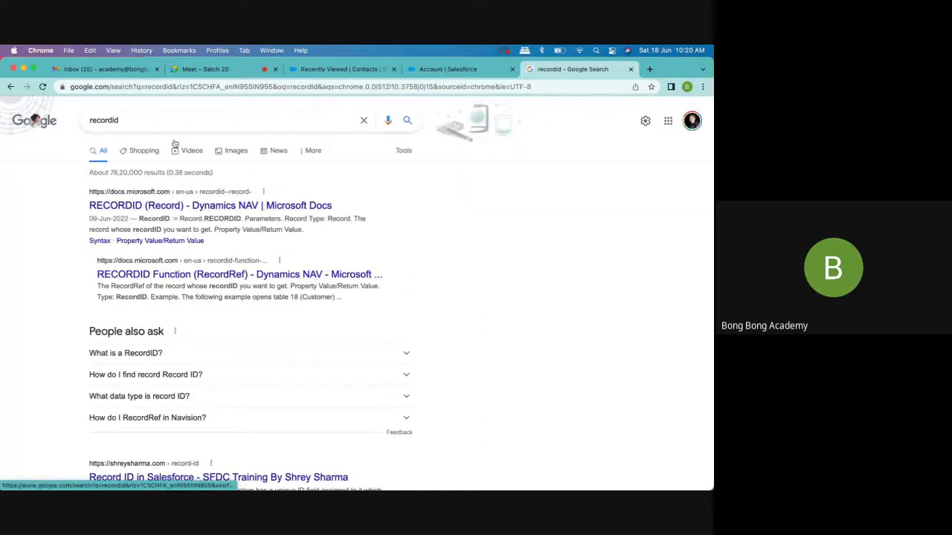
click(155, 122)
text(in flow)
key(Return)
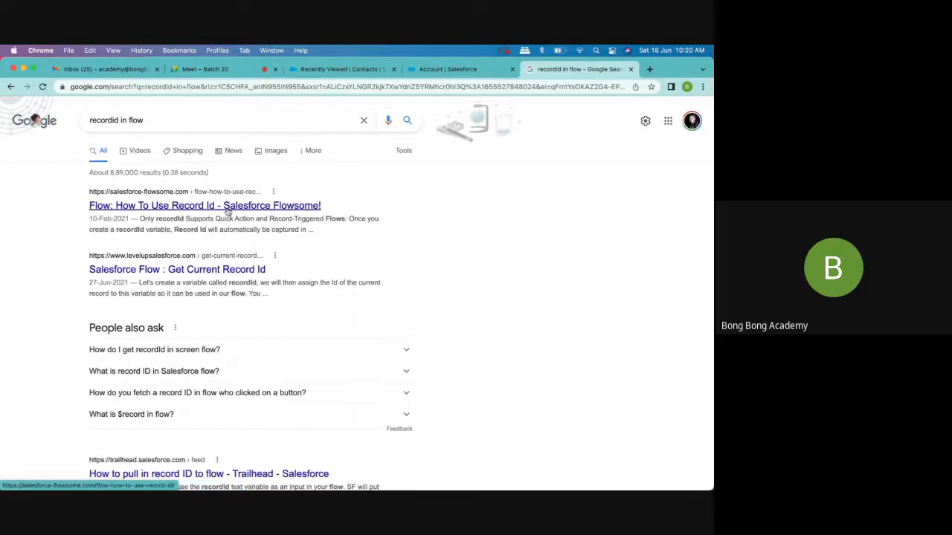
- Read the Salesforce Flowsome article on using Record Id, comparing custom input variables with the recordId variable, and close it
click(228, 212)
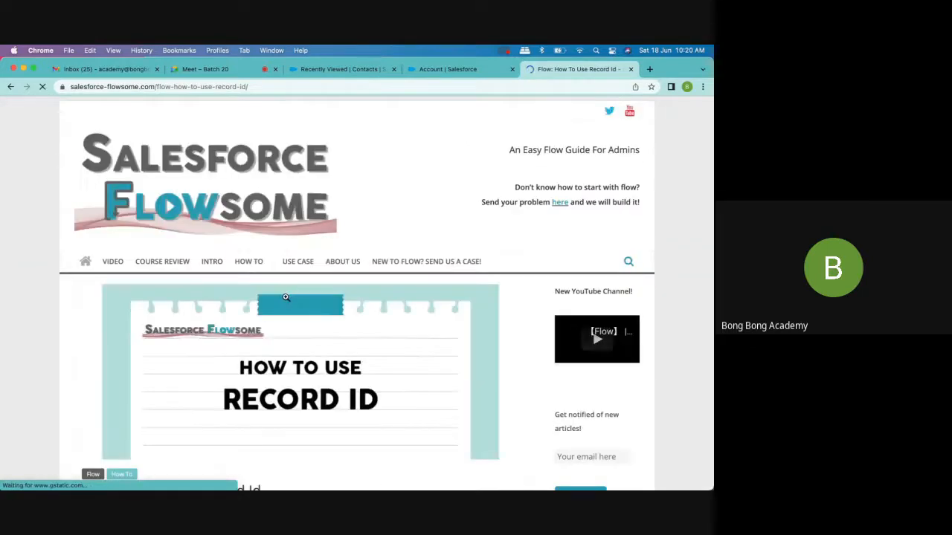
scroll(284, 296, down, 10)
scroll(285, 297, up, 1)
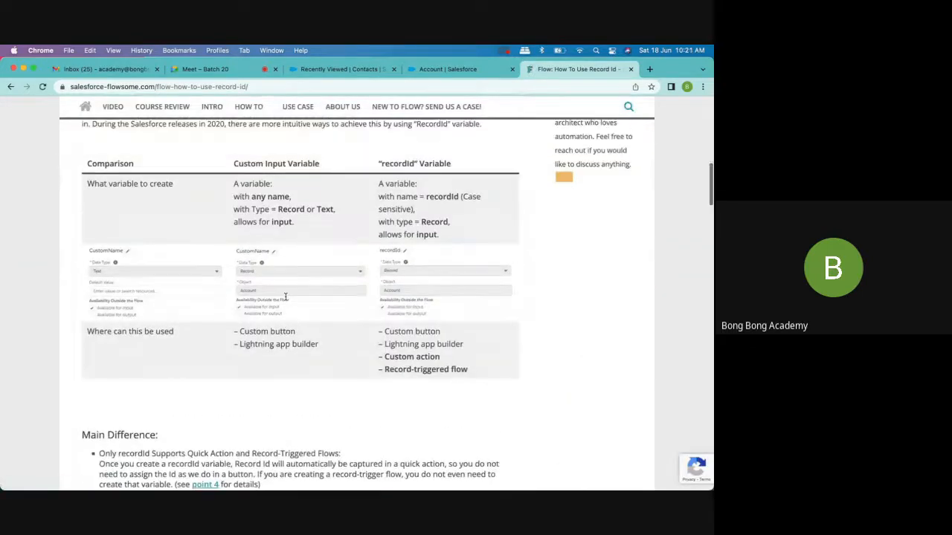
scroll(285, 299, down, 5)
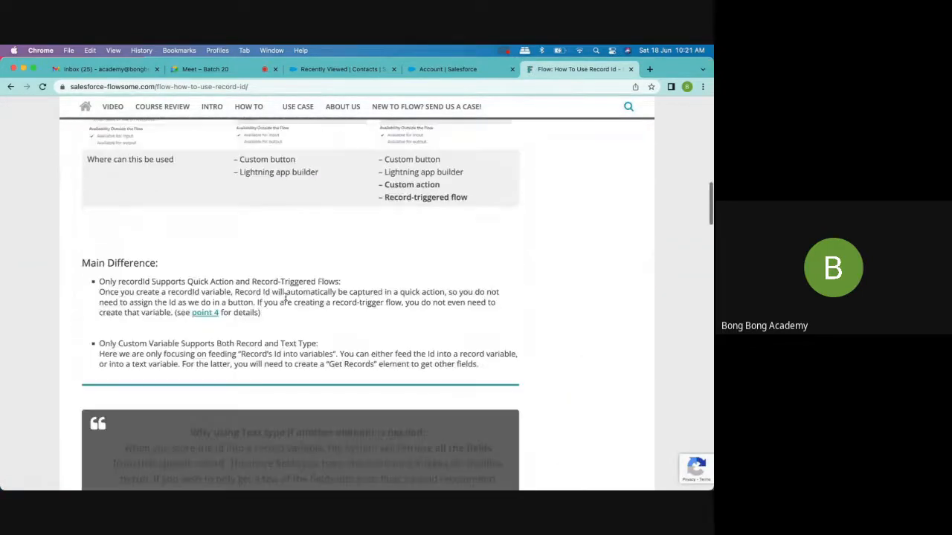
scroll(285, 296, down, 20)
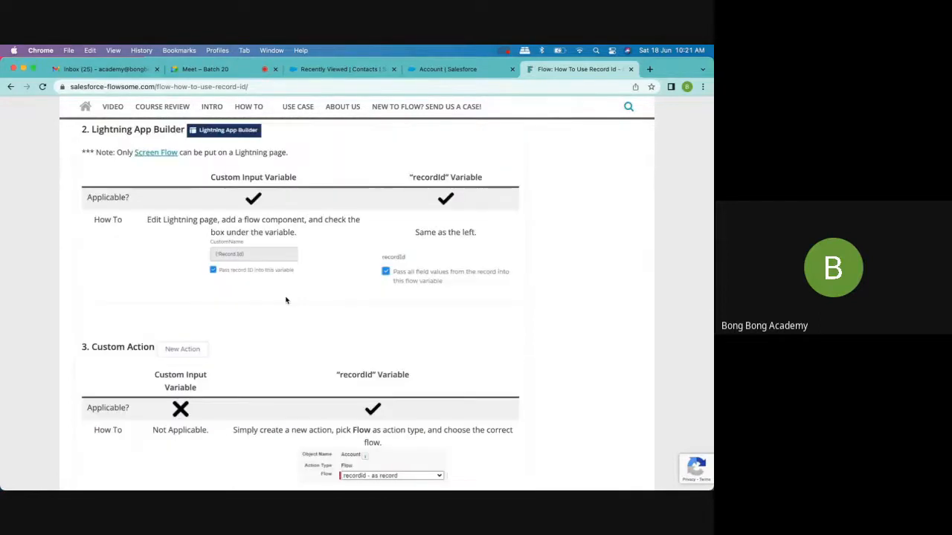
scroll(286, 299, down, 7)
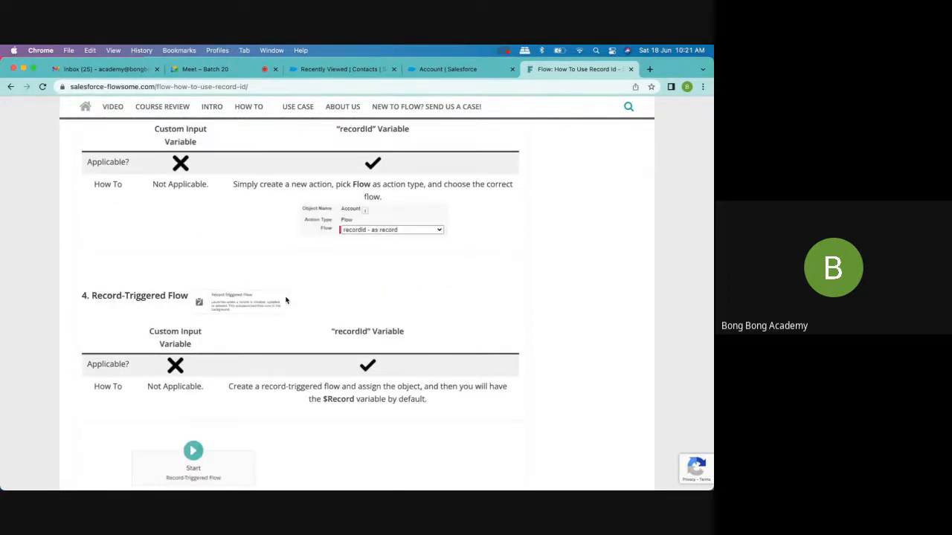
scroll(285, 300, down, 20)
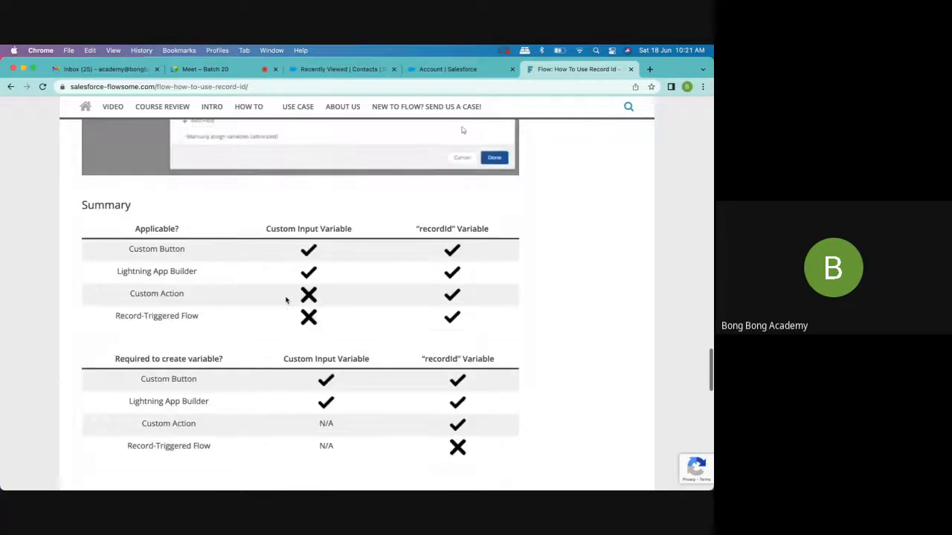
scroll(285, 300, down, 5)
scroll(286, 300, up, 4)
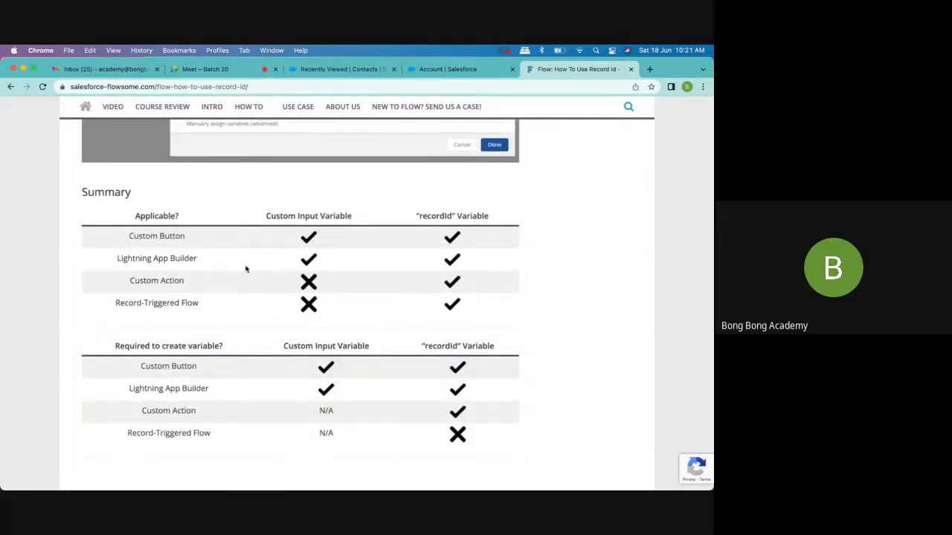
double_click(438, 214)
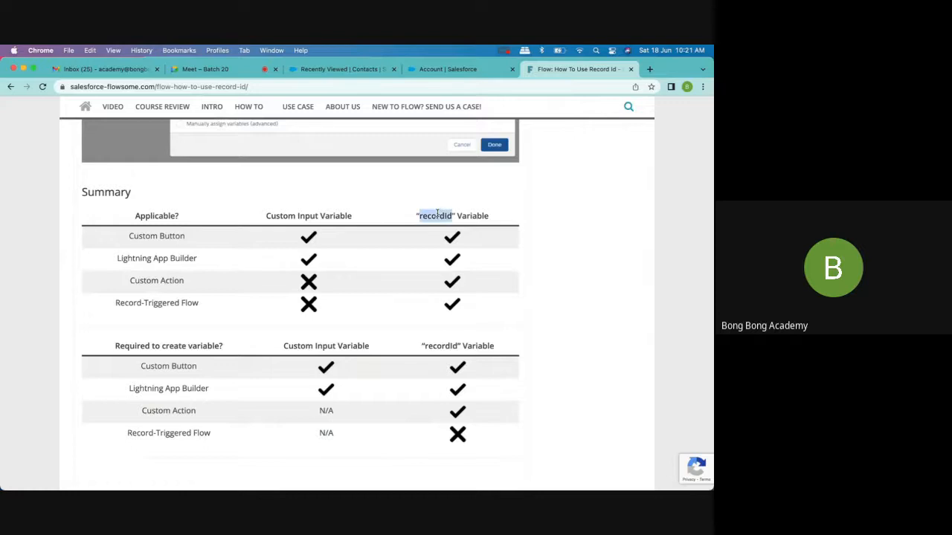
click(631, 70)
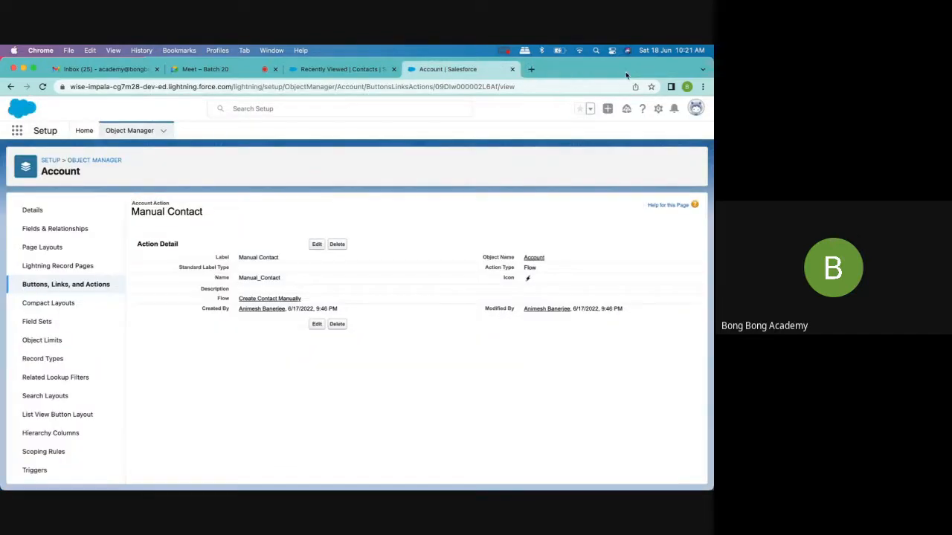
- Find Flows in Setup by searching for "flow" and open the Create Contact Manually flow
click(342, 70)
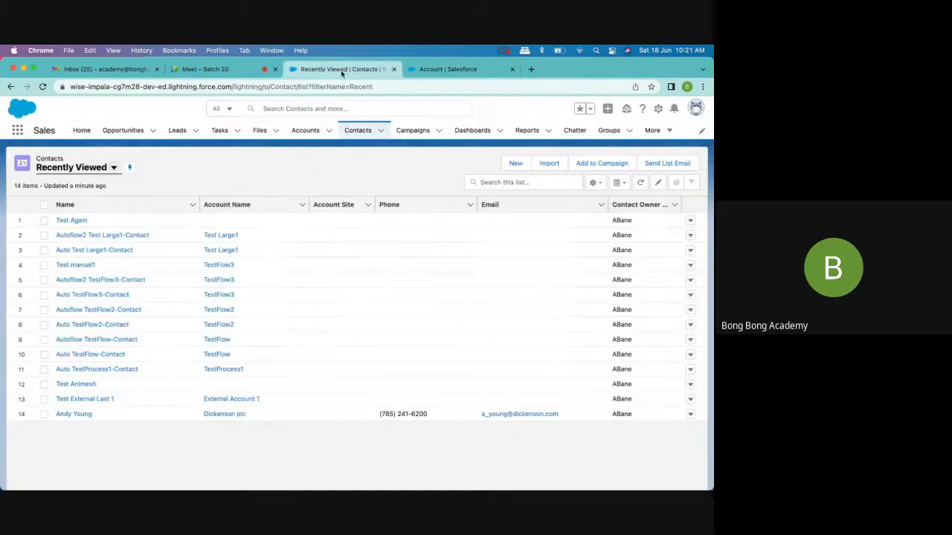
click(446, 69)
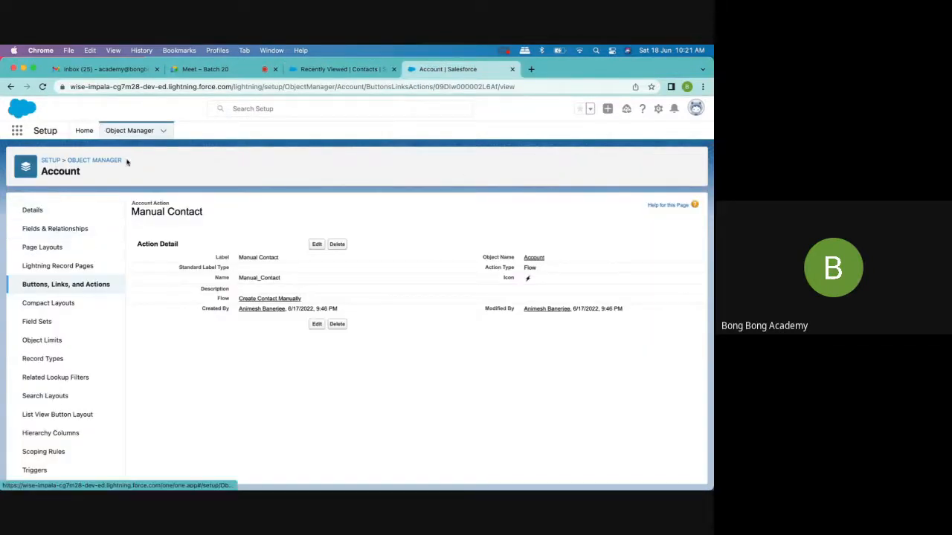
click(85, 134)
click(52, 157)
text(f)
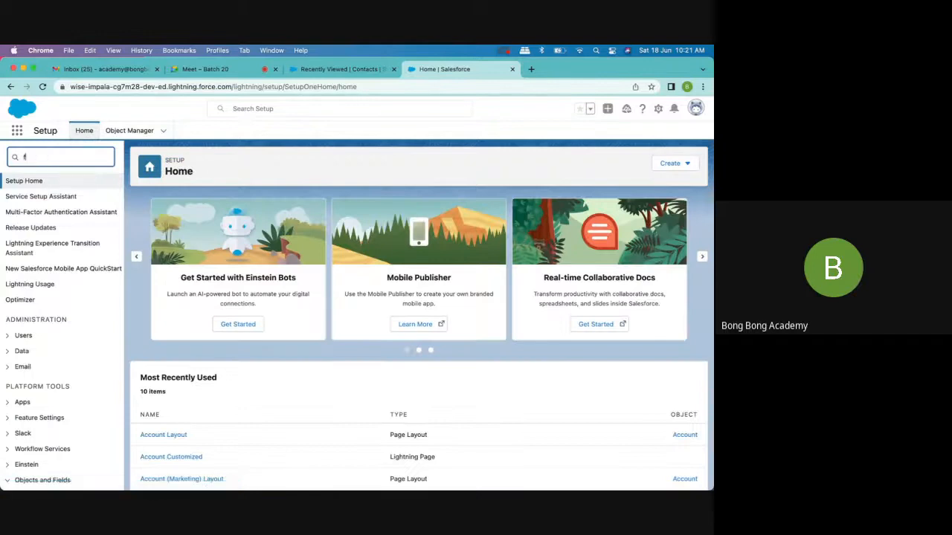
text(low)
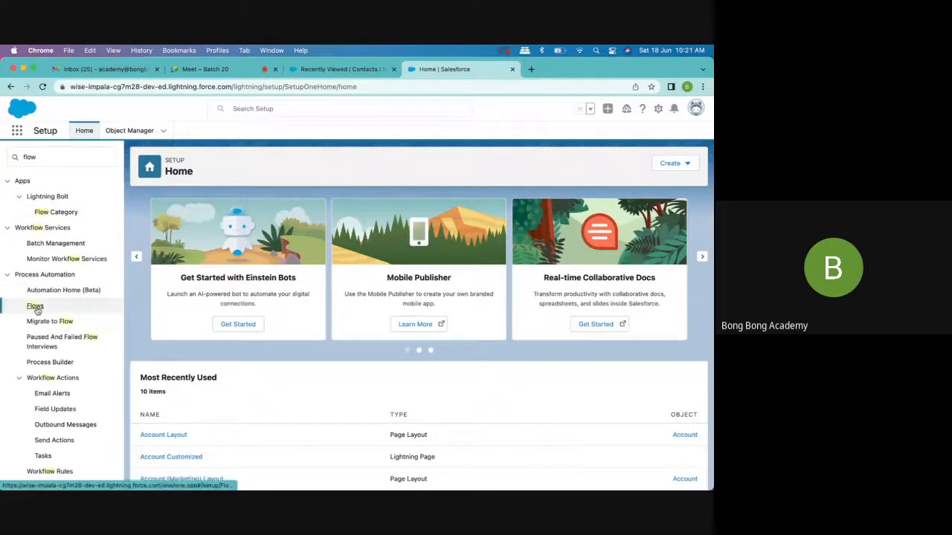
click(35, 305)
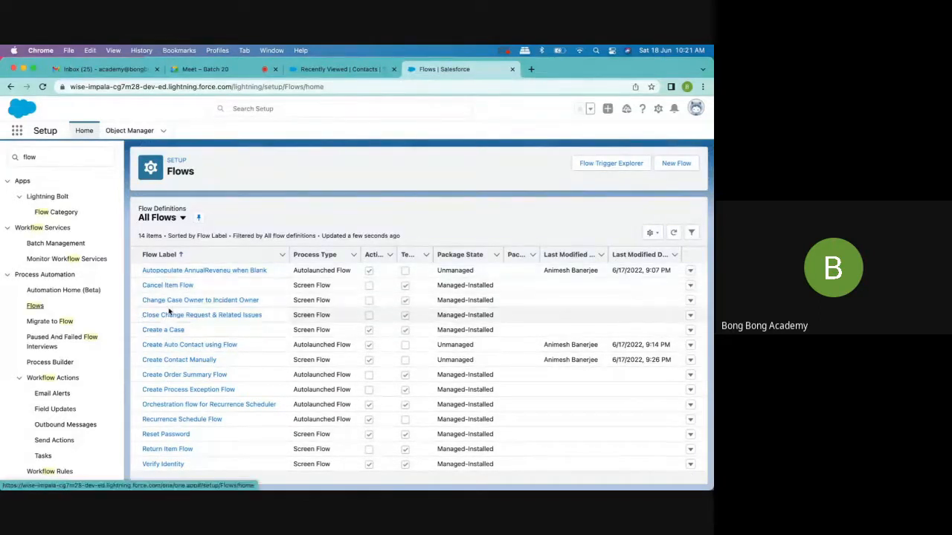
click(172, 361)
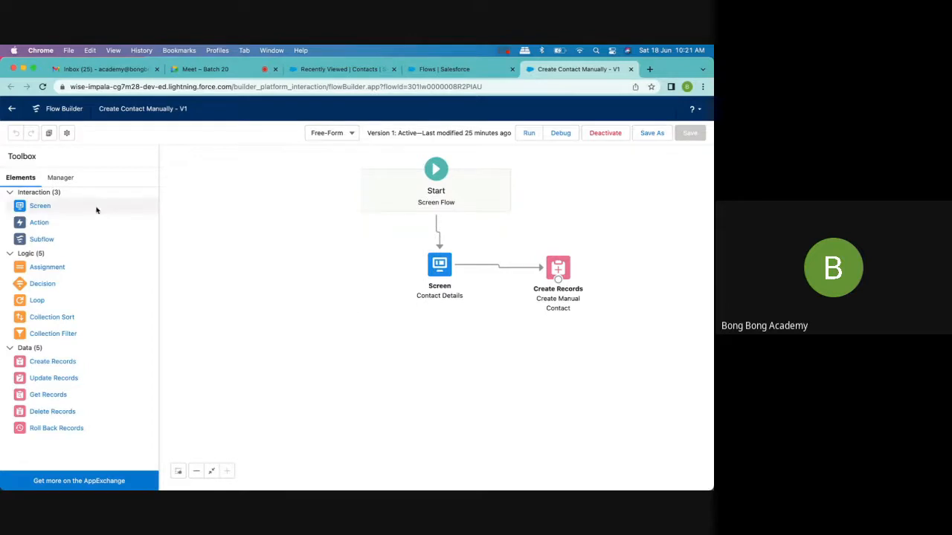
- Create a Text variable resource named recordId in the flow and make it available for input
click(59, 178)
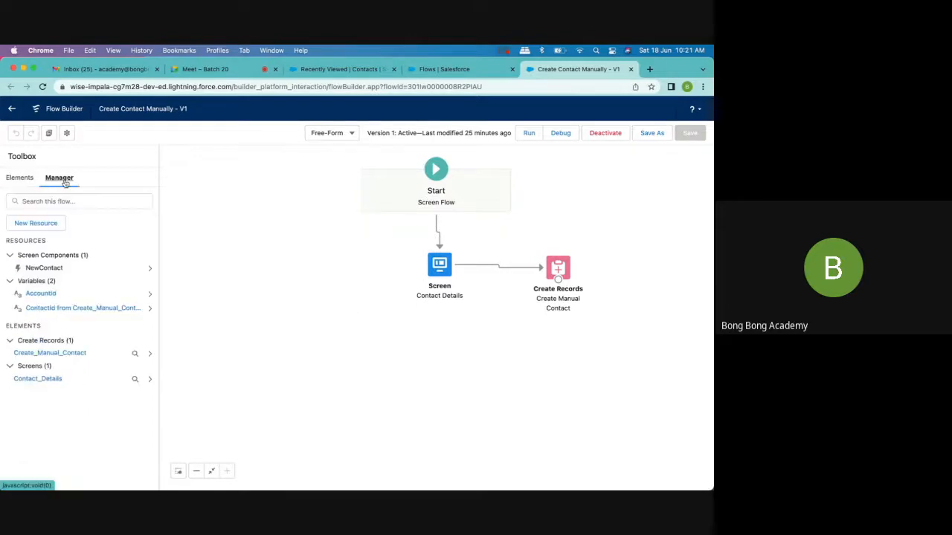
click(34, 226)
click(254, 251)
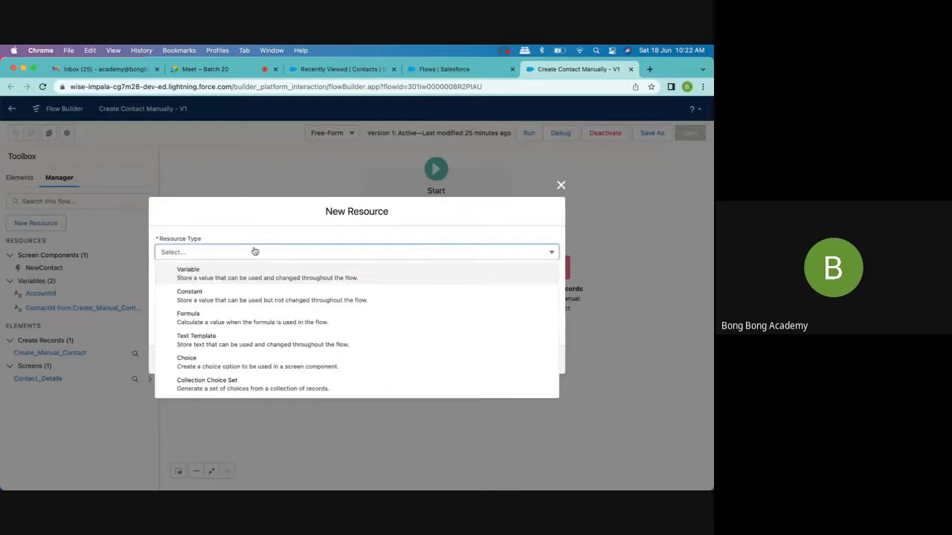
click(233, 274)
click(210, 270)
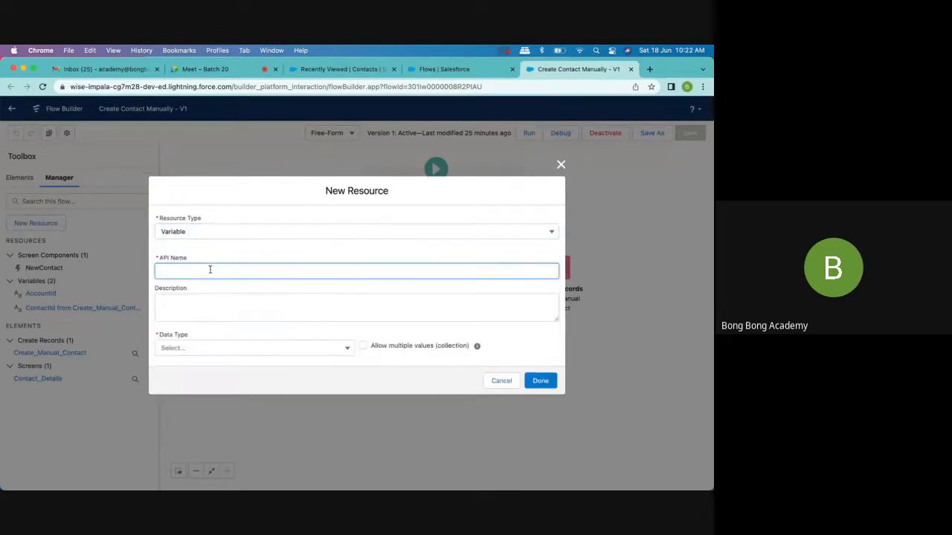
text(recordId)
click(209, 348)
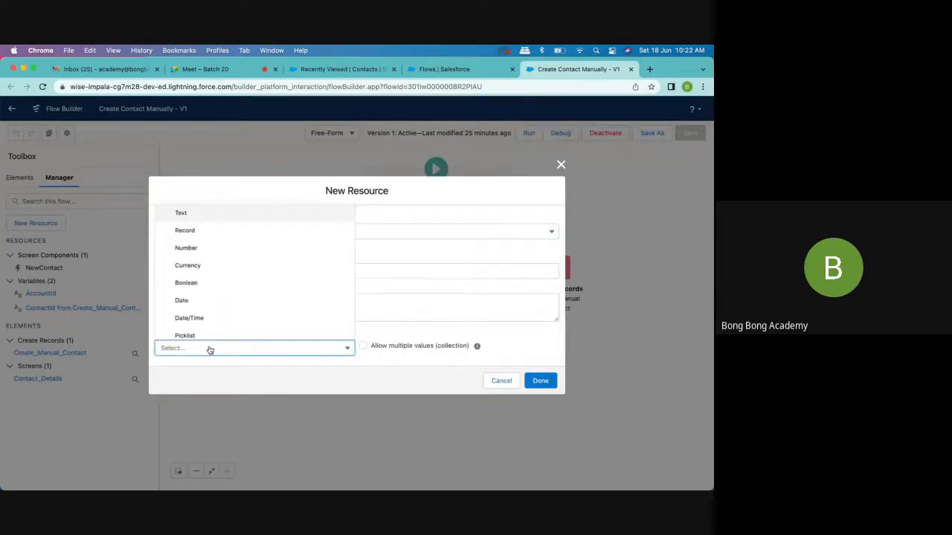
click(197, 214)
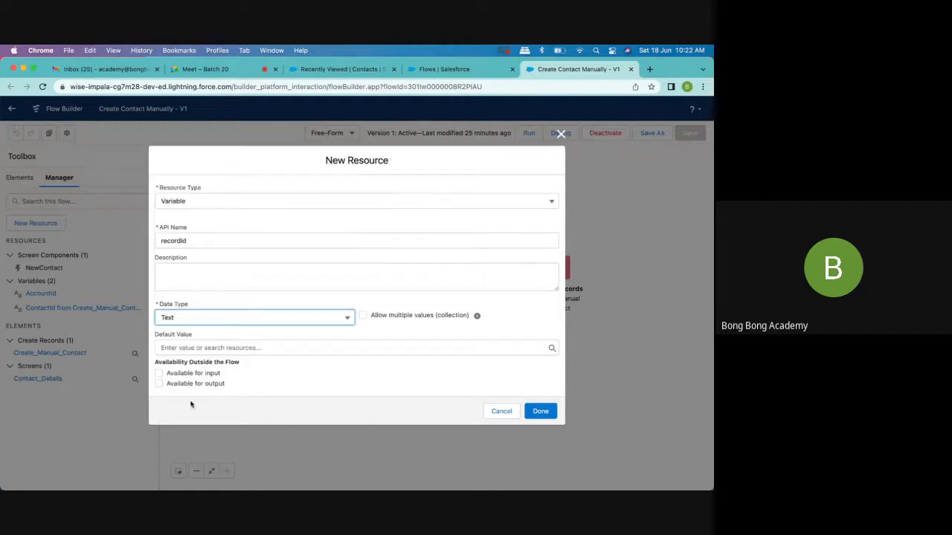
click(178, 377)
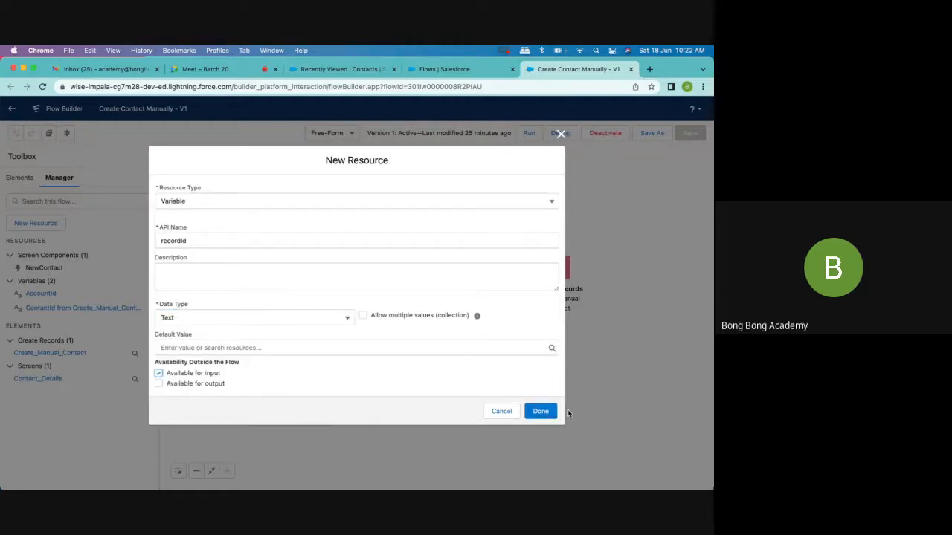
click(551, 416)
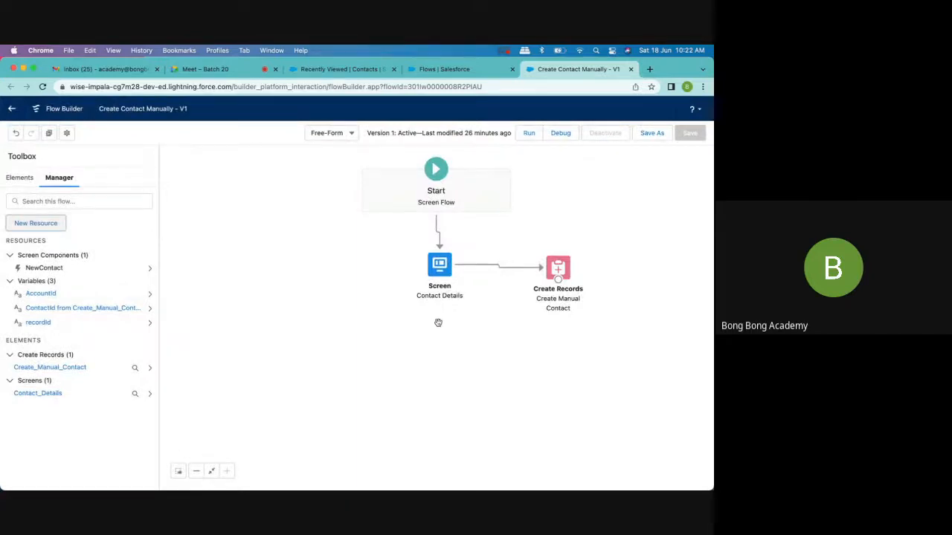
- Review the contact field values set in the Create Manual Contact element and close it without changes
double_click(558, 269)
scroll(349, 263, down, 2)
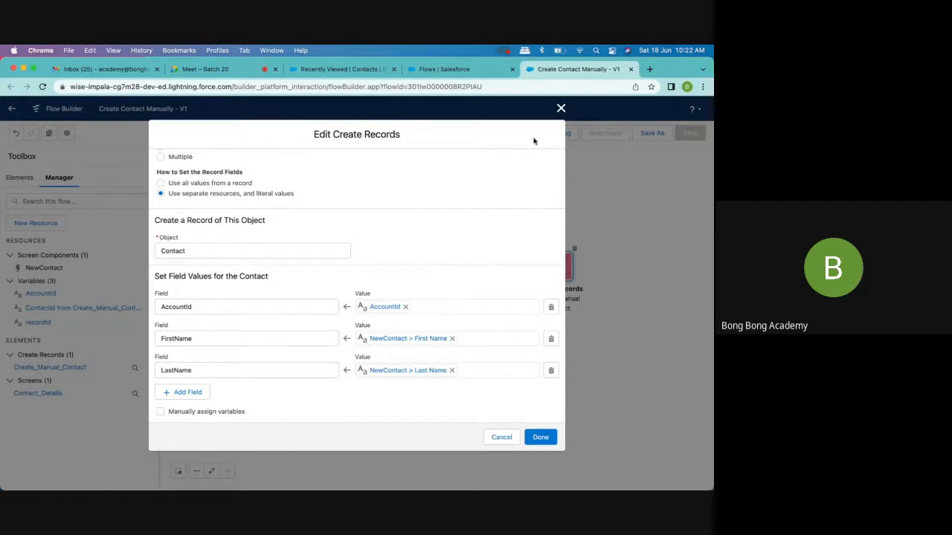
click(560, 108)
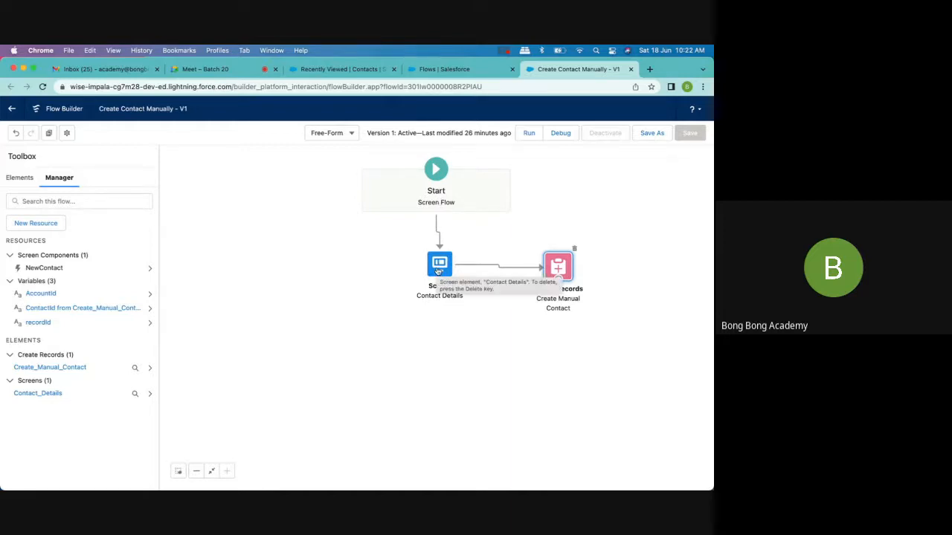
- Move the Create Manual Contact element away from the Contact Details screen and delete the connector between them
drag(558, 266, 603, 328)
click(523, 298)
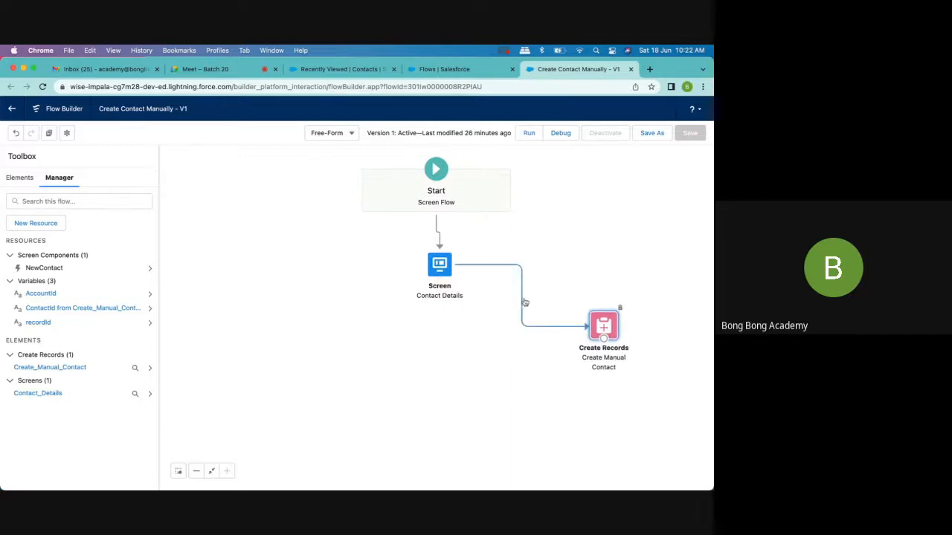
key(Delete)
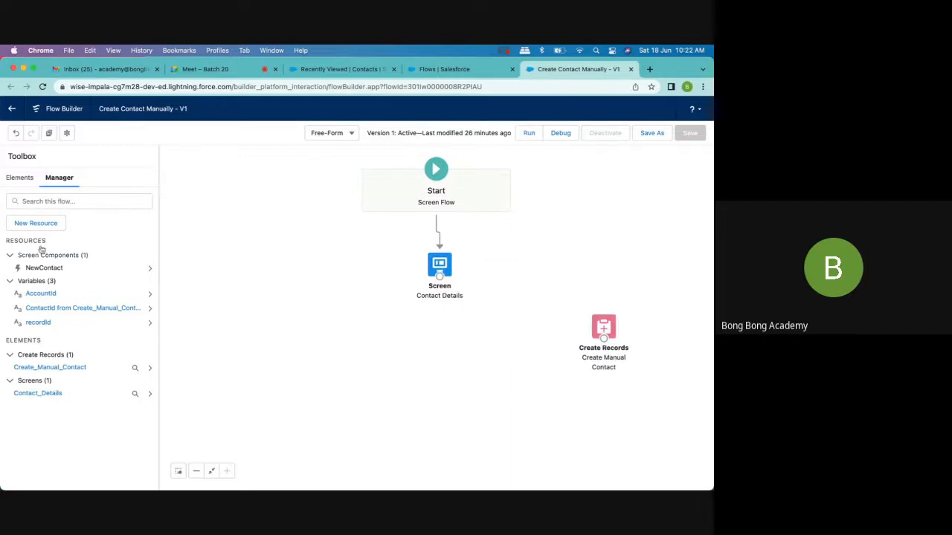
- Add a Decision element labelled Check Source below the Contact Details screen and name its first outcome Check recordId
click(20, 180)
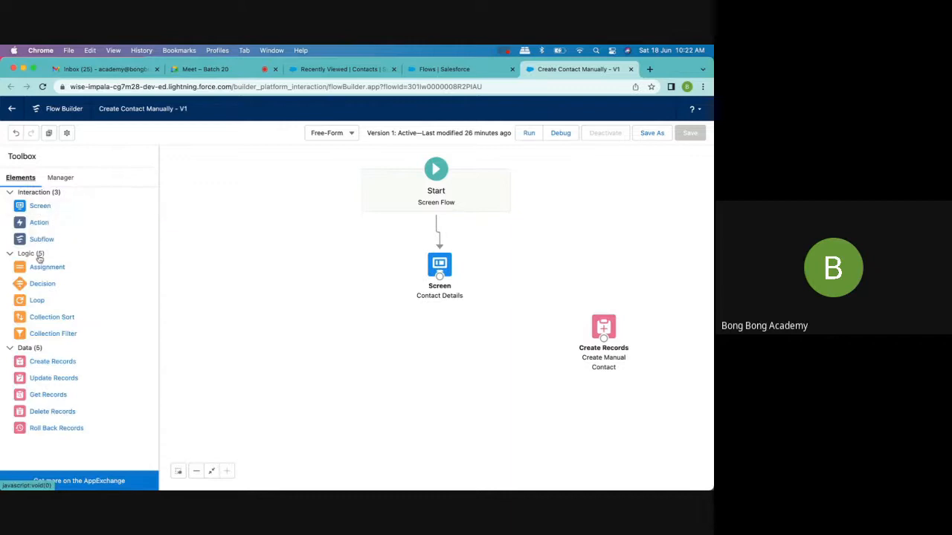
drag(35, 287, 406, 341)
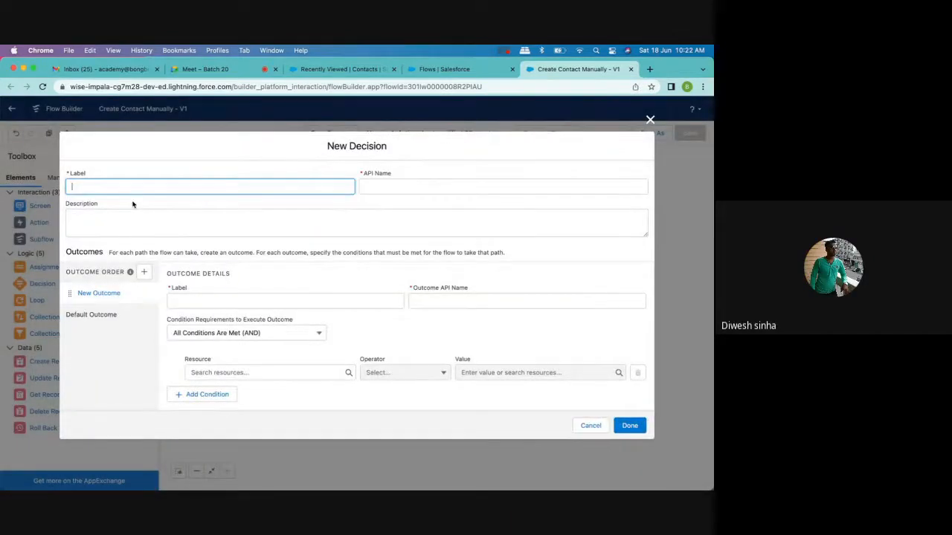
text(Check Source)
click(203, 298)
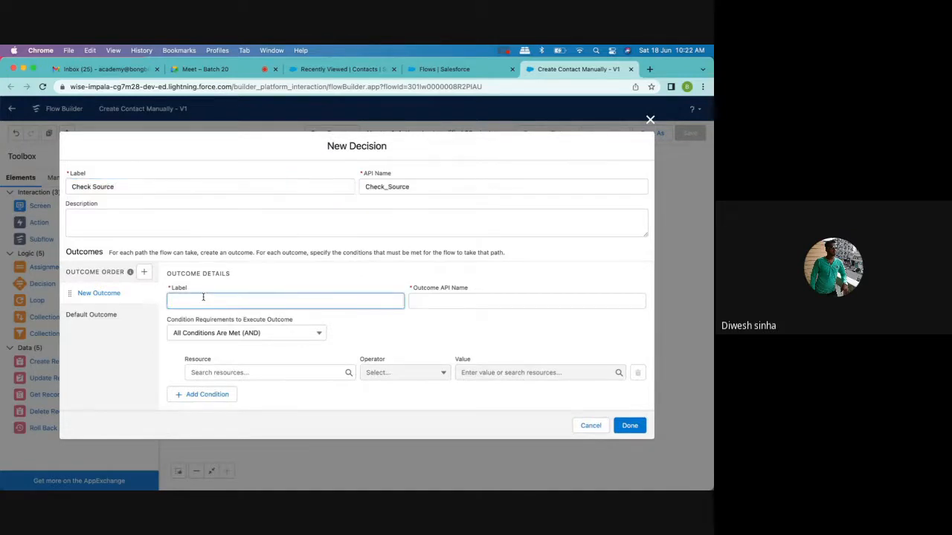
text(Check recordId)
click(455, 307)
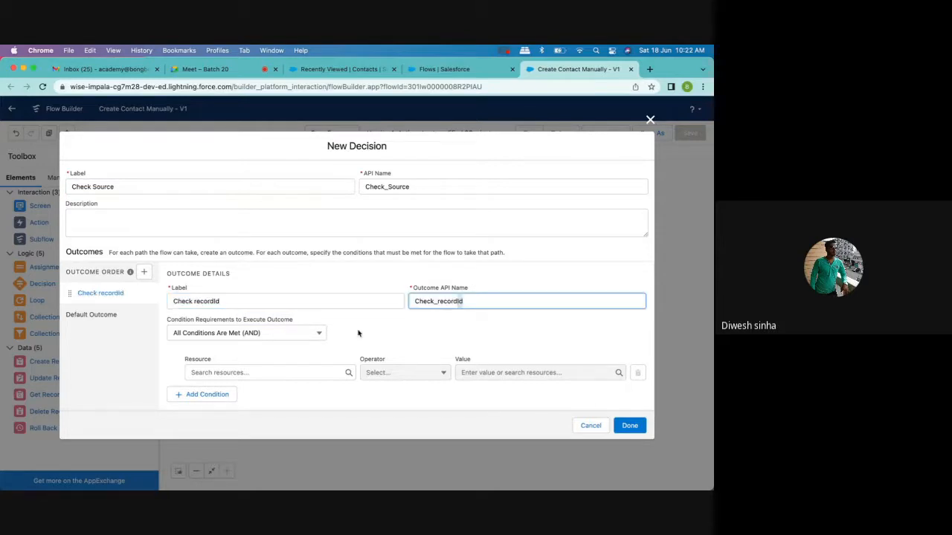
- Set the outcome's condition to recordId Equals the $GlobalConstant.EmptyString global constant
click(274, 370)
text(recordId)
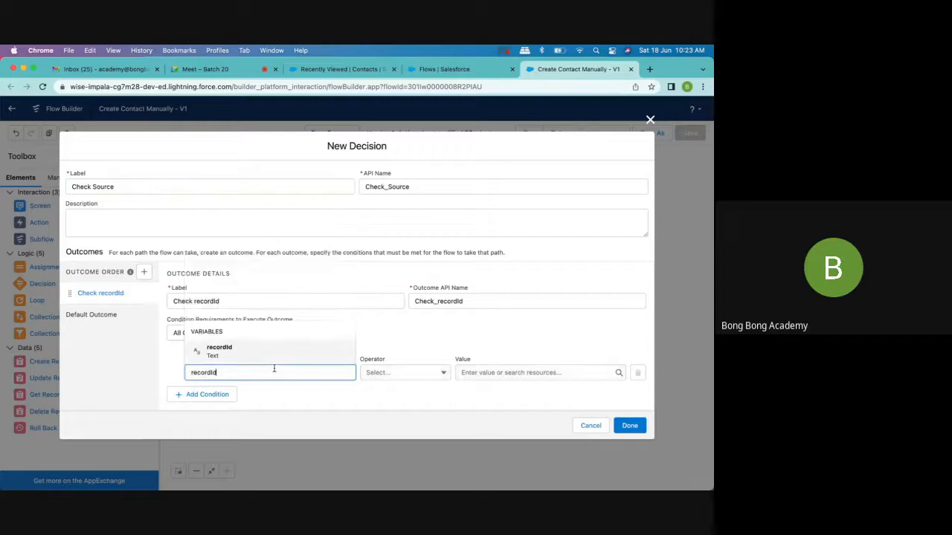
click(297, 362)
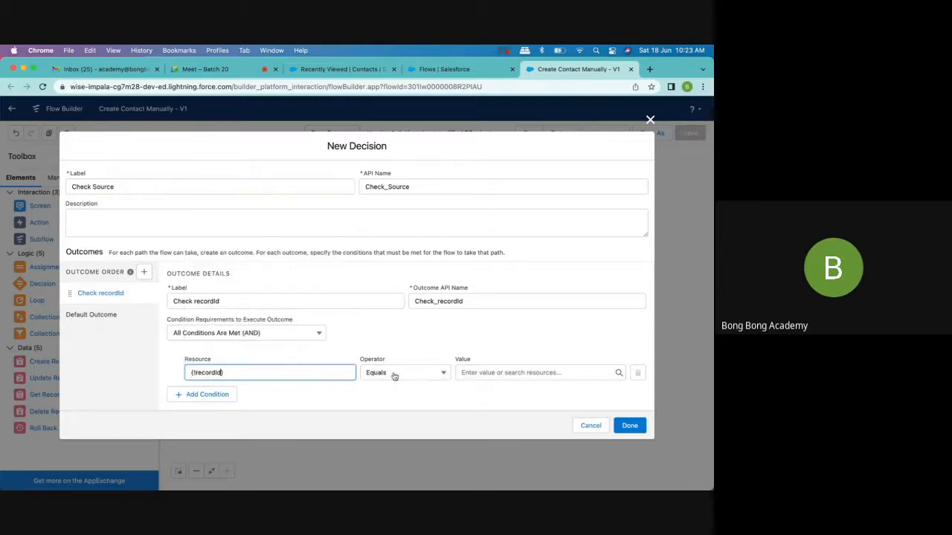
click(439, 374)
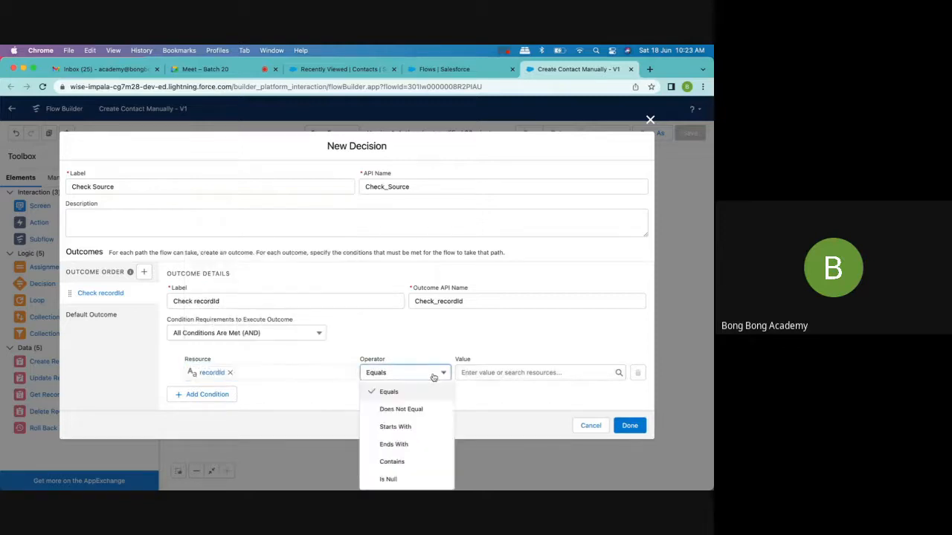
click(463, 373)
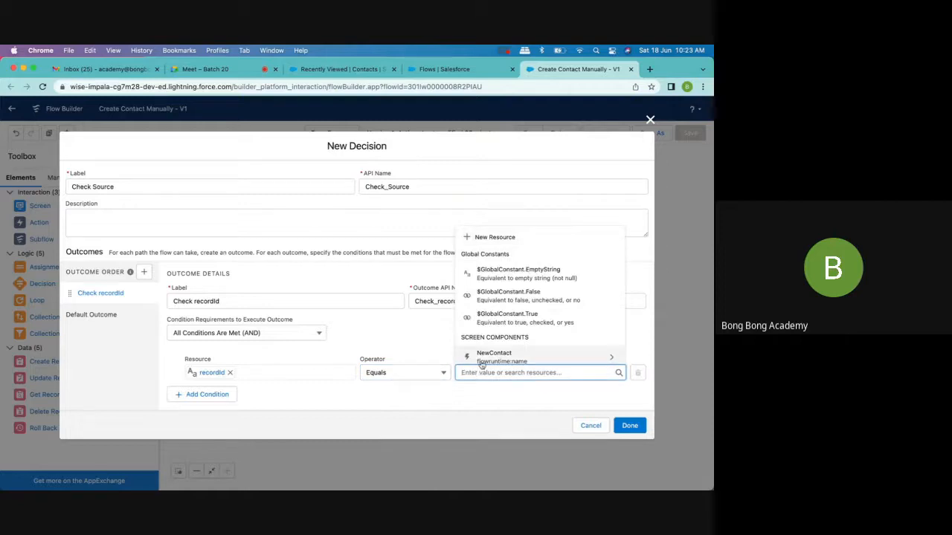
click(532, 280)
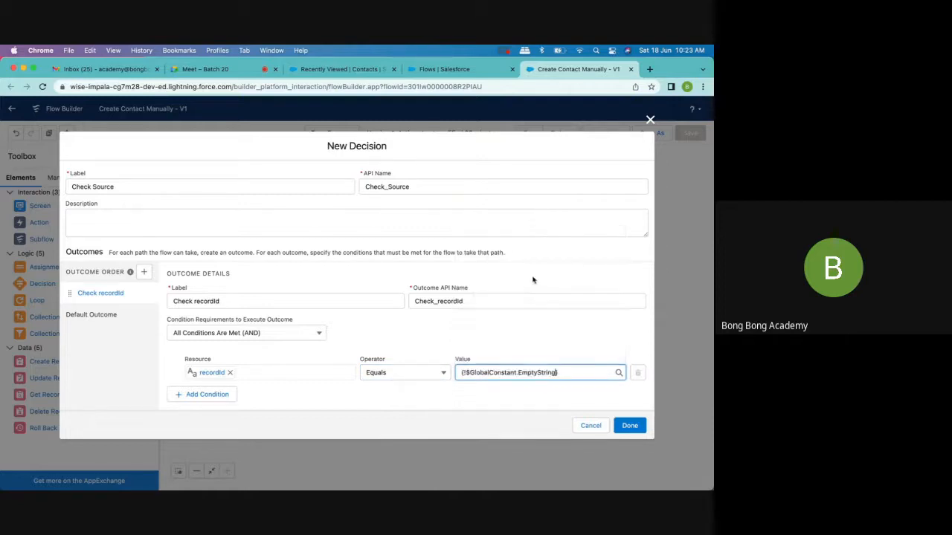
click(530, 335)
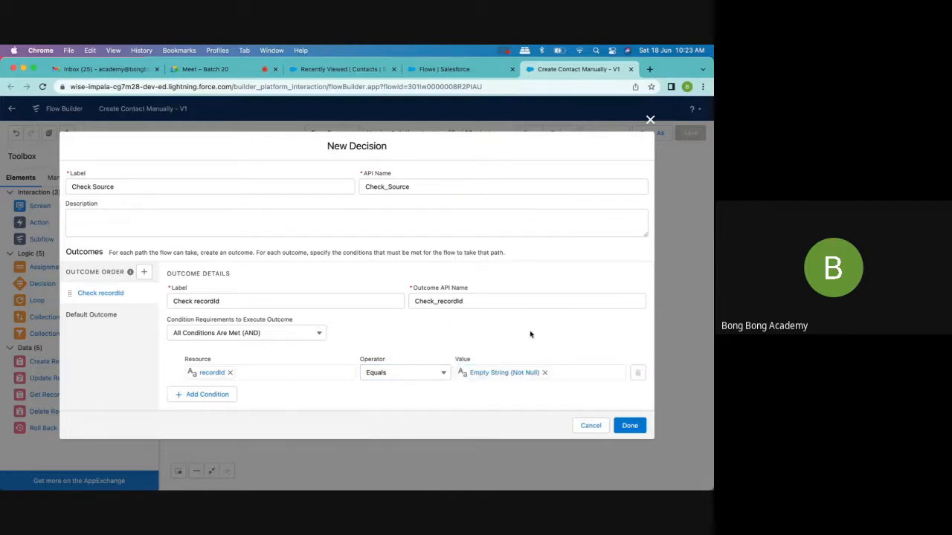
- Rename the outcome to Check recordId blank with API name Check_recordId_blank and finish the decision
click(250, 300)
text(blank)
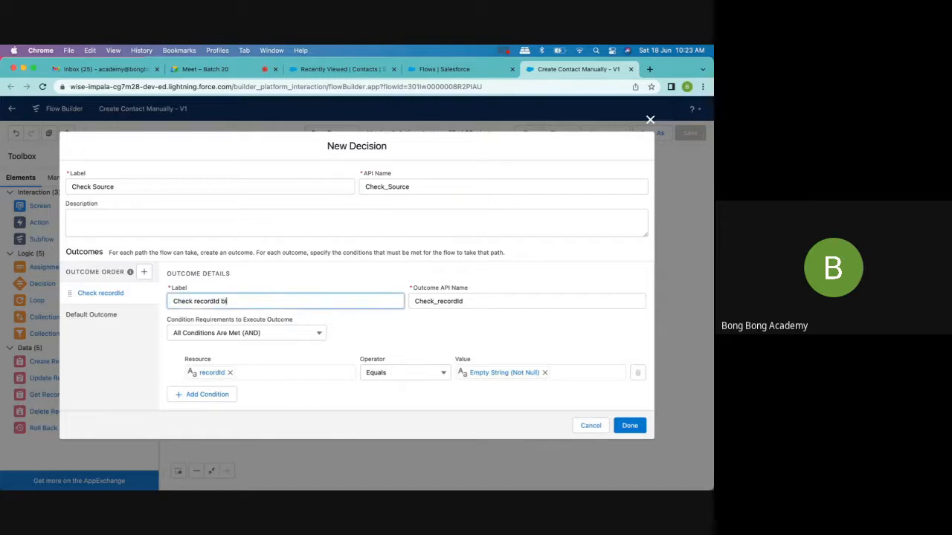
click(475, 301)
text(_bl)
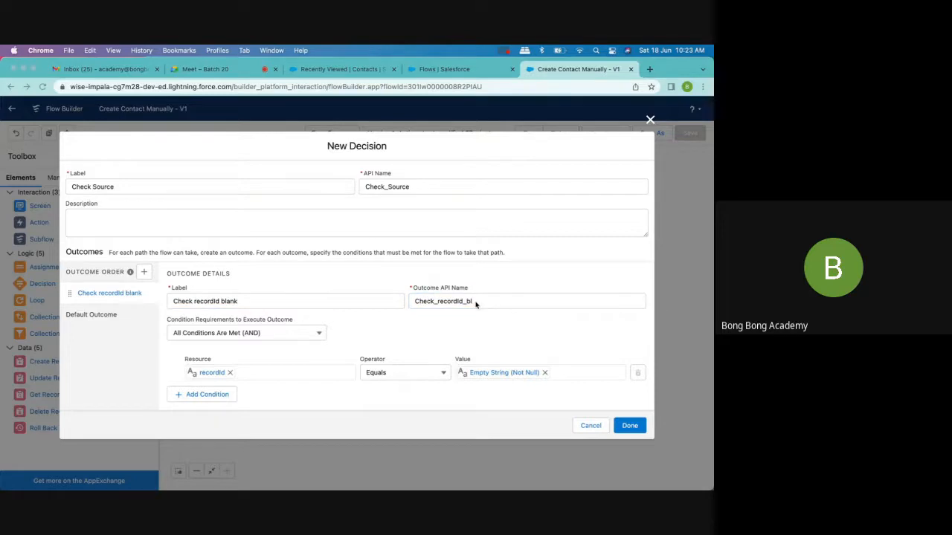
click(476, 301)
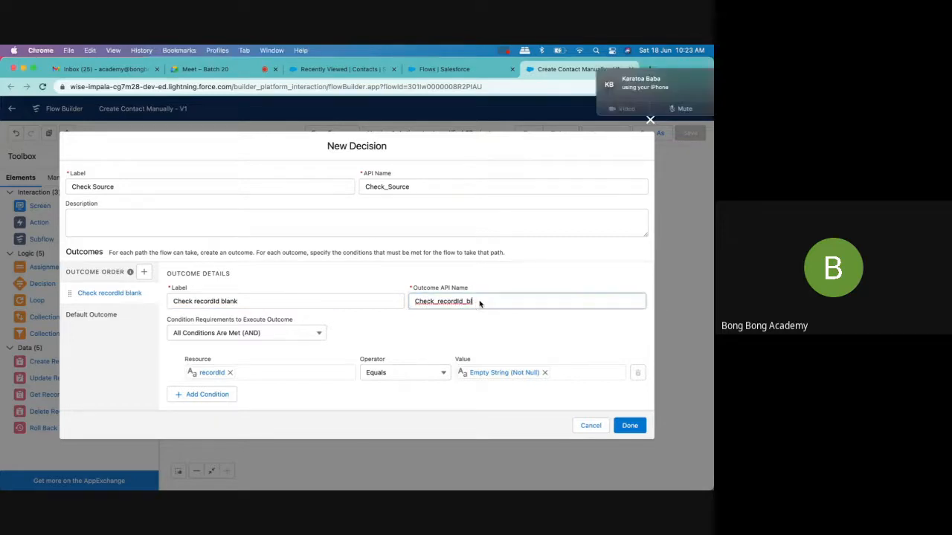
text(ank)
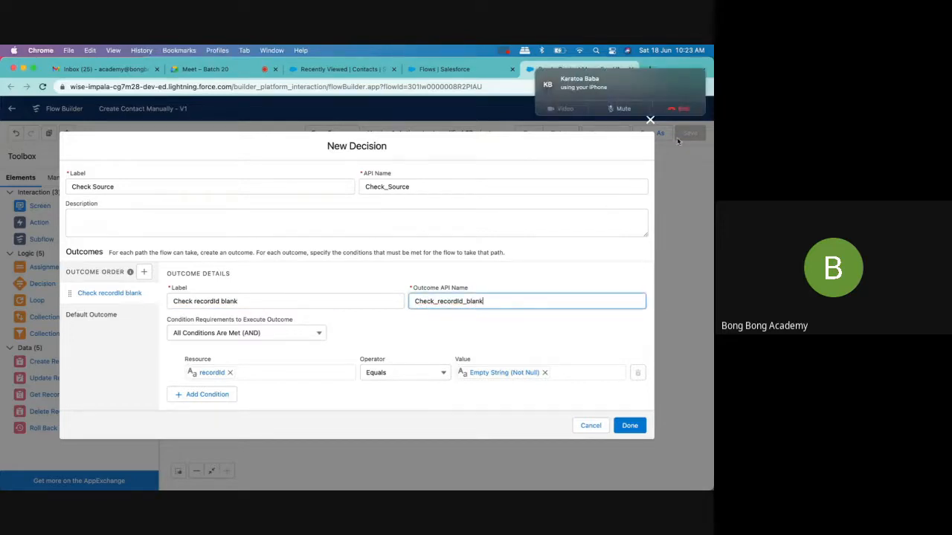
click(629, 426)
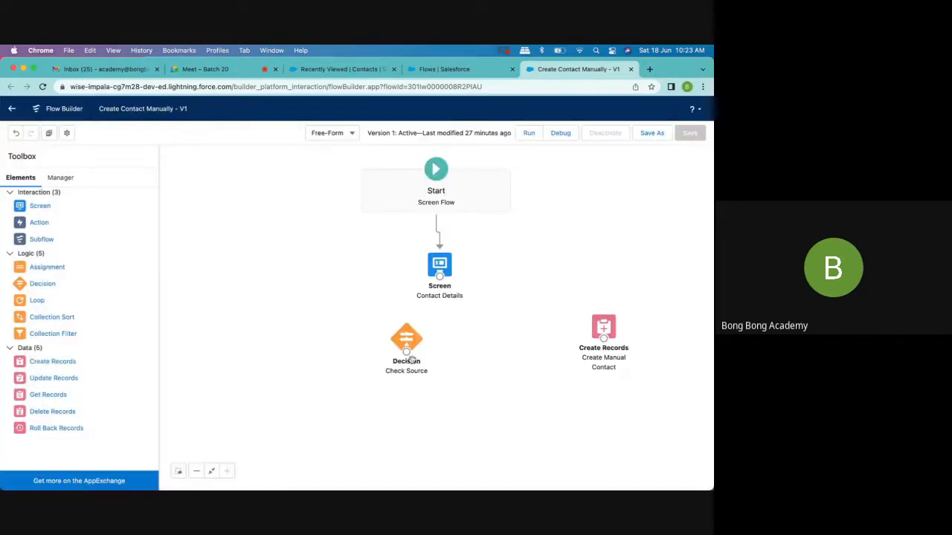
- Connect Contact Details to the Check Source decision, and the decision to Create Manual Contact under the Check recordId blank outcome
drag(414, 342, 460, 342)
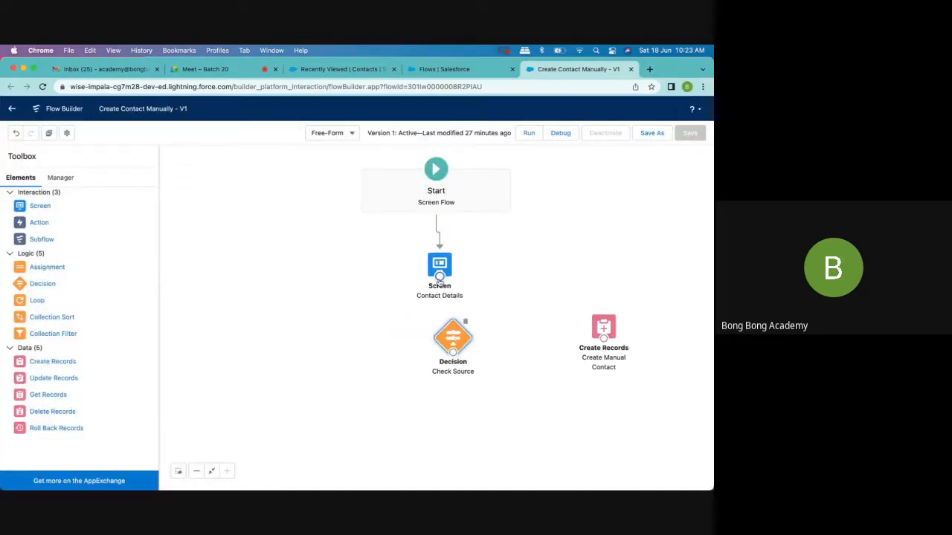
drag(440, 275, 603, 331)
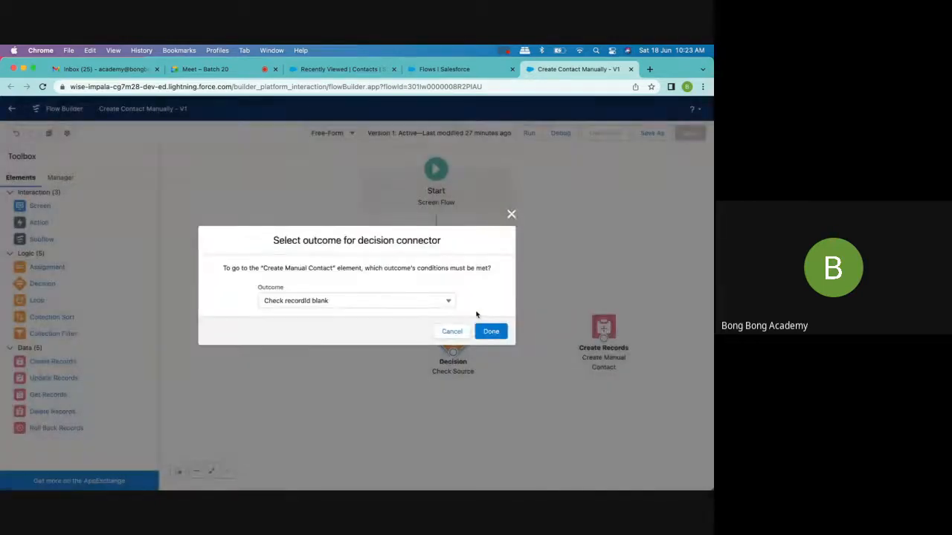
click(421, 303)
click(417, 320)
click(491, 331)
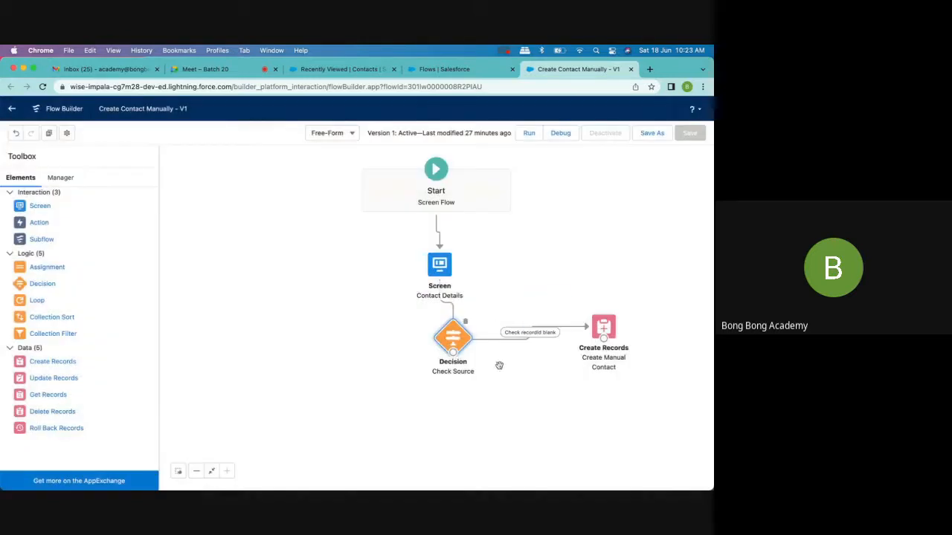
- Review the Check Source decision's outcomes, including the Default Outcome, and close it without changes
double_click(452, 338)
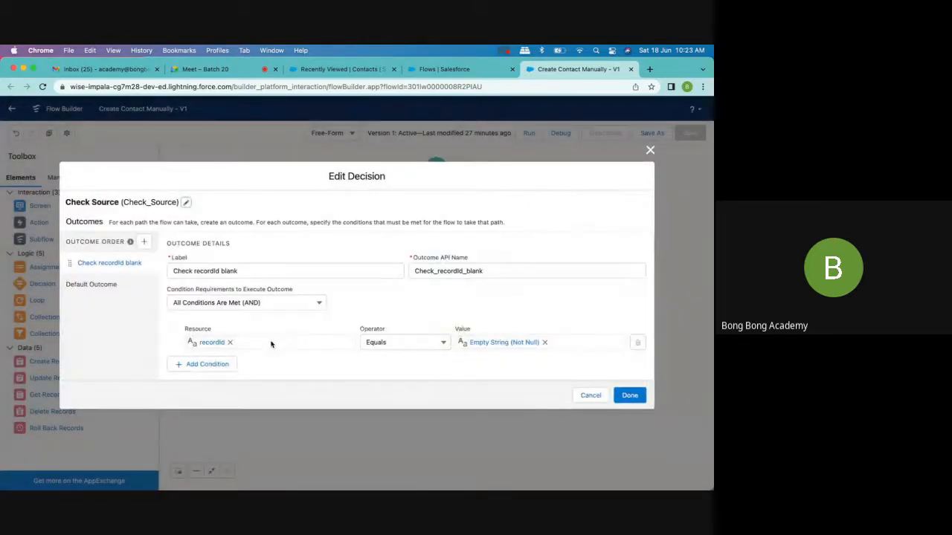
click(121, 281)
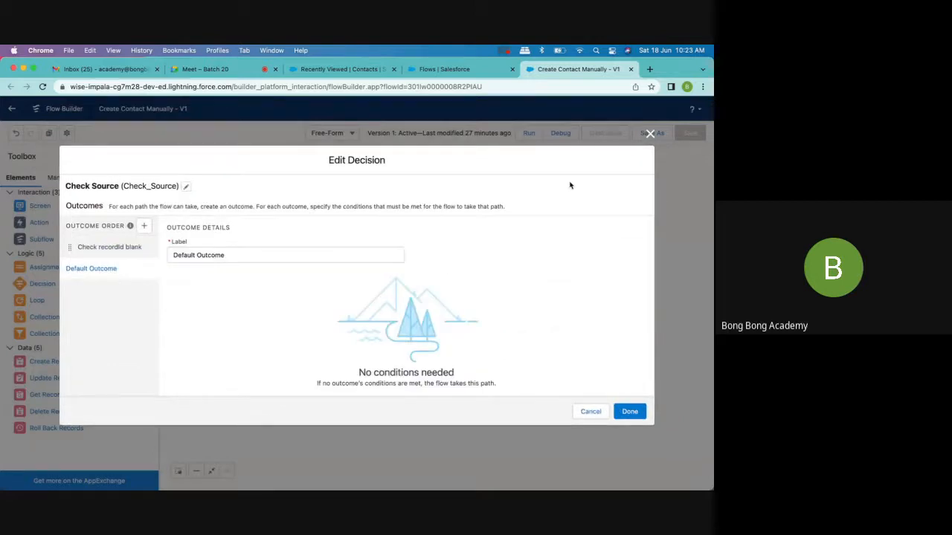
click(650, 135)
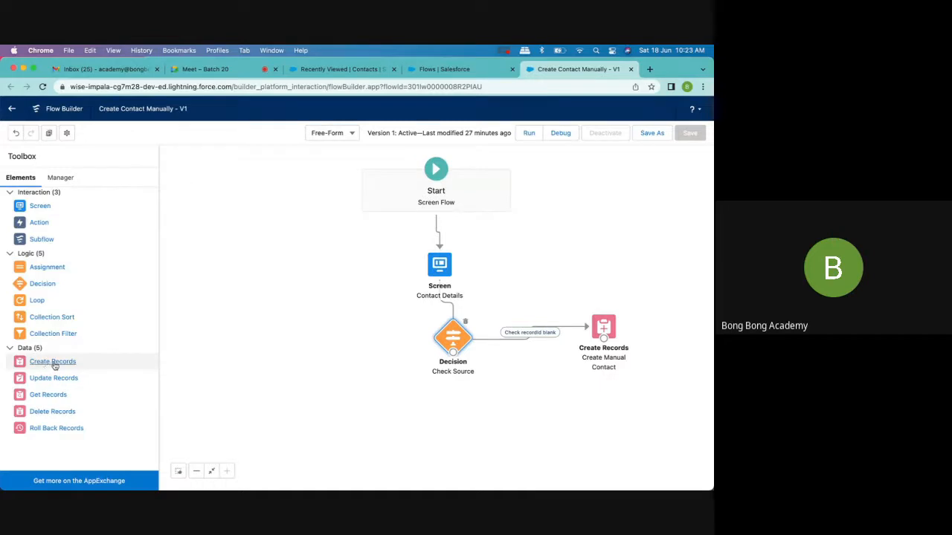
- Check the existing Create Manual Contact element's record settings and field values as a reference, leaving them unchanged
drag(53, 363, 329, 353)
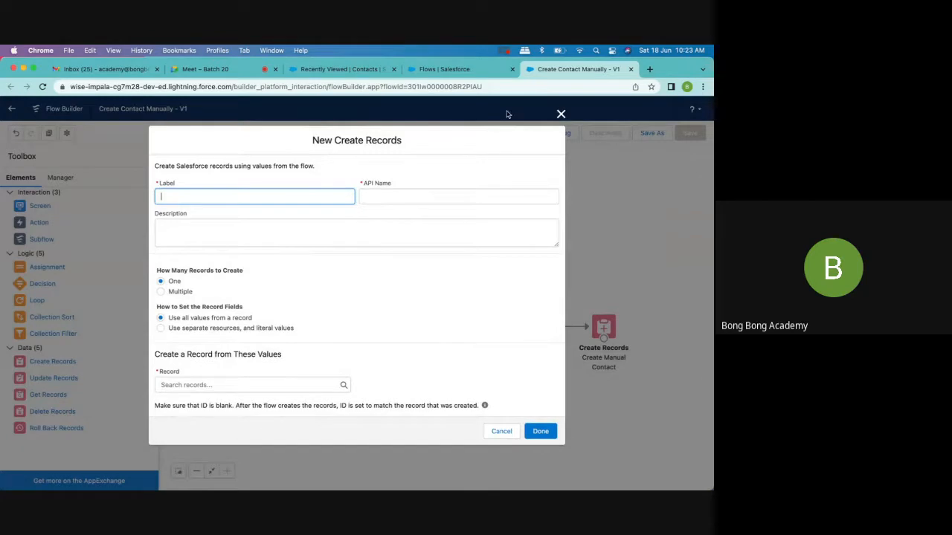
click(561, 112)
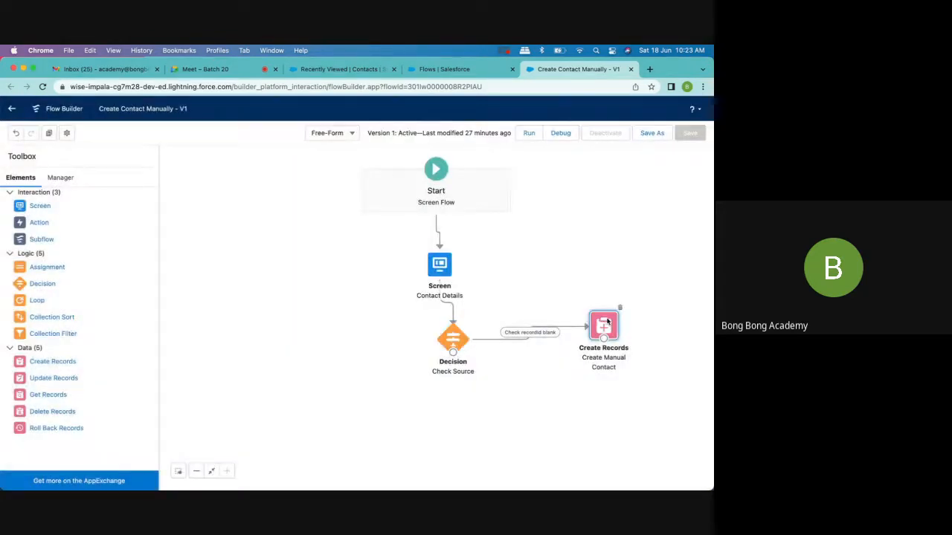
double_click(606, 325)
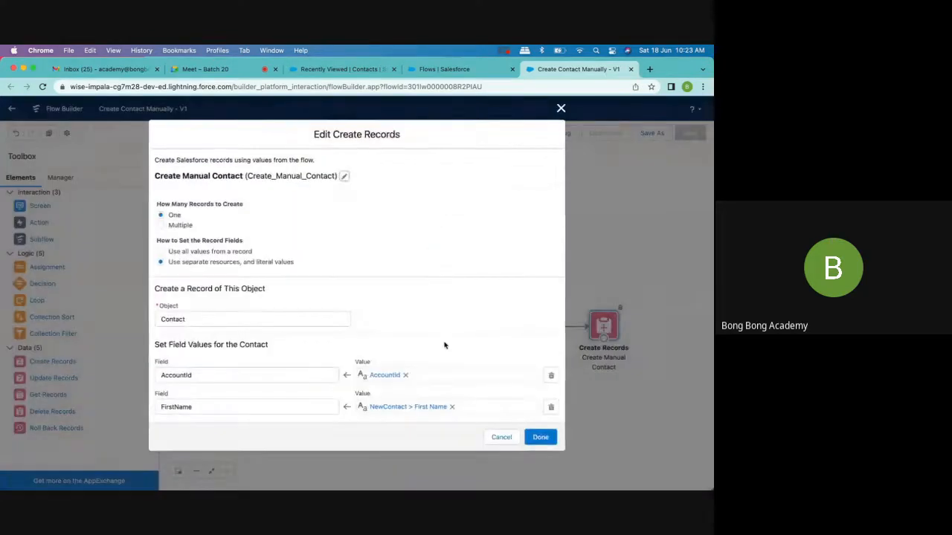
scroll(444, 345, down, 2)
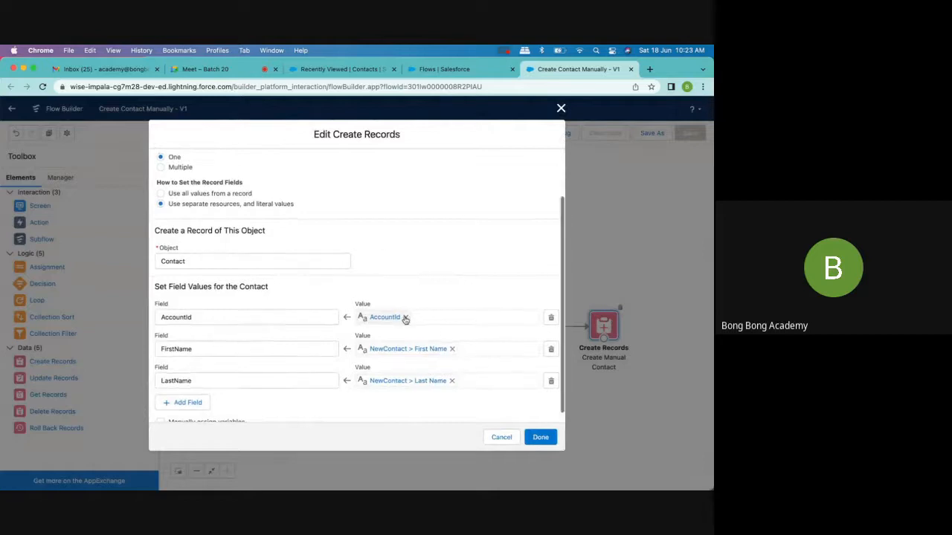
scroll(404, 317, down, 1)
scroll(404, 324, up, 3)
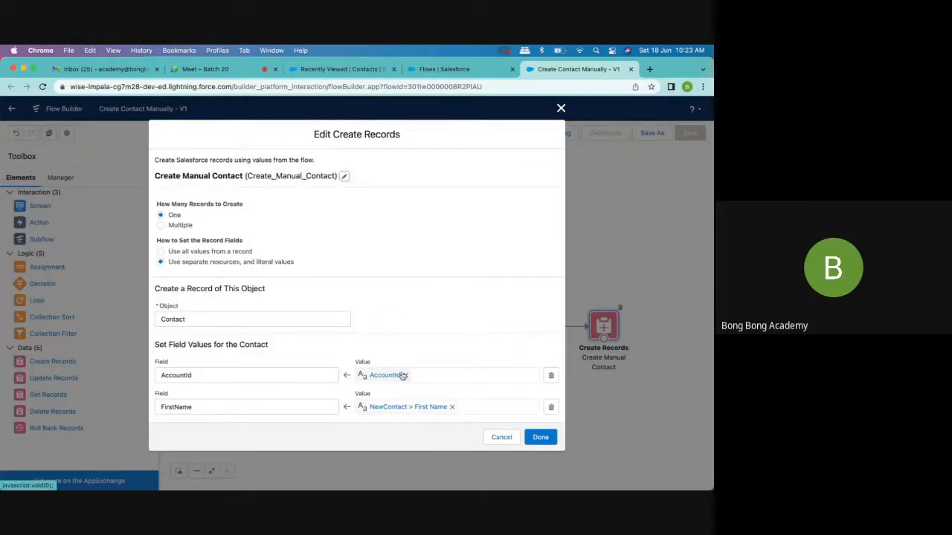
click(561, 108)
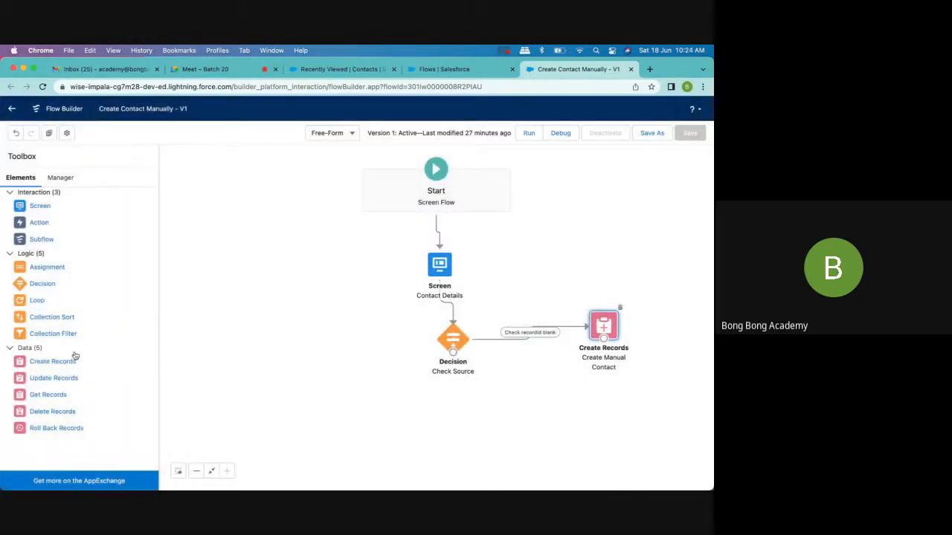
- Add a second Create Records element labelled Create Contact Manually2 with API name Create_Contact_Manually2
drag(46, 365, 312, 365)
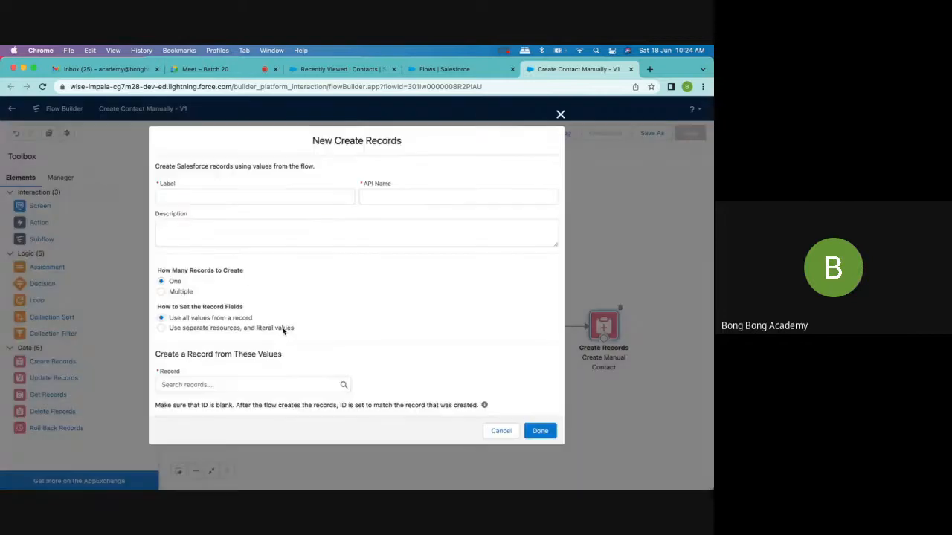
click(186, 195)
text(Cre)
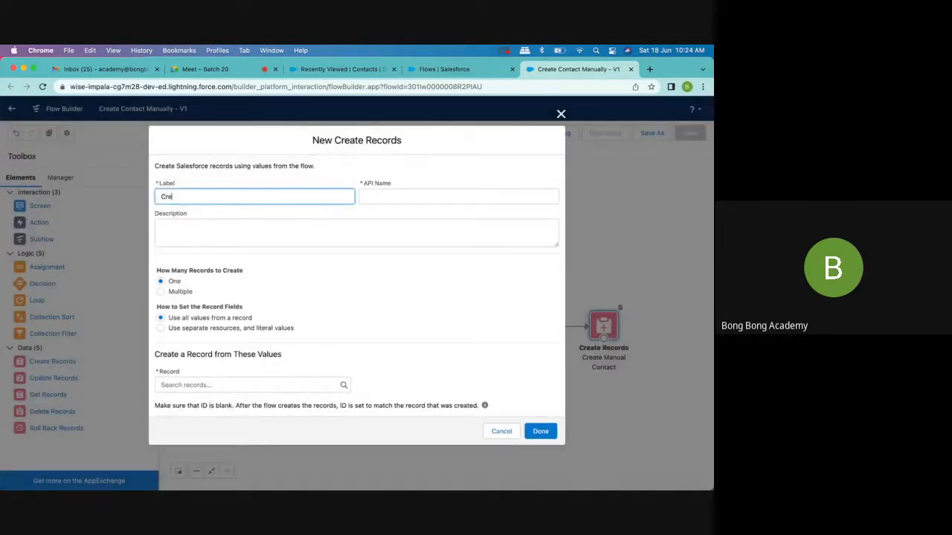
text(ate Contact)
text(Manually2)
click(375, 197)
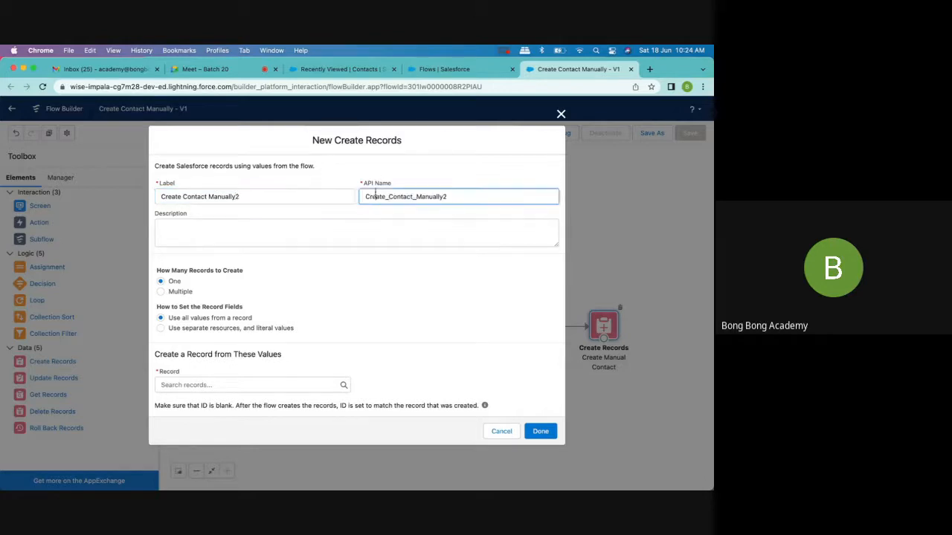
- Set the new element's record fields to use separate resources and literal values, and choose Contact as the object
click(198, 335)
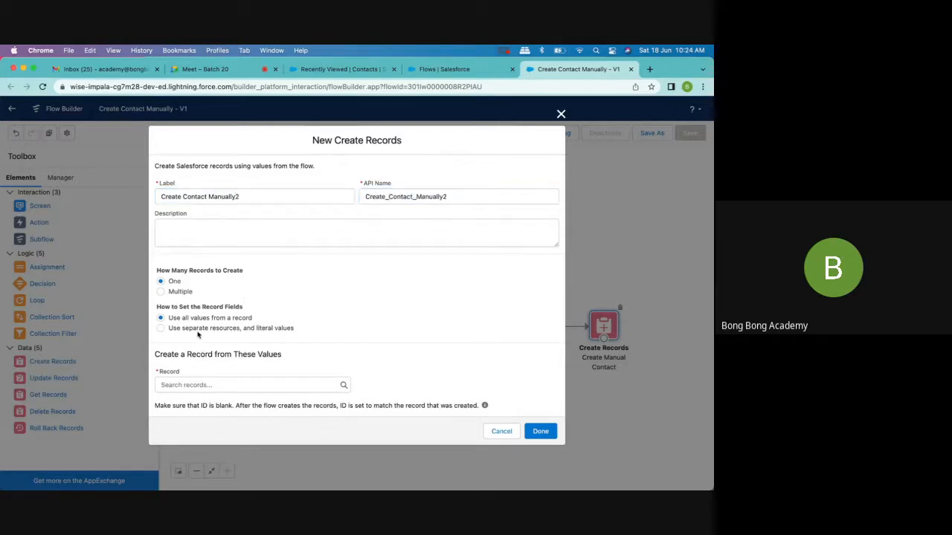
click(193, 332)
click(189, 392)
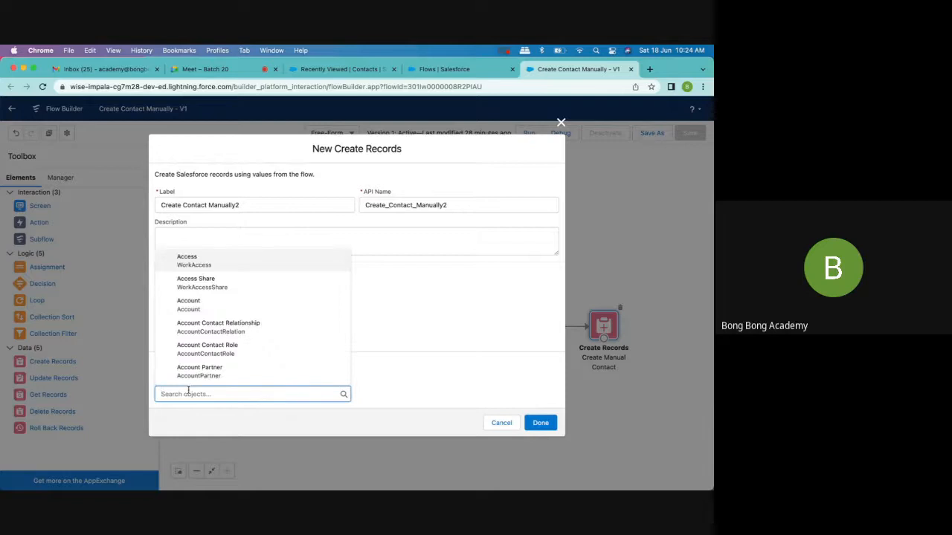
text(con)
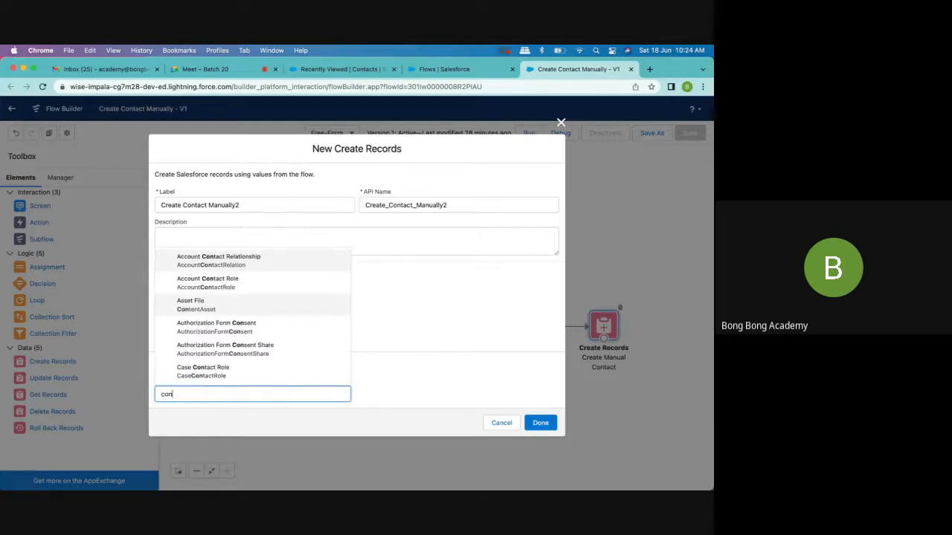
text(tact)
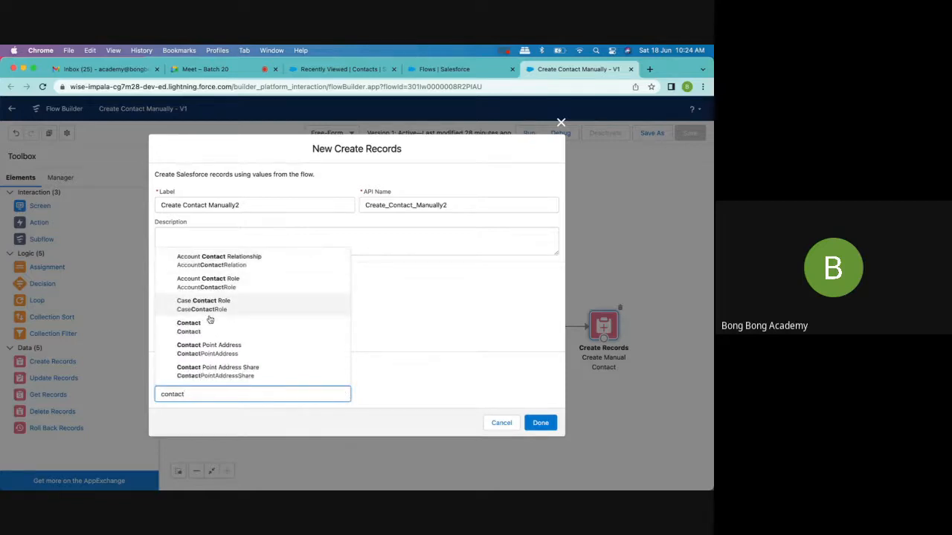
click(209, 326)
- Choose LastName as the first field to set on the contact and open its value choices
scroll(268, 346, down, 2)
click(217, 371)
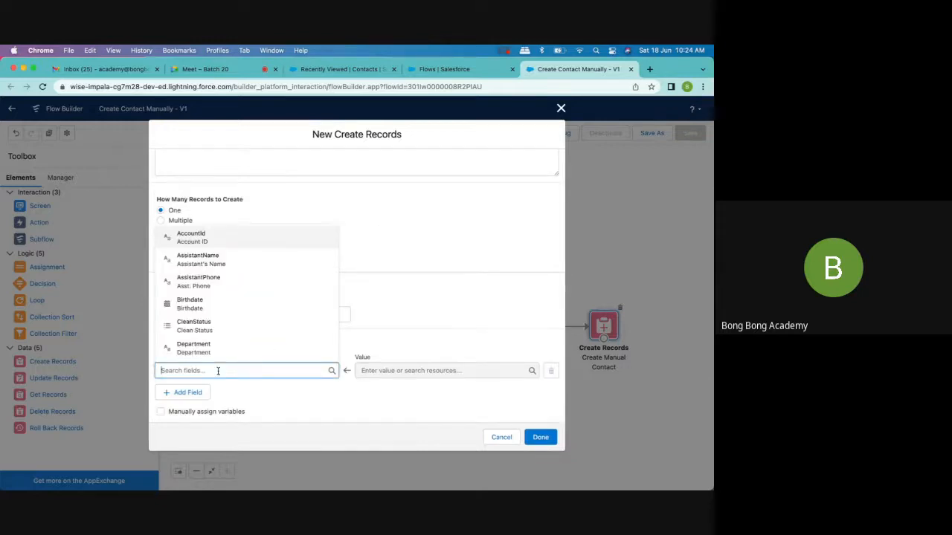
text(last)
click(248, 349)
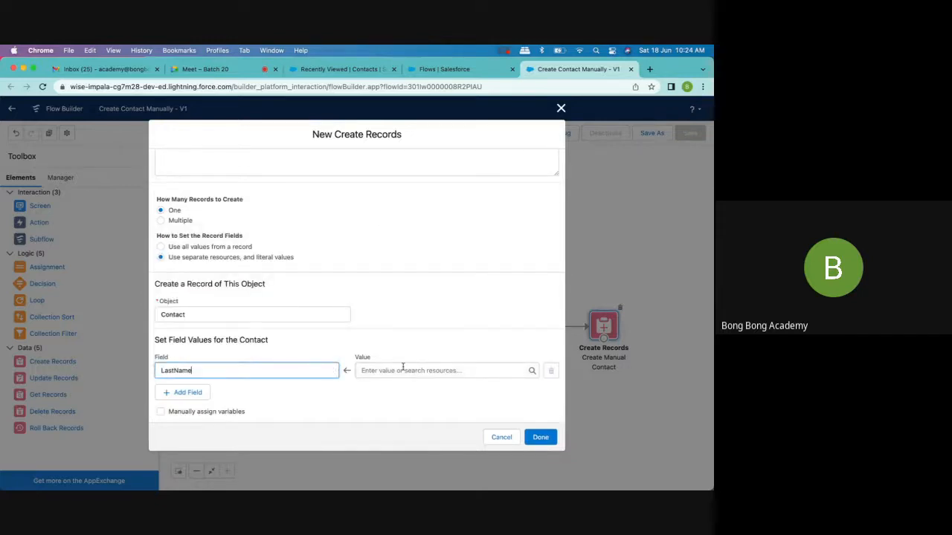
click(399, 370)
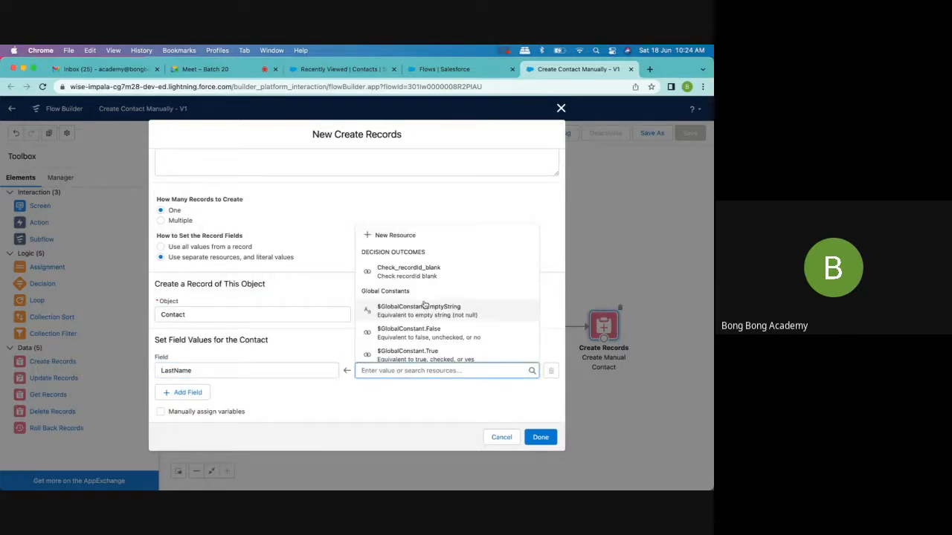
text(re)
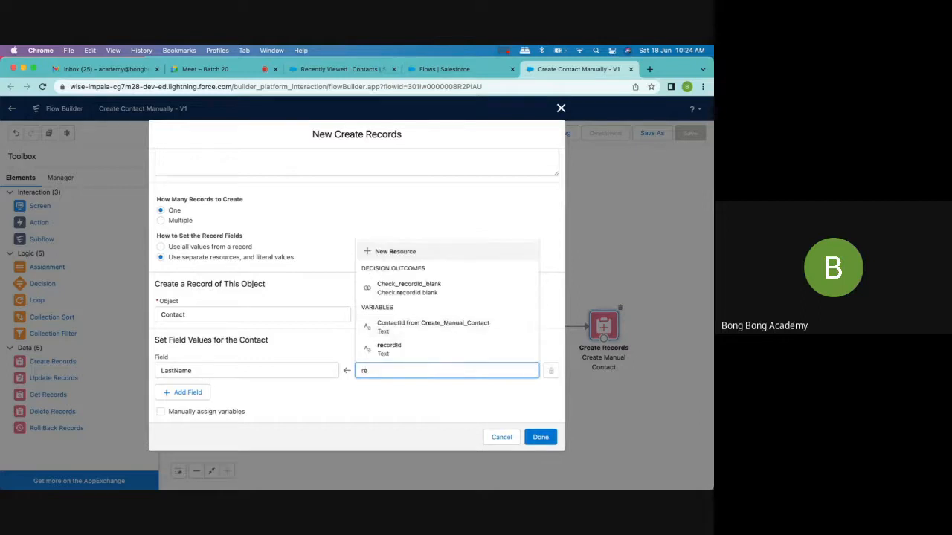
key(BackSpace)
key(BackSpace)
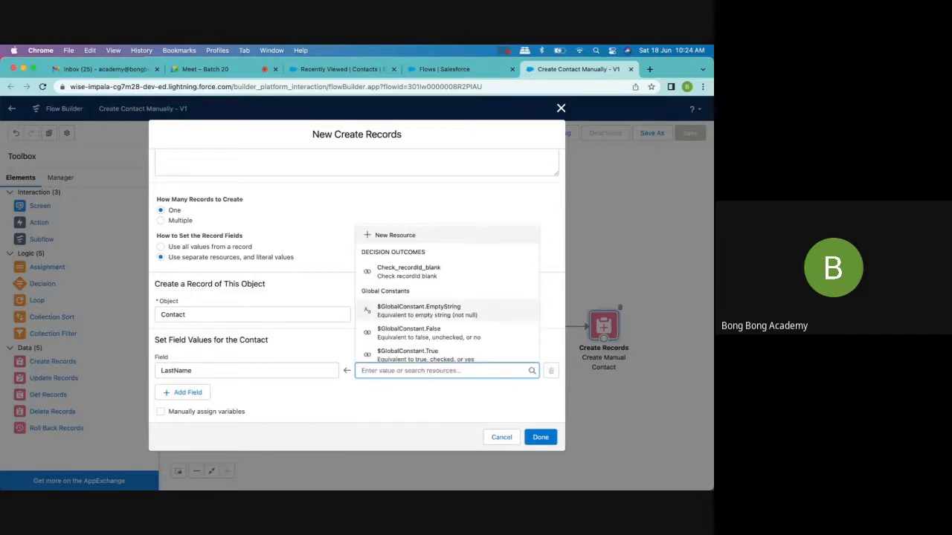
text(se)
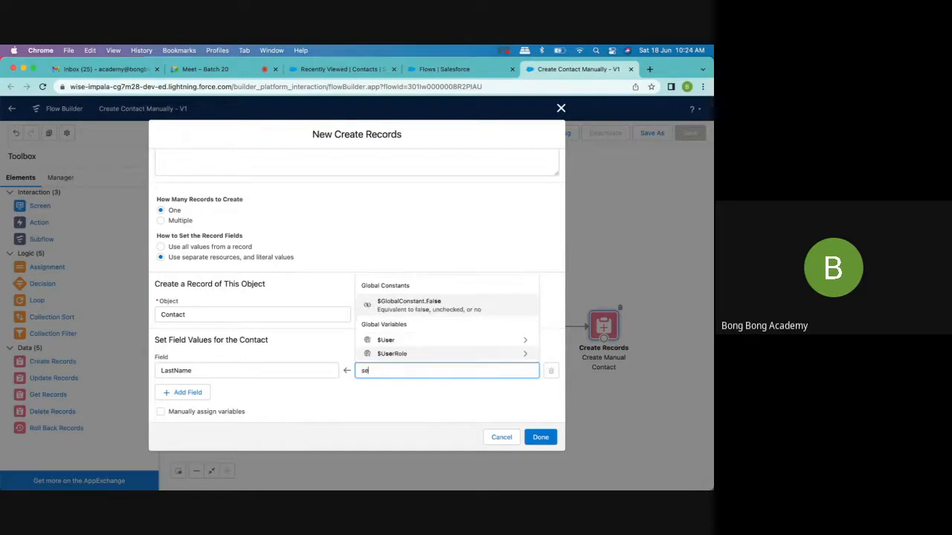
key(BackSpace)
key(BackSpace)
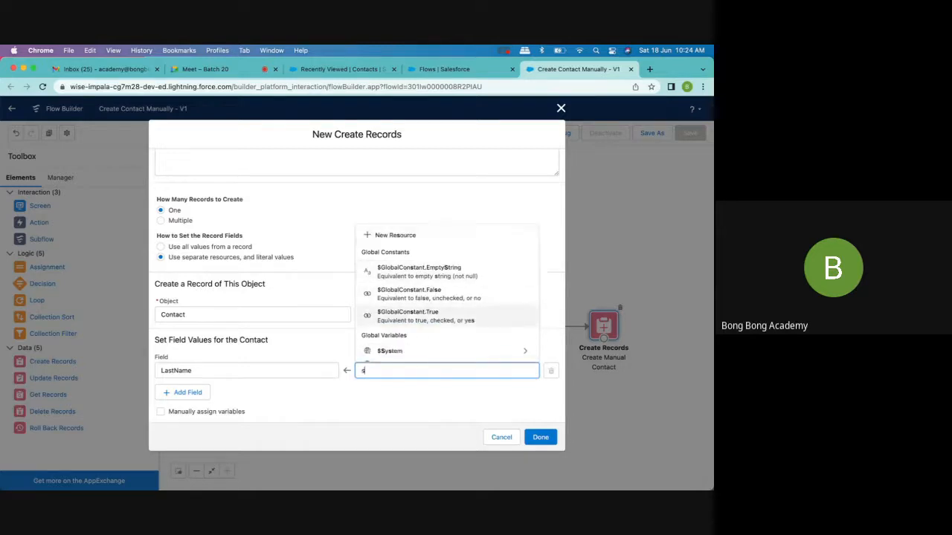
- Set the LastName value to the lastName attribute of the NewContact screen component
scroll(448, 313, down, 5)
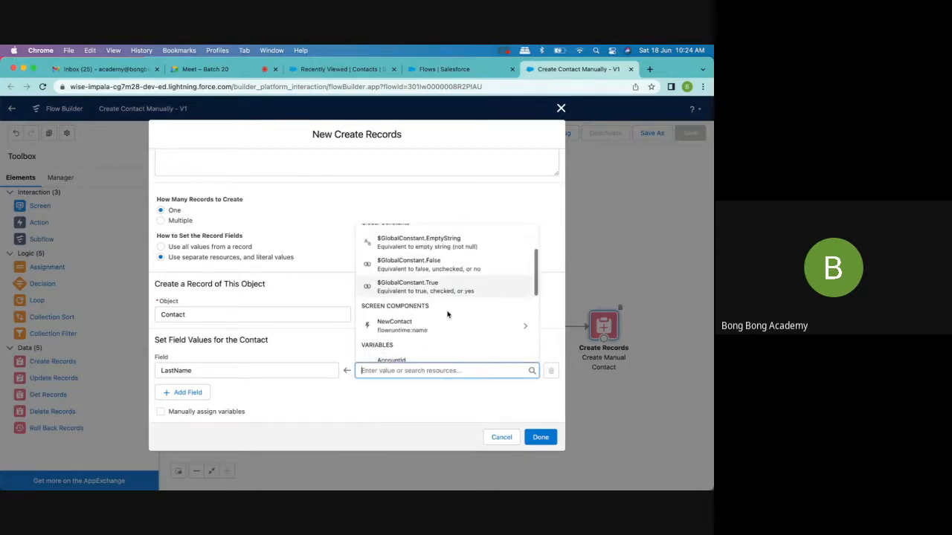
scroll(448, 314, down, 3)
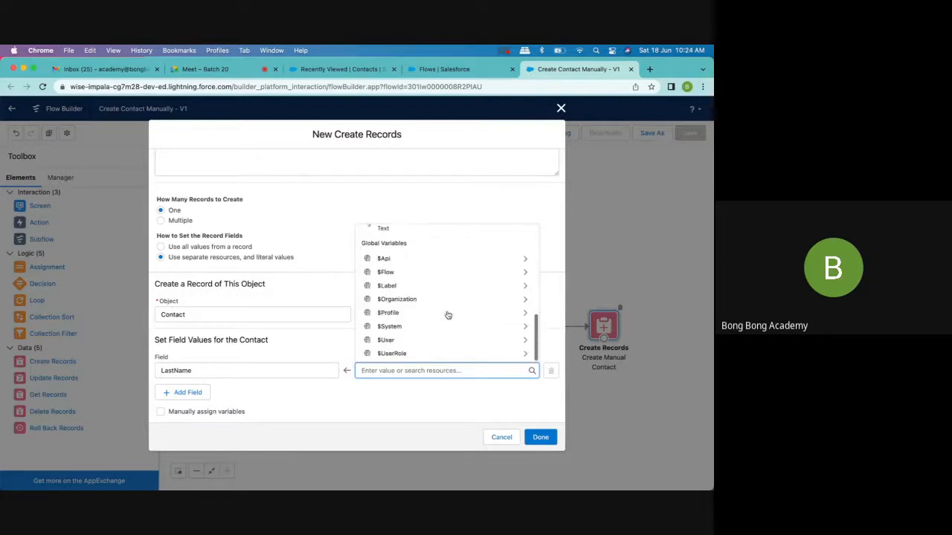
scroll(447, 315, up, 10)
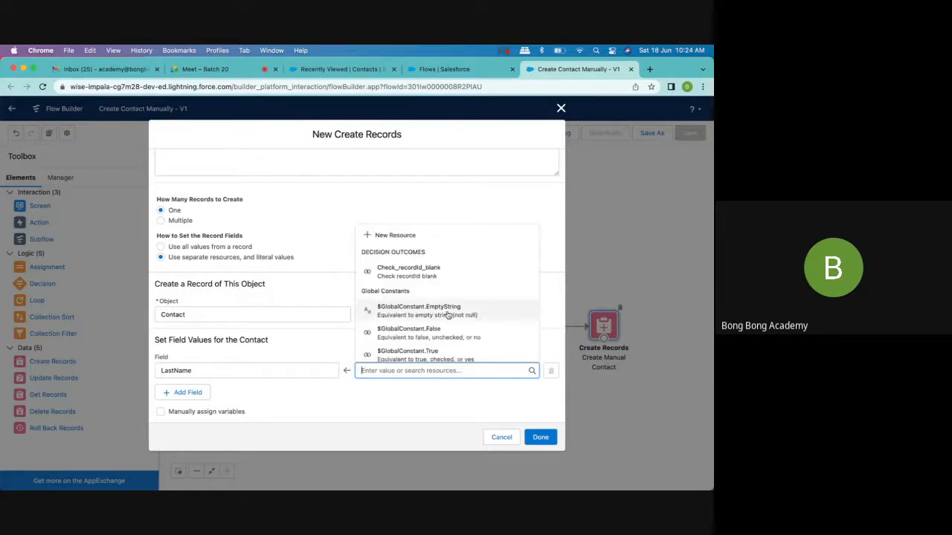
scroll(448, 314, down, 3)
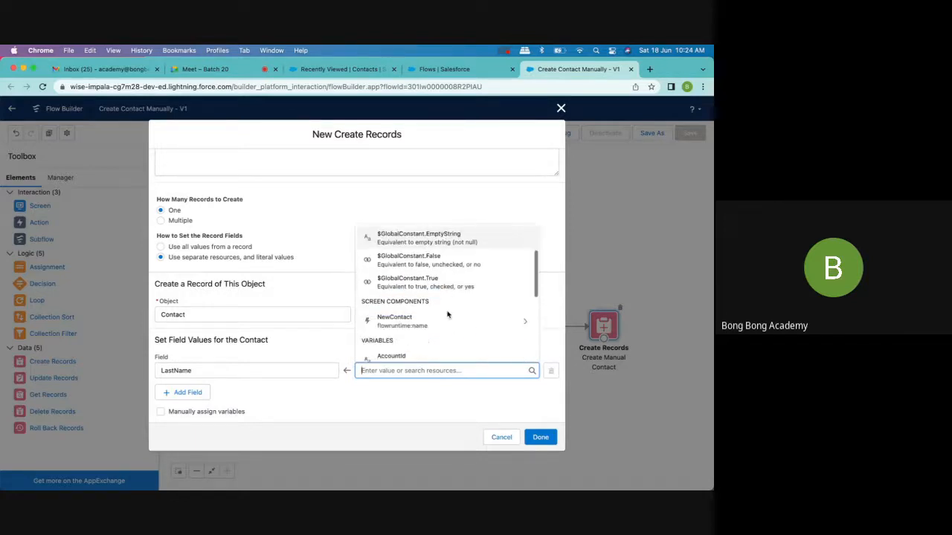
click(443, 318)
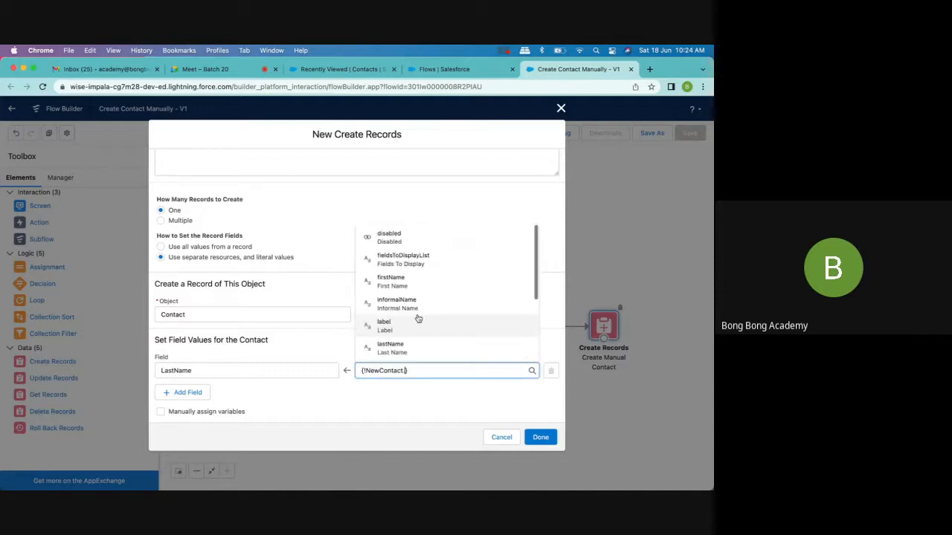
click(405, 346)
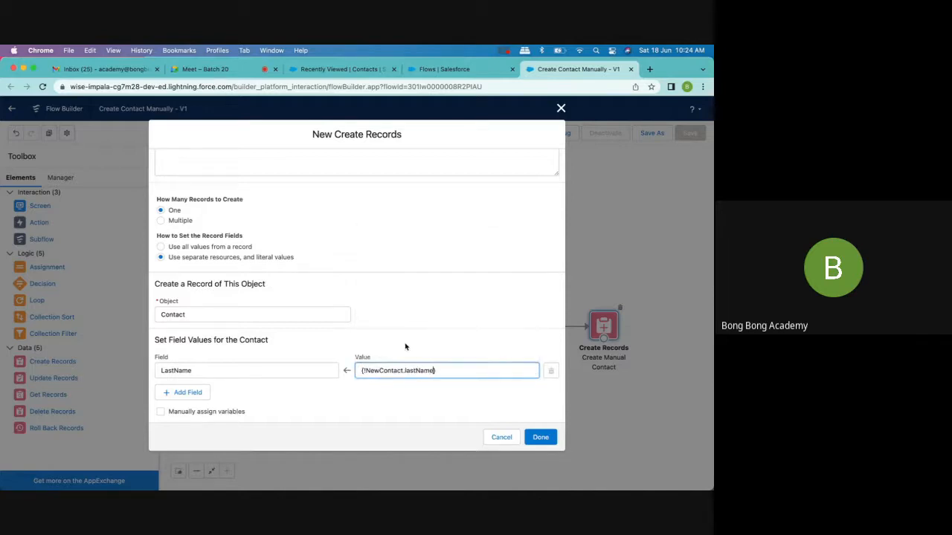
- Add a FirstName field to the contact values and map it to the NewContact component's firstName attribute
click(184, 392)
click(190, 402)
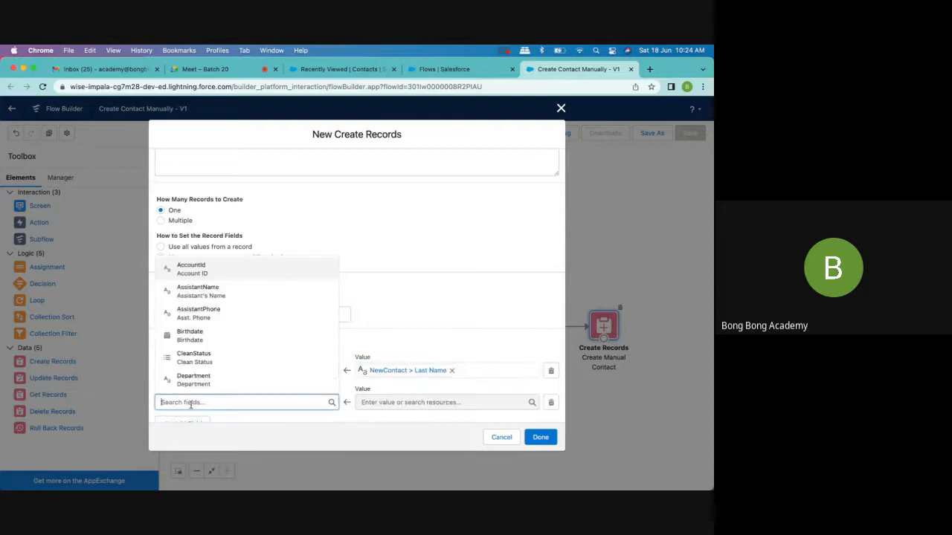
text(fir)
click(195, 376)
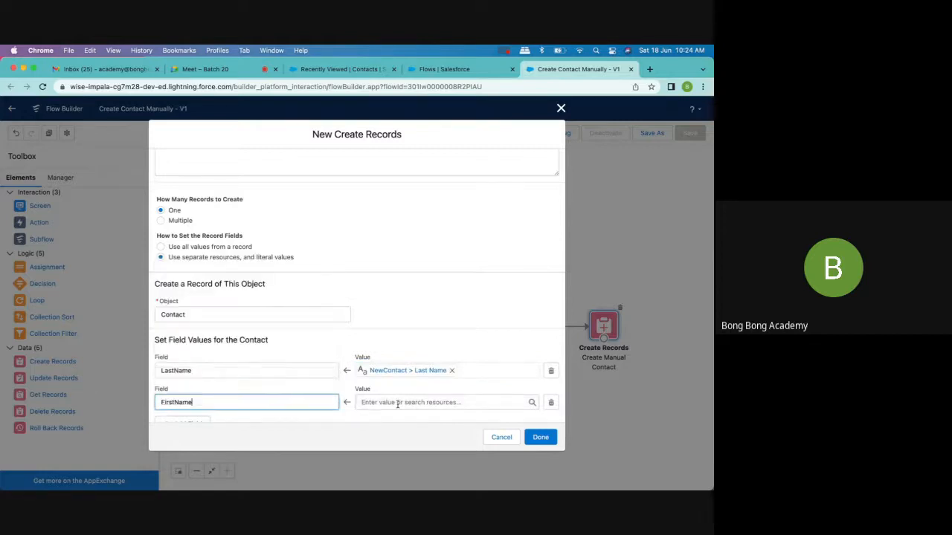
click(404, 403)
scroll(417, 319, down, 5)
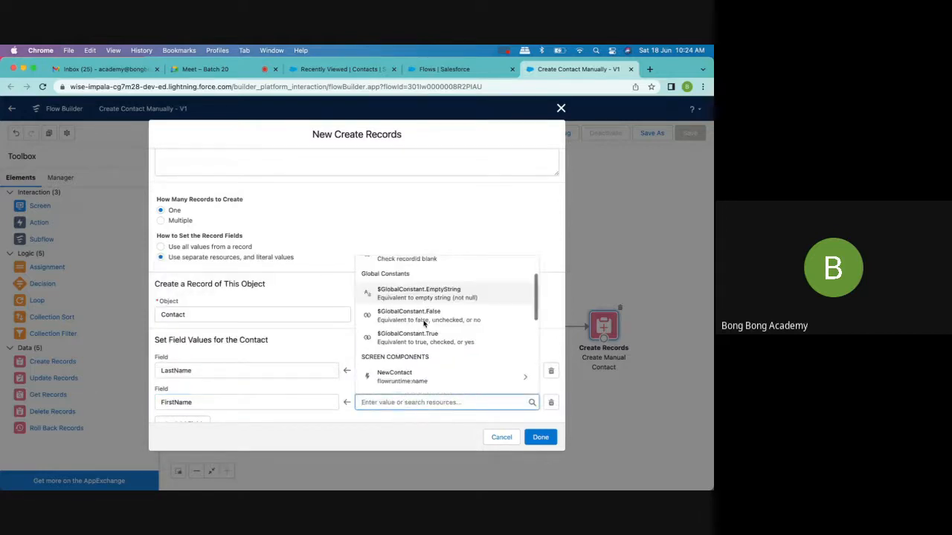
click(414, 312)
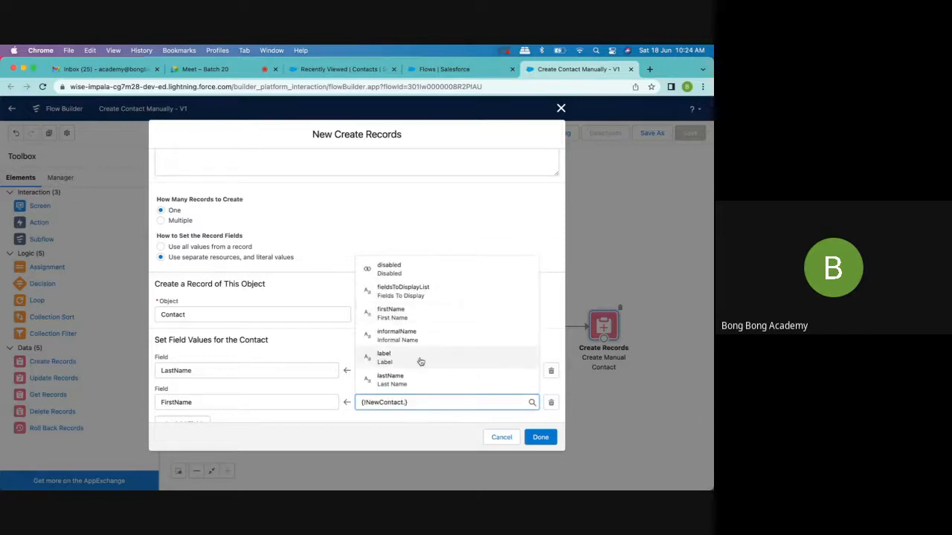
text(fir)
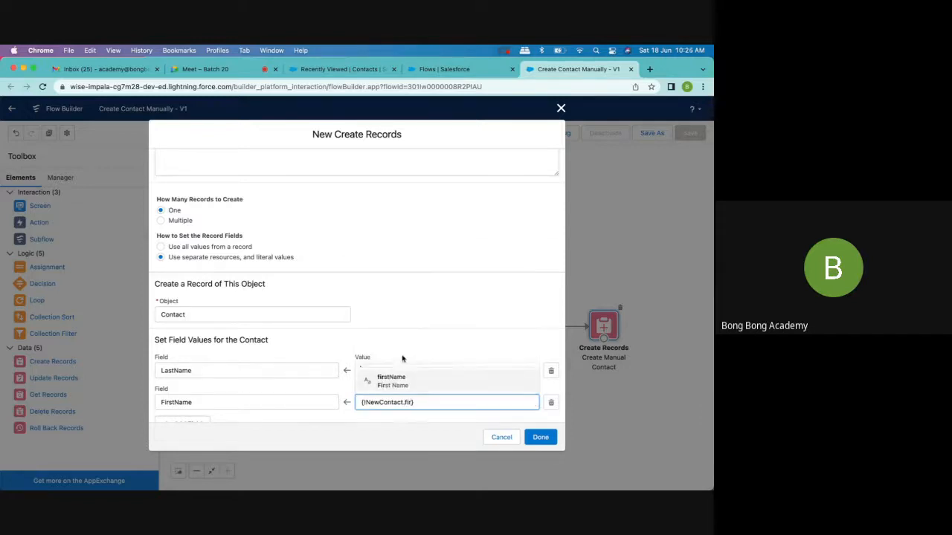
click(392, 381)
- Add an AccountId field mapped to the recordId variable and finish the Create Contact Manually2 element
scroll(389, 378, down, 1)
click(199, 394)
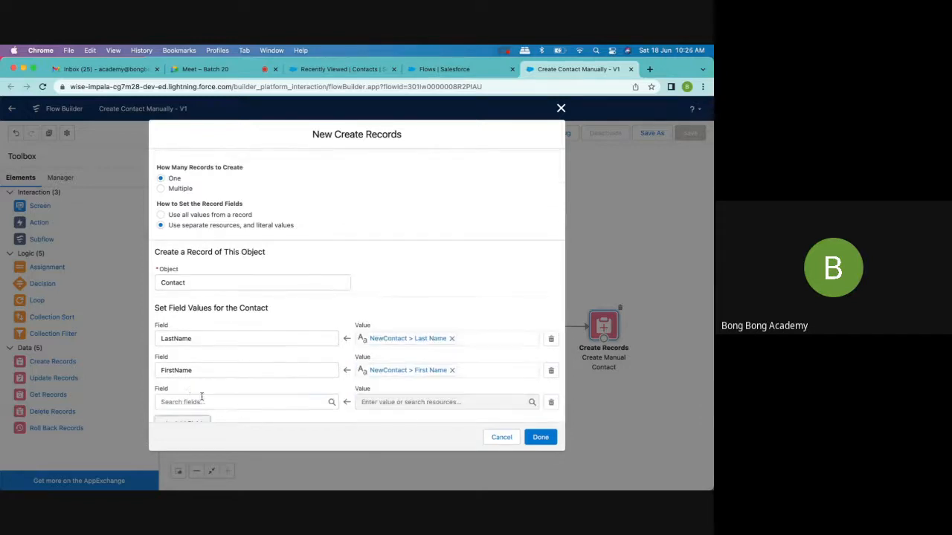
click(201, 401)
text(acc)
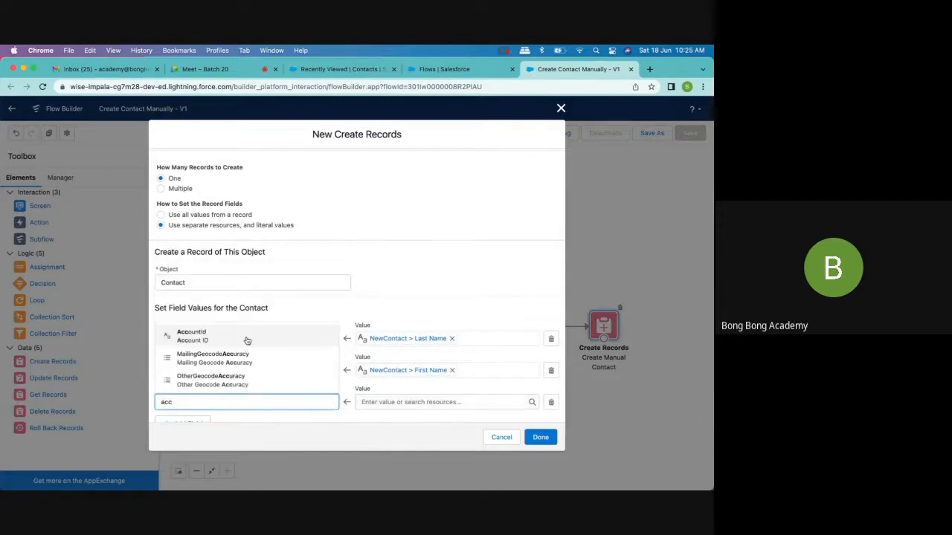
click(247, 338)
click(368, 401)
text(recordId)
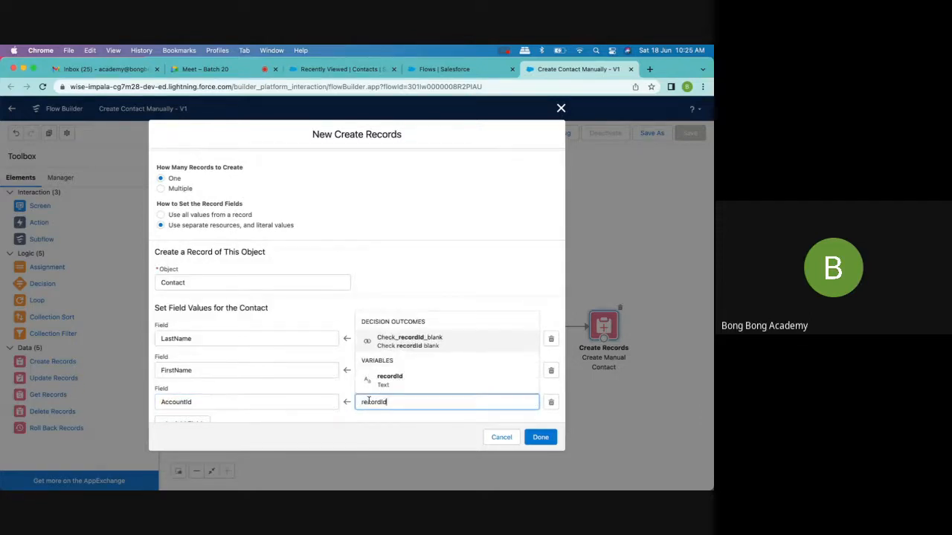
click(394, 380)
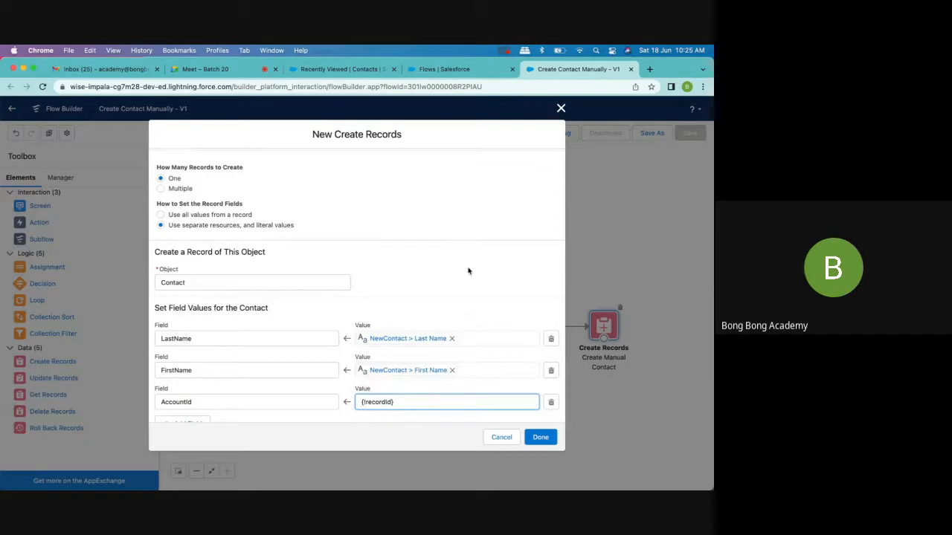
click(540, 437)
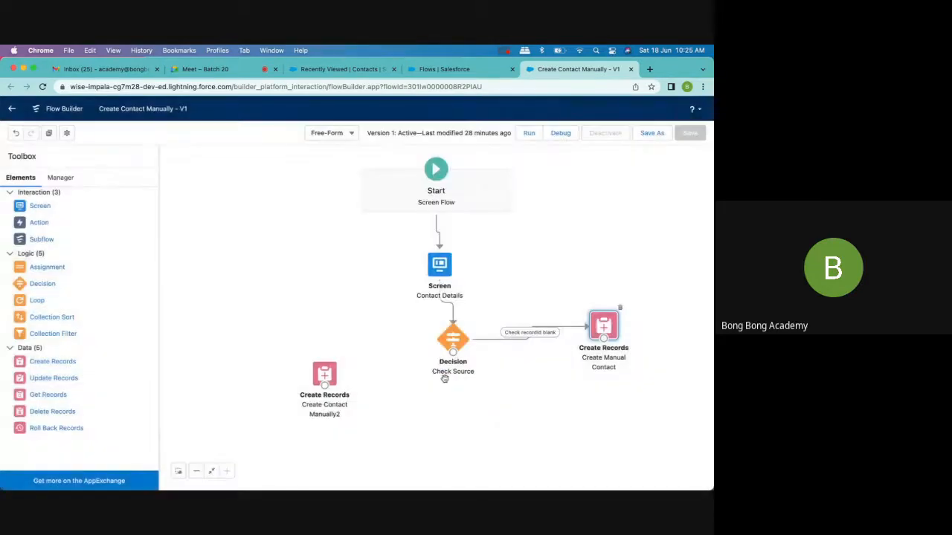
- Connect the Check Source decision's Default Outcome to Create Contact Manually2 and shift the decision slightly downward
drag(453, 350, 325, 374)
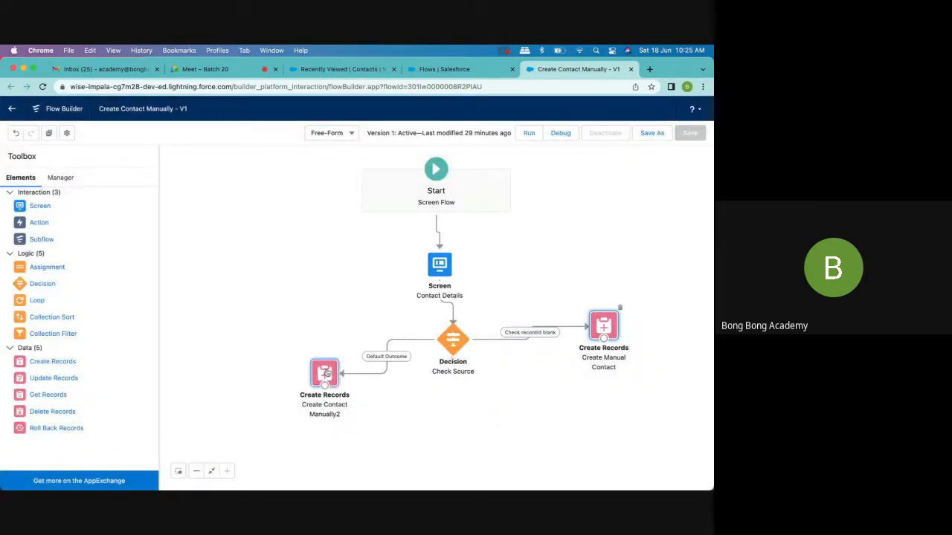
drag(452, 337, 452, 346)
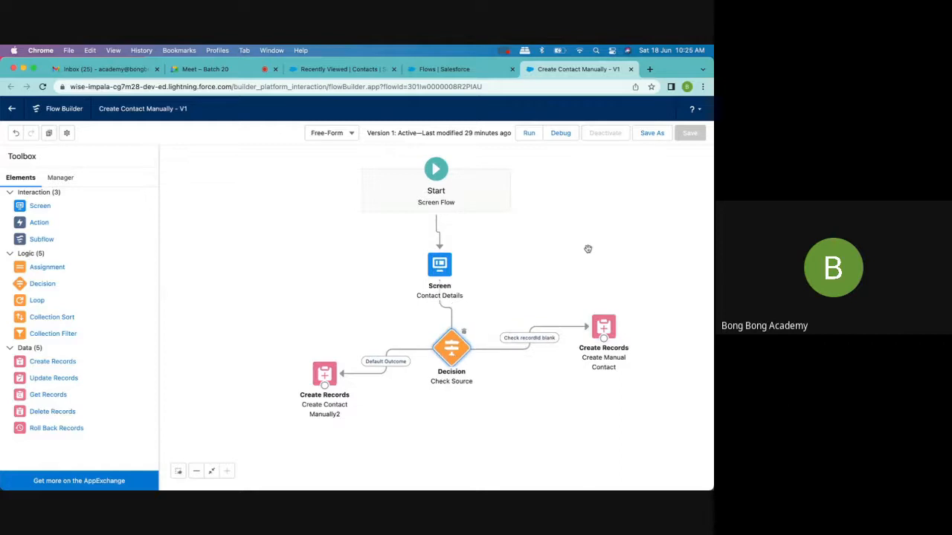
- Save the flow as a new version labelled Create Contact Manually and activate that version
click(650, 134)
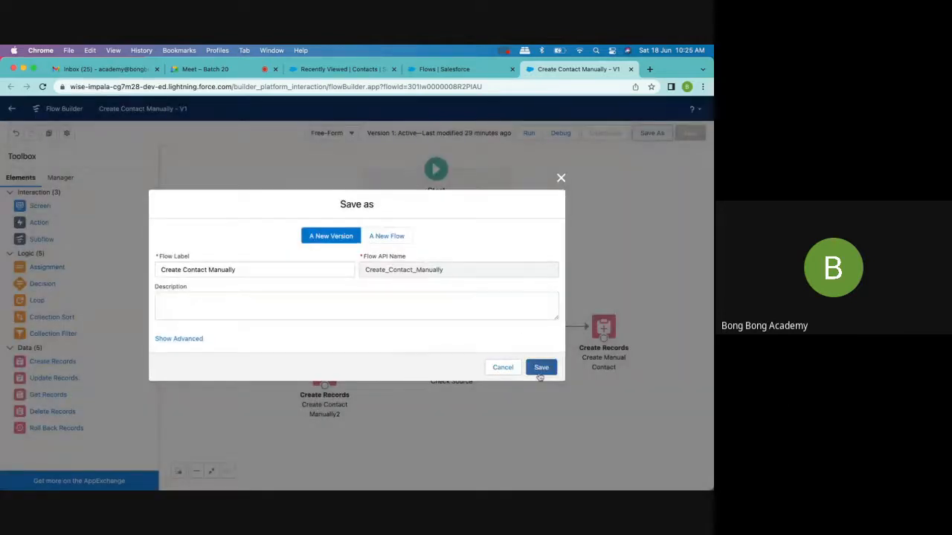
click(540, 365)
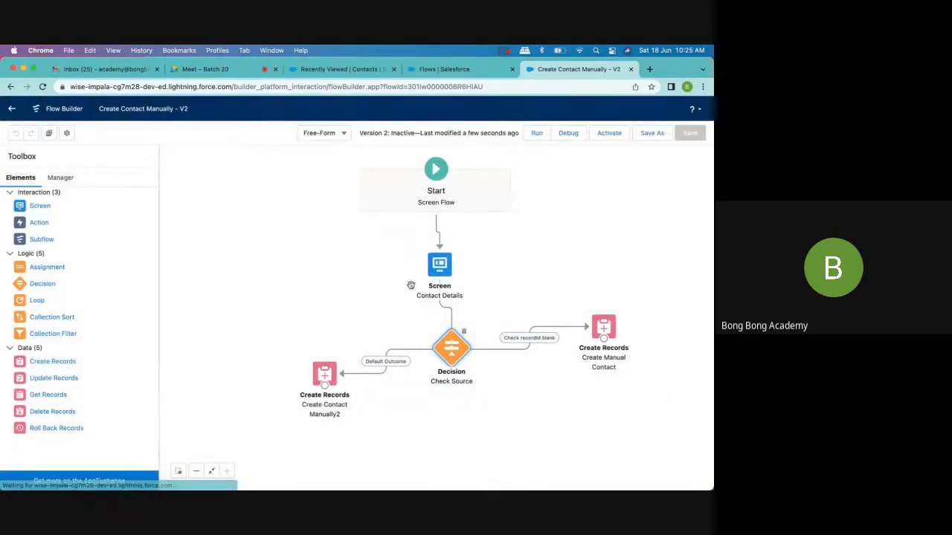
click(614, 138)
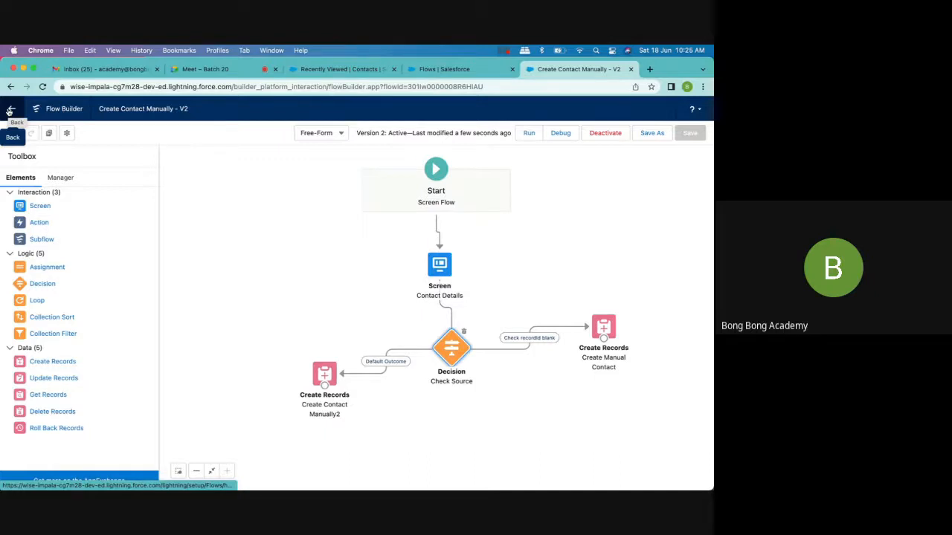
- Return to the Flows list in Setup and view the details and versions of Create Contact Manually
click(10, 110)
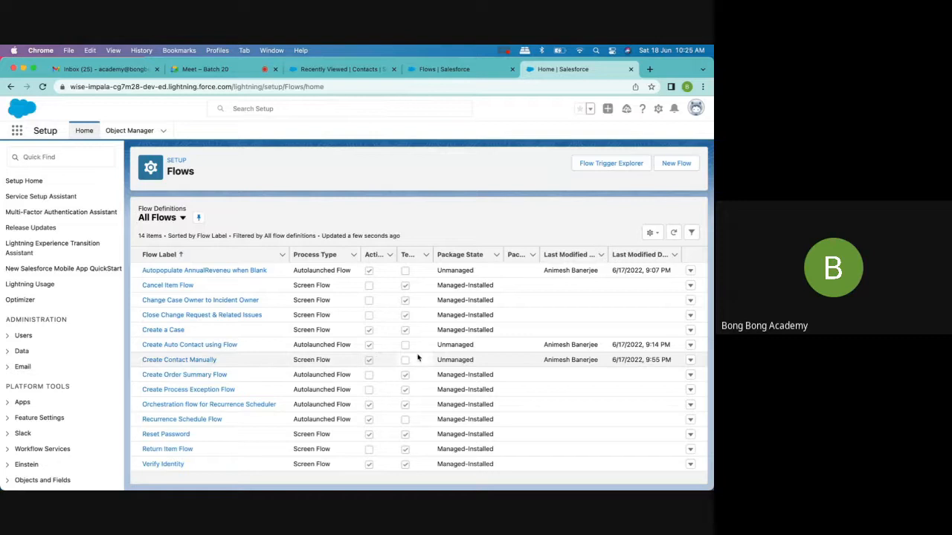
click(690, 361)
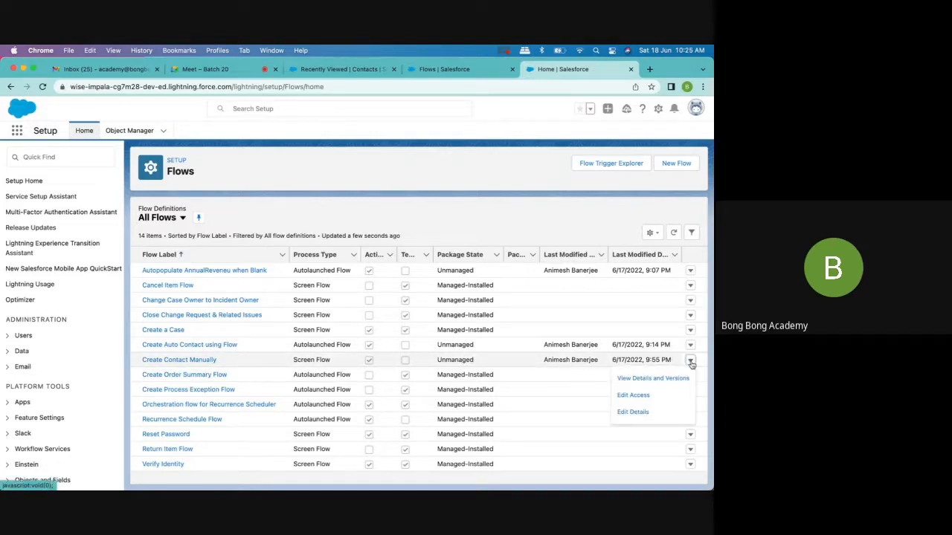
click(644, 380)
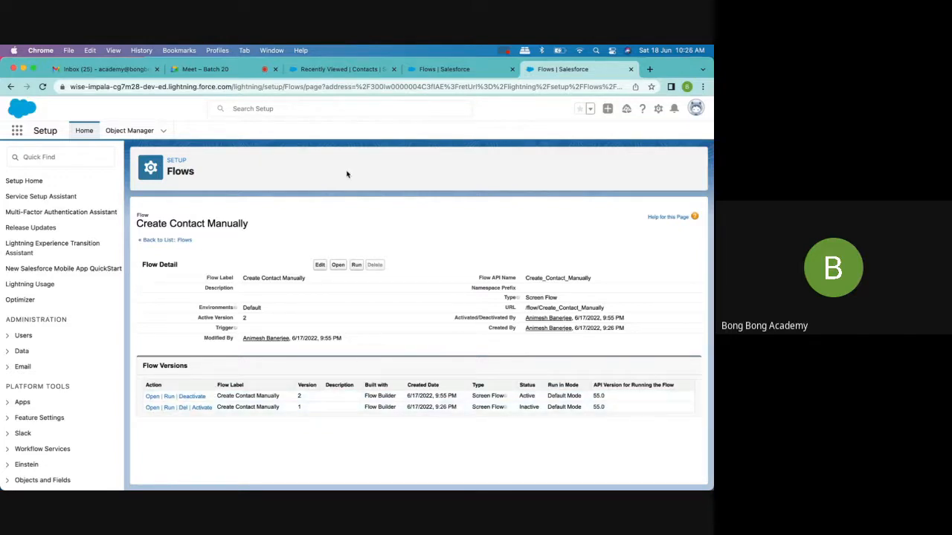
- Open the Test Large1 account record in the Sales app and show its additional actions
click(437, 71)
click(363, 72)
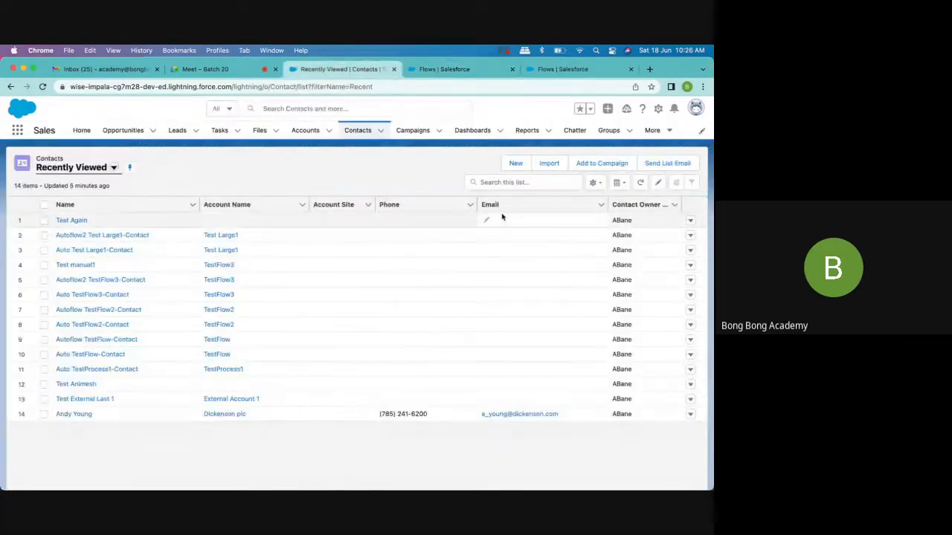
click(307, 132)
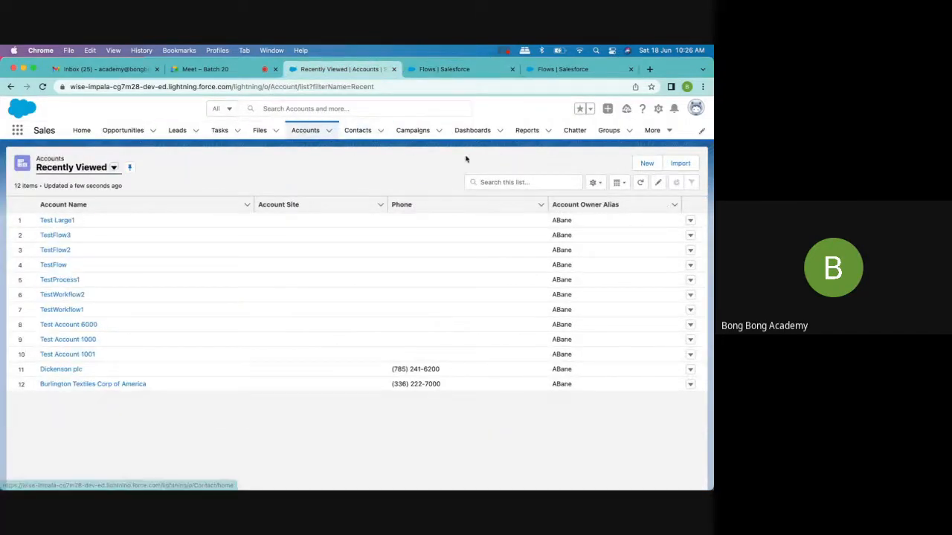
click(58, 221)
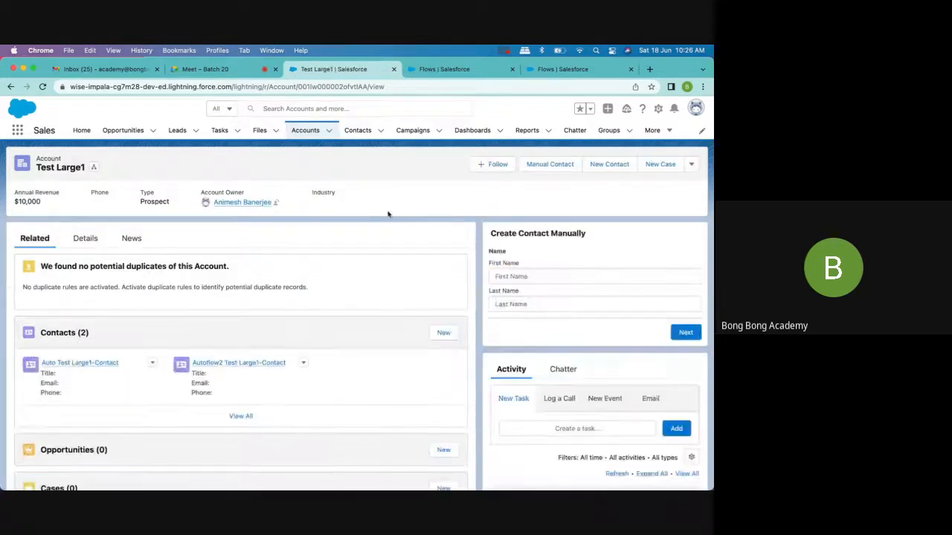
click(692, 165)
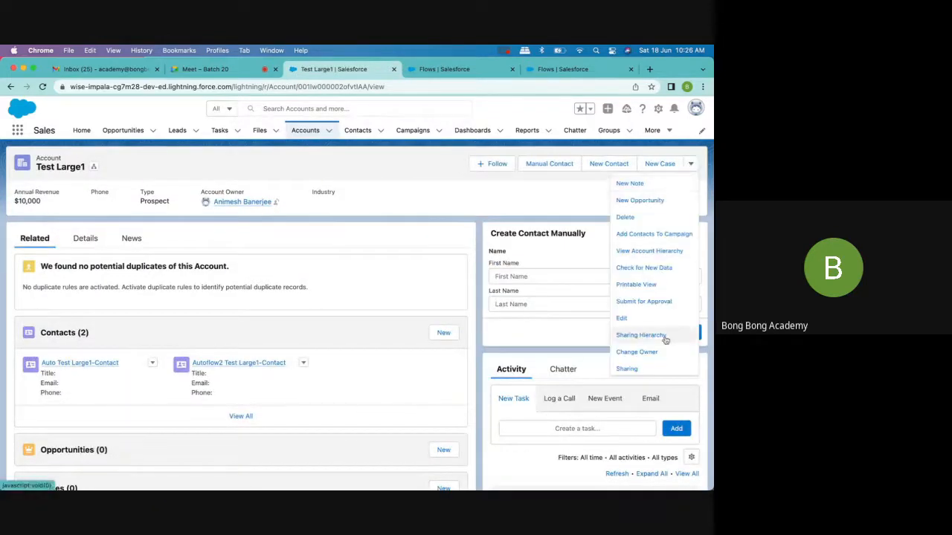
- Run the Manual Contact action on the Test Large1 account with first name Test and last name "manual from action"
click(550, 164)
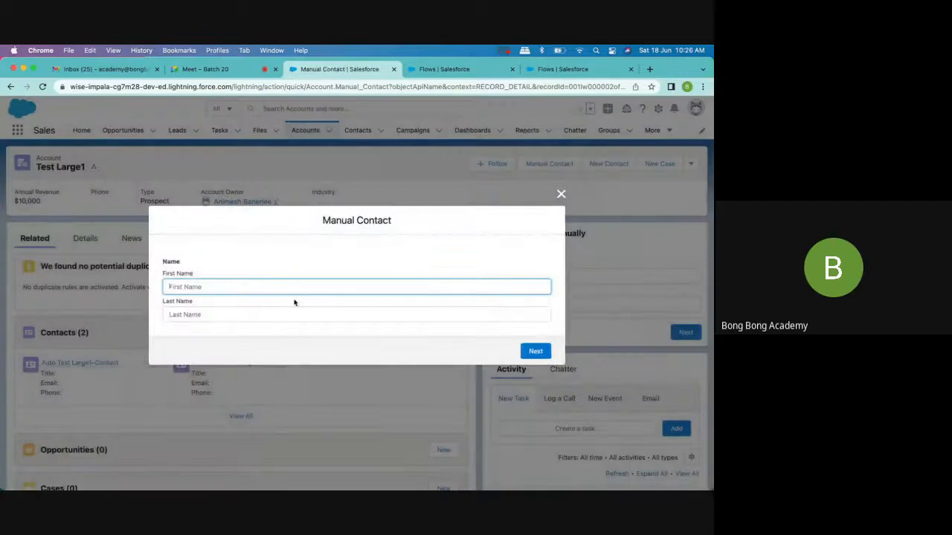
text(G)
key(BackSpace)
text(Test)
click(263, 314)
text(manu)
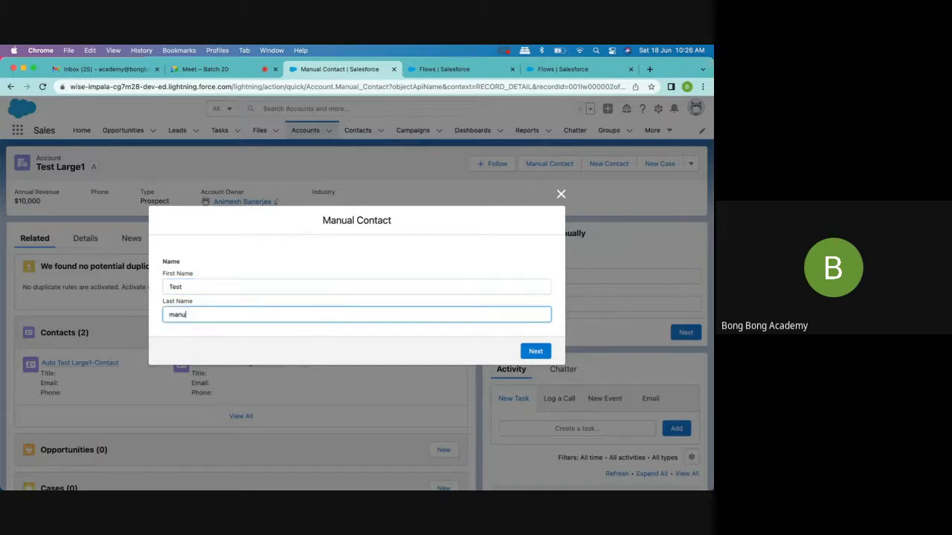
text(al from action)
click(534, 353)
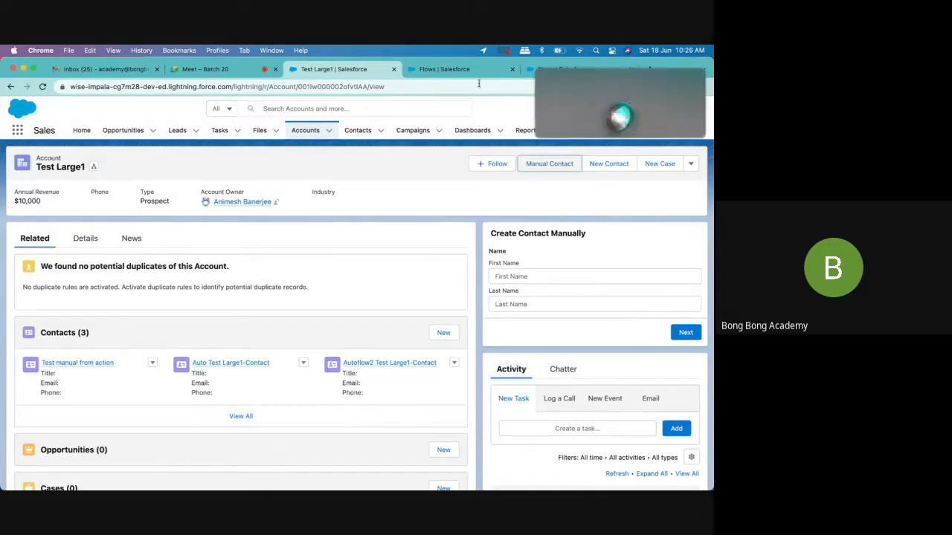
- Return to the Flows list in Setup and open the Create Contact Manually flow in Flow Builder
click(537, 72)
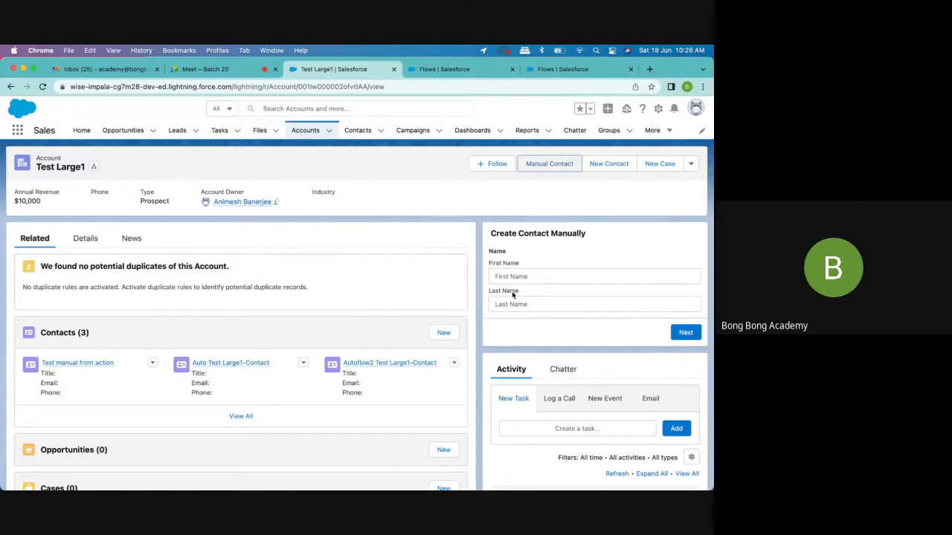
click(540, 72)
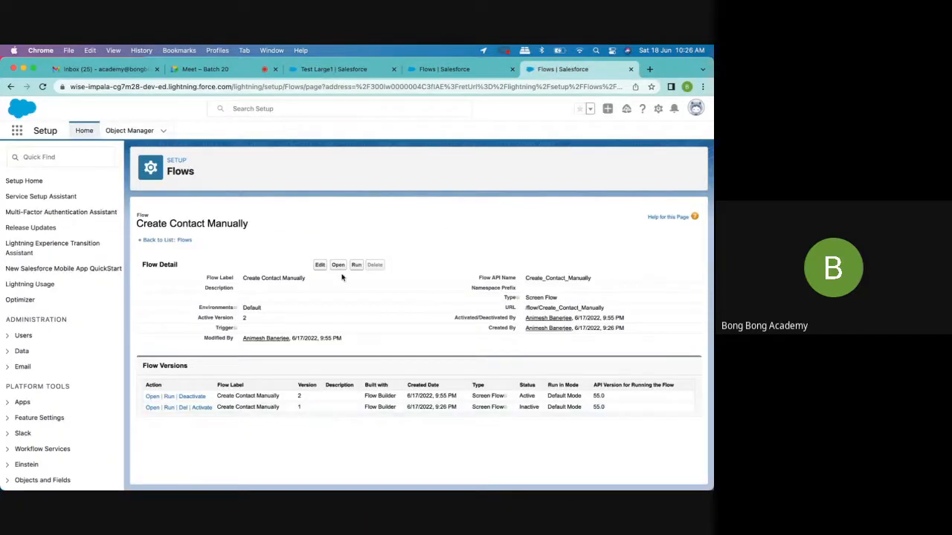
click(319, 265)
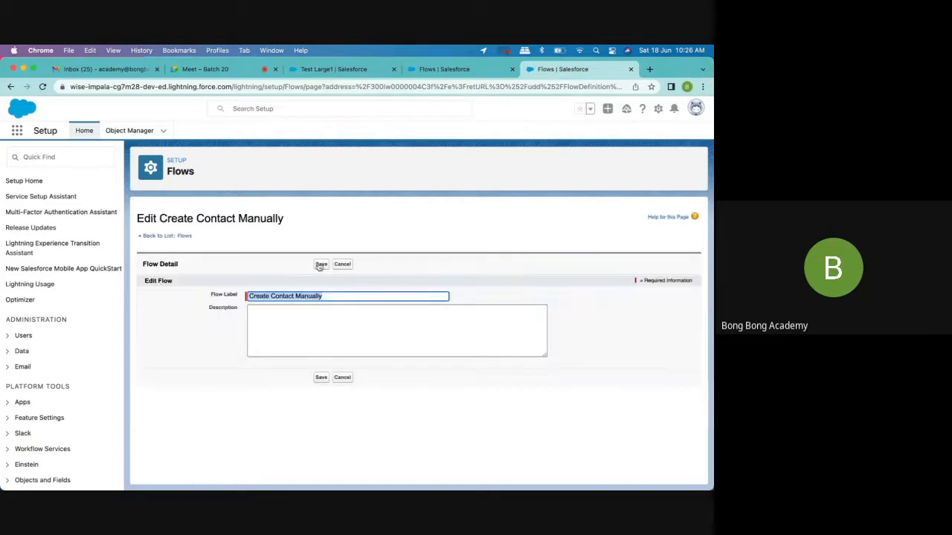
click(58, 159)
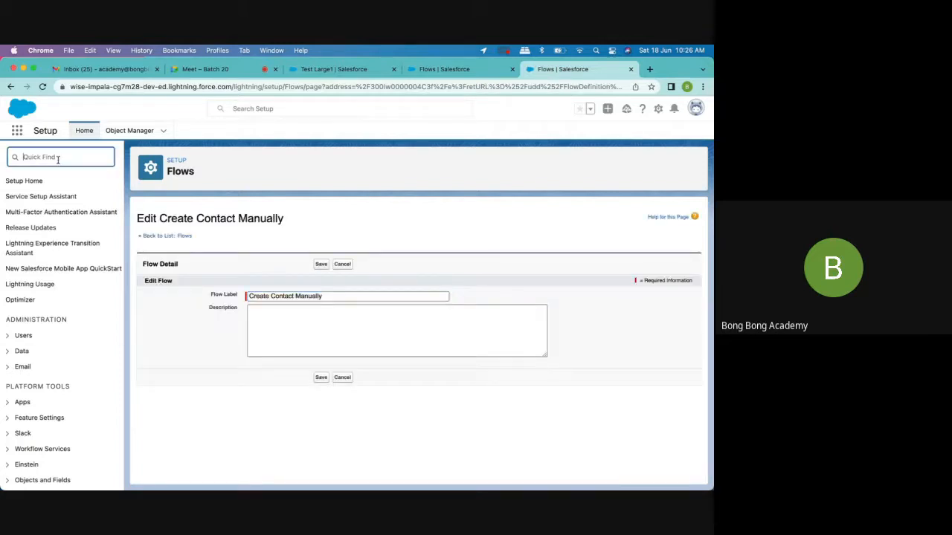
text(flow)
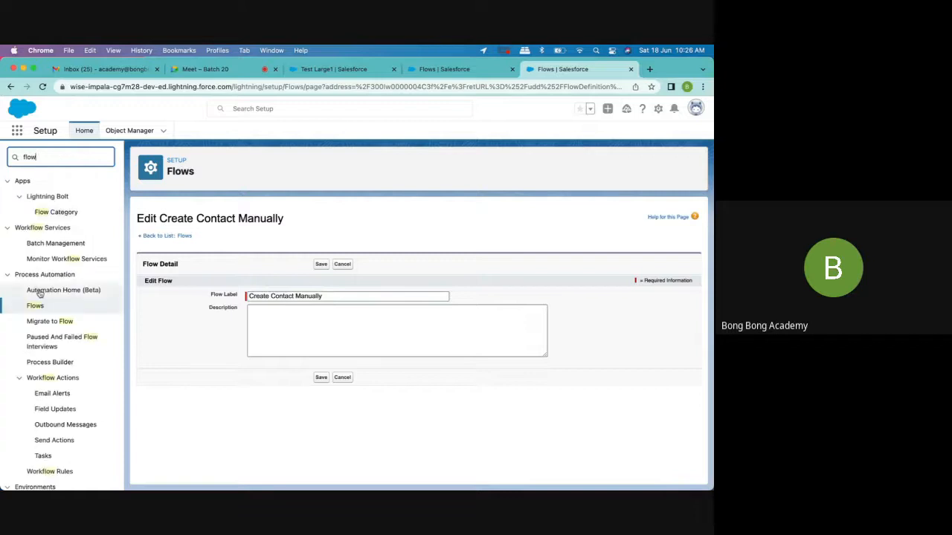
click(35, 306)
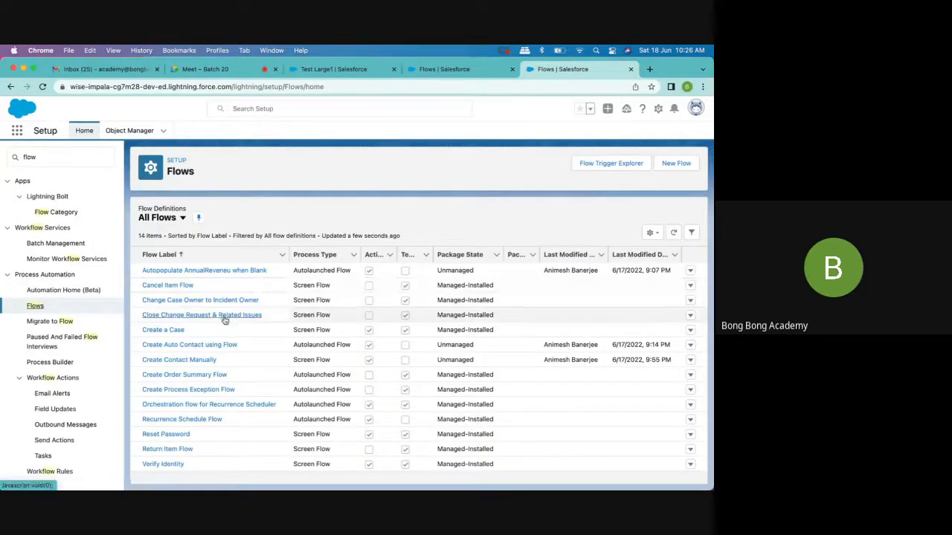
click(184, 362)
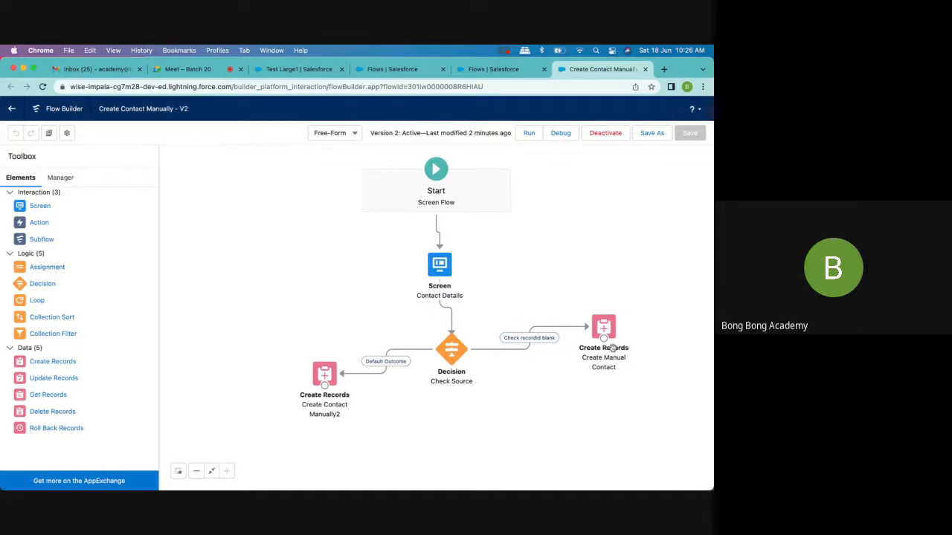
- Delete the Create Contact Manually2 element and the Check Source decision from the flow
click(452, 358)
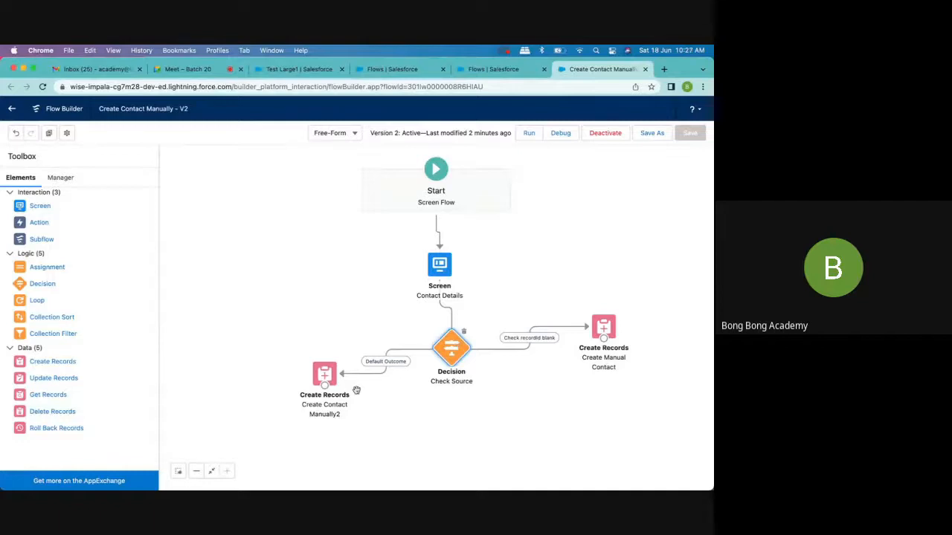
click(324, 380)
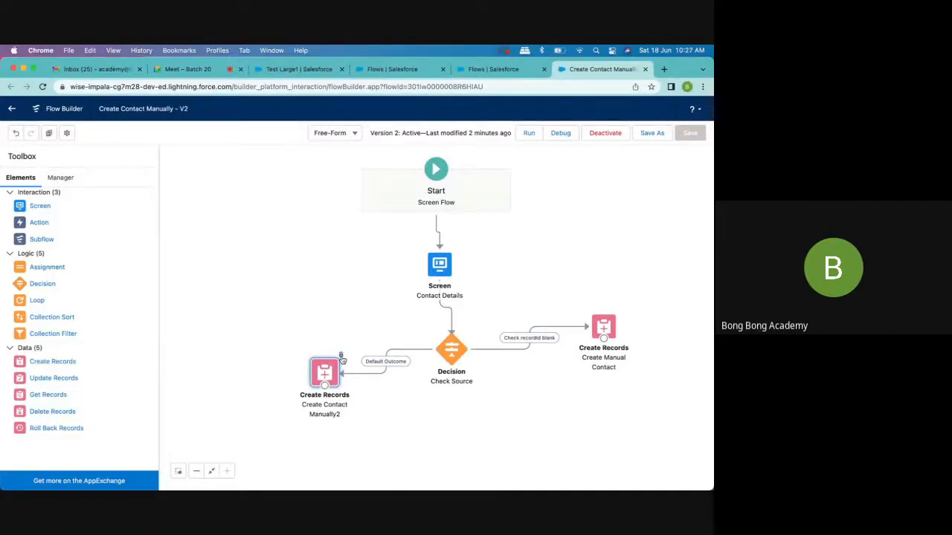
click(341, 360)
click(458, 342)
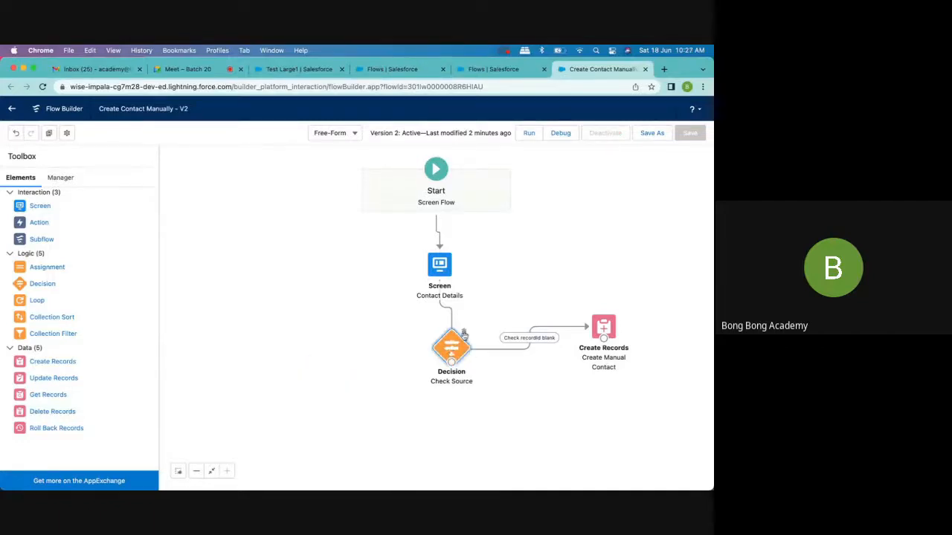
click(463, 334)
- Move Create Manual Contact below the Contact Details screen and connect the screen to it
drag(610, 333, 448, 348)
drag(439, 276, 443, 339)
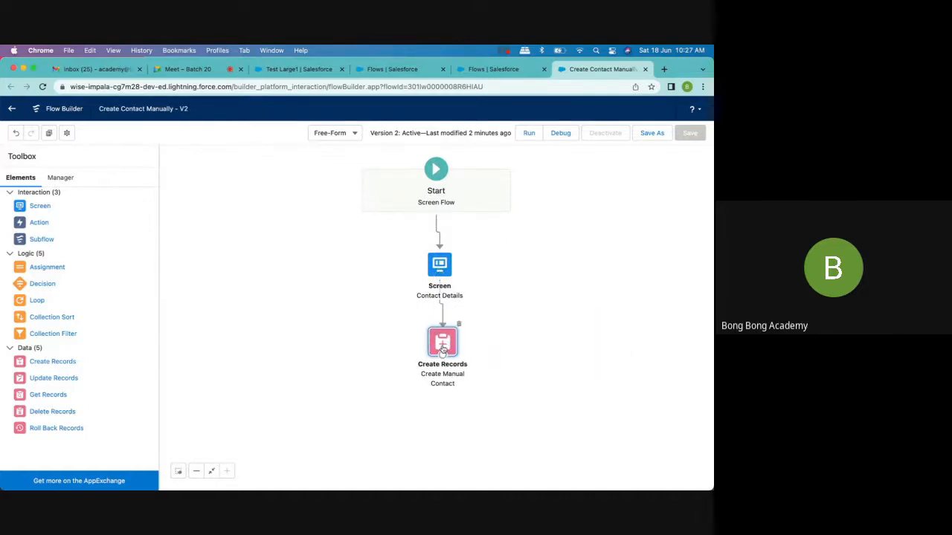
- Start a new resource of type Formula for the AccountId value in the Create Manual Contact element
double_click(442, 350)
click(406, 375)
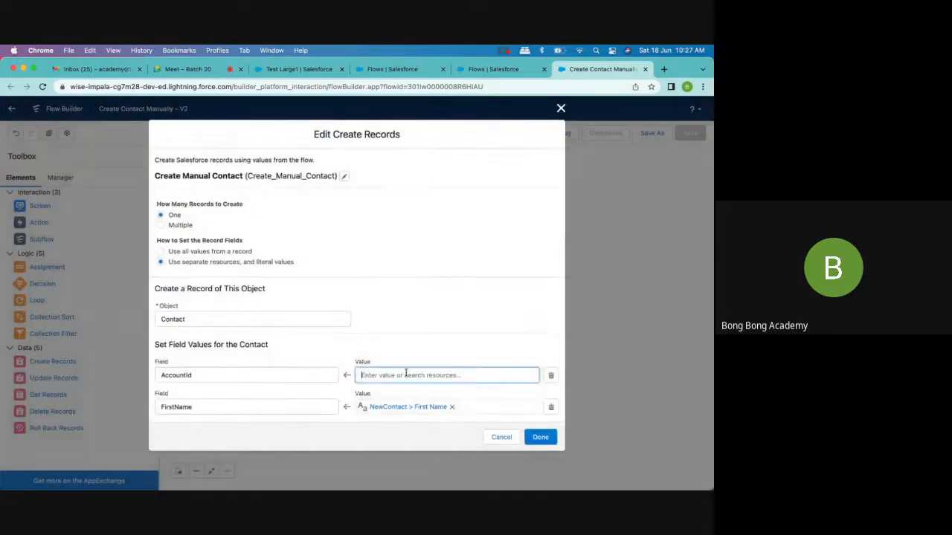
click(406, 375)
scroll(389, 356, down, 2)
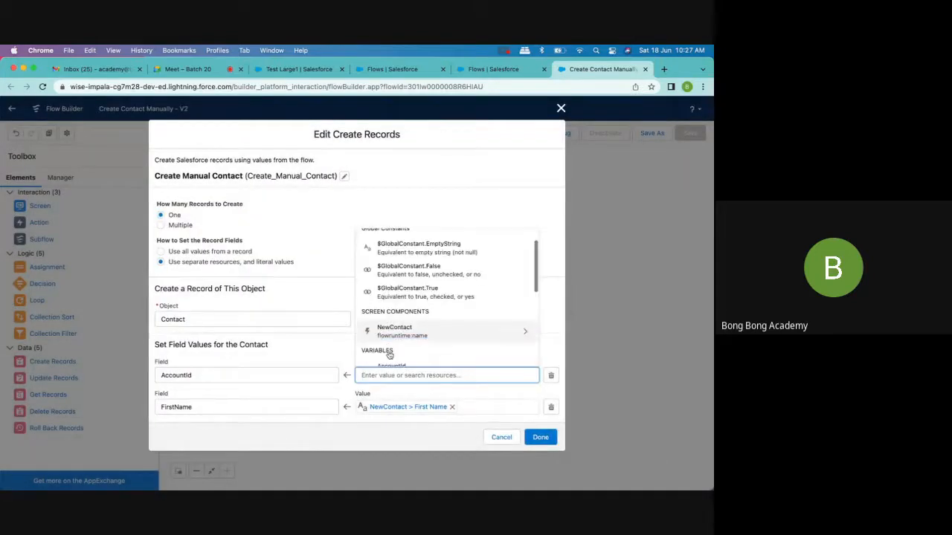
scroll(389, 355, down, 3)
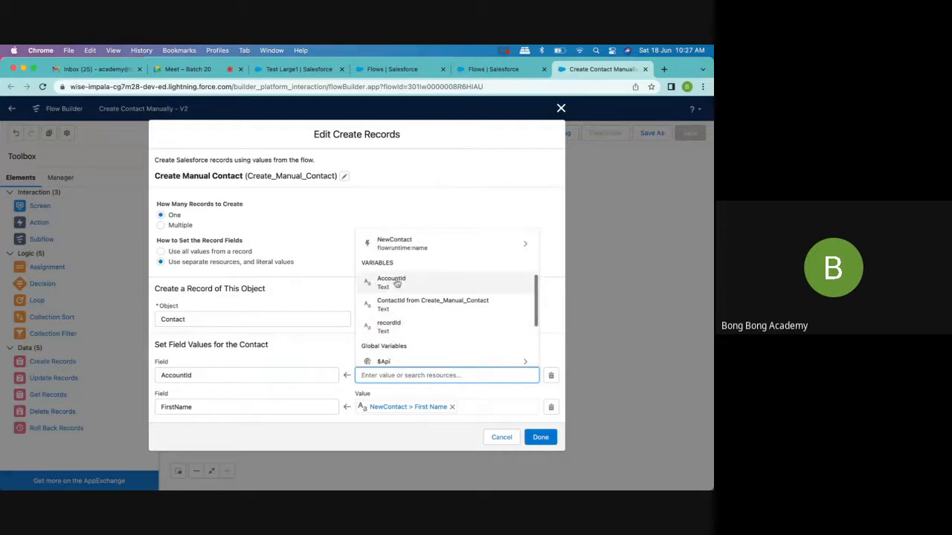
scroll(401, 302, down, 1)
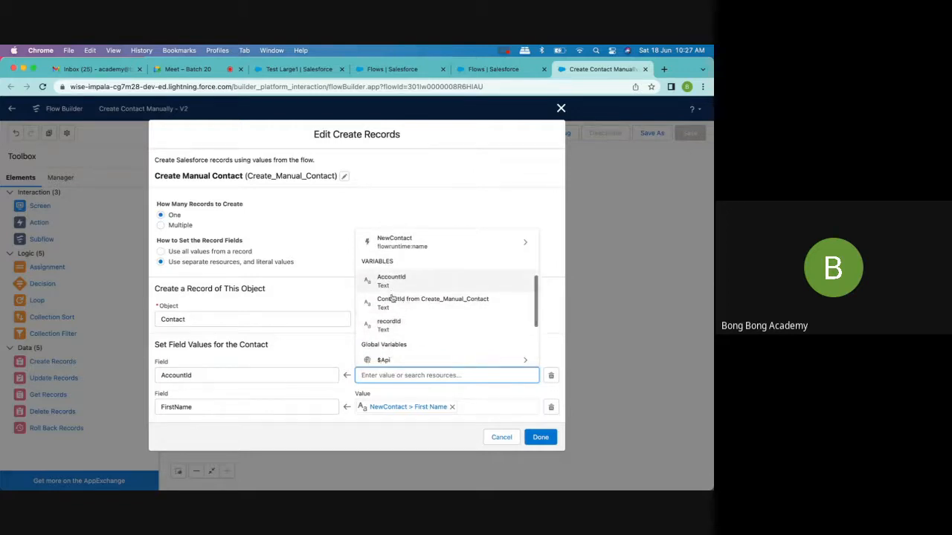
scroll(394, 325, up, 5)
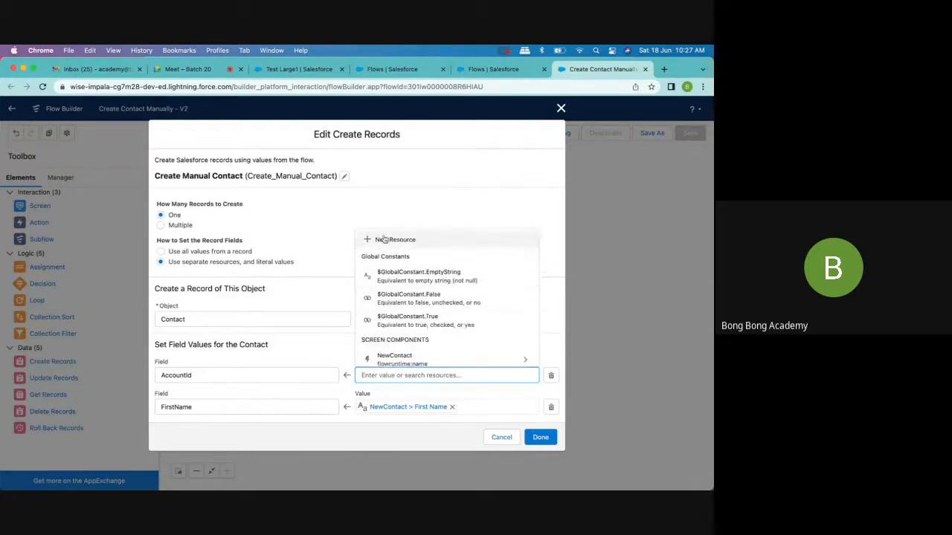
click(383, 240)
click(261, 254)
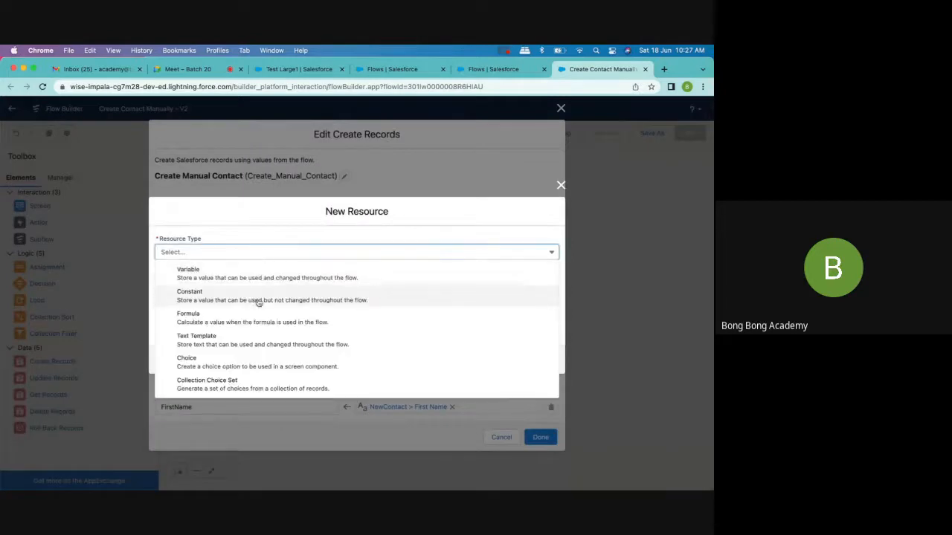
click(252, 326)
- Give the formula resource the API name AccountIdFormula and the data type Text
click(219, 235)
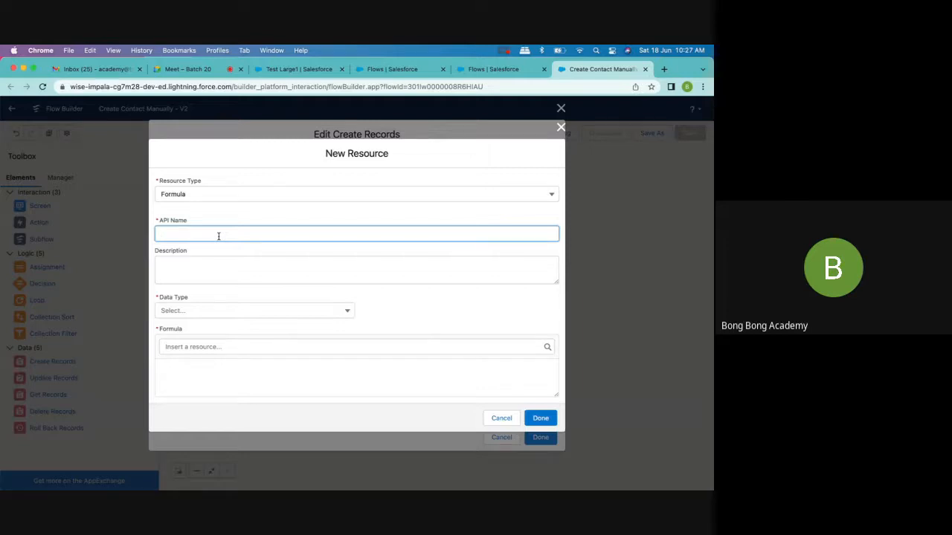
text(AccountId)
text(Formula)
click(219, 311)
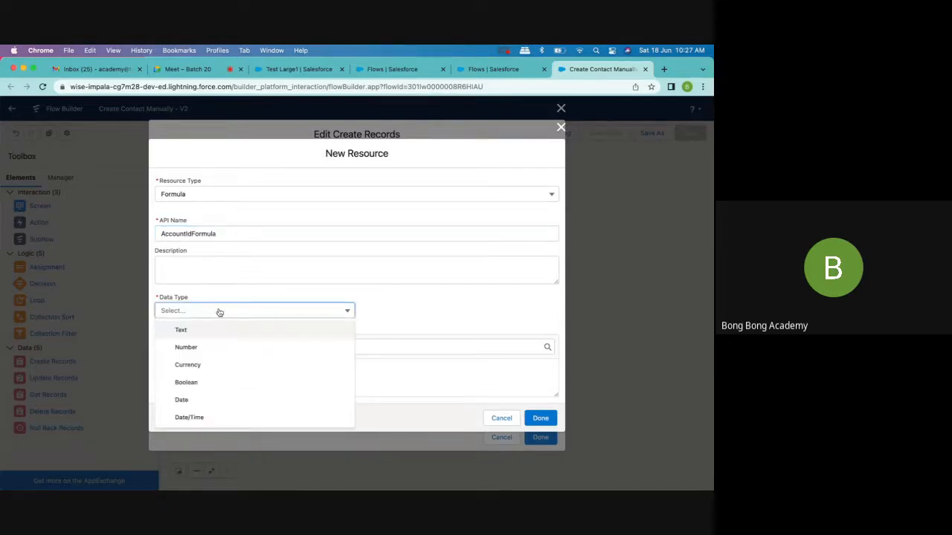
click(205, 331)
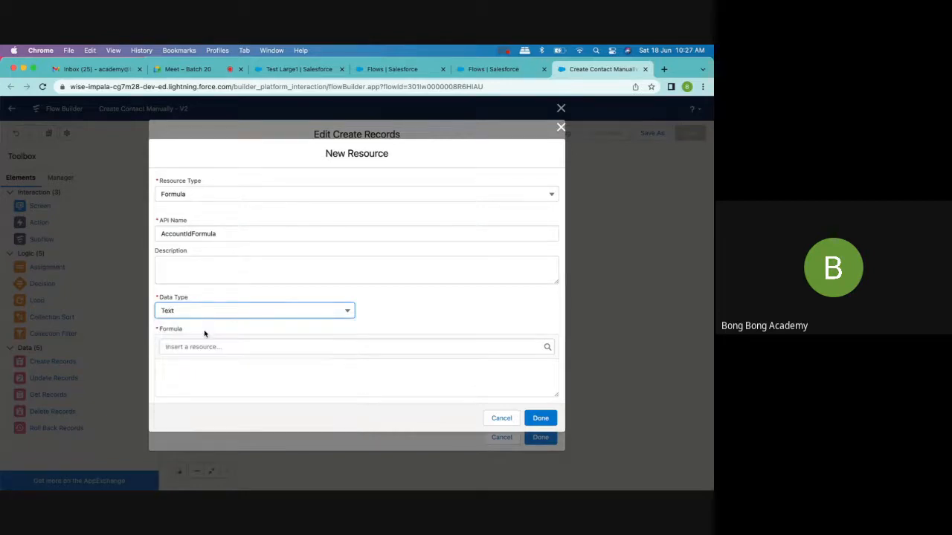
- Insert the AccountId and recordId variables into the formula, separated by a space
click(186, 348)
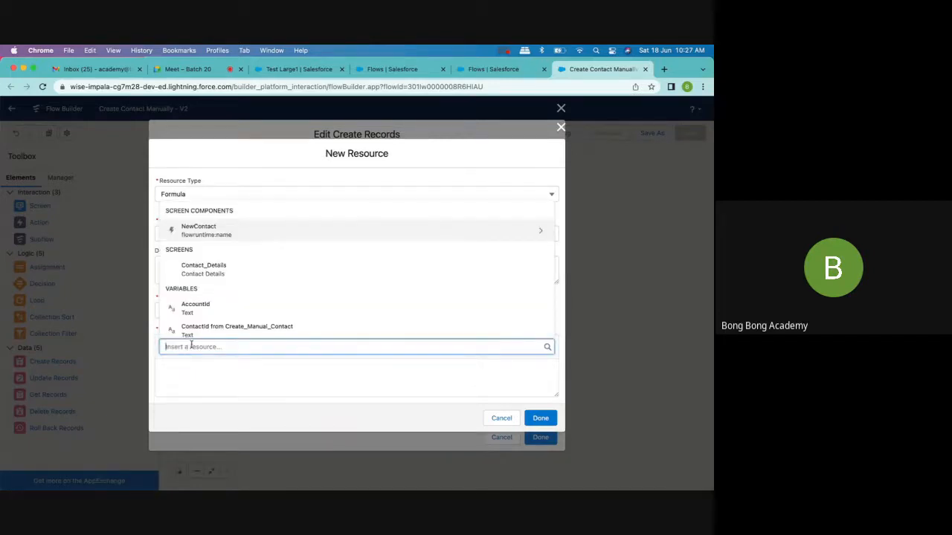
scroll(198, 324, down, 2)
scroll(198, 323, down, 3)
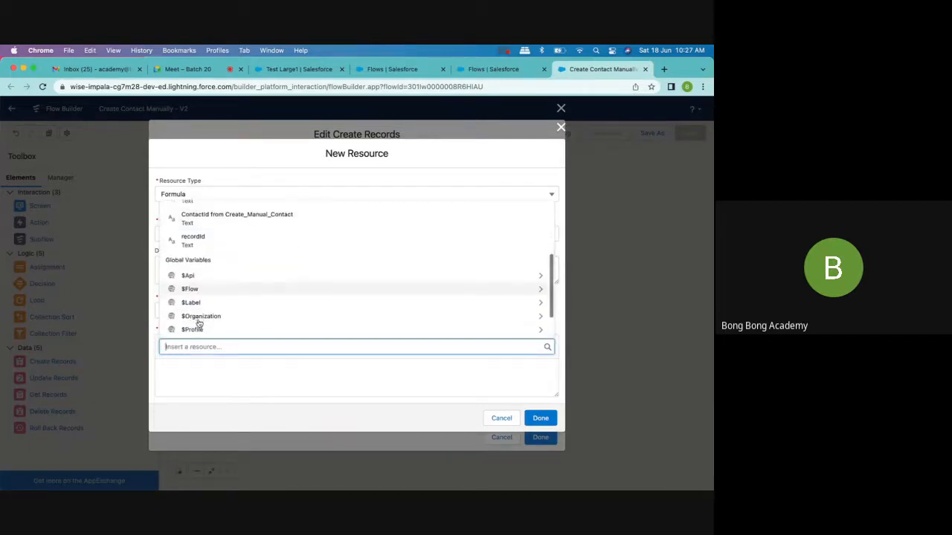
scroll(198, 323, up, 5)
scroll(199, 324, up, 2)
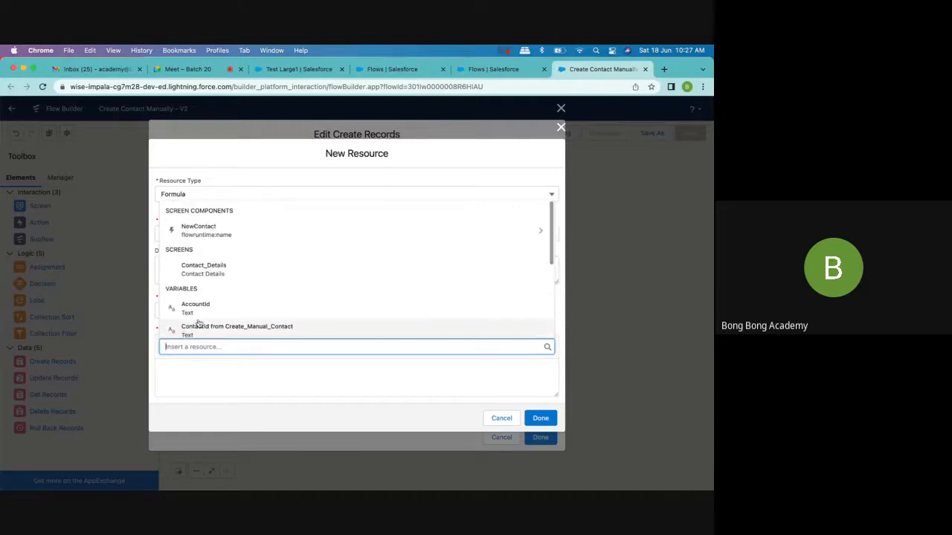
click(183, 365)
click(214, 347)
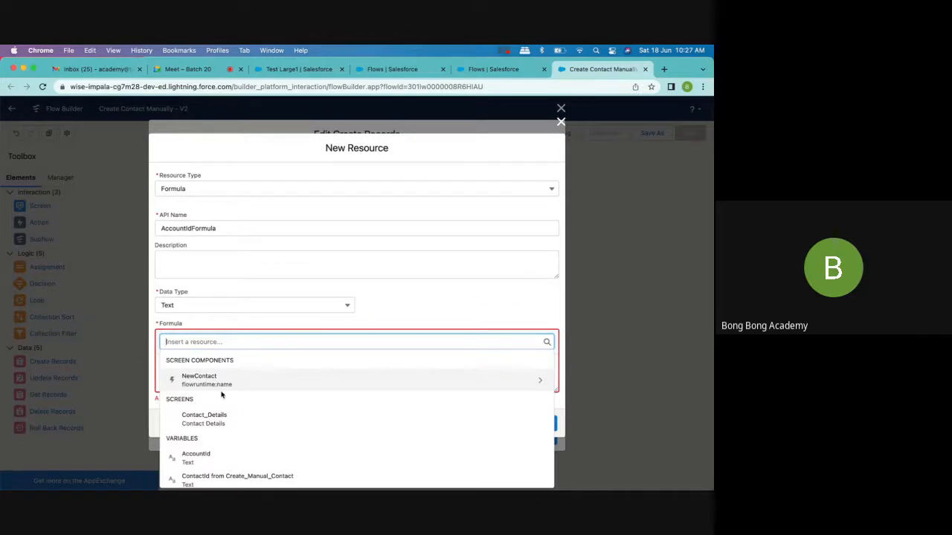
scroll(221, 394, down, 2)
click(198, 398)
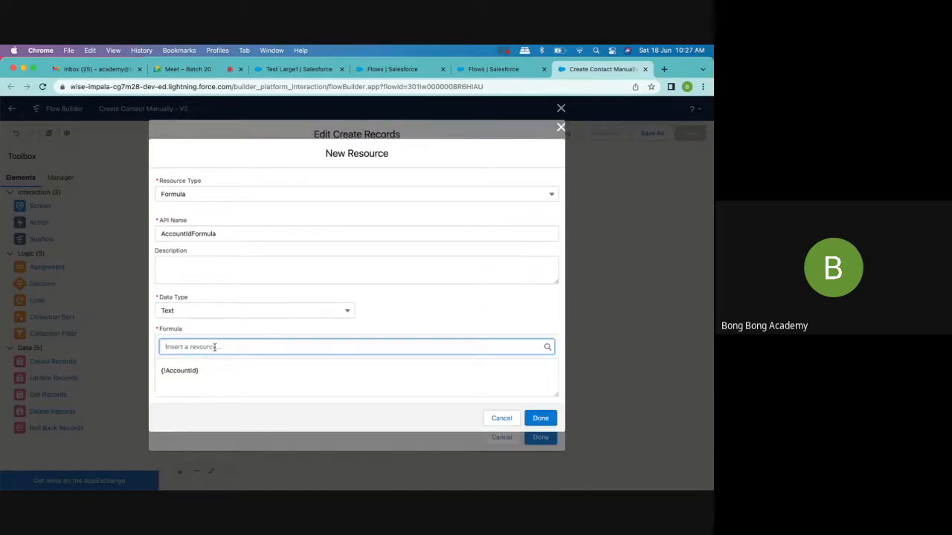
click(215, 345)
text(re)
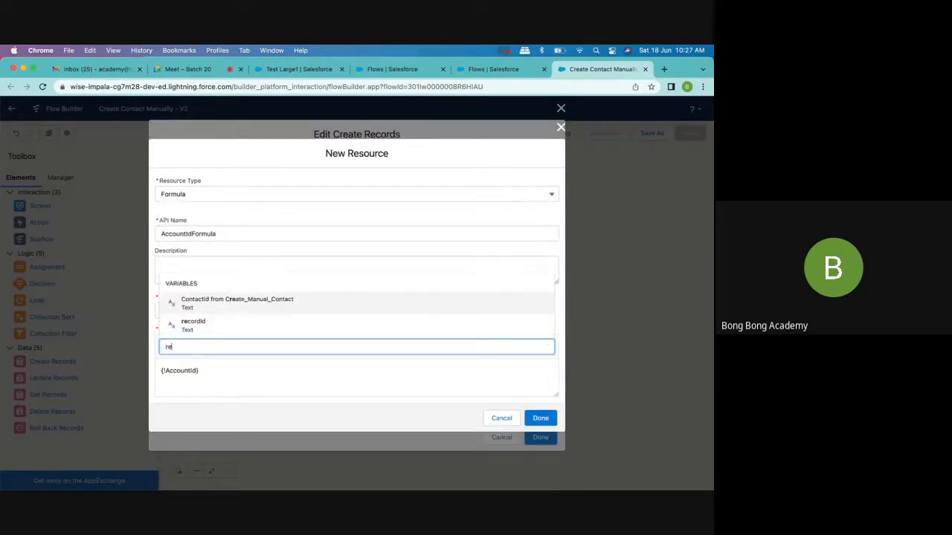
click(209, 328)
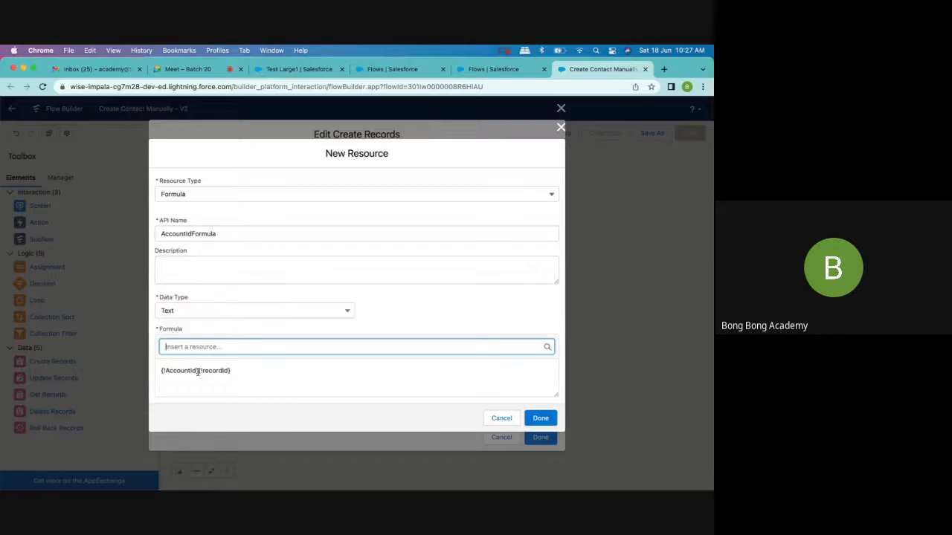
click(197, 370)
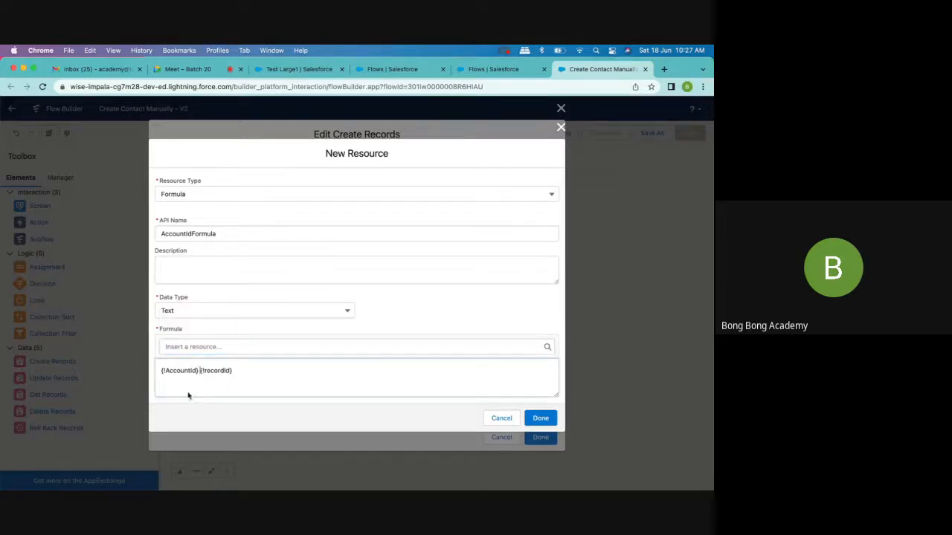
- Add "ISBLANK(" at the start of the formula, before {!AccountId}
click(163, 370)
text(IF)
key(BackSpace)
key(BackSpace)
text(ISBLA)
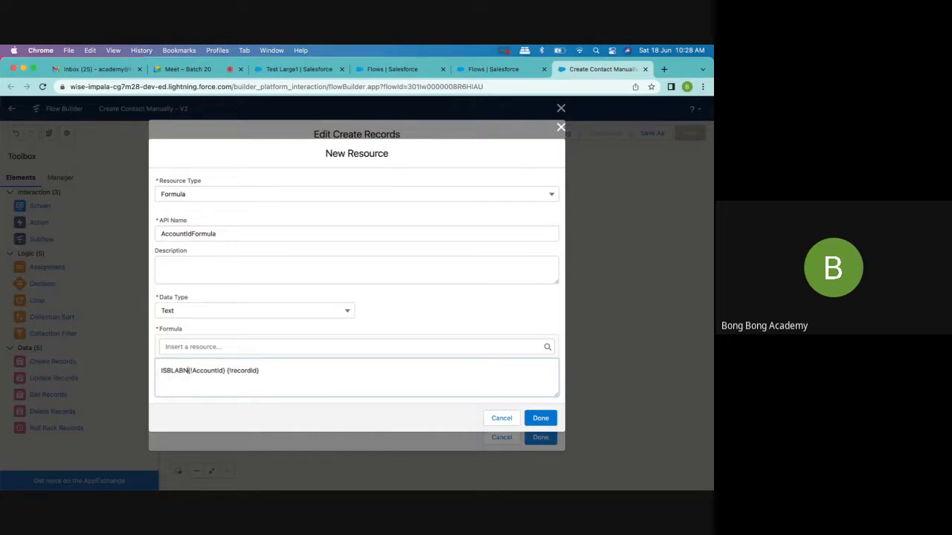
text(NK()
- Cut {!AccountId} out of the formula and rework the blank check to read ISBLANK({!recordId})
click(236, 347)
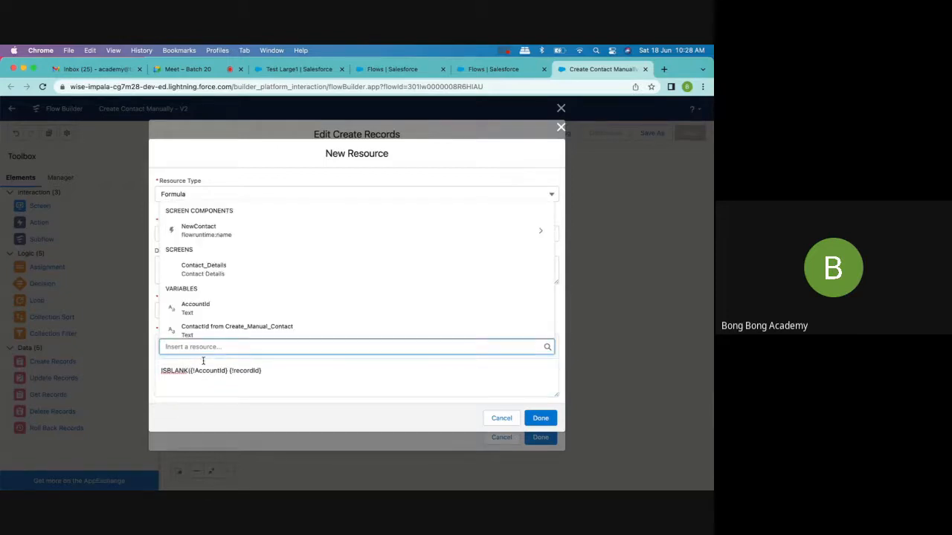
click(201, 361)
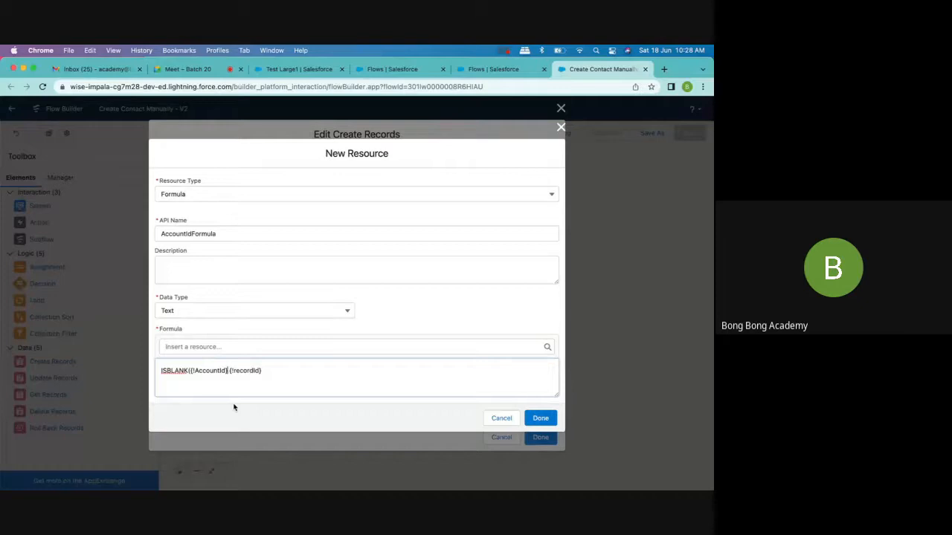
text(,)
drag(189, 371, 227, 371)
key(super+c)
key(BackSpace)
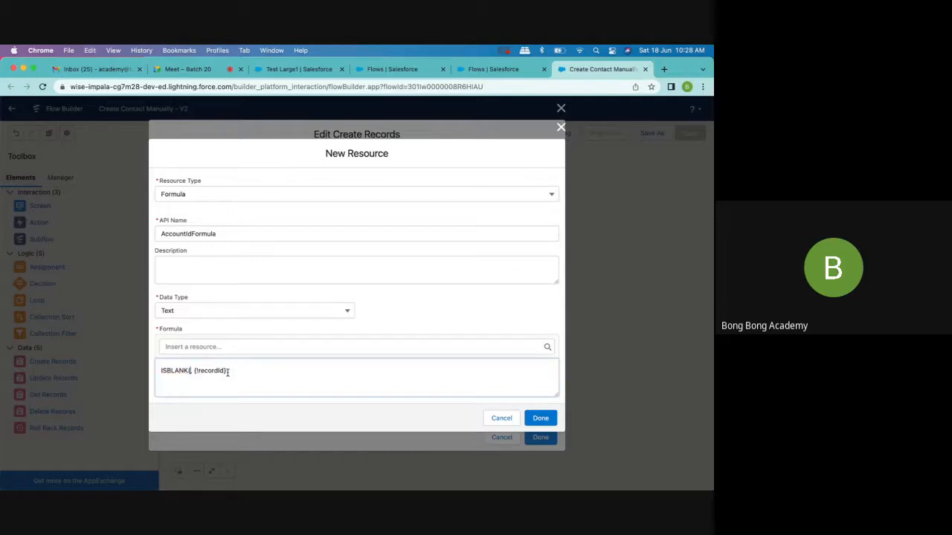
key(BackSpace)
key(BackSpace)
text(K)
key(Delete)
text(()
click(225, 370)
text())
- Wrap the blank check in an IF function with {!AccountId} as the value returned when it is true
text(IF)
text(()
click(239, 372)
text(,)
key(super+v)
text(,)
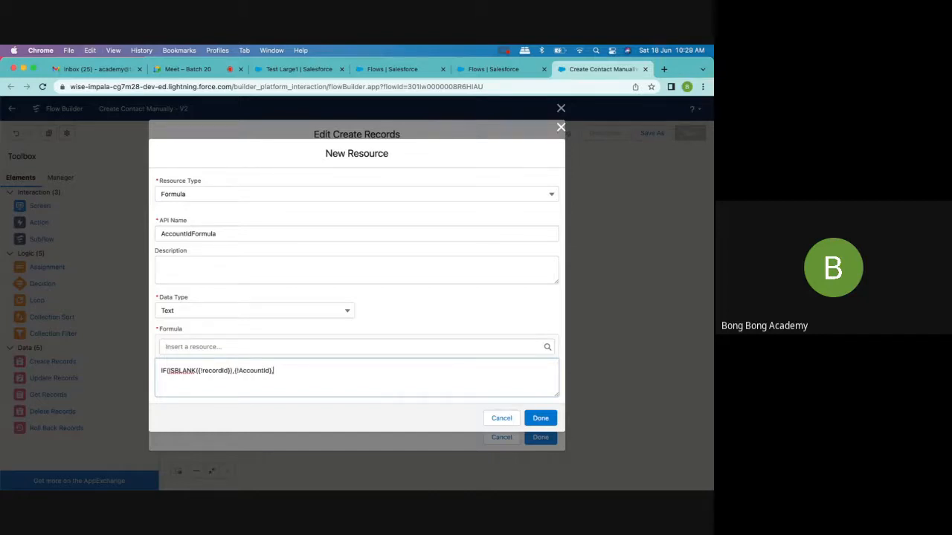
- Complete the formula as IF(ISBLANK({!recordId}),{!AccountId},{!recordId}) and accept it as the AccountId value in the Create Manual Contact element
drag(199, 369, 229, 375)
key(super+c)
click(283, 374)
key(super+v)
text())
double_click(212, 371)
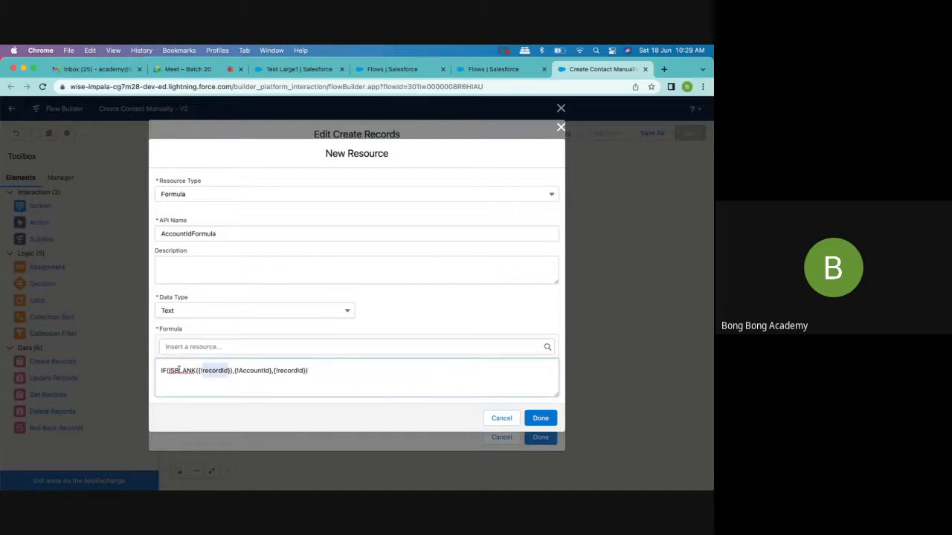
double_click(252, 371)
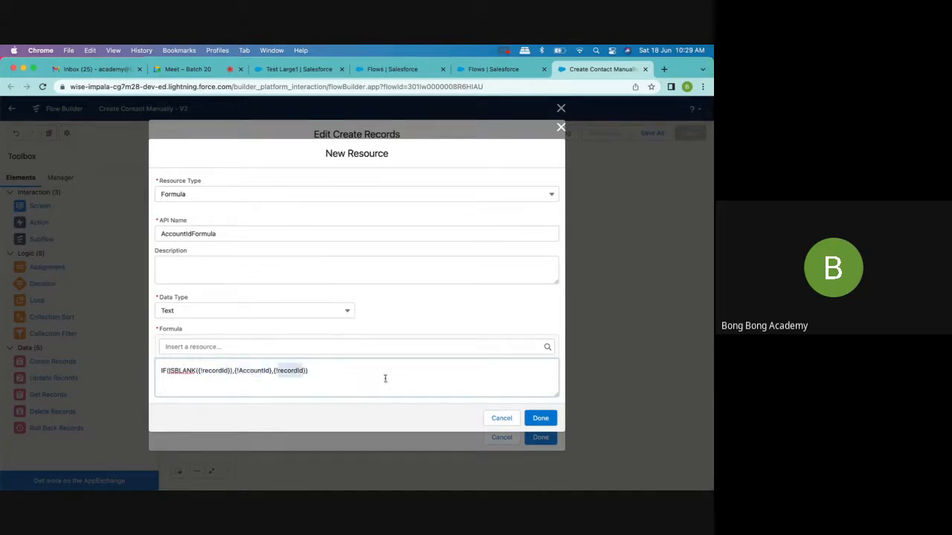
click(548, 420)
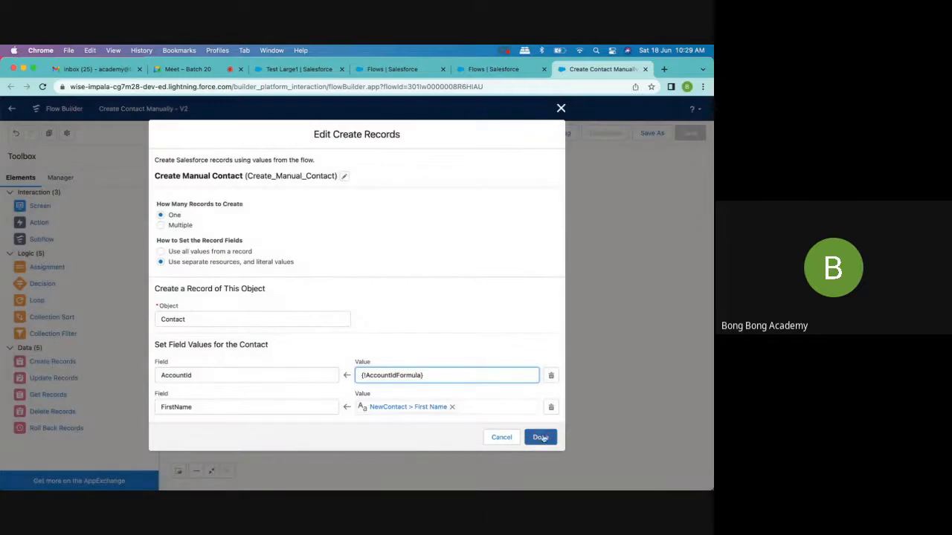
click(541, 437)
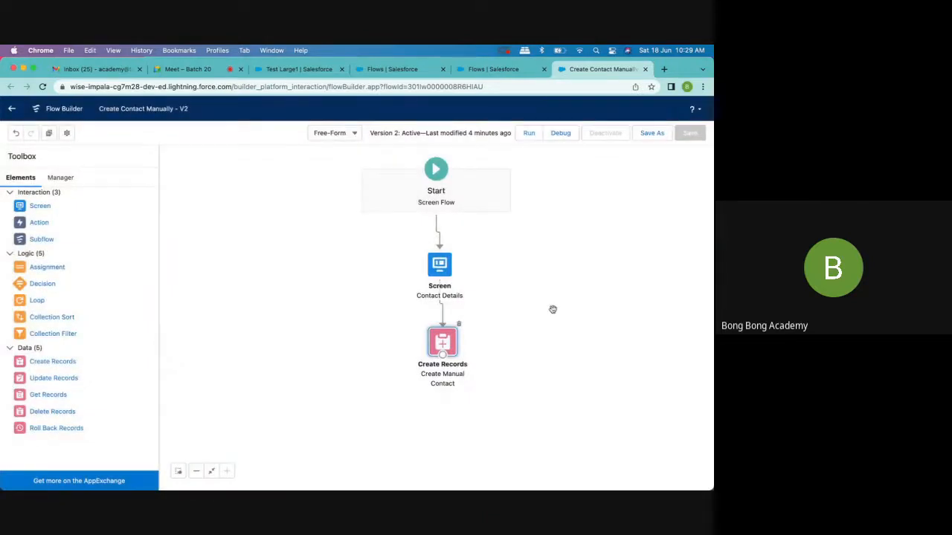
- Save the Create Contact Manually flow as a new version and activate it
click(652, 135)
click(536, 365)
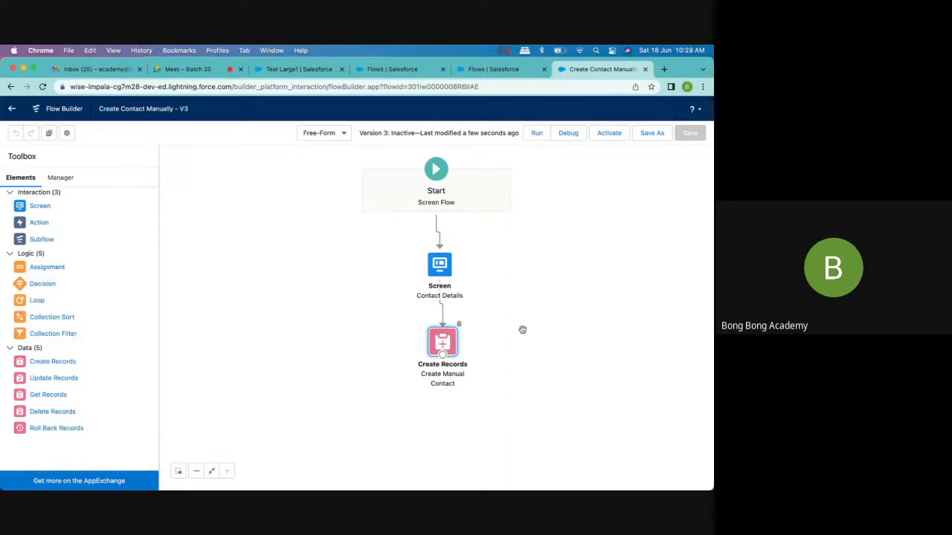
click(610, 135)
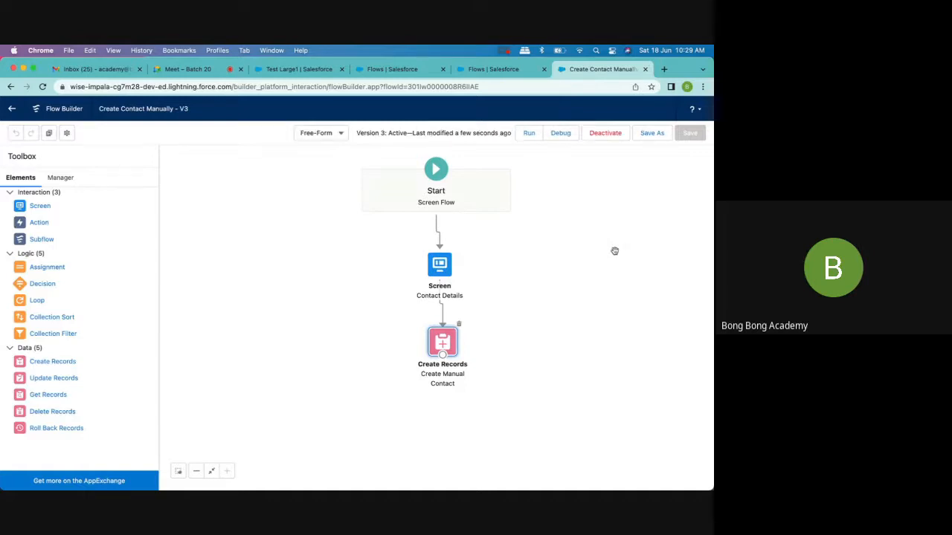
- Reload the Test Large1 account page and create a contact with first and last name 1234 through its embedded Create Contact Manually flow
click(411, 74)
click(467, 75)
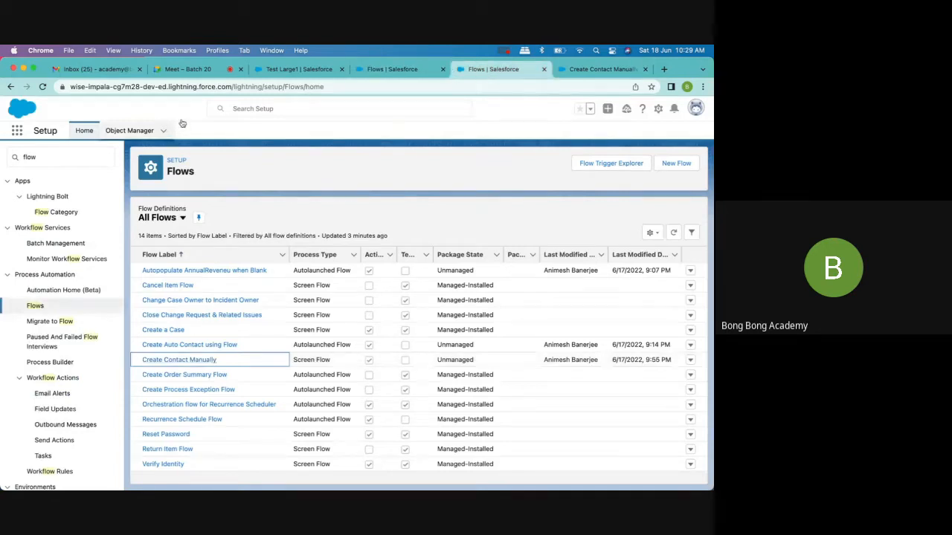
click(278, 71)
click(43, 87)
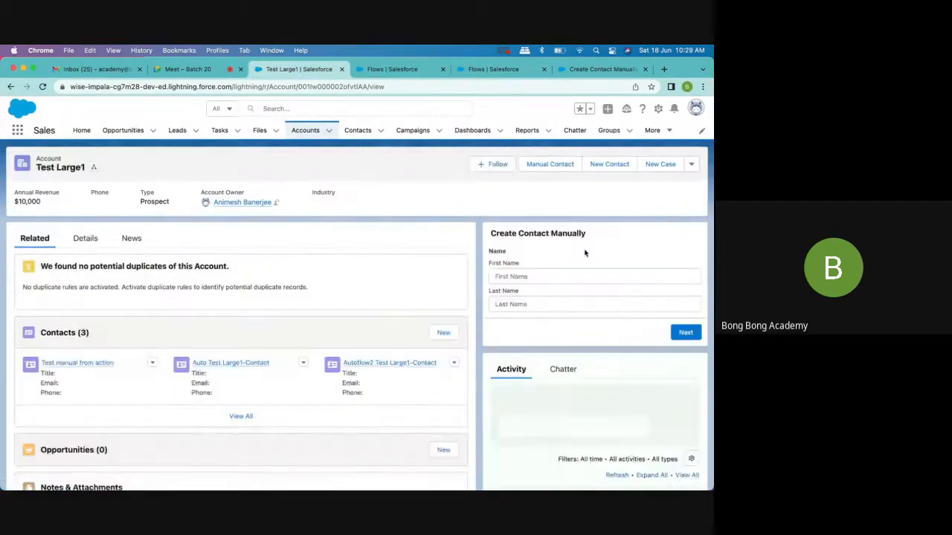
click(558, 277)
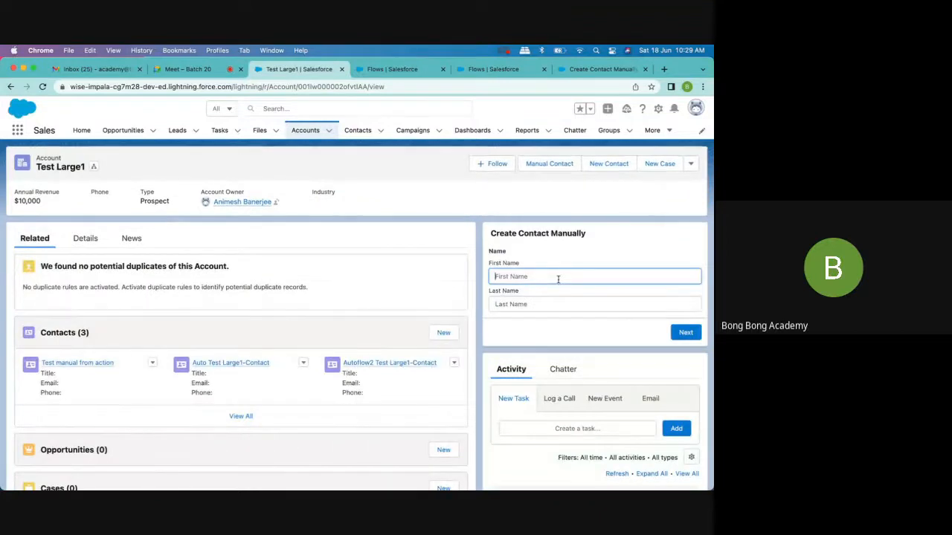
text(1234)
click(571, 301)
text(1234)
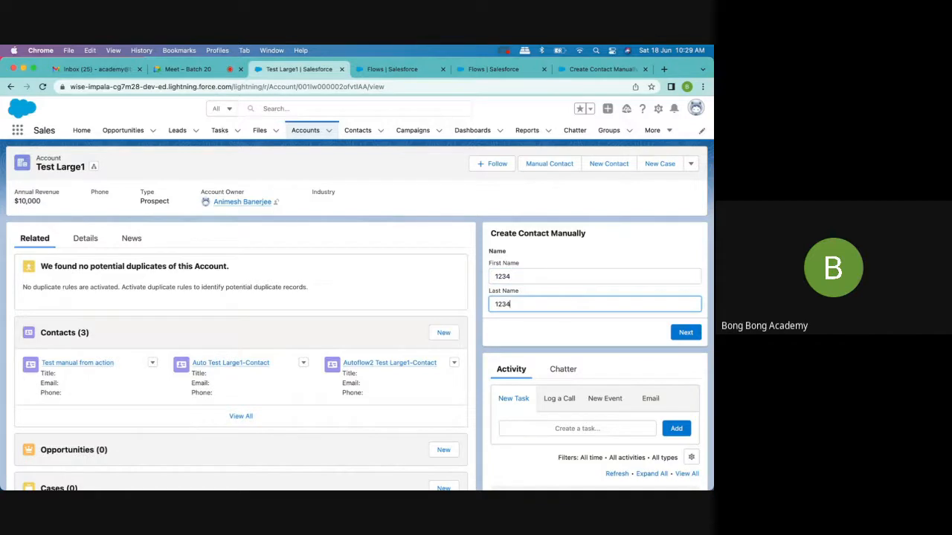
click(680, 335)
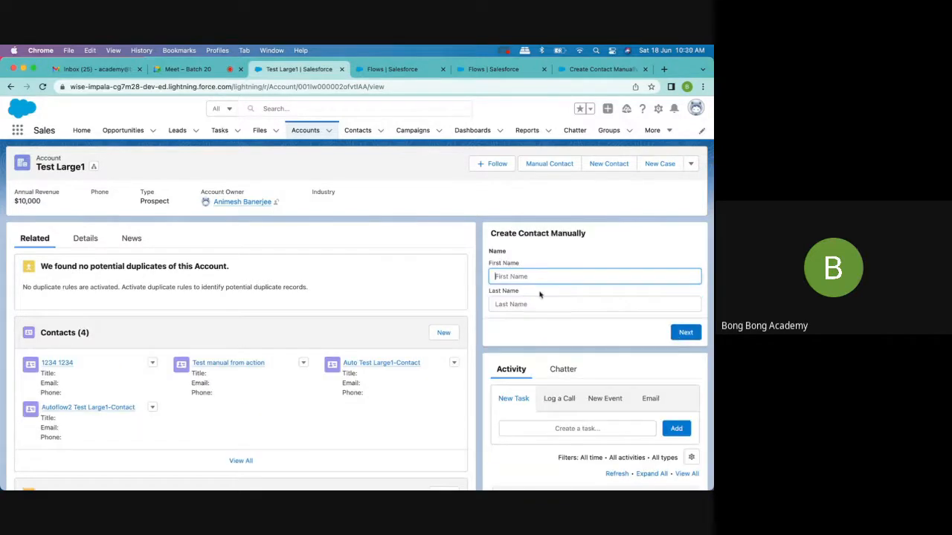
- Create another contact on Test Large1 with first and last name 4321 using the Manual Contact action
click(549, 163)
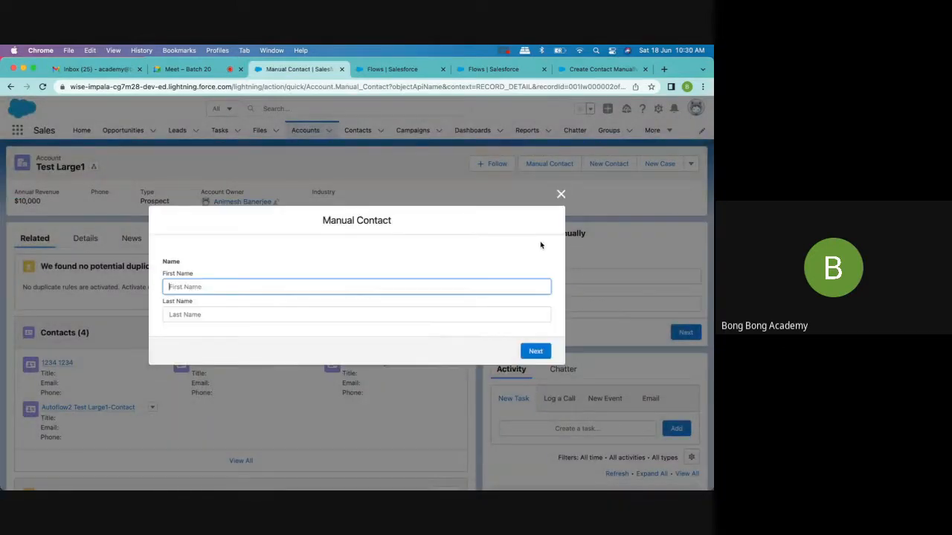
text(4321)
click(385, 315)
text(4321)
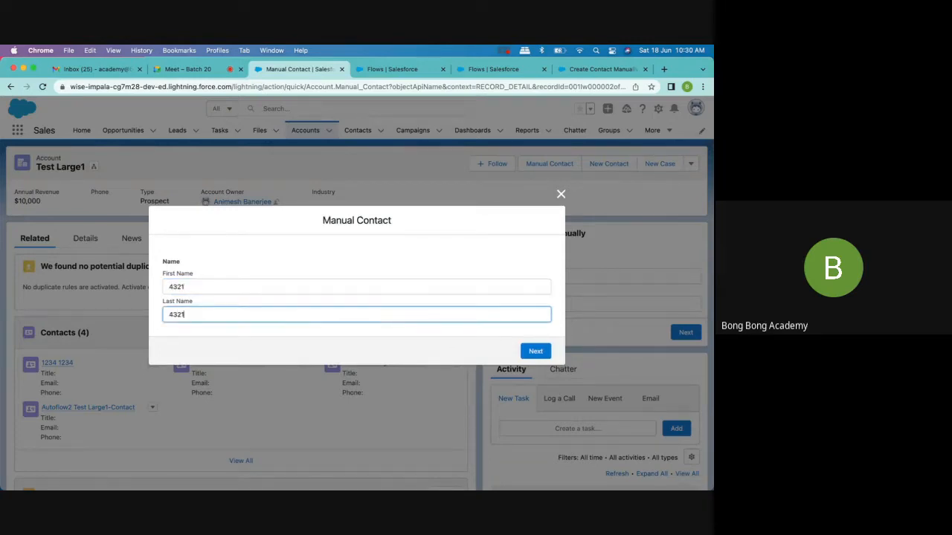
click(534, 357)
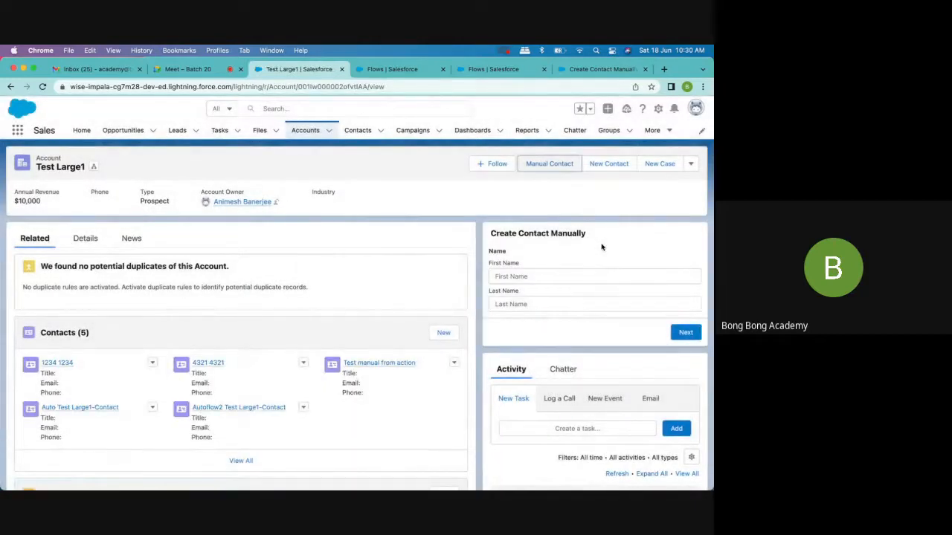
- Return to the Create Contact Manually flow and review the AccountId value in the Create Manual Contact element
click(409, 69)
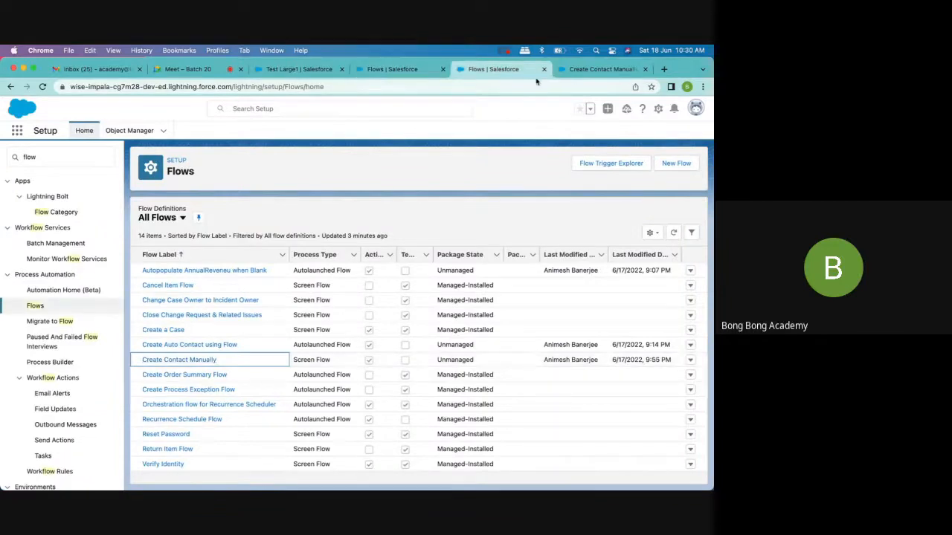
click(577, 71)
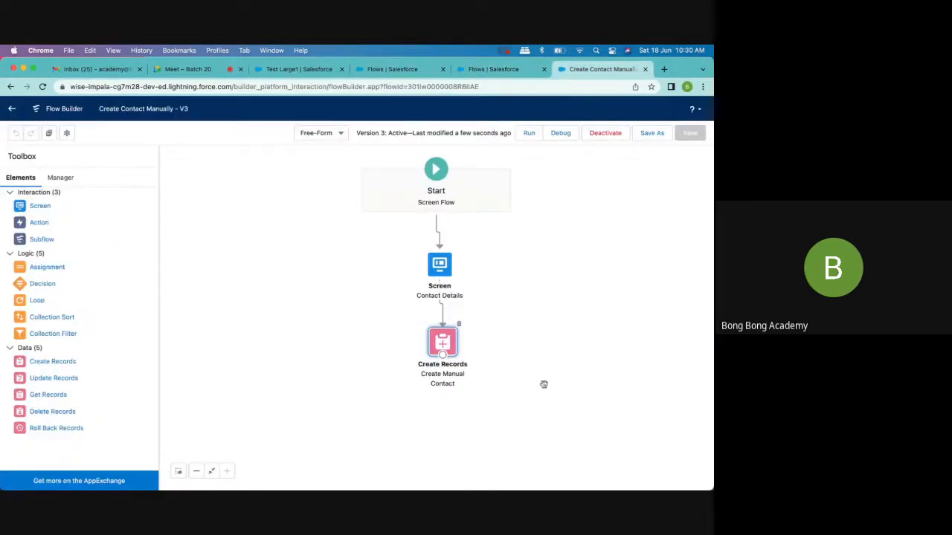
double_click(443, 344)
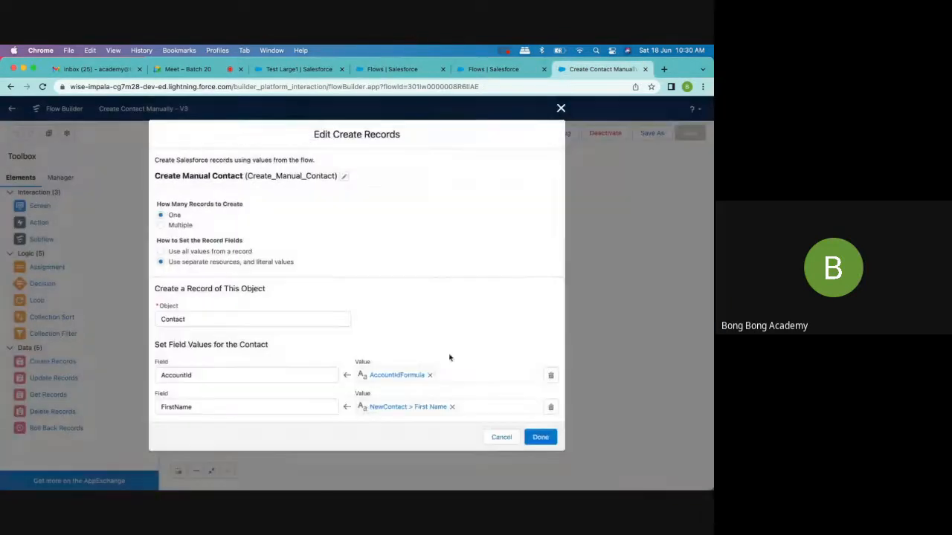
click(397, 375)
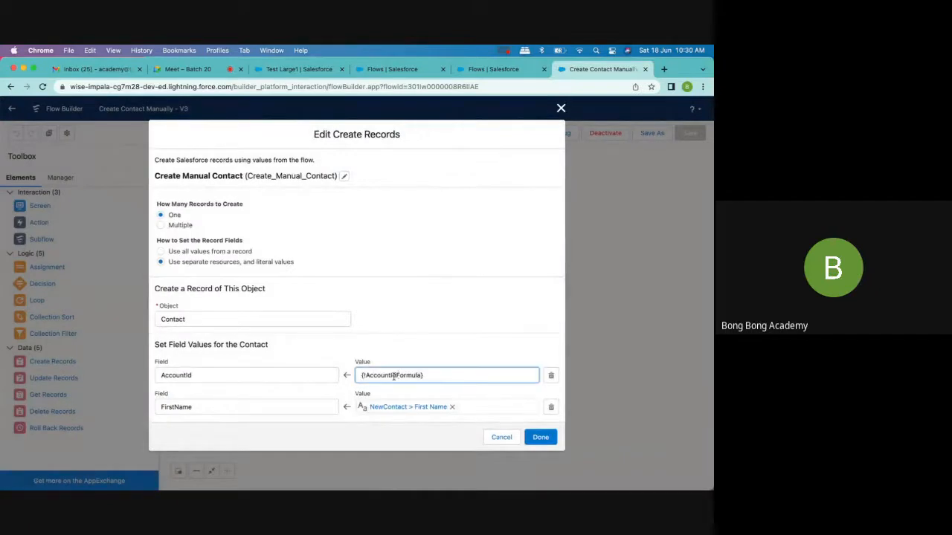
click(563, 107)
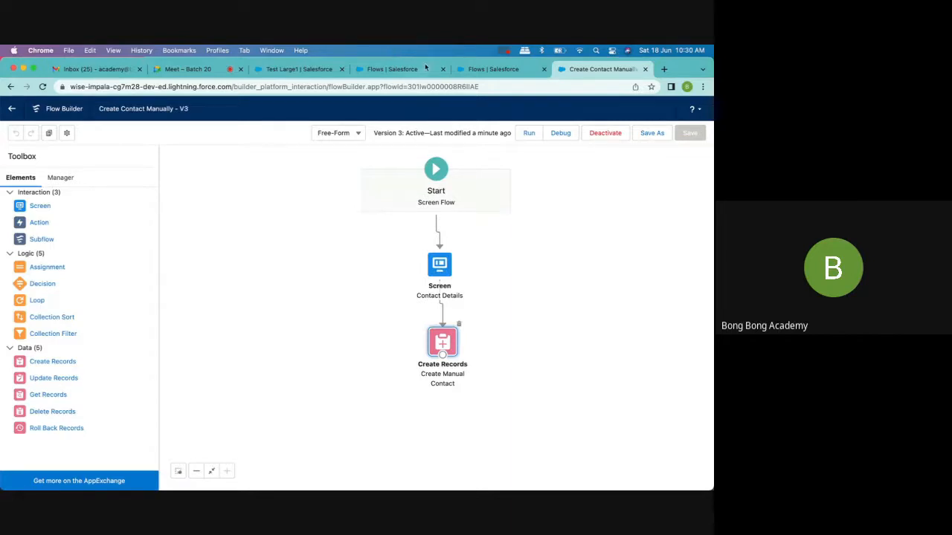
- Open Trailhead in a new browser tab and search it for "flow"
click(663, 69)
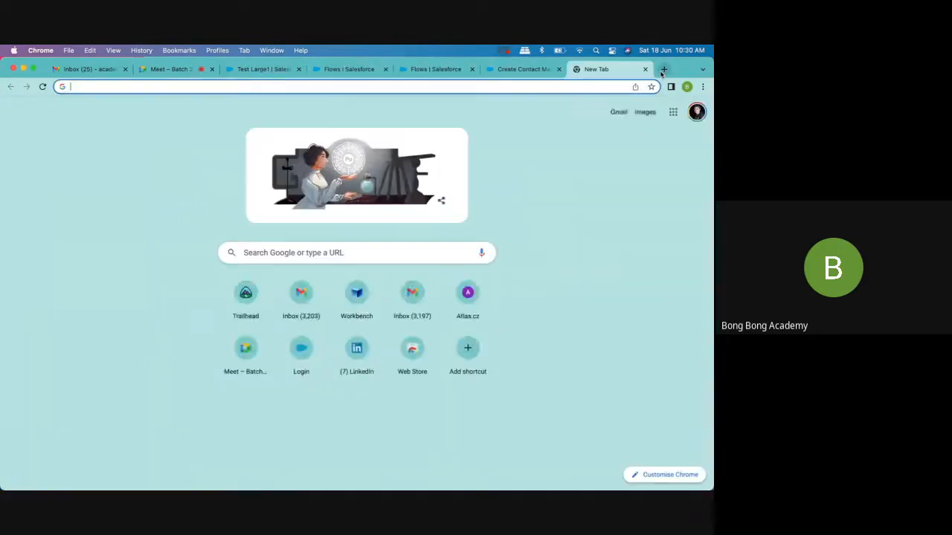
text(tra)
key(Return)
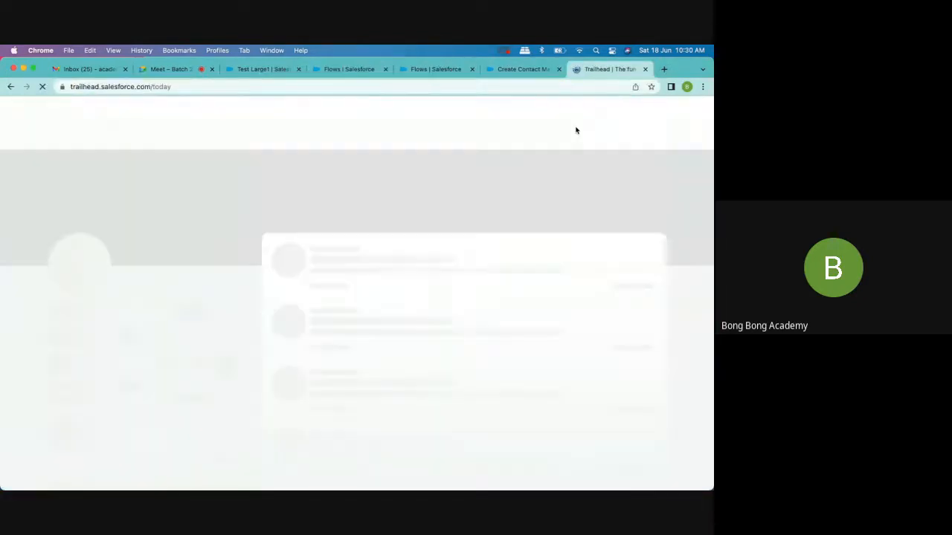
click(159, 112)
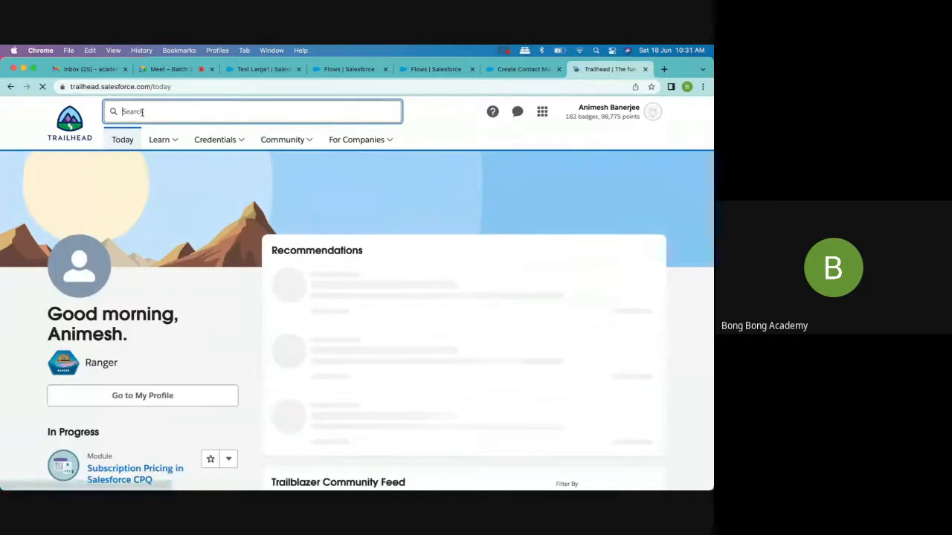
text(flow)
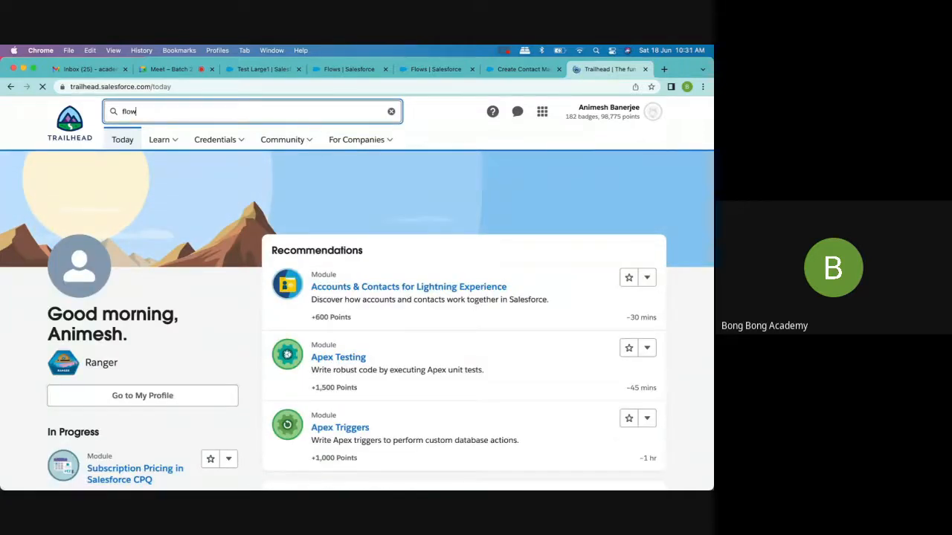
key(Return)
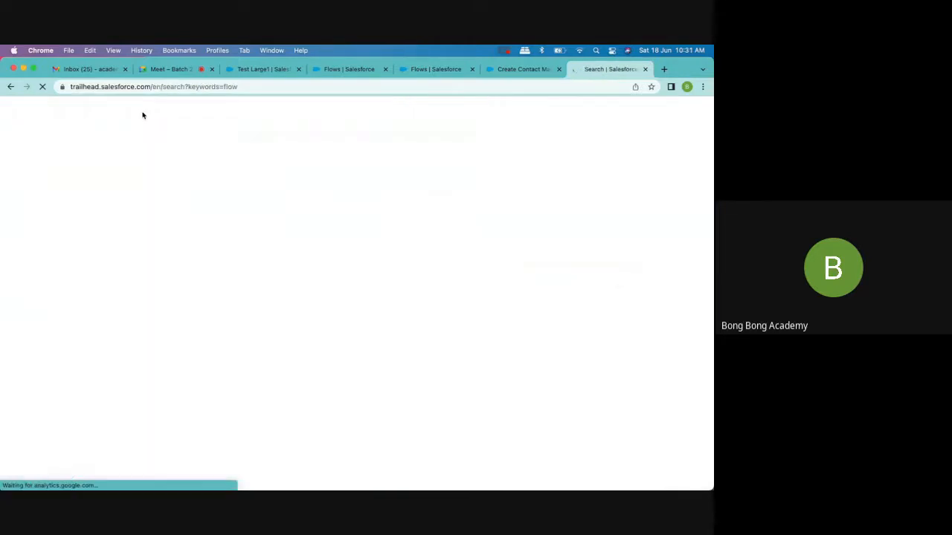
- Expand the learning results for flow, open the Build Flows with Flow Builder trail, and select its web address
scroll(186, 178, down, 5)
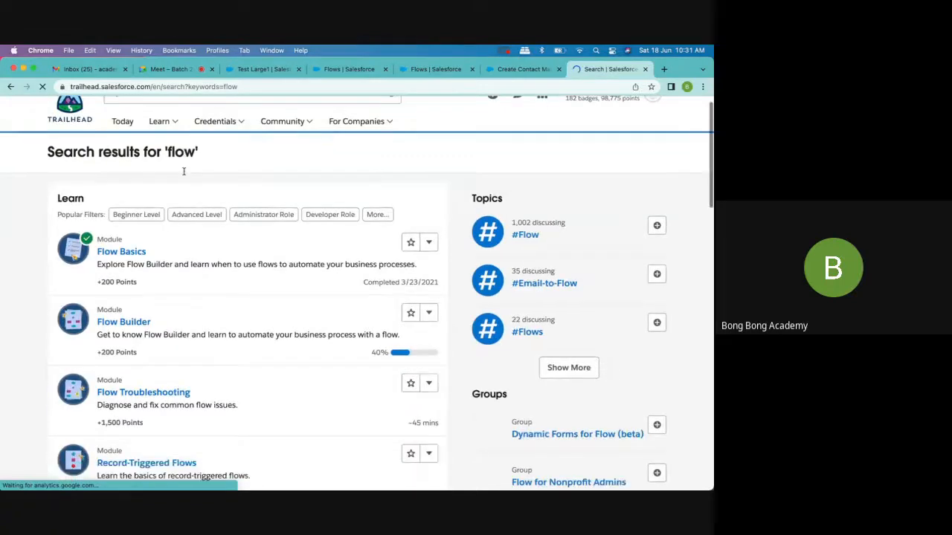
scroll(198, 208, down, 6)
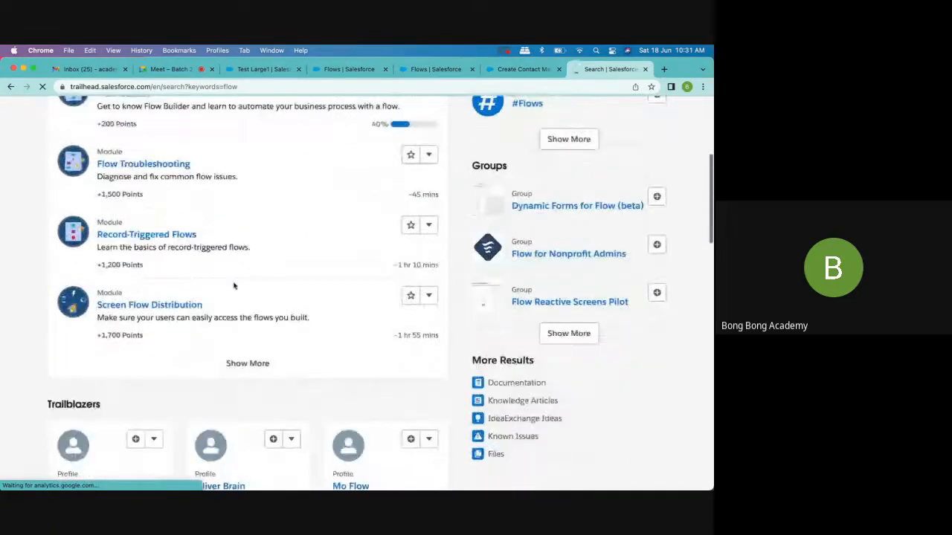
click(242, 366)
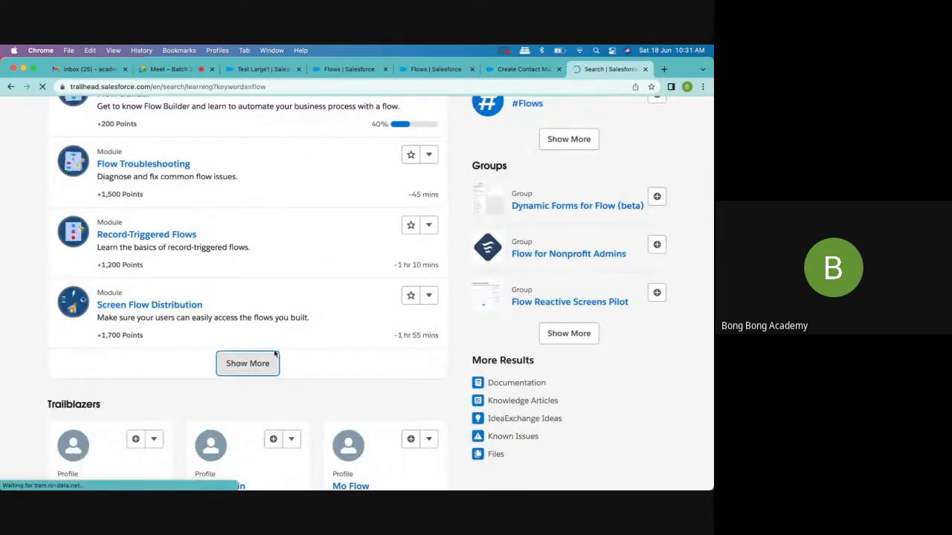
scroll(277, 352, down, 4)
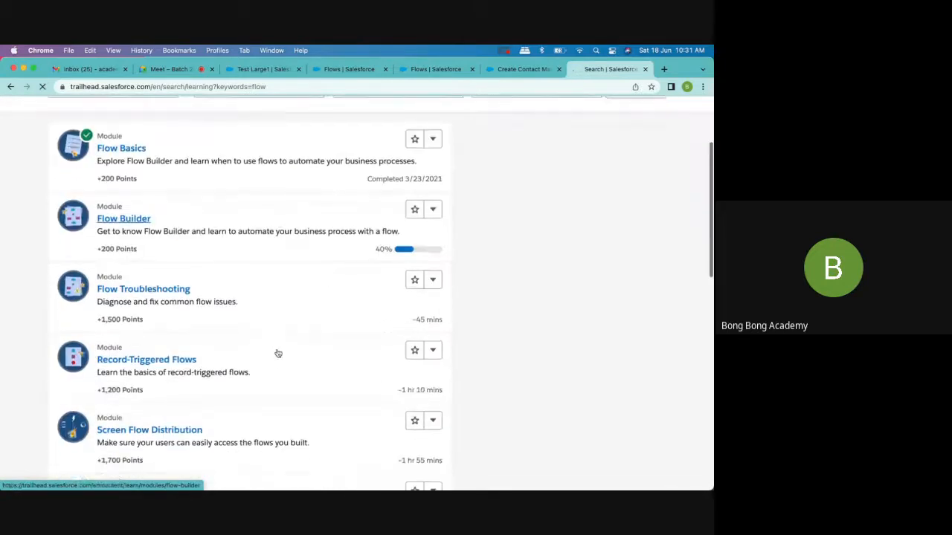
scroll(278, 352, down, 3)
scroll(278, 353, down, 4)
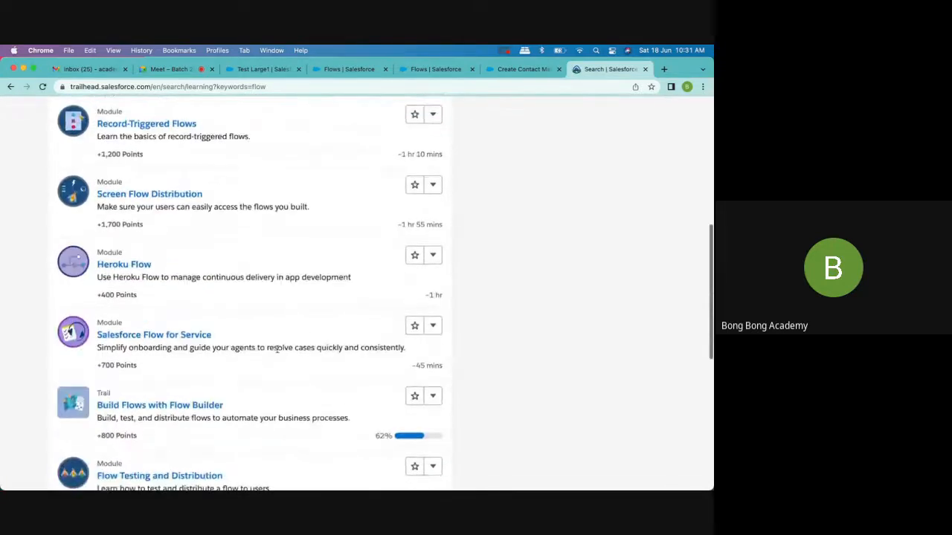
scroll(277, 352, down, 5)
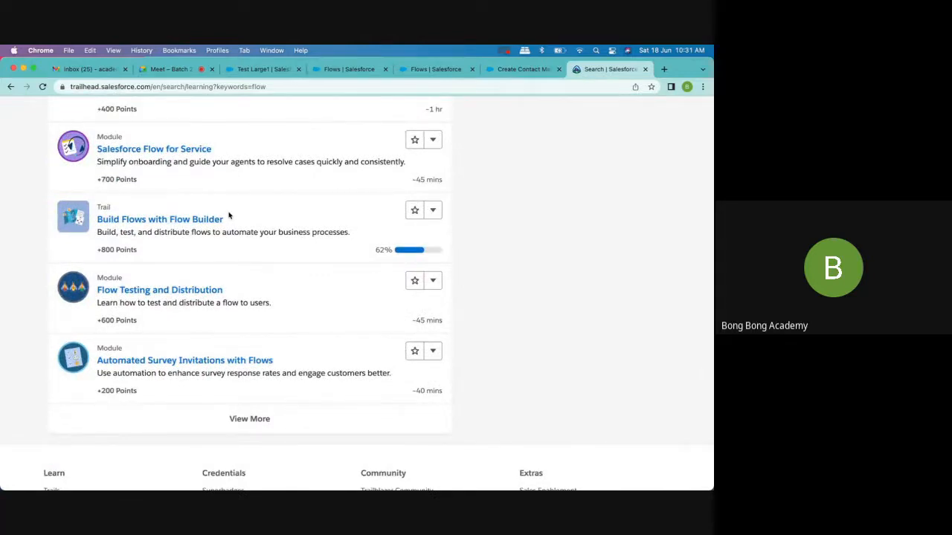
click(139, 215)
click(281, 86)
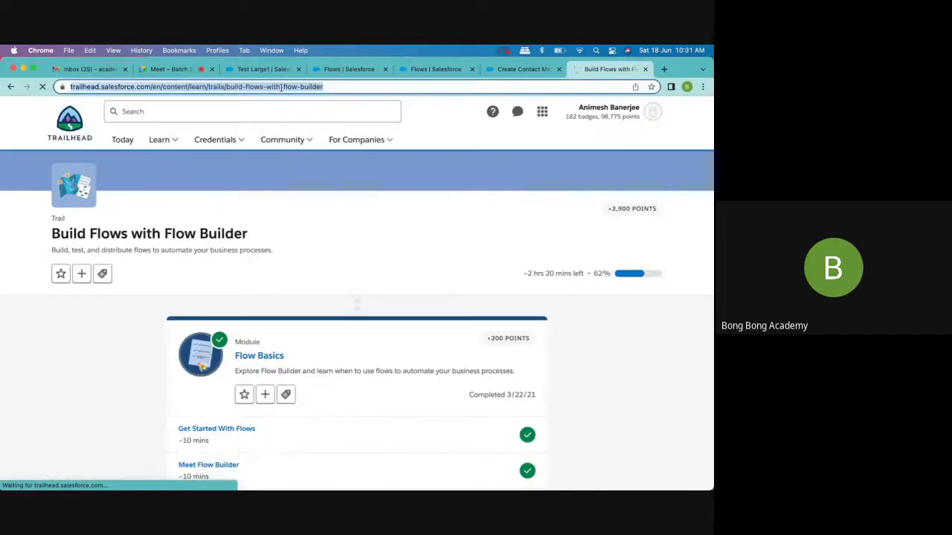
- Search Trailhead for "bong bong" and open the Bong Bong Administrator Trail trailmix
scroll(533, 266, down, 3)
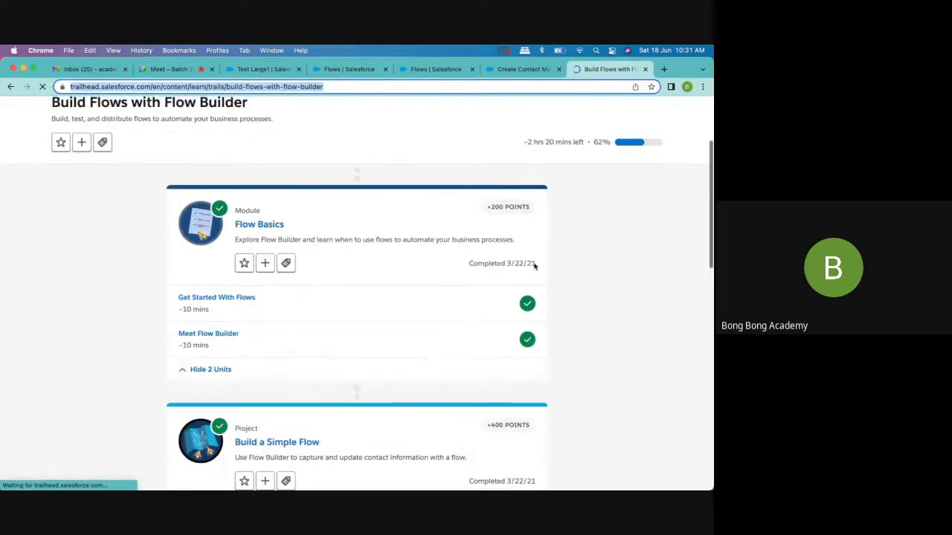
scroll(533, 267, up, 3)
click(191, 110)
text(bong bong)
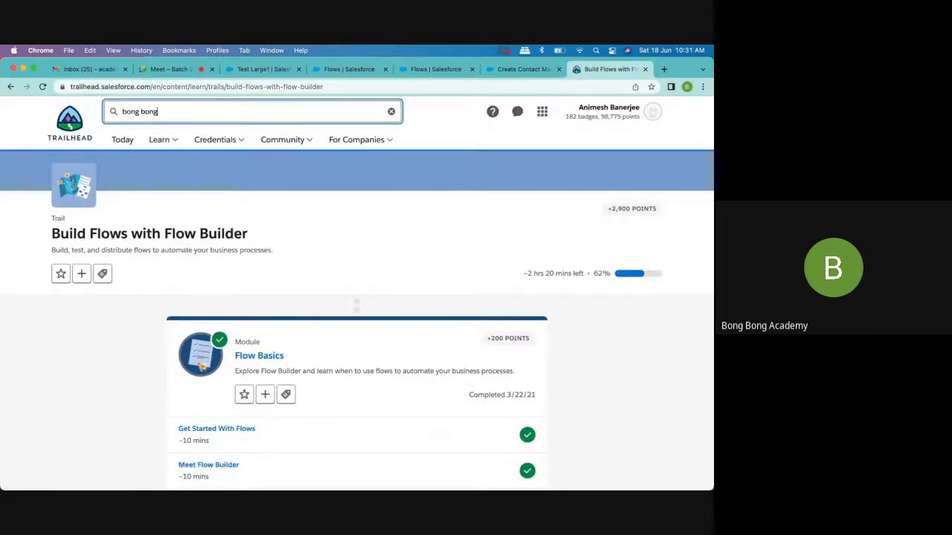
key(Return)
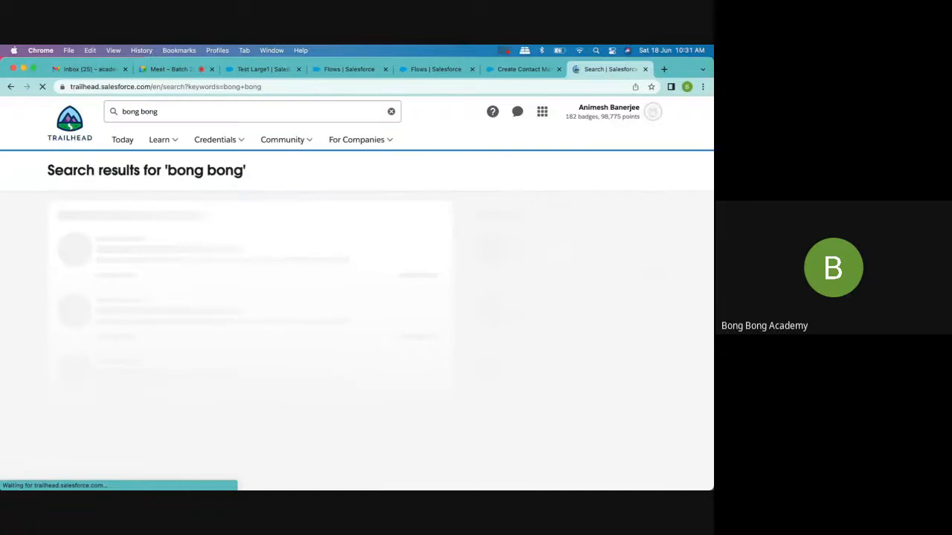
mouse_move(163, 140)
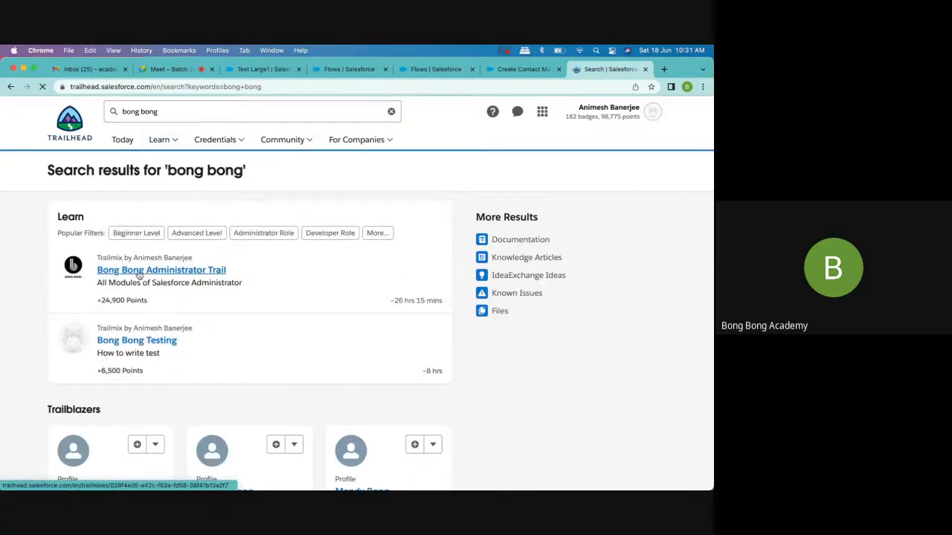
click(139, 272)
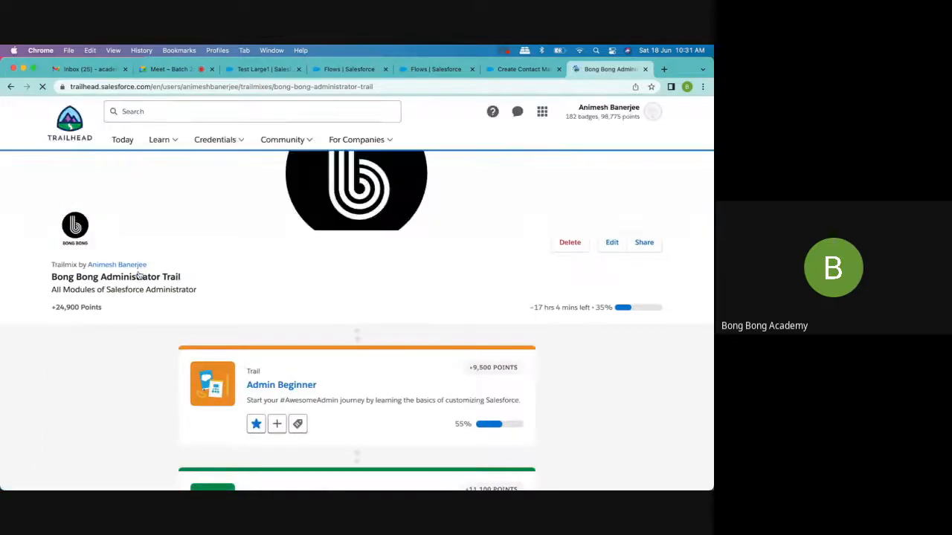
- Open the Bong Bong Administrator Trail trailmix for editing and choose to add trails as its content
scroll(140, 276, down, 3)
scroll(139, 276, down, 3)
scroll(139, 276, down, 2)
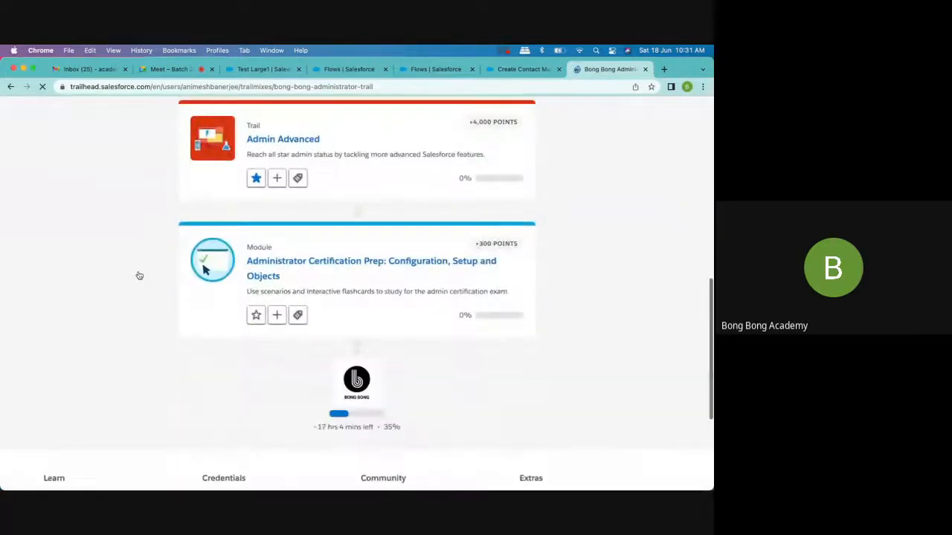
scroll(178, 308, up, 5)
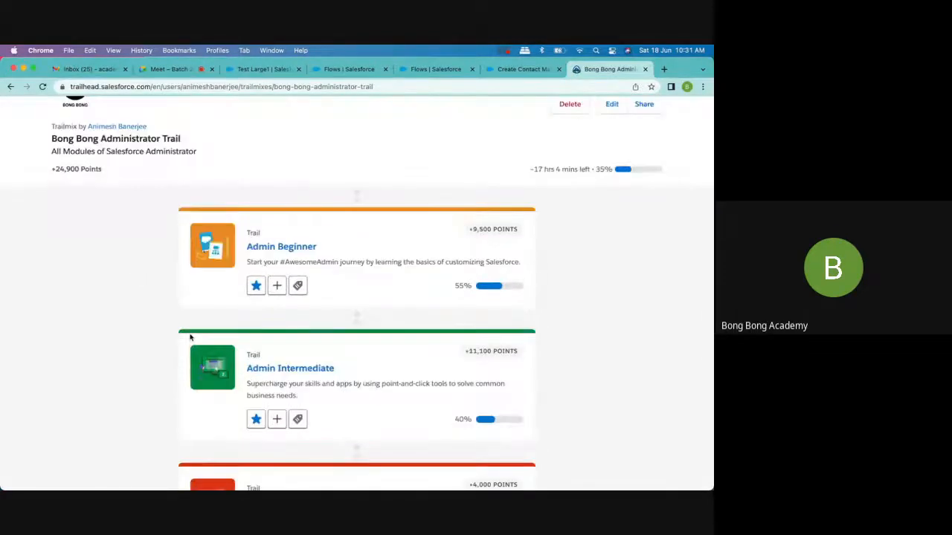
click(611, 105)
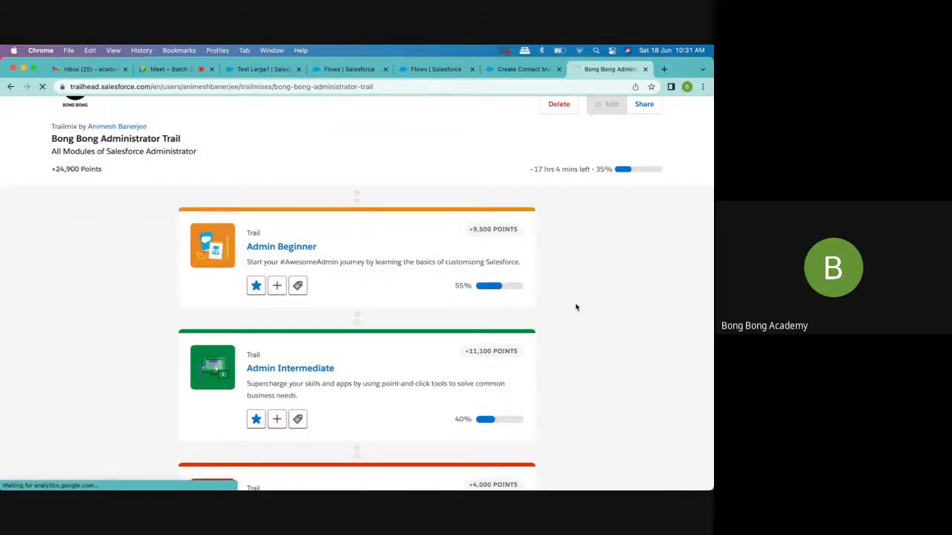
scroll(576, 307, down, 5)
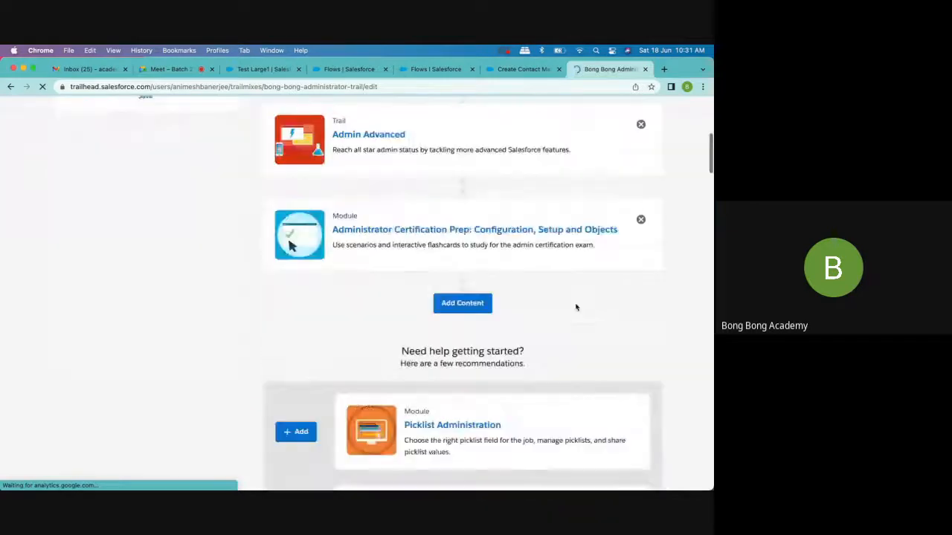
click(476, 305)
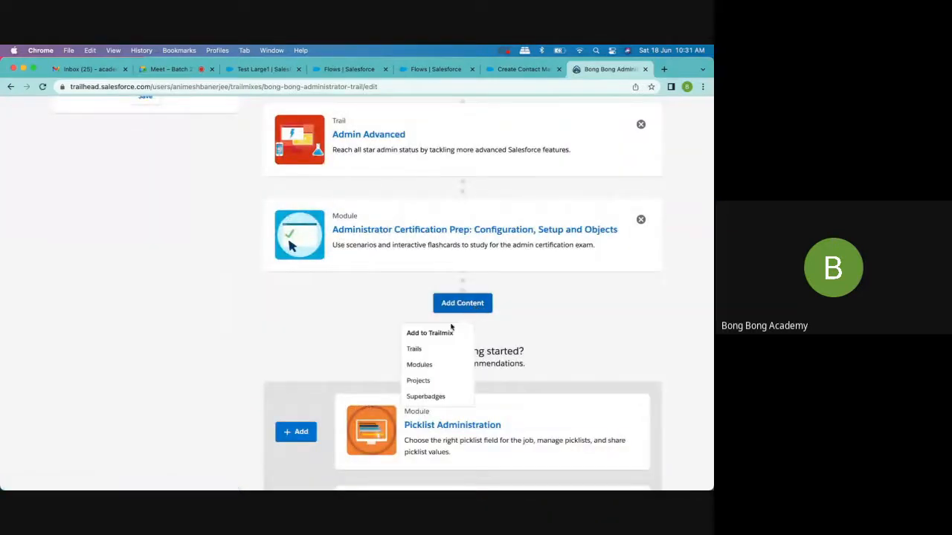
click(430, 356)
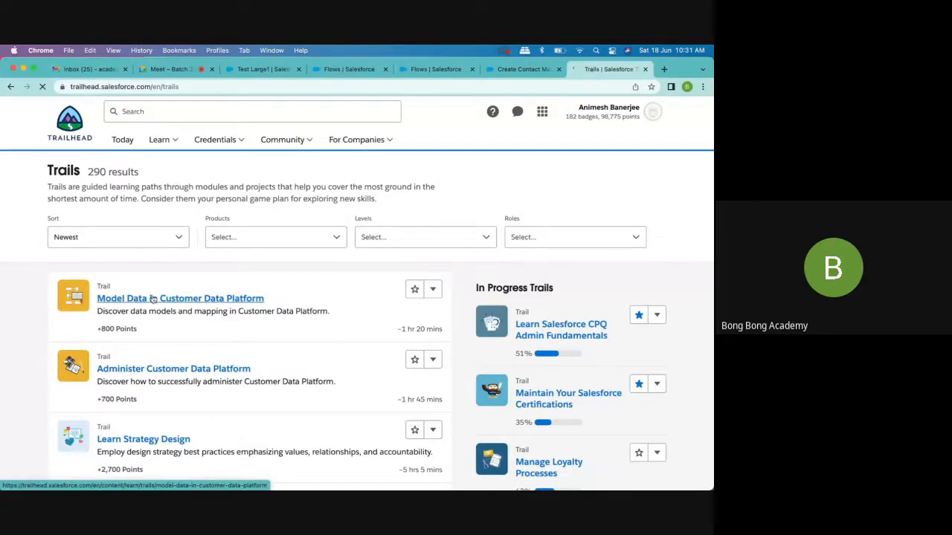
- Look through the catalogue of trails and its filter options, and filter the trails by the Admin role
scroll(153, 301, down, 2)
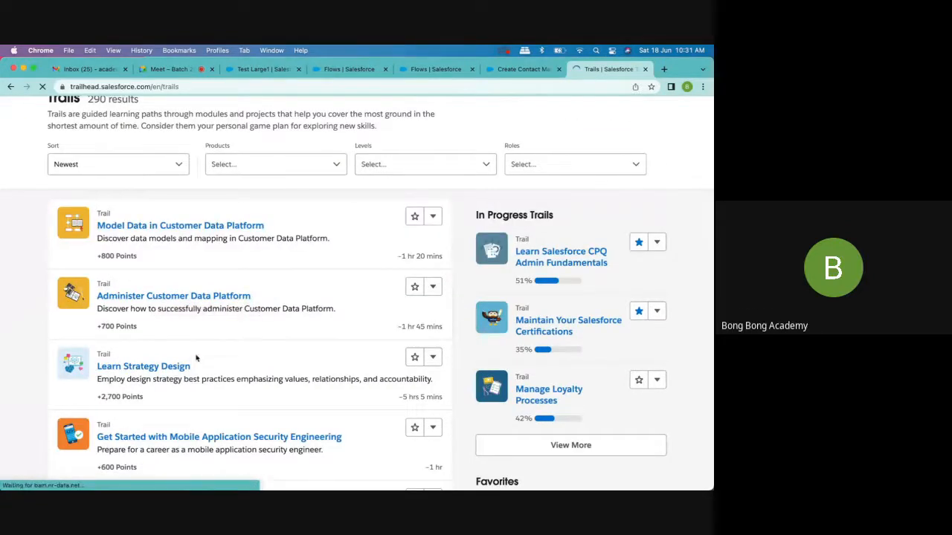
scroll(196, 358, down, 3)
scroll(197, 358, down, 10)
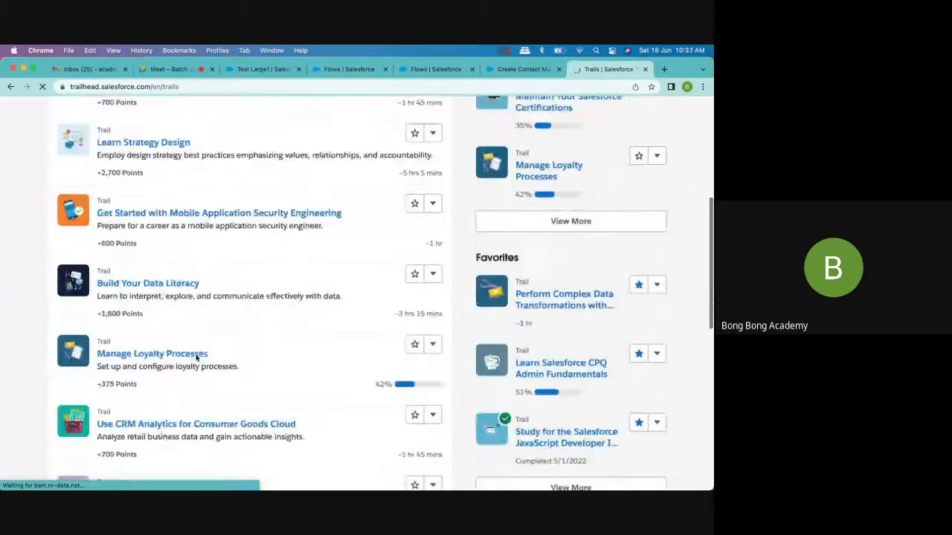
scroll(197, 357, up, 15)
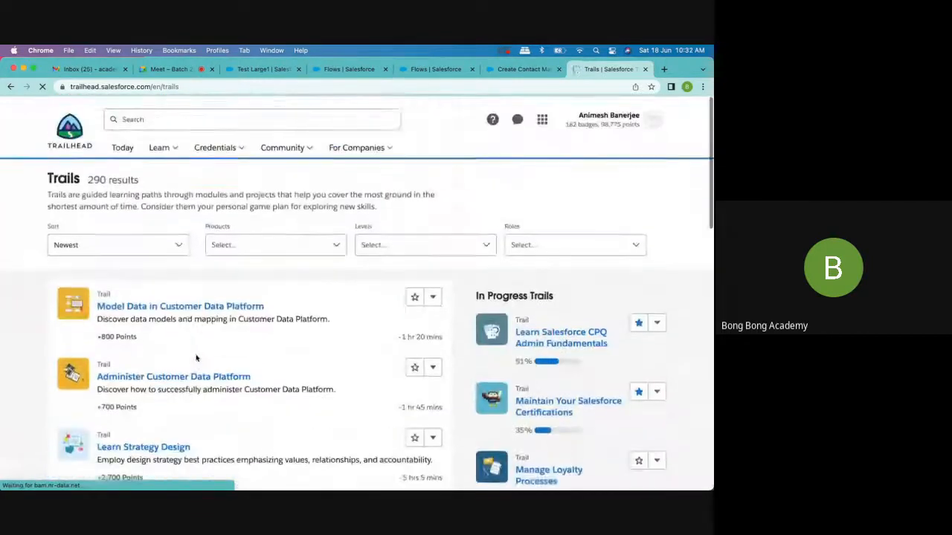
click(131, 238)
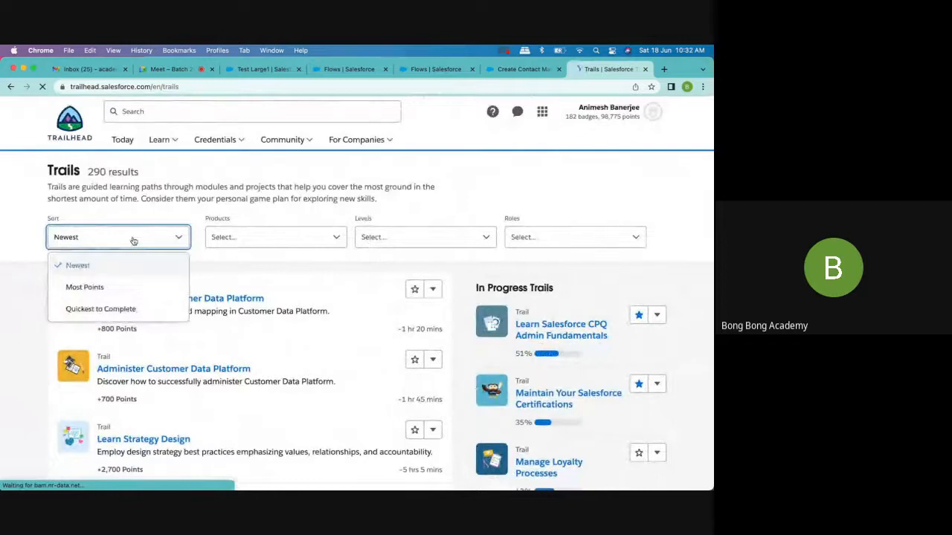
click(255, 252)
click(246, 238)
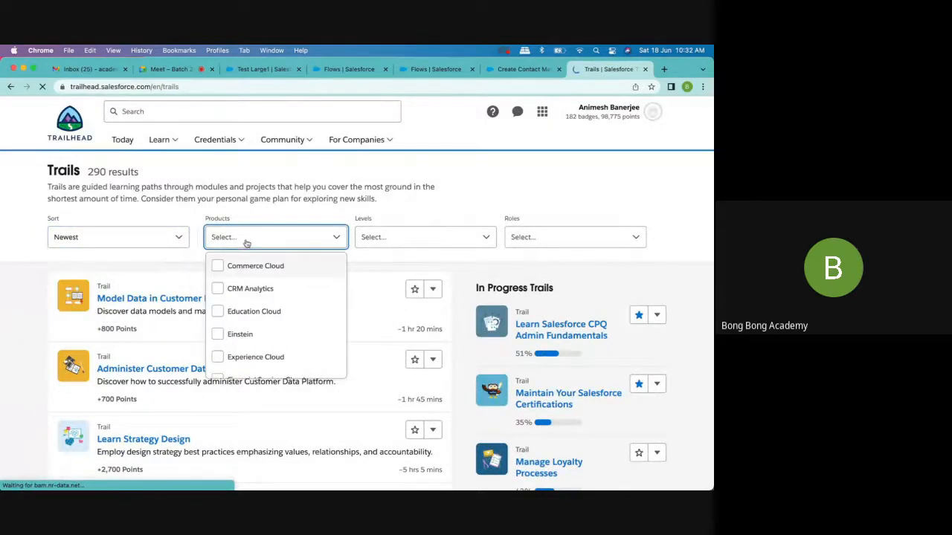
scroll(253, 297, down, 8)
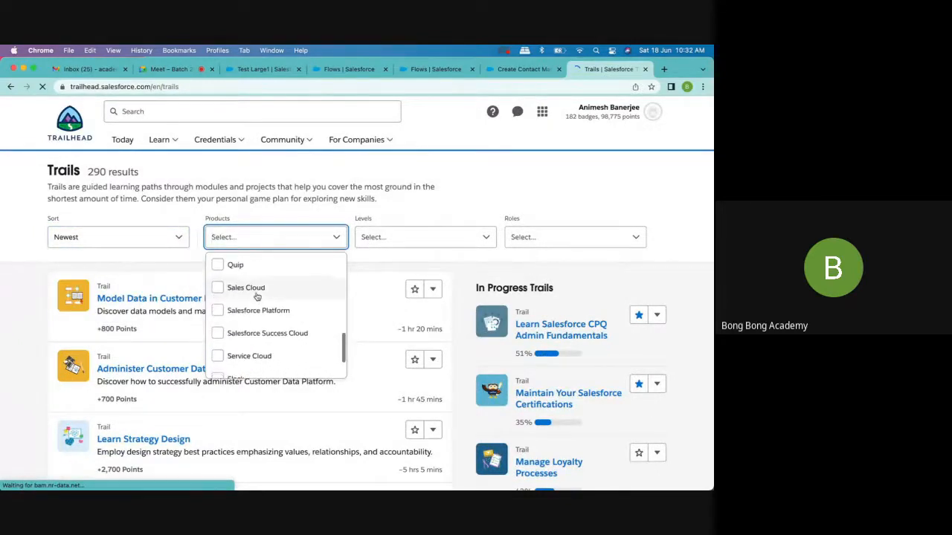
scroll(256, 296, down, 3)
click(383, 247)
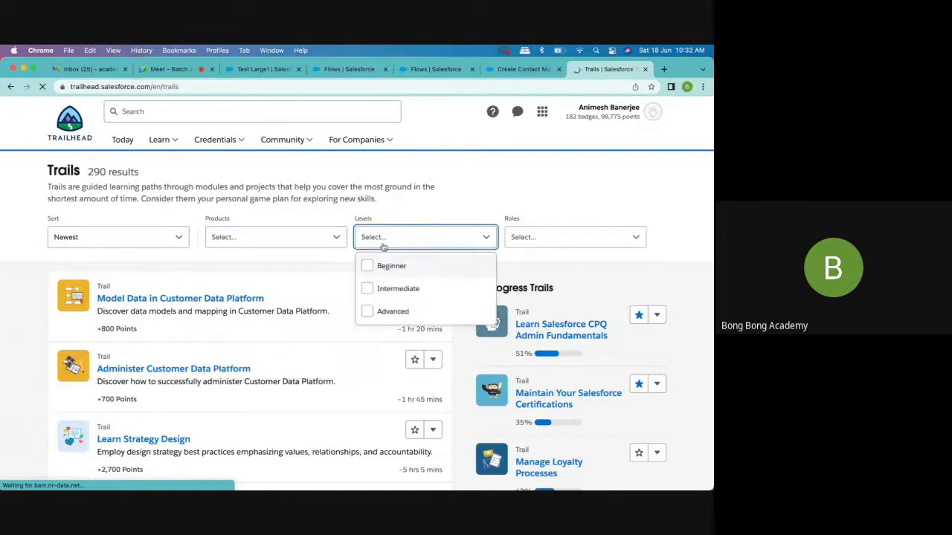
click(535, 239)
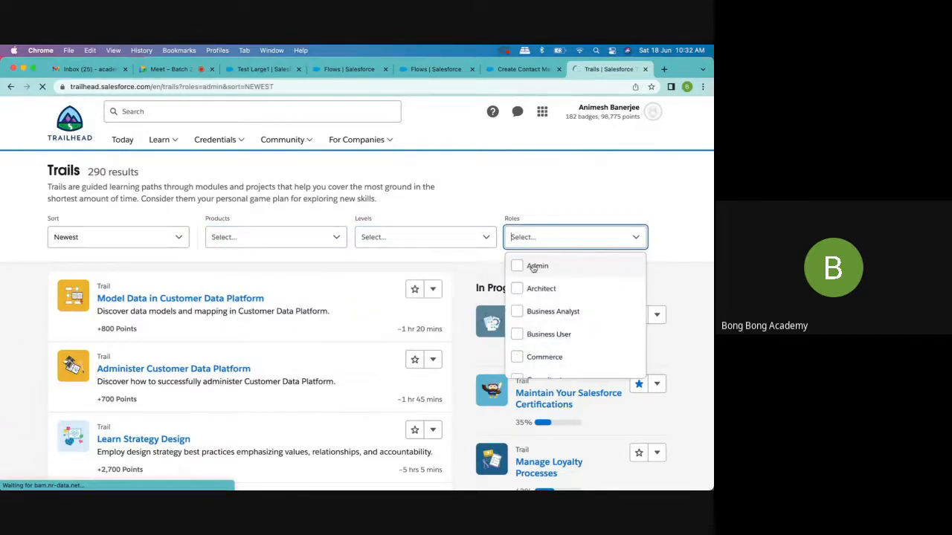
click(534, 267)
- Load more of the Admin trails and search the page for "flow", checking each match
scroll(380, 320, down, 3)
scroll(380, 320, down, 5)
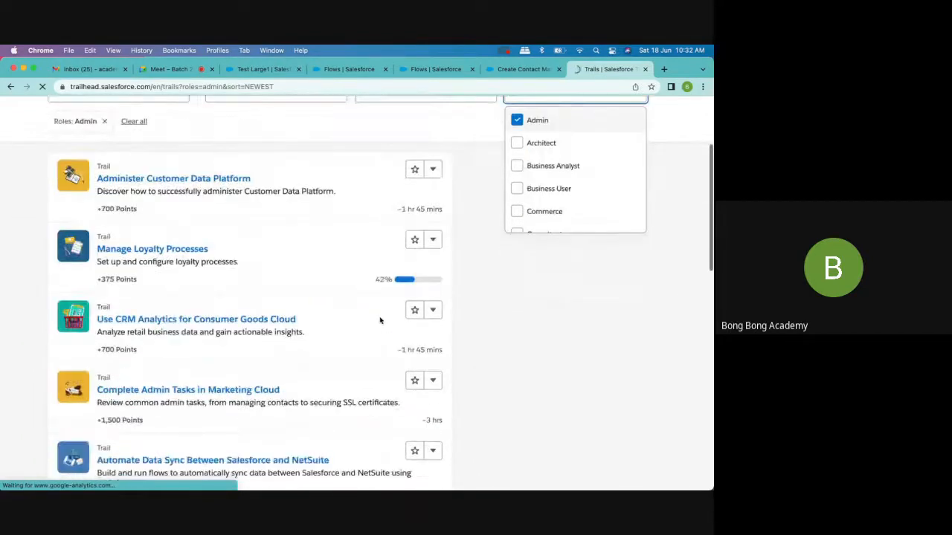
scroll(380, 320, down, 10)
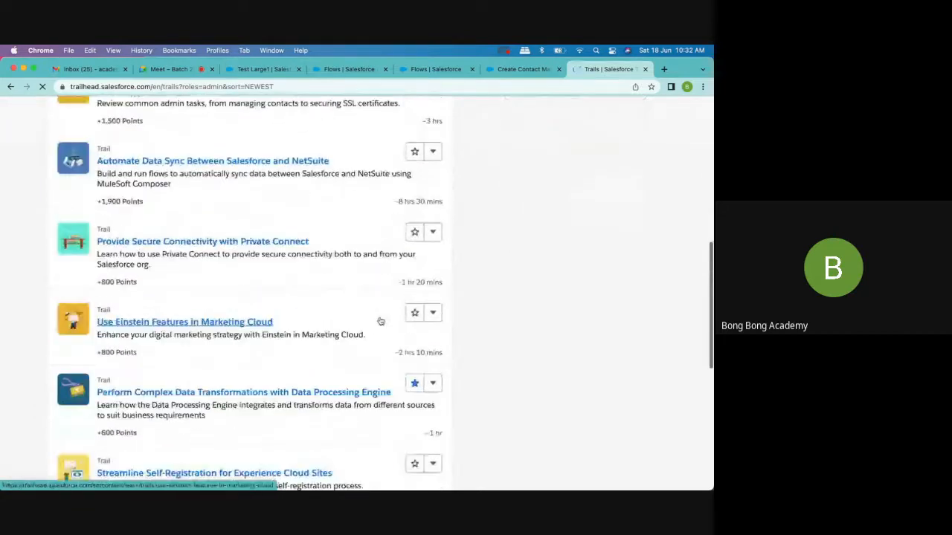
click(238, 353)
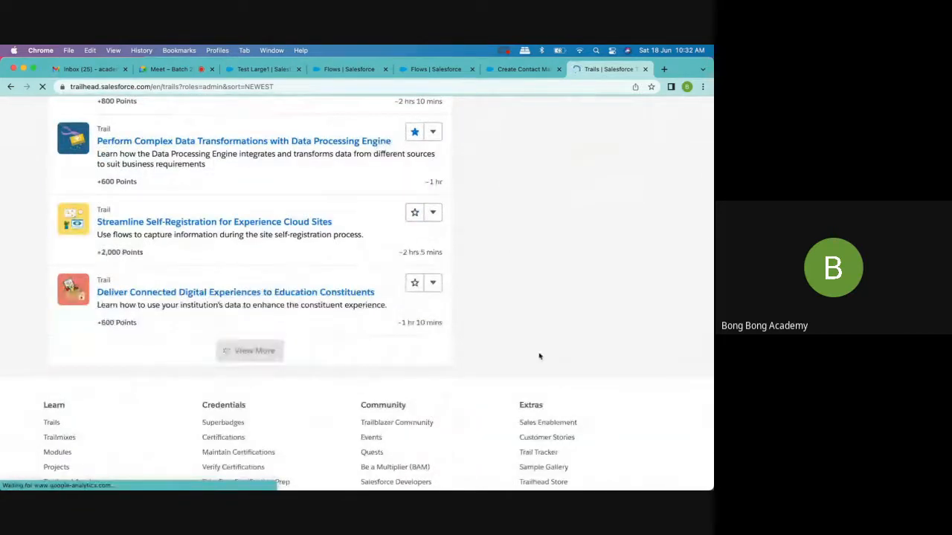
scroll(539, 356, down, 9)
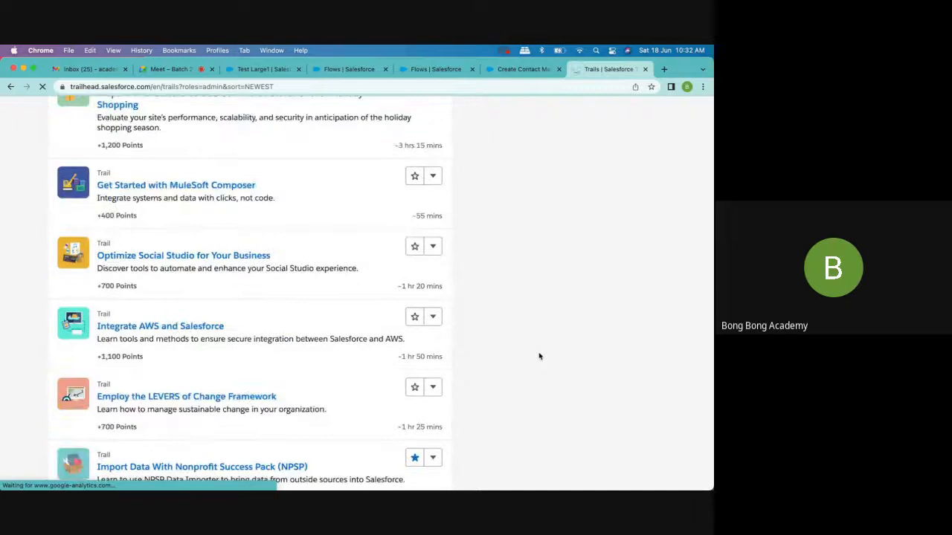
key(super+f)
text(flo)
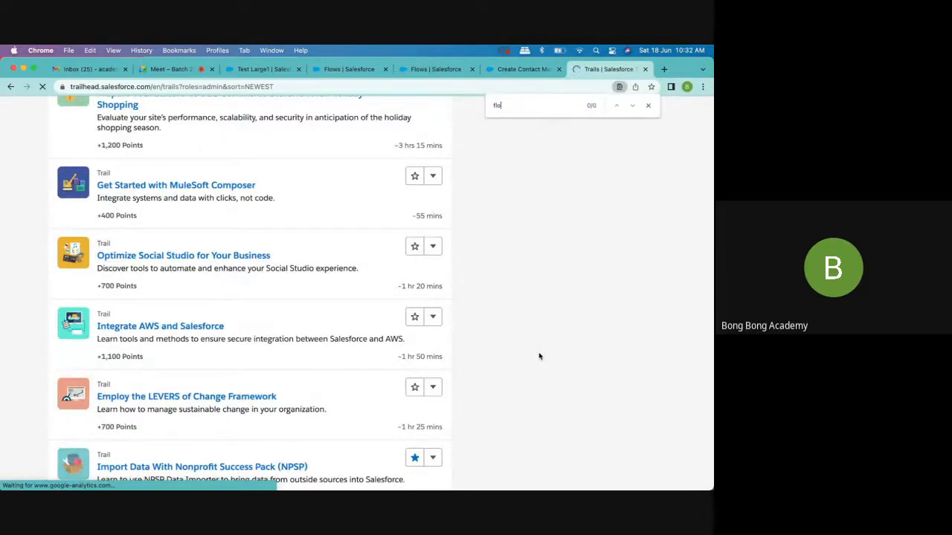
text(w)
key(Return)
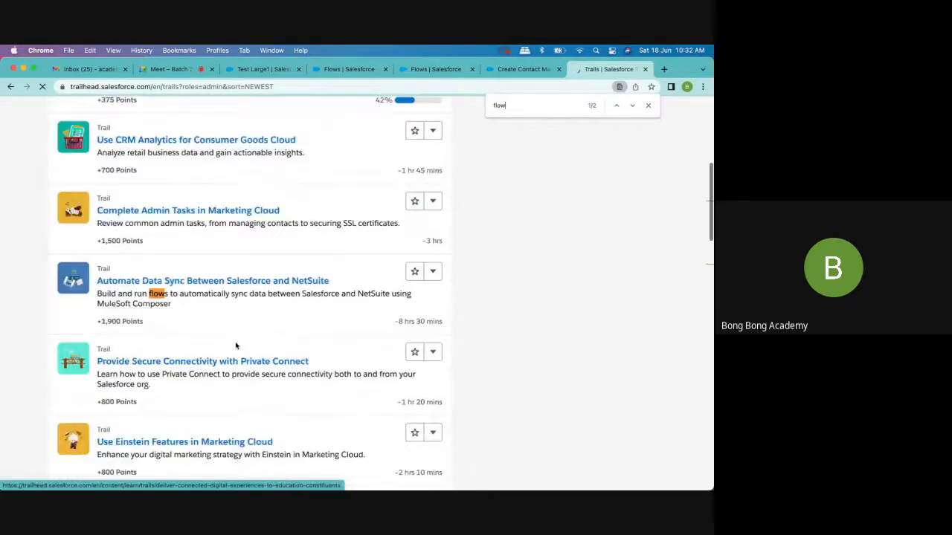
key(Return)
key(Return)
key(Return)
key(Return)
key(Return)
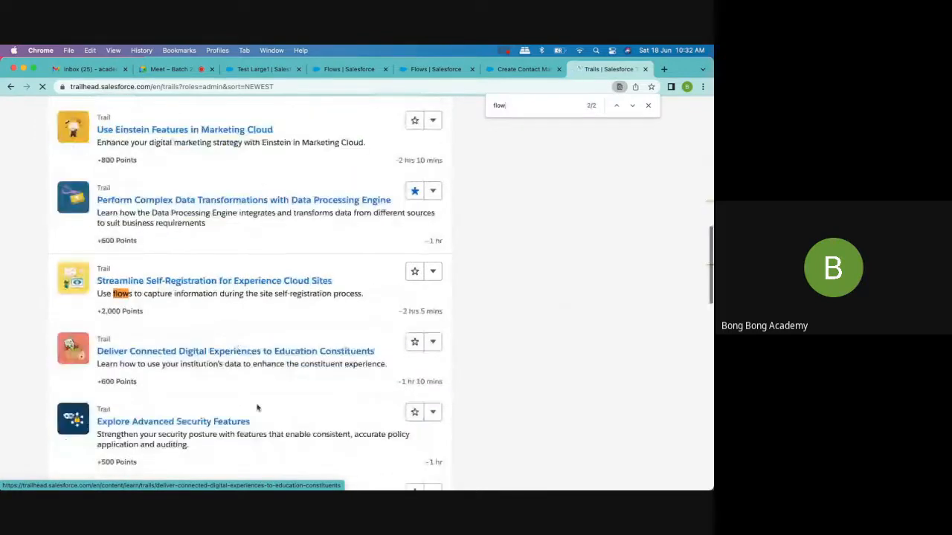
click(648, 105)
- Clear the role filter from the trails and browse the full list of favorites
scroll(601, 282, up, 10)
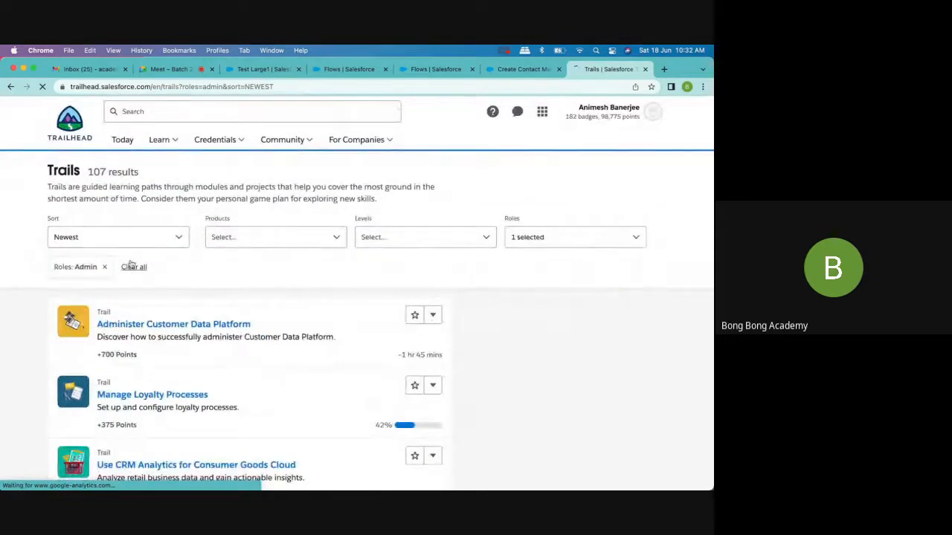
click(134, 267)
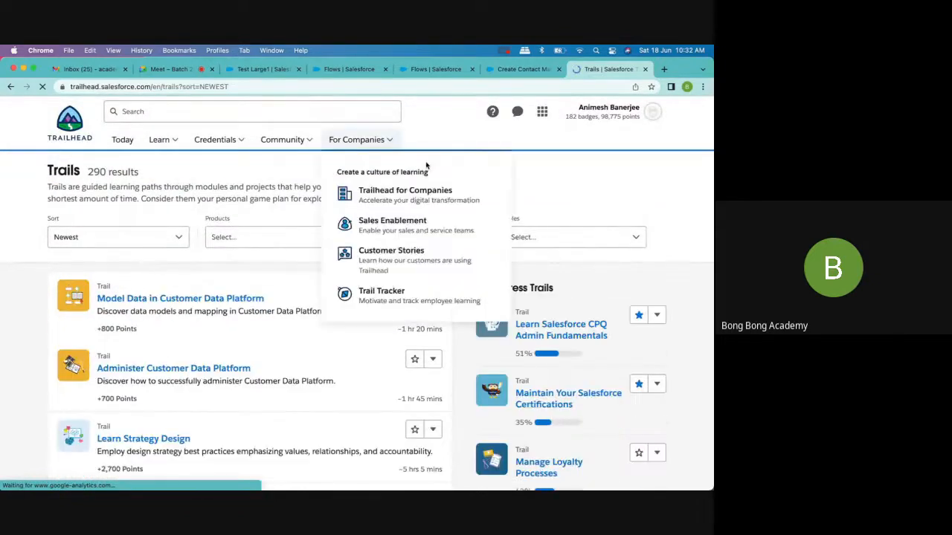
scroll(647, 198, down, 1)
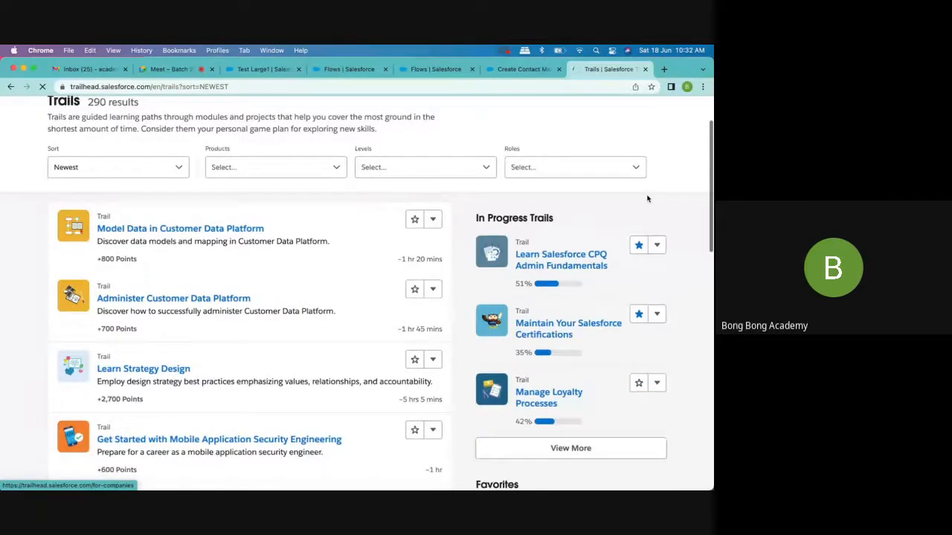
scroll(647, 198, down, 3)
scroll(647, 198, down, 2)
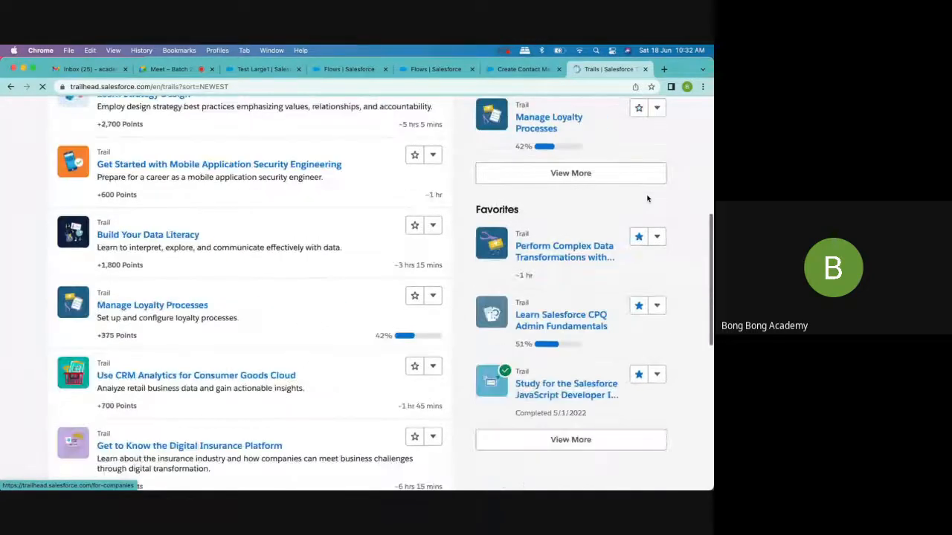
click(658, 237)
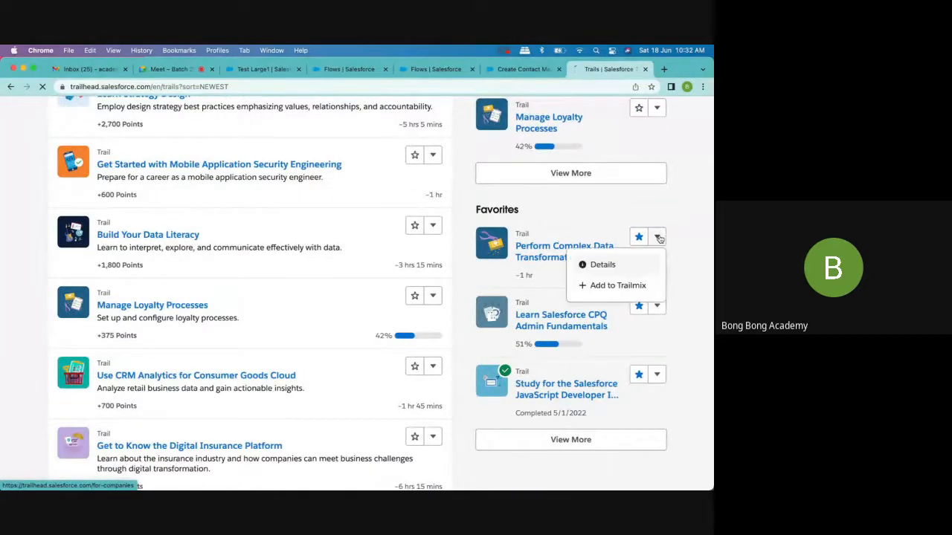
click(687, 183)
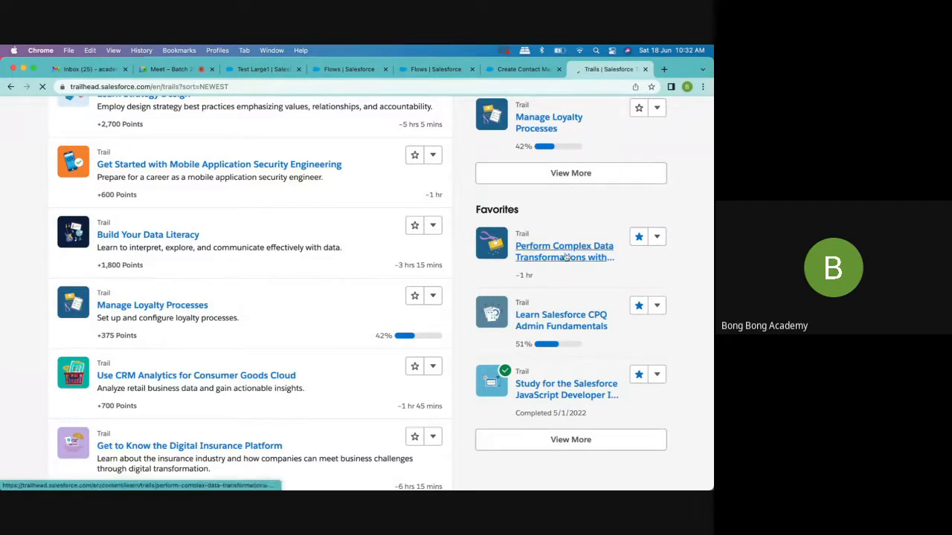
click(580, 449)
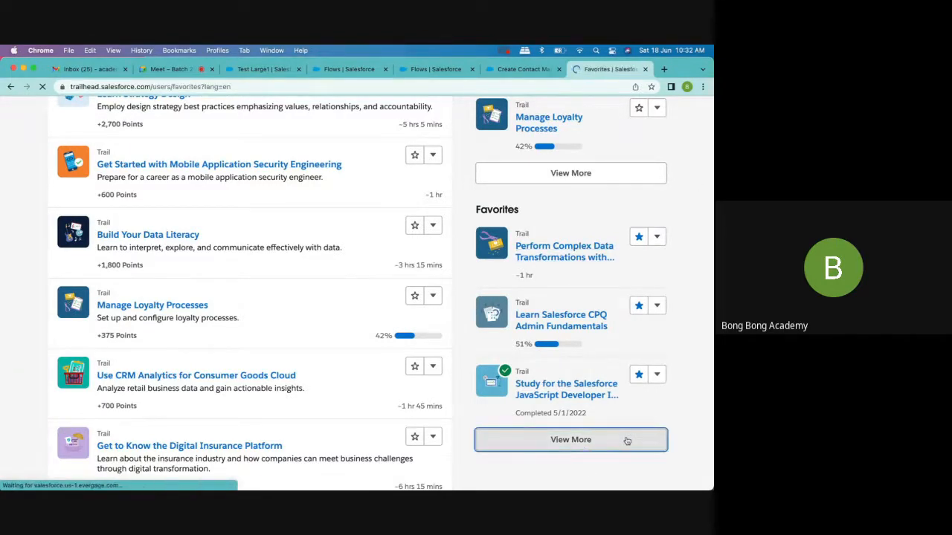
scroll(627, 441, down, 10)
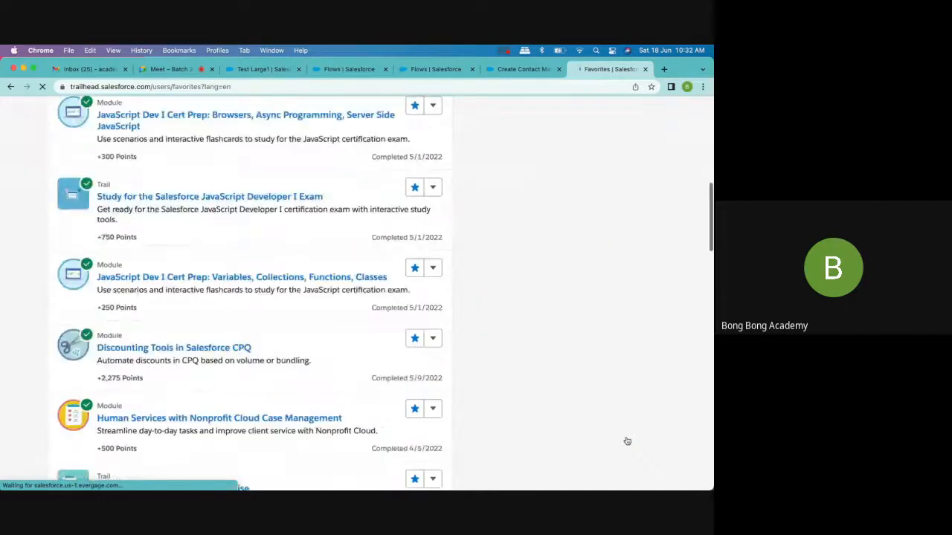
scroll(627, 442, down, 5)
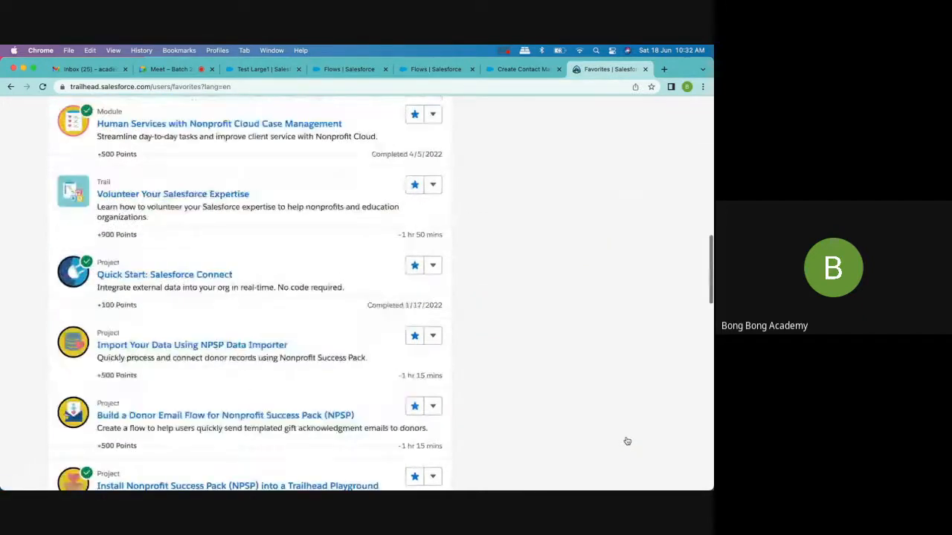
- Search the favorites page for "flow" and close the page search
key(super+f)
text(w)
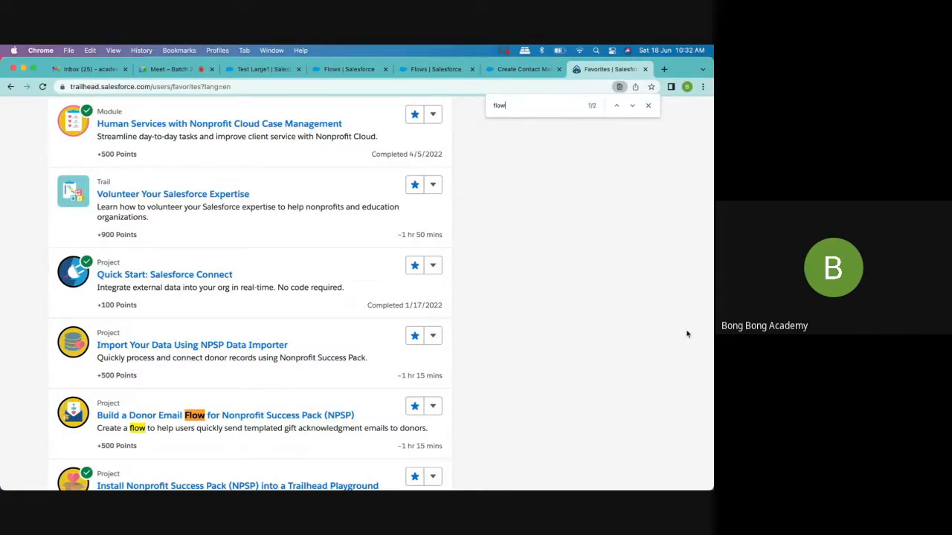
click(646, 105)
- Switch to WhatsApp and send the copied Build Flows with Flow Builder trail link to the Bong Bong Batch- 20 group
mouse_move(628, 484)
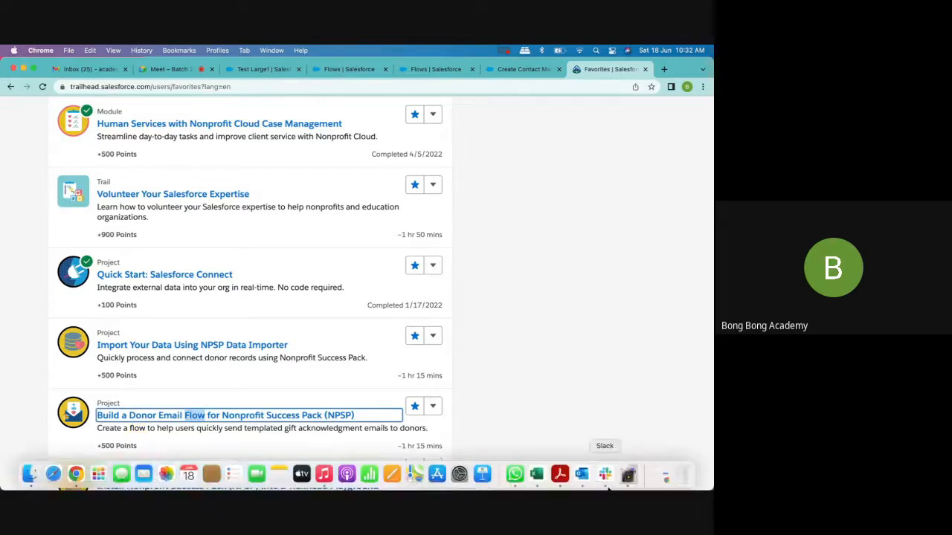
click(514, 474)
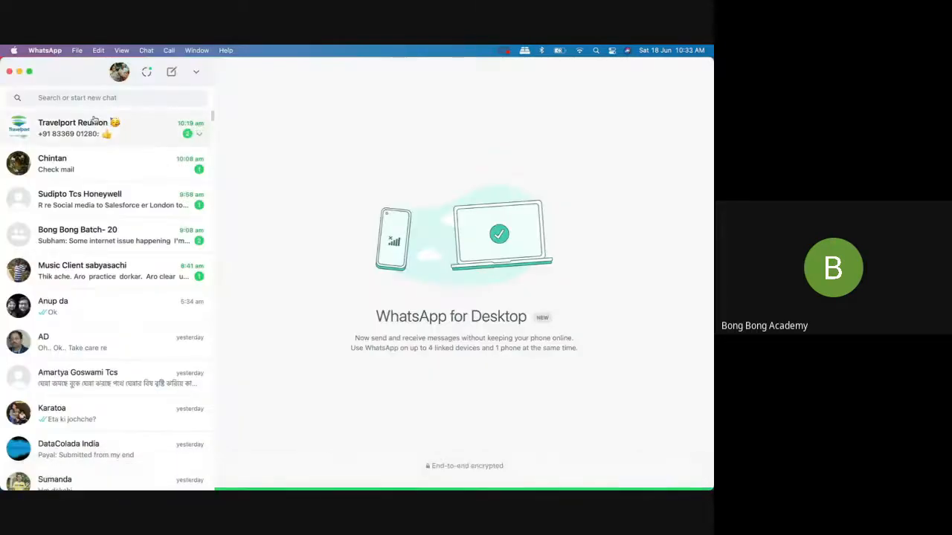
click(61, 233)
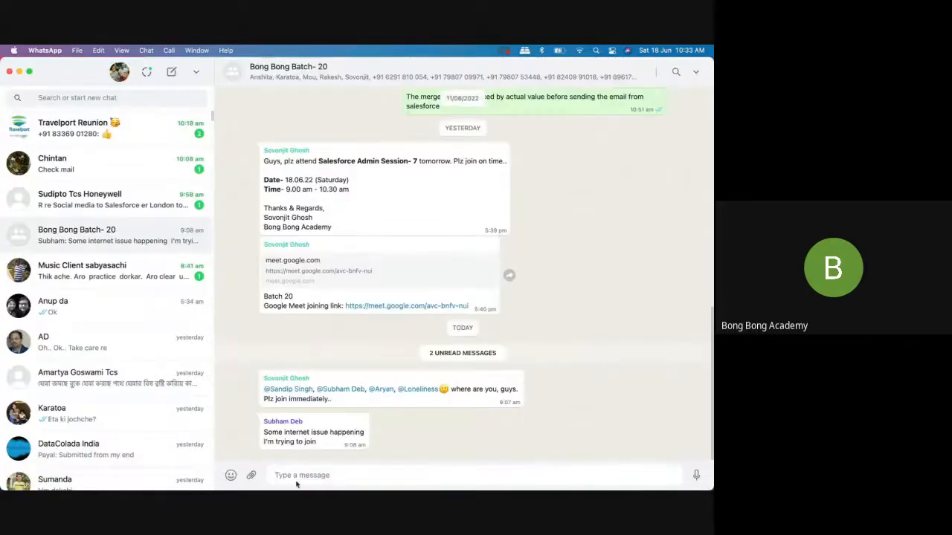
text(https://trailhead.salesforce.com/en/content/learn/trails/build-flows-with-flow-builder)
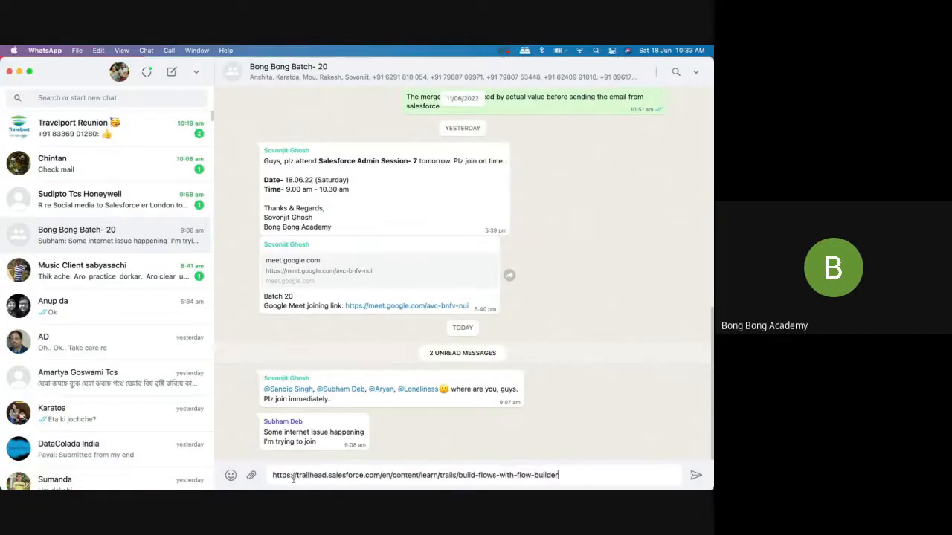
key(Return)
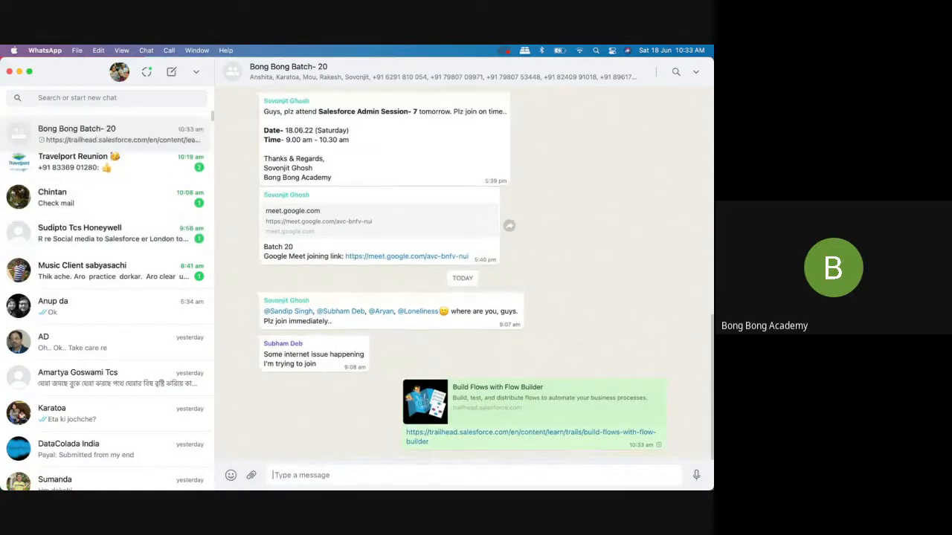
- Return to Chrome and close the Create Contact Manually flow page and both Flows setup pages, keeping the Test Large1 and Favorites pages
key(super+Tab)
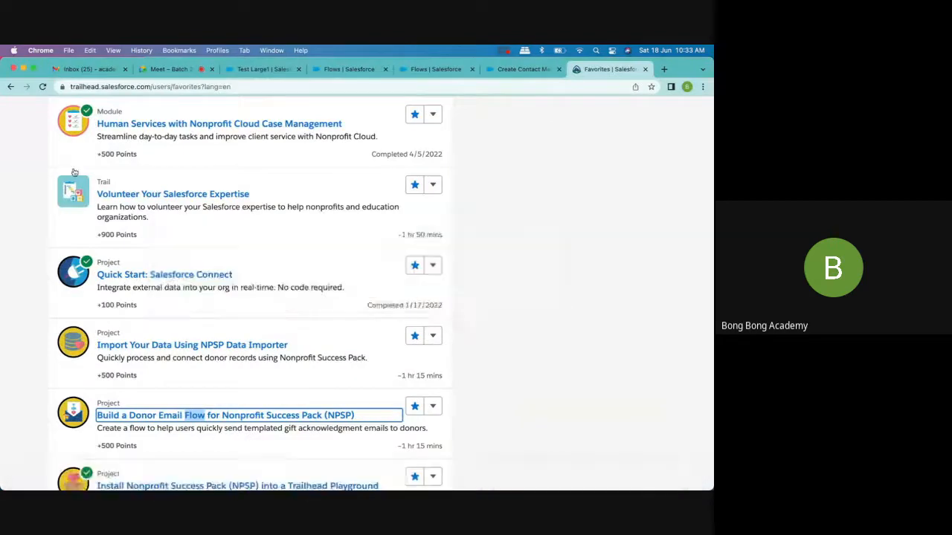
click(258, 69)
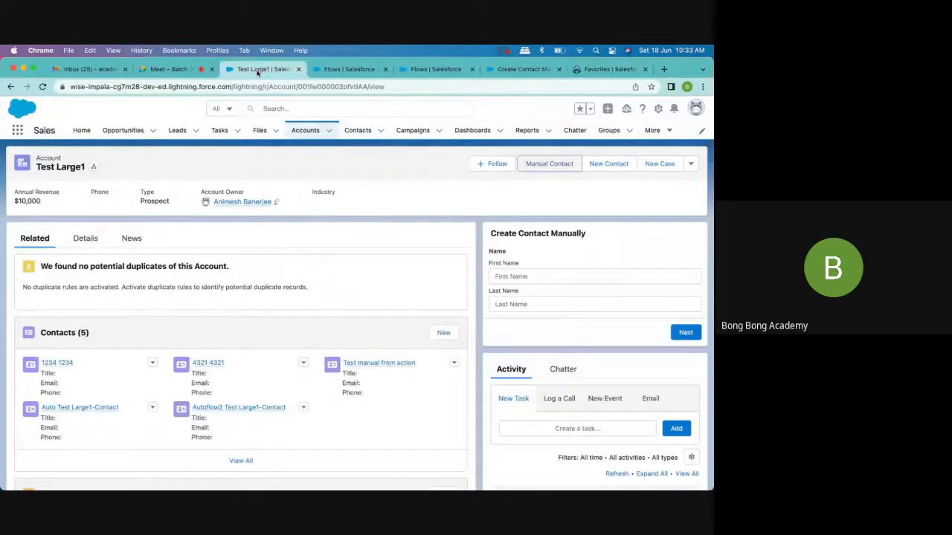
click(340, 71)
click(435, 70)
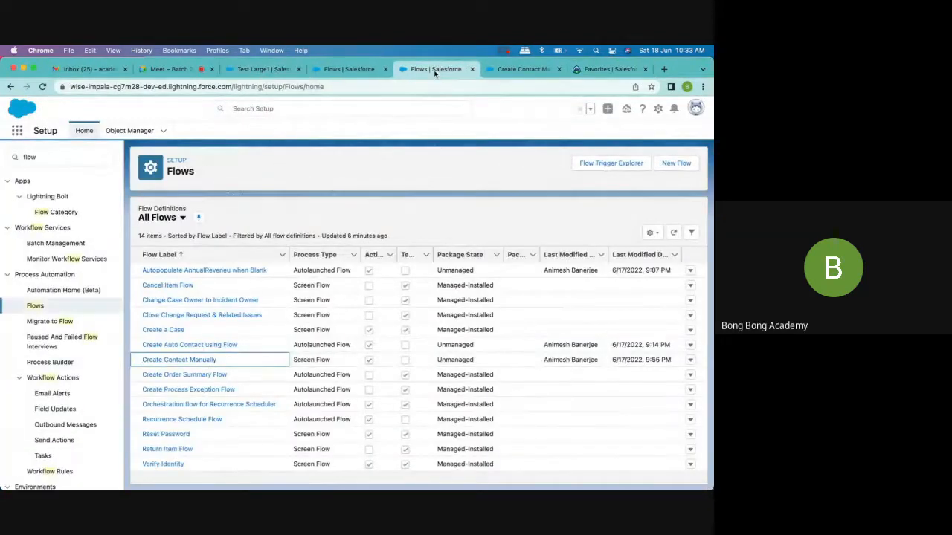
click(521, 69)
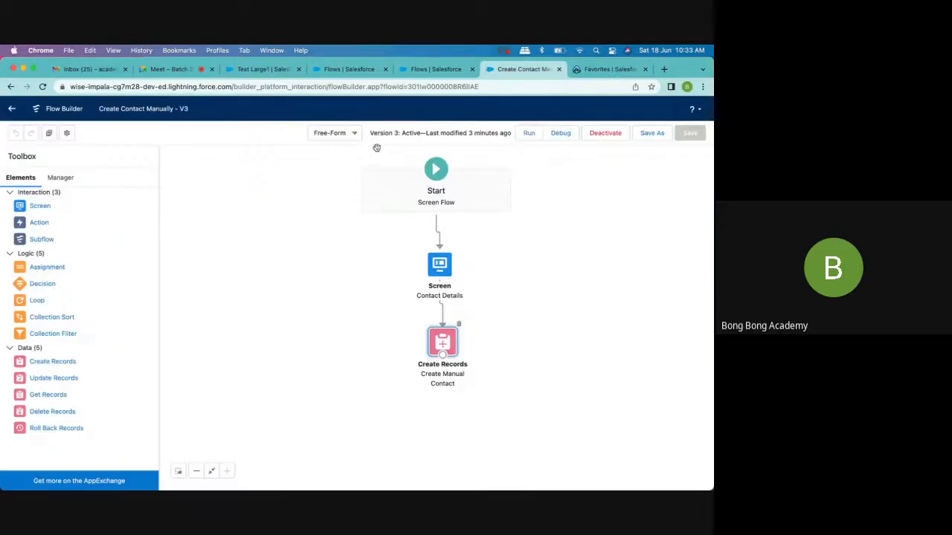
click(559, 69)
click(472, 69)
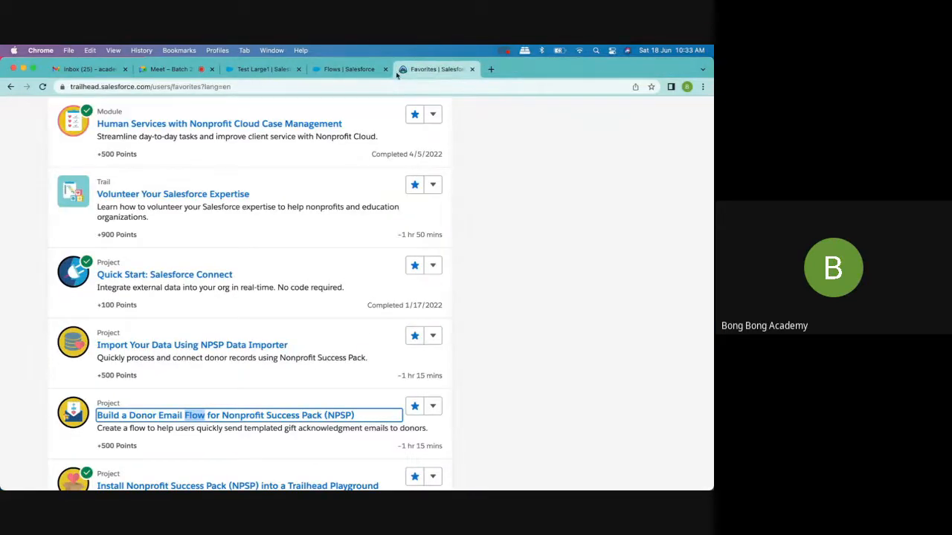
click(349, 69)
click(385, 69)
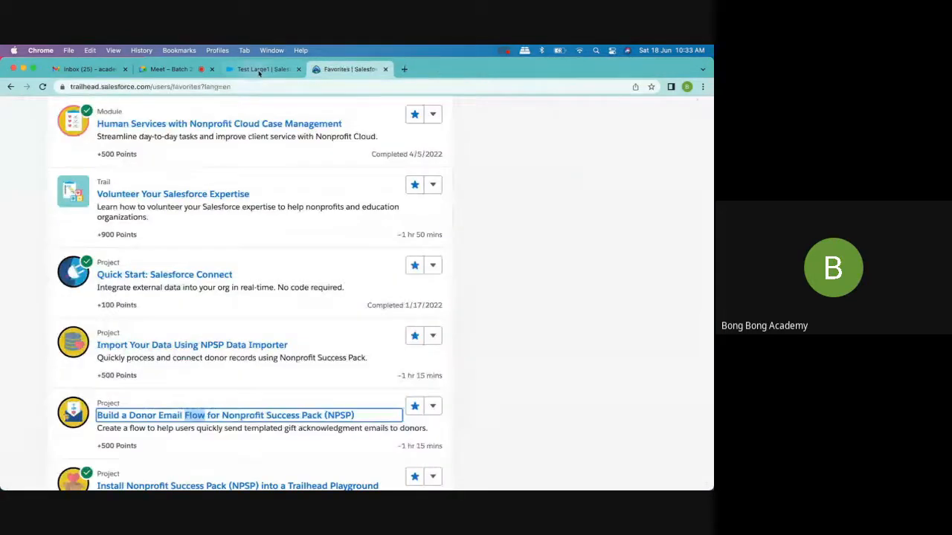
- Search Trailhead for "flow" and show the full list of learning results
scroll(293, 193, up, 15)
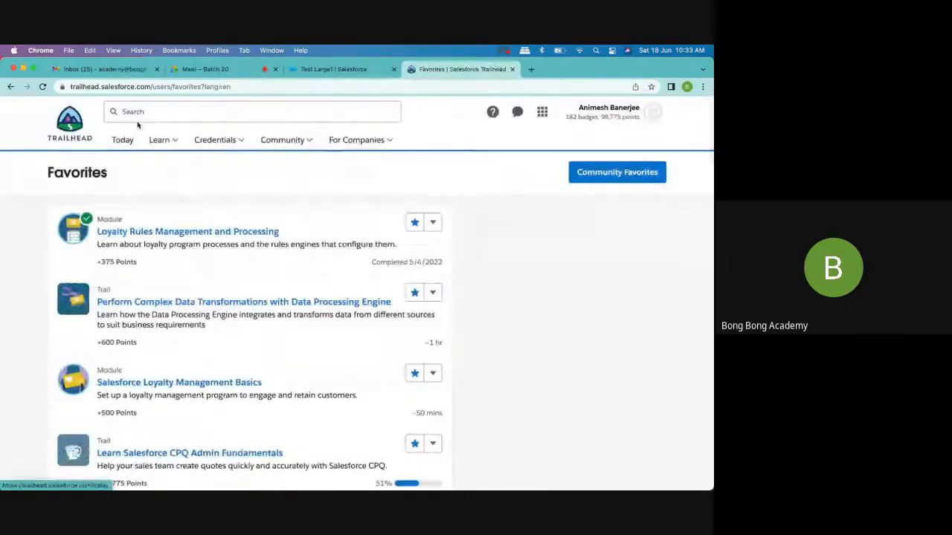
click(124, 111)
text(flow)
key(Return)
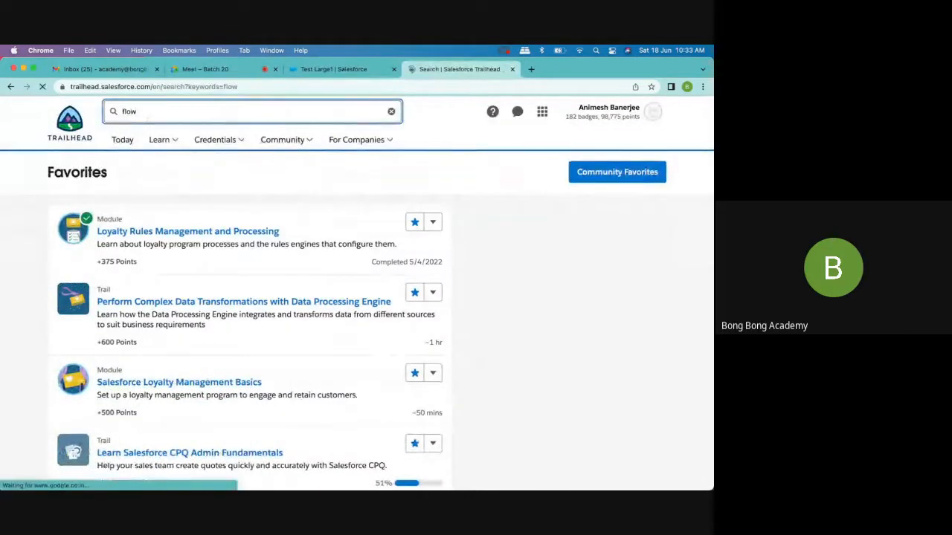
scroll(203, 272, down, 5)
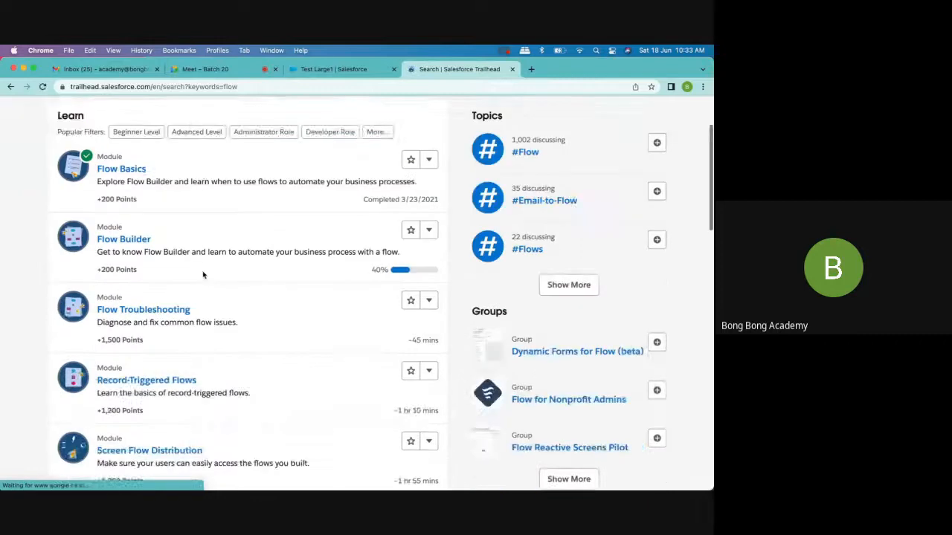
click(261, 445)
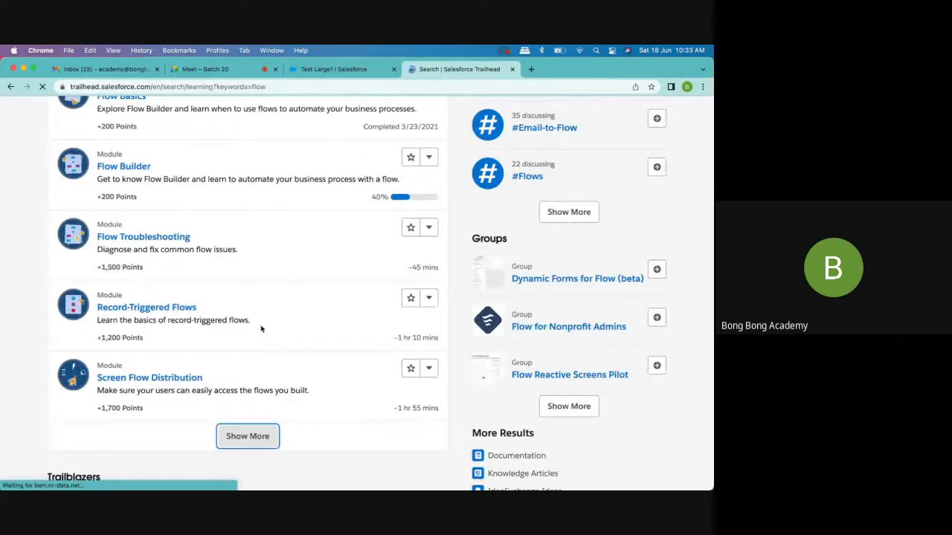
- Load more of the flow learning results and look through them for a suitable Salesforce Flow trail
scroll(256, 329, down, 5)
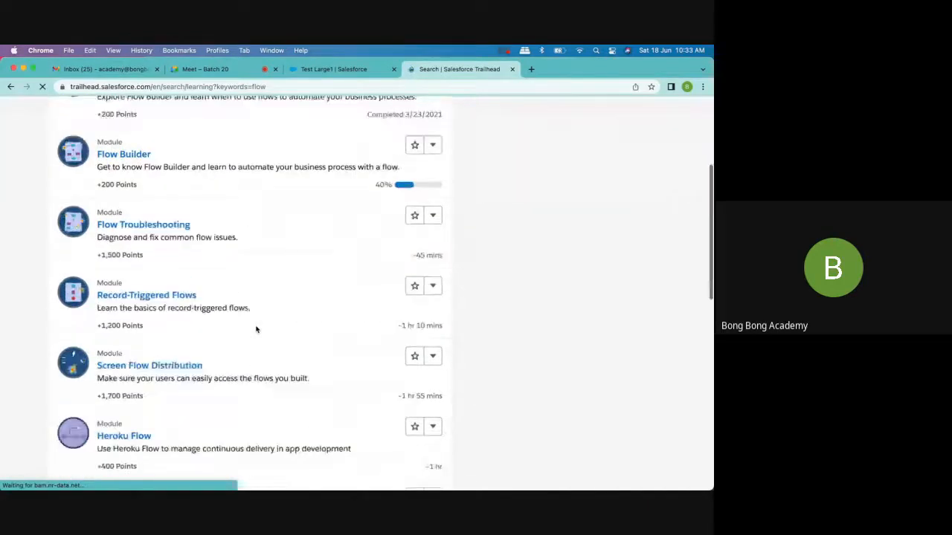
scroll(256, 330, down, 5)
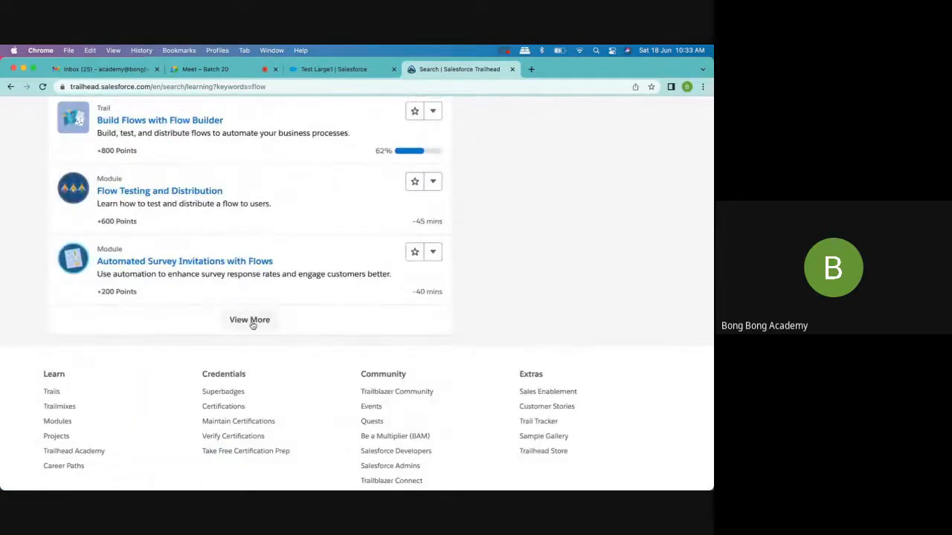
click(252, 323)
scroll(342, 348, down, 2)
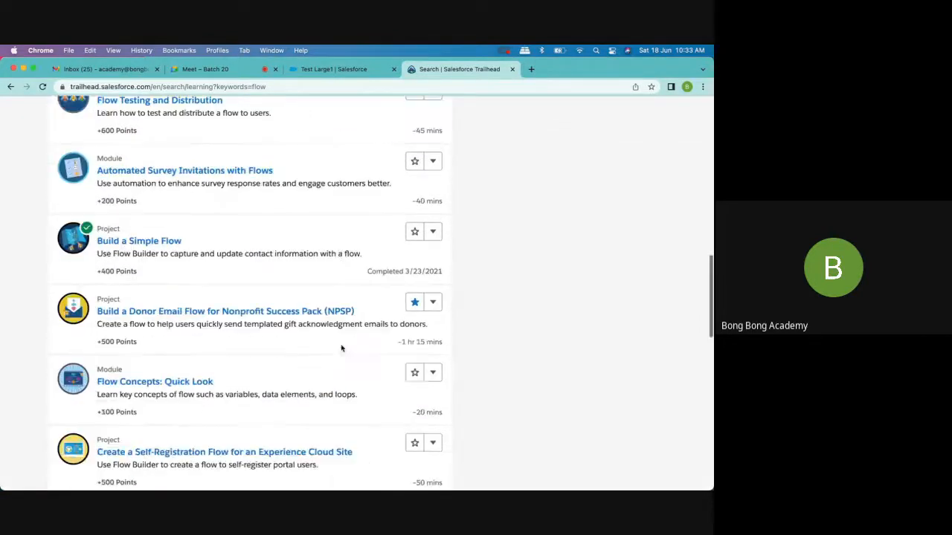
scroll(179, 271, down, 6)
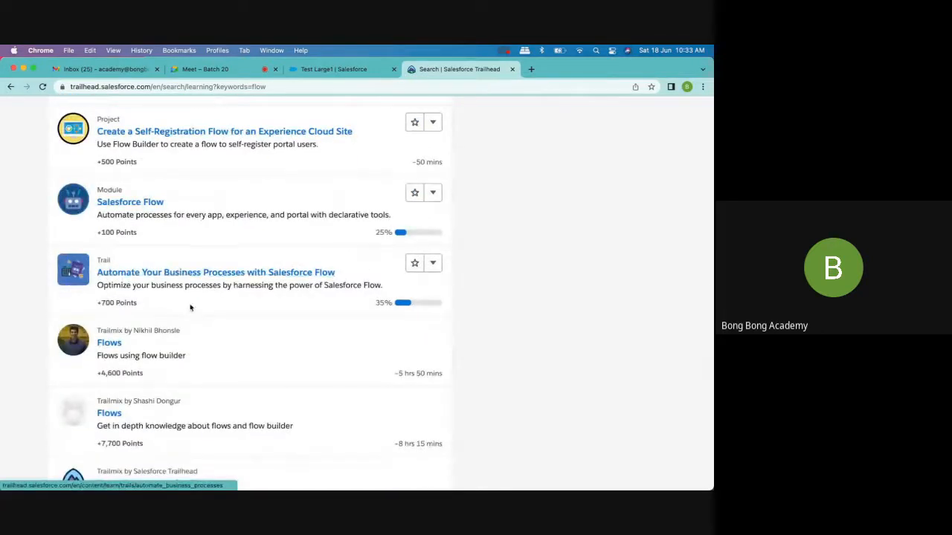
- Open the Automate Your Business Processes with Salesforce Flow trail, copy its link and send it to the Bong Bong Batch- 20 group in WhatsApp
click(216, 272)
click(299, 87)
key(super+c)
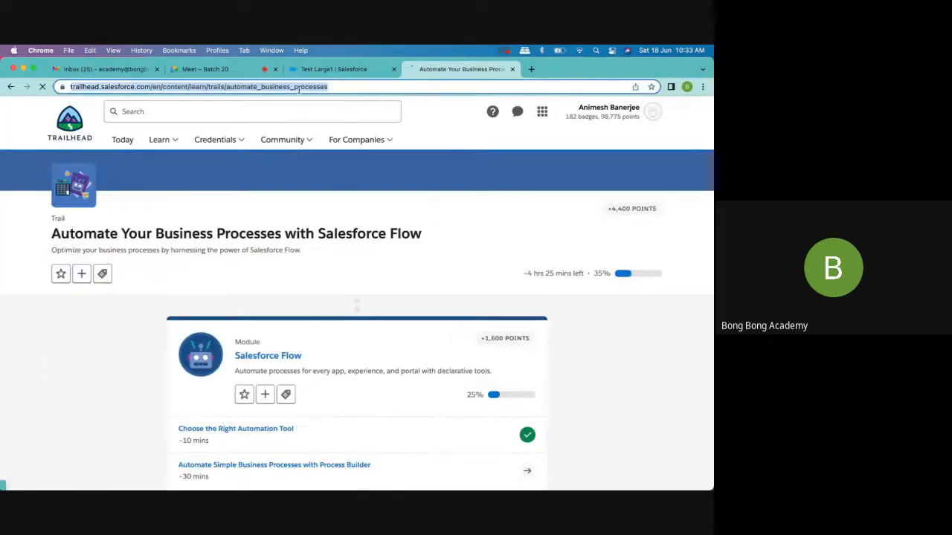
mouse_move(682, 487)
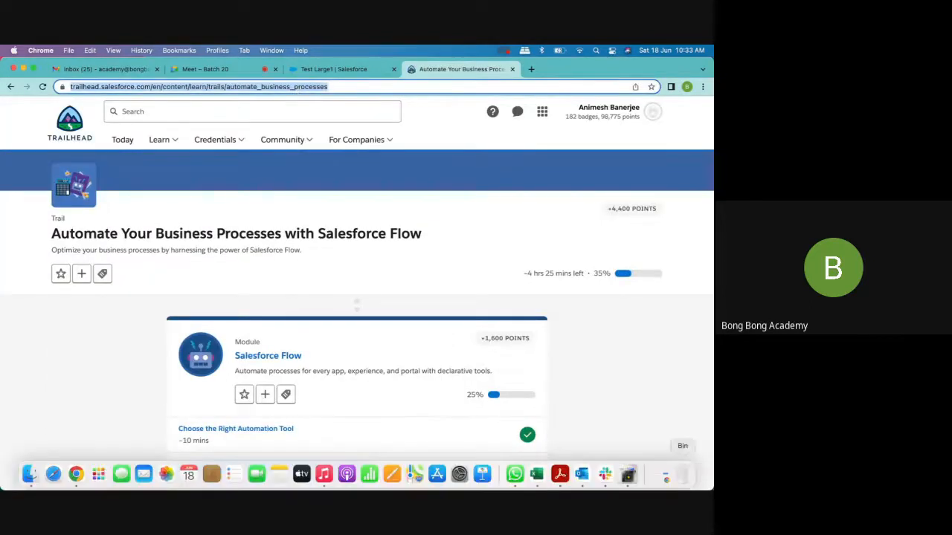
click(515, 474)
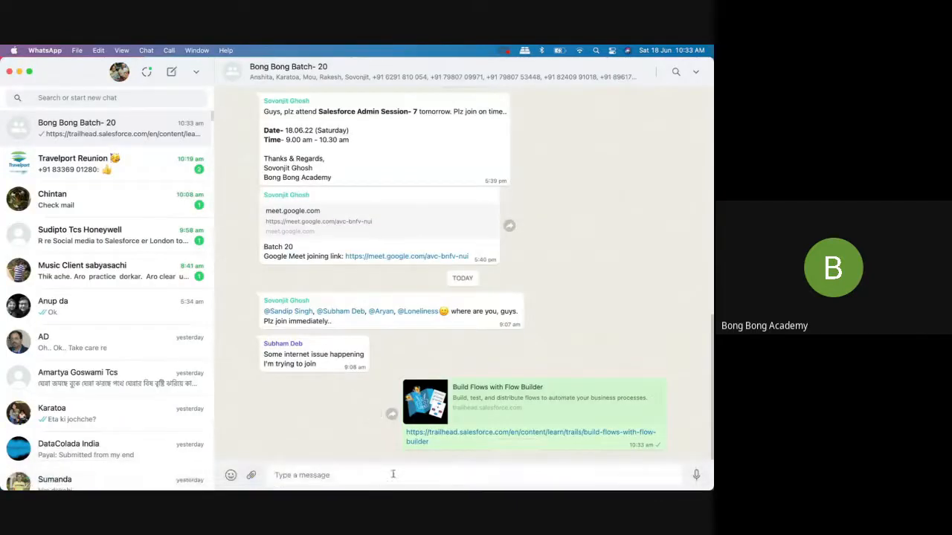
key(super+v)
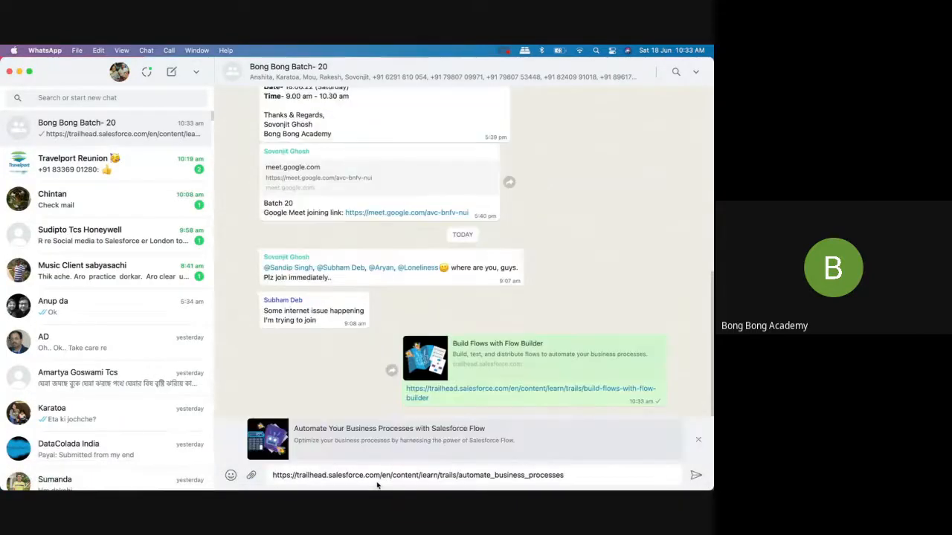
key(Return)
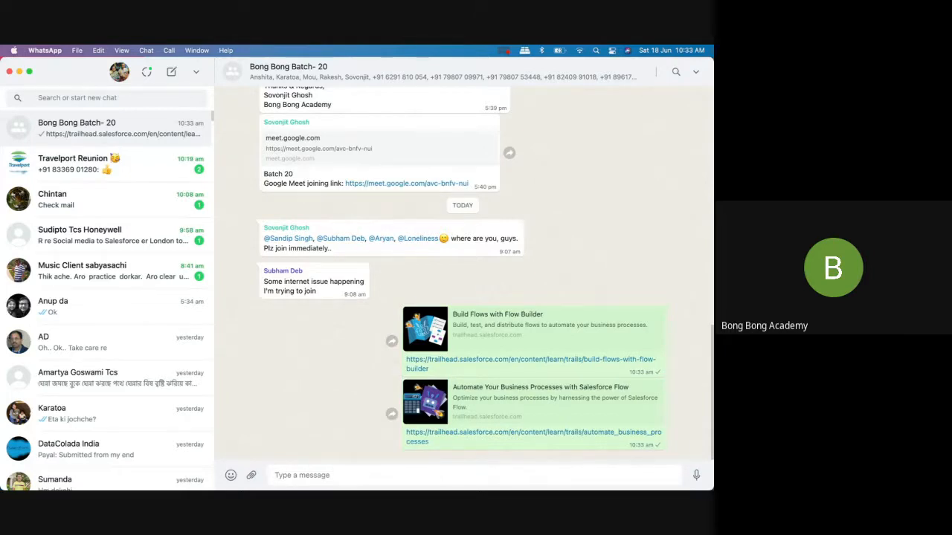
- Close the WhatsApp window and bring up the Test Large1 account page in the Chrome browser
click(9, 72)
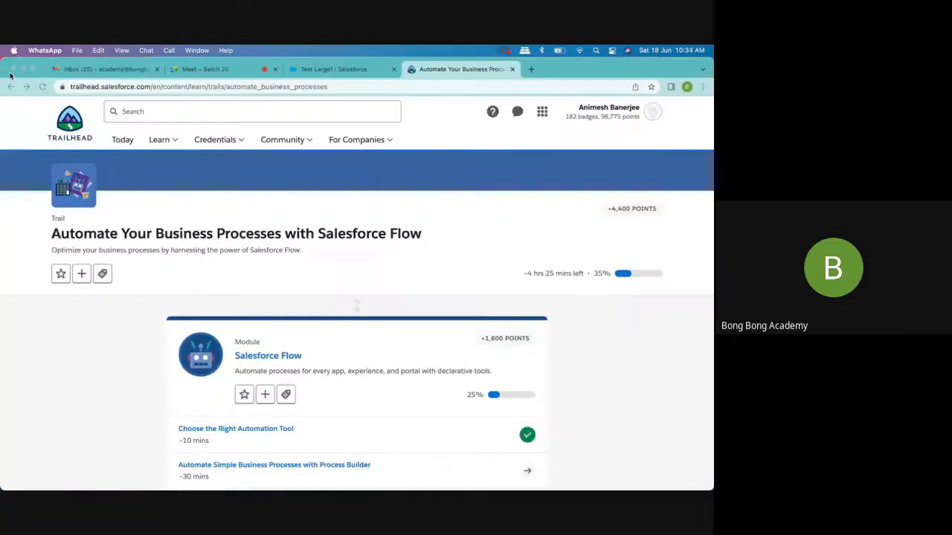
click(345, 70)
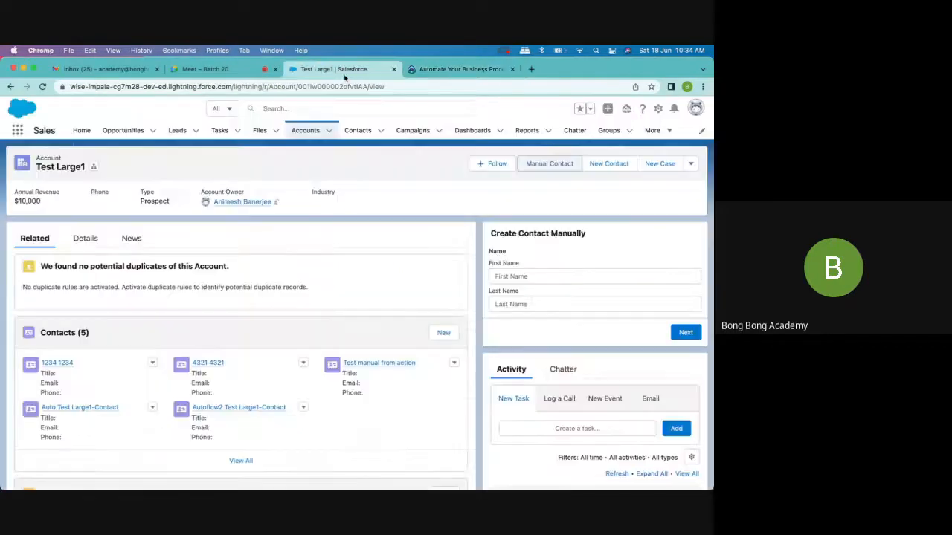
click(531, 69)
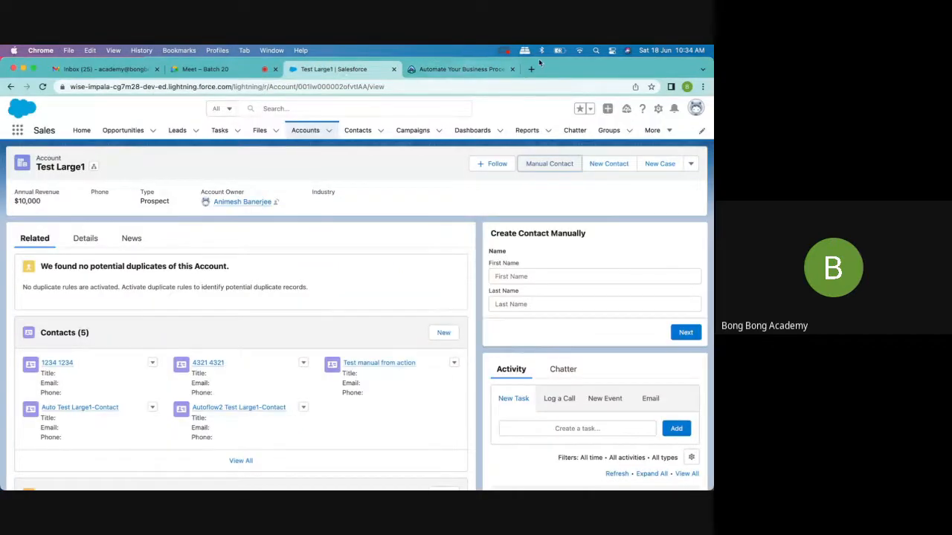
text(you)
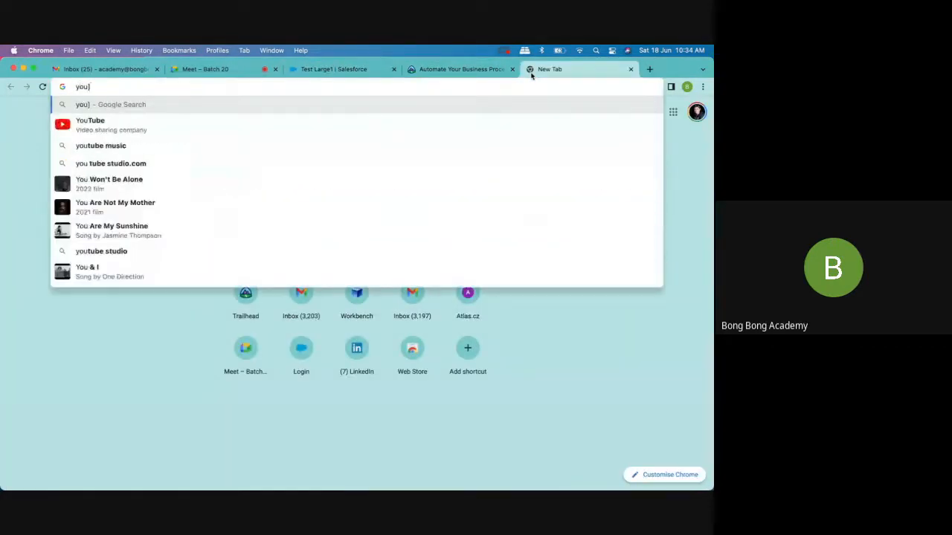
text(tu)
key(Return)
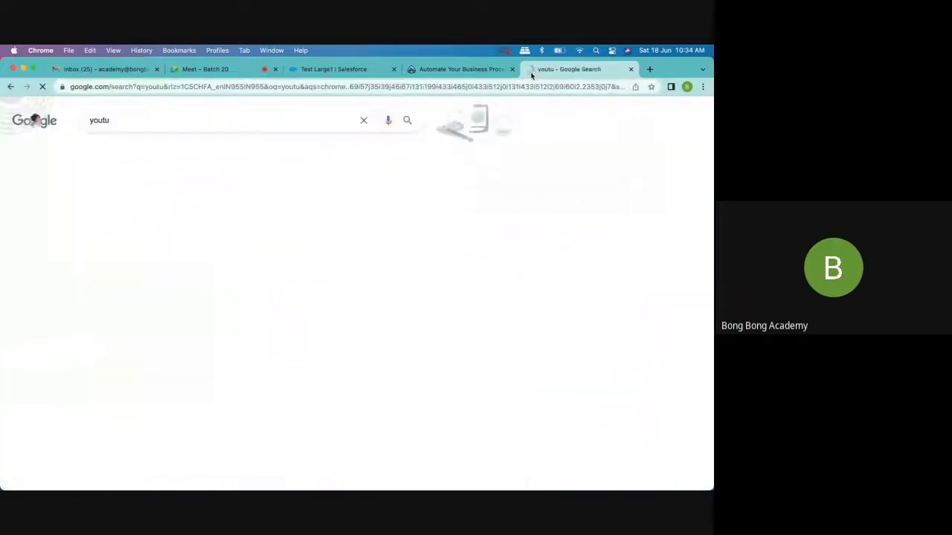
click(169, 87)
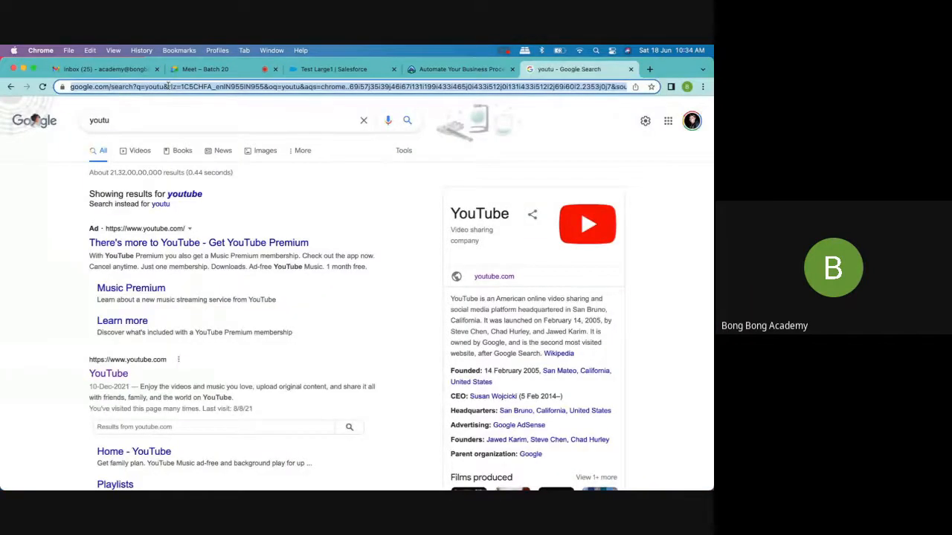
text(youtube)
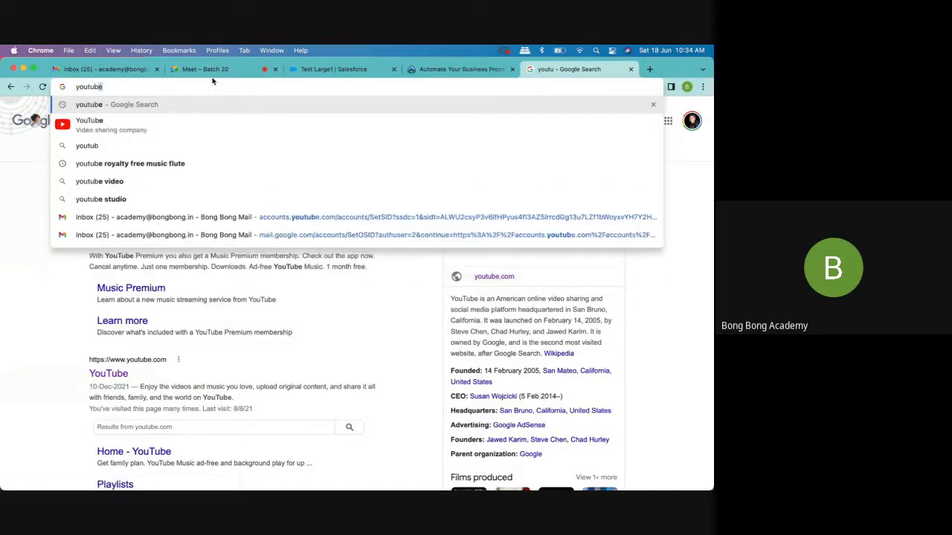
key(Return)
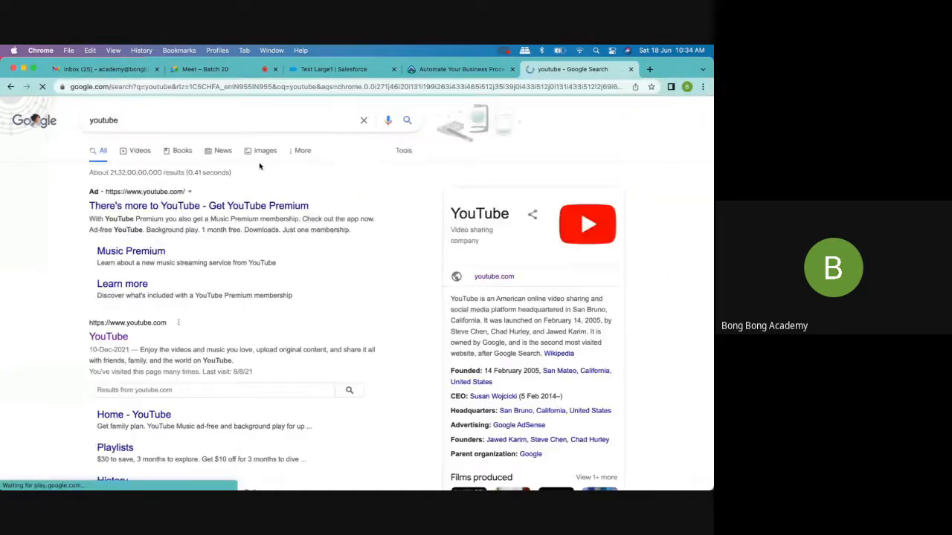
click(631, 69)
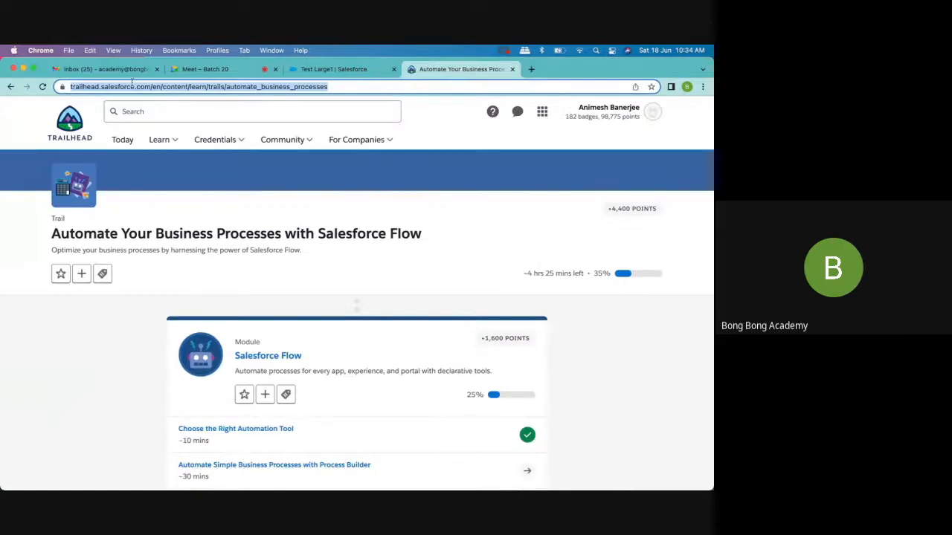
click(104, 69)
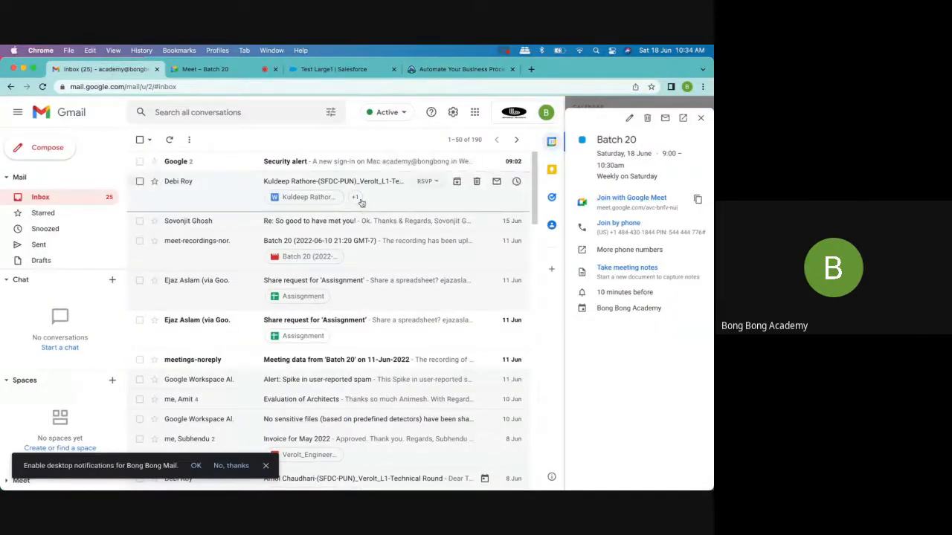
key(ctrl+Tab)
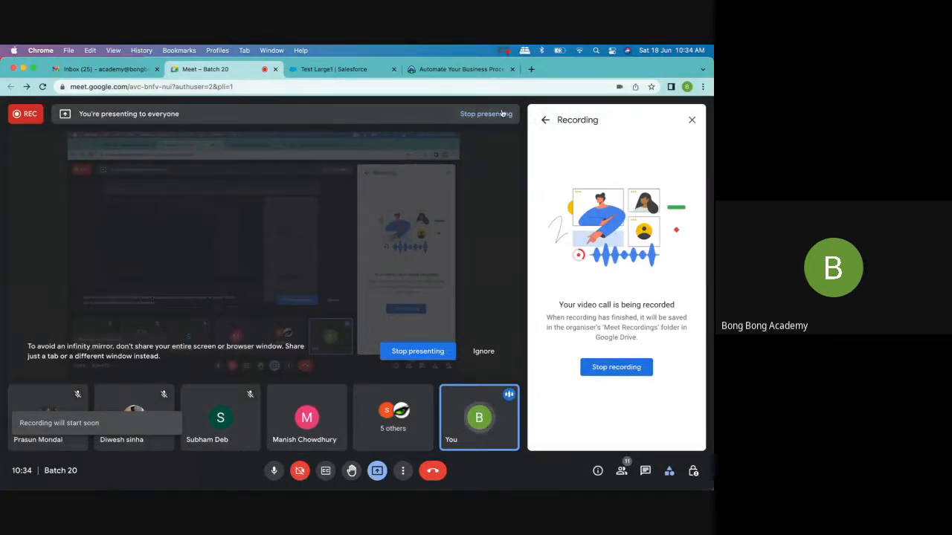
click(350, 69)
click(438, 71)
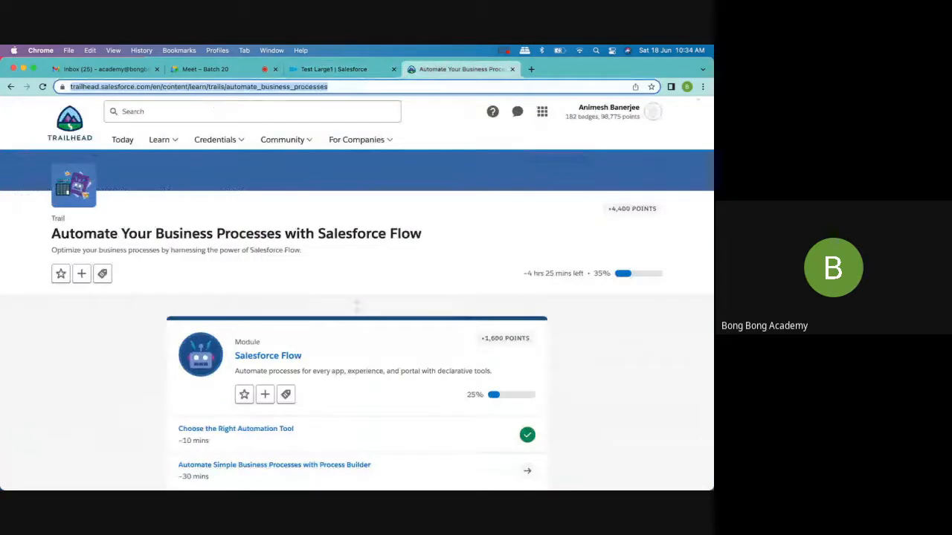
click(666, 324)
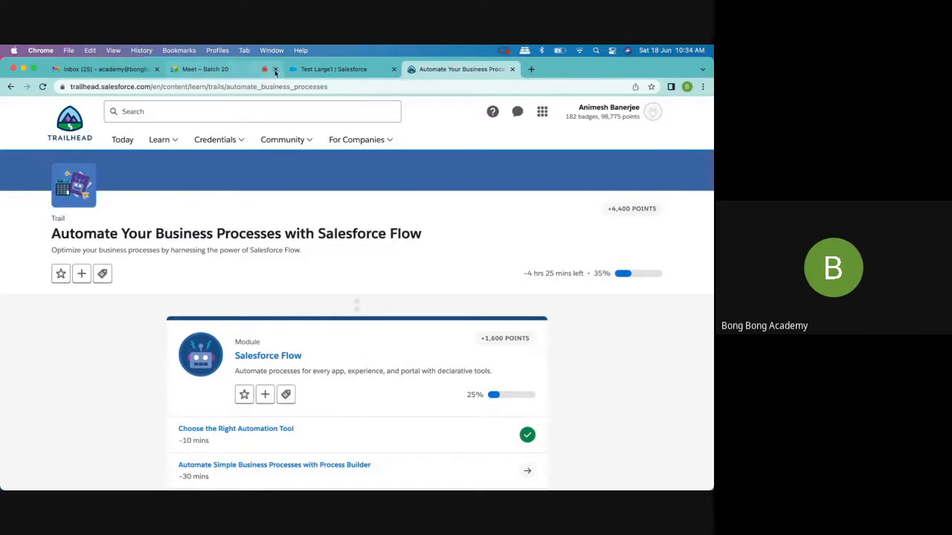
click(328, 70)
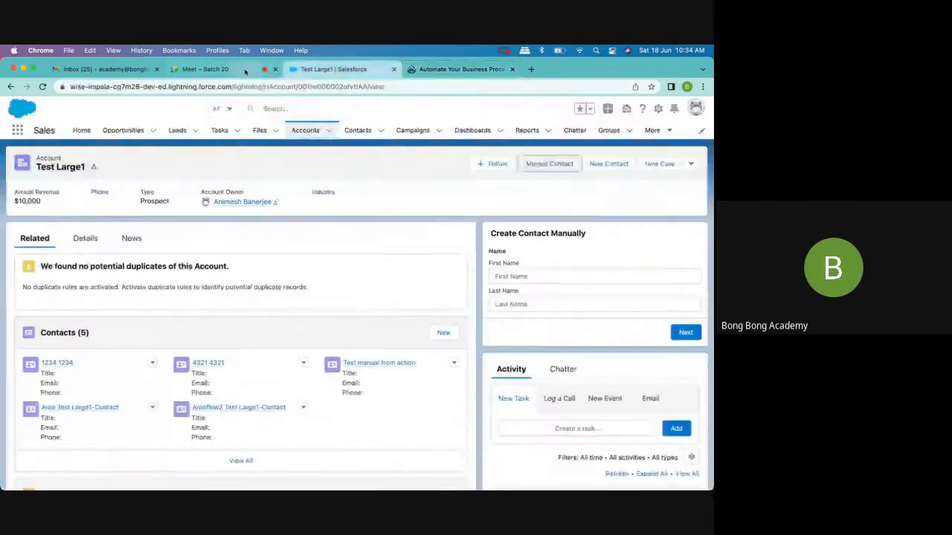
click(216, 69)
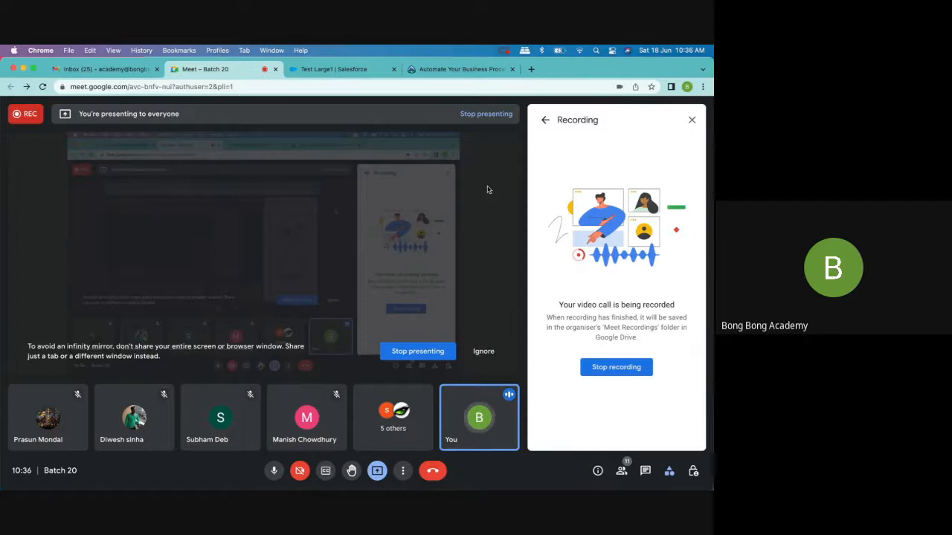
- From the Test Large1 account, go to Setup, find Flows with the search term "flow", and open the Create Contact Manually flow
click(335, 70)
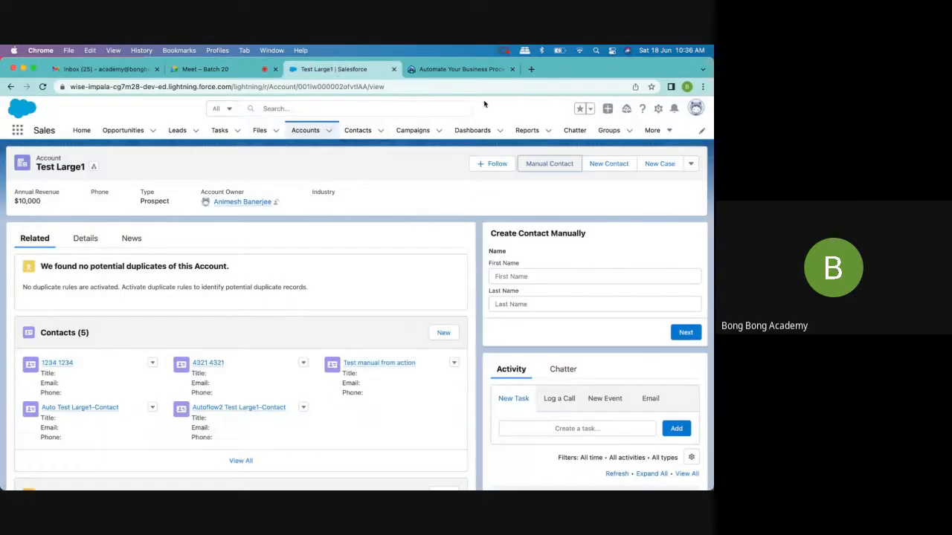
click(658, 109)
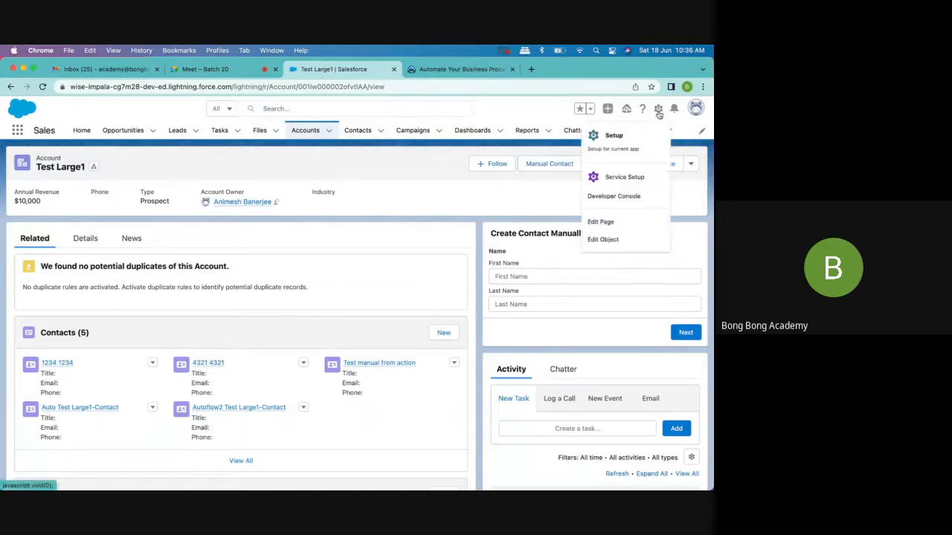
click(619, 134)
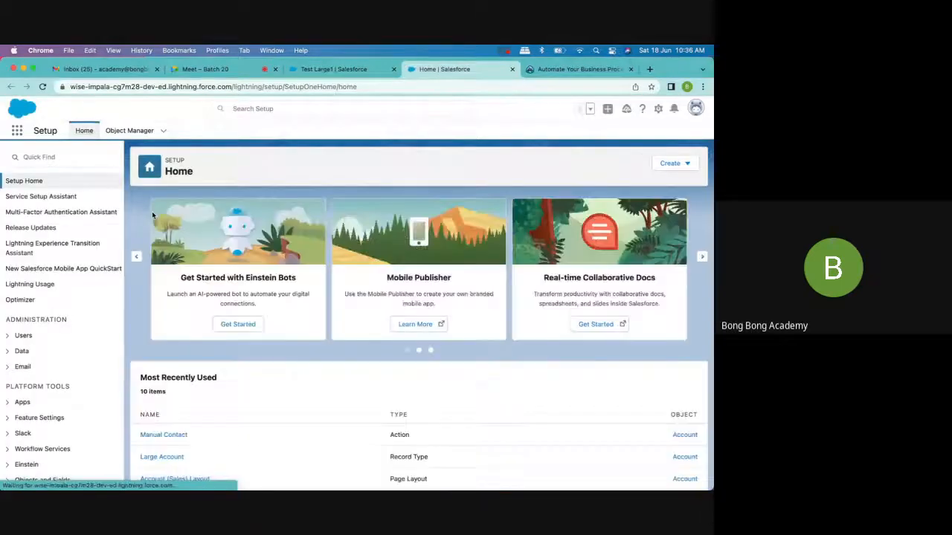
click(79, 157)
text(flow)
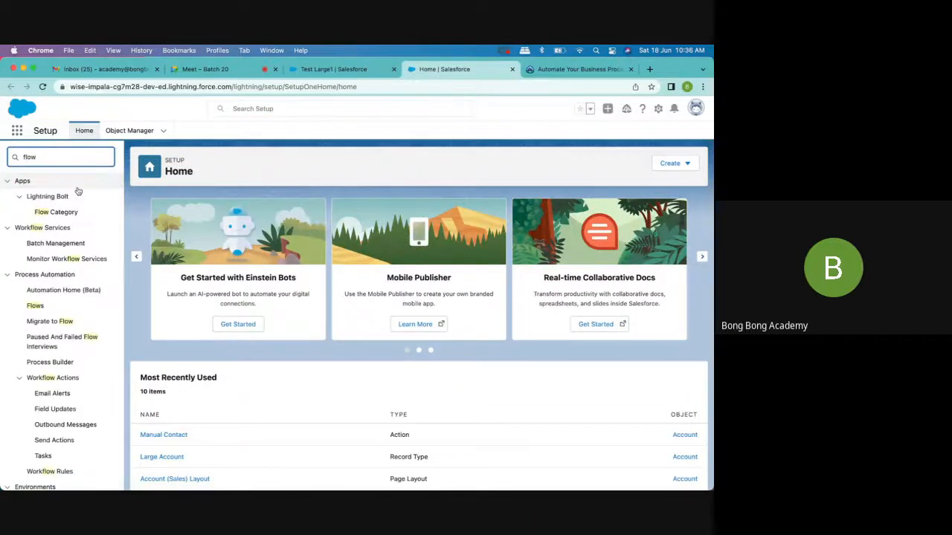
click(34, 309)
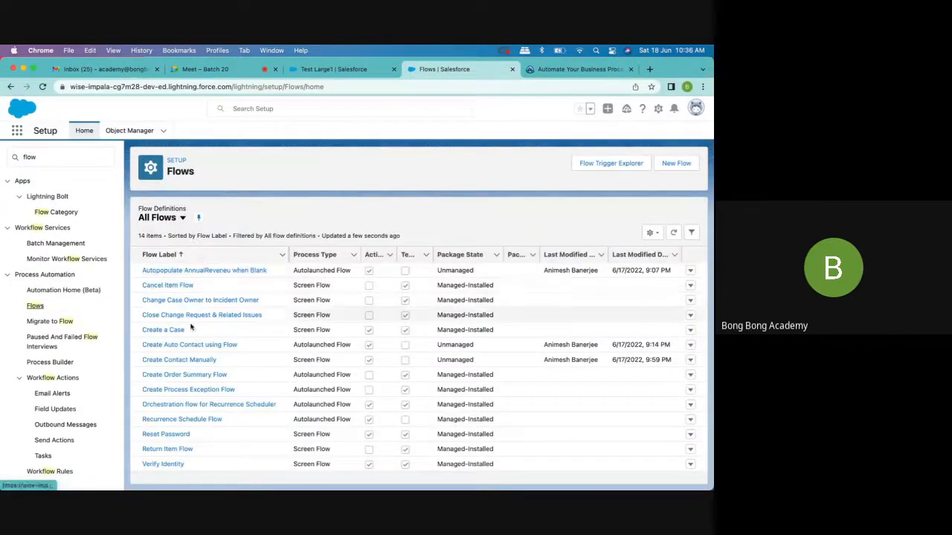
click(179, 359)
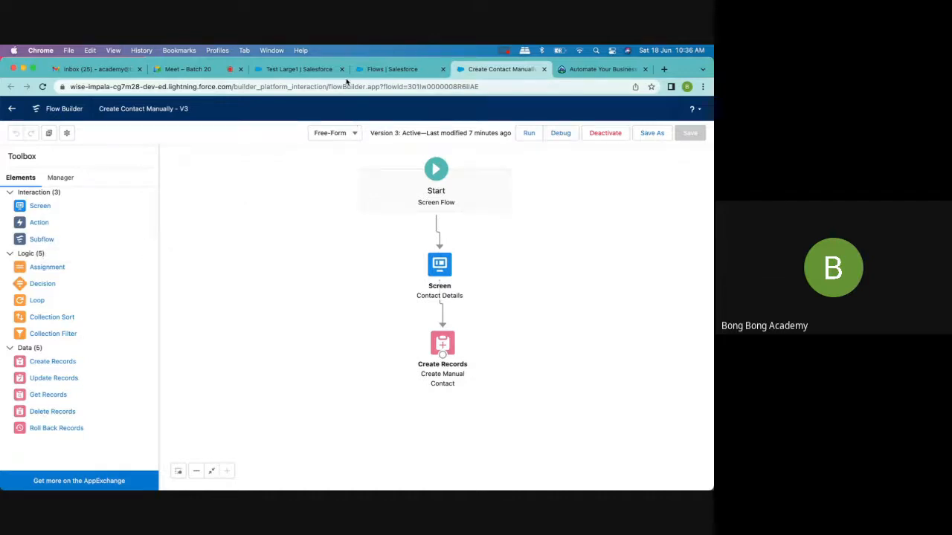
- Start a new flow from the Flows list, look through the autolaunched, screen and record-triggered types, and dismiss the type selection
click(375, 69)
click(676, 162)
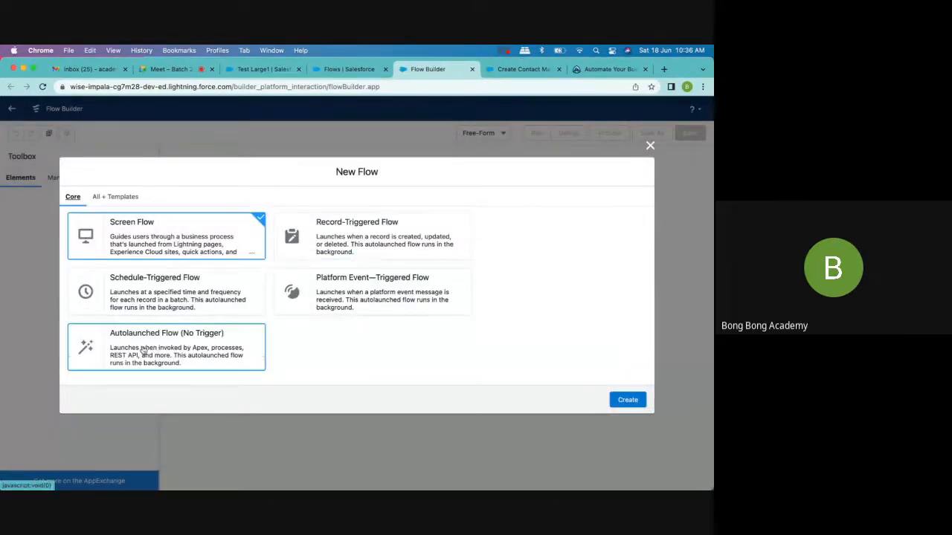
click(144, 350)
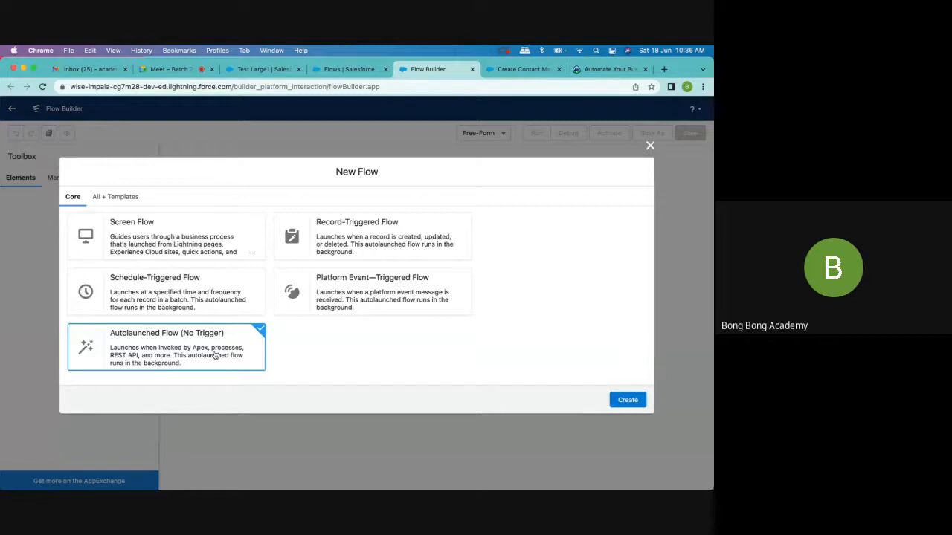
click(179, 253)
click(328, 246)
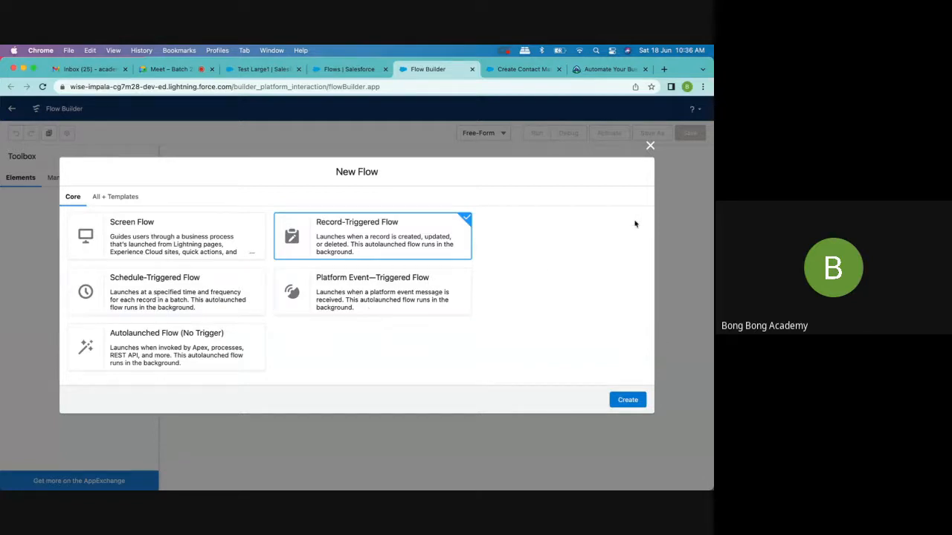
click(650, 146)
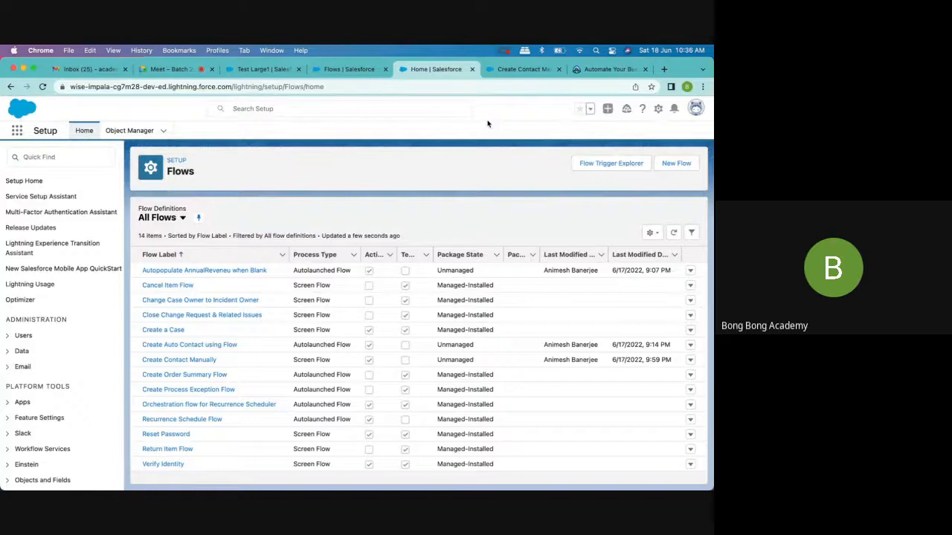
- Create a new schedule-triggered flow, view its schedule settings without filling them in, and close the unsaved flow
click(676, 165)
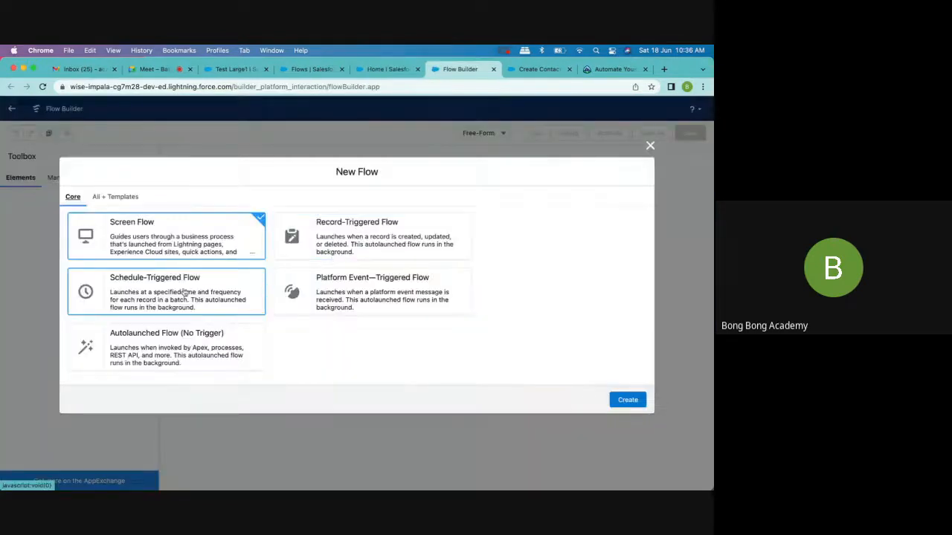
click(128, 312)
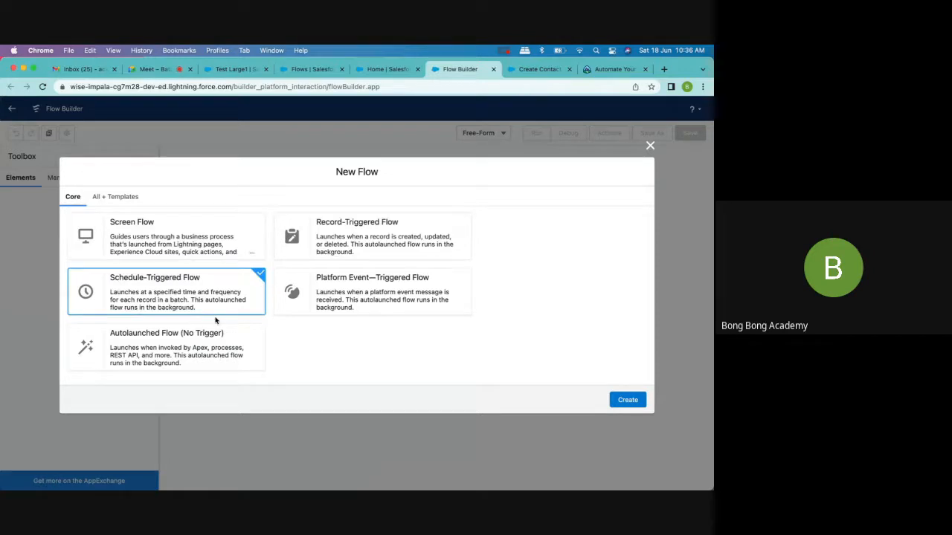
click(618, 399)
click(405, 220)
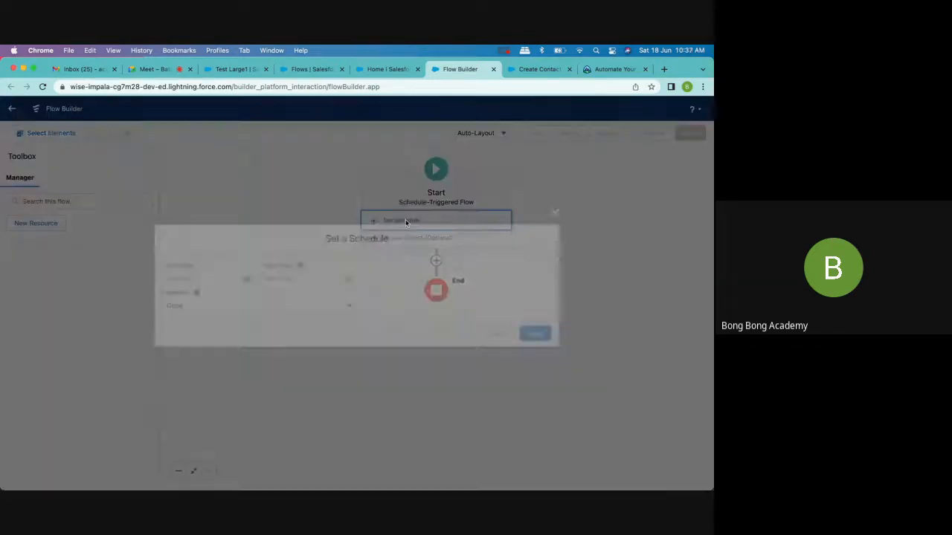
click(560, 216)
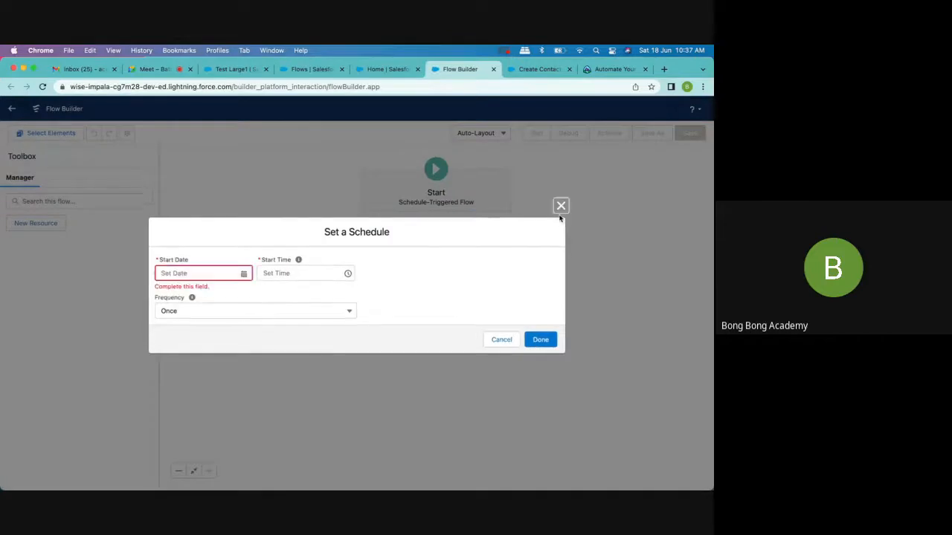
click(561, 206)
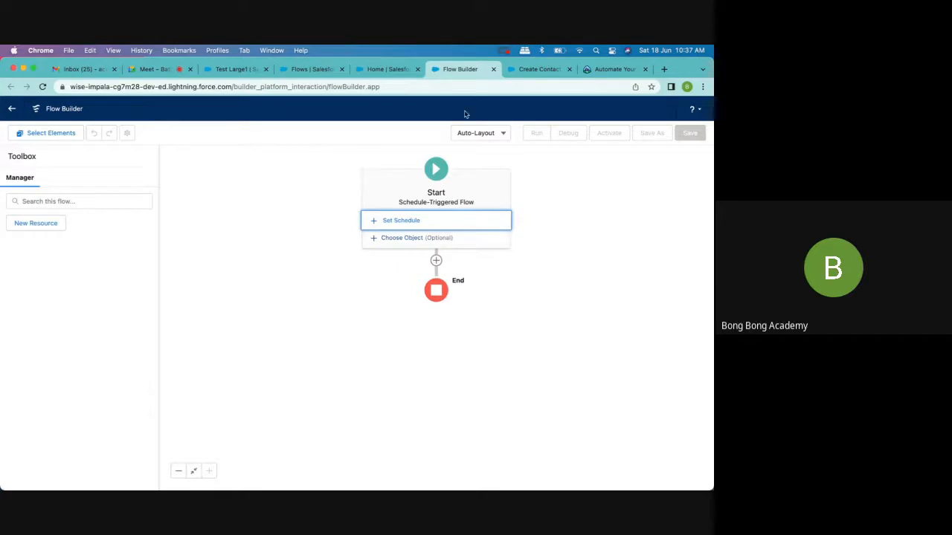
click(492, 69)
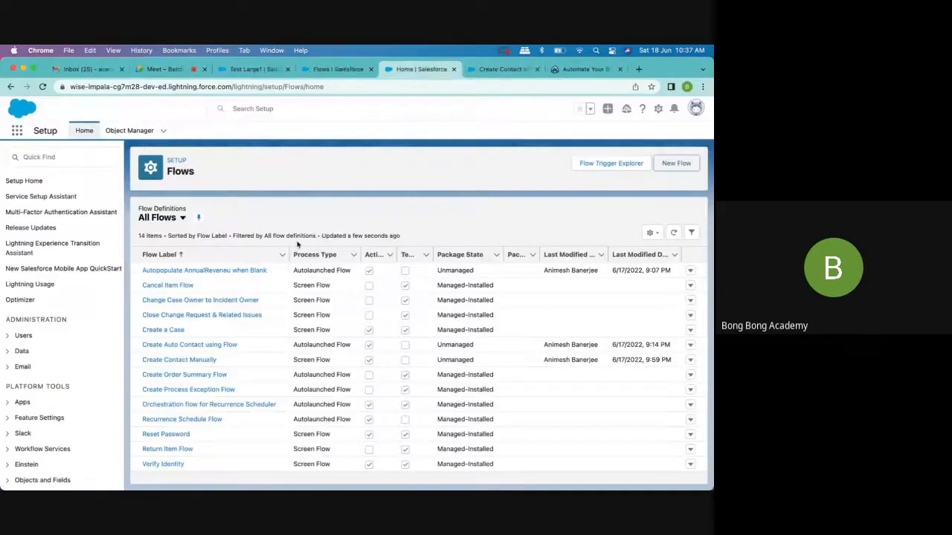
- Create another schedule-triggered flow, choose Opportunity as its object, and discard the object settings and the unsaved flow
click(674, 163)
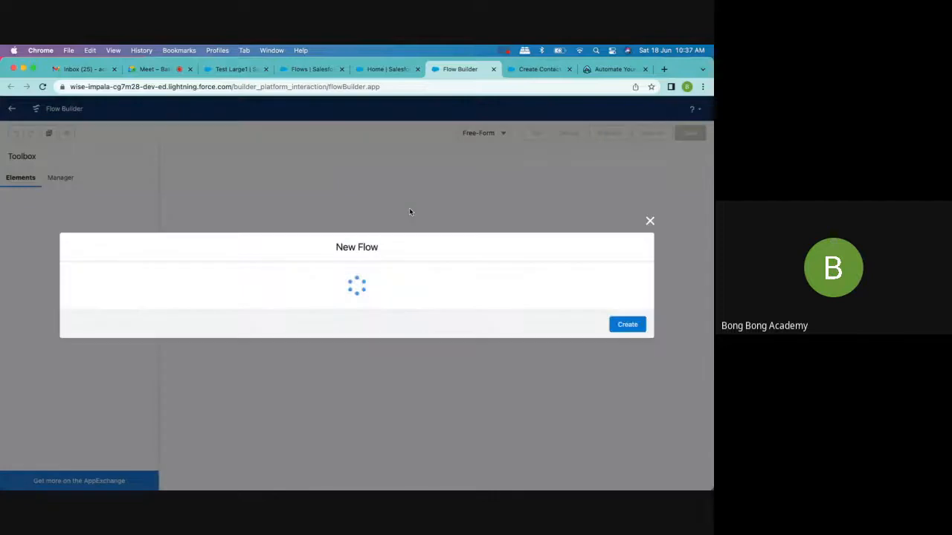
click(335, 242)
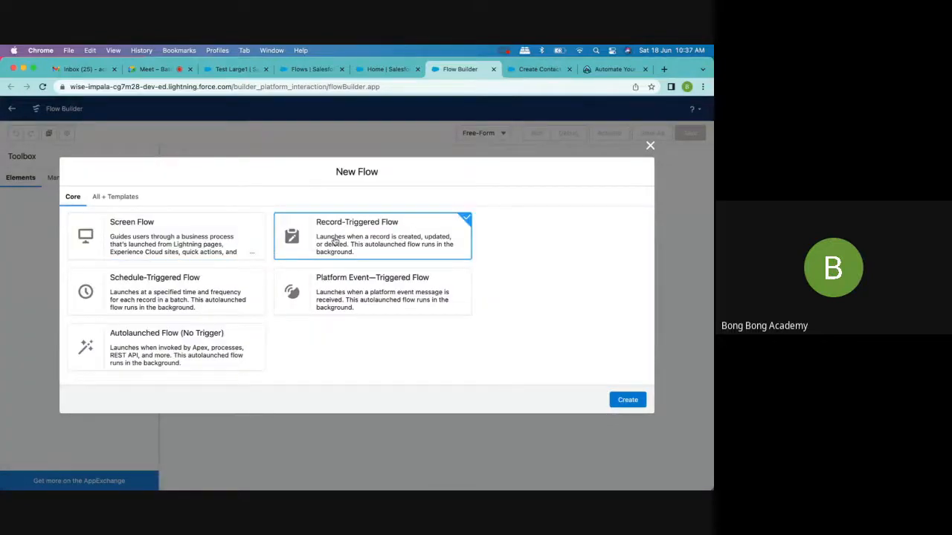
click(171, 293)
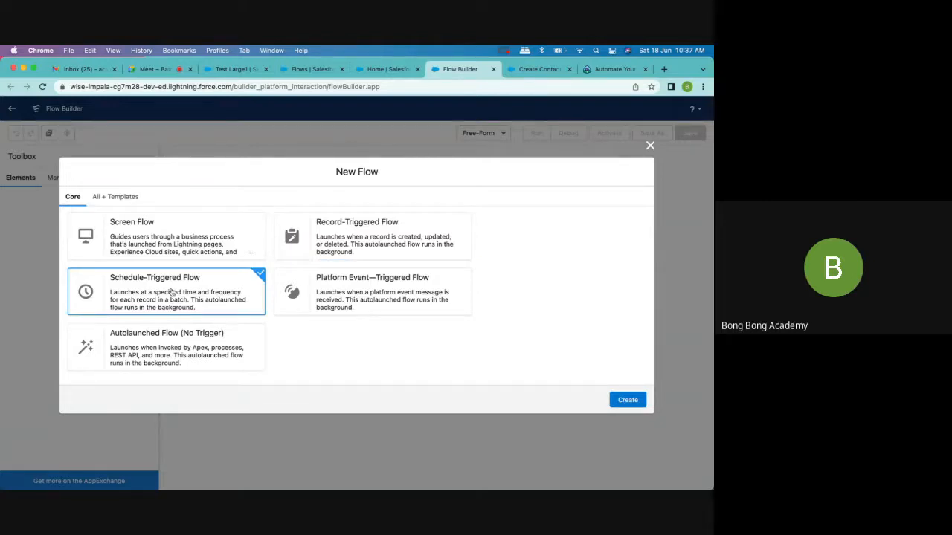
click(626, 400)
click(425, 235)
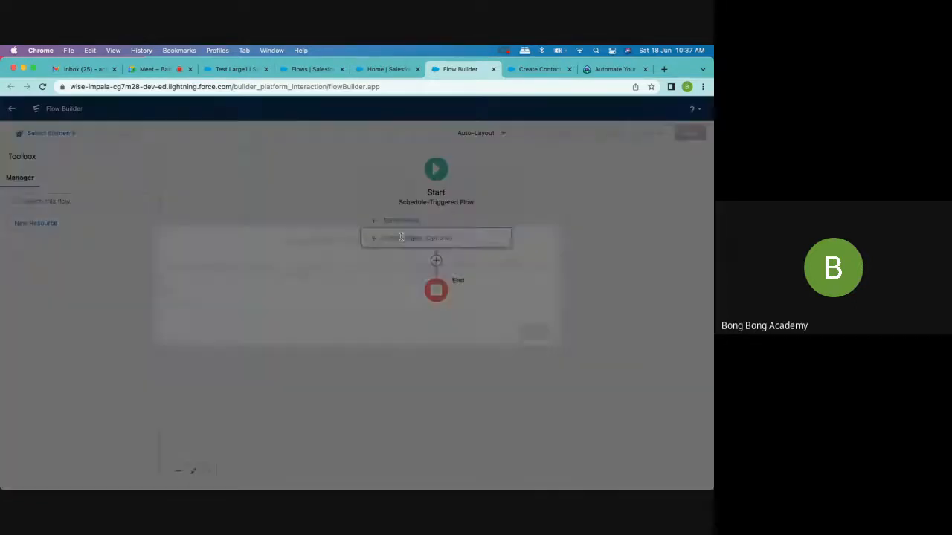
click(208, 301)
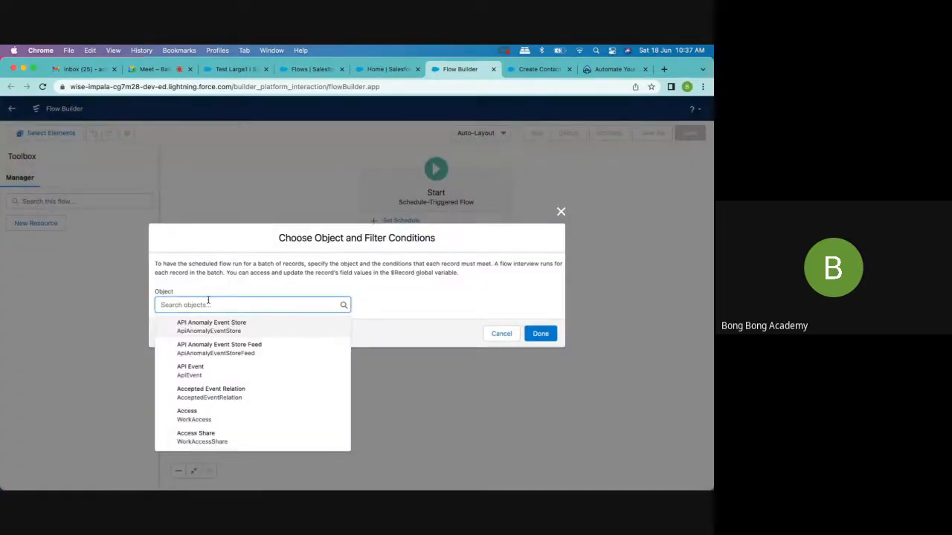
text(opp)
click(226, 328)
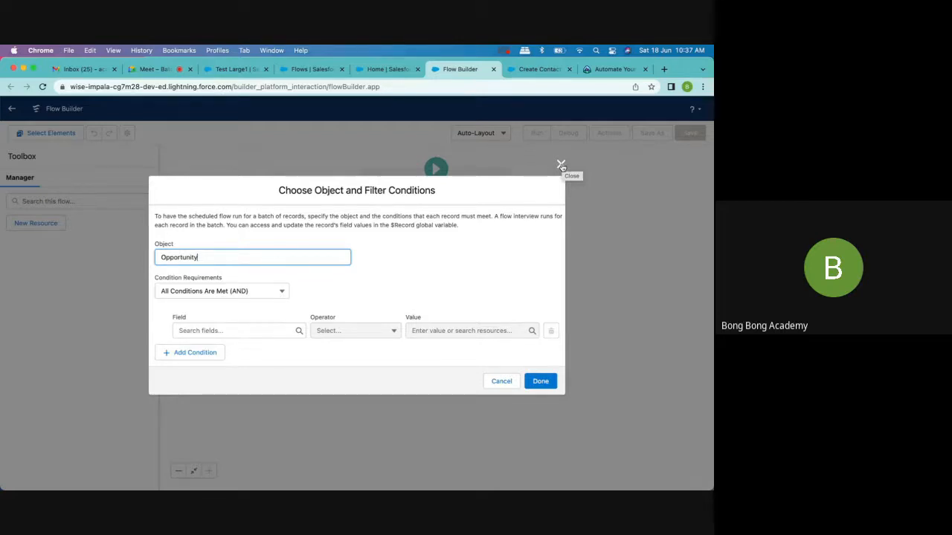
click(560, 165)
click(494, 69)
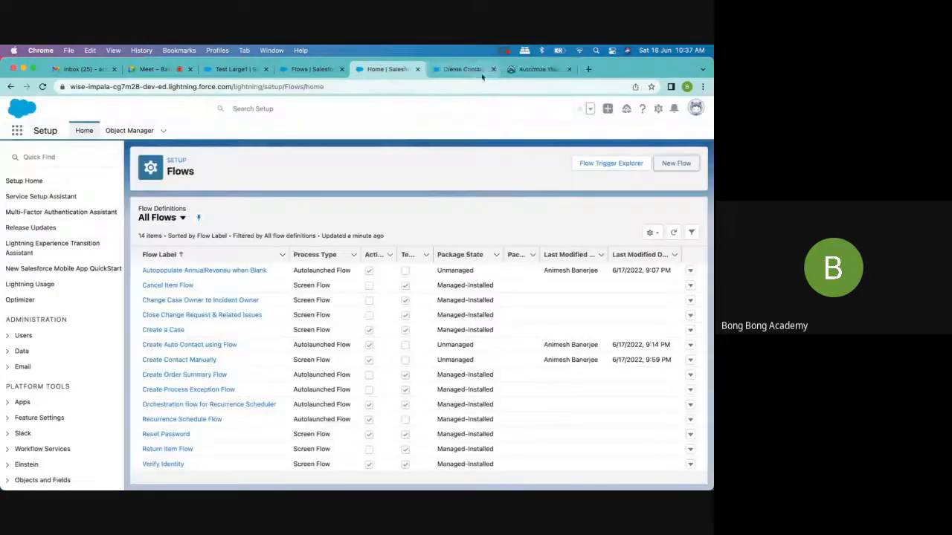
- Switch to the Batch 20 Google Meet call and stop presenting the screen
click(170, 69)
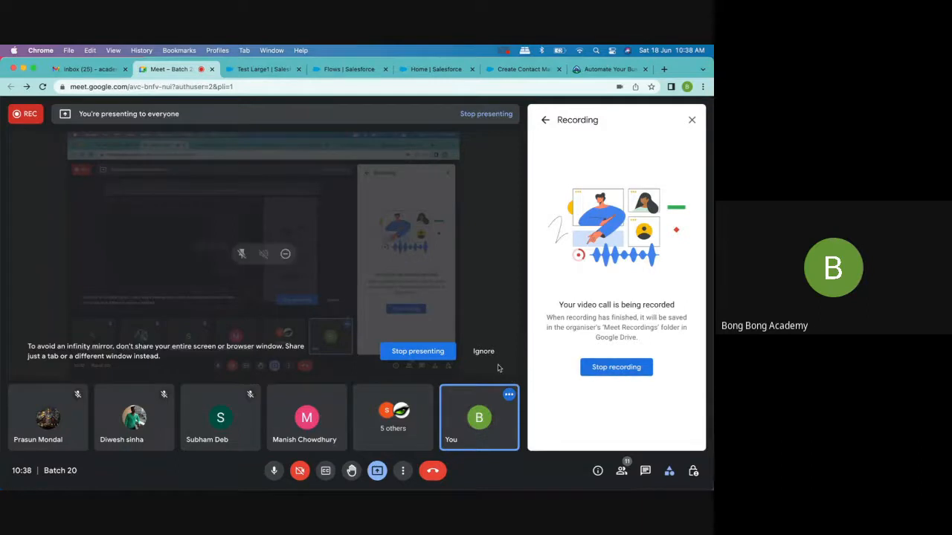
click(436, 359)
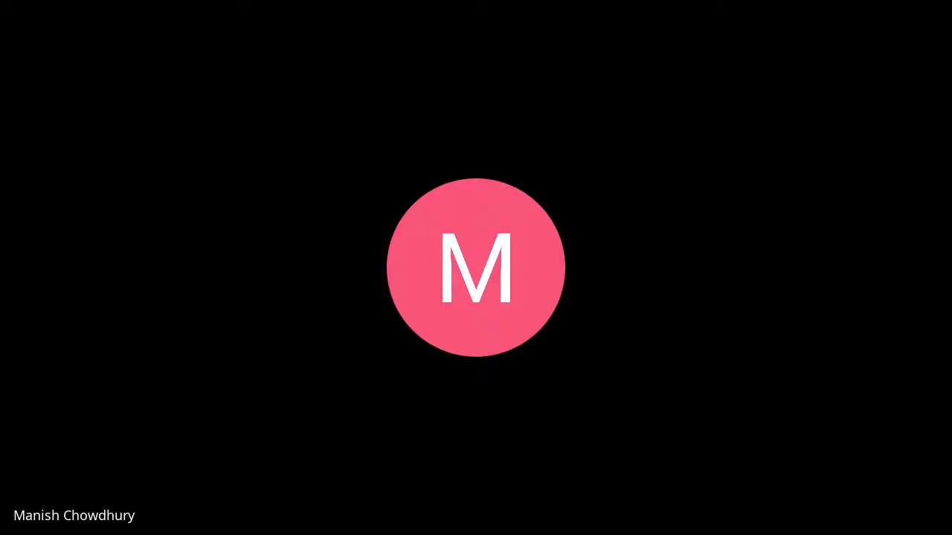